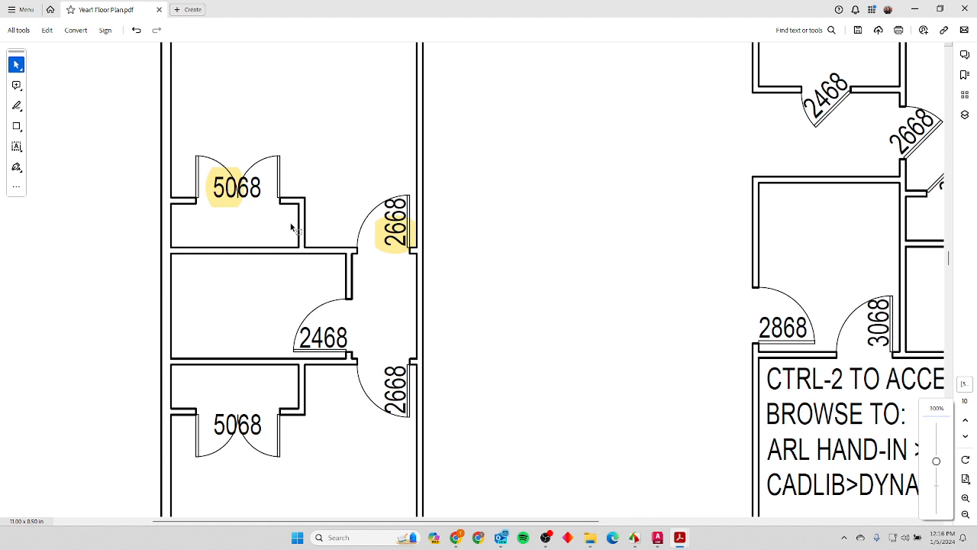
Check the door sizes around the hallway in the floor plan PDF and switch to the AutoCAD drawing.
scroll(315, 377, "up", 3, "ctrl")
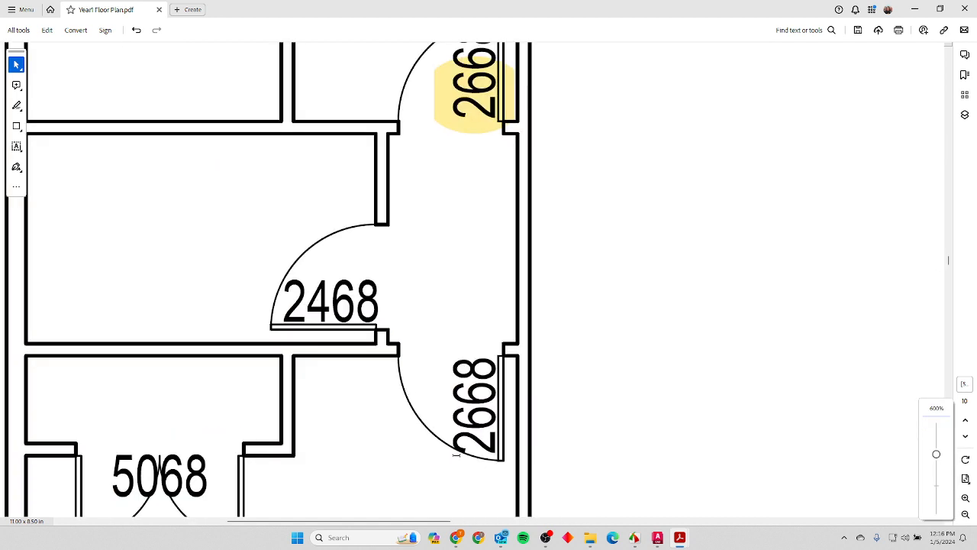
key("alt+Tab")
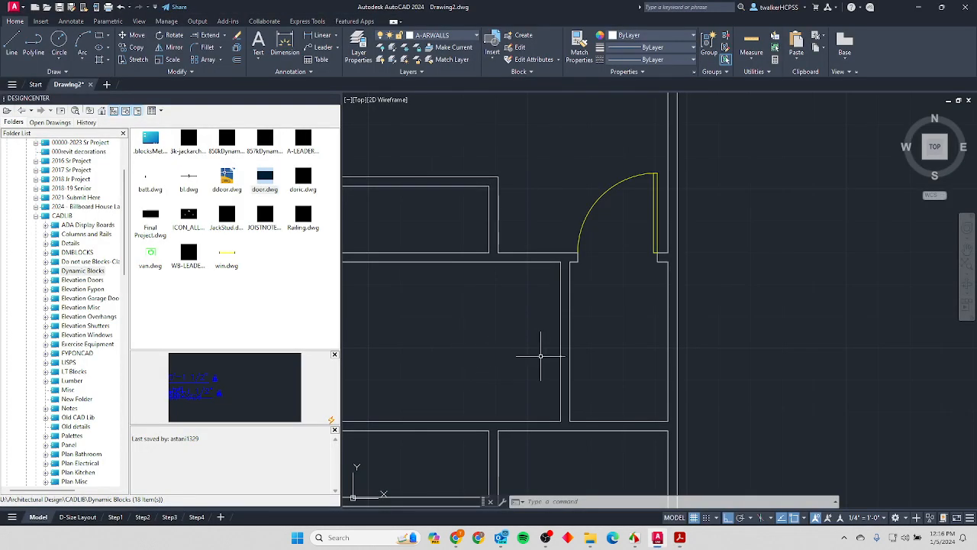
Return the tilted drawing to the plan view of the current UCS.
scroll(555, 367, "down", 2)
mouse_move(591, 284)
middle_mouse_down("shift")
mouse_move(593, 305)
mouse_move(551, 298)
mouse_move(596, 266)
middle_mouse_up("shift")
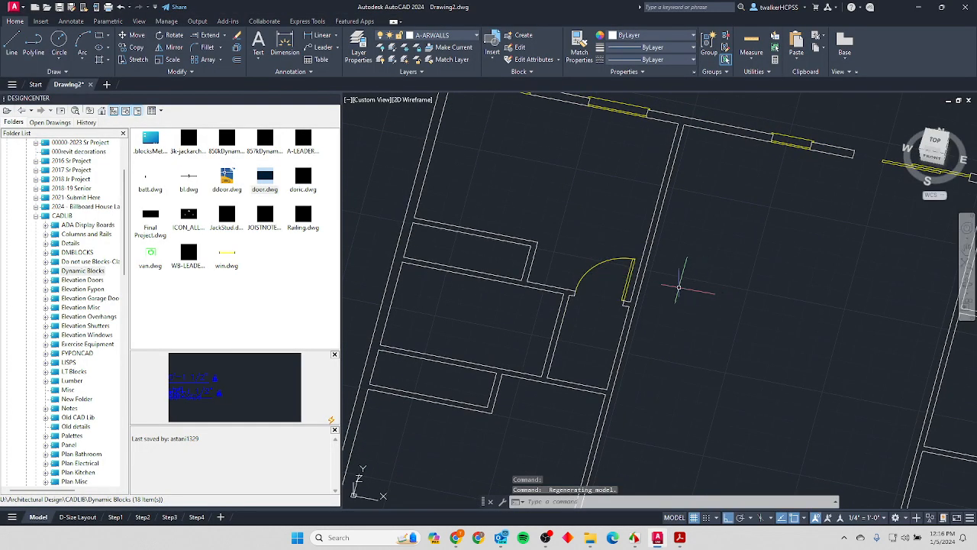
type("n")
key("Return")
key("Return")
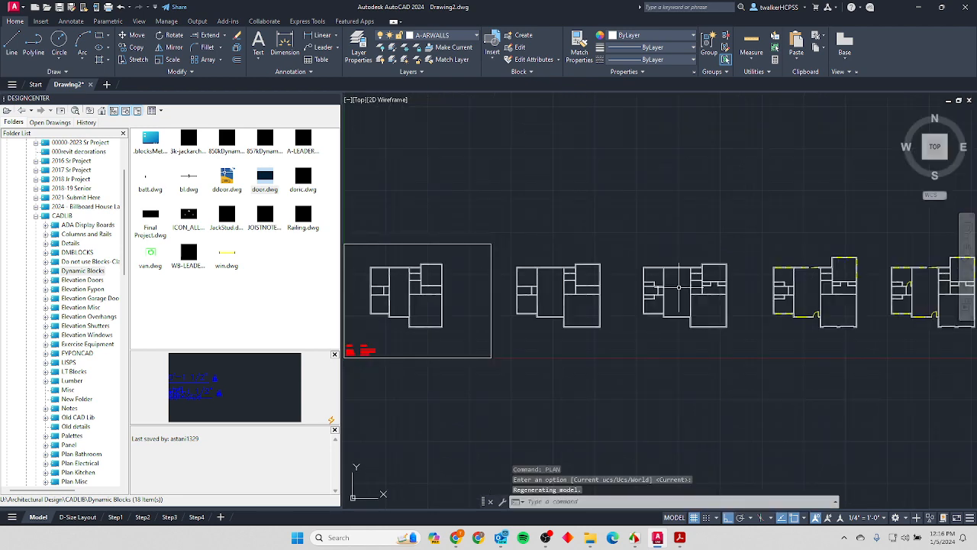
Mirror the hallway's upper door across a horizontal line through the hallway wall's midpoint, keeping the original door.
scroll(783, 328, "down", 2)
middle_click_drag(785, 318, 653, 282)
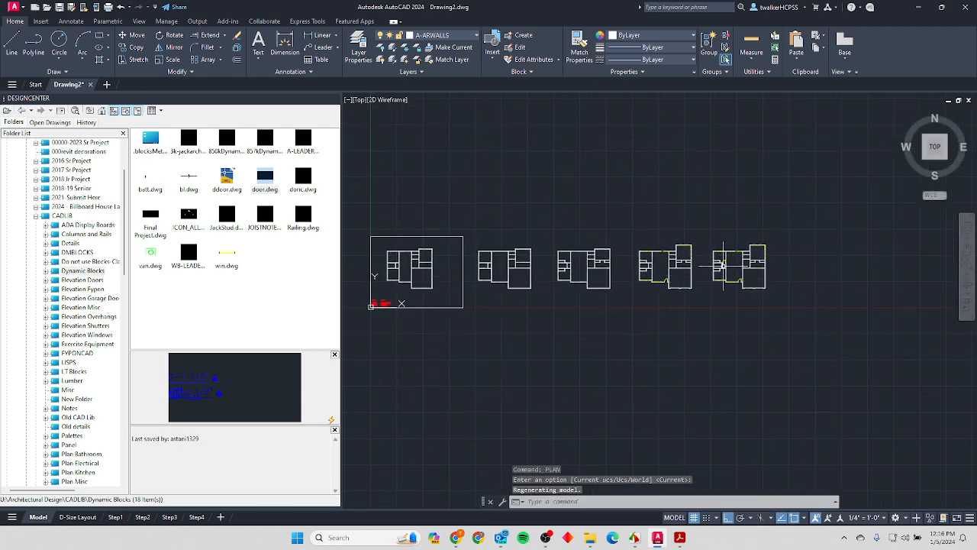
scroll(723, 266, "up", 8)
scroll(711, 260, "up", 3)
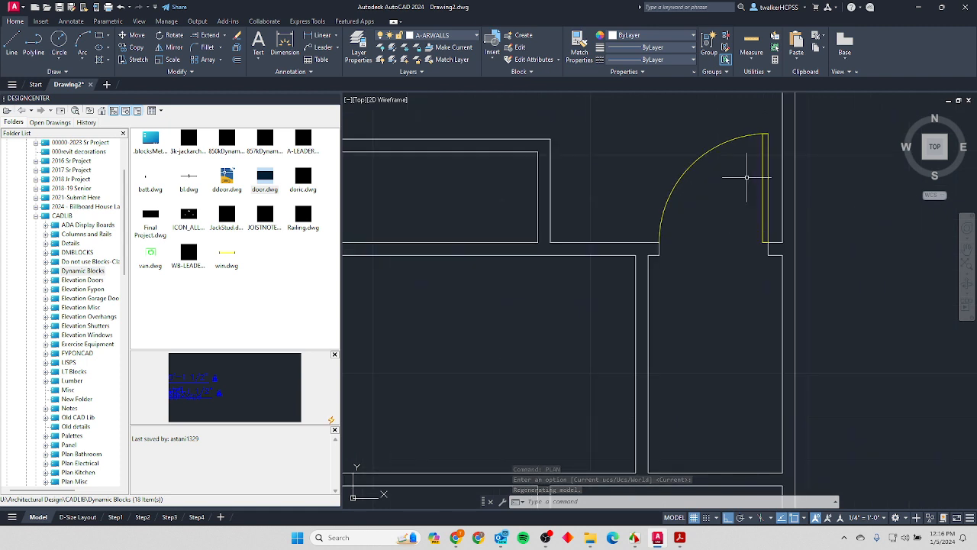
type("mi")
key("Return")
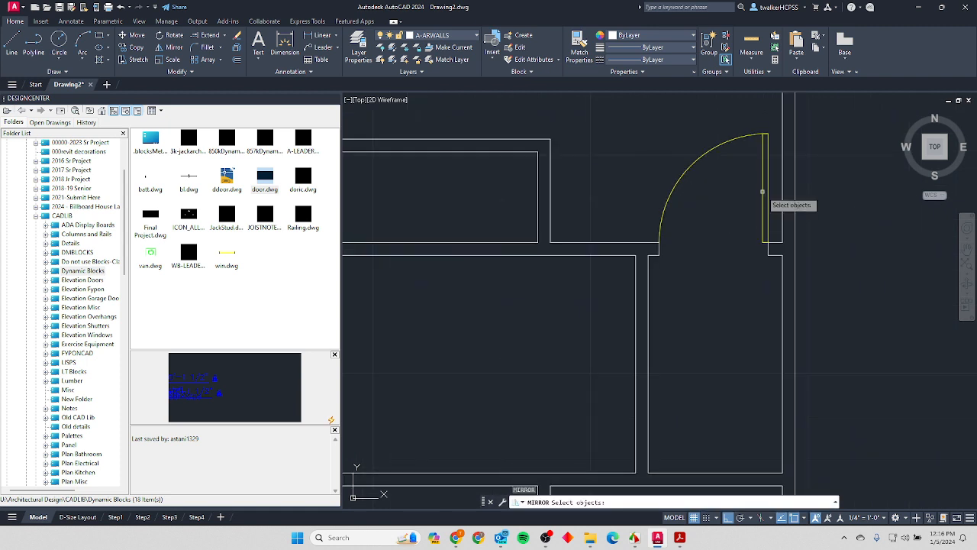
left_click(758, 183)
key("Return")
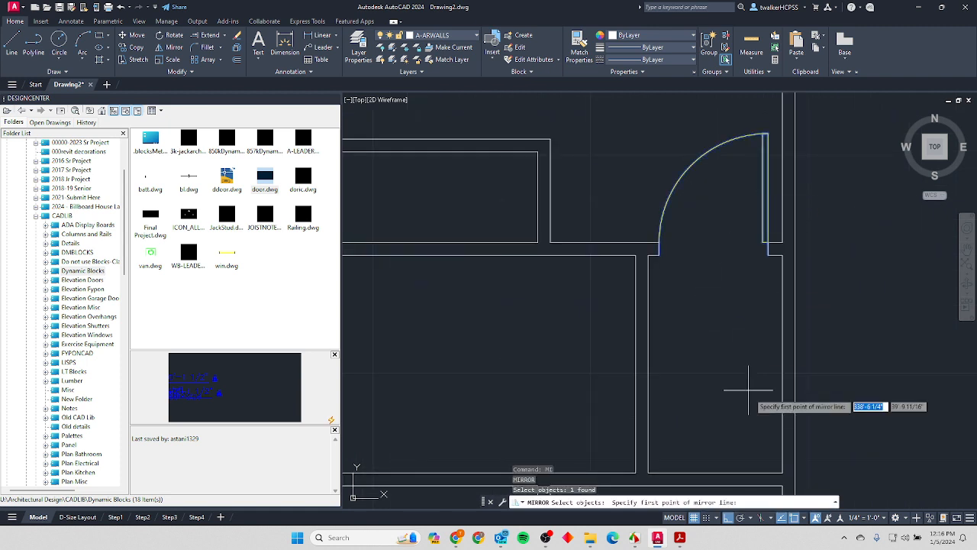
left_click(783, 363)
left_click(500, 337)
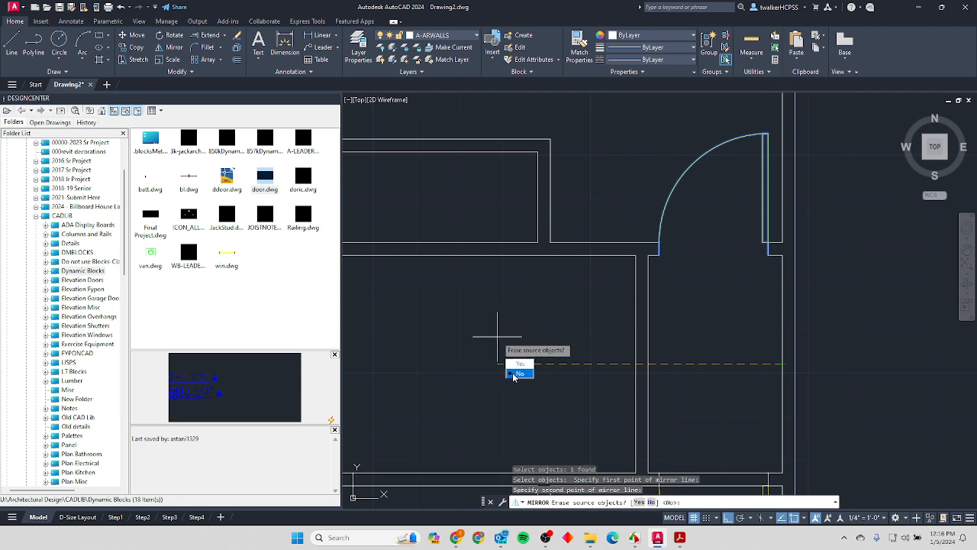
left_click(516, 373)
Trim the wall lines crossing the mirrored door's opening at the lower end of the hallway.
scroll(640, 366, "down", 2)
middle_click_drag(689, 417, 635, 236)
scroll(649, 247, "up", 4)
scroll(649, 247, "up", 2)
type("tr")
key("Return")
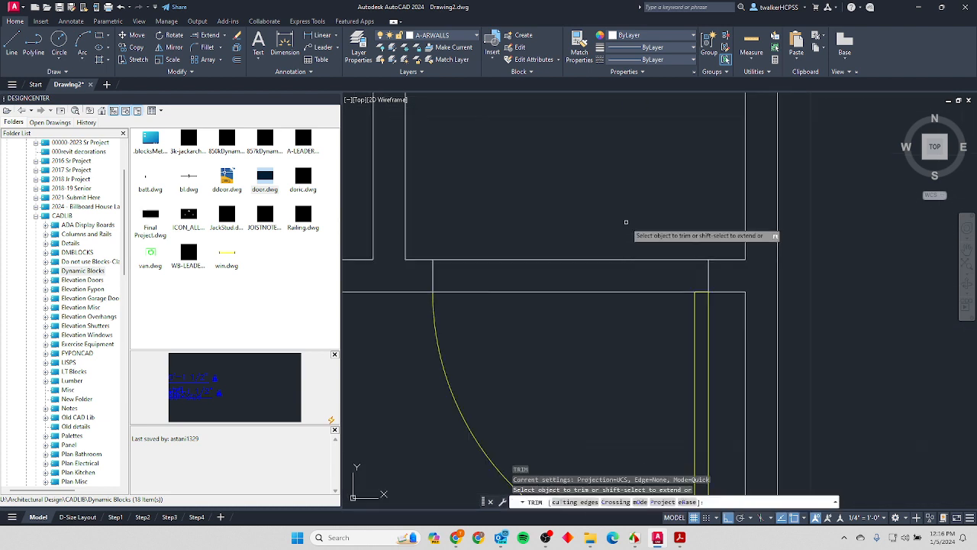
left_click(613, 370)
key("Return")
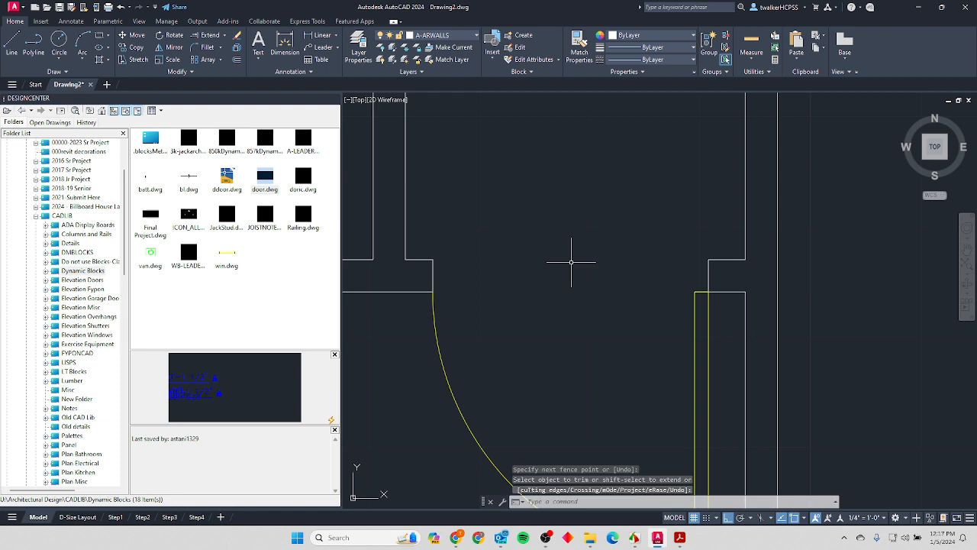
Insert the door.dwg block at the lower inside corner of the middle room's hallway wall, at scale 1 and rotated 90 degrees.
scroll(570, 263, "down", 3)
scroll(528, 222, "up", 2)
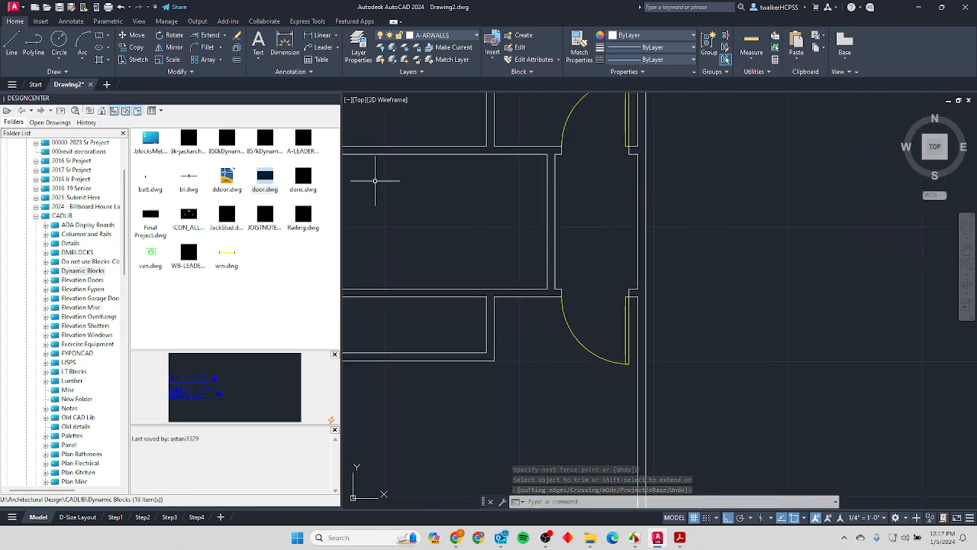
left_click_drag(439, 228, 441, 229)
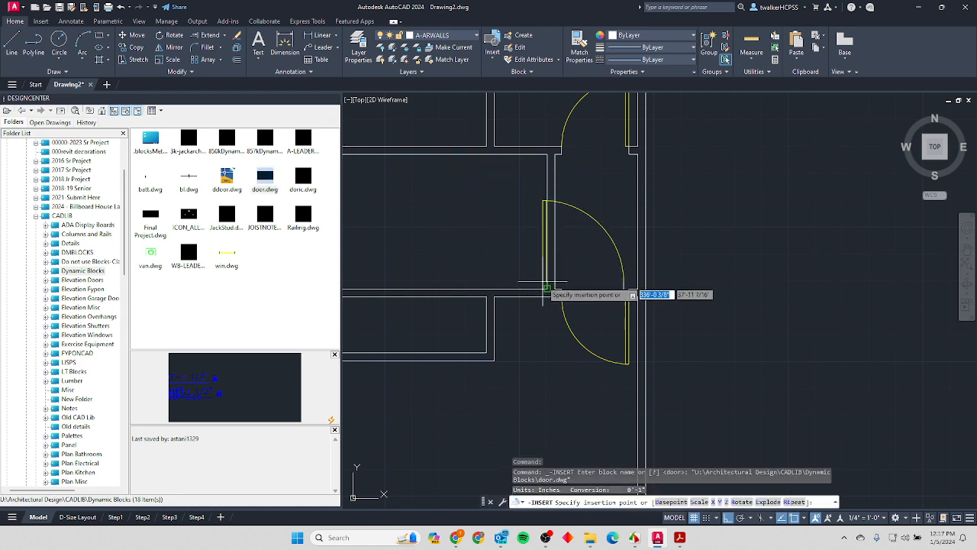
scroll(548, 289, "up", 4)
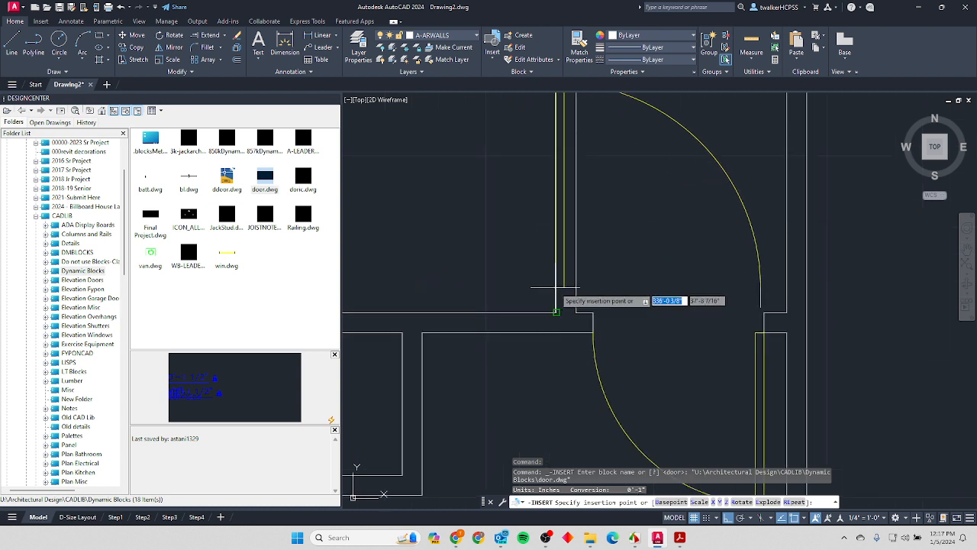
left_click(557, 312)
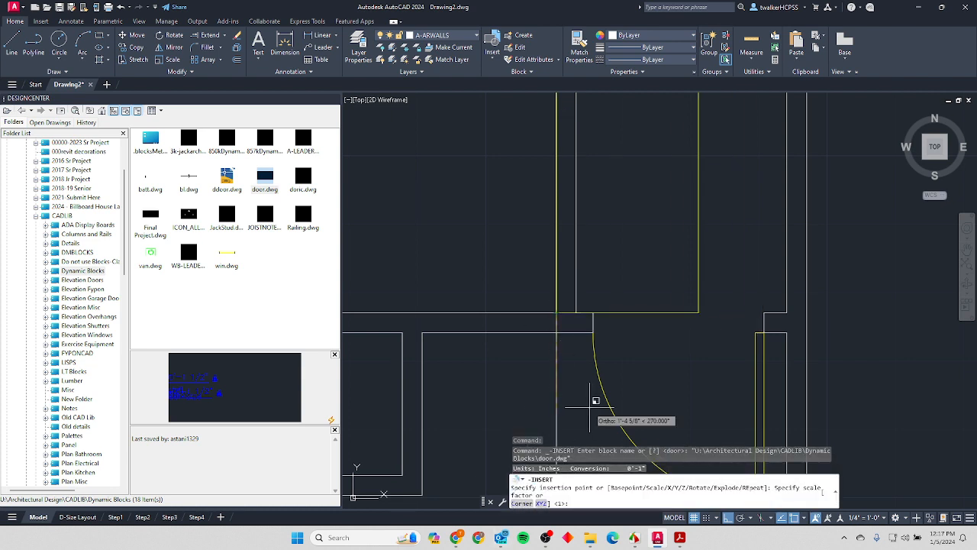
key("Return")
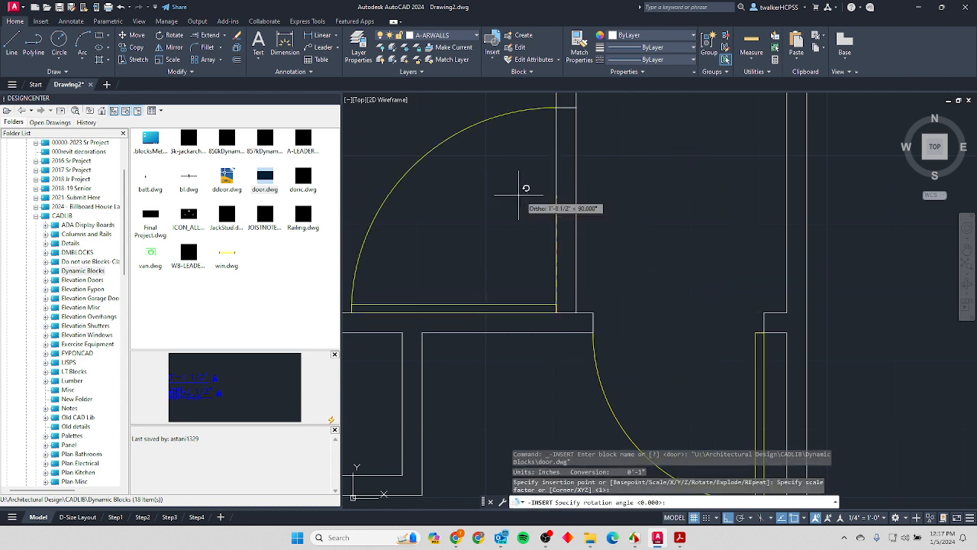
scroll(521, 155, "down", 5)
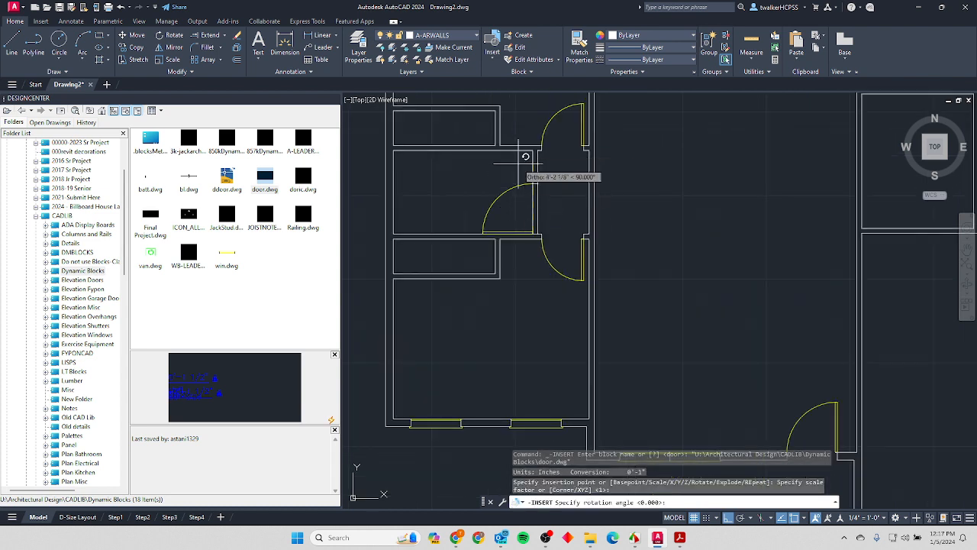
key("Return")
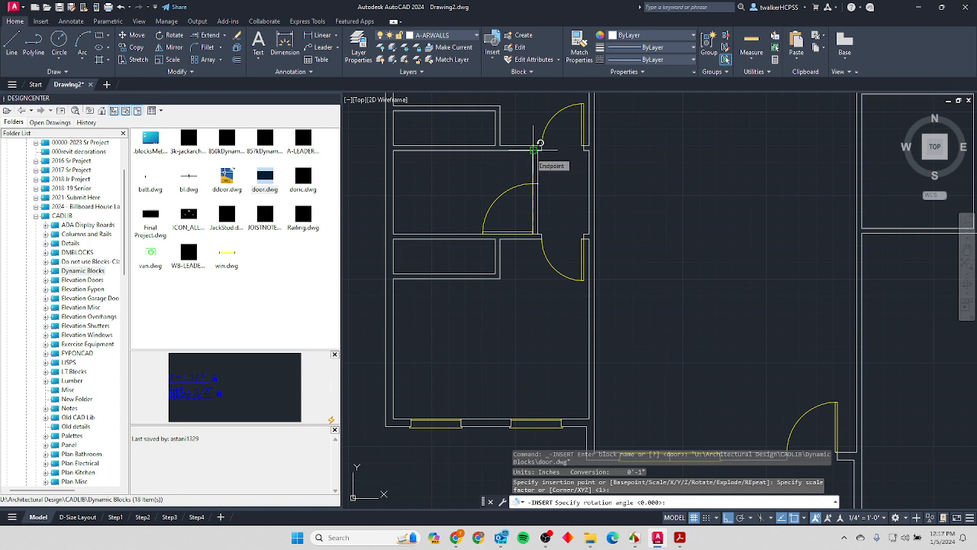
Move the middle room's new door 4 inches straight up from the corner.
scroll(507, 186, "up", 4)
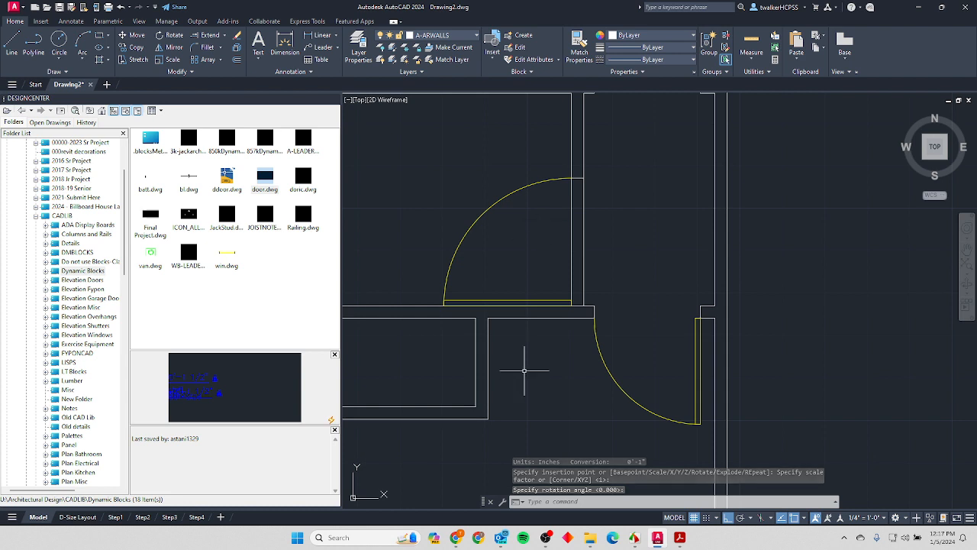
left_click(524, 222)
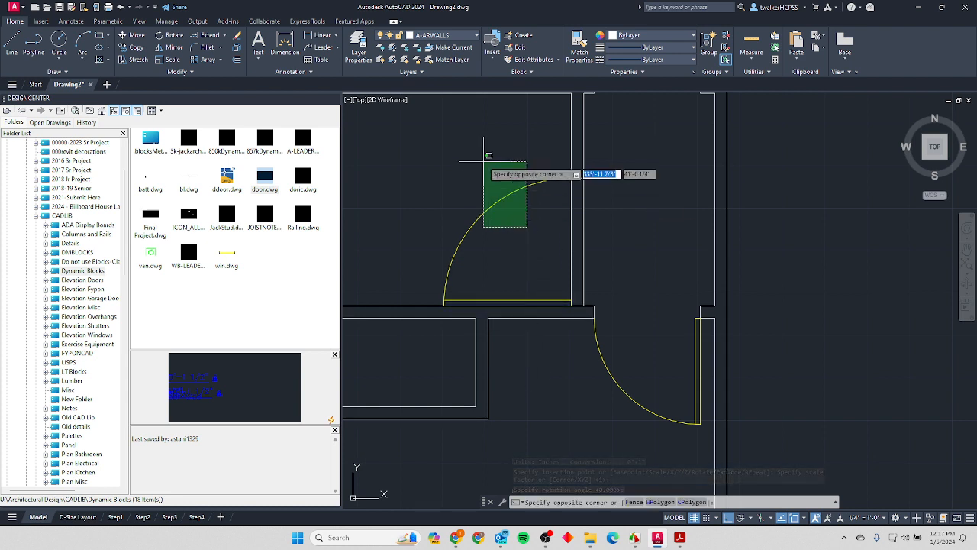
left_click(473, 174)
type("m")
key("Return")
left_click(519, 220)
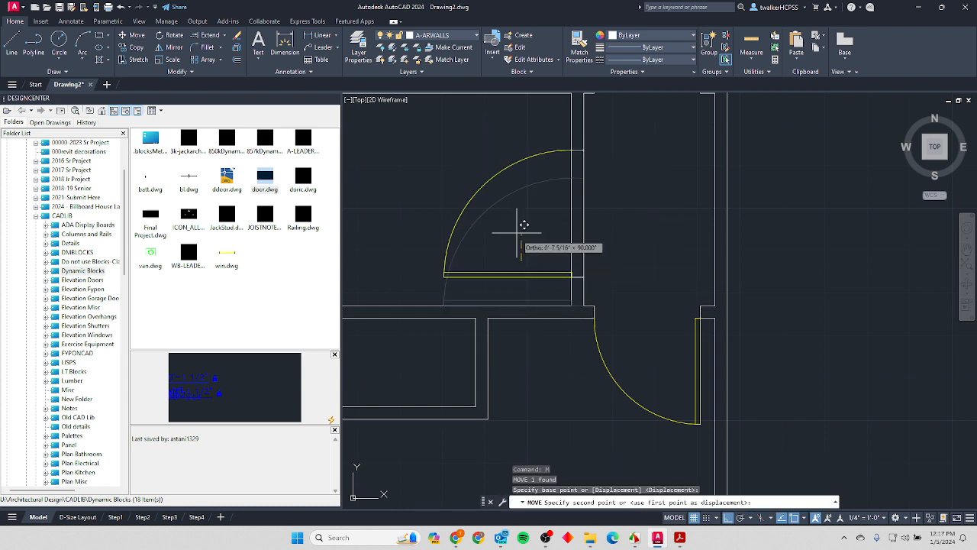
key("Return")
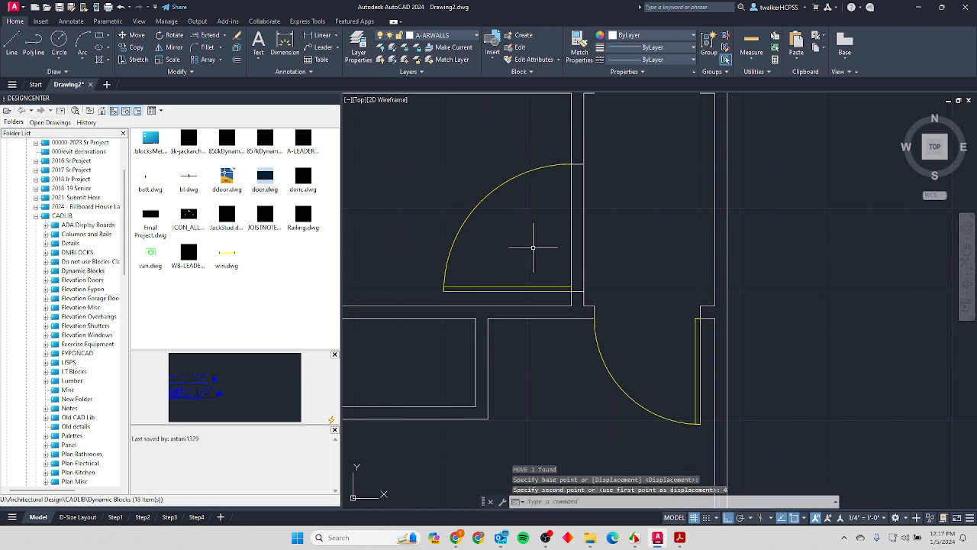
Set the middle room door's width to 2'-4".
left_click(543, 282)
left_click(533, 290)
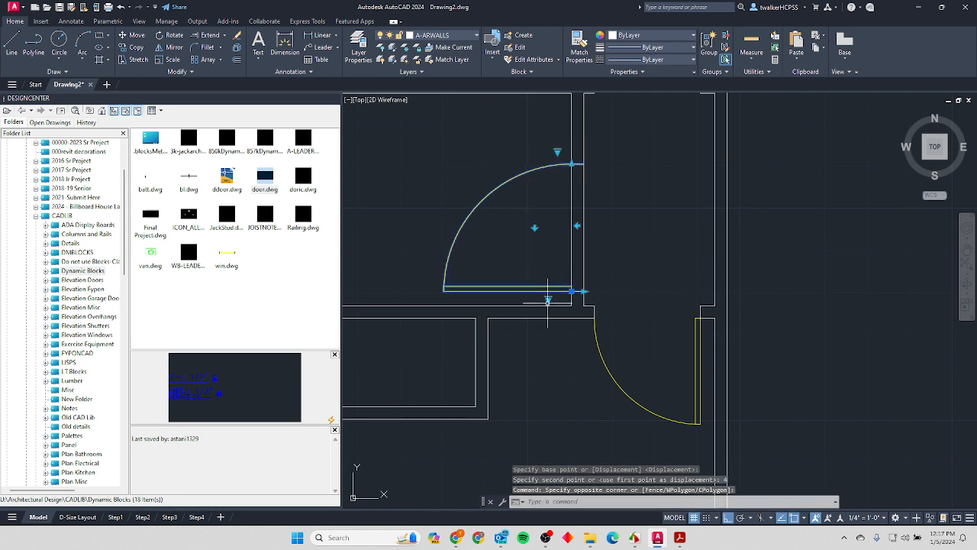
left_click(557, 152)
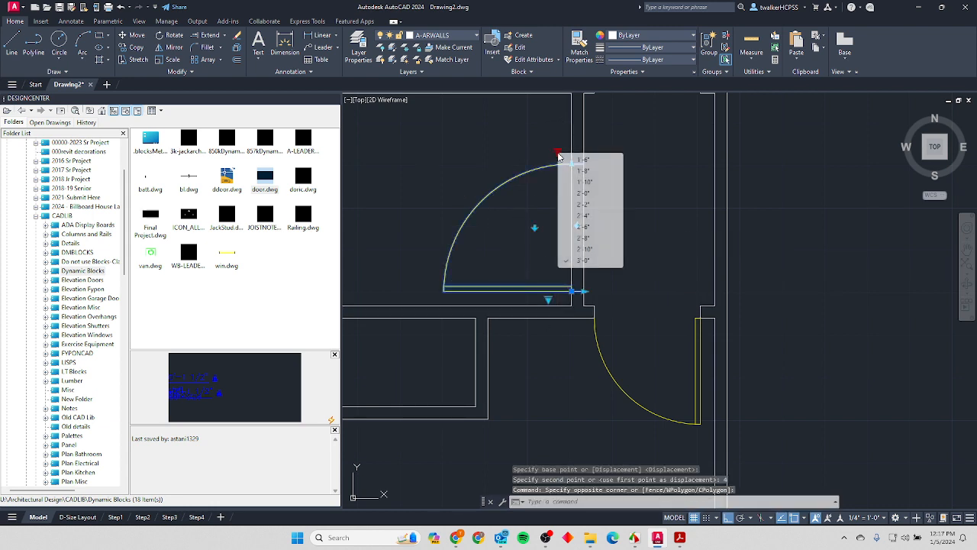
left_click(580, 215)
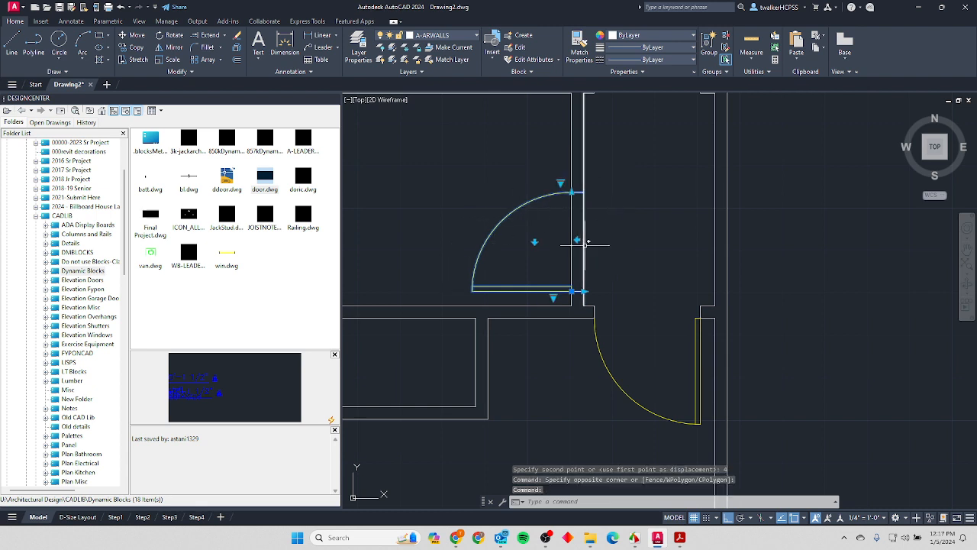
key("Escape")
key("Escape")
Trim the wall lines crossing the middle room door's opening.
type("tr")
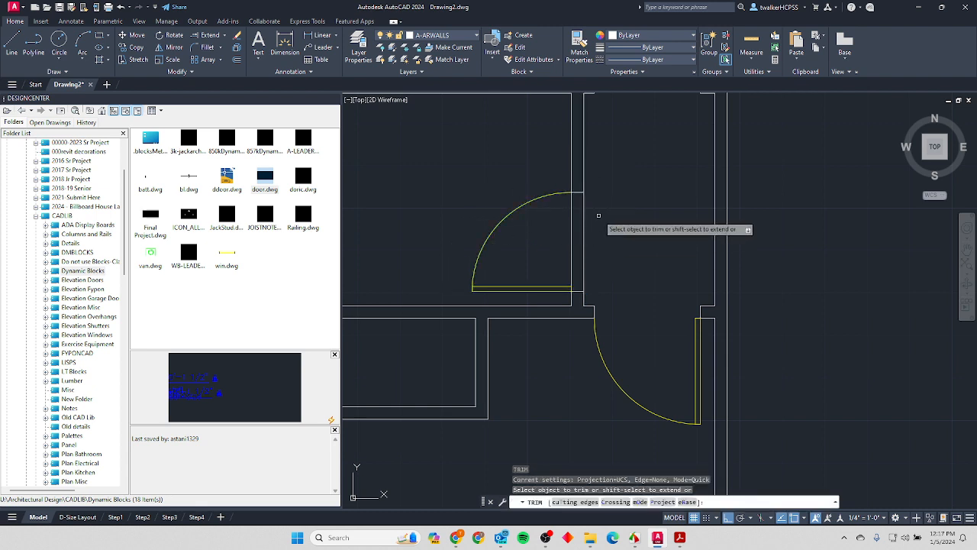
key("Return")
scroll(586, 245, "down", 3)
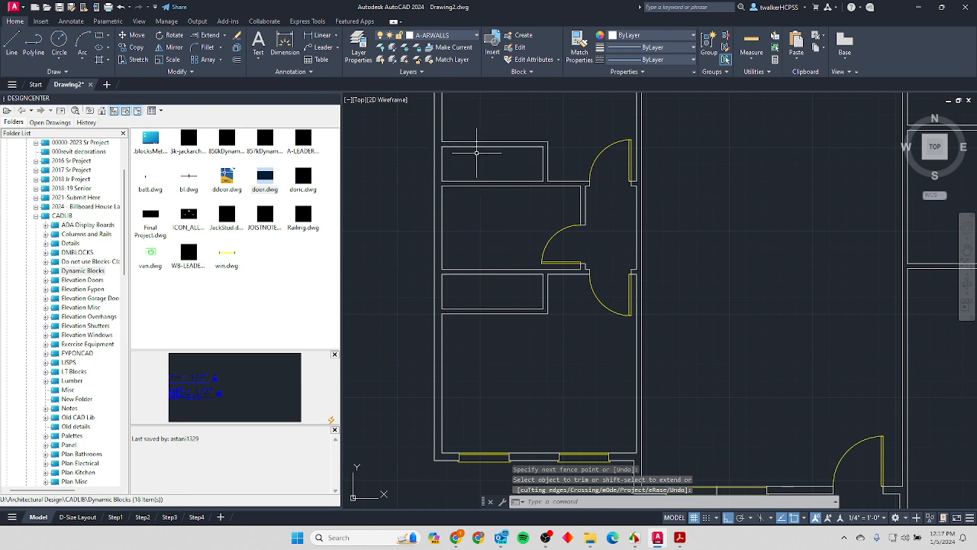
Insert the ddoor.dwg block at the midpoint of the upper closet's outer front wall line, at scale 1 and 0 degrees rotation.
middle_click_drag(477, 152, 539, 251)
scroll(560, 234, "up", 4)
scroll(560, 235, "down", 2)
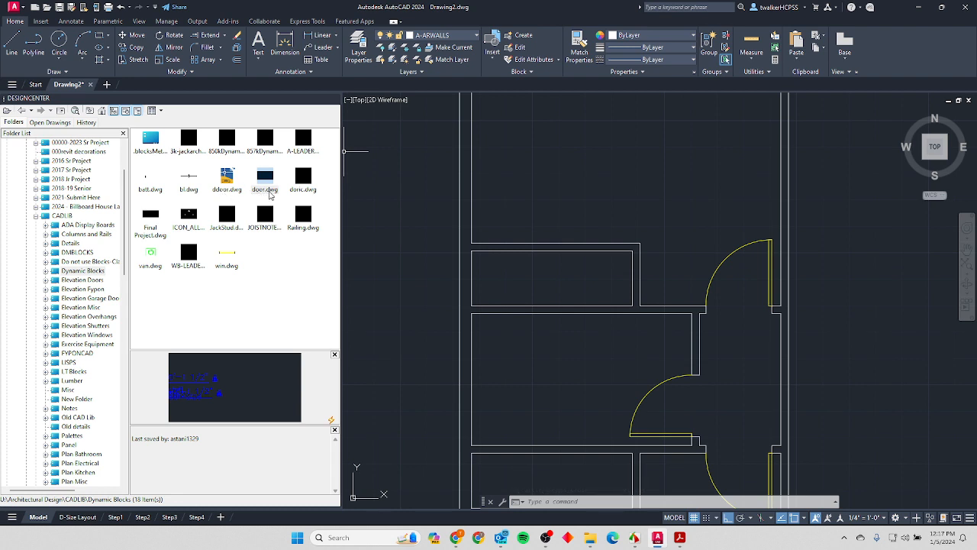
left_click(219, 190)
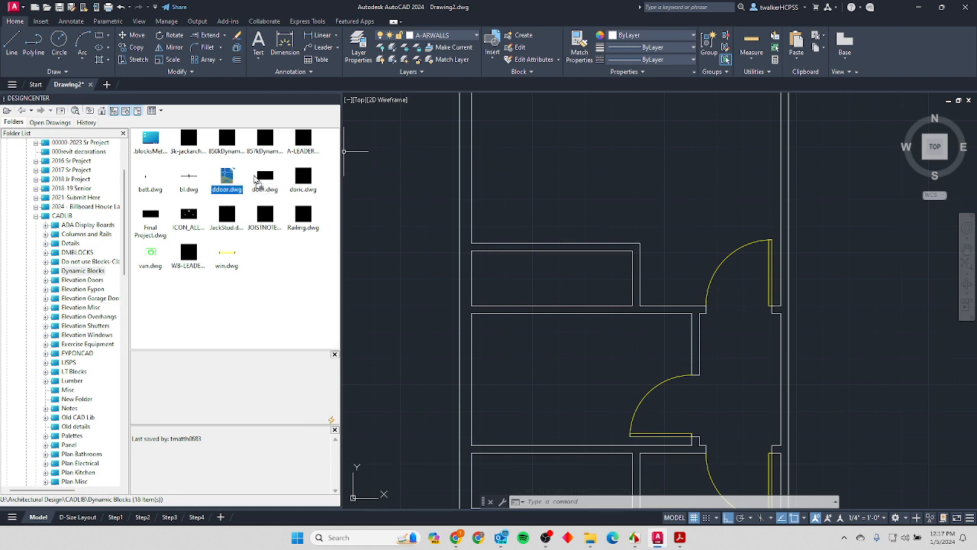
left_click_drag(514, 171, 514, 171)
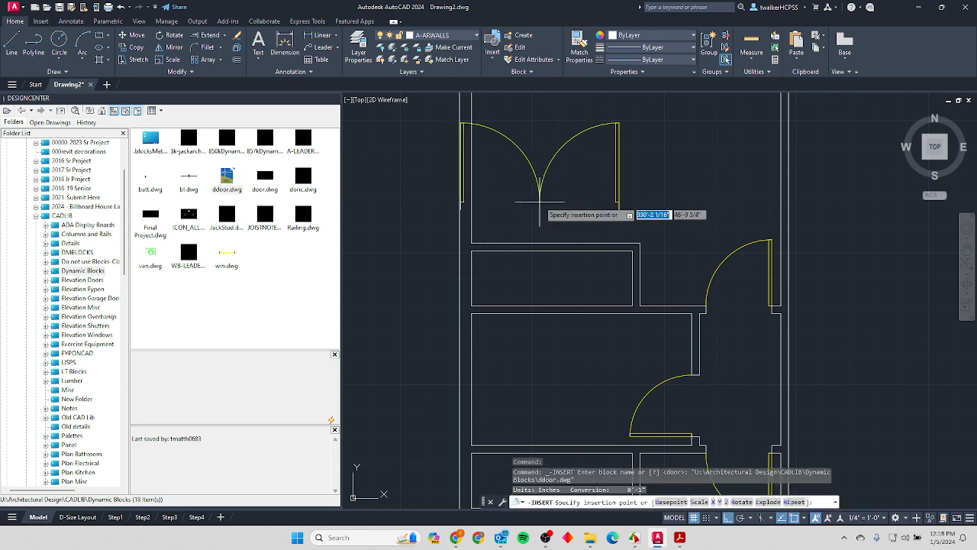
middle_click_drag(556, 244, 563, 257)
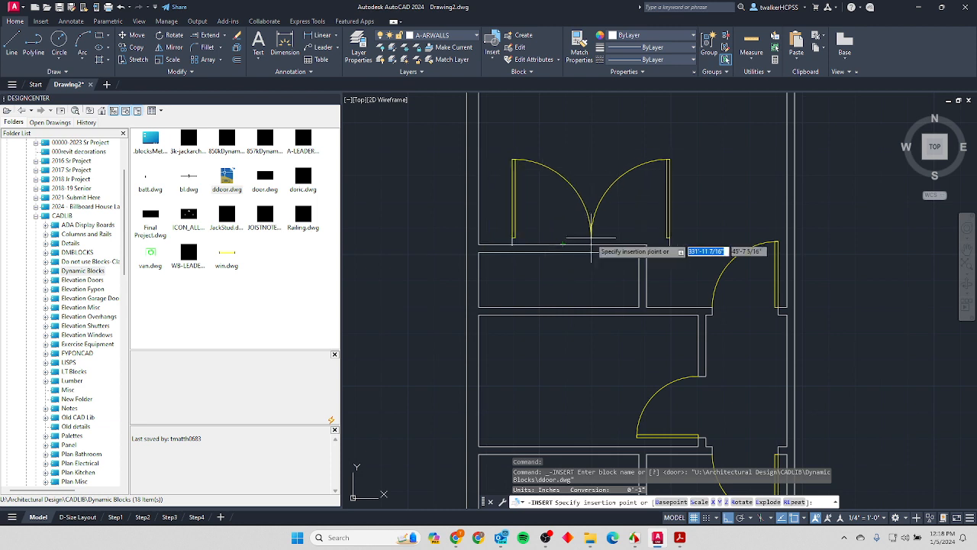
scroll(561, 244, "up", 3)
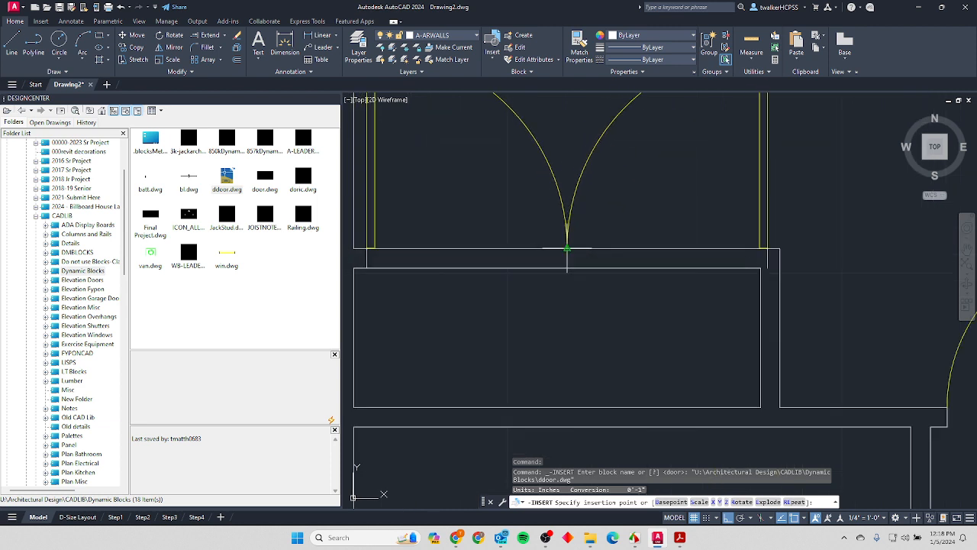
left_click(563, 247)
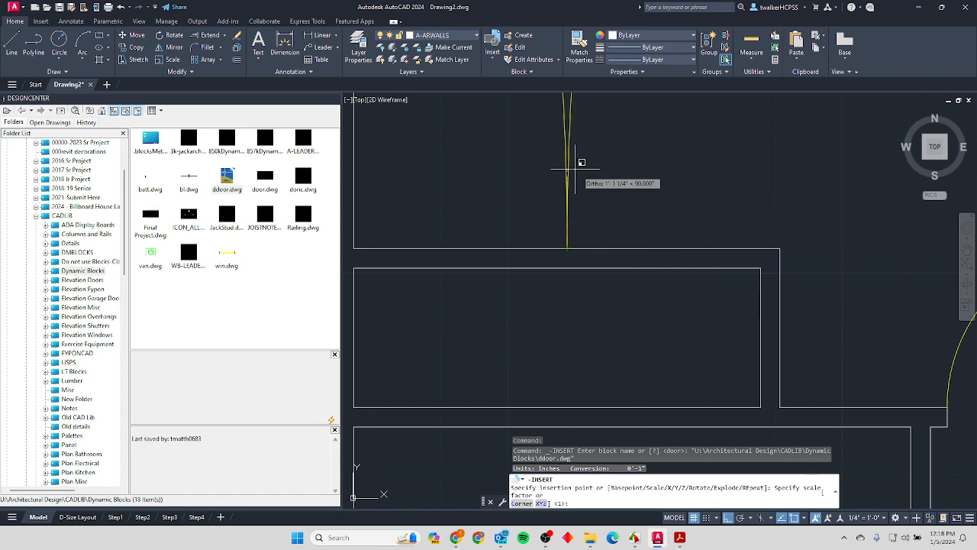
scroll(607, 202, "down", 4)
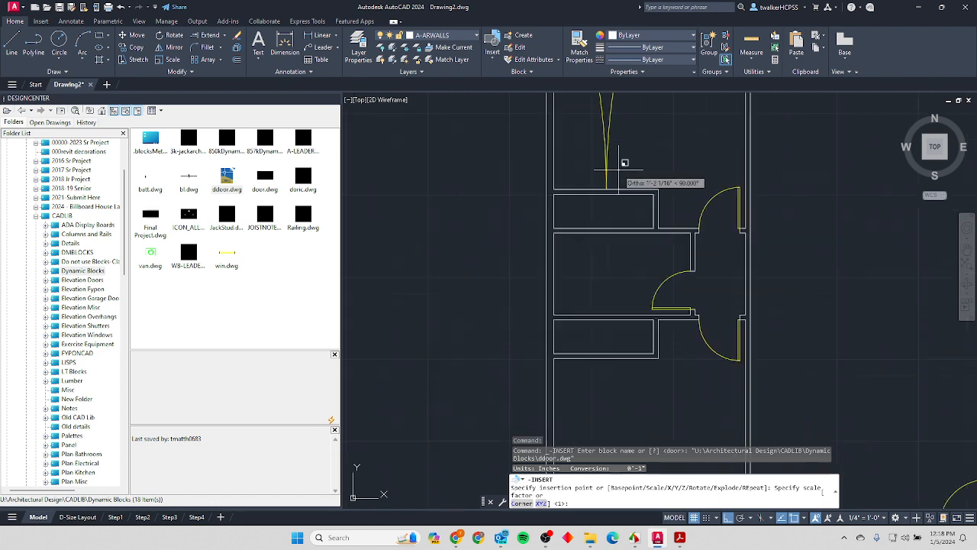
scroll(615, 141, "down", 4)
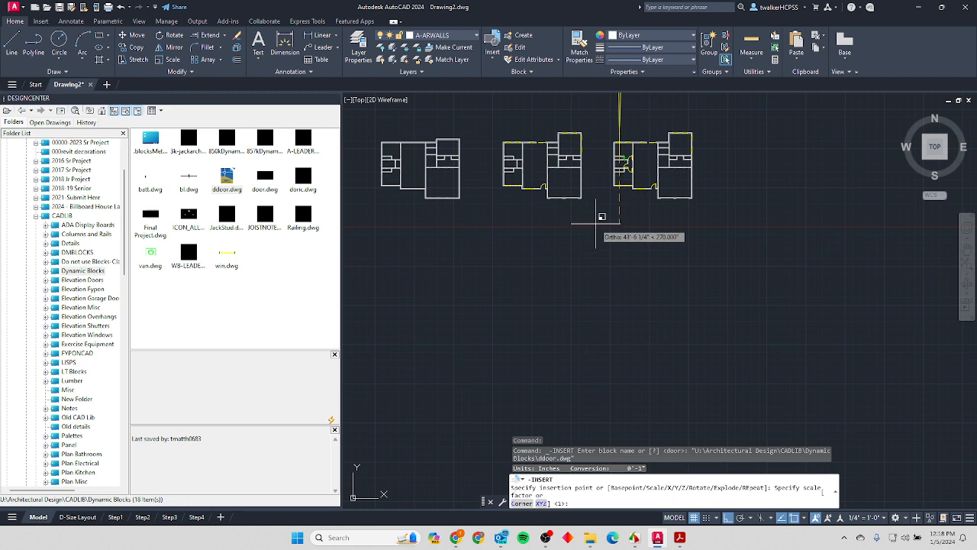
key("Return")
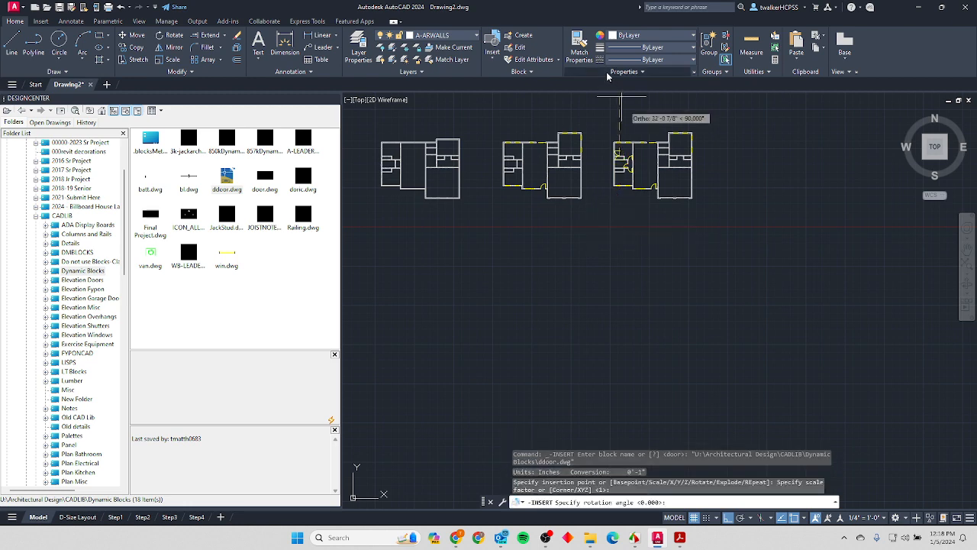
scroll(603, 114, "up", 5)
scroll(572, 157, "down", 4)
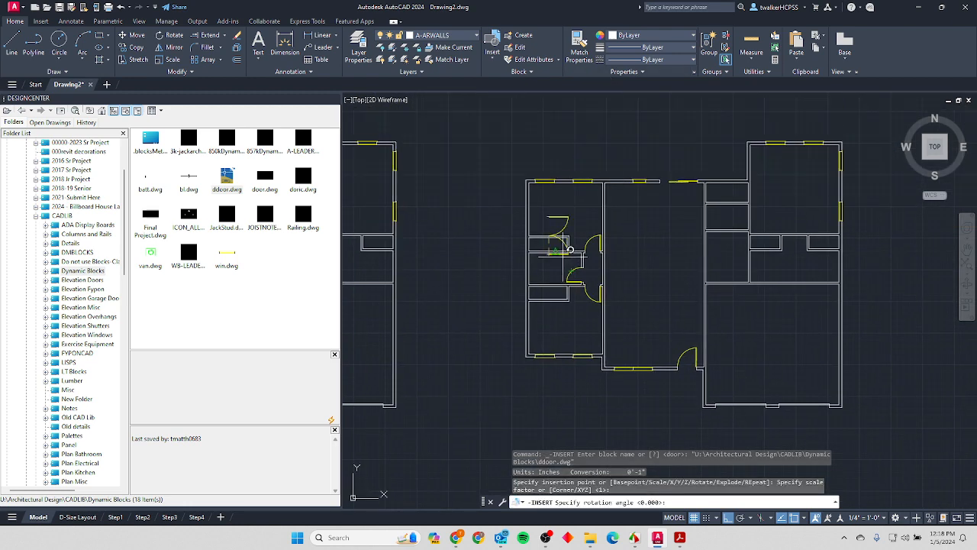
scroll(534, 251, "up", 8)
middle_click_drag(518, 301, 578, 264)
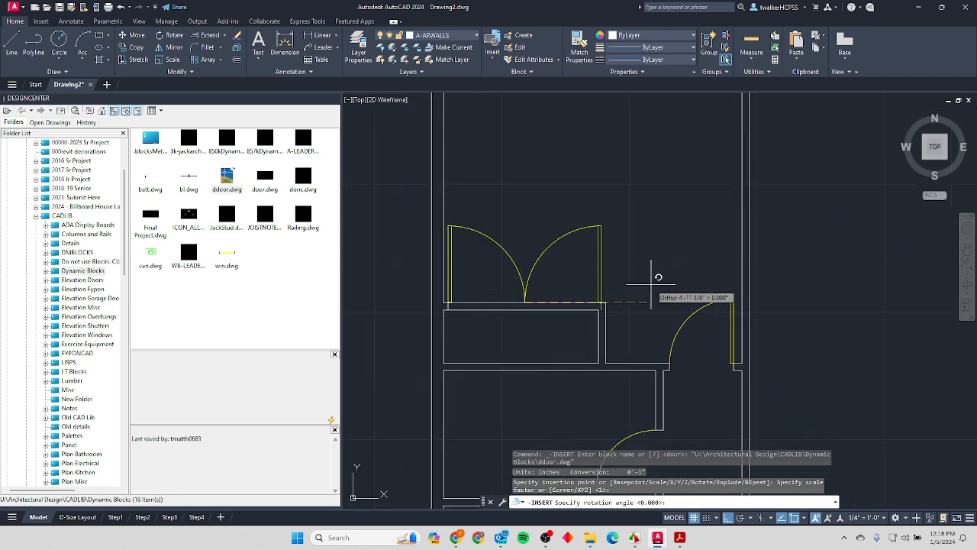
left_click(653, 285)
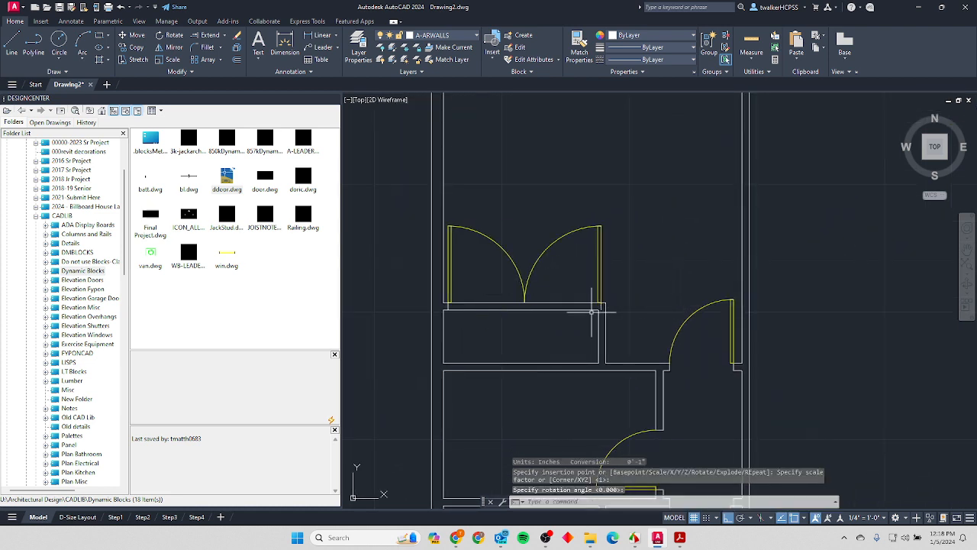
Check the upper closet's double door size in the PDF floor plan, and return to the drawing.
key("alt+Tab")
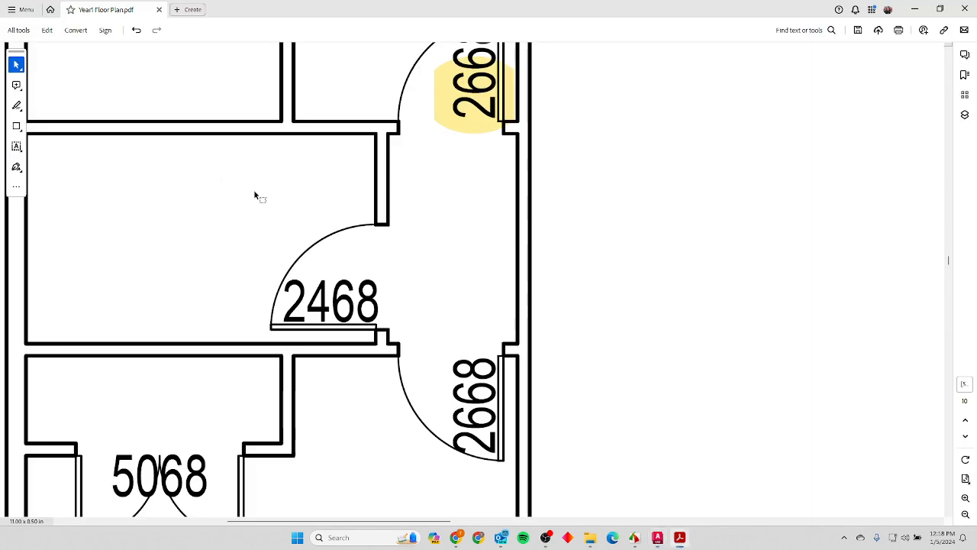
scroll(221, 236, "up", 3)
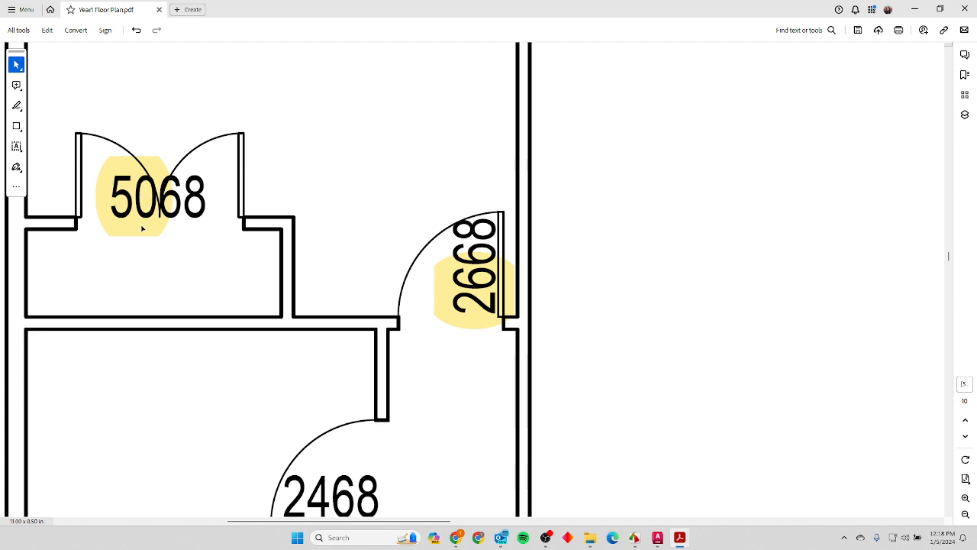
key("alt+Tab")
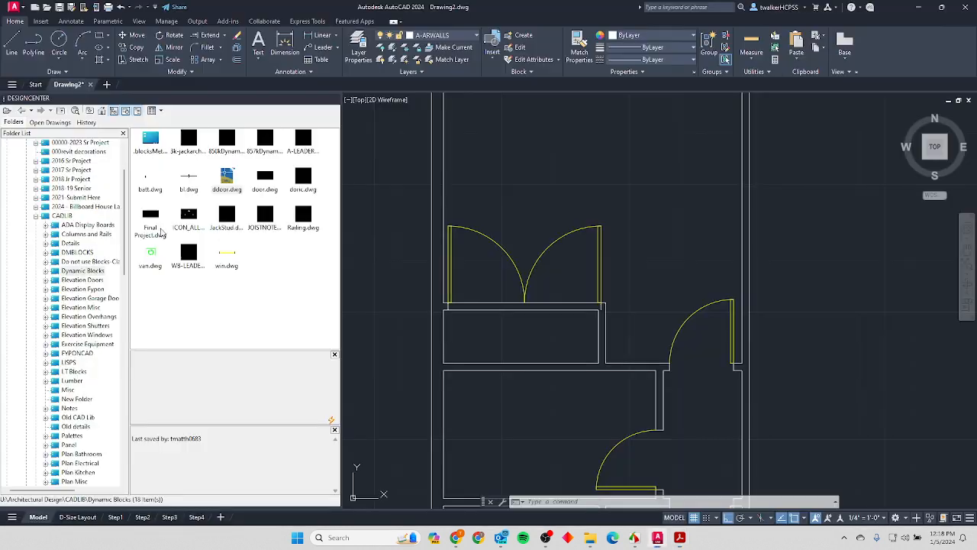
Switch the upper closet double door's swing to 45 degrees and back to 90 degrees.
left_click(517, 268)
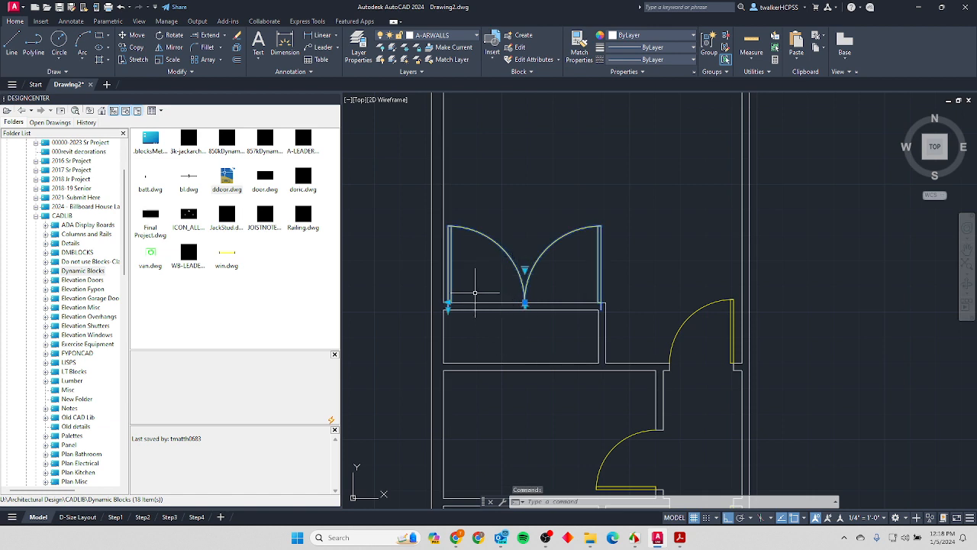
left_click(525, 269)
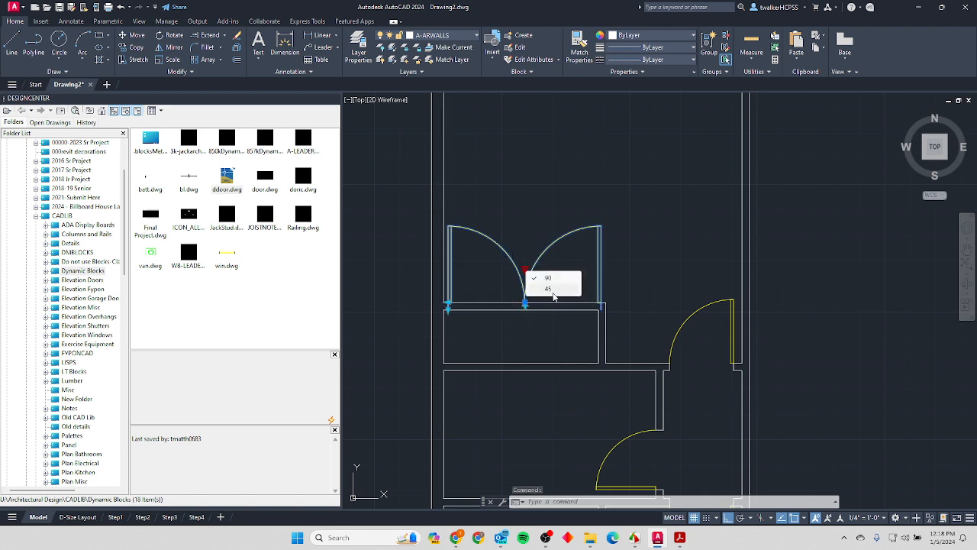
left_click(549, 290)
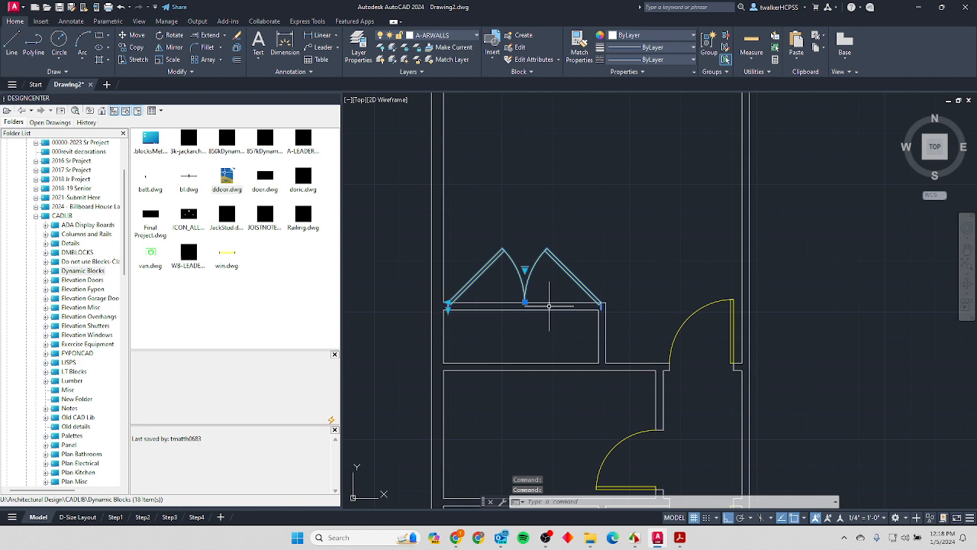
left_click(525, 268)
left_click(542, 277)
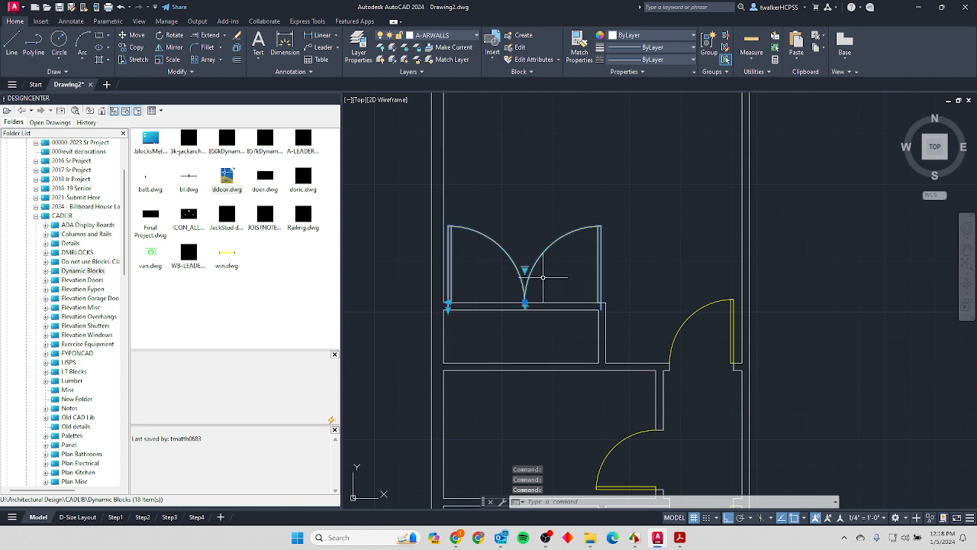
Set the upper closet double door's overall width to 5'-0", matching the 5068 label.
scroll(448, 308, "up", 6)
left_click(451, 325)
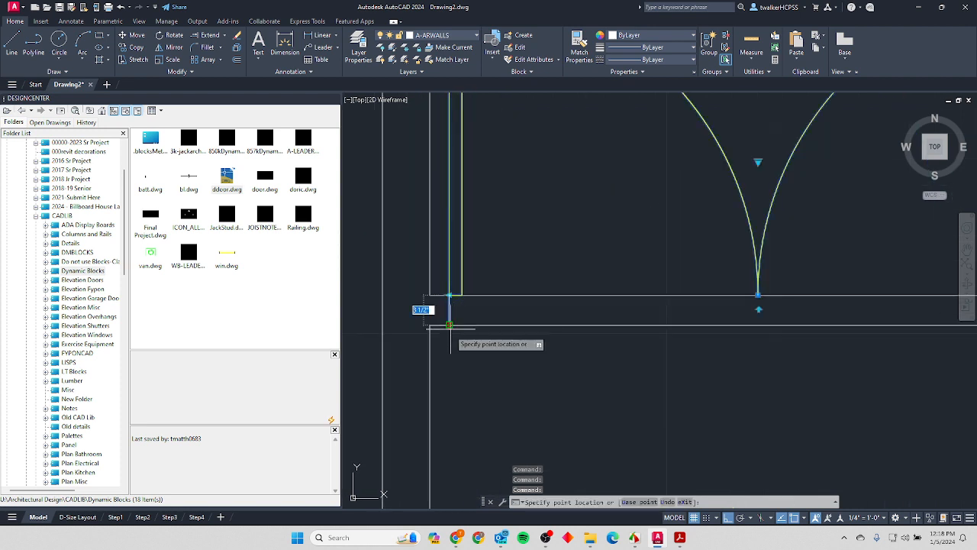
key("Escape")
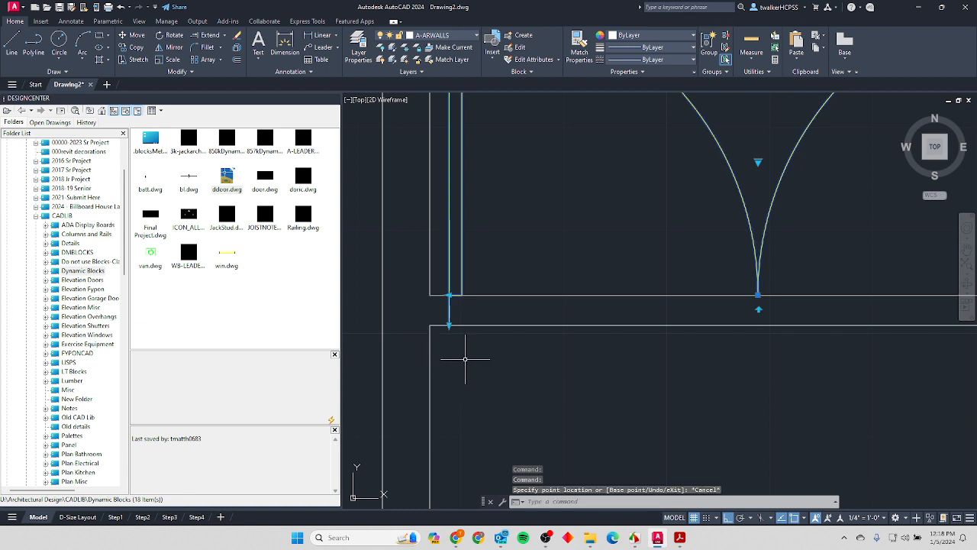
left_click(450, 294)
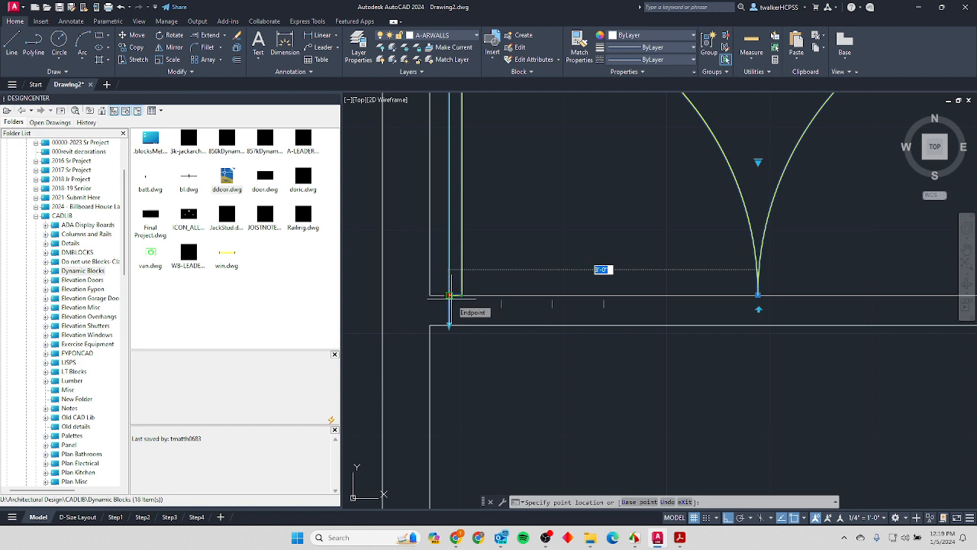
left_click(506, 312)
scroll(535, 319, "down", 3)
scroll(585, 310, "up", 3)
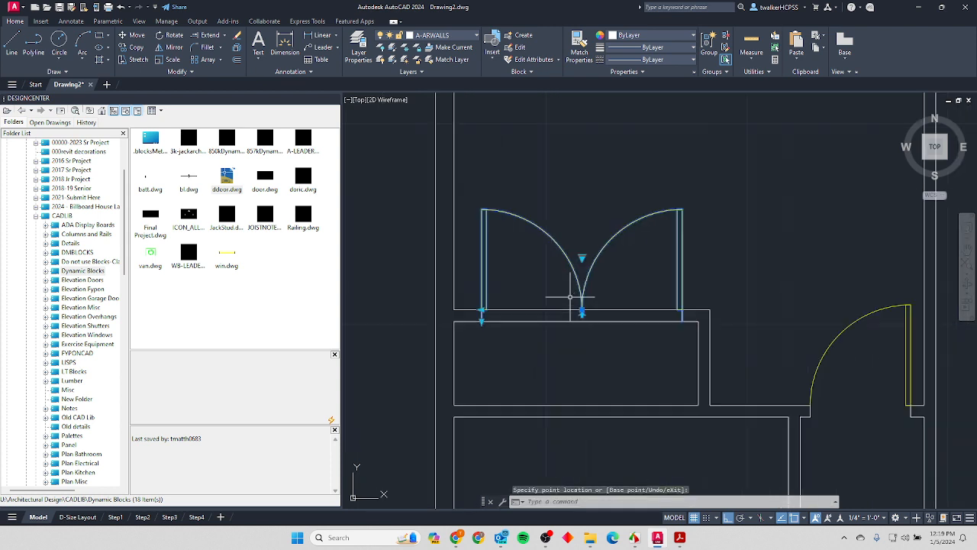
Trim the two wall lines crossing the upper closet's double door opening.
key("Escape")
key("Escape")
key("Escape")
type("tr")
key("Return")
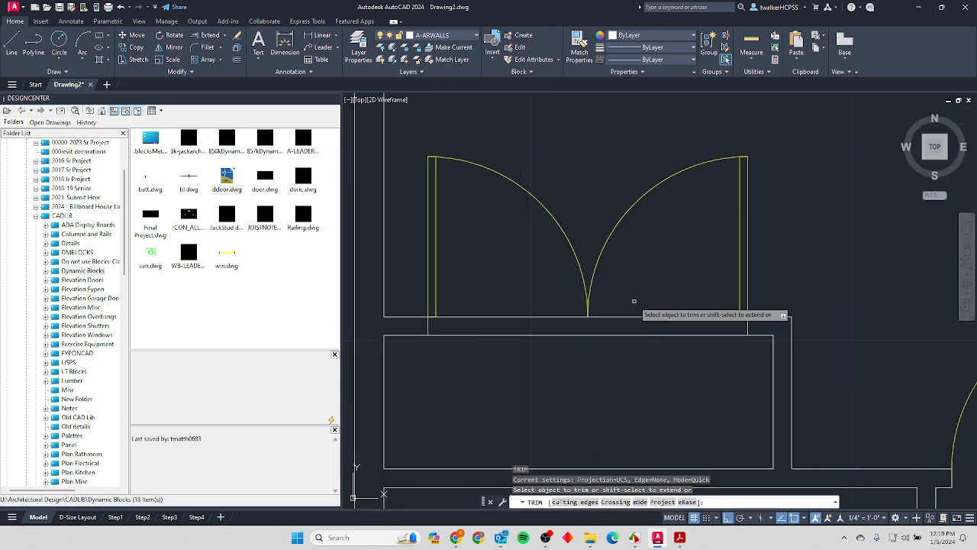
left_click(648, 295)
left_click(506, 365)
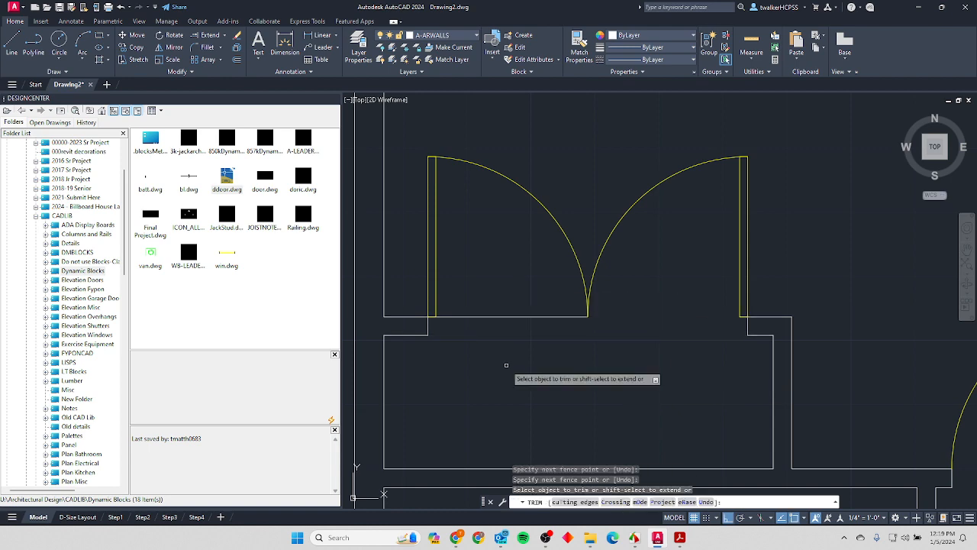
key("Return")
Mirror the upper closet's double door onto the lower closet across the middle room's horizontal centerline, keeping the original.
scroll(578, 331, "down", 5)
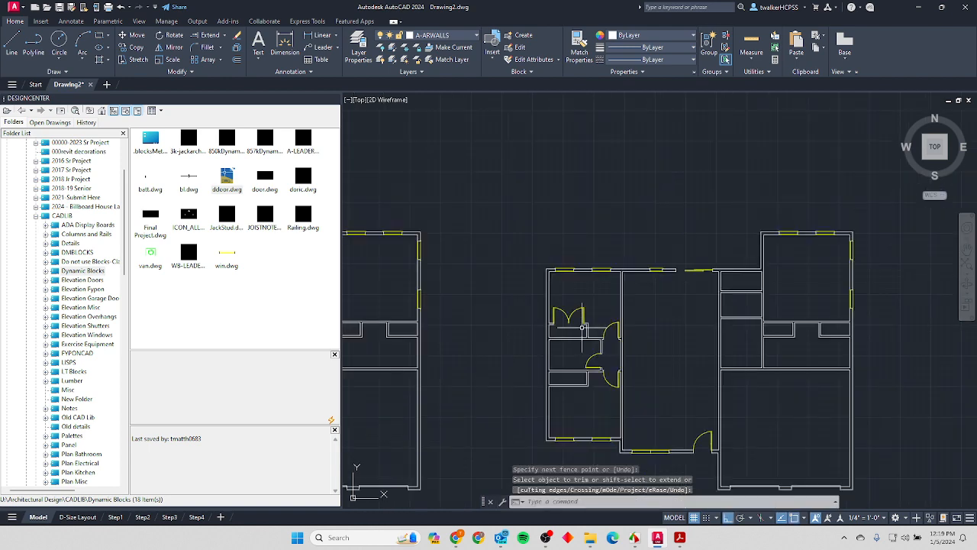
scroll(565, 381, "up", 2)
scroll(565, 382, "up", 2)
type("mi")
key("Return")
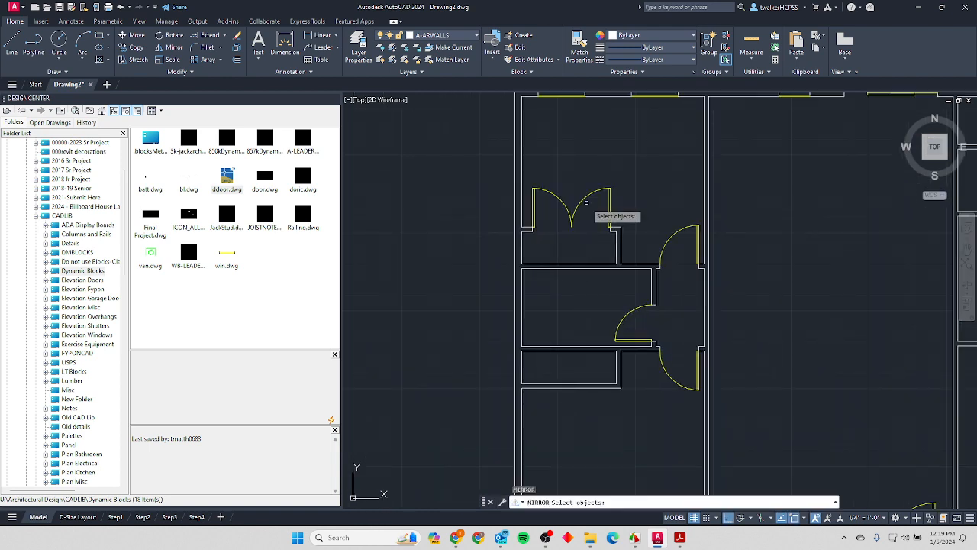
left_click(586, 200)
key("Return")
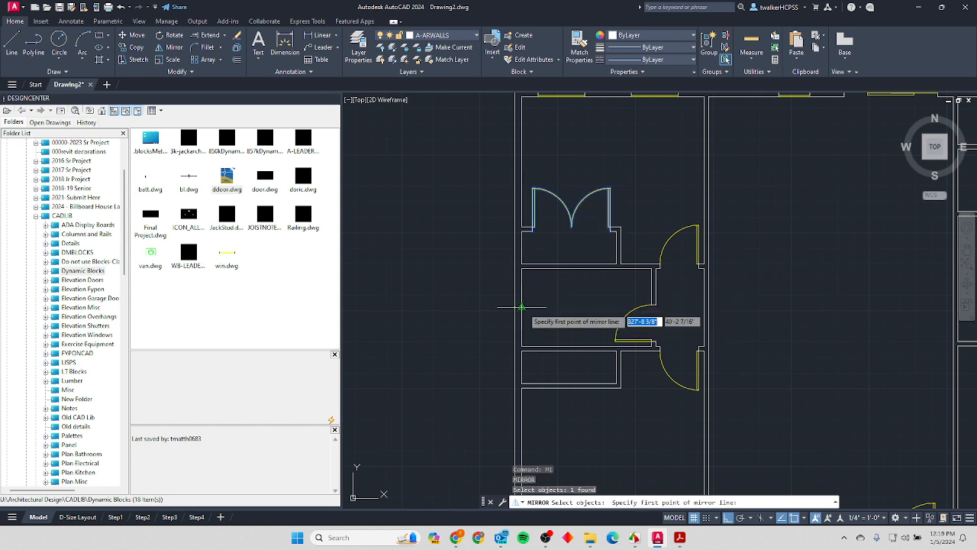
left_click(522, 308)
left_click(774, 338)
key("Return")
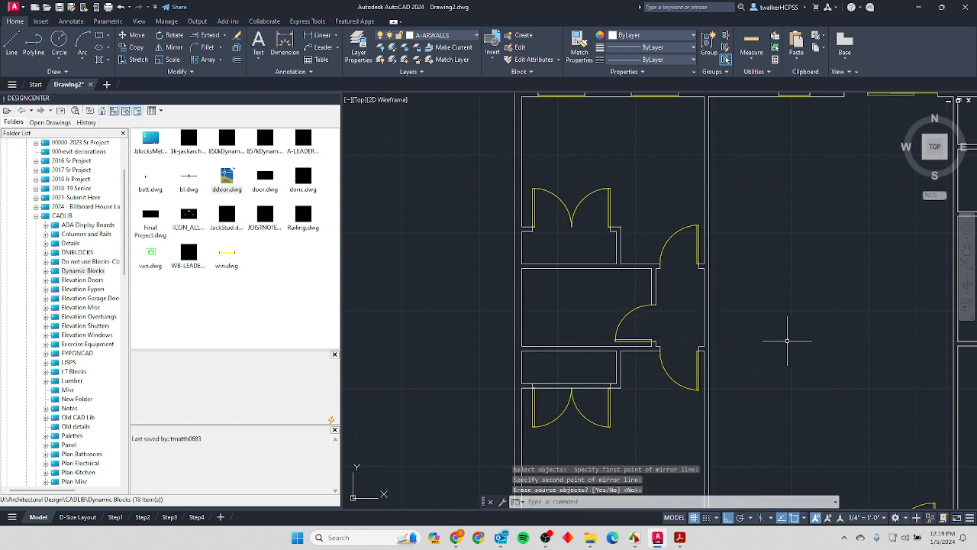
Trim the wall lines crossing the lower closet's double door opening.
type("tr")
key("Return")
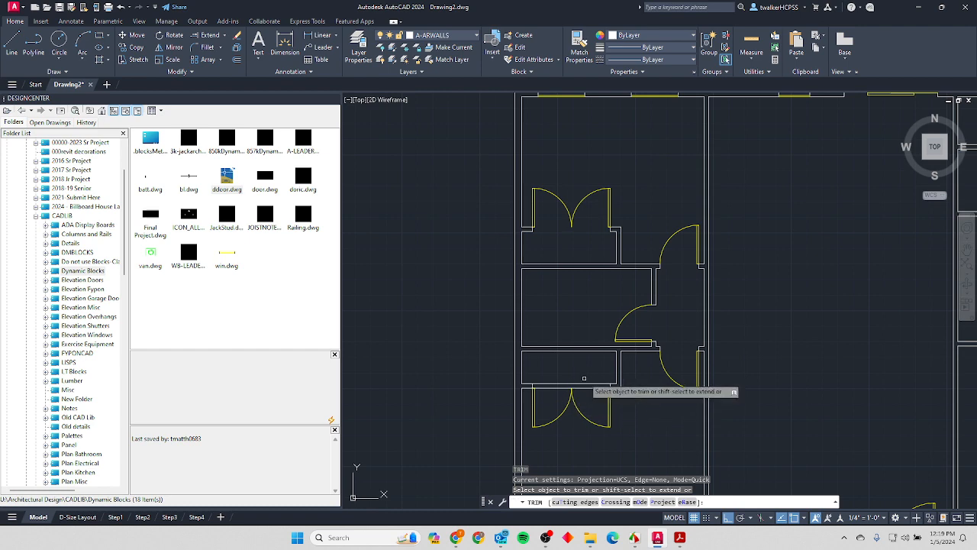
left_click_drag(585, 377, 577, 406)
key("Return")
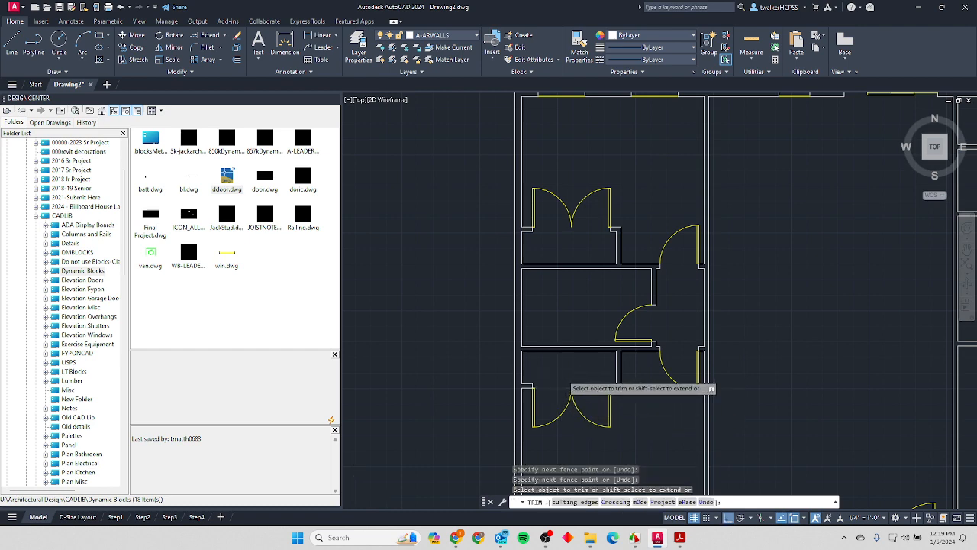
scroll(562, 376, "down", 5)
scroll(624, 359, "up", 3)
key("Escape")
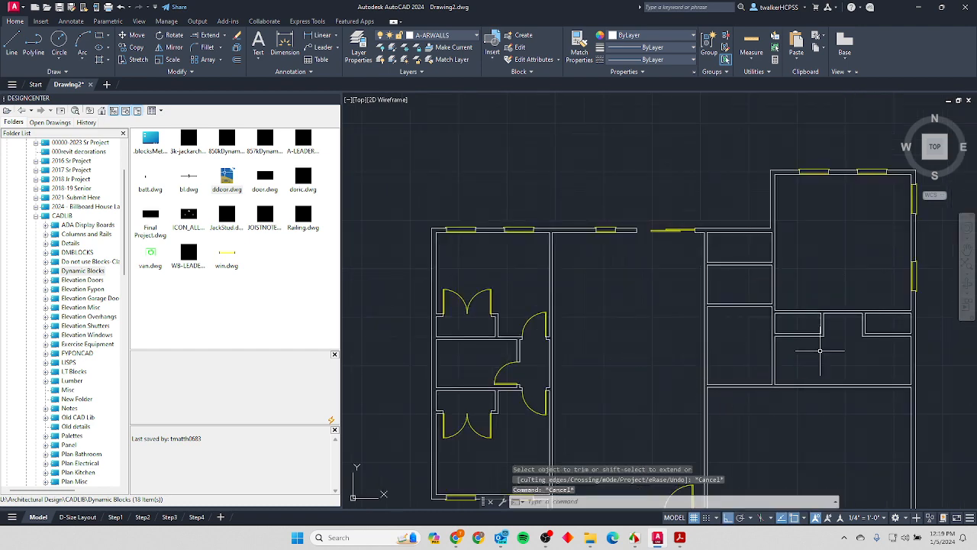
Examine the door sizes and swings for the rooms on the east side of the PDF floor plan.
middle_click_drag(820, 351, 709, 339)
key("alt+Tab")
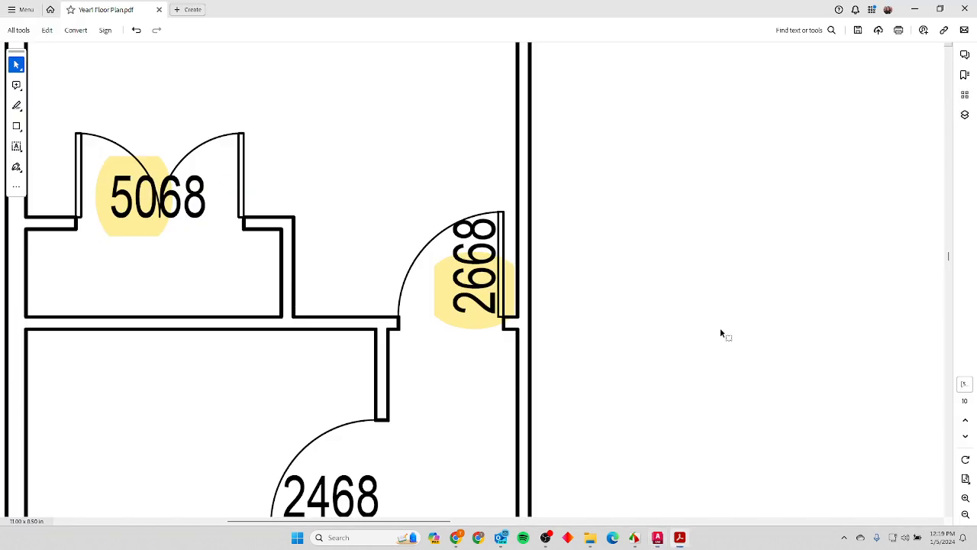
scroll(511, 289, "down", 3)
scroll(512, 280, "down", 3, "ctrl")
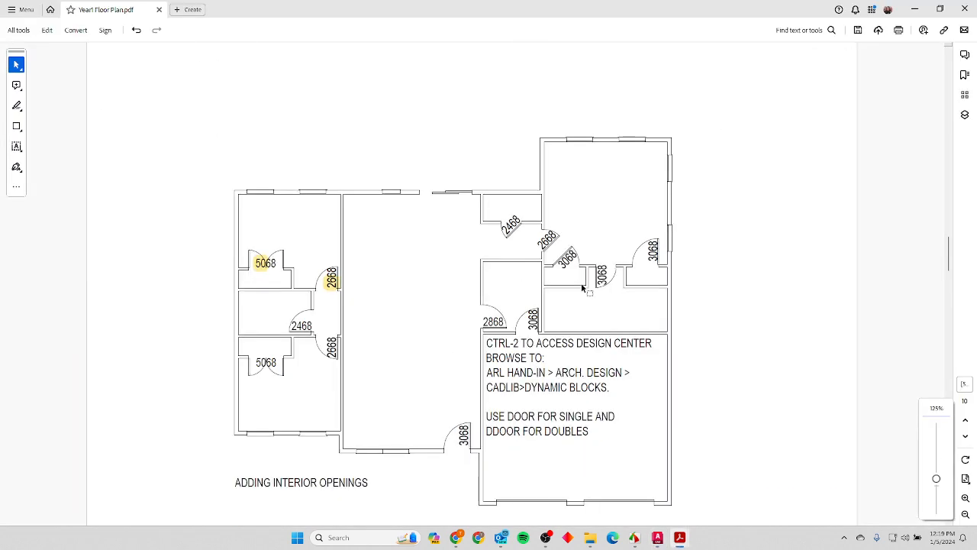
scroll(628, 281, "up", 4, "ctrl")
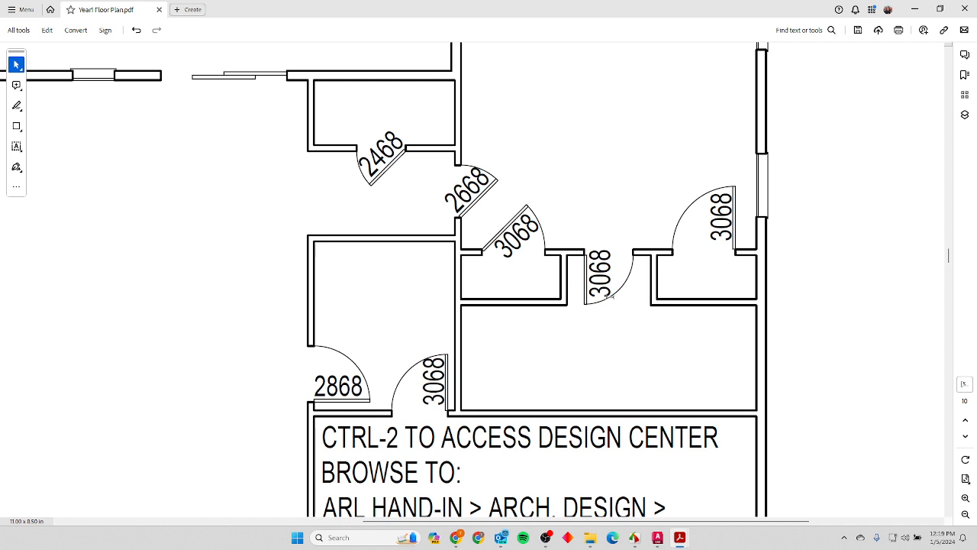
Mark the start of the 3068 label on the doorway between the two small closets with a strikethrough and a redaction box.
scroll(613, 284, "up", 1, "ctrl")
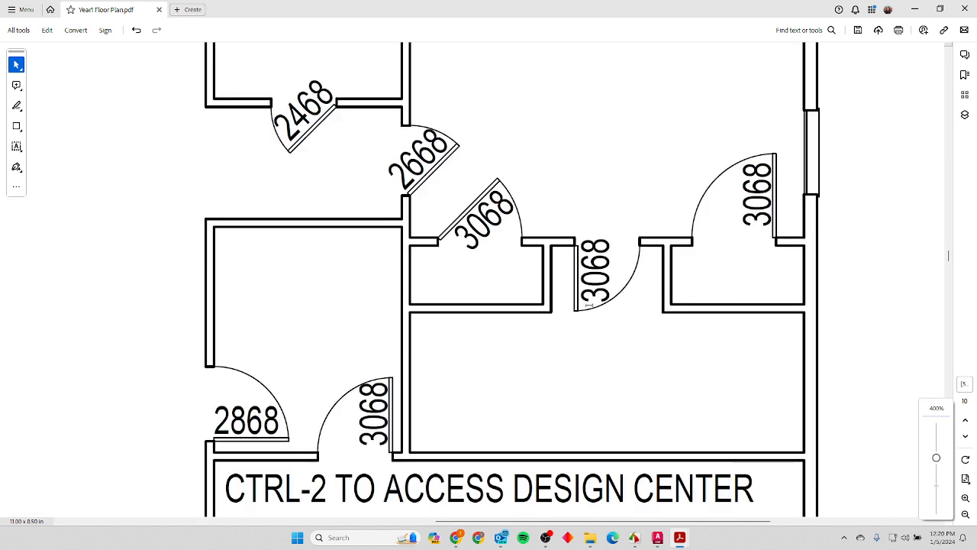
left_click_drag(591, 299, 604, 299)
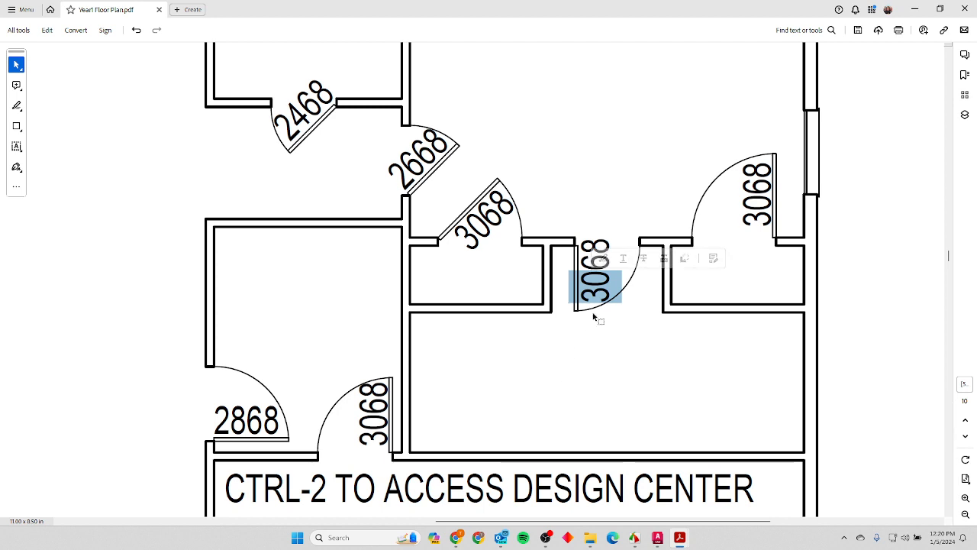
left_click(645, 260)
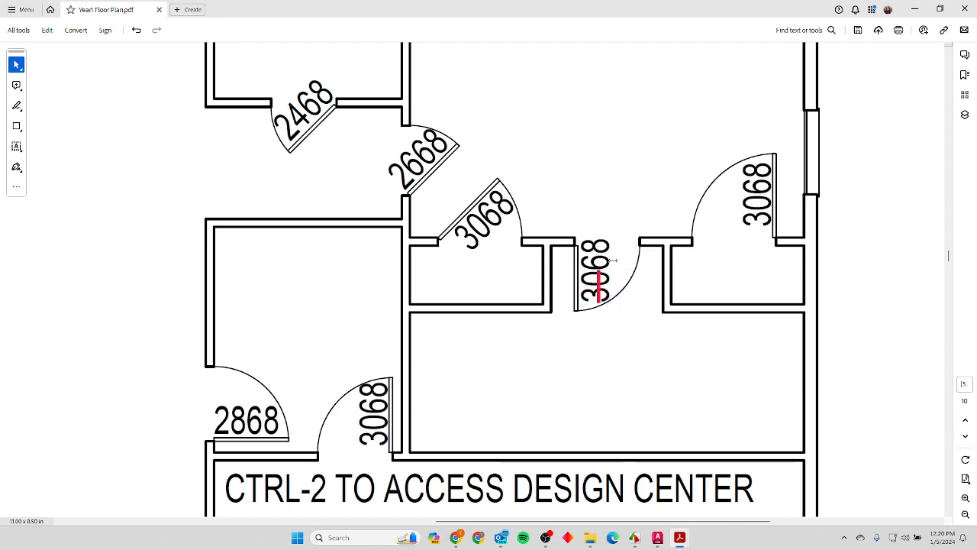
left_click(599, 279)
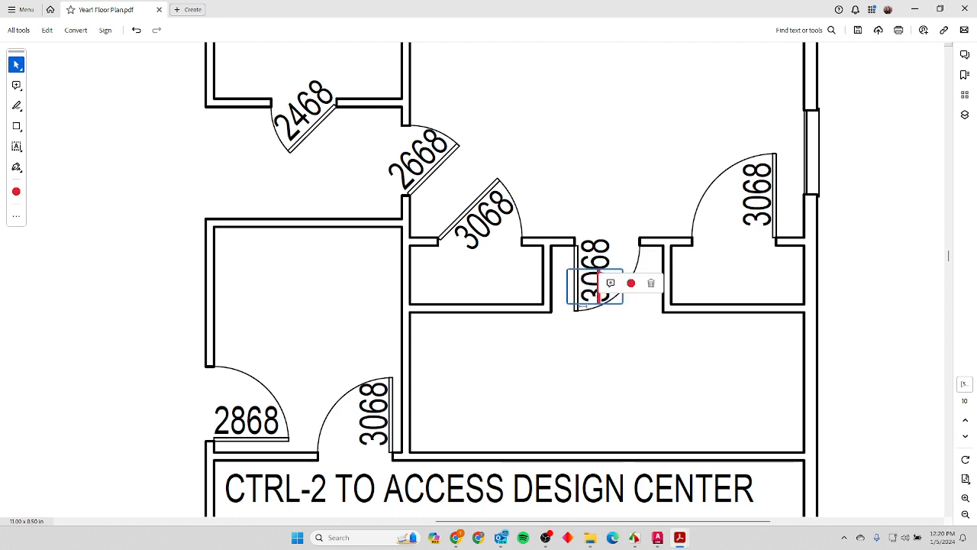
left_click_drag(597, 304, 592, 279)
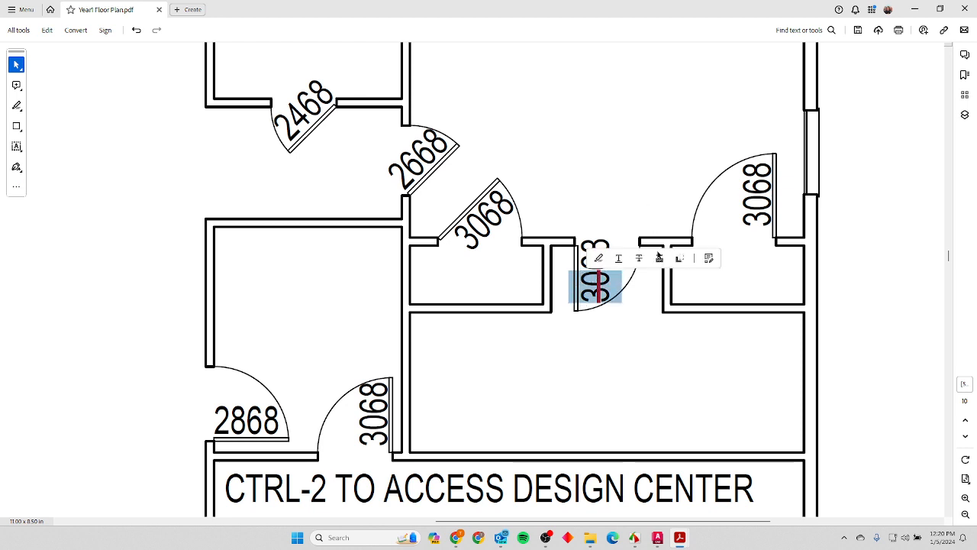
left_click(659, 257)
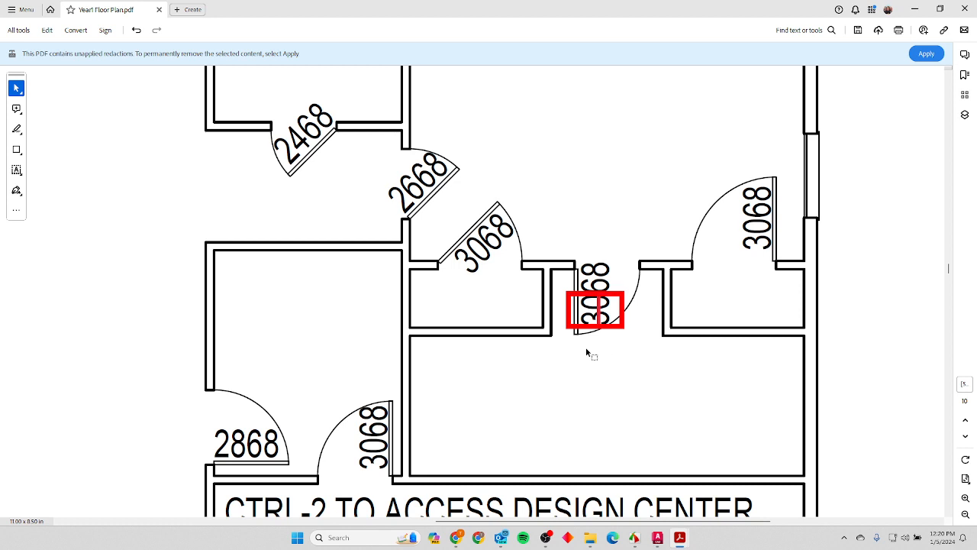
left_click(590, 316)
left_click(573, 393)
Switch to AutoCAD and insert the door.dwg block at the midpoint of the west small closet's north wall line, with default scale and no rotation.
key("alt+Tab")
scroll(709, 305, "up", 4)
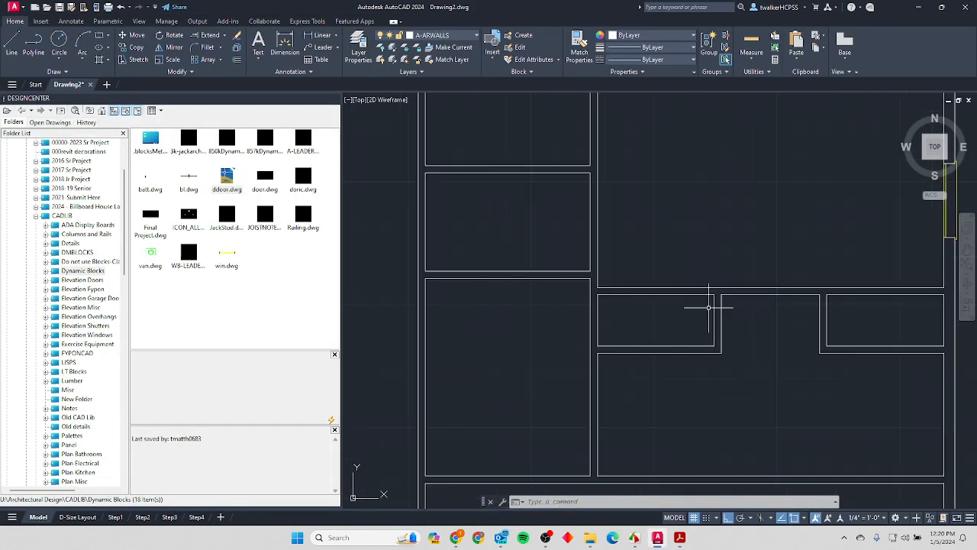
middle_click_drag(645, 297, 578, 305)
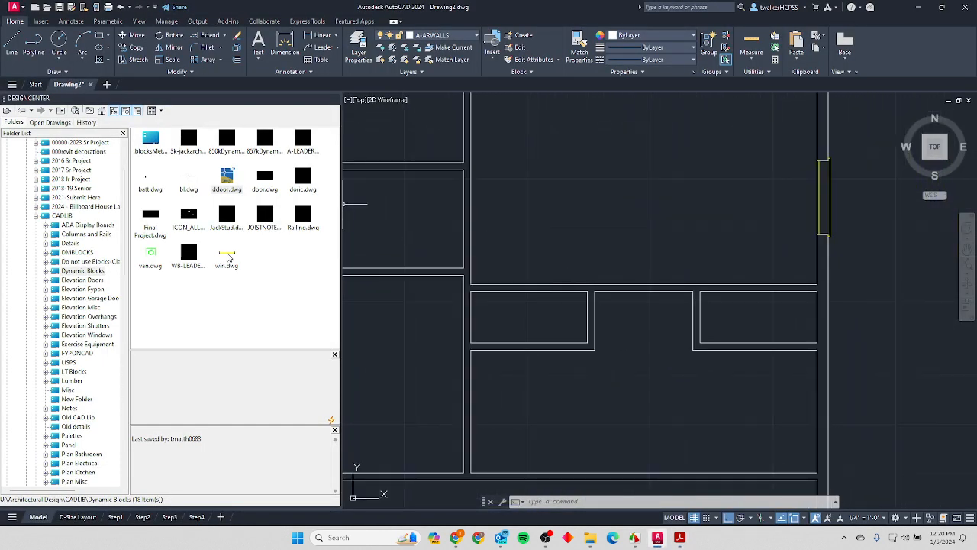
left_click(265, 179)
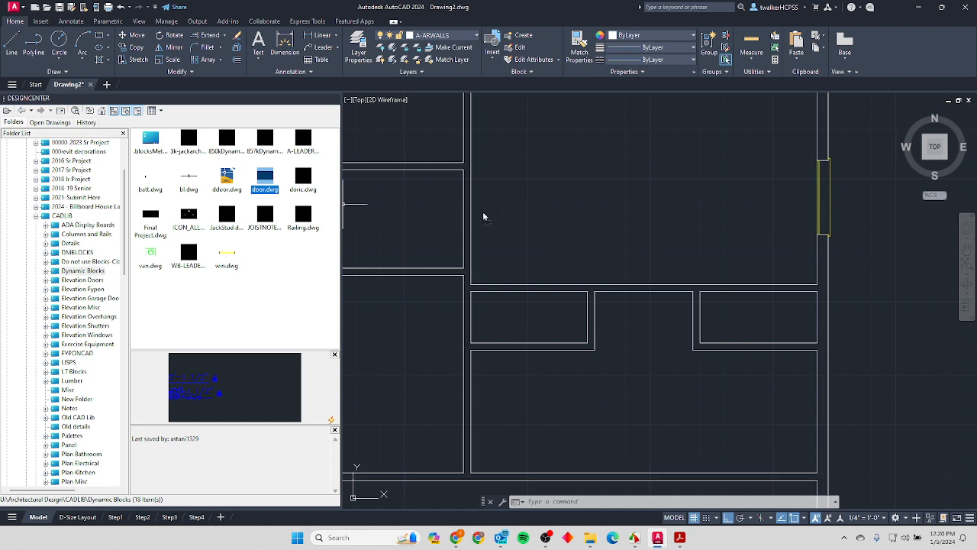
left_click_drag(482, 217, 495, 214)
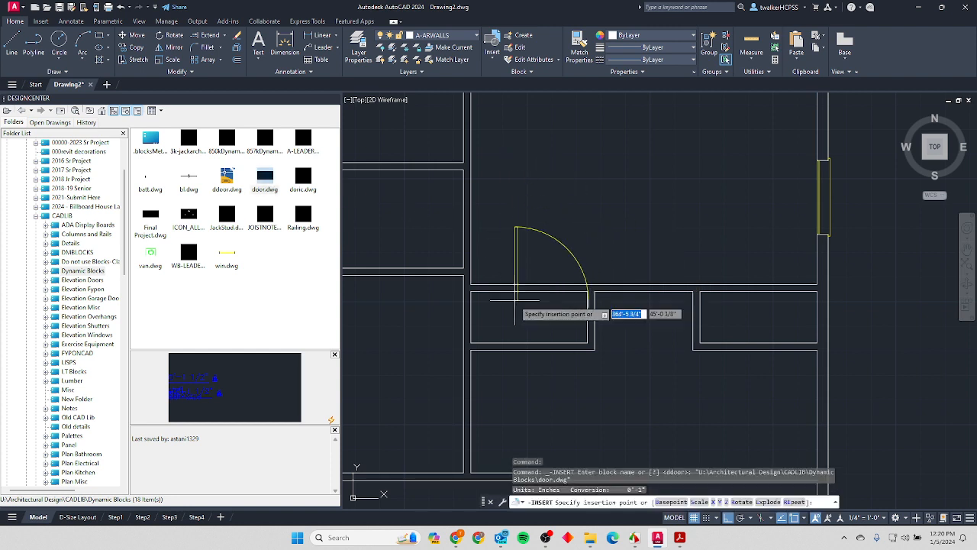
scroll(527, 301, "up", 4)
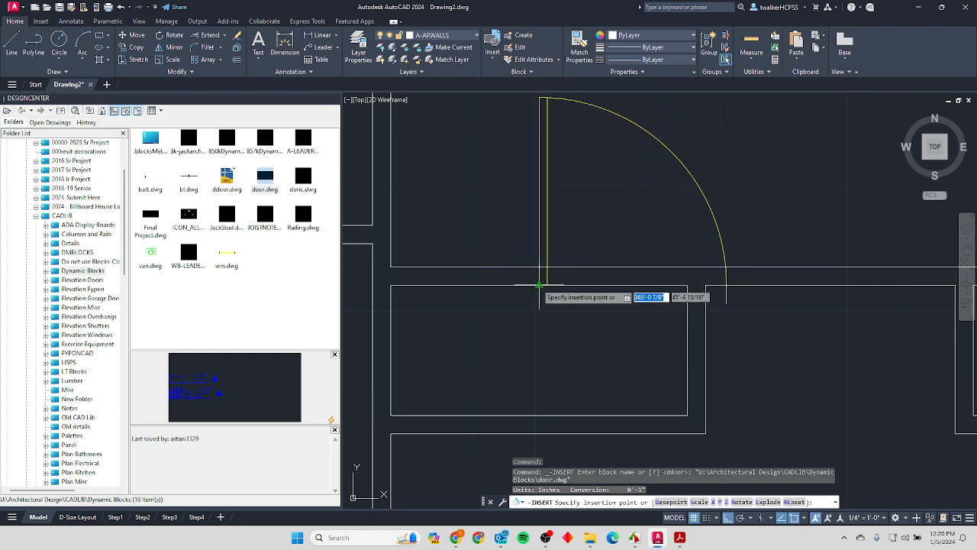
left_click(539, 285)
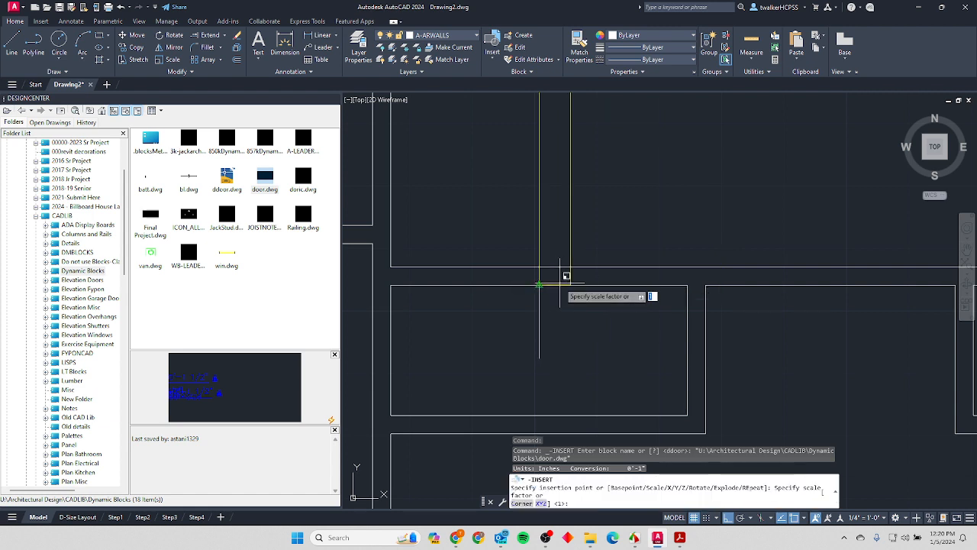
key("Return")
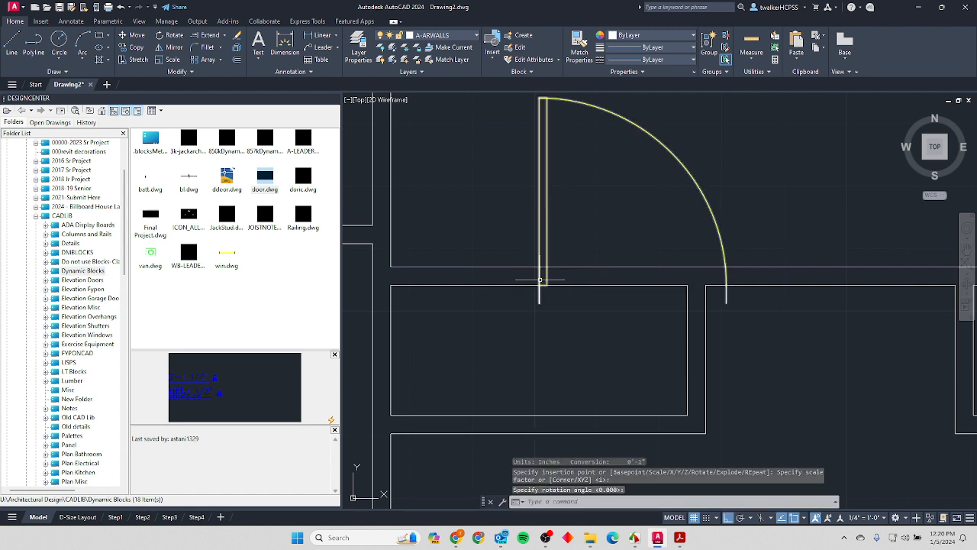
key("Return")
Move the inserted door up onto the room-side wall line and 1'6" west so it is centered on the closet wall.
left_click(538, 286)
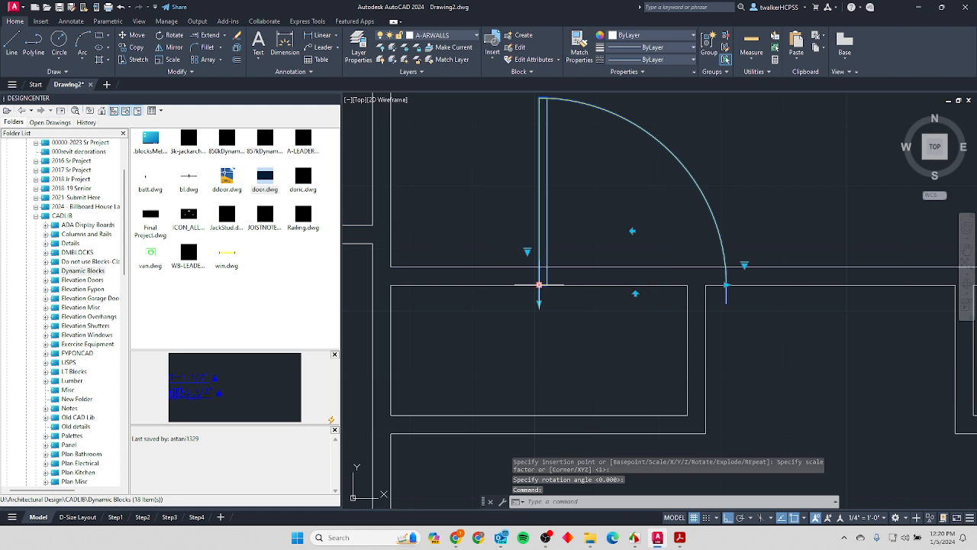
left_click(539, 285)
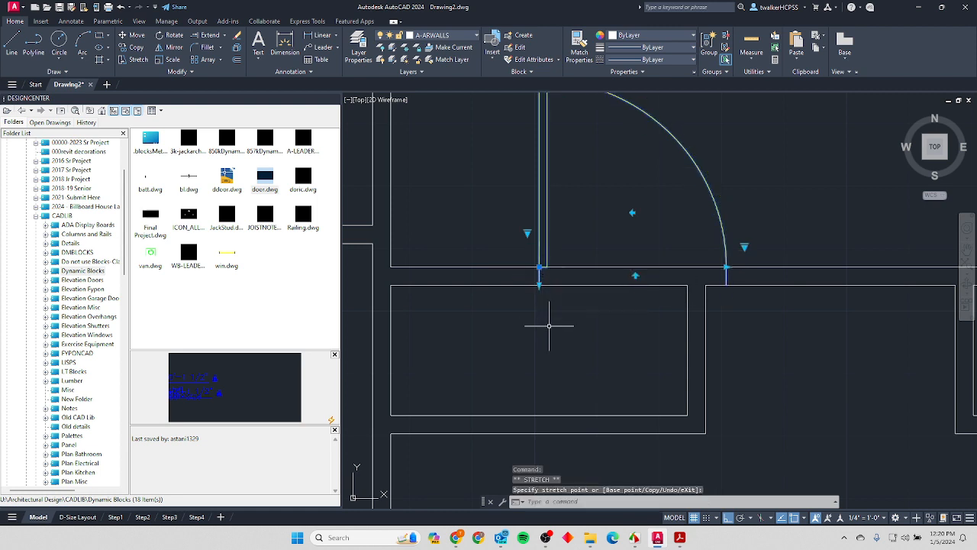
key("Escape")
type("m")
key("Return")
left_click(601, 341)
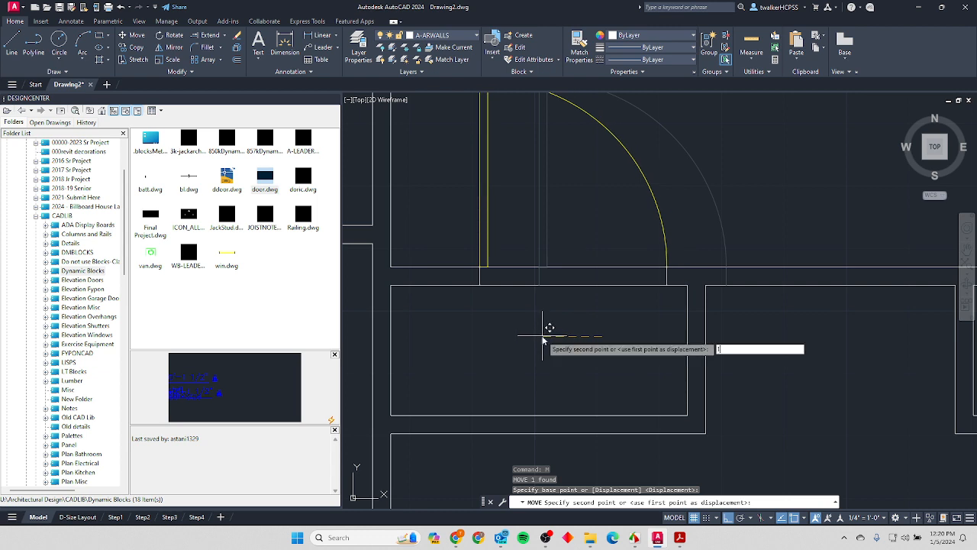
type("1'6")
key("Return")
Mirror the west closet's door onto the east closet across the vertical centerline of the alcove between them, keeping the original.
scroll(543, 324, "down", 2)
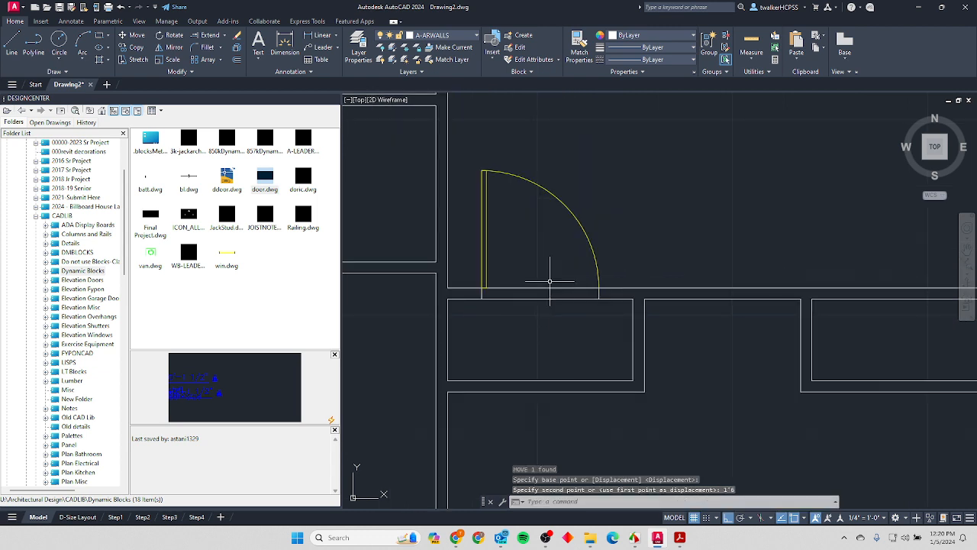
scroll(507, 240, "down", 2)
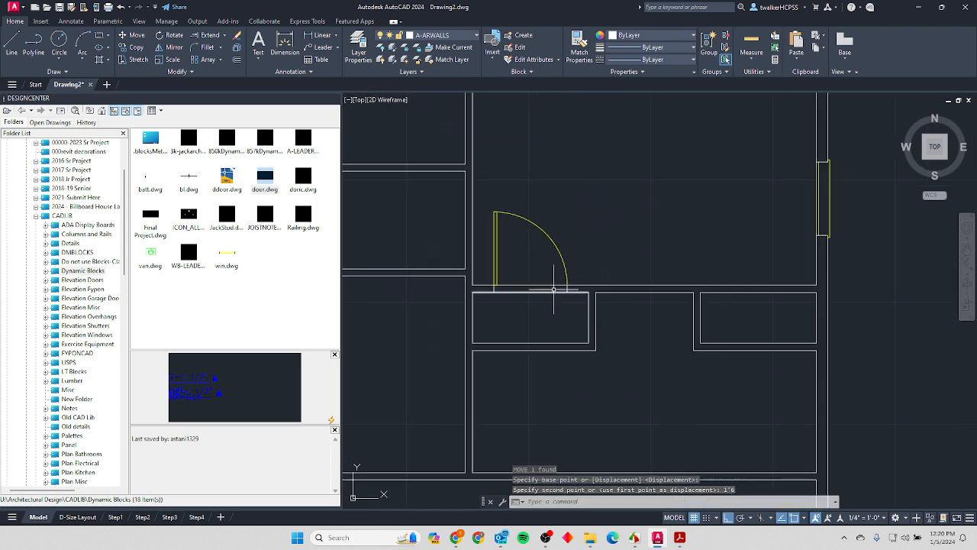
type("mi")
key("Return")
left_click(539, 217)
left_click(494, 250)
key("Return")
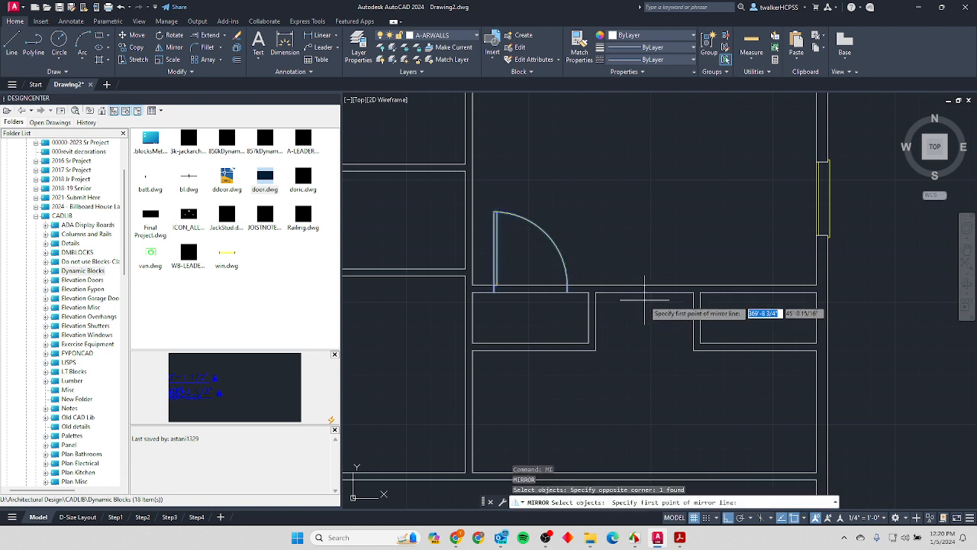
left_click(644, 290)
left_click(645, 388)
key("Return")
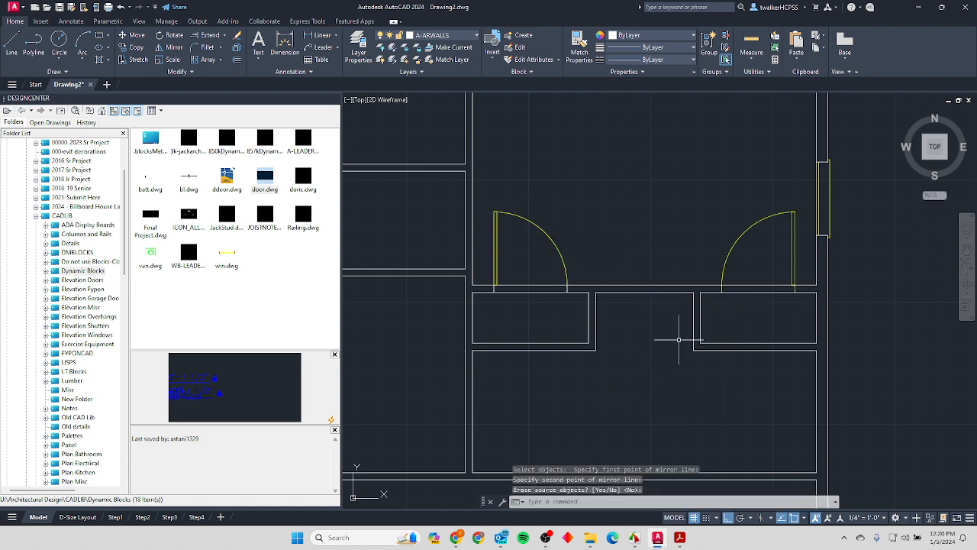
Trim the wall lines crossing the door openings of the west and east closets.
key("Escape")
key("Escape")
type("tr")
key("Return")
left_click(536, 266)
left_click(523, 311)
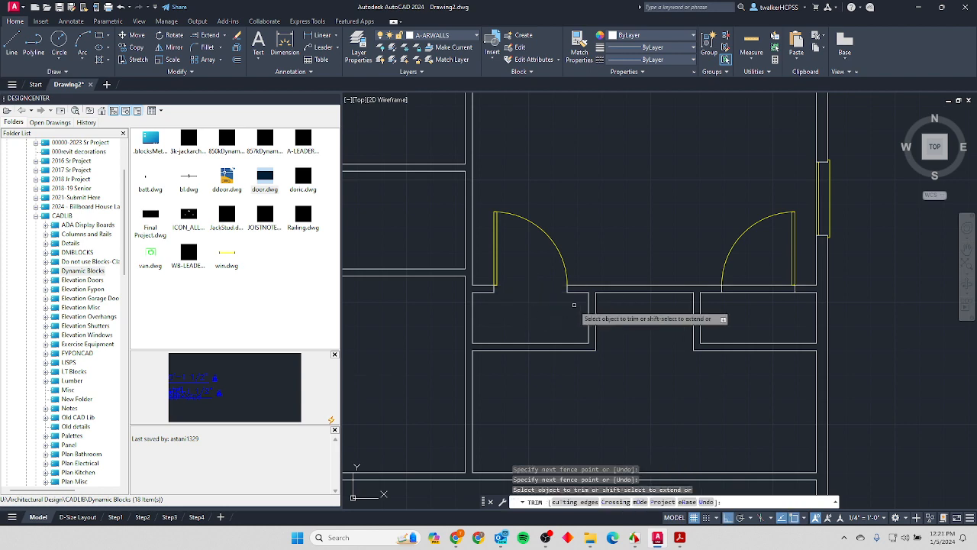
left_click(764, 278)
left_click(752, 304)
key("Return")
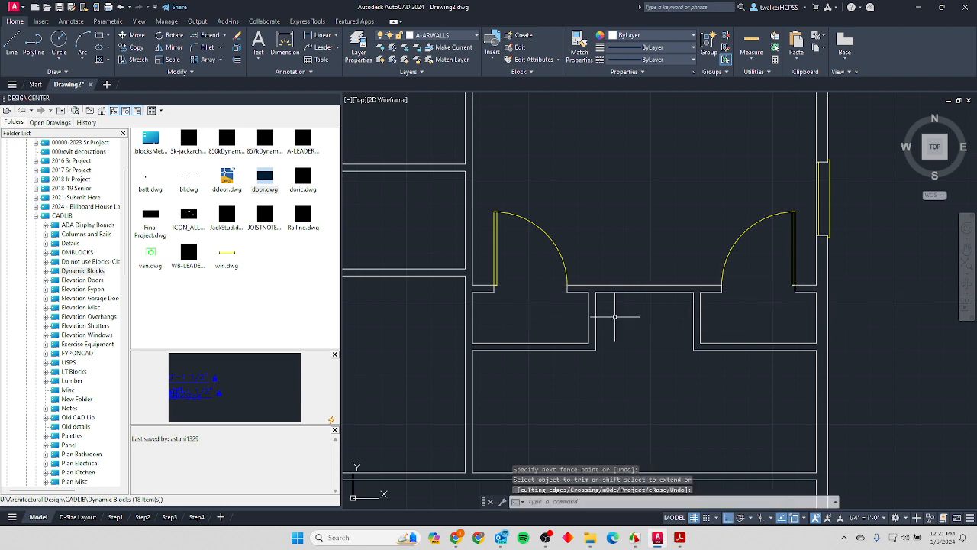
Check the closet door swings in the PDF plan and set the west closet door's opening angle to 45.
key("alt+Tab")
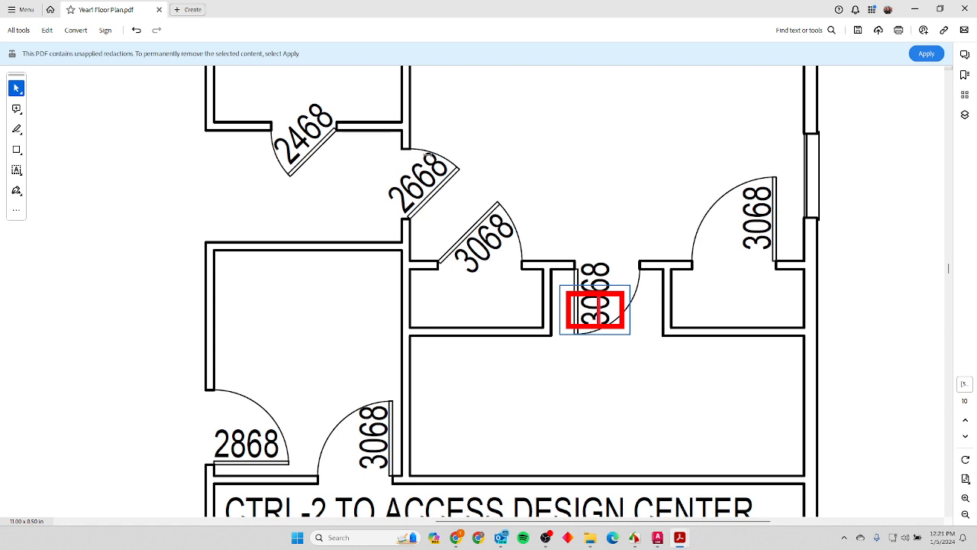
key("alt+Tab")
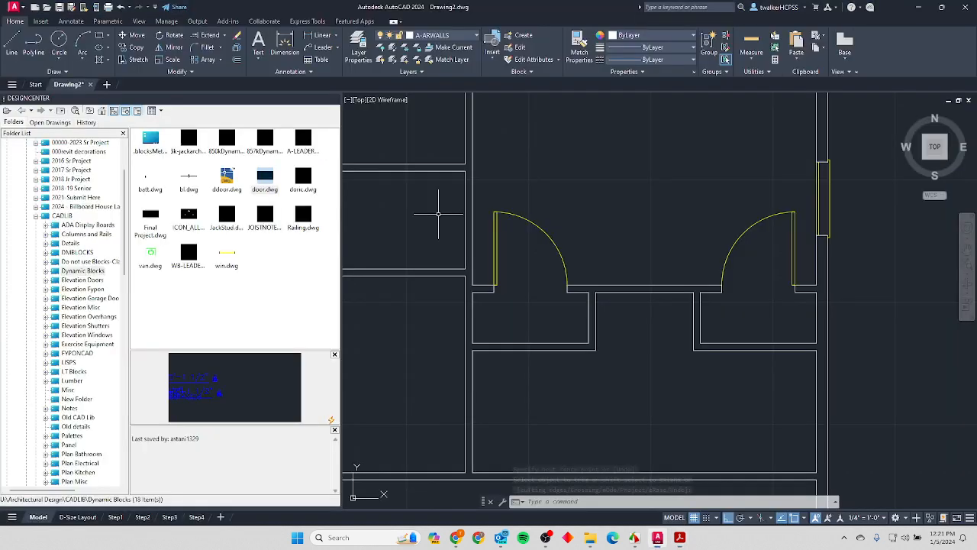
left_click(496, 250)
scroll(510, 281, "up", 4)
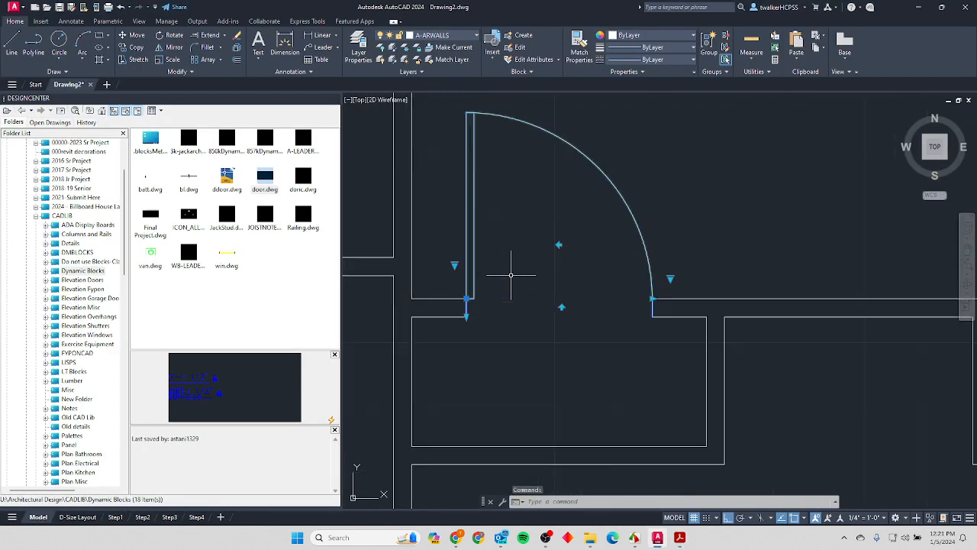
left_click(455, 264)
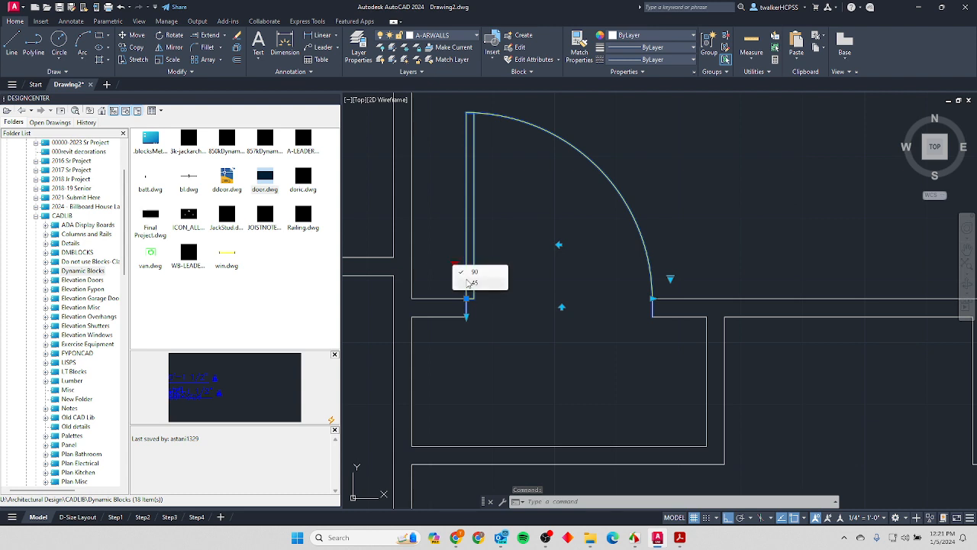
left_click(472, 283)
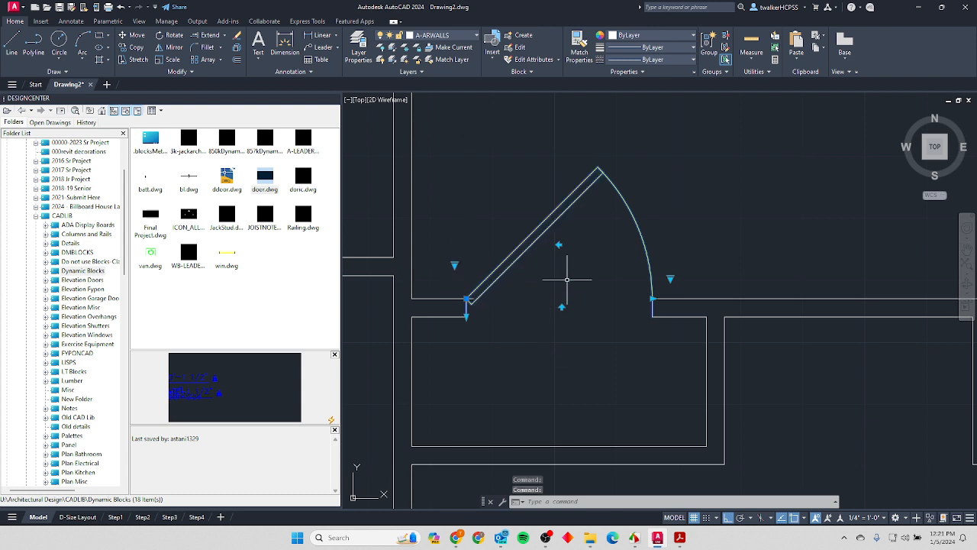
key("Escape")
key("Escape")
Insert another door.dwg block at the midpoint of the alcove's north wall line, rotated 180° so it opens southward.
scroll(651, 293, "down", 3)
scroll(733, 332, "up", 2)
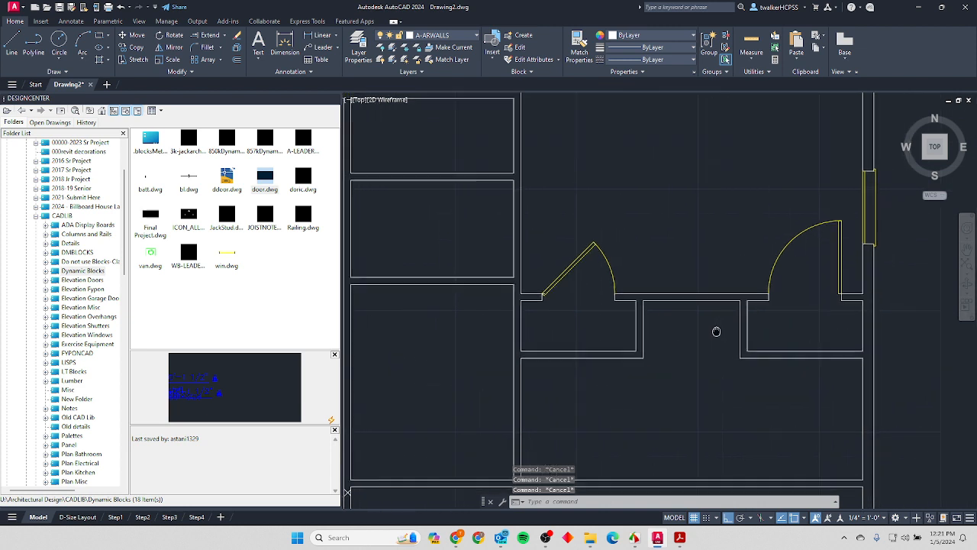
middle_click_drag(716, 330, 702, 328)
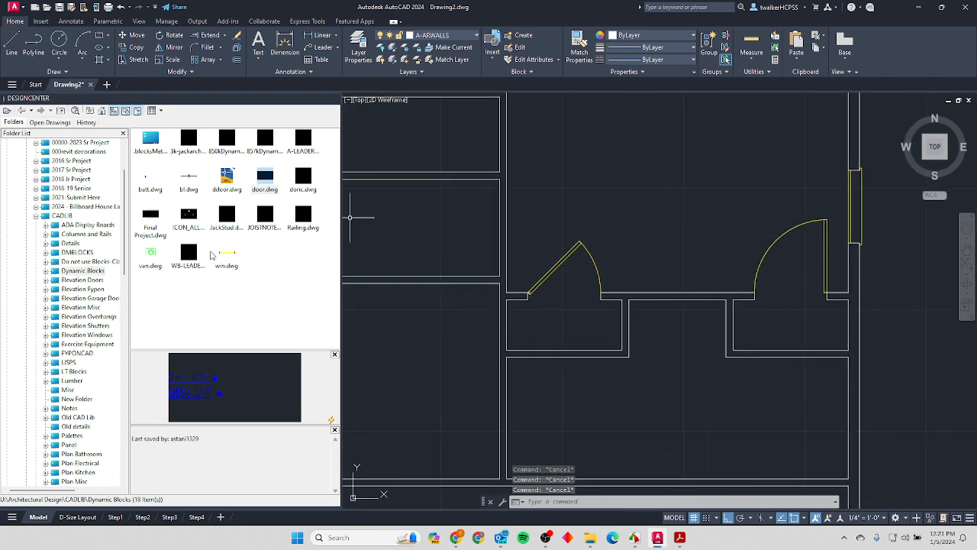
left_click(268, 178)
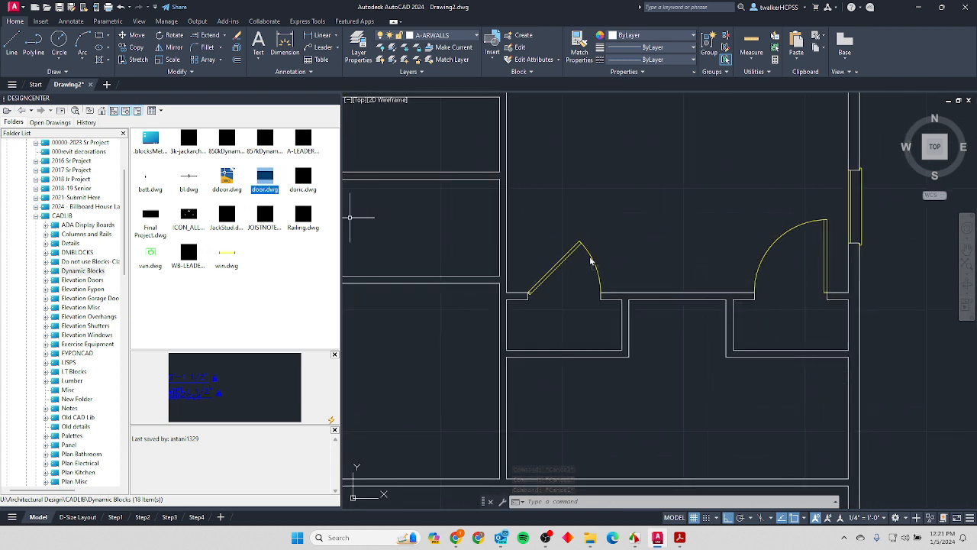
left_click_drag(592, 262, 633, 229)
scroll(670, 292, "up", 2)
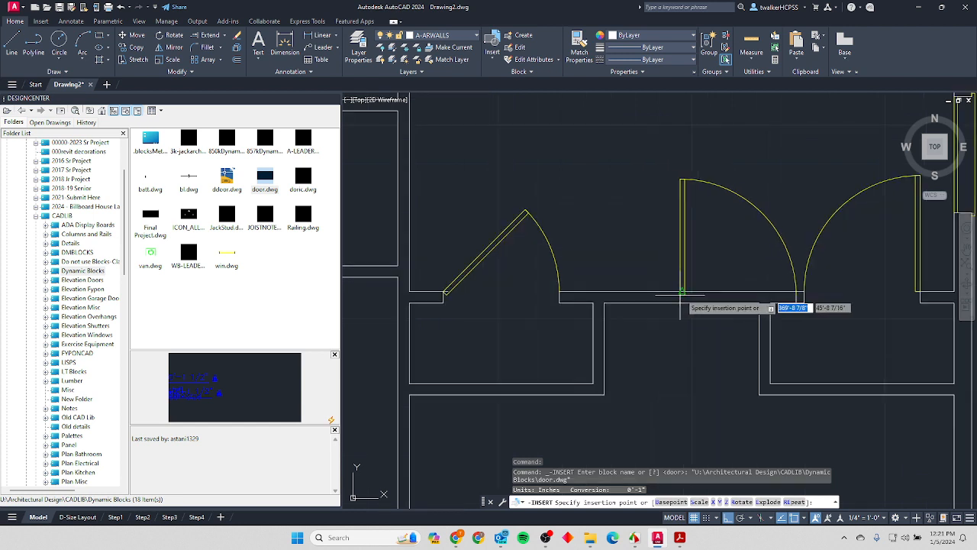
left_click(683, 302)
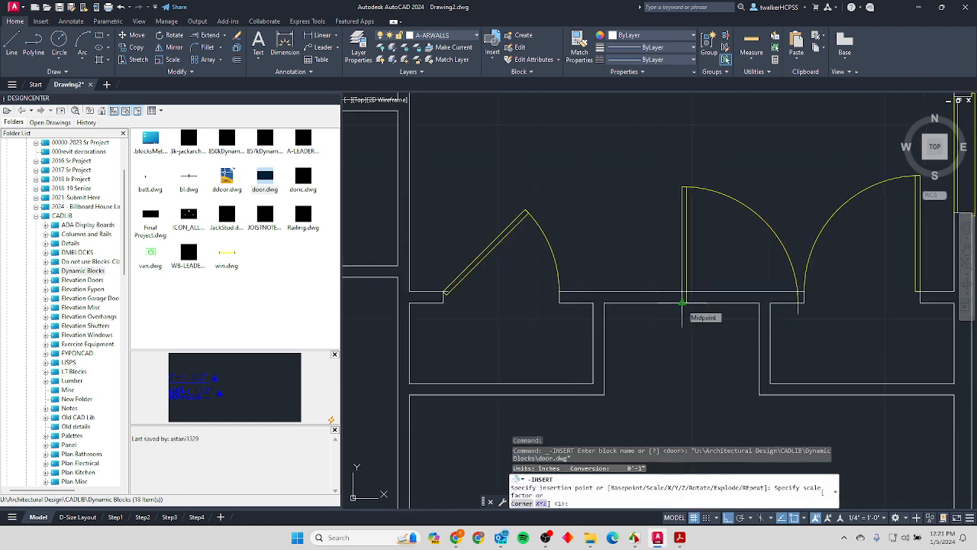
key("Return")
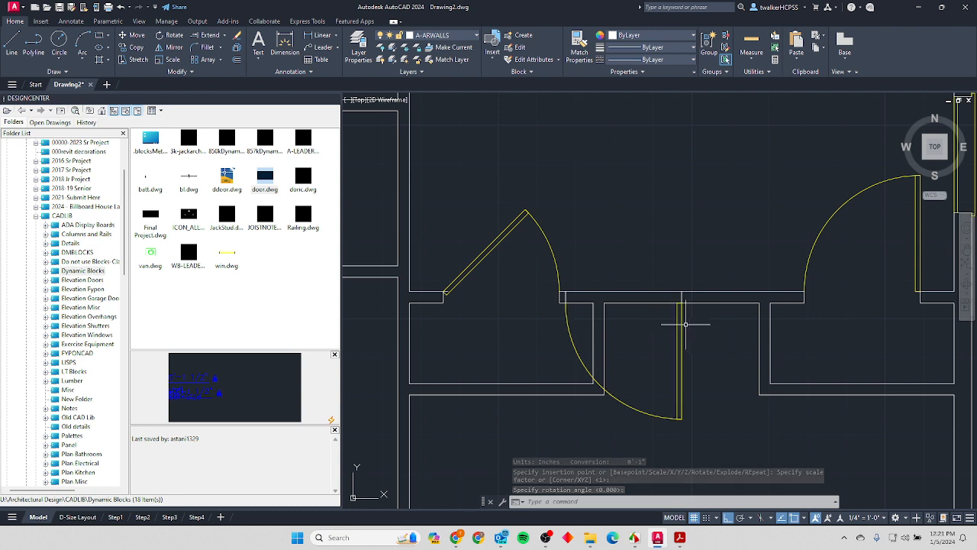
key("Return")
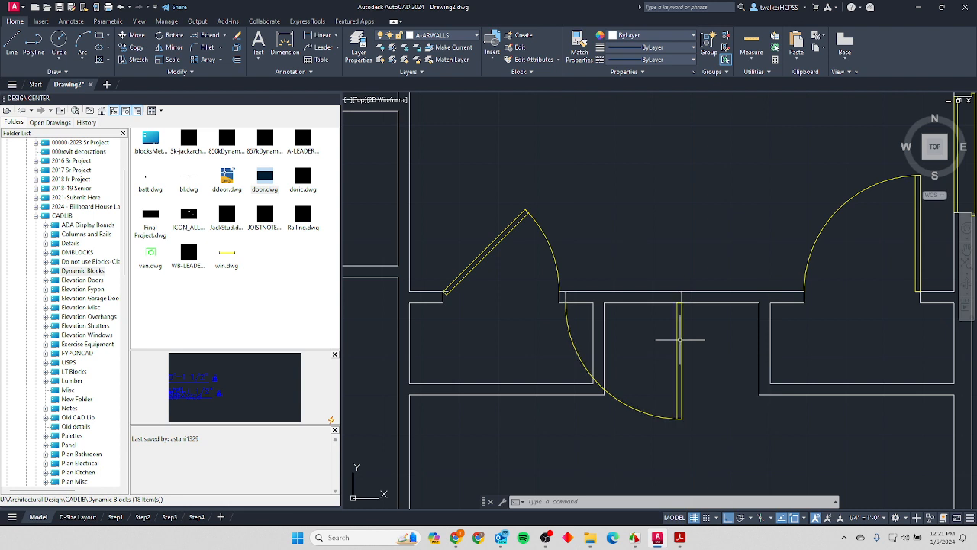
Move the newly inserted alcove door 1'2" east along the alcove's north wall.
left_click(679, 339)
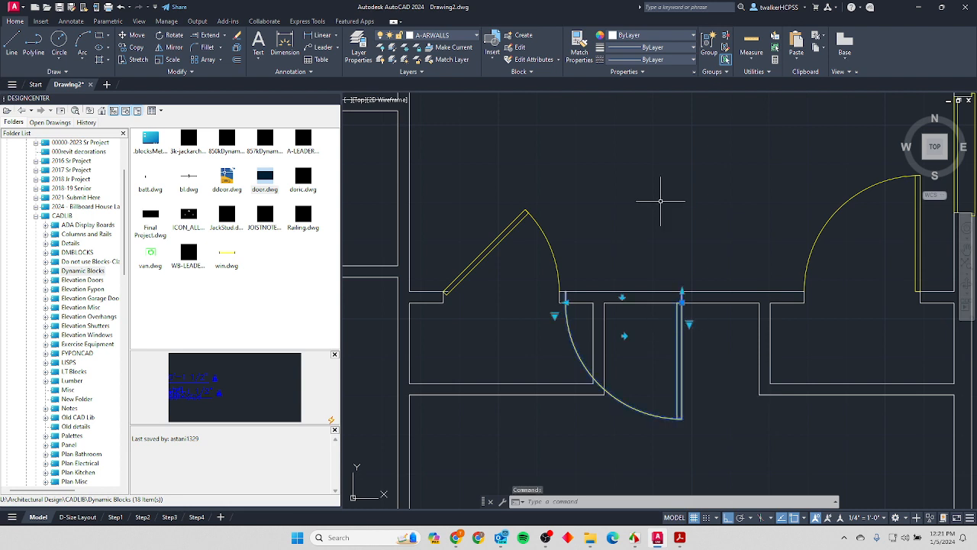
type("m")
key("Return")
left_click(620, 204)
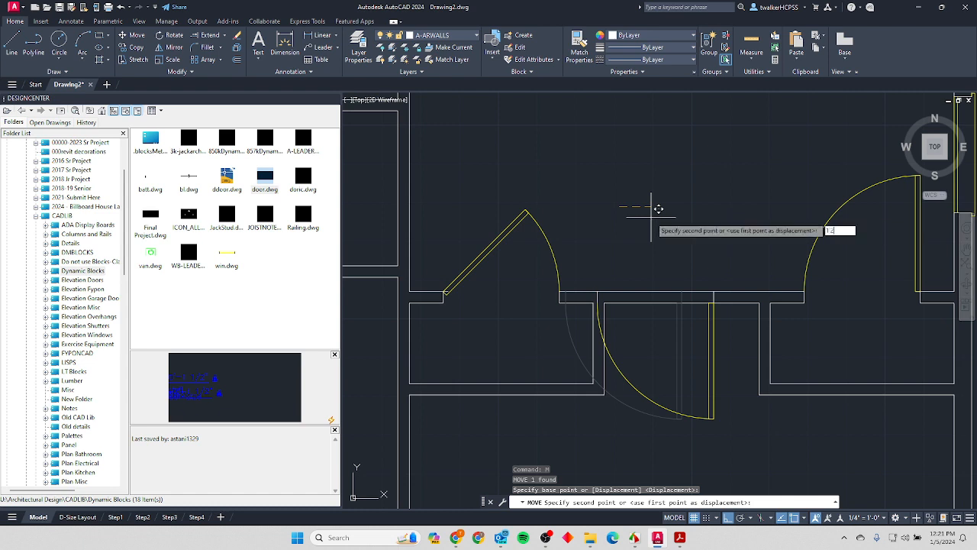
key("Return")
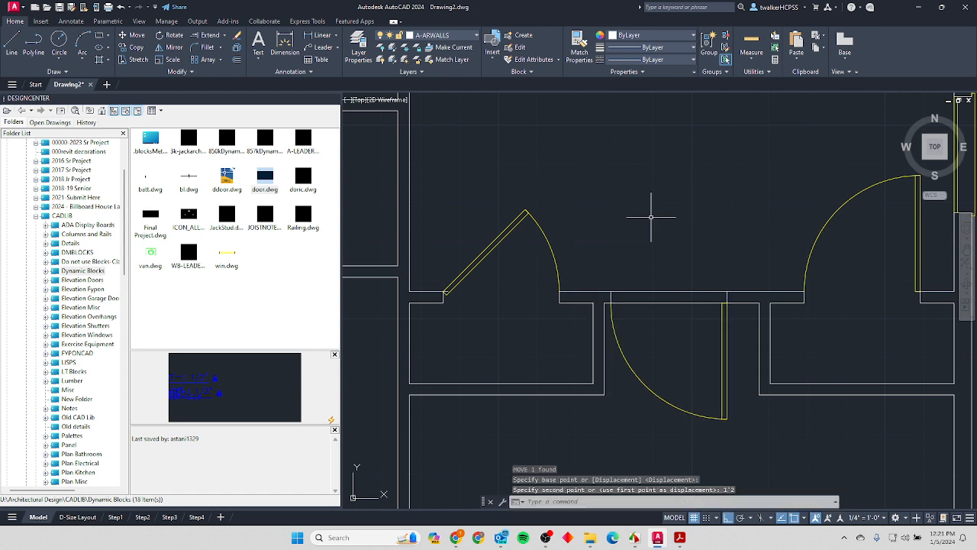
Set the alcove door's width to 2'-4" using the dynamic block's size options.
left_click(723, 336)
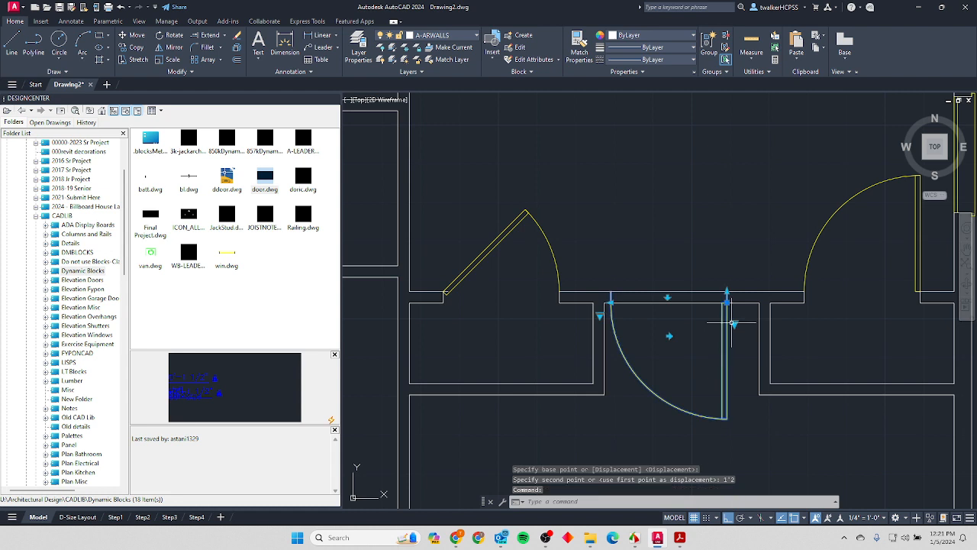
left_click(734, 323)
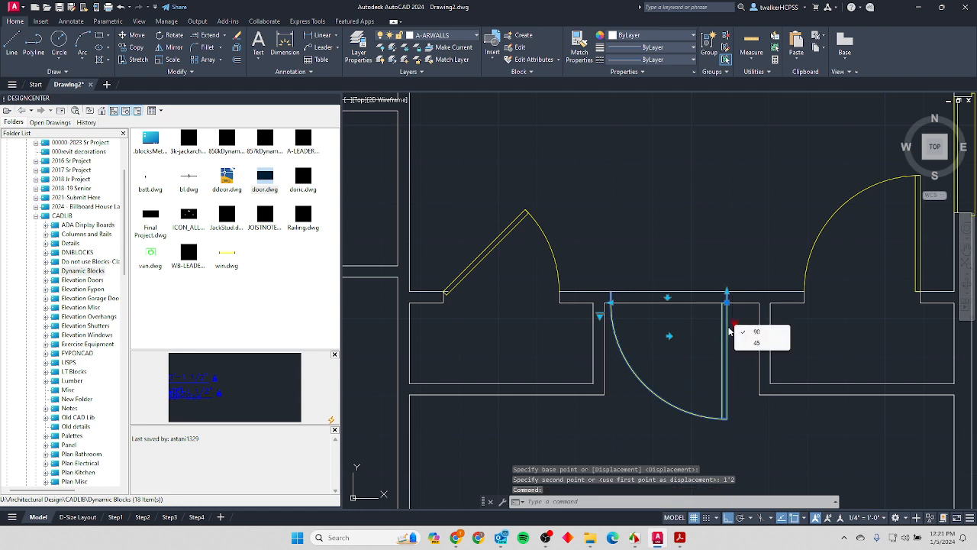
left_click(756, 341)
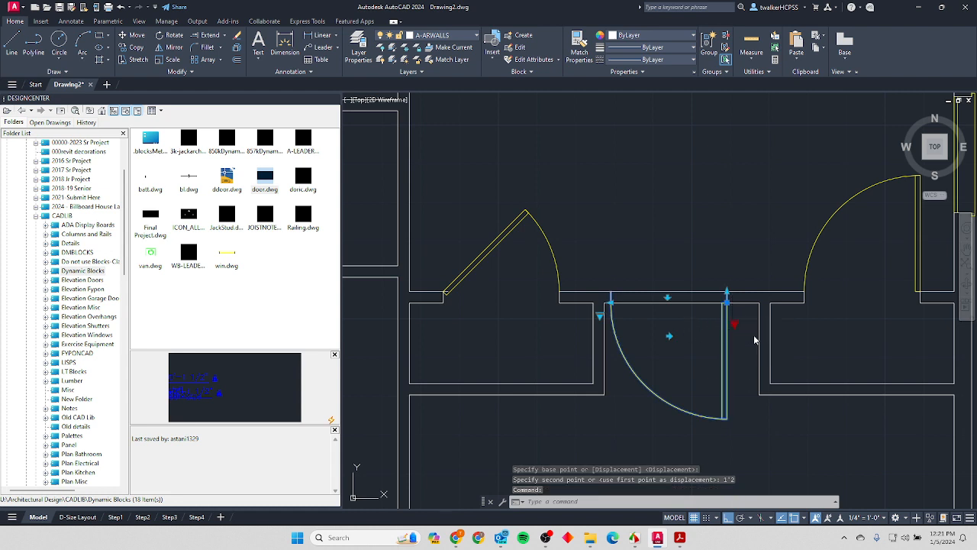
left_click(601, 311)
left_click(601, 309)
left_click(600, 316)
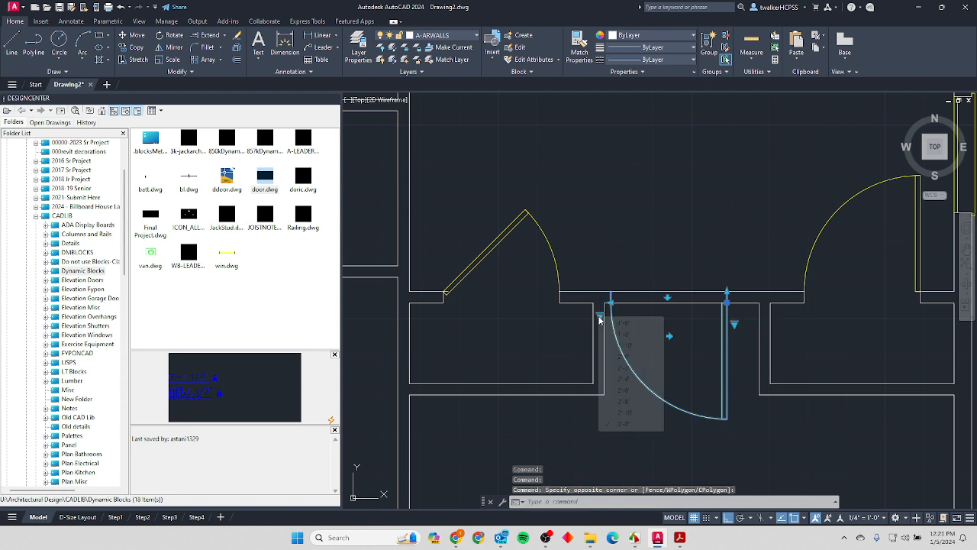
left_click(626, 379)
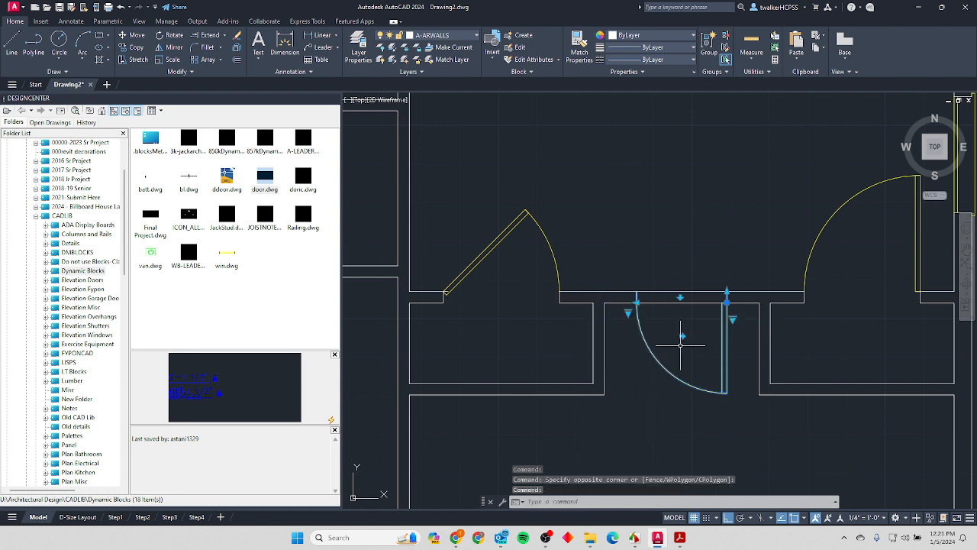
key("Escape")
key("Escape")
Trim the wall lines crossing the alcove door's opening.
scroll(695, 315, "up", 2)
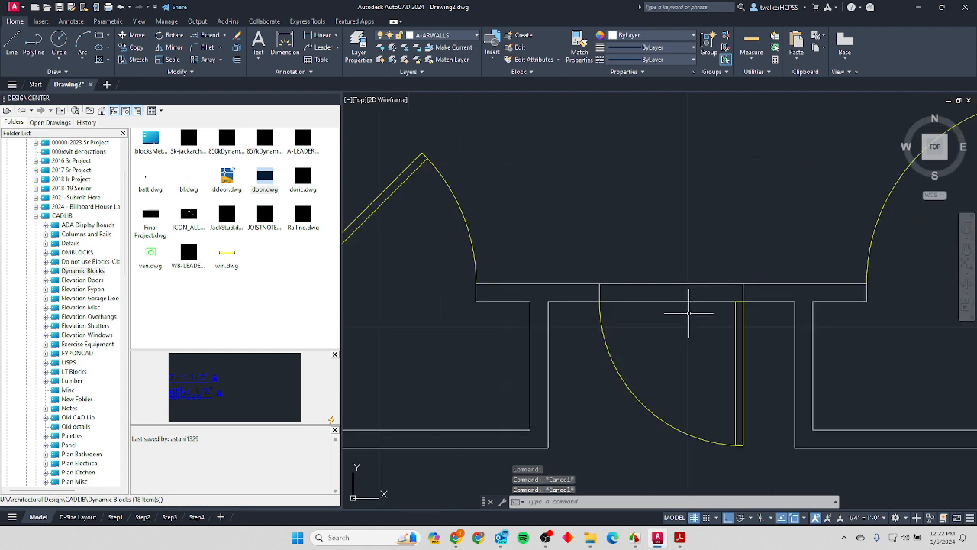
type("tr")
key("space")
left_click_drag(682, 255, 660, 312)
key("space")
Check the hall and closet doors in the PDF plan and insert door.dwg at the midpoint of the north closet wall's lower line, rotated 180°.
scroll(690, 291, "down", 8)
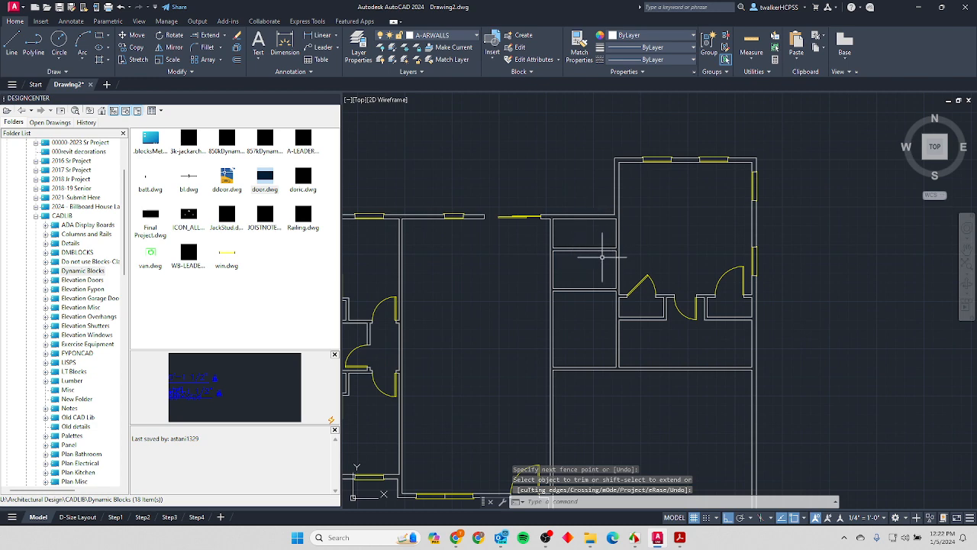
key("alt+Tab")
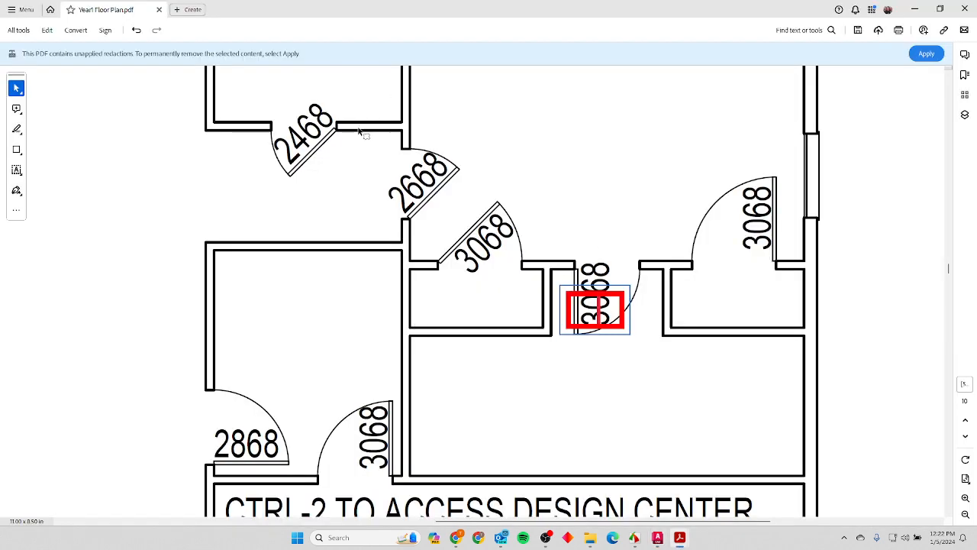
scroll(313, 374, "down", 1)
scroll(323, 364, "up", 3)
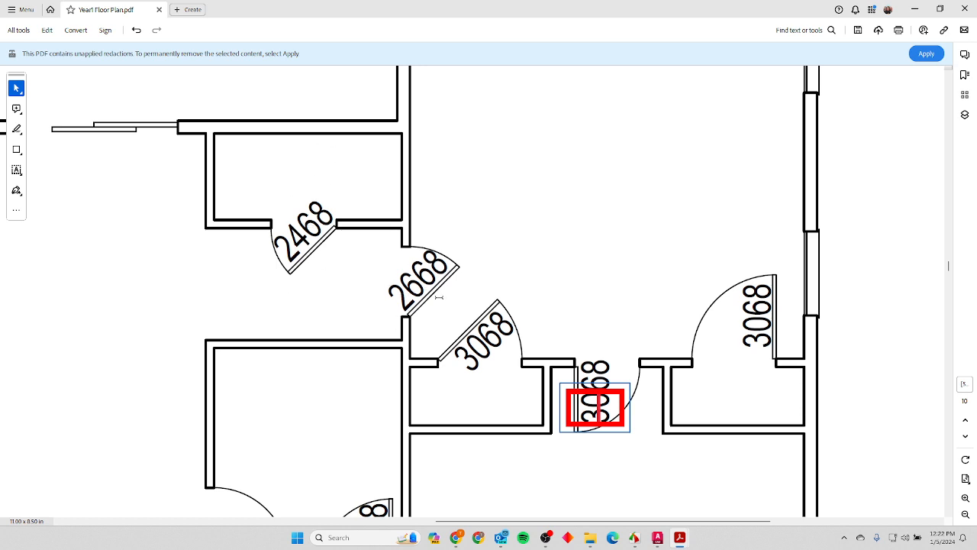
key("alt+Tab")
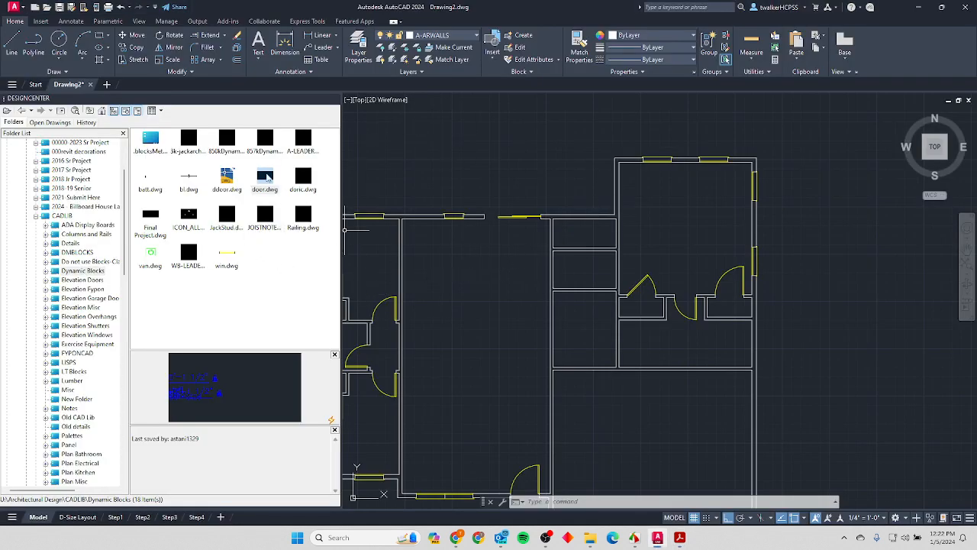
mouse_move(267, 177)
left_mouse_down()
mouse_move(371, 183)
mouse_move(489, 267)
left_mouse_up()
scroll(488, 267, "up", 3)
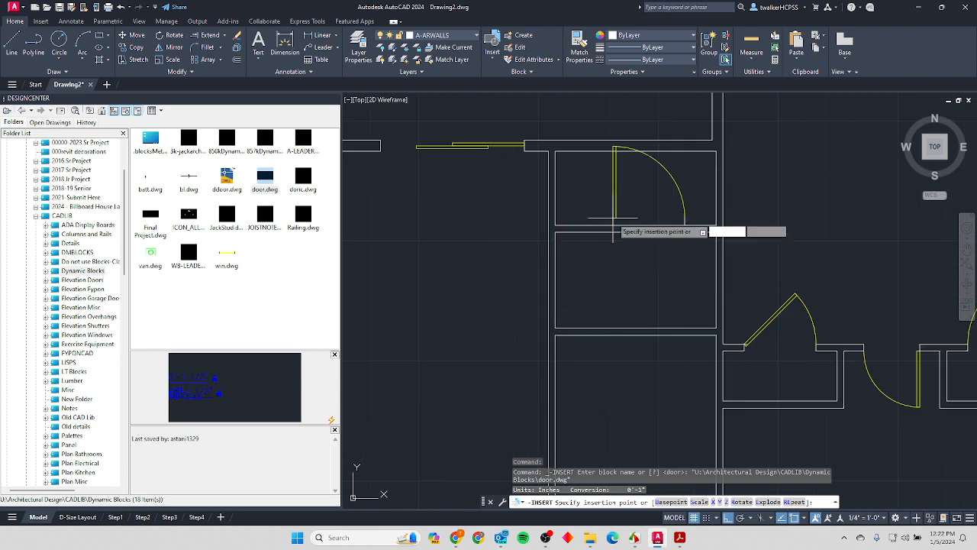
left_click(636, 231)
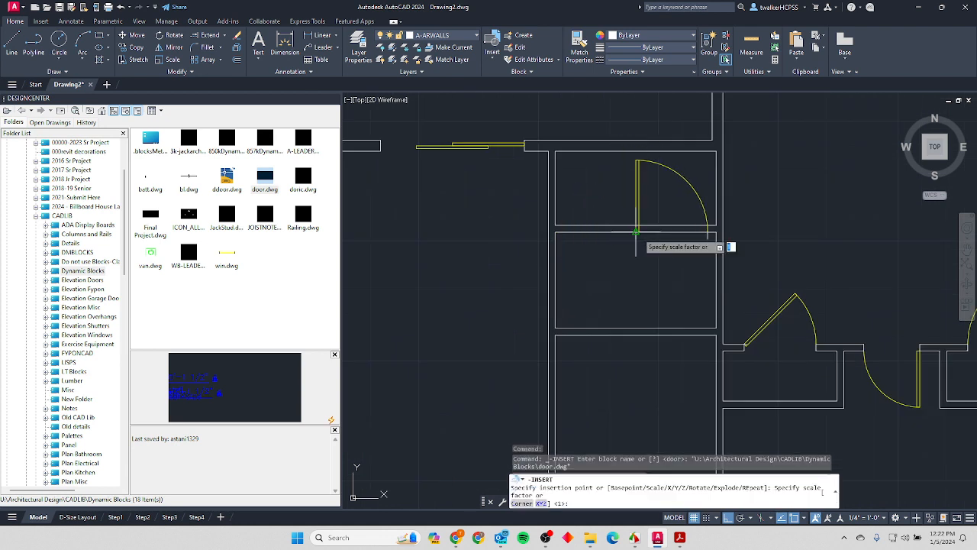
key("Return")
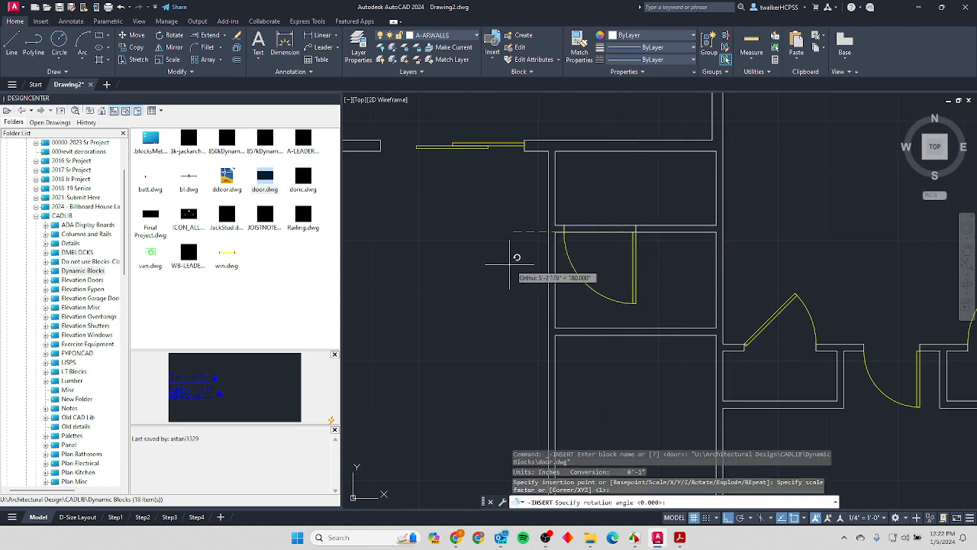
left_click(469, 279)
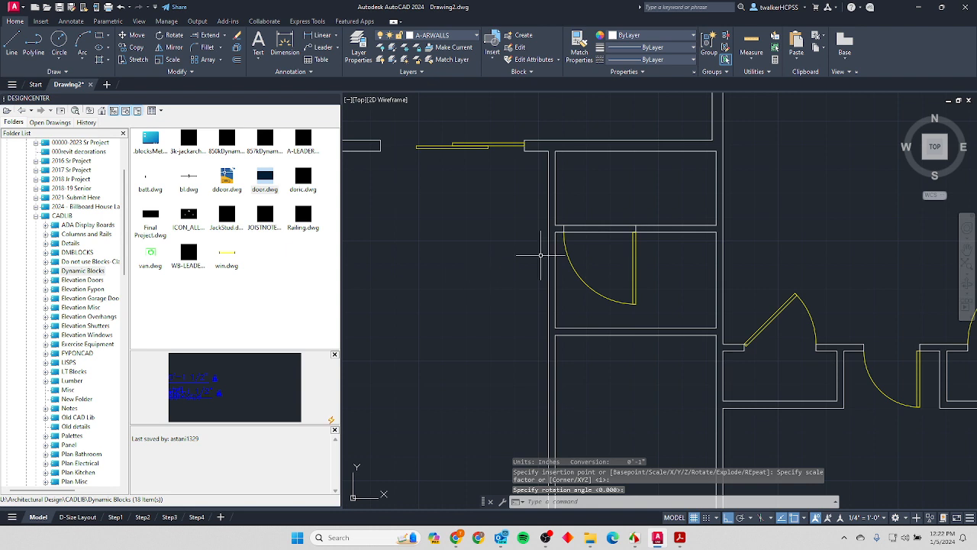
Move the north closet door 1'2" east along its wall.
left_click(633, 257)
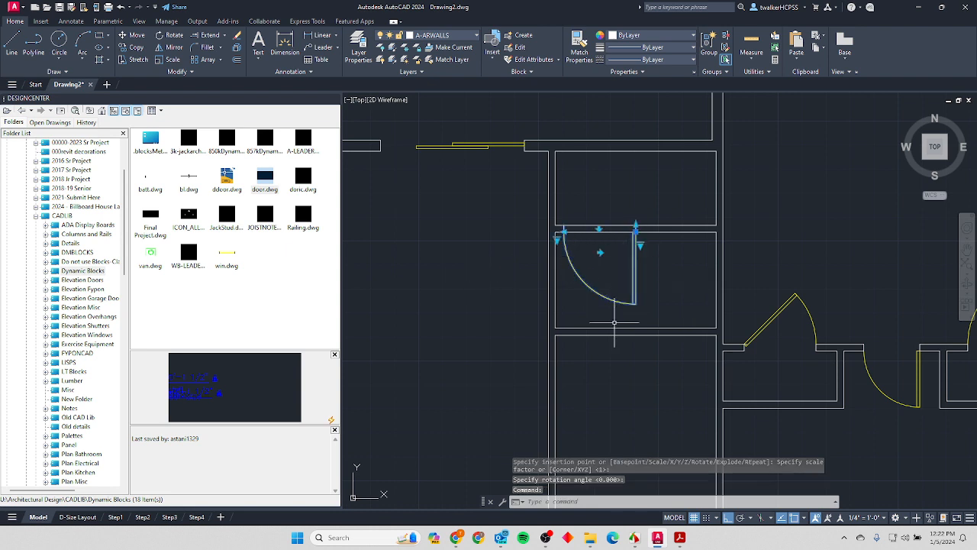
type("m")
key("Return")
left_click(405, 263)
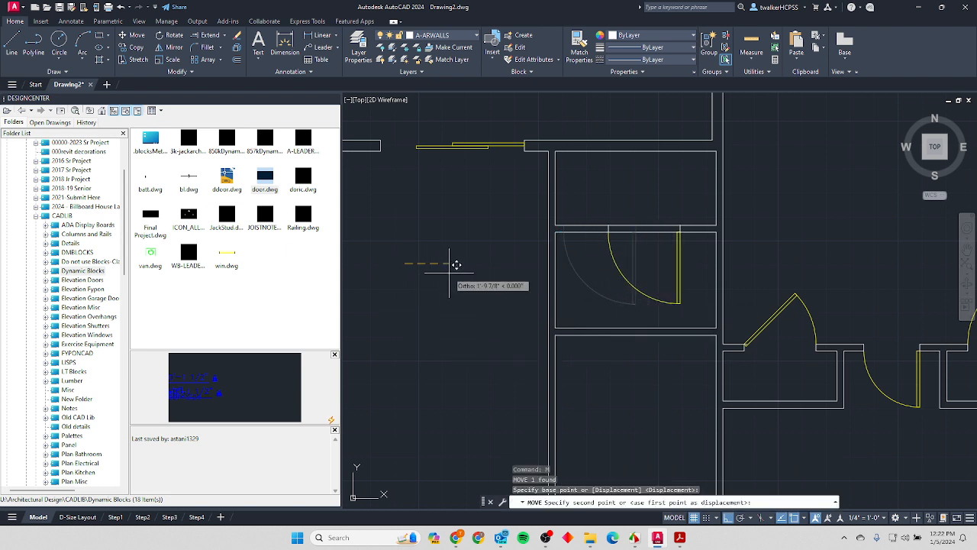
type("12")
key("Return")
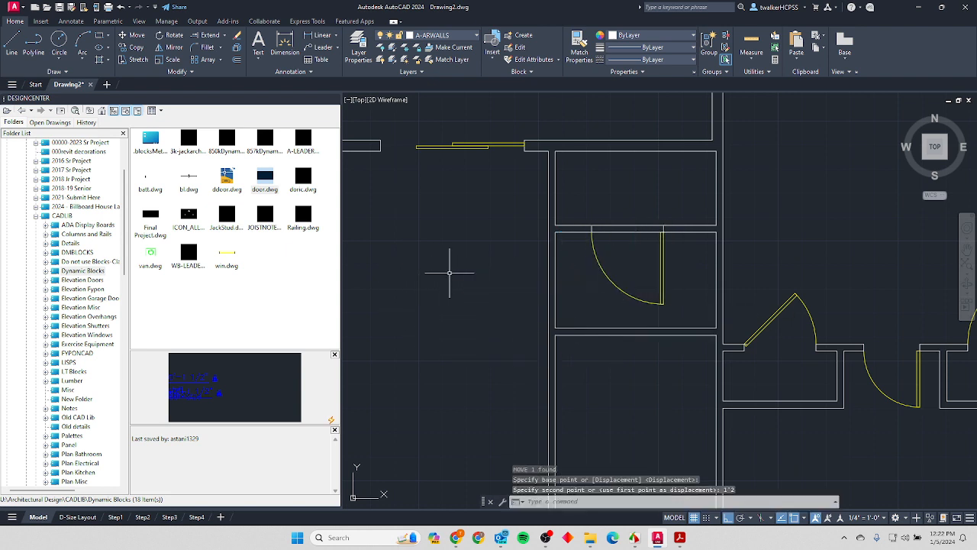
Set the north closet door's width to 2'-4".
left_click(595, 255)
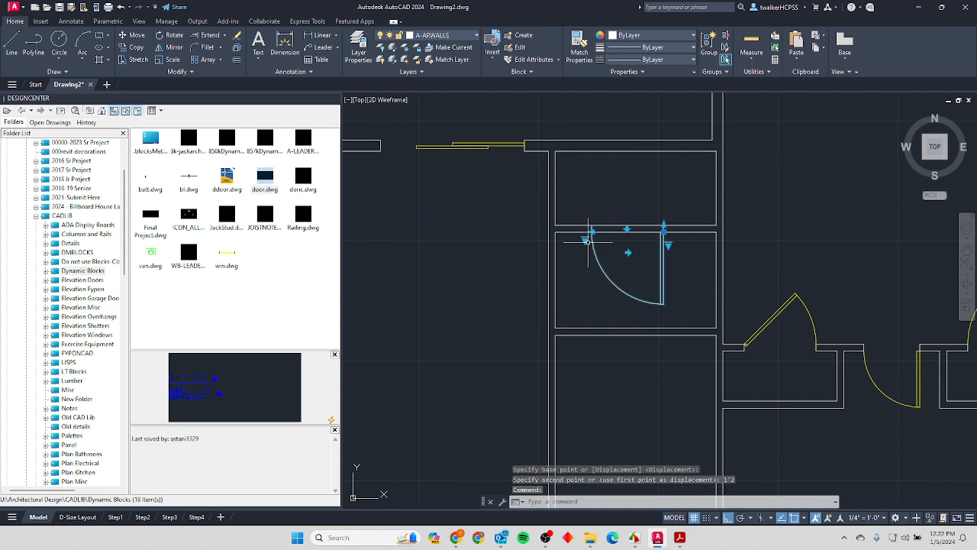
left_click(586, 239)
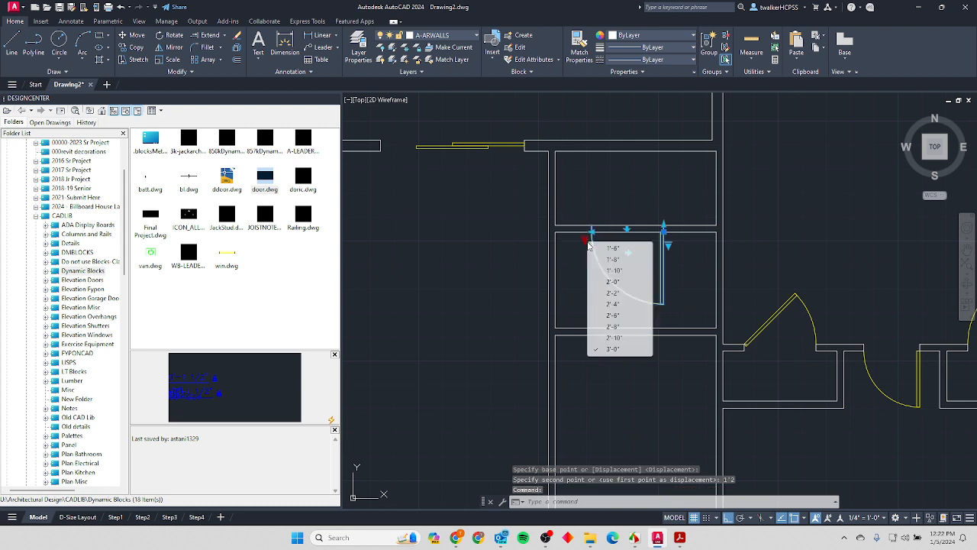
left_click(613, 303)
key("Escape")
key("Escape")
key("Escape")
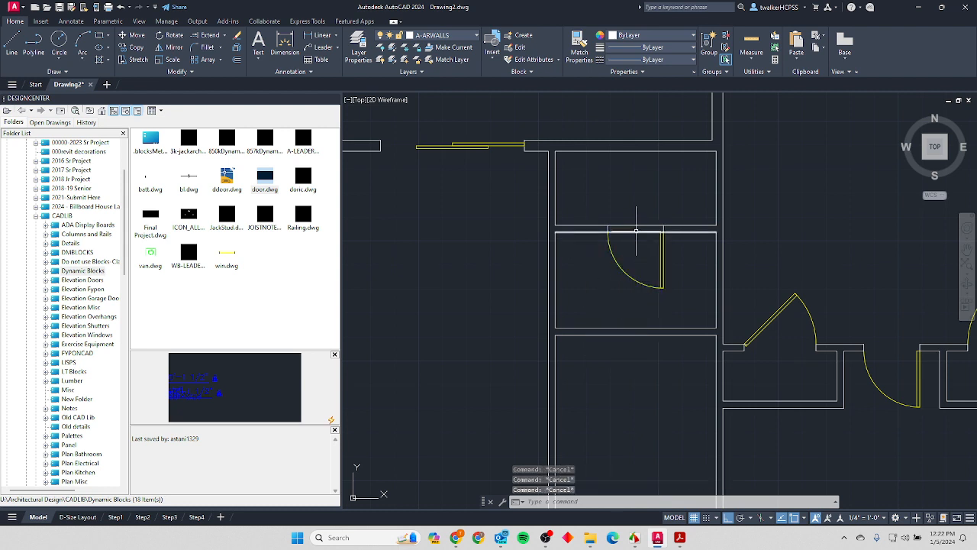
Trim the wall lines crossing the north closet door's opening.
type("tr")
key("Return")
left_click_drag(633, 255, 651, 256)
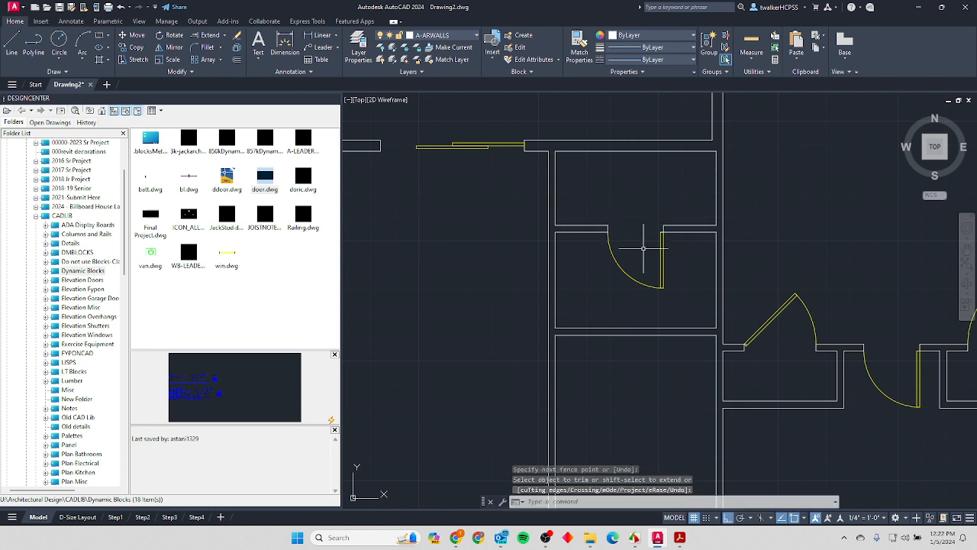
Set the north closet door's opening angle to 45.
left_click(661, 261)
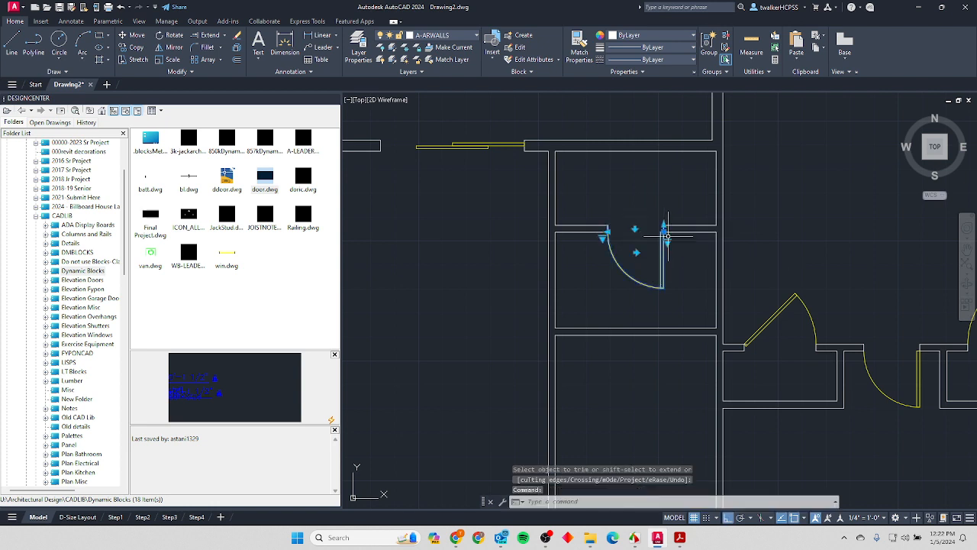
left_click(668, 242)
left_click(689, 262)
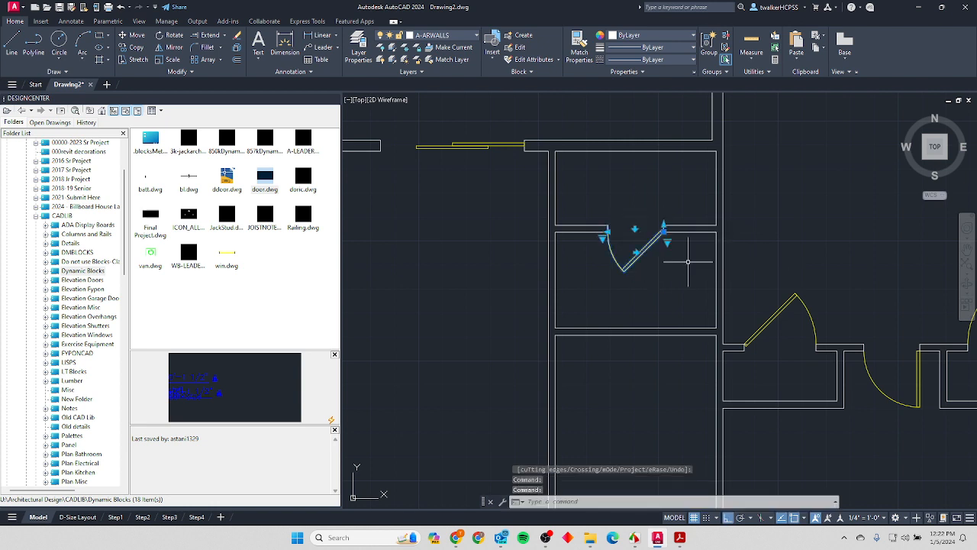
key("Escape")
key("Escape")
key("Escape")
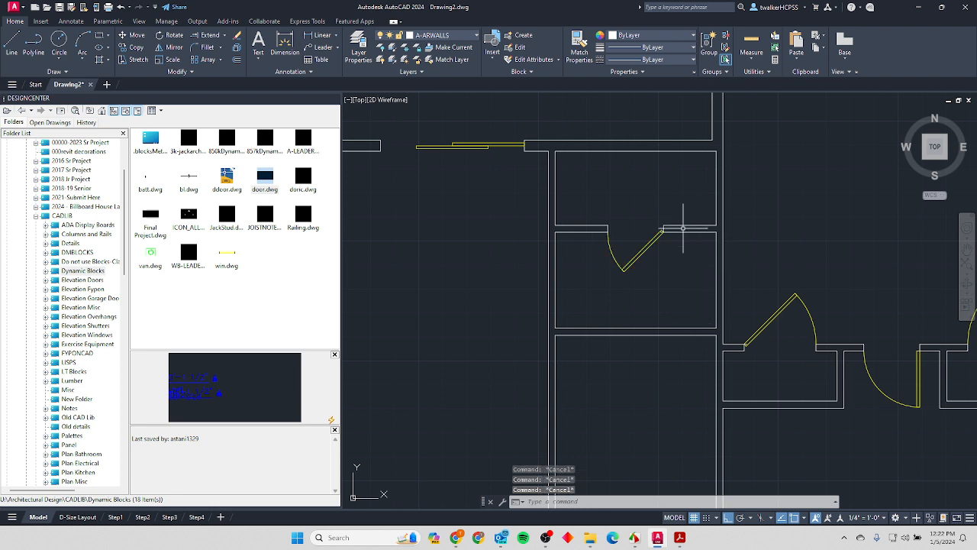
Trim the leftover wall line stub at the north closet door's hinge, and check the bedroom's west closet door hinge for stubs.
scroll(683, 233, "up", 8)
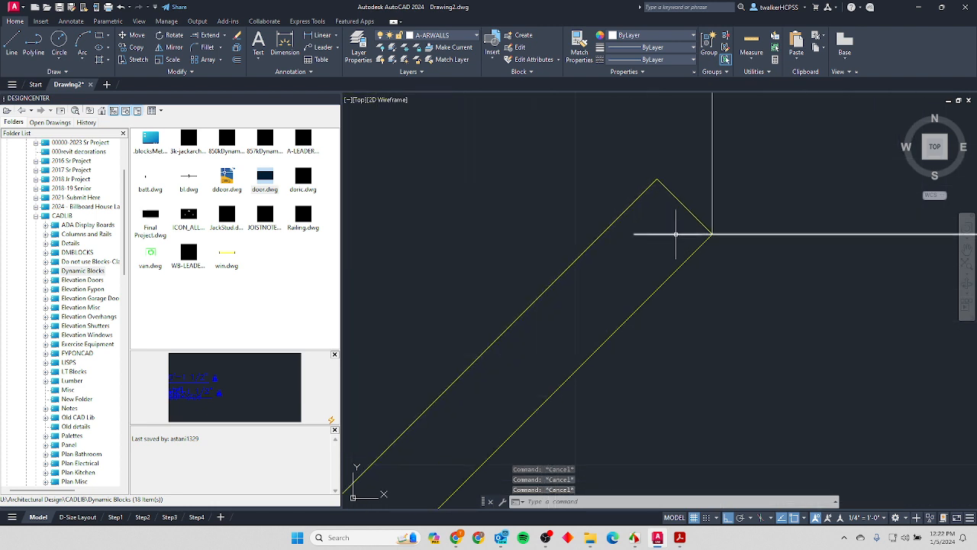
type("tr")
key("Return")
left_click(665, 236)
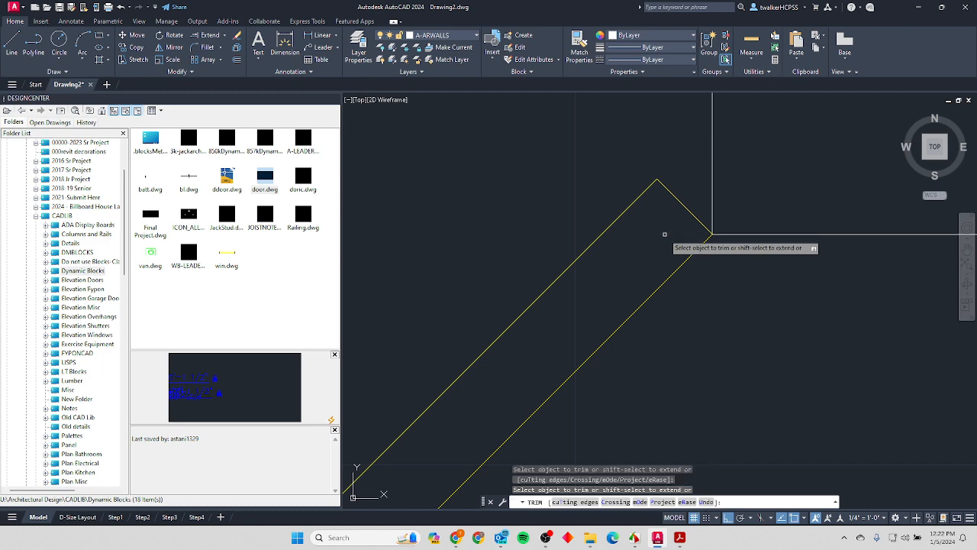
scroll(683, 252, "down", 6)
scroll(755, 345, "up", 5)
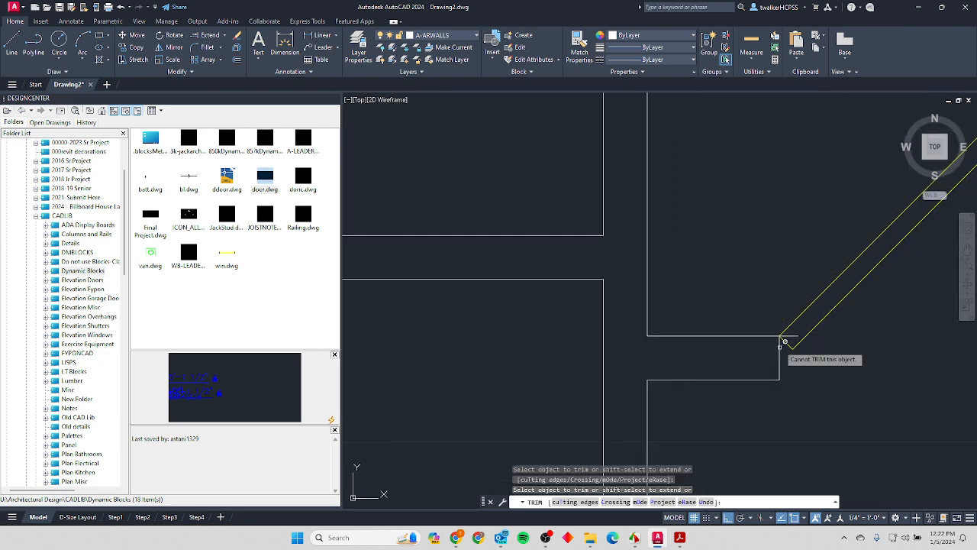
scroll(771, 329, "down", 5)
scroll(702, 268, "down", 6)
key("Escape")
key("Escape")
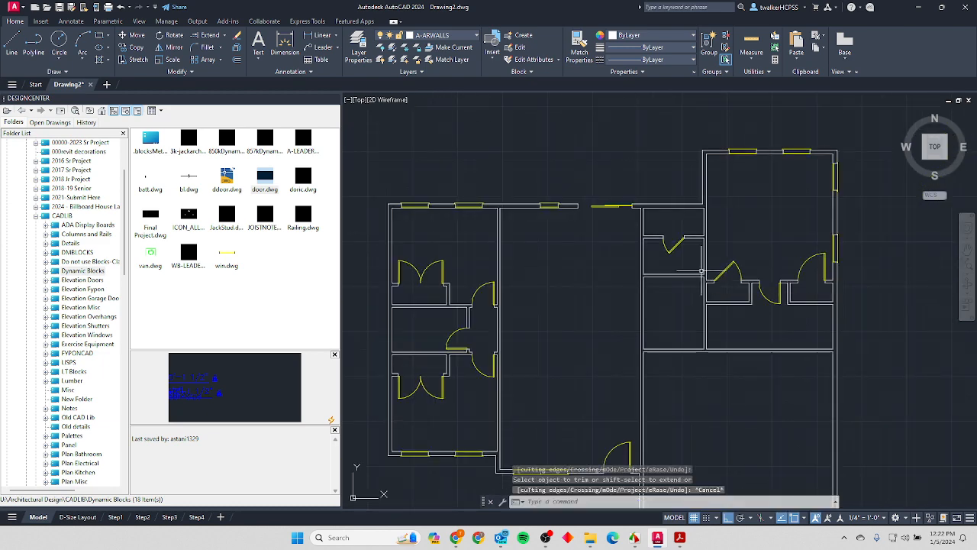
Check the PDF plan and insert door.dwg at the midpoint of the hall's east wall line, rotated so the door opens east into the bedroom.
scroll(710, 267, "up", 6)
mouse_move(711, 248)
middle_mouse_down()
mouse_move(649, 273)
mouse_move(622, 260)
middle_mouse_up()
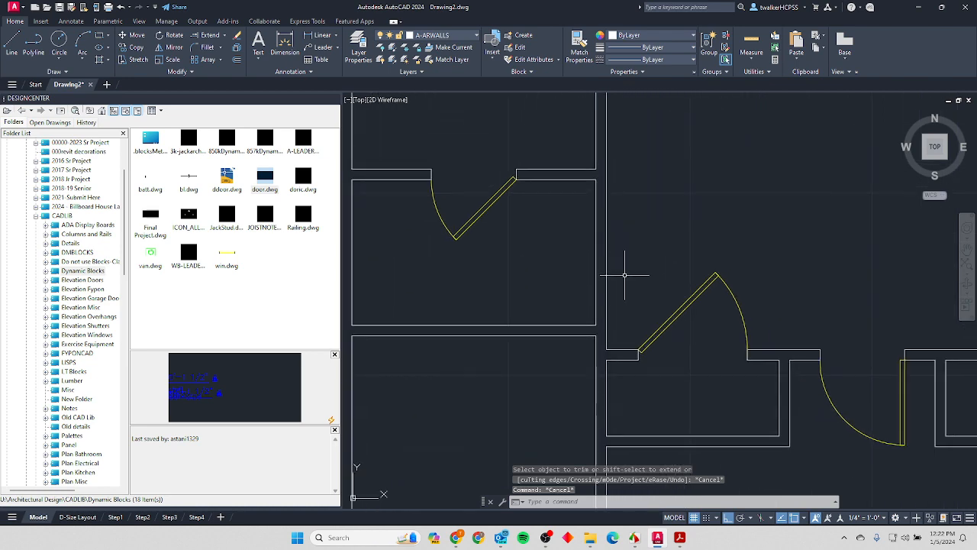
key("alt+Tab")
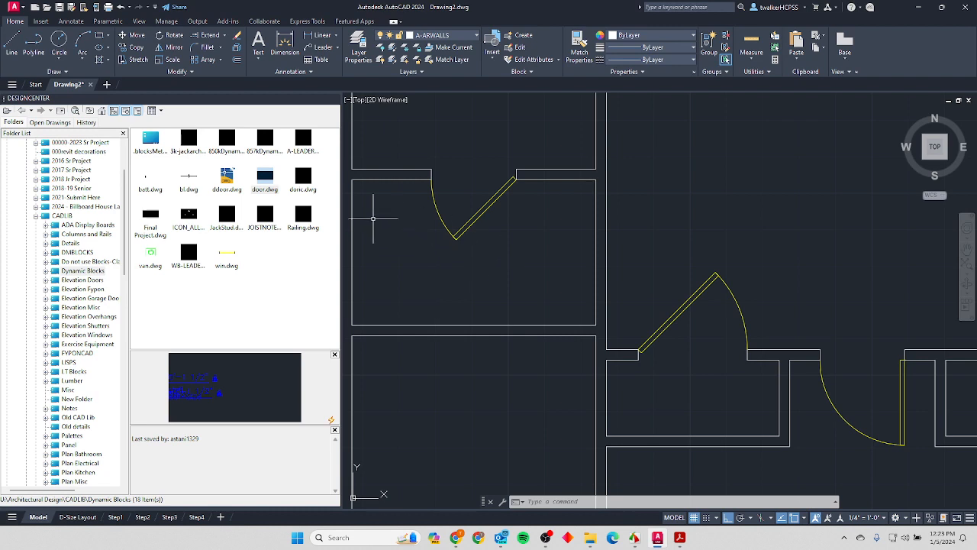
left_click_drag(279, 195, 283, 177)
mouse_move(512, 223)
left_mouse_down()
mouse_move(605, 282)
mouse_move(605, 245)
mouse_move(596, 252)
left_mouse_up()
key("Return")
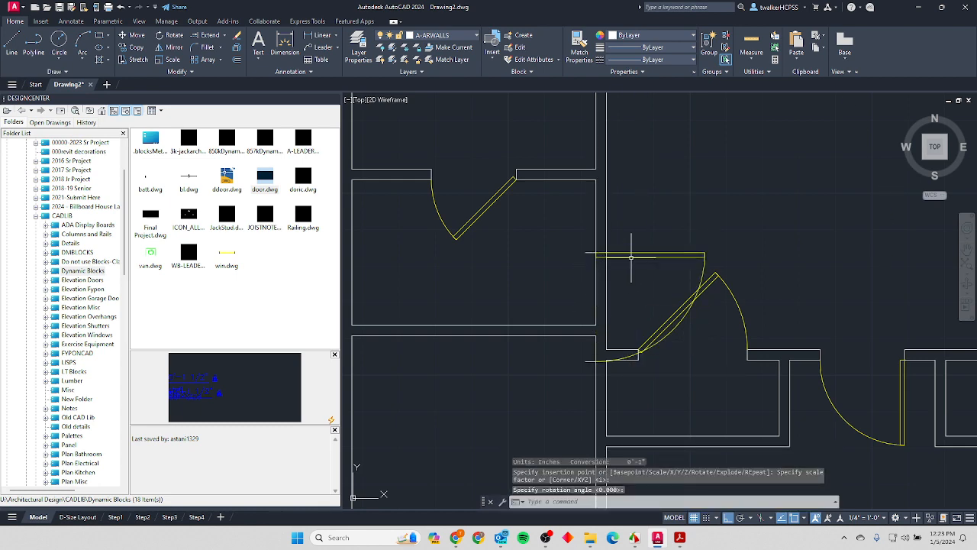
key("Return")
scroll(571, 247, "up", 5)
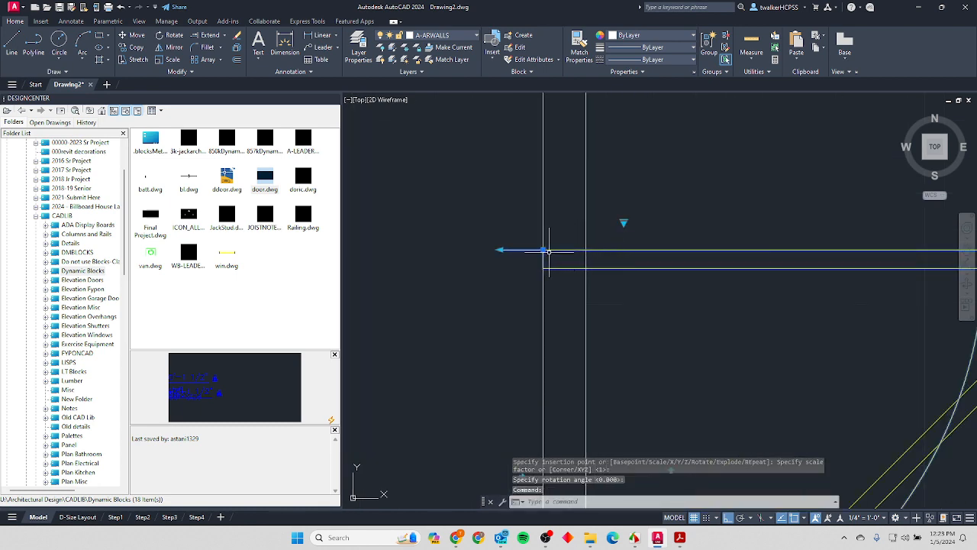
Snap the door's hinge to the east face of the hall's east wall and move the door 1'3 north along it.
left_click(542, 249)
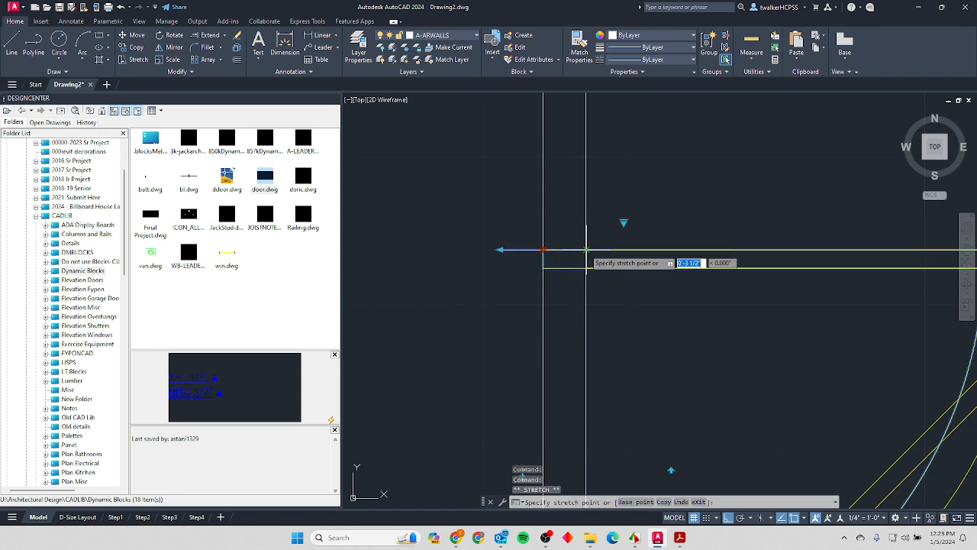
scroll(600, 227, "down", 3)
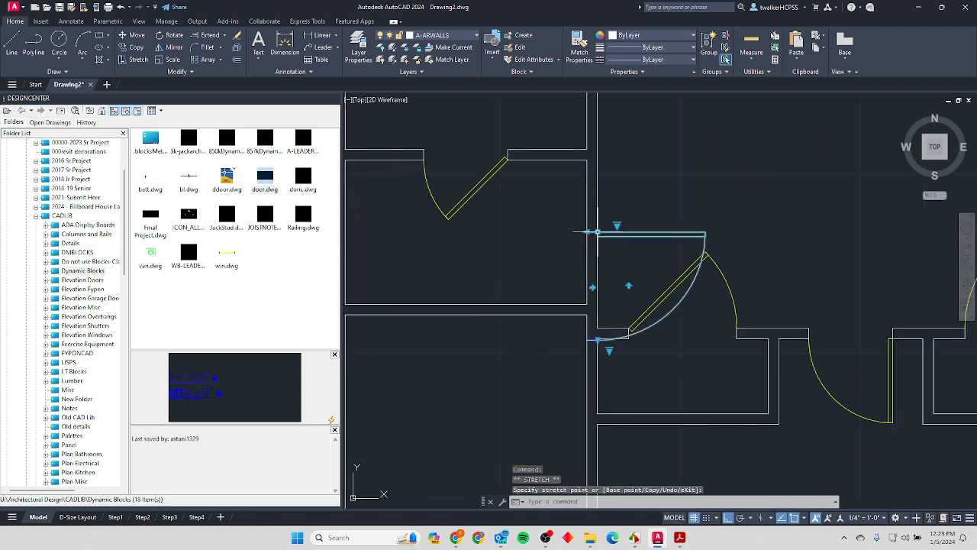
key("Escape")
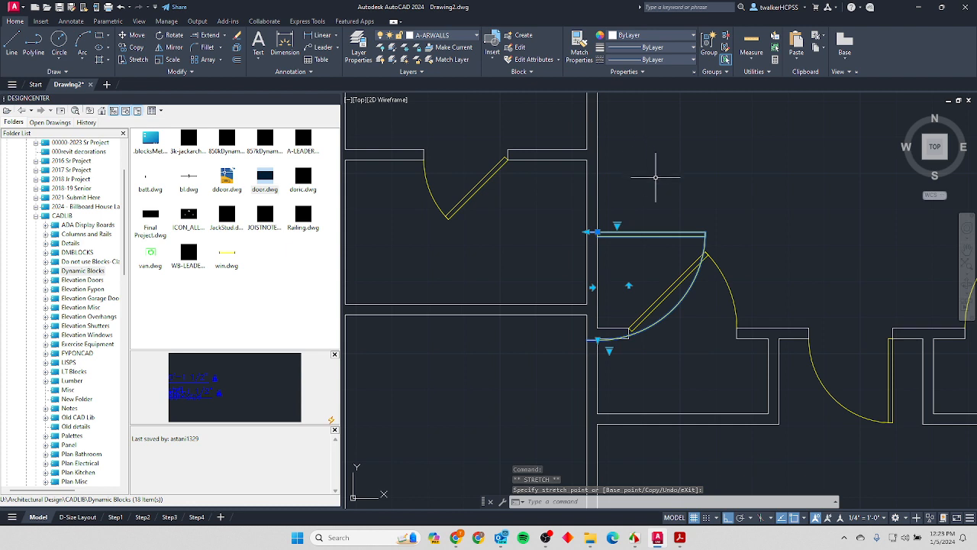
type("m")
key("Return")
left_click(679, 196)
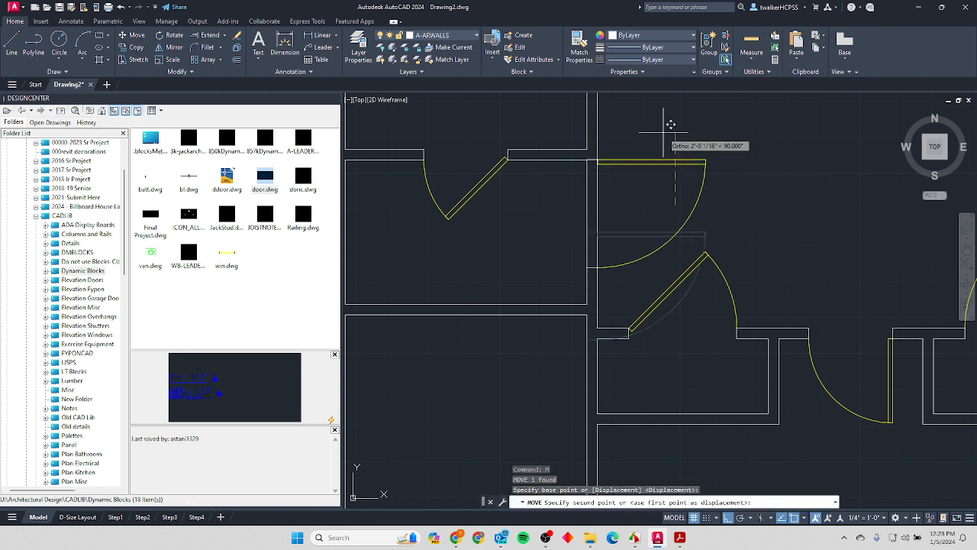
type("1")
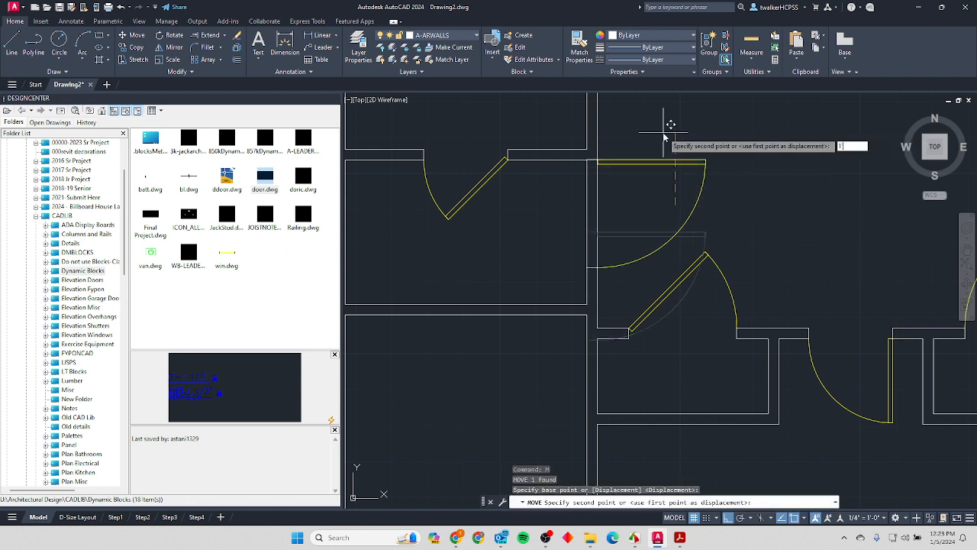
type("'3")
key("Return")
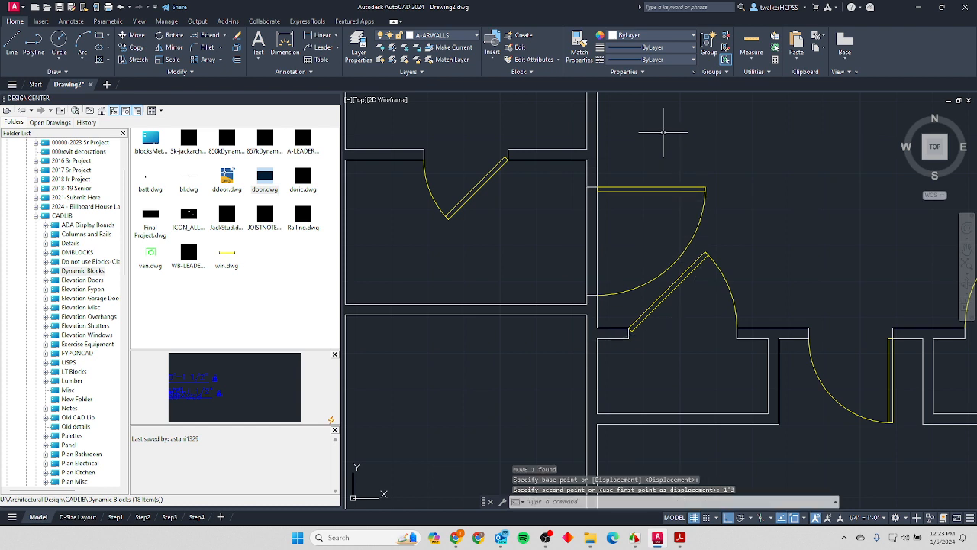
Set the width of the door in the hall's east wall to 2'-6".
left_click(619, 189)
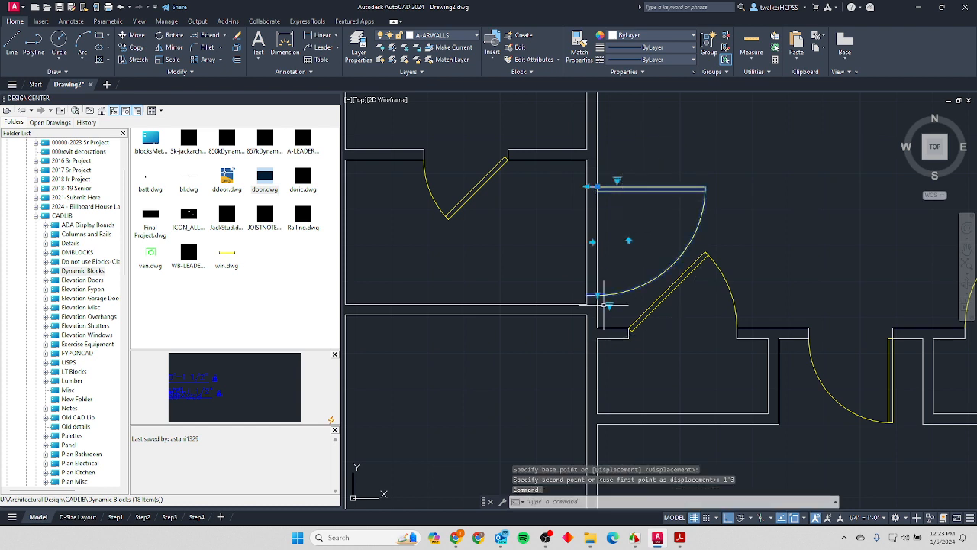
left_click(608, 305)
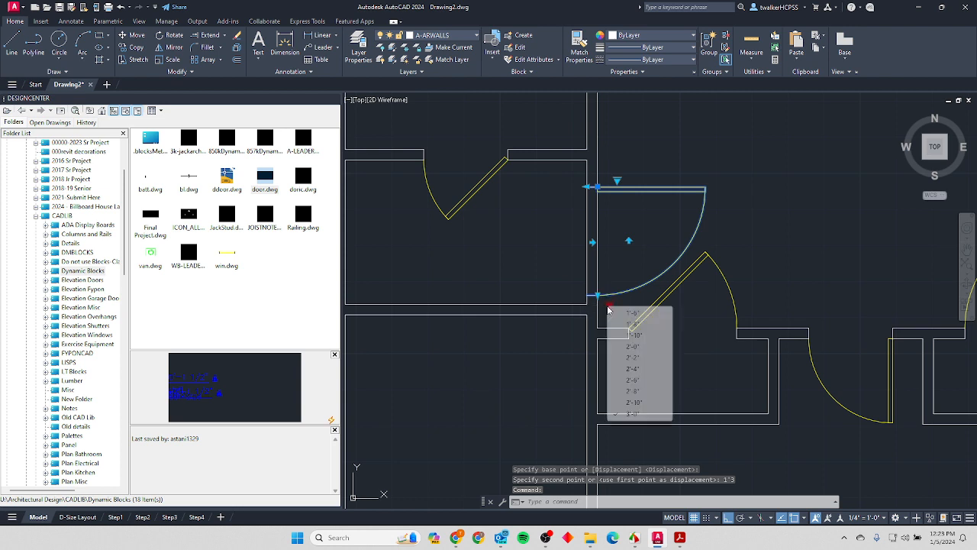
left_click(633, 380)
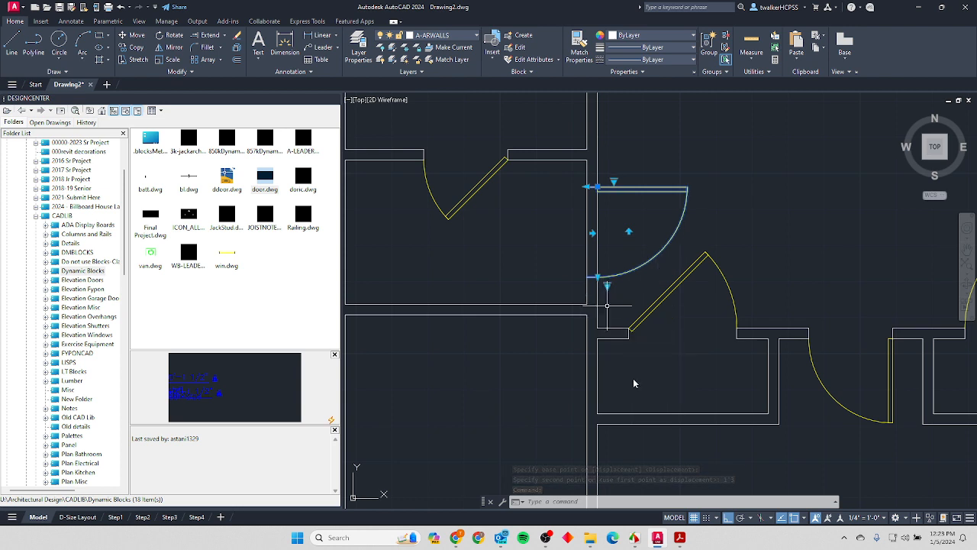
Flip the hall's east door so it hinges at the south jamb and set its opening angle to 45.
left_click(628, 230)
left_click(615, 284)
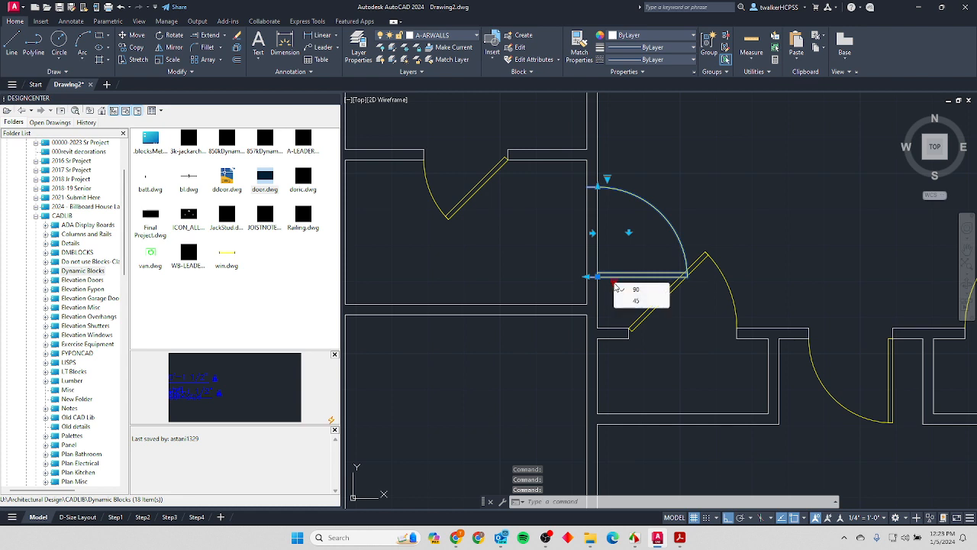
left_click(633, 301)
key("Escape")
key("Escape")
key("Escape")
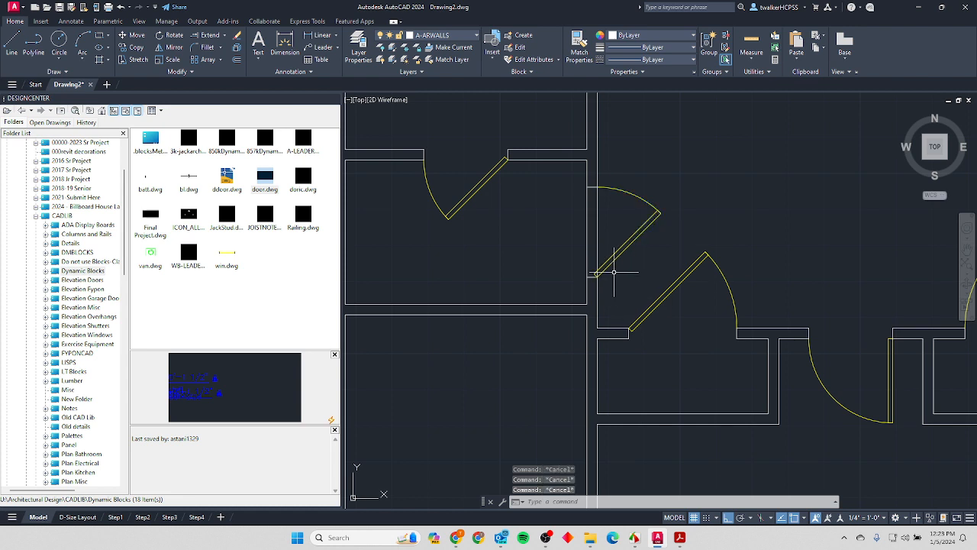
Trim the wall lines crossing the hall's east door opening and the leftover stub at its hinge.
type("tr")
key("Return")
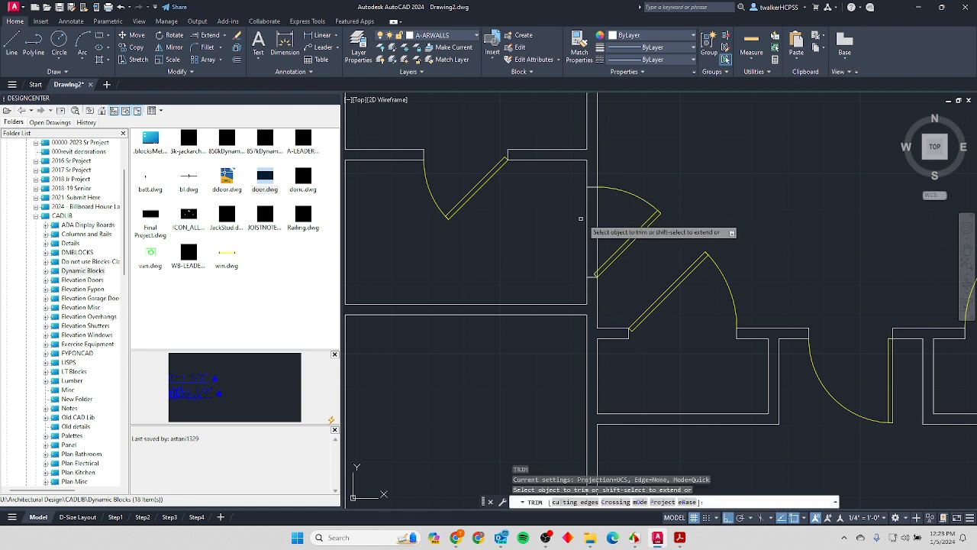
left_click_drag(582, 218, 603, 210)
left_click(602, 210)
key("Return")
scroll(582, 270, "up", 7)
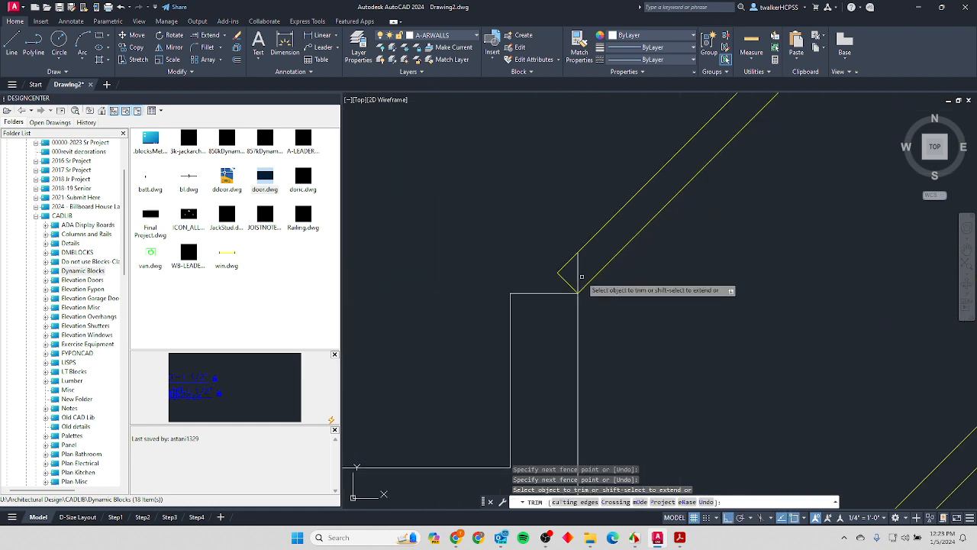
scroll(582, 264, "down", 7)
key("Return")
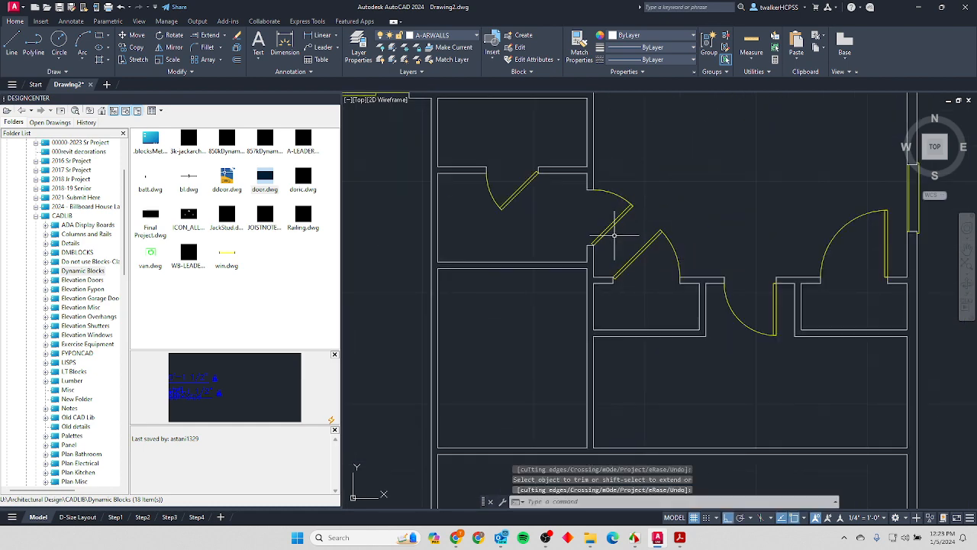
Check the doors south of the hall in the PDF plan and insert door.dwg unrotated in that room, near its south wall.
key("alt+Tab")
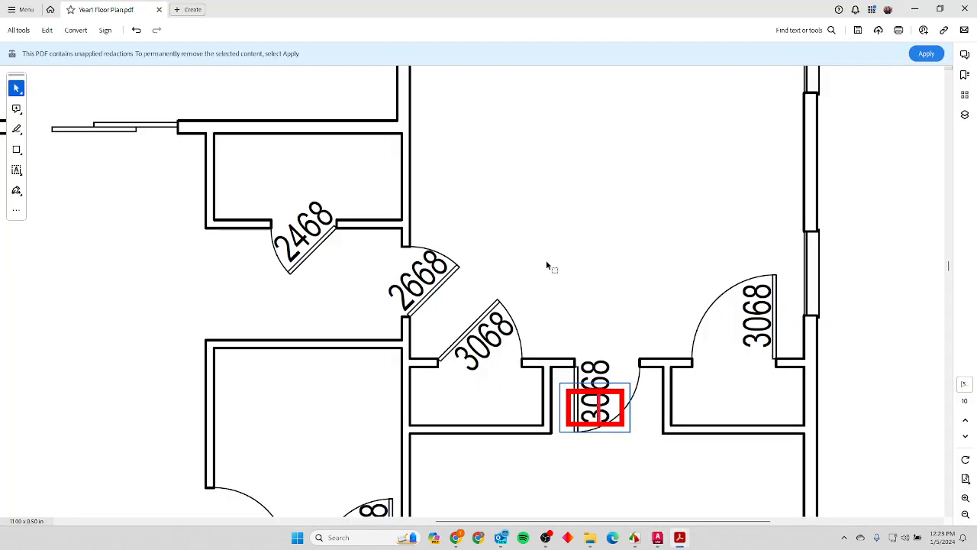
scroll(444, 341, "down", 1)
scroll(443, 337, "down", 4)
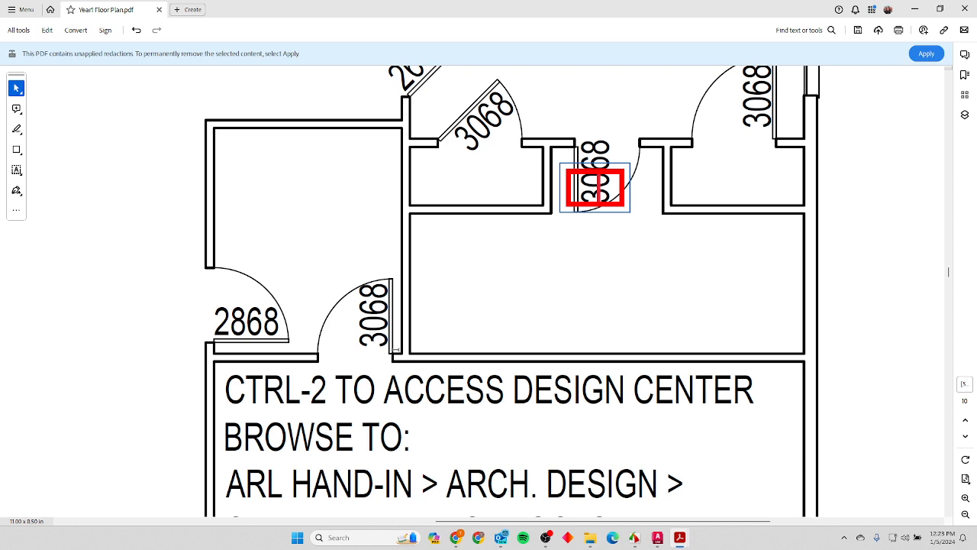
key("alt+Tab")
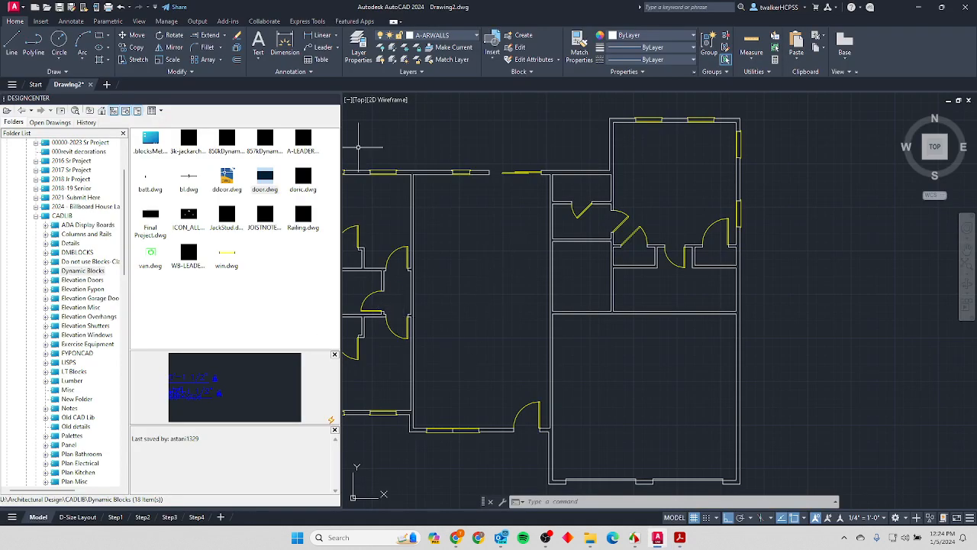
left_click_drag(276, 178, 337, 196)
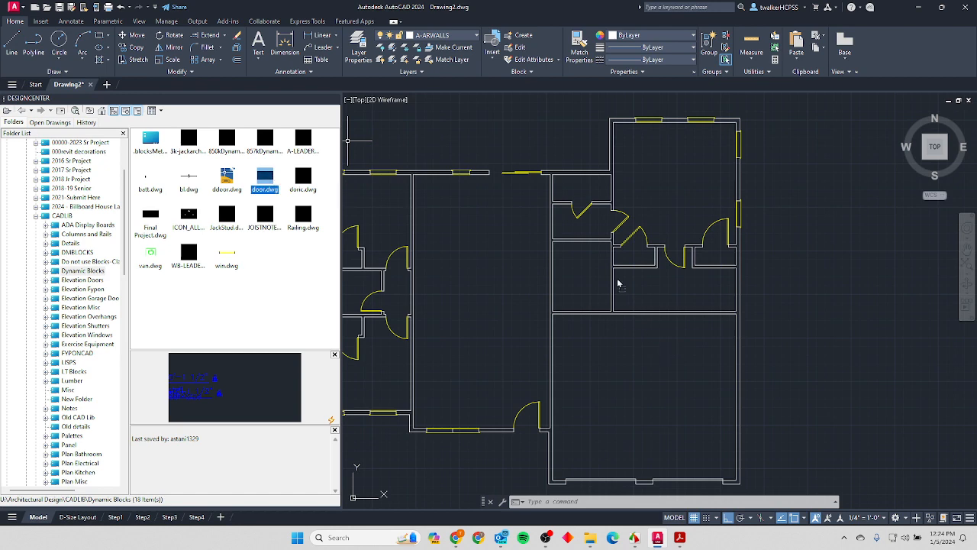
left_click_drag(618, 283, 619, 284)
scroll(618, 284, "up", 6)
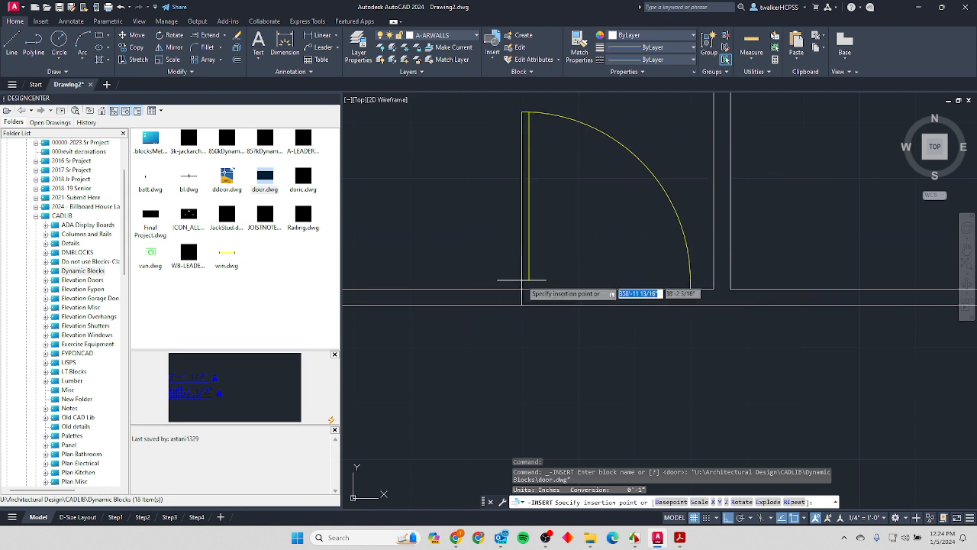
left_click(489, 249)
key("Return")
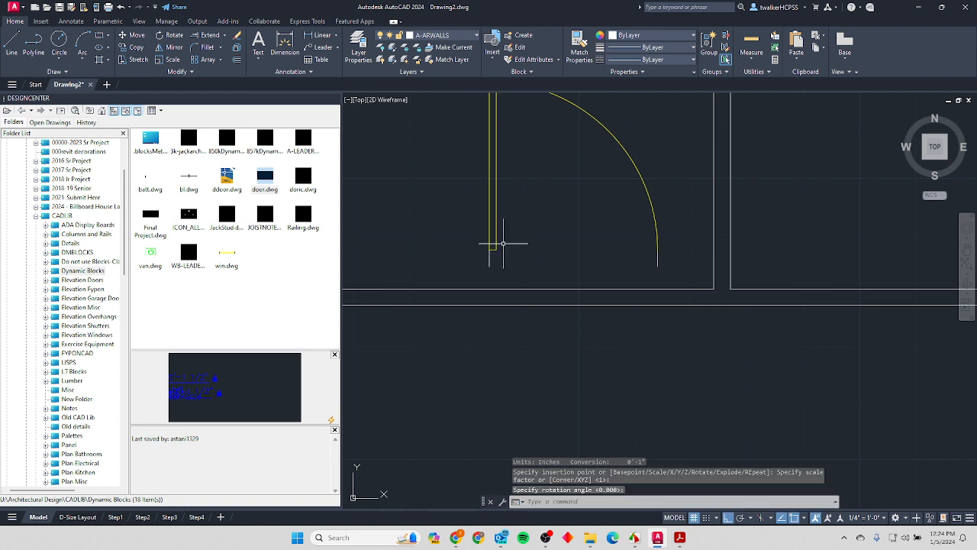
Flip the inserted door so it hinges on the east side and snap its hinge to the room's southeast inside corner.
left_click(494, 246)
left_click(485, 254)
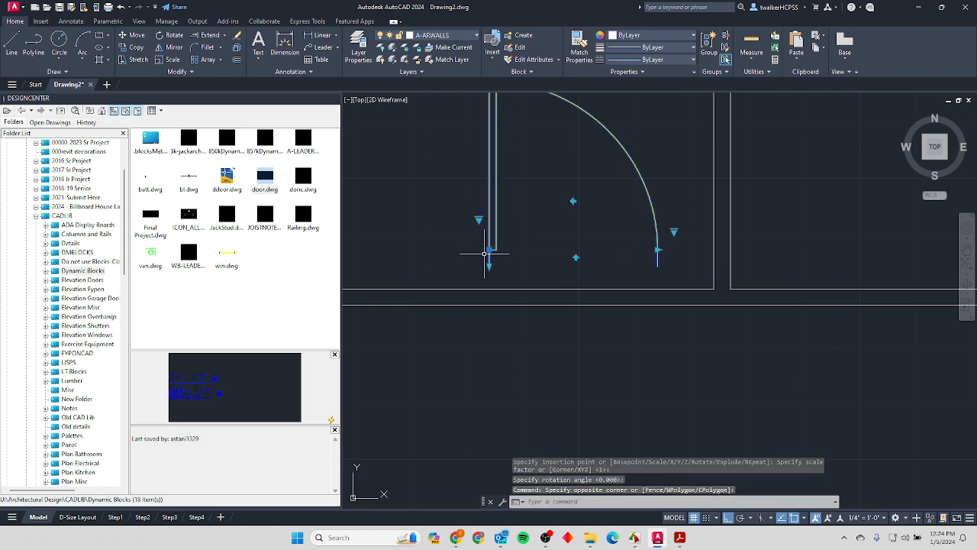
left_click(572, 200)
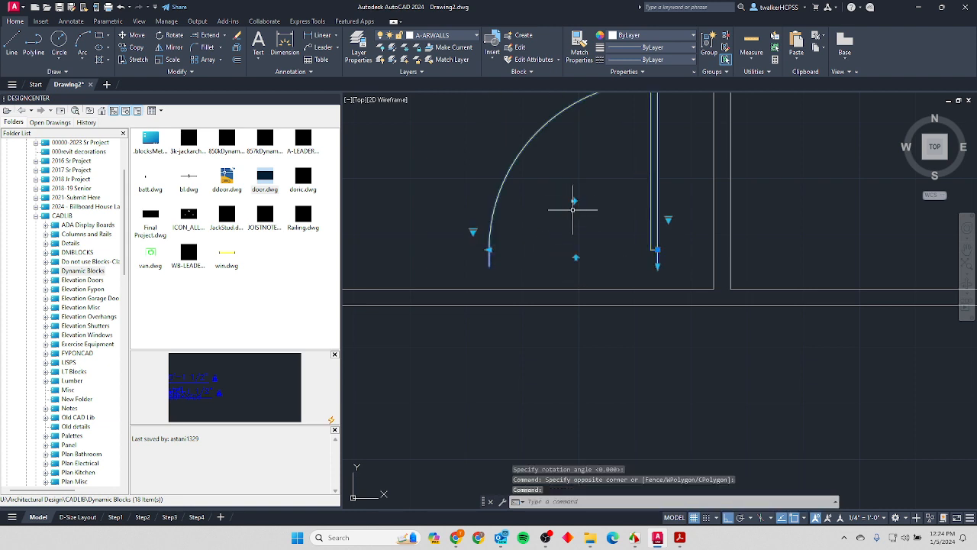
left_click(657, 249)
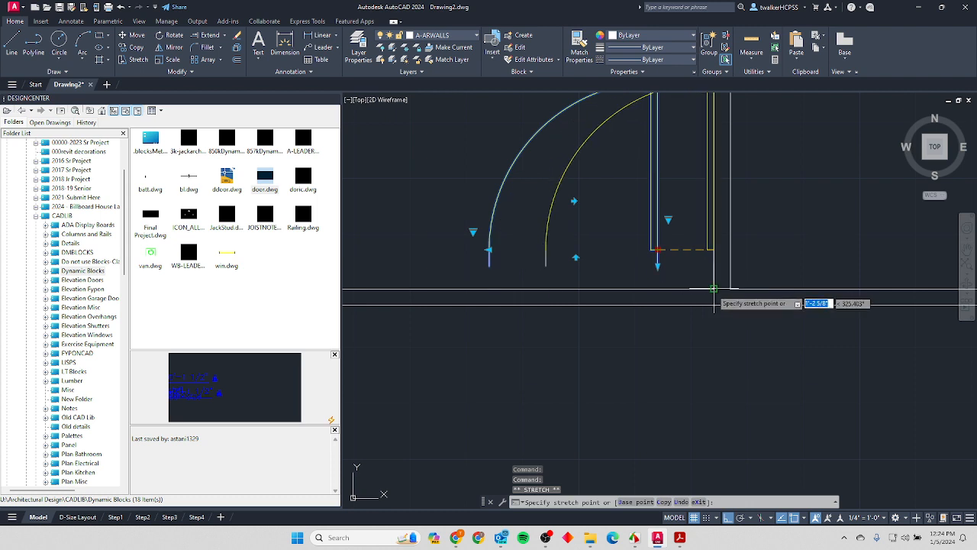
left_click(713, 288)
Move the south wall door 4 inches west from the room's corner.
type("m")
key("Return")
left_click(700, 372)
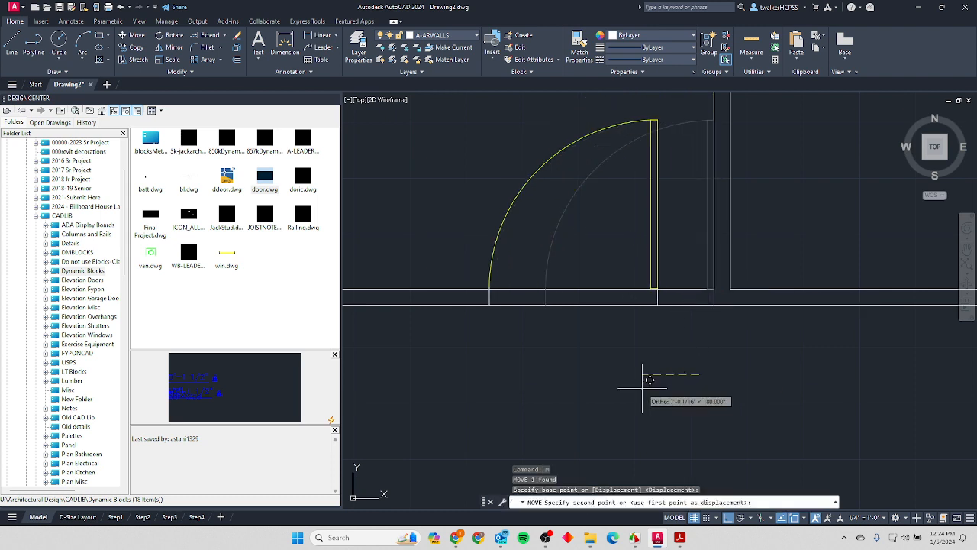
type("4")
key("Return")
Trim the wall lines crossing the door opening in the room's south wall.
scroll(630, 376, "down", 4)
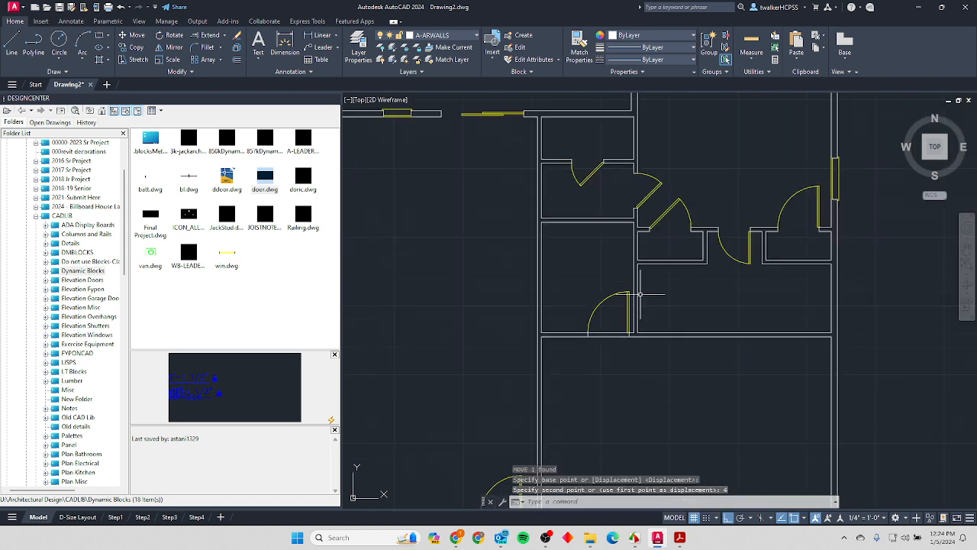
scroll(603, 340, "up", 2)
type("tr")
key("Return")
left_click(598, 351)
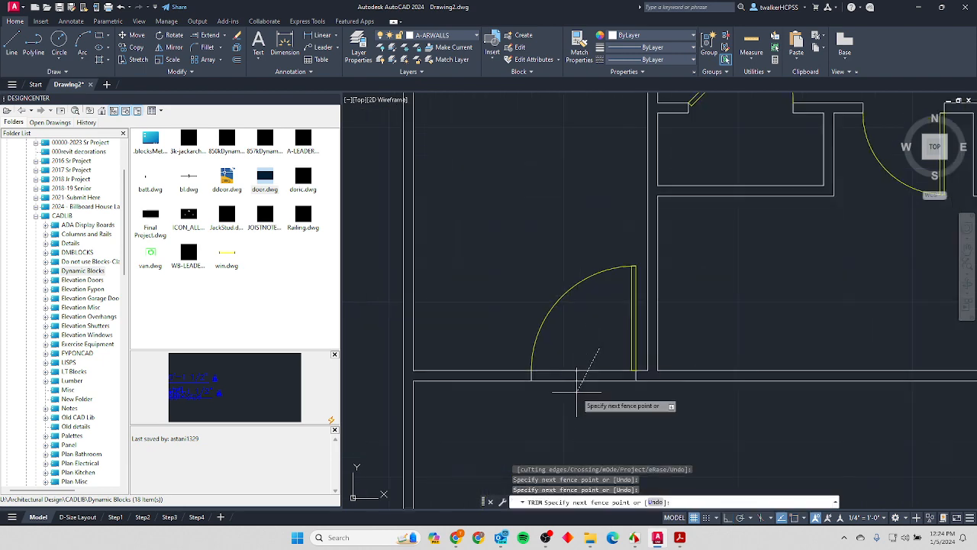
left_click(571, 404)
key("Return")
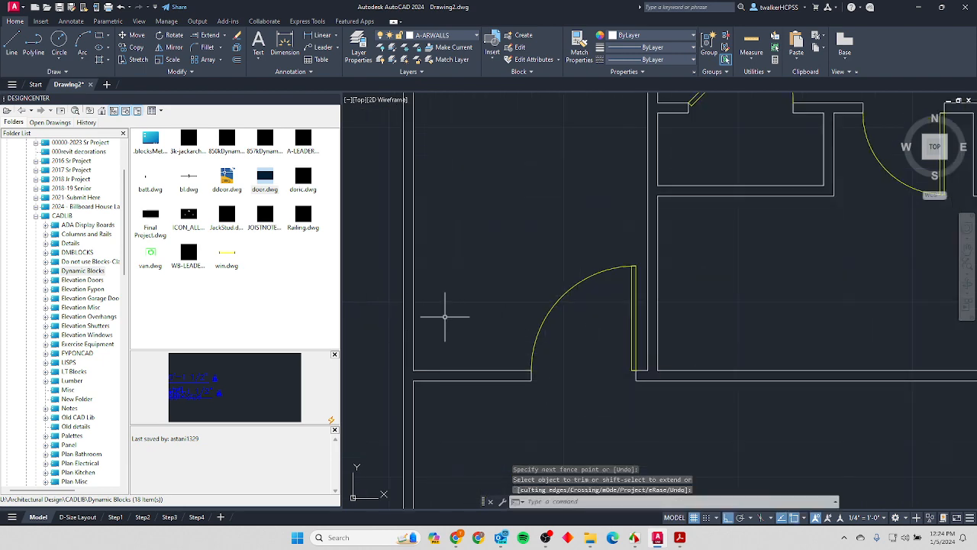
Check the room's west door in the PDF plan and insert door.dwg near the west wall, rotated to open east.
key("alt+Tab")
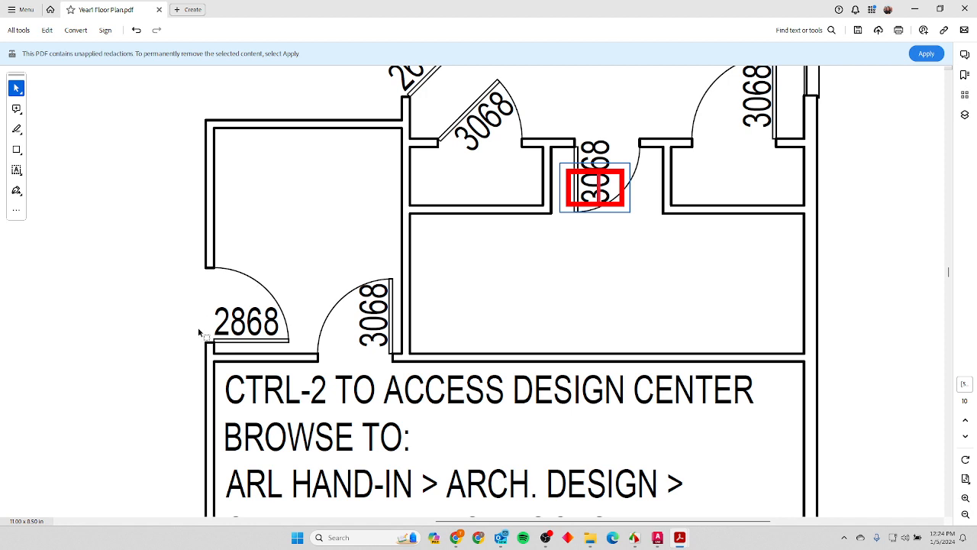
key("alt+Tab")
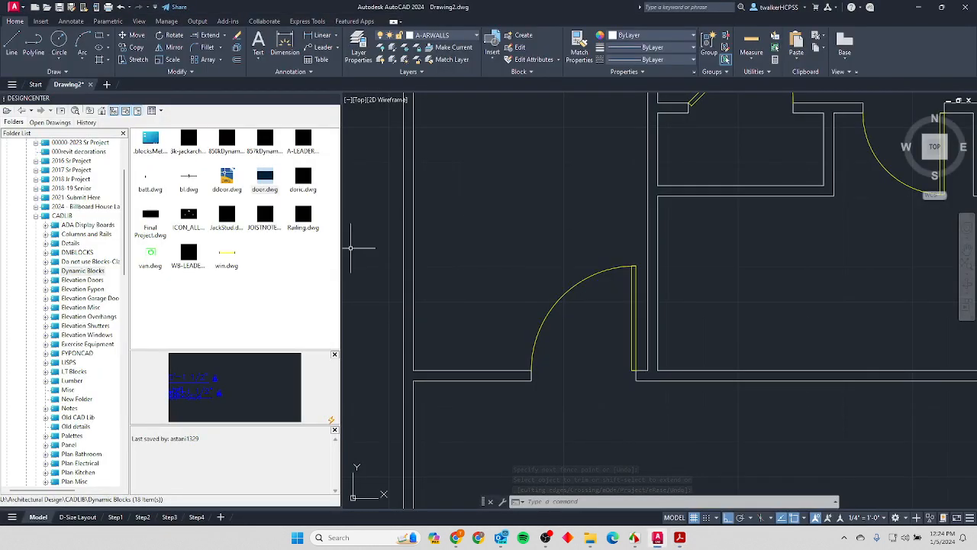
mouse_move(276, 185)
left_mouse_down()
mouse_move(378, 189)
mouse_move(458, 229)
mouse_move(403, 299)
left_mouse_up()
left_click(458, 238)
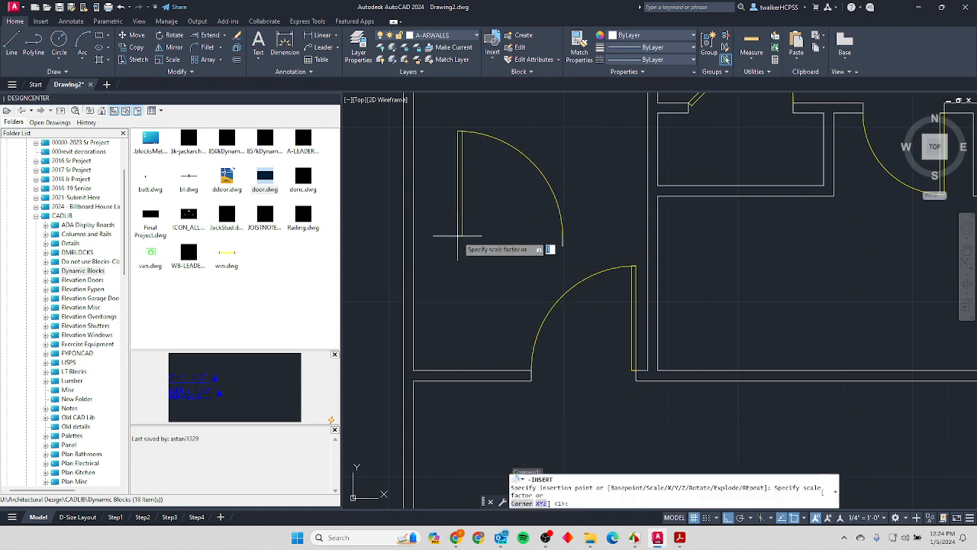
key("Return")
left_click(454, 288)
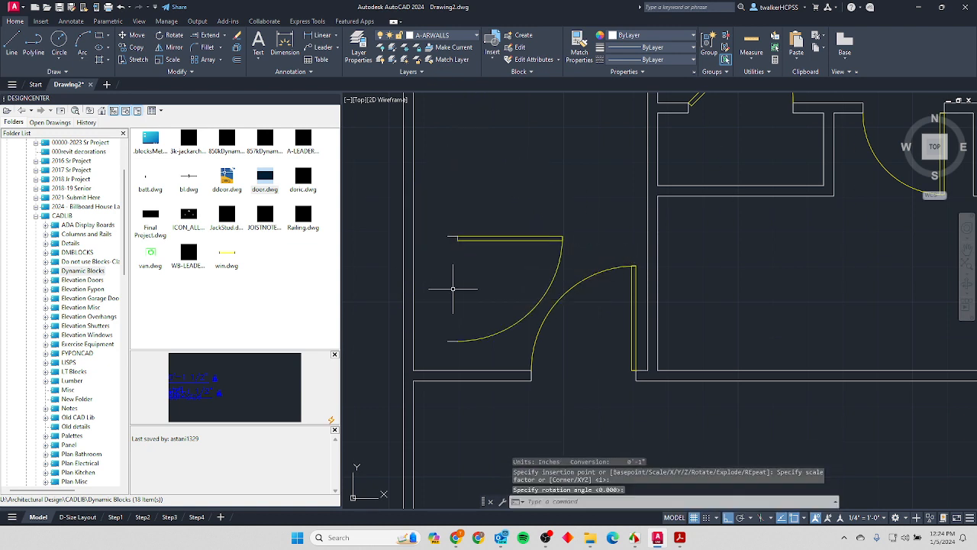
Flip the new door so it hinges at the south end and snap its hinge to the room's southwest inside corner.
left_click(477, 248)
left_click(473, 234)
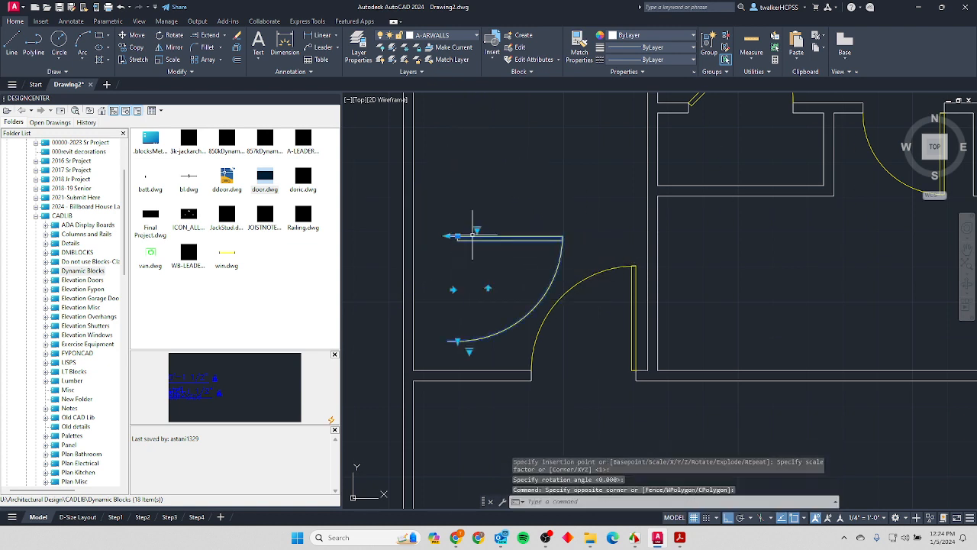
left_click(489, 289)
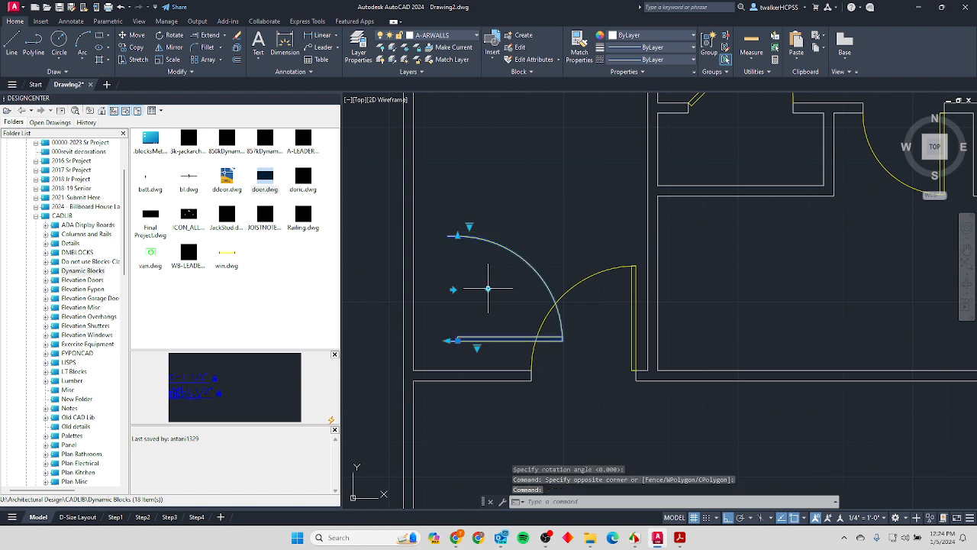
left_click(457, 340)
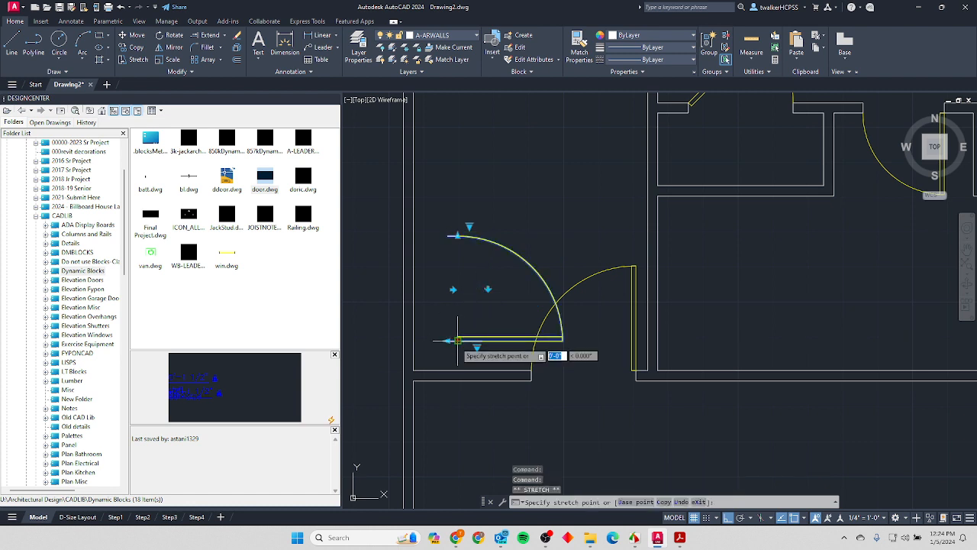
left_click(413, 371)
Move the room's west door 4 inches north from the southwest inside corner.
type("m")
key("Return")
left_click(469, 337)
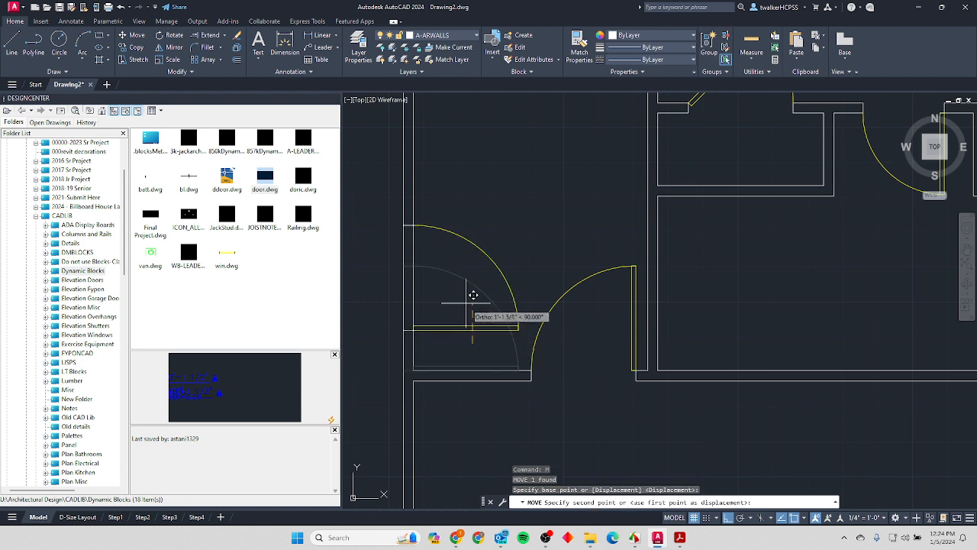
type("4")
key("Return")
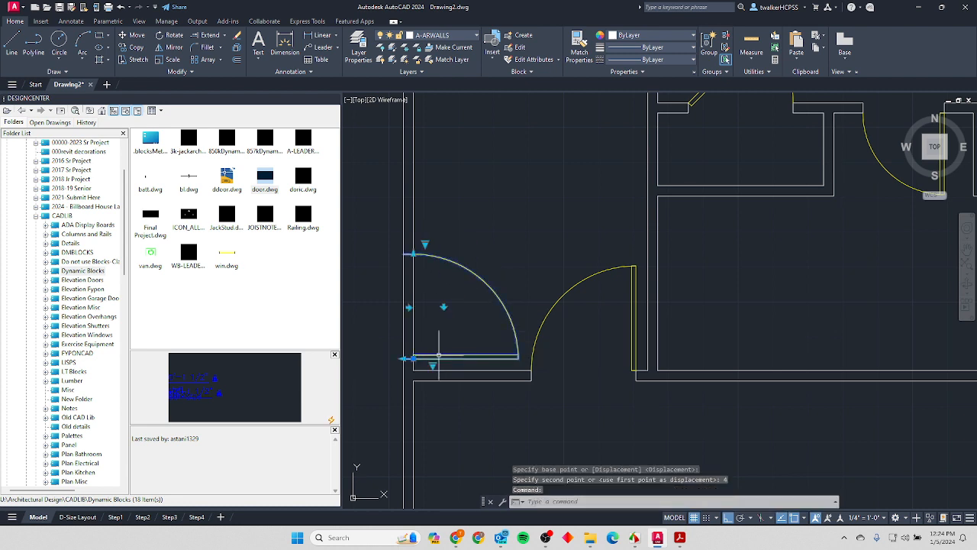
Resize the room's west door to the 2868 width and check it against the PDF plan.
left_click(425, 243)
left_click(448, 344)
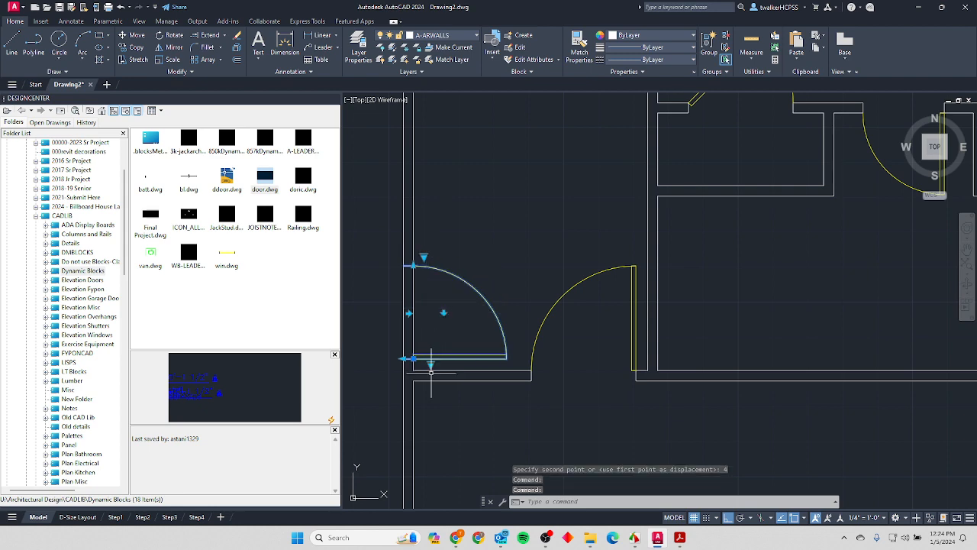
key("alt+Tab")
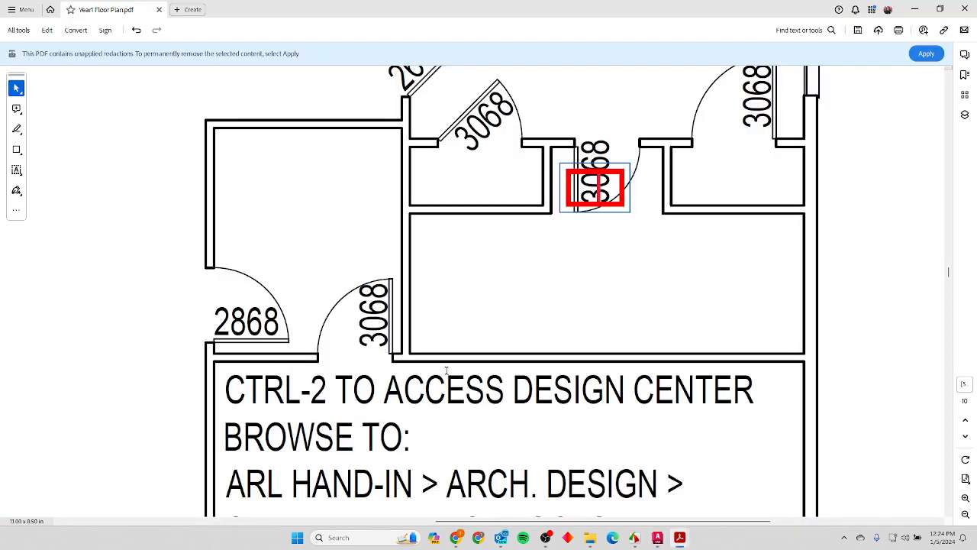
key("alt+Tab")
scroll(491, 279, "down", 5)
key("Escape")
key("Escape")
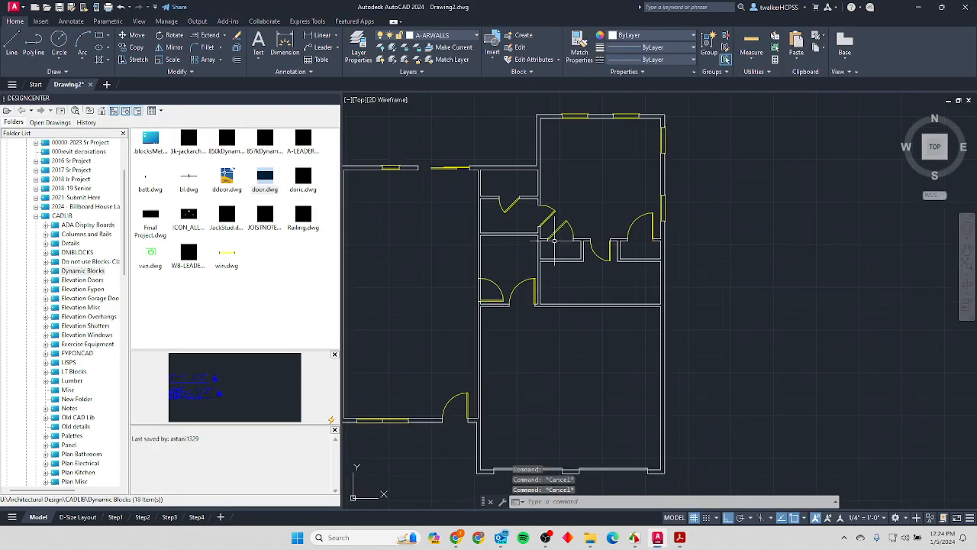
Try to fillet the outer west wall line with the hallway's south wall line, then undo it.
scroll(476, 221, "up", 5)
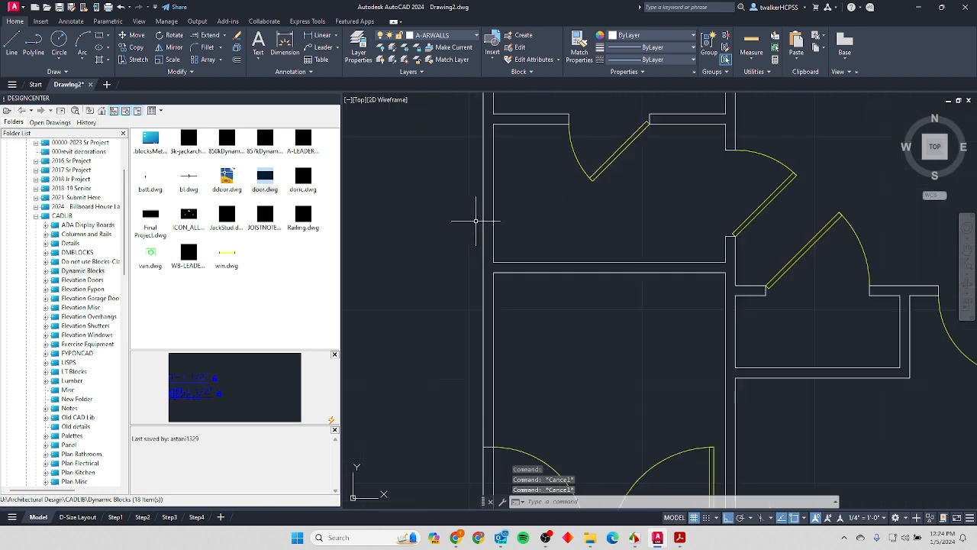
scroll(516, 218, "down", 3)
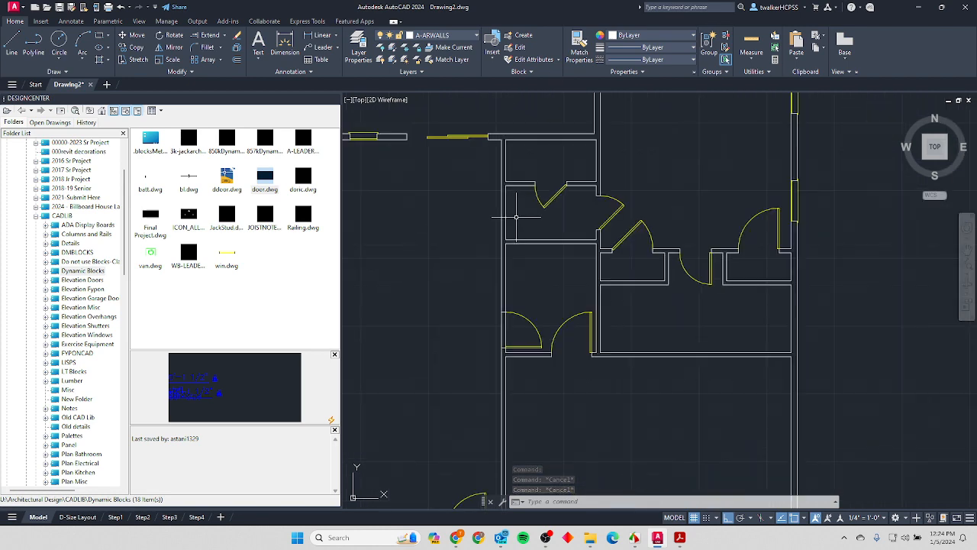
scroll(482, 290, "up", 4)
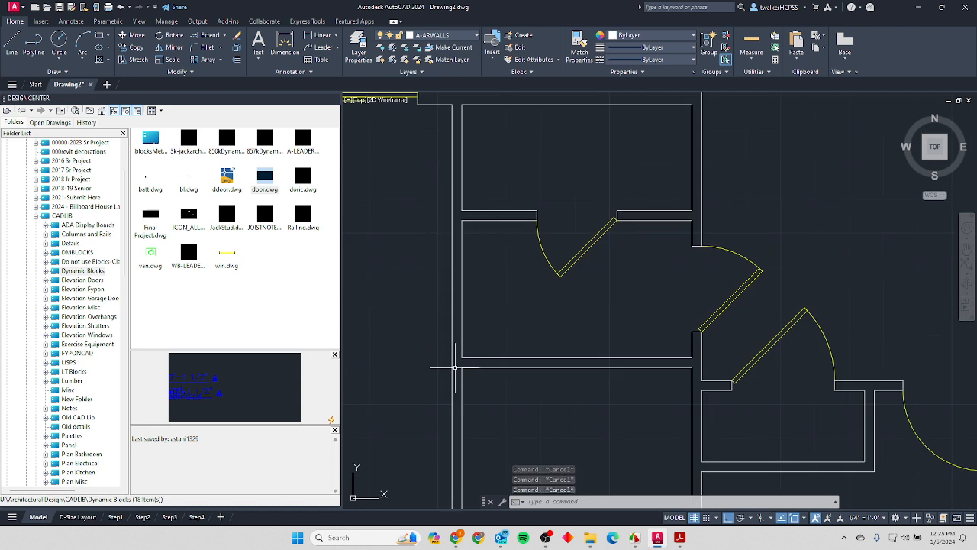
type("f")
key("Return")
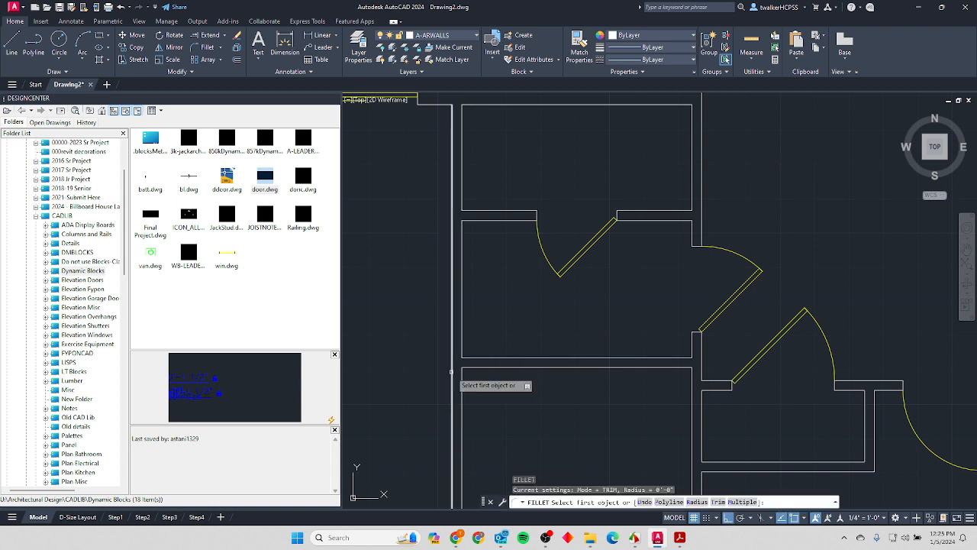
left_click(474, 352)
left_click(463, 350)
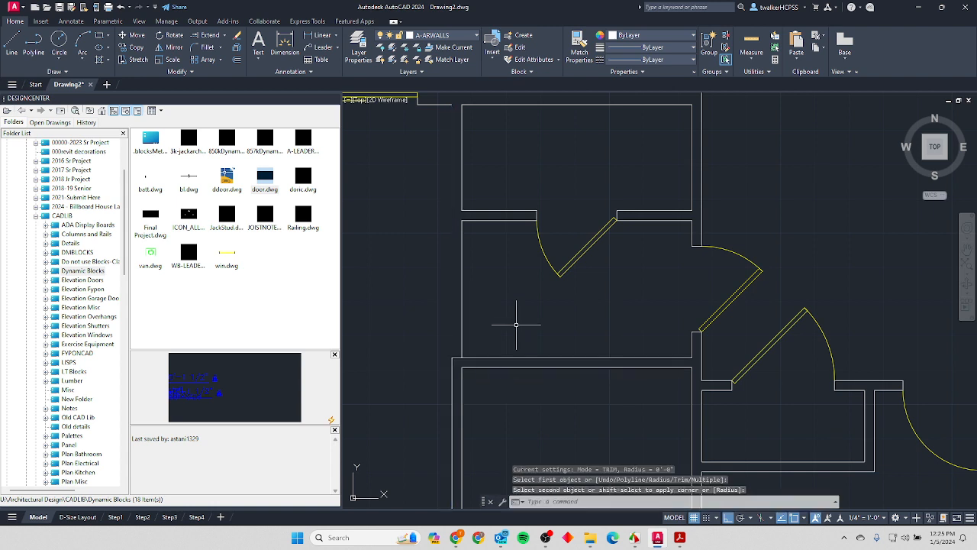
key("Escape")
key("Escape")
key("Escape")
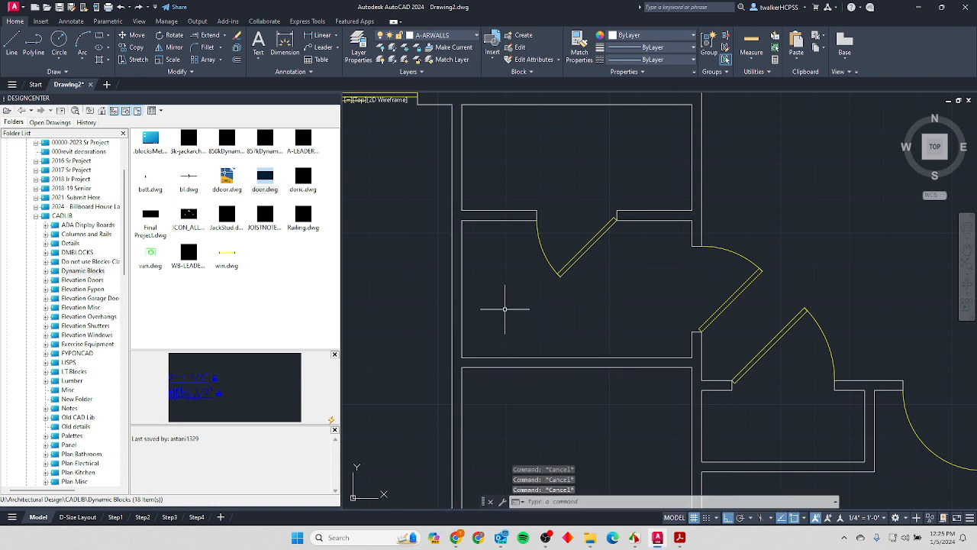
Extend the wall lines along the hallway's north and south sides west to the outer face of the west wall.
type("ex")
key("Return")
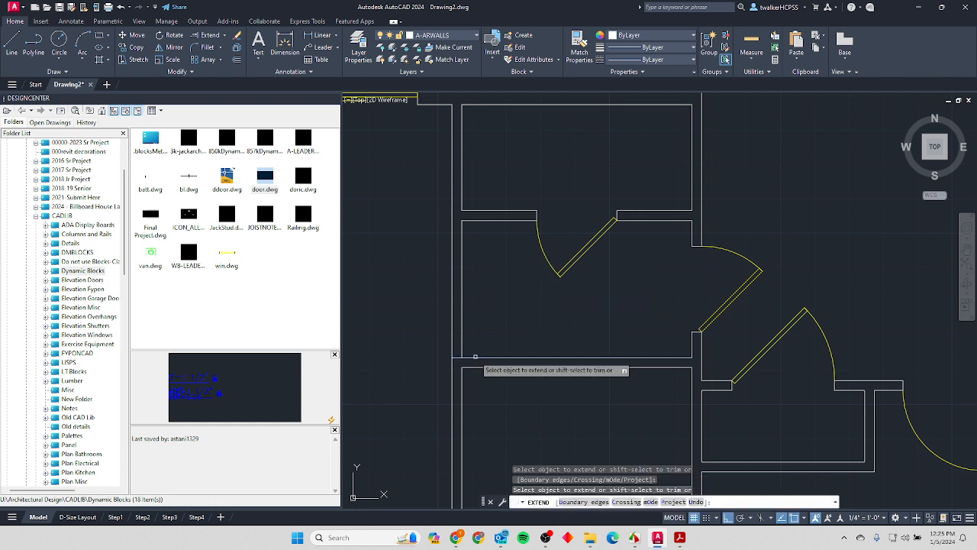
left_click(480, 220)
key("Escape")
key("Escape")
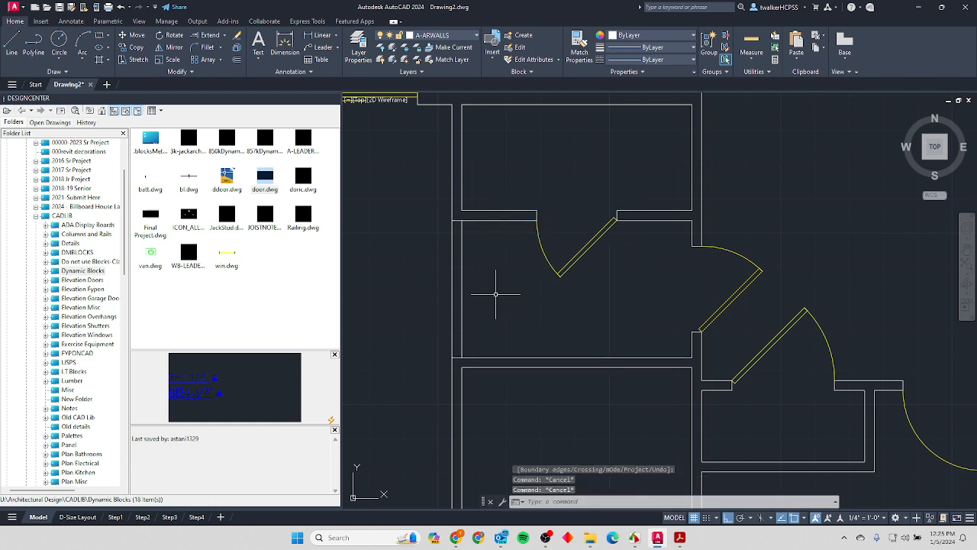
Trim both west wall lines crossing the hallway's west end between the extended wall lines.
type("tr")
key("Return")
left_click(498, 283)
left_click(428, 300)
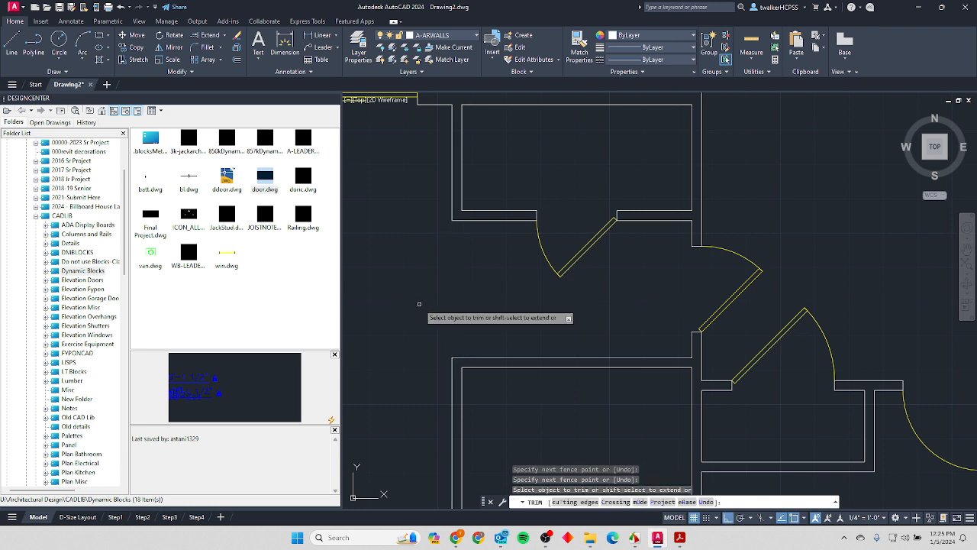
key("Escape")
scroll(510, 237, "down", 3)
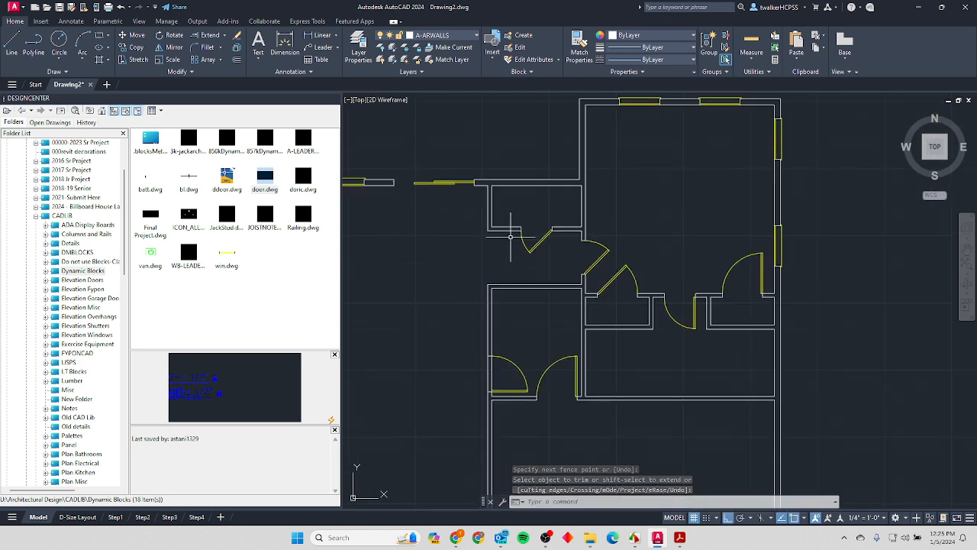
Examine the PDF's Step 6 page for the kitchen and bathroom items, focusing on the fixture layout of the bathroom with the tub.
scroll(508, 238, "down", 4)
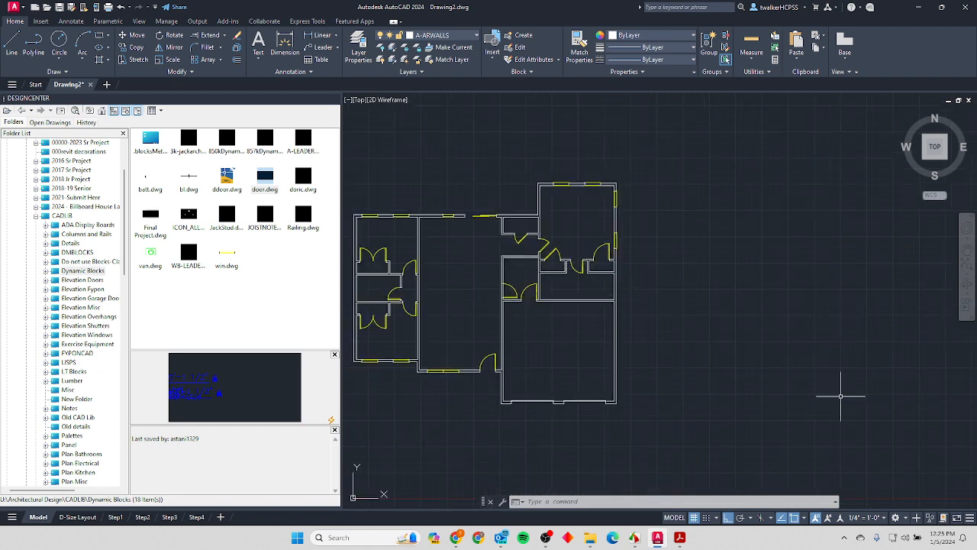
key("alt+Tab")
scroll(637, 345, "down", 1)
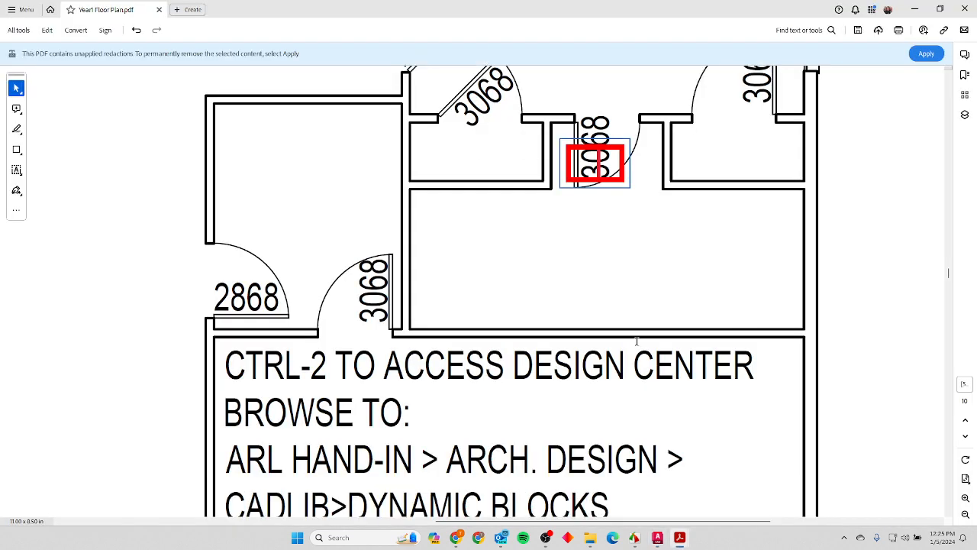
scroll(638, 345, "down", 2, "ctrl")
scroll(638, 345, "down", 1)
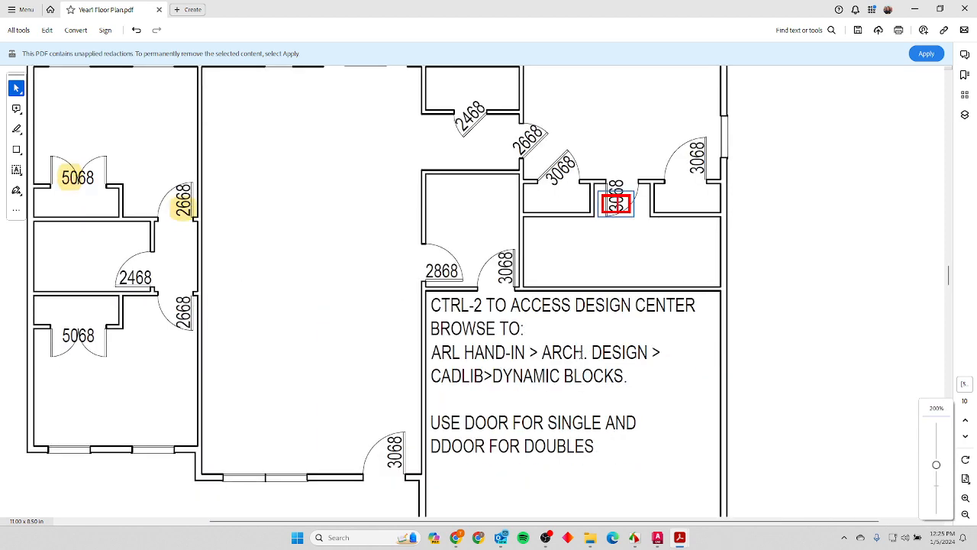
scroll(587, 341, "down", 4, "ctrl")
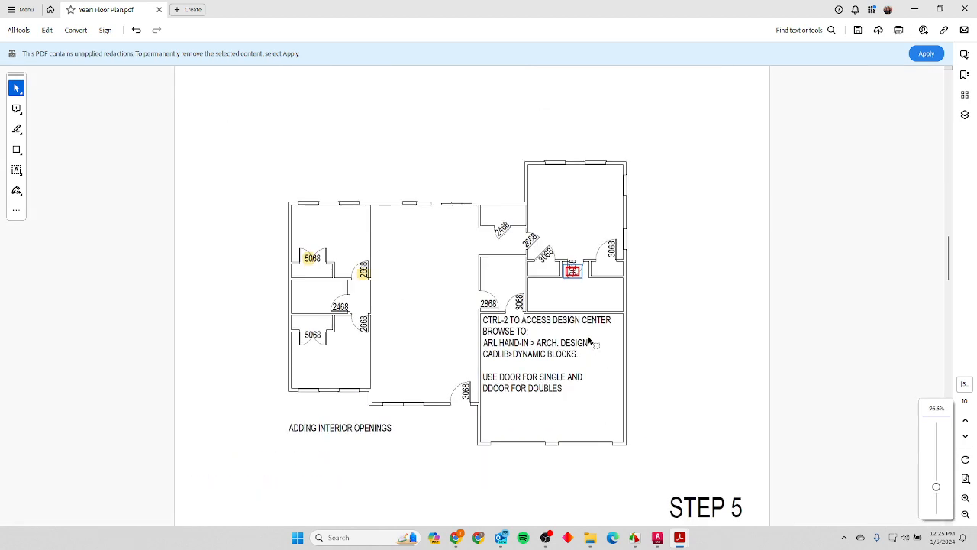
scroll(595, 330, "down", 1)
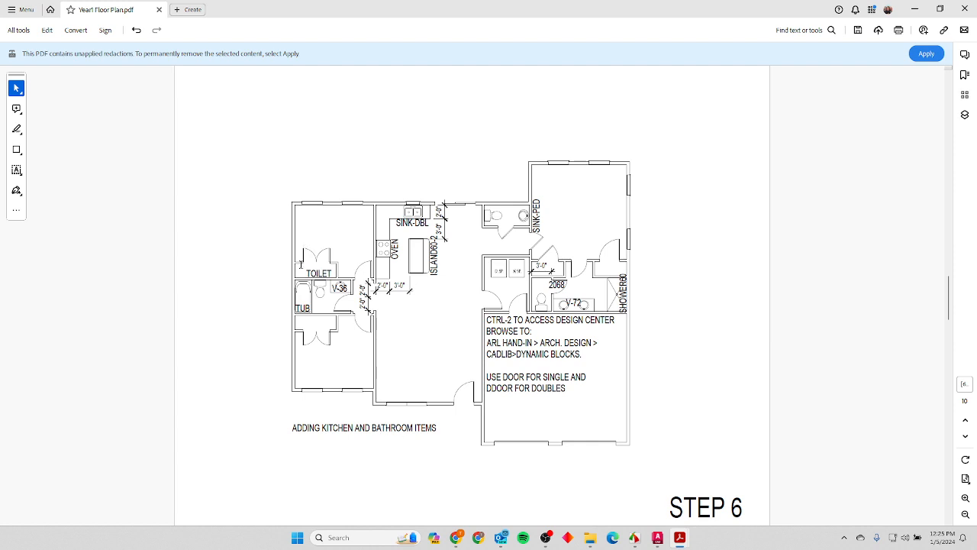
scroll(317, 300, "up", 6, "ctrl")
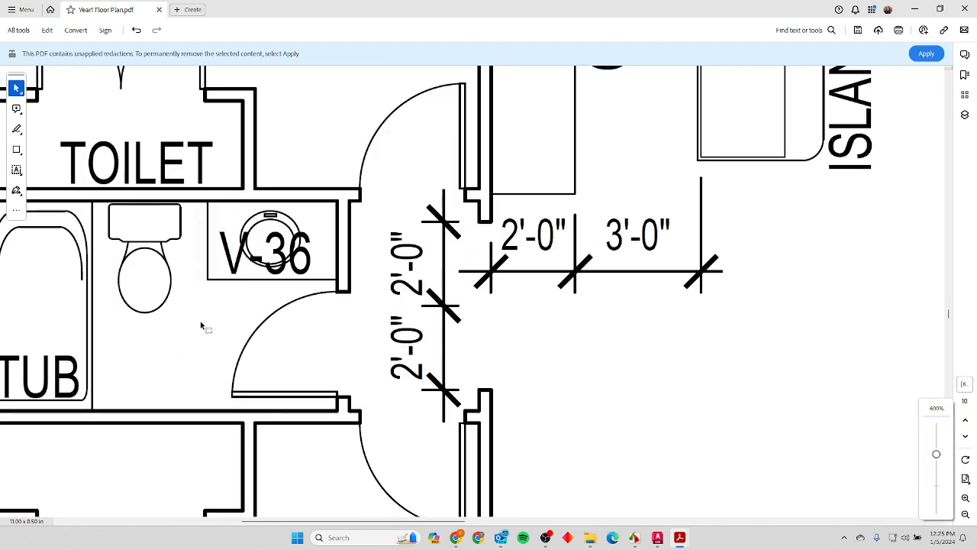
scroll(197, 327, "left", 3)
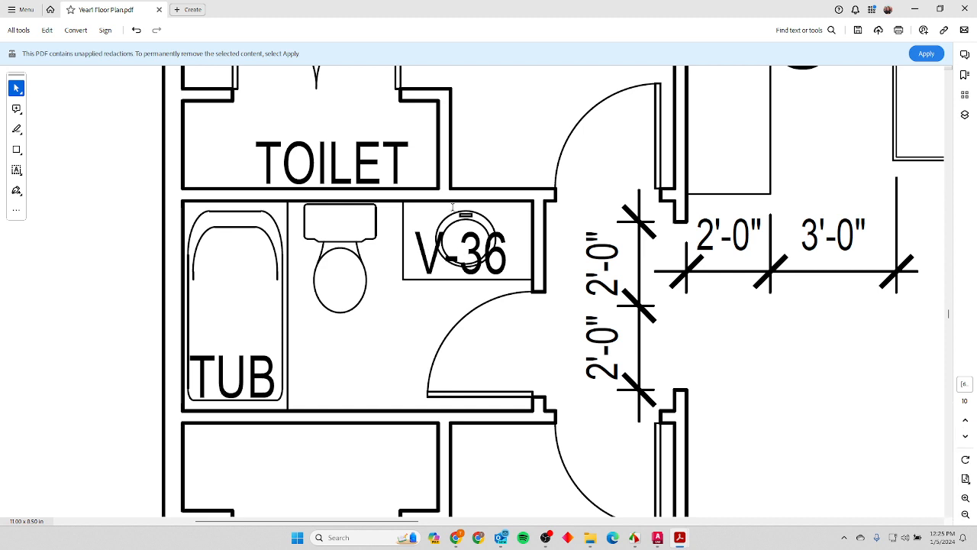
Return to the drawing at the west bathroom and browse the CADLIB library to the Plan Bathroom folder.
key("alt+Tab")
scroll(380, 283, "up", 4)
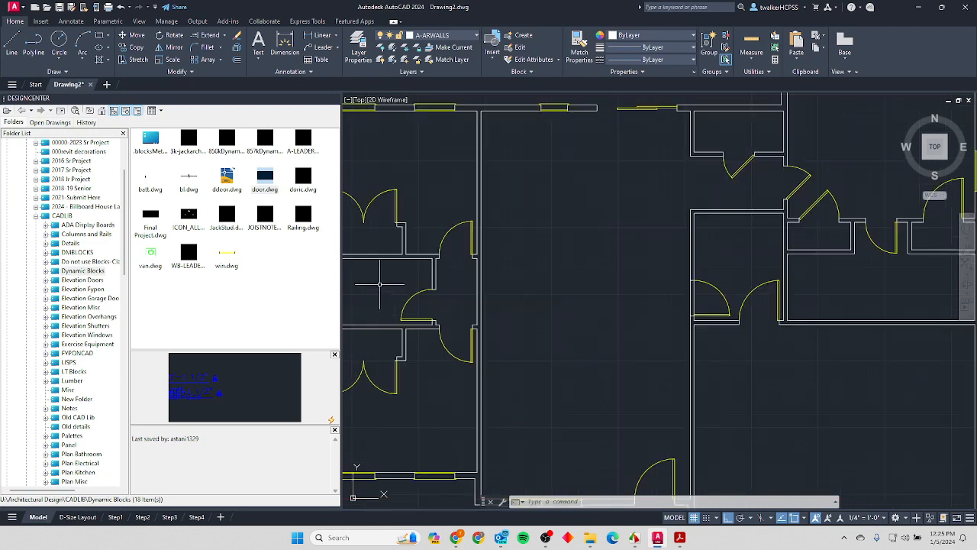
middle_click_drag(381, 283, 512, 295)
scroll(535, 309, "up", 4)
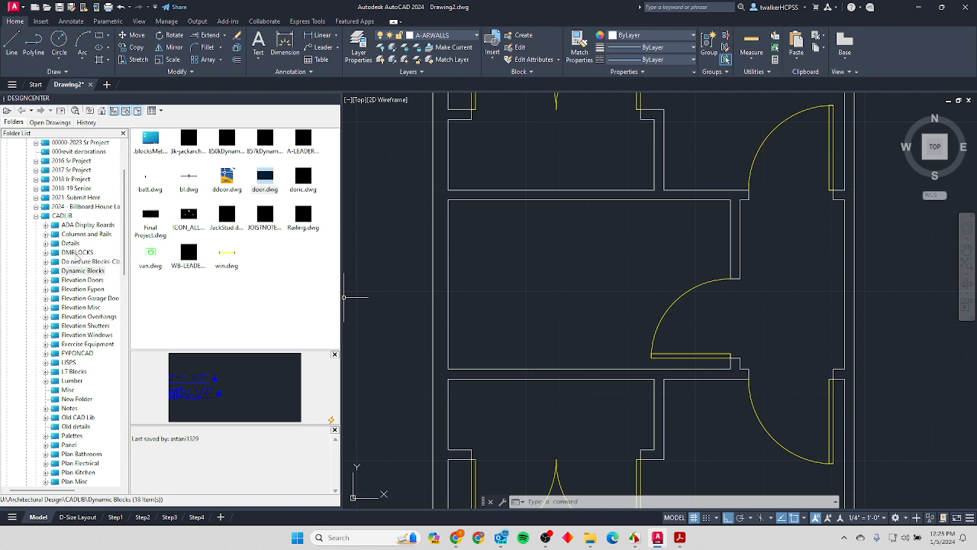
scroll(76, 357, "down", 4)
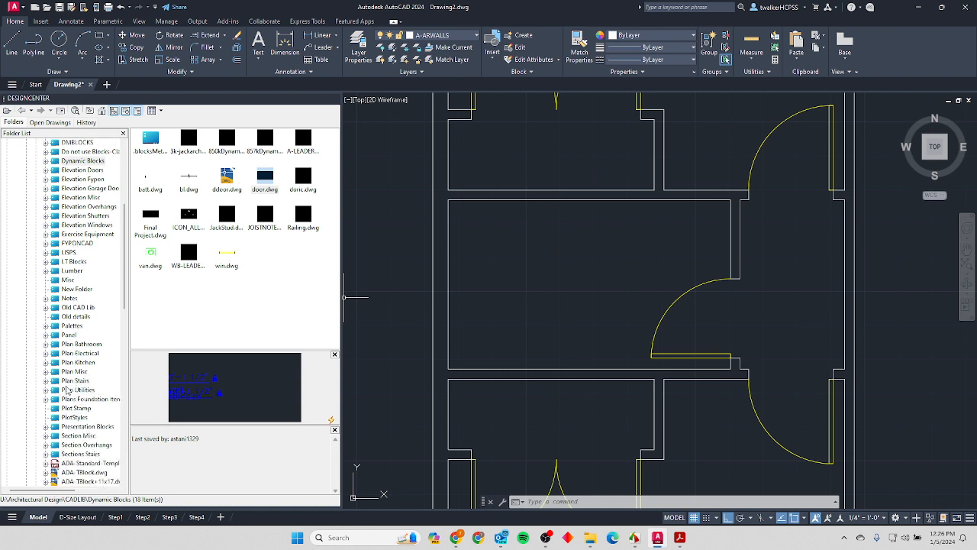
left_click(78, 344)
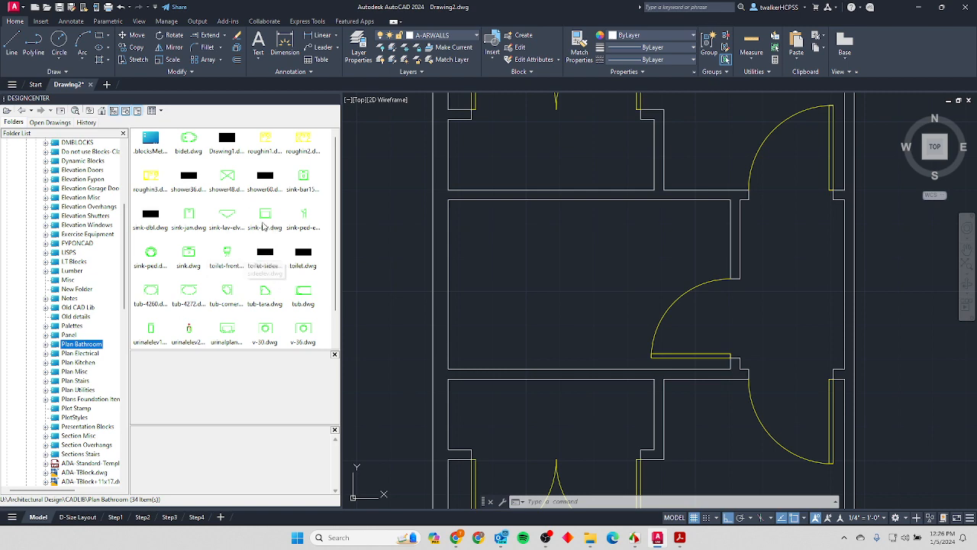
Check the bathroom layout in the PDF and insert tub.dwg at the northwest inside corner, scale 1, rotated to run south along the west wall.
scroll(239, 239, "down", 1)
key("alt+Tab")
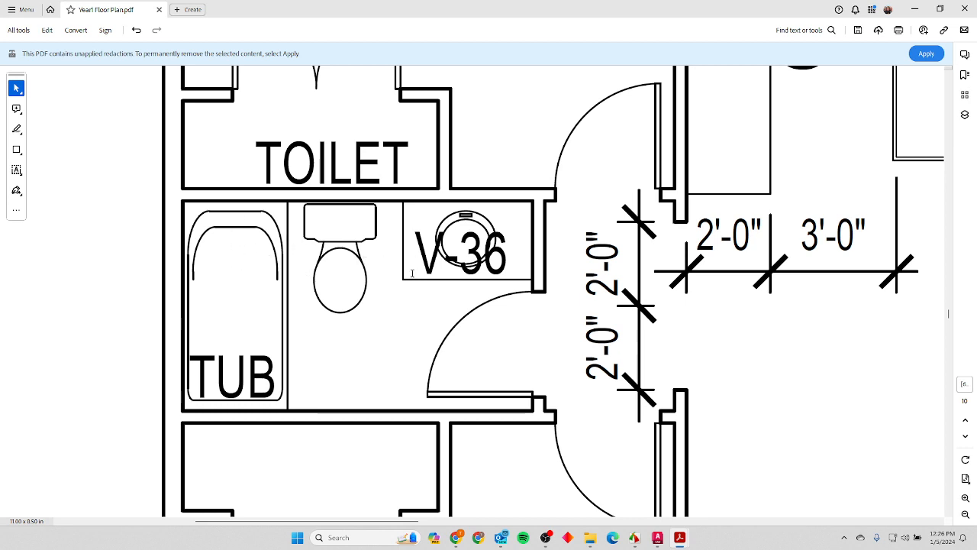
key("alt+Tab")
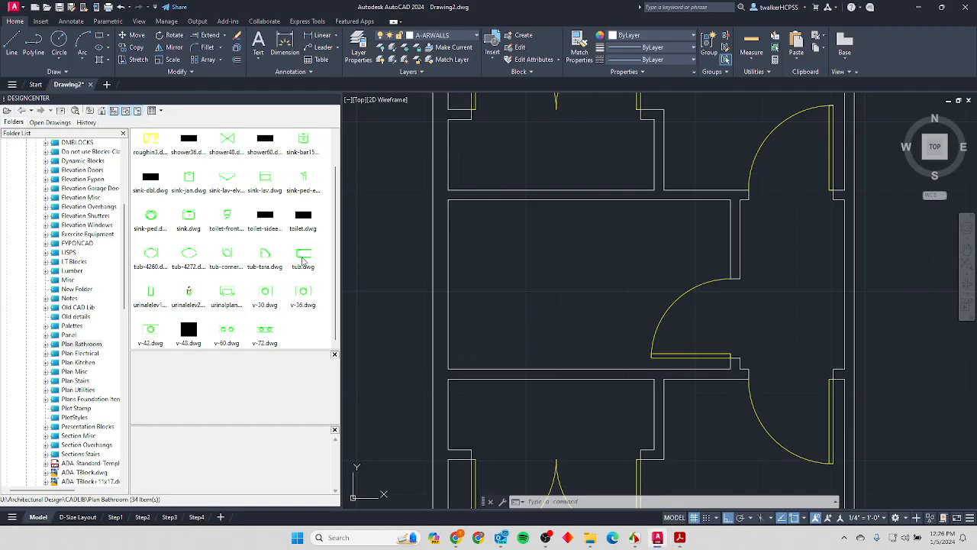
mouse_move(303, 261)
left_mouse_down()
mouse_move(507, 217)
mouse_move(513, 268)
mouse_move(449, 200)
left_mouse_up()
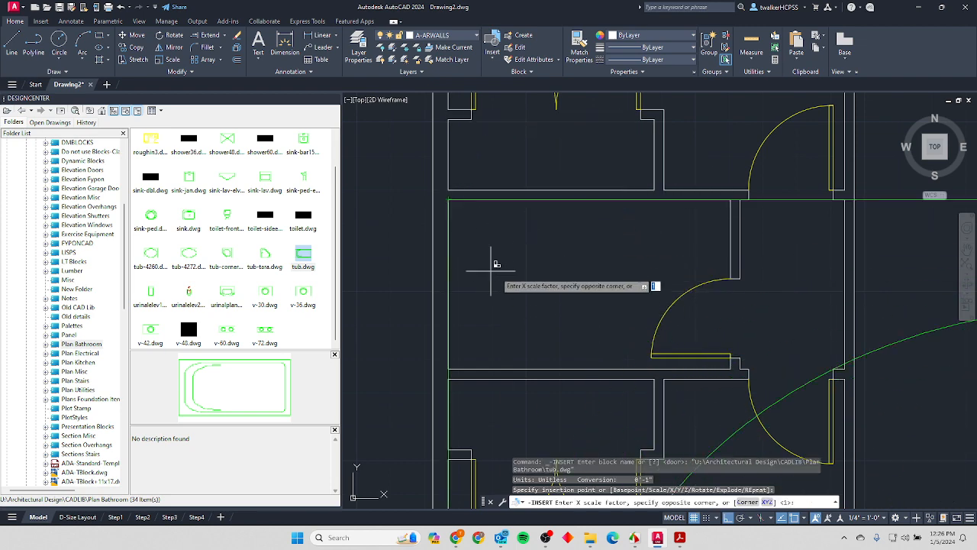
key("Return")
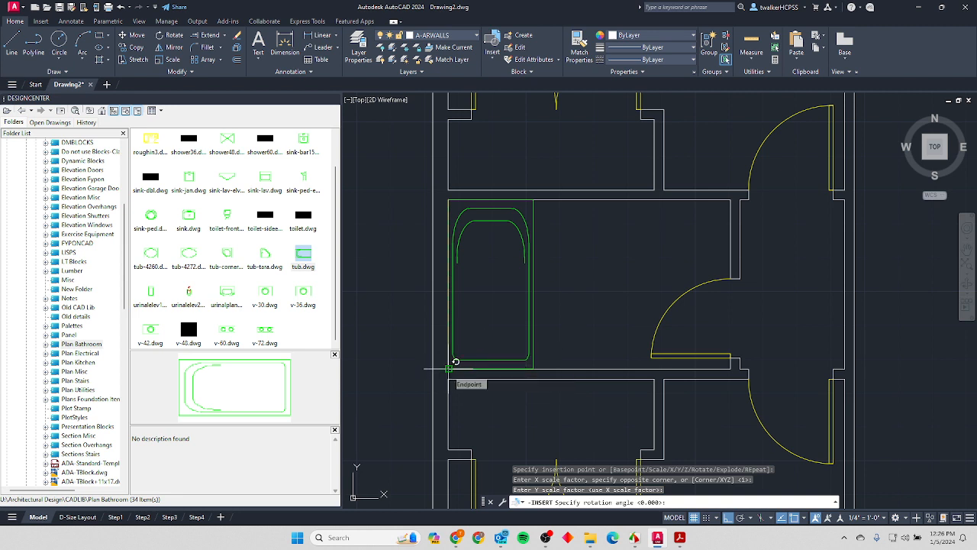
key("Return")
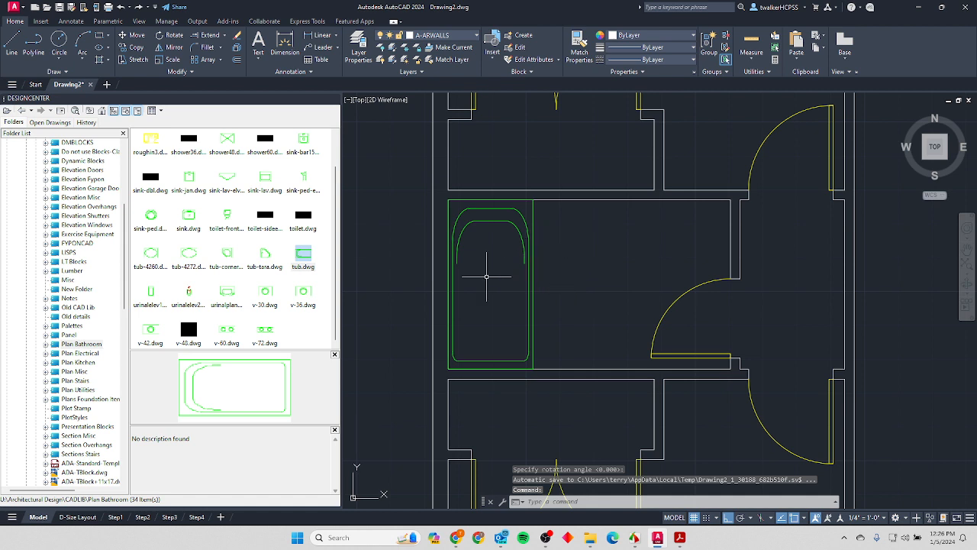
Insert toilet.dwg in the bathroom just east of the tub, at scale 1 and rotation 0.
left_click(303, 218)
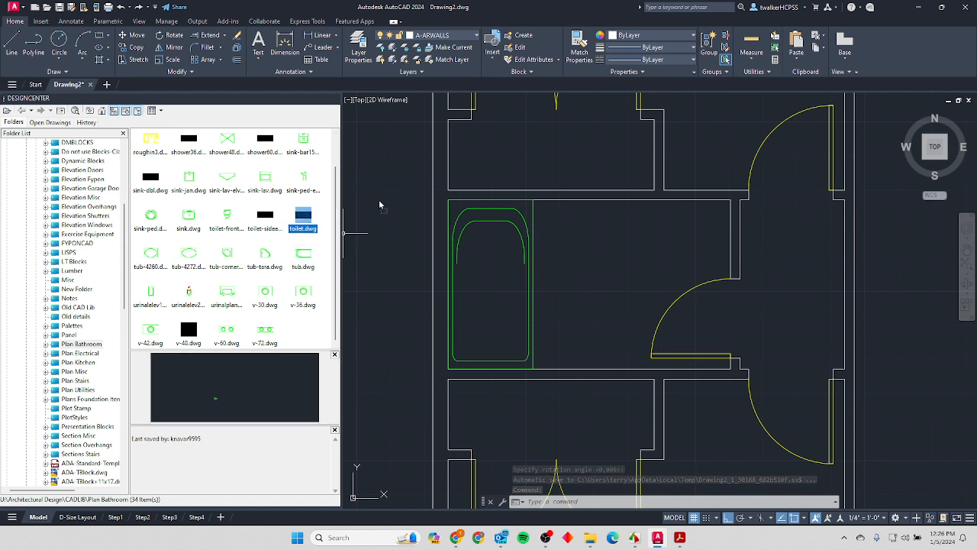
left_click_drag(515, 235, 561, 243)
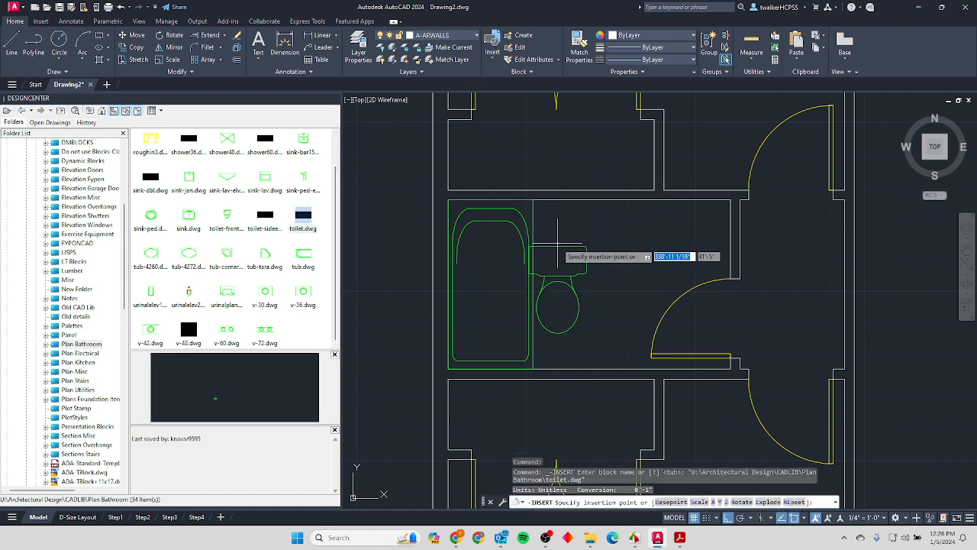
left_click(536, 233)
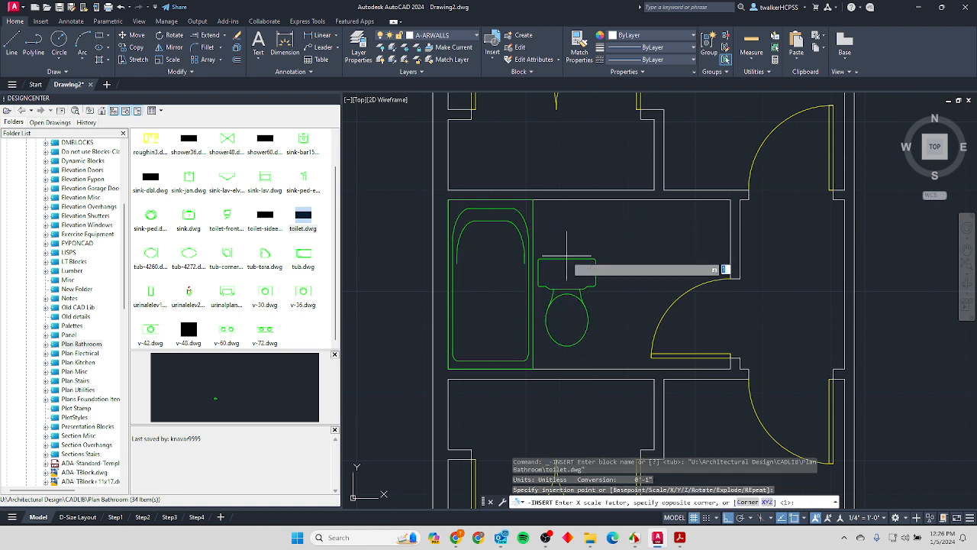
key("Return")
key("Return")
key("Return")
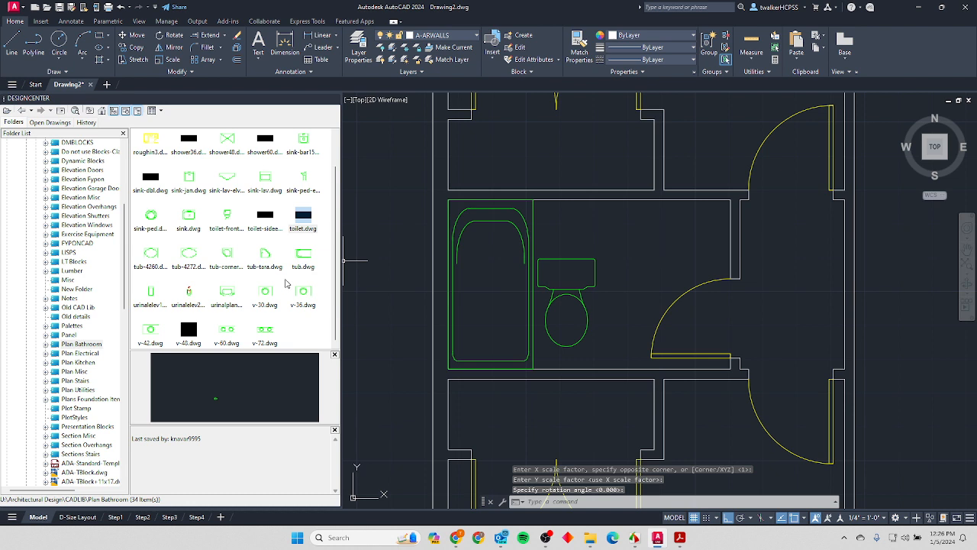
Insert v-36.dwg in the bathroom east of the toilet, at scale 1 and rotation 0.
scroll(286, 284, "up", 1)
mouse_move(303, 329)
left_mouse_down()
mouse_move(502, 245)
mouse_move(523, 253)
mouse_move(626, 198)
mouse_move(595, 198)
left_mouse_up()
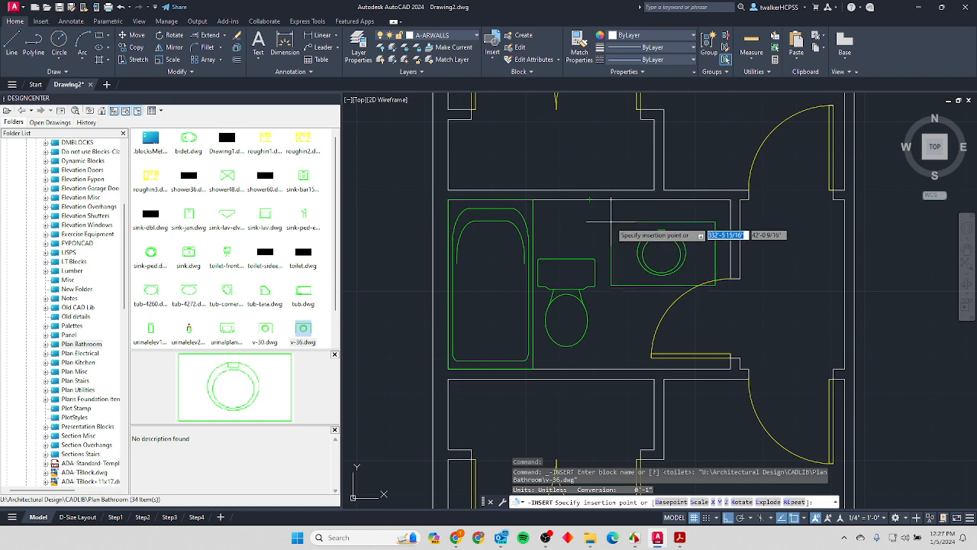
left_click(612, 221)
key("Return")
key("Return")
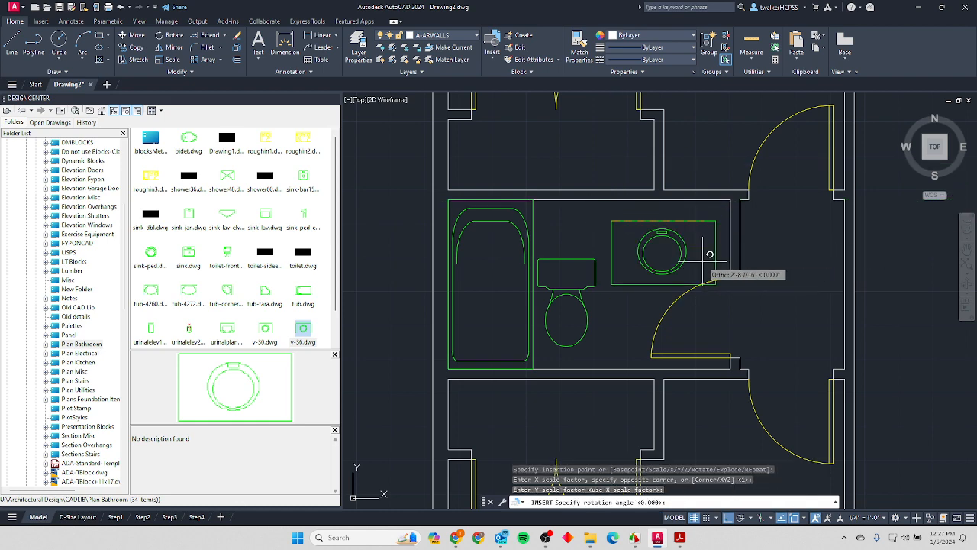
key("Return")
scroll(710, 244, "up", 1)
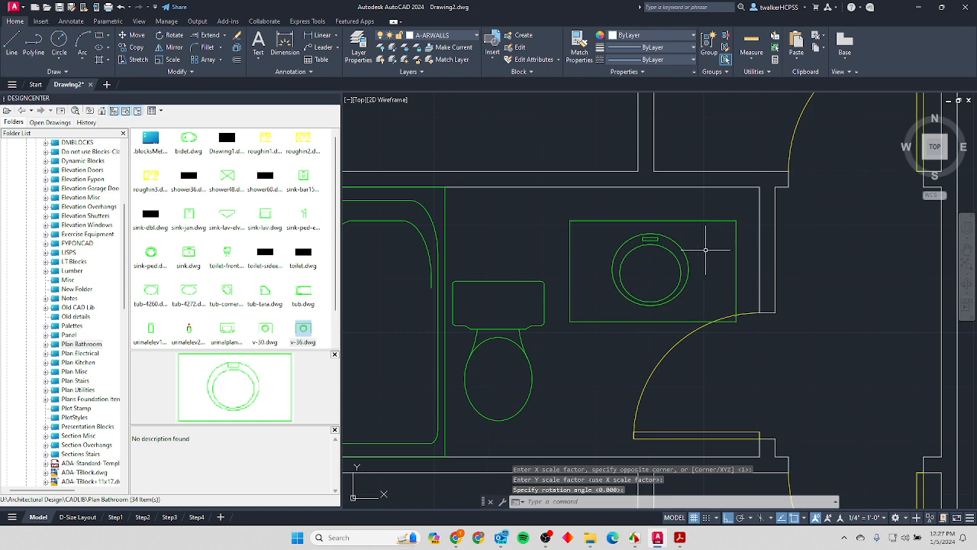
Move the vanity by its northeast corner to the northeast inside corner of the bathroom.
scroll(679, 267, "up", 1)
middle_click_drag(676, 274, 659, 292)
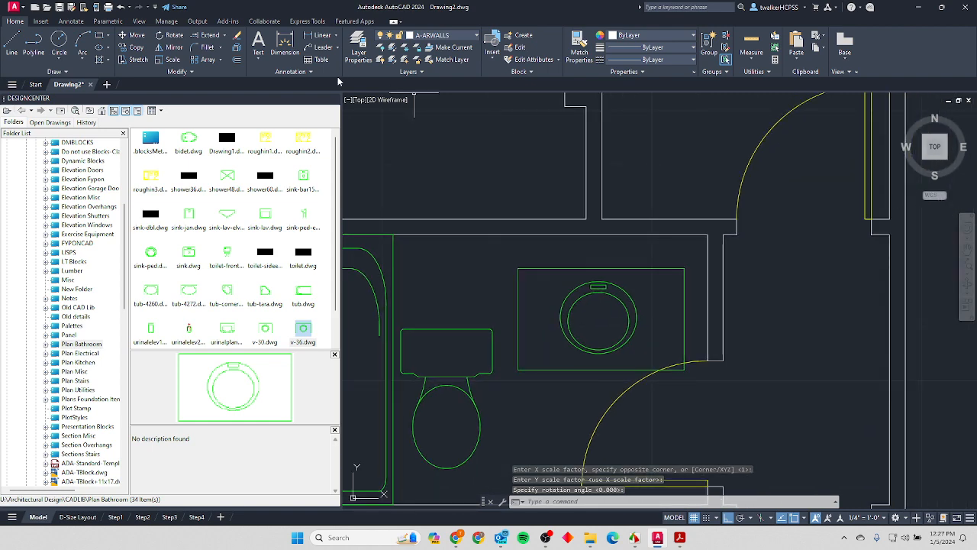
left_click(131, 35)
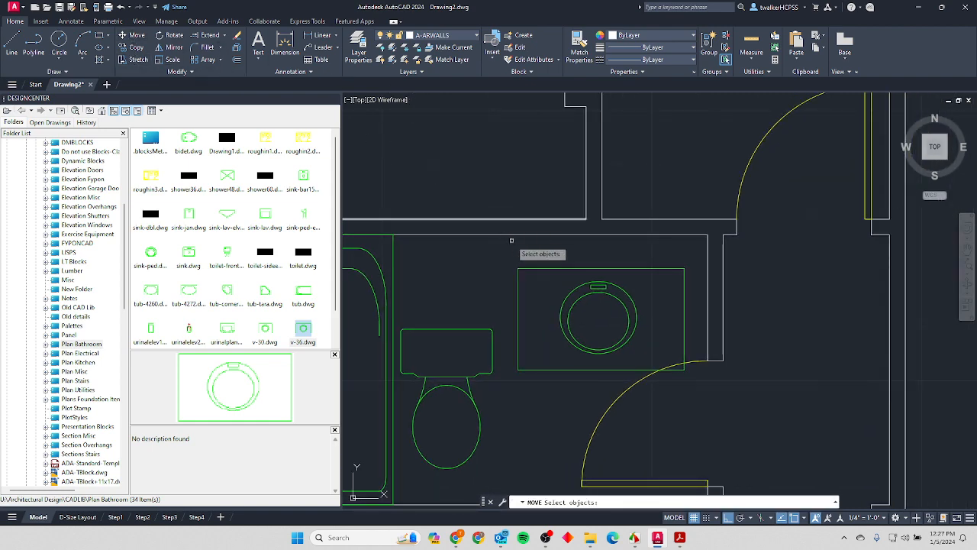
left_click(596, 266)
left_click(573, 281)
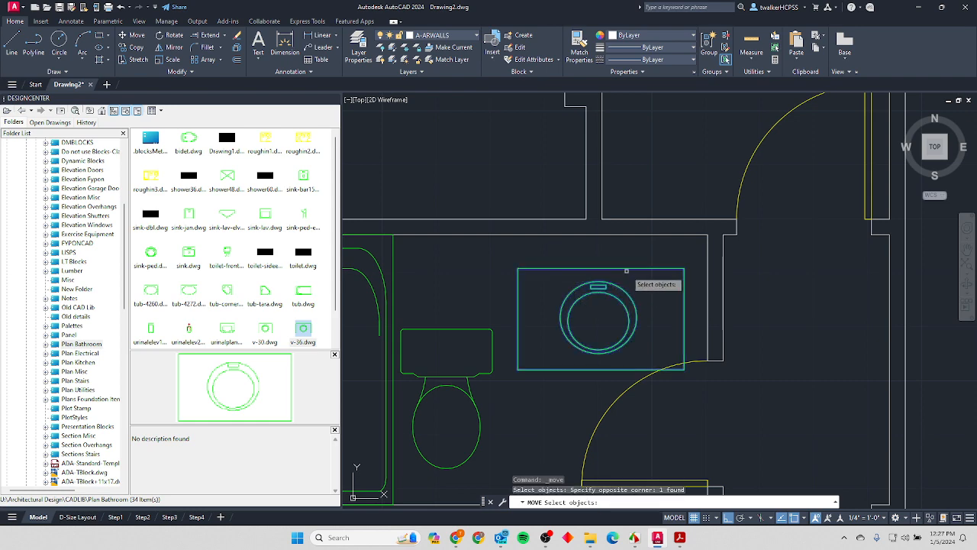
key("Return")
left_click(684, 268)
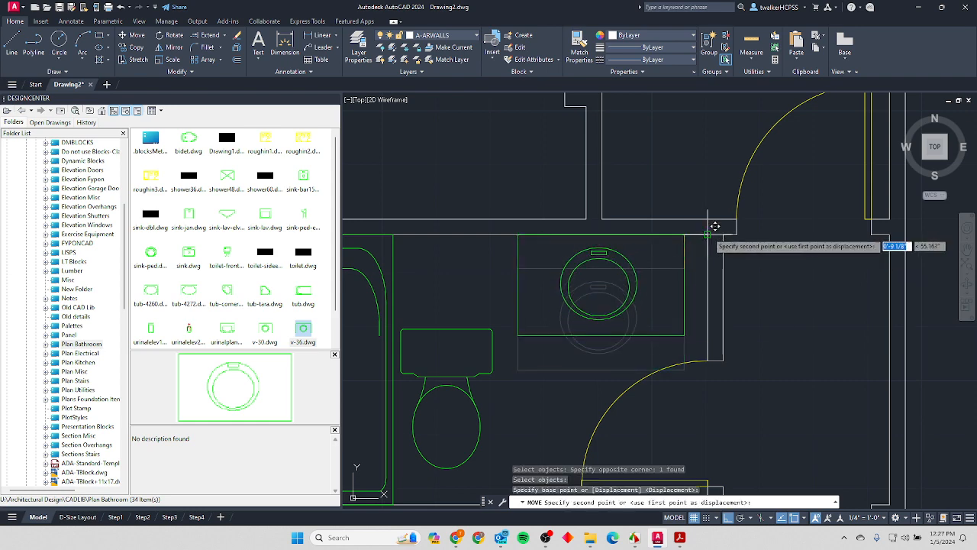
left_click(708, 235)
Move the toilet by the midpoint of its tank's back edge to the midpoint of the bathroom's north wall.
middle_click_drag(447, 352, 494, 348)
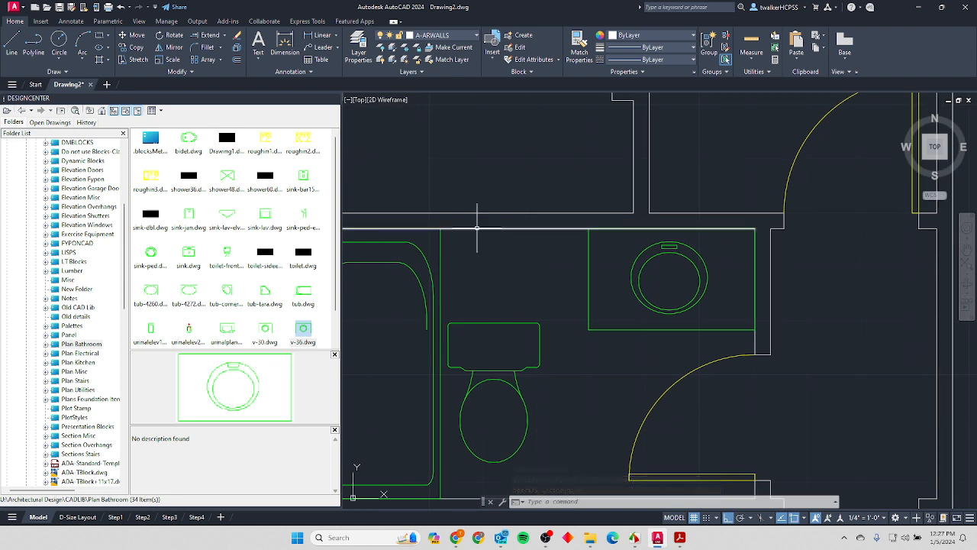
left_click(577, 228)
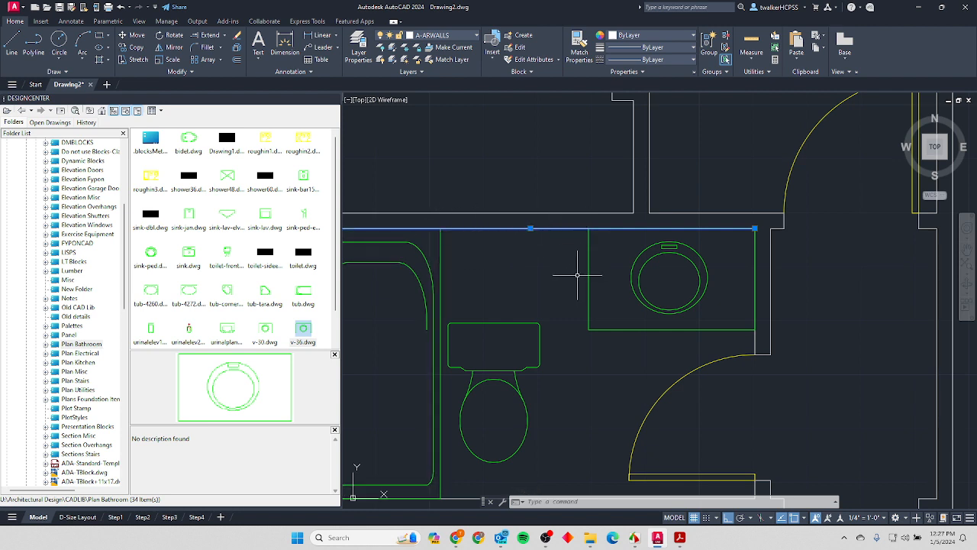
key("Escape")
key("Escape")
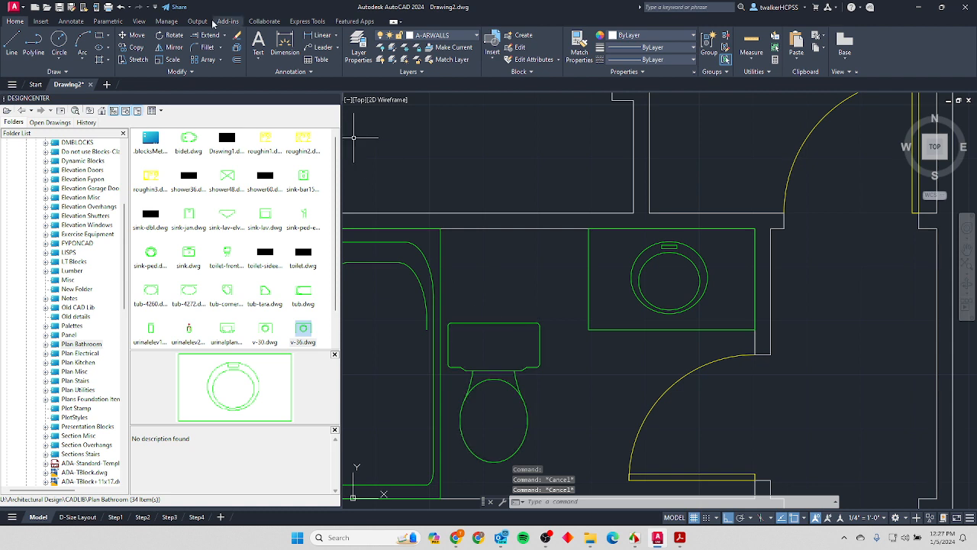
left_click(134, 36)
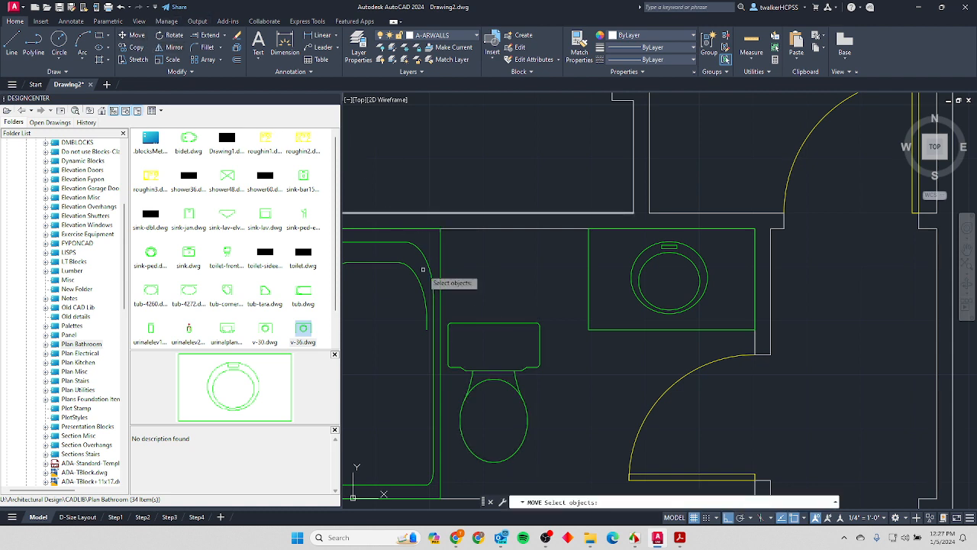
left_click(483, 323)
key("Return")
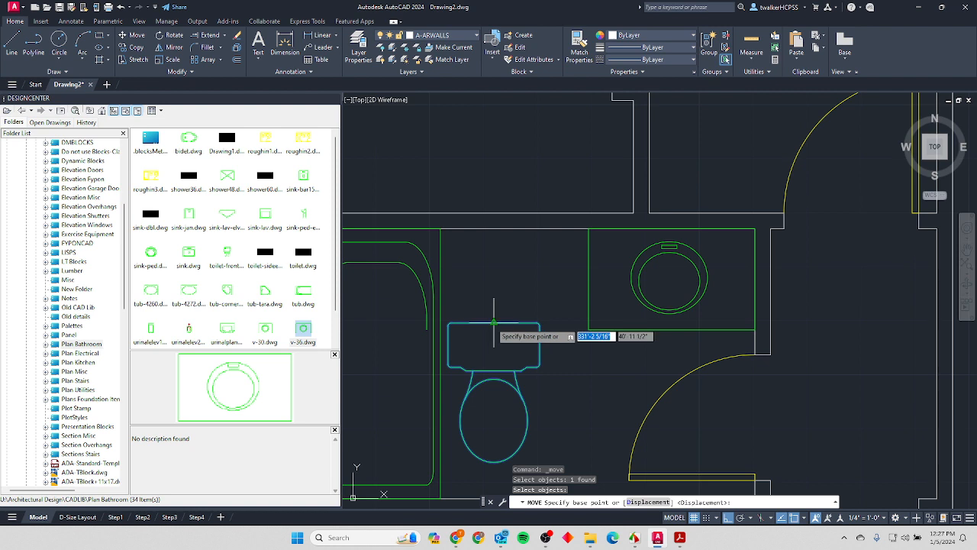
left_click(490, 323)
left_click(525, 224)
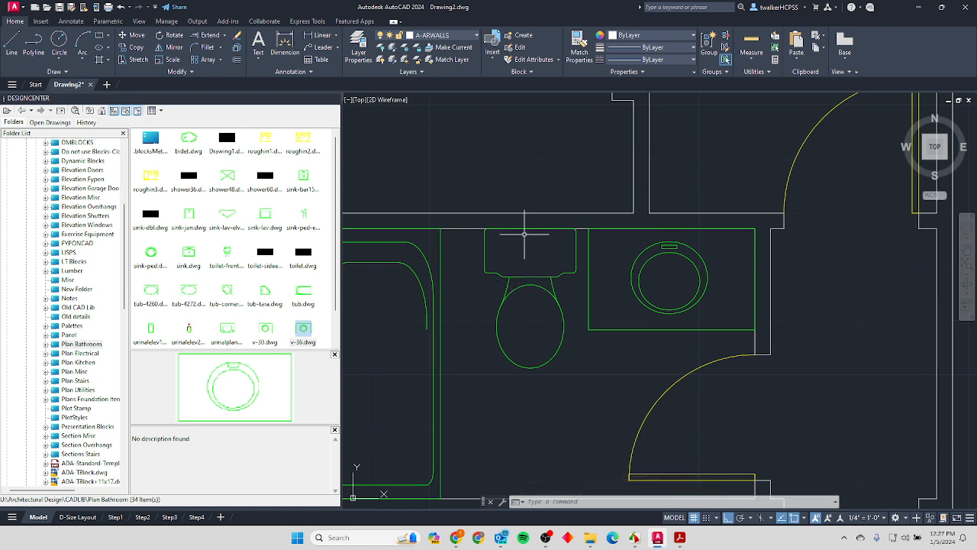
Shift the toilet by its insertion grip onto the north wall's midpoint, leaving a gap behind the tank.
left_click(519, 273)
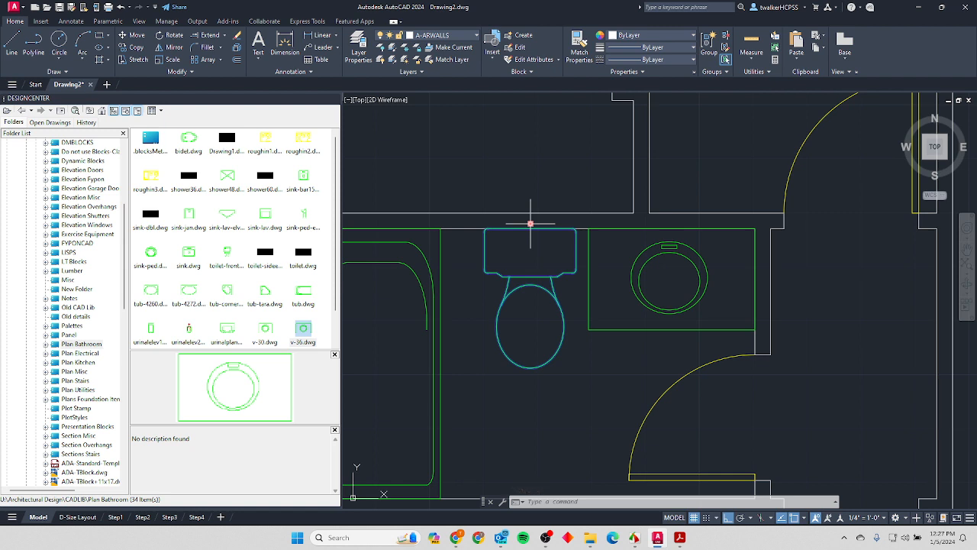
left_click(531, 224)
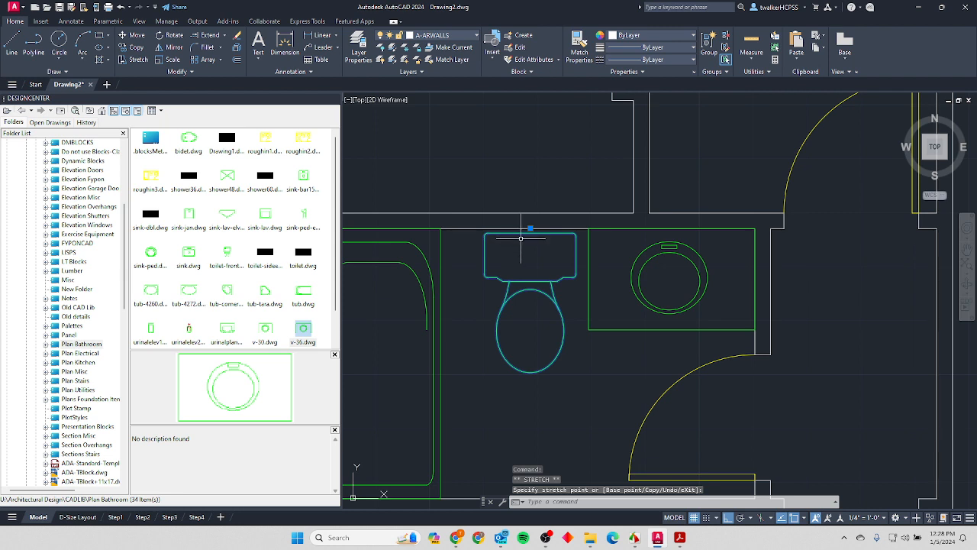
key("Escape")
key("Escape")
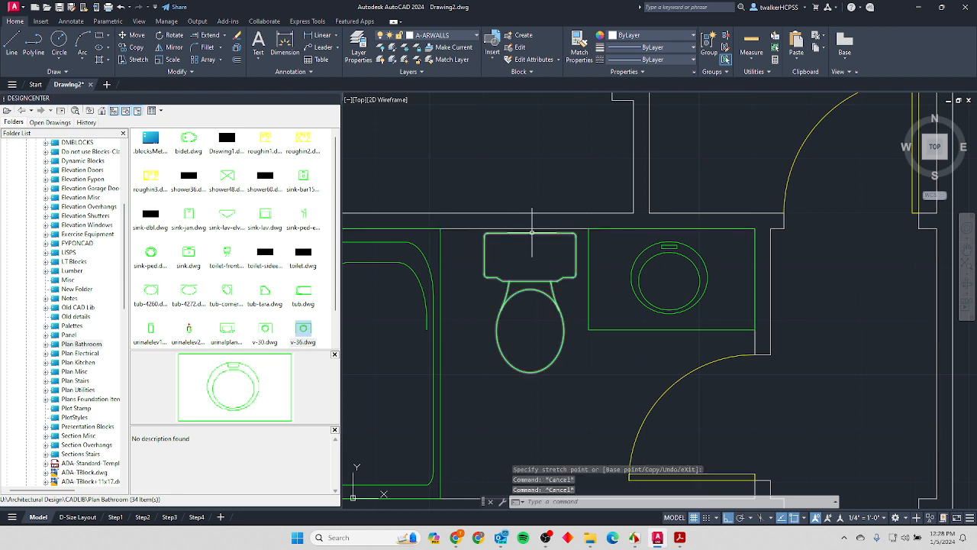
mouse_move(534, 232)
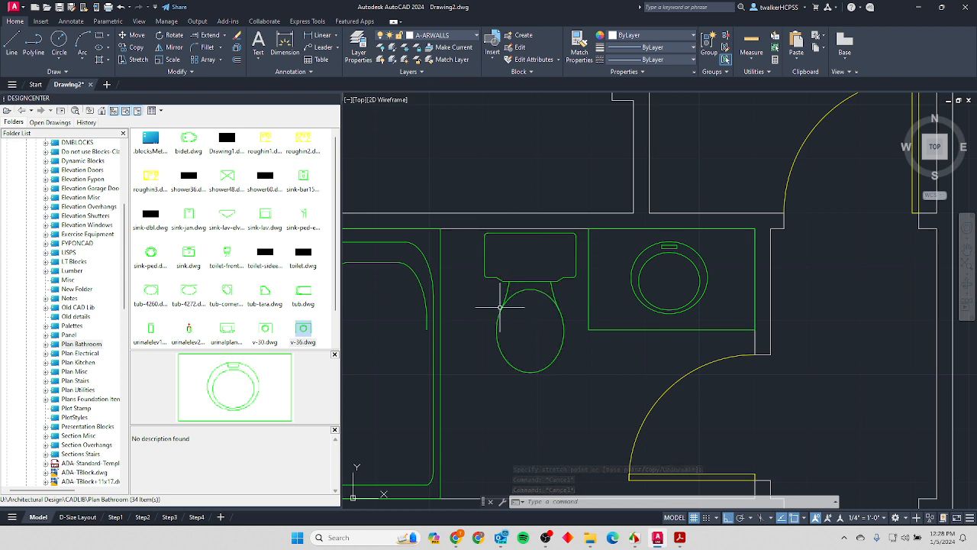
left_click(517, 232)
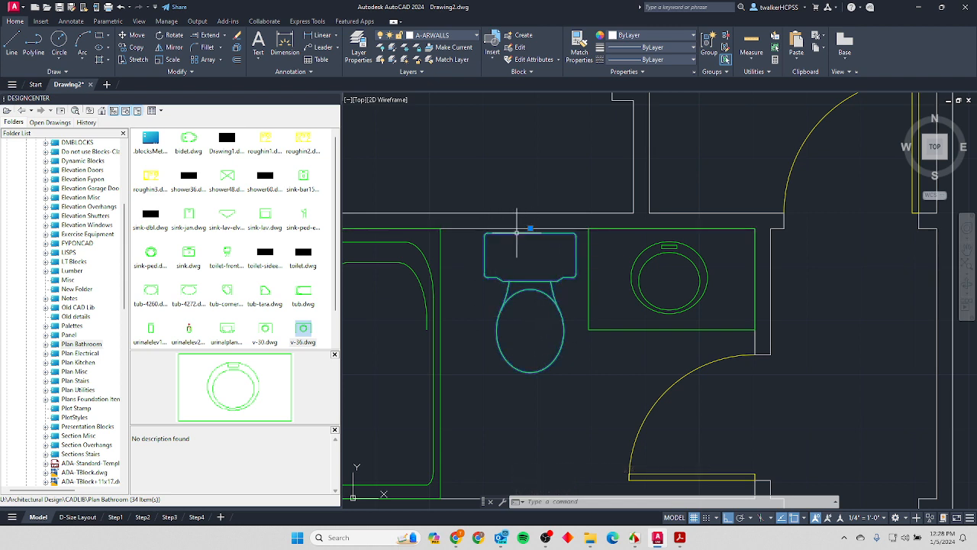
left_click(530, 228)
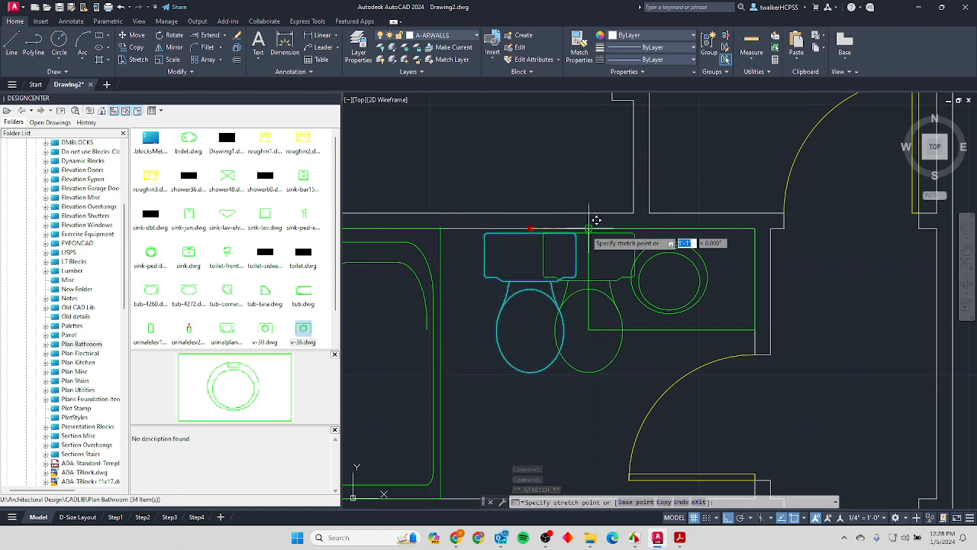
key("Escape")
key("Escape")
left_click(530, 227)
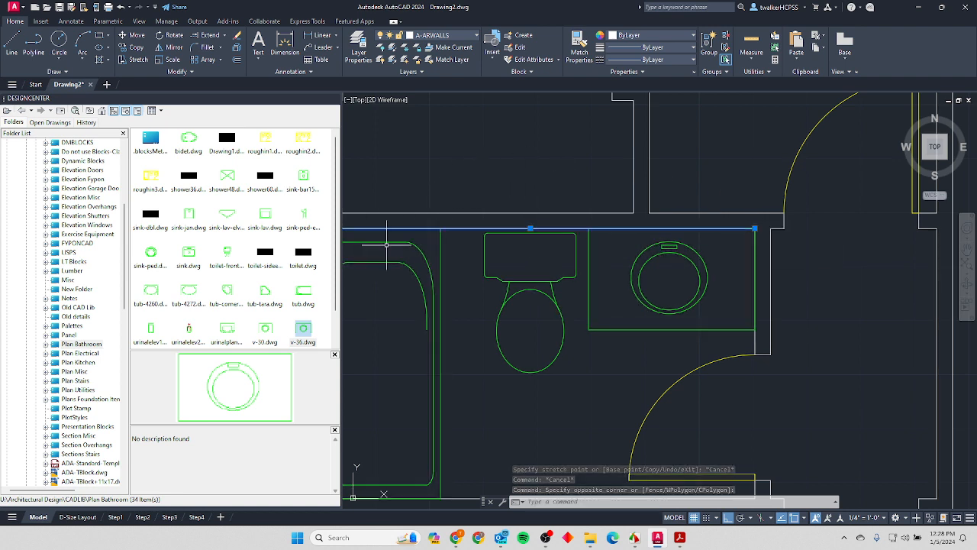
middle_click_drag(420, 254, 484, 243)
key("Escape")
key("Escape")
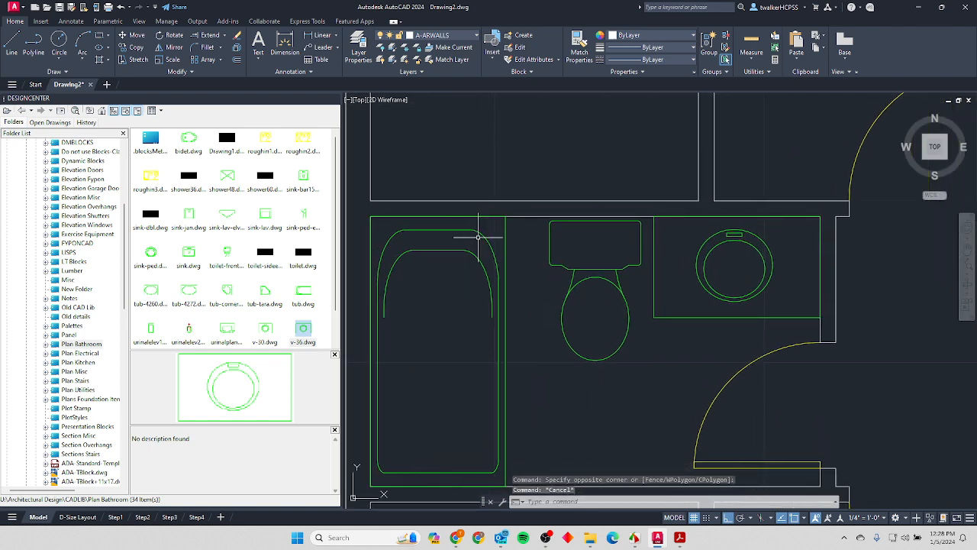
With Ortho off, move the toilet by its insertion grip to the Mid Between 2 Points of the tub's northeast and vanity's northwest corners.
left_click(551, 250)
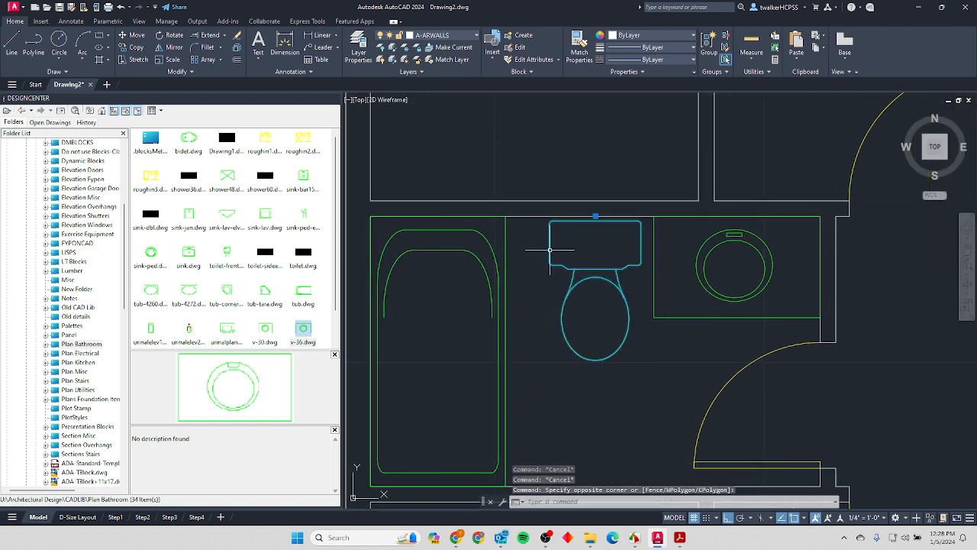
left_click(596, 216)
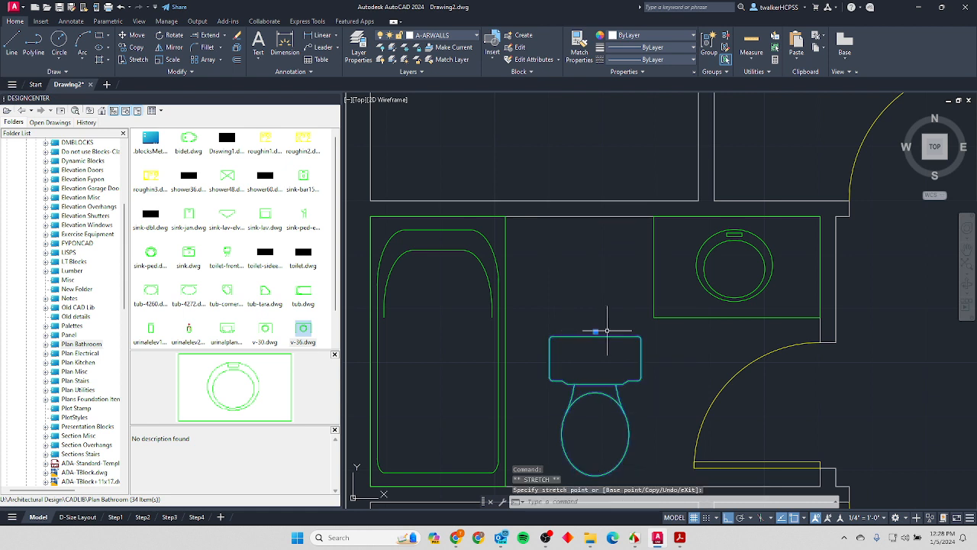
left_click(596, 332)
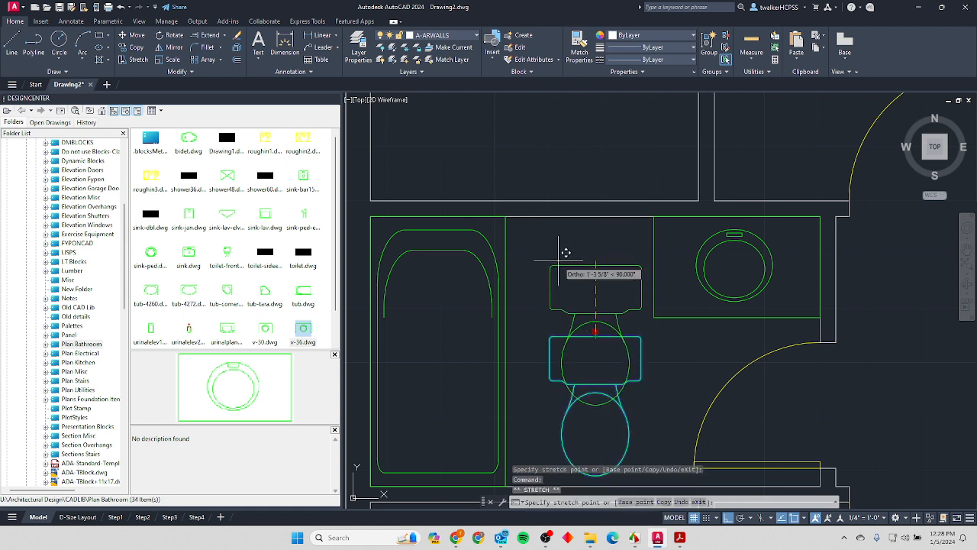
key("F8")
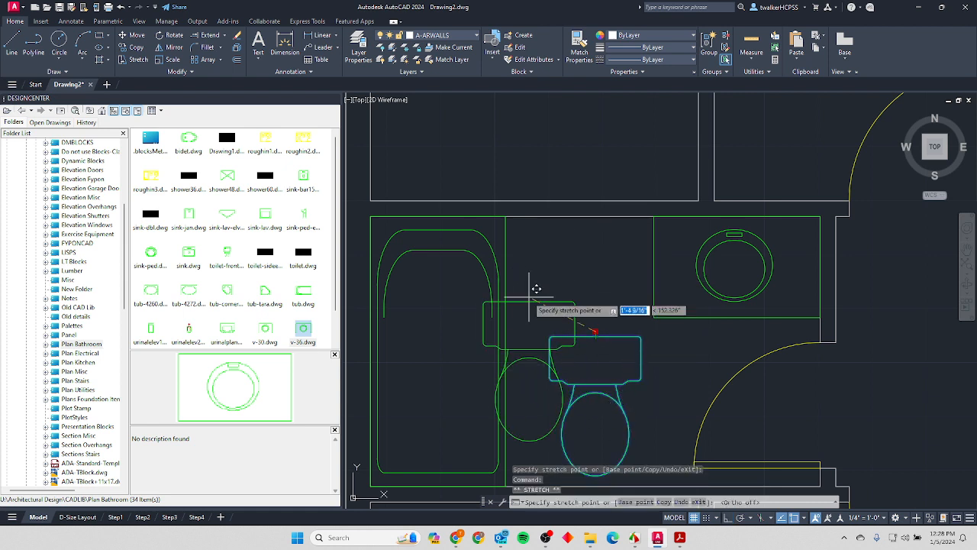
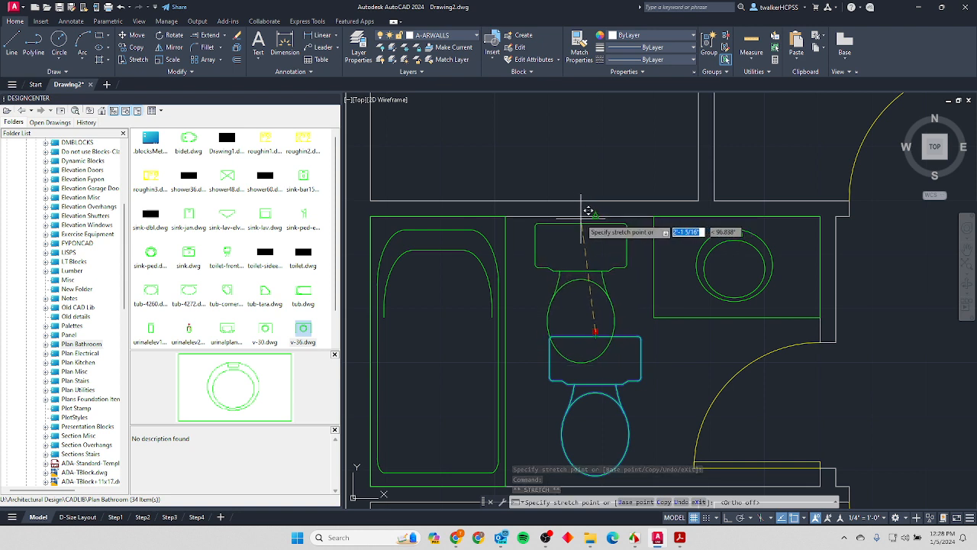
right_click(565, 262, "shift")
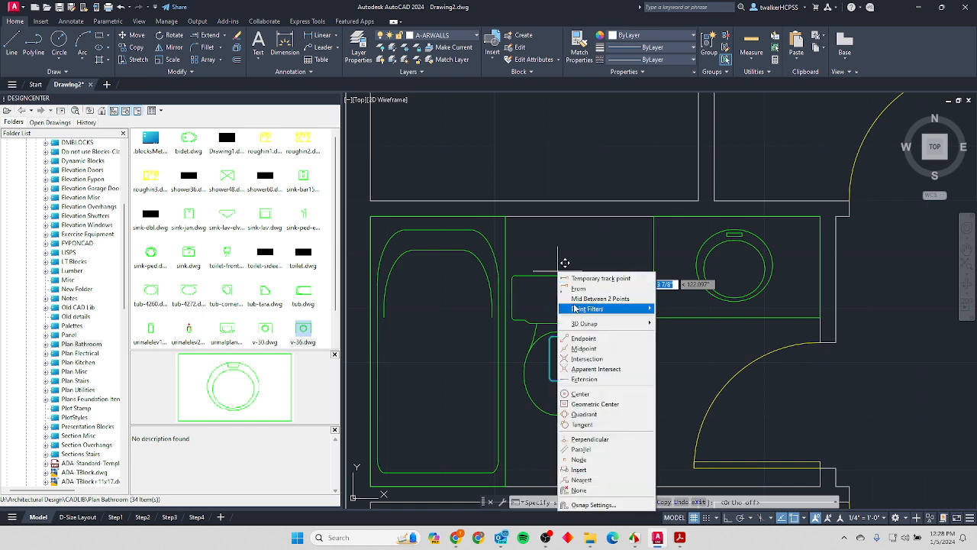
mouse_move(581, 307)
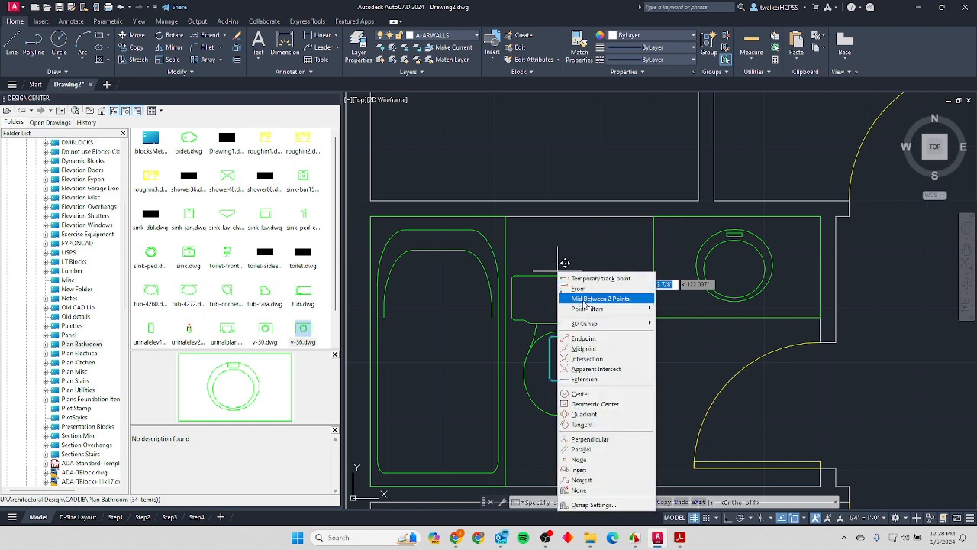
left_click(584, 300)
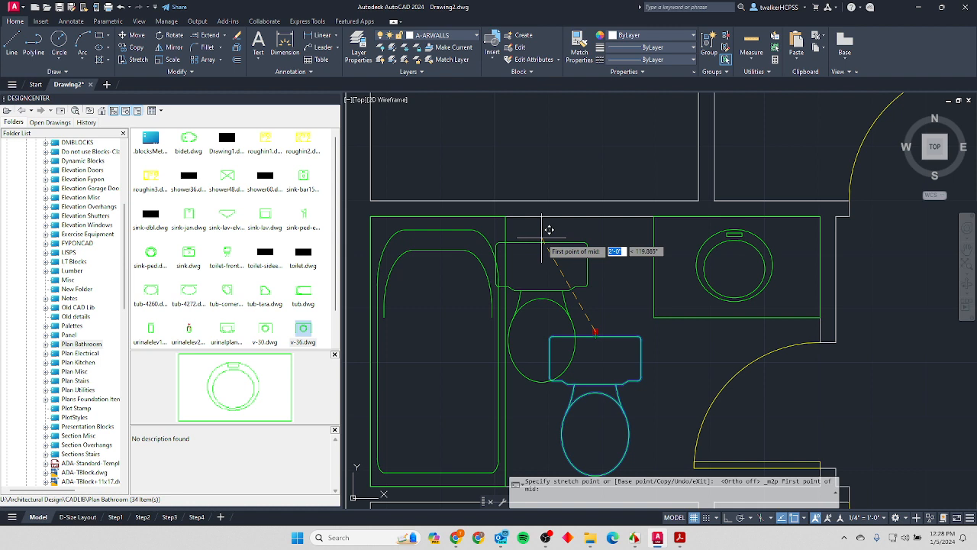
left_click(507, 215)
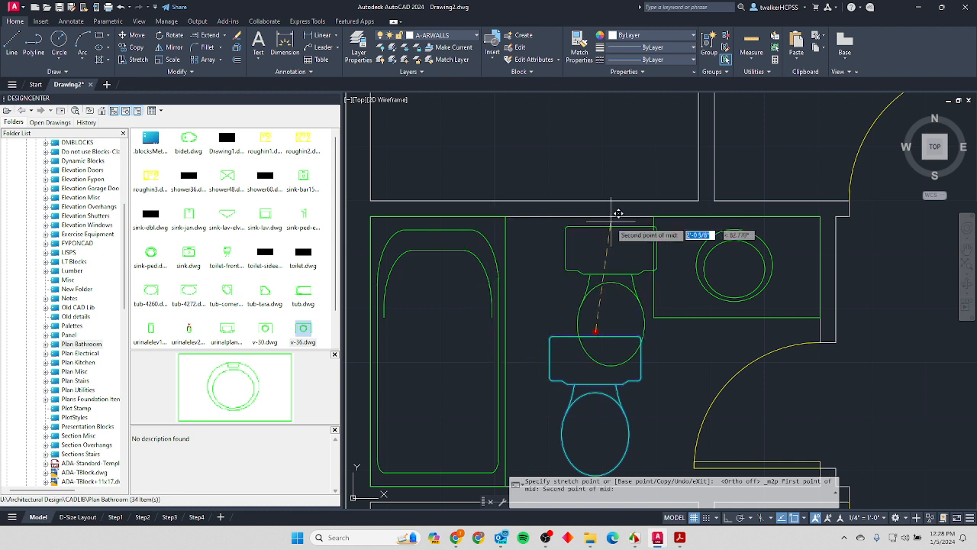
left_click(654, 216)
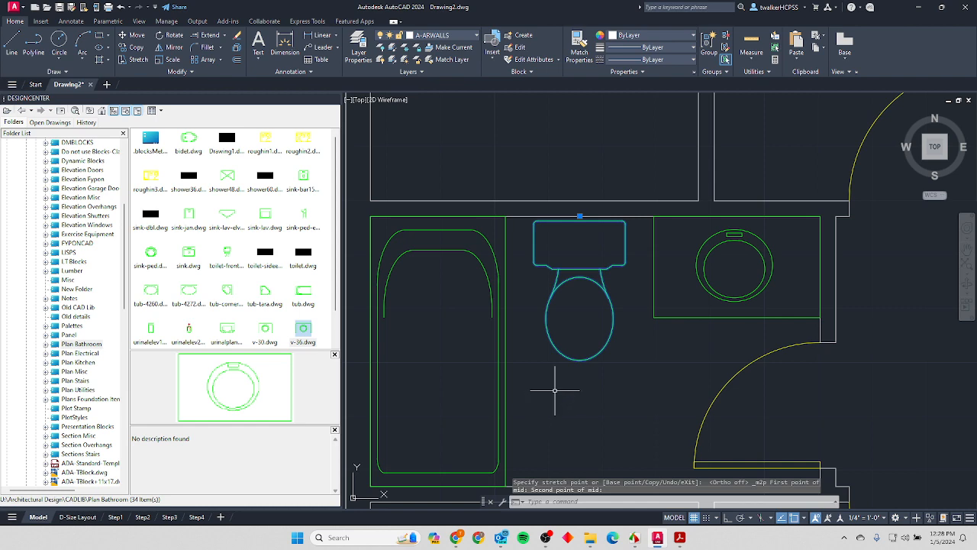
key("Escape")
key("Escape")
key("Escape")
Switch to the floor plan PDF and examine the toilet and pedestal sink layout in the small bathroom beside the sliding door.
scroll(613, 324, "down", 4)
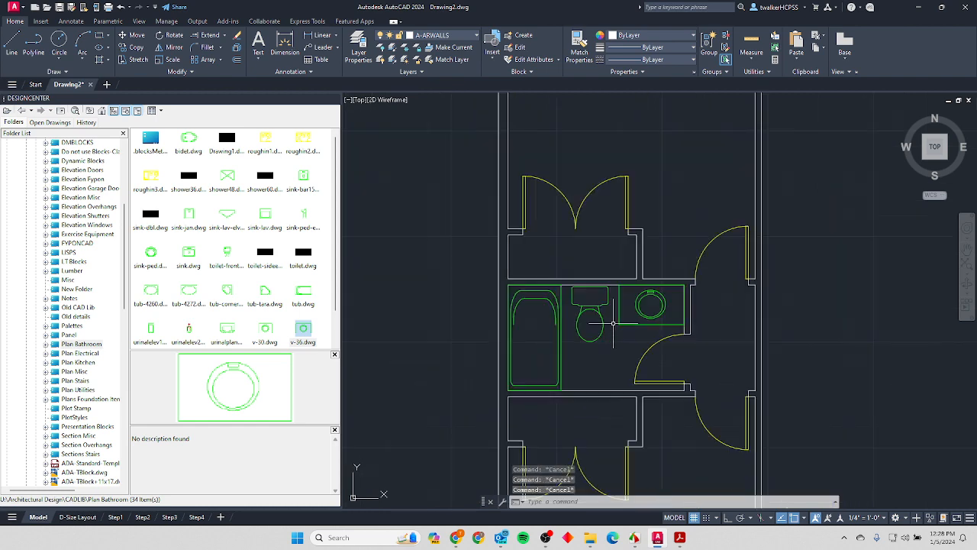
scroll(612, 323, "down", 3)
scroll(602, 329, "down", 2)
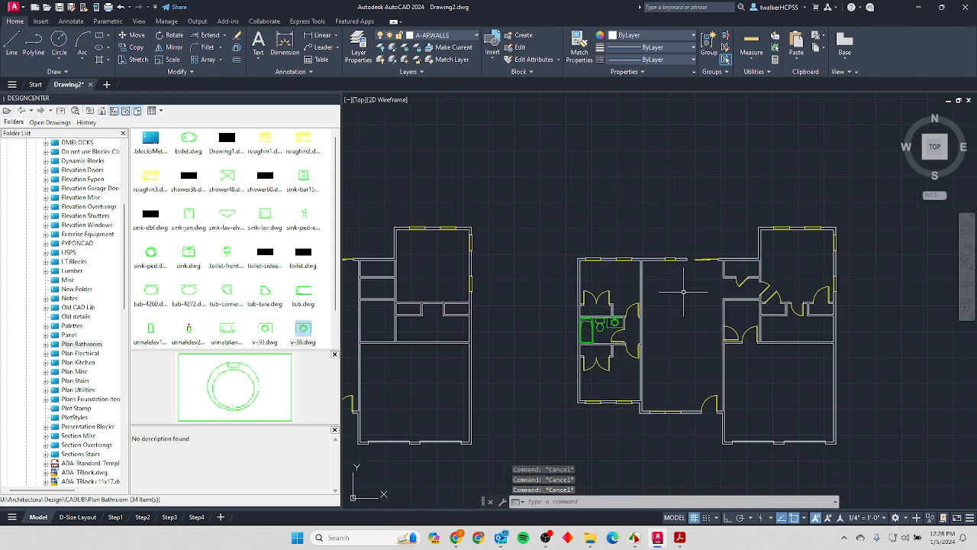
scroll(707, 273, "up", 5)
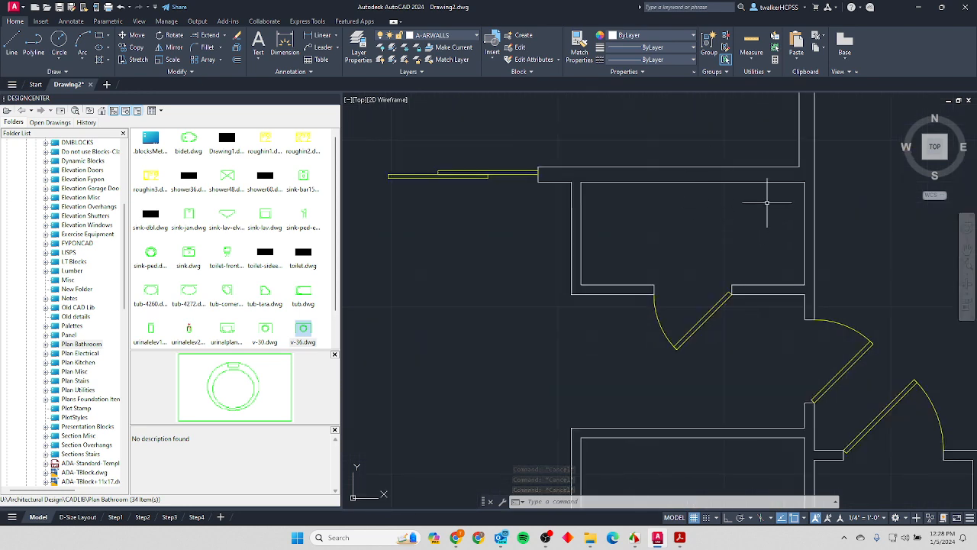
key("alt+Tab")
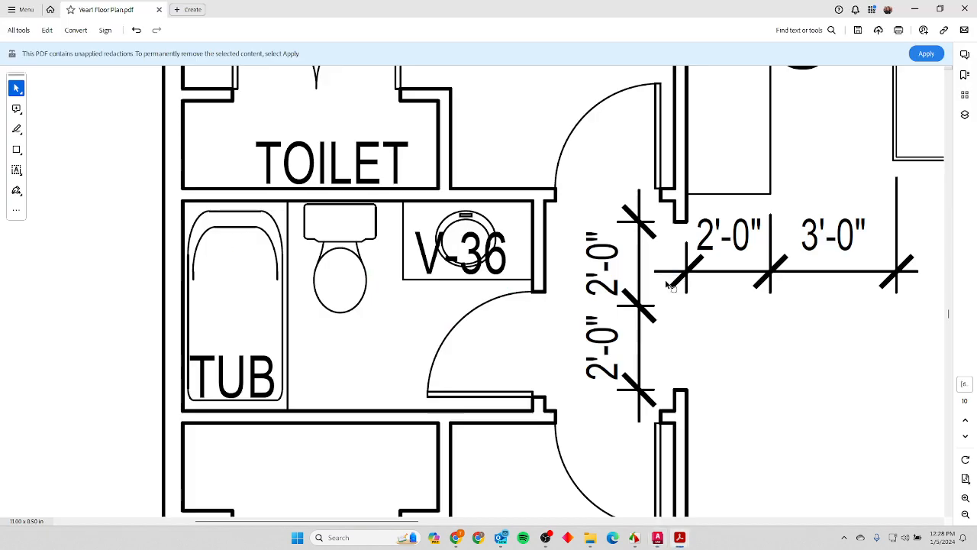
scroll(628, 243, "down", 1)
scroll(629, 242, "down", 4, "ctrl")
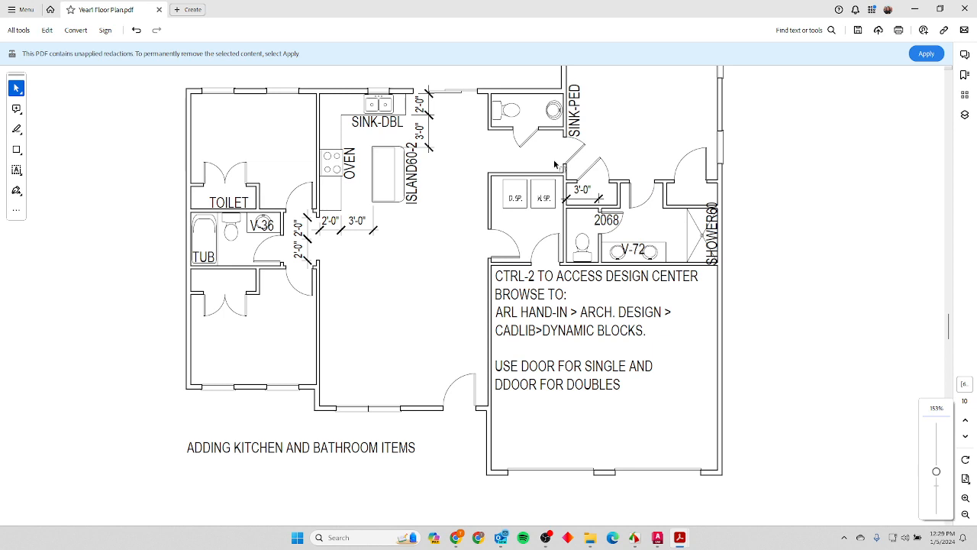
scroll(523, 89, "up", 5, "ctrl")
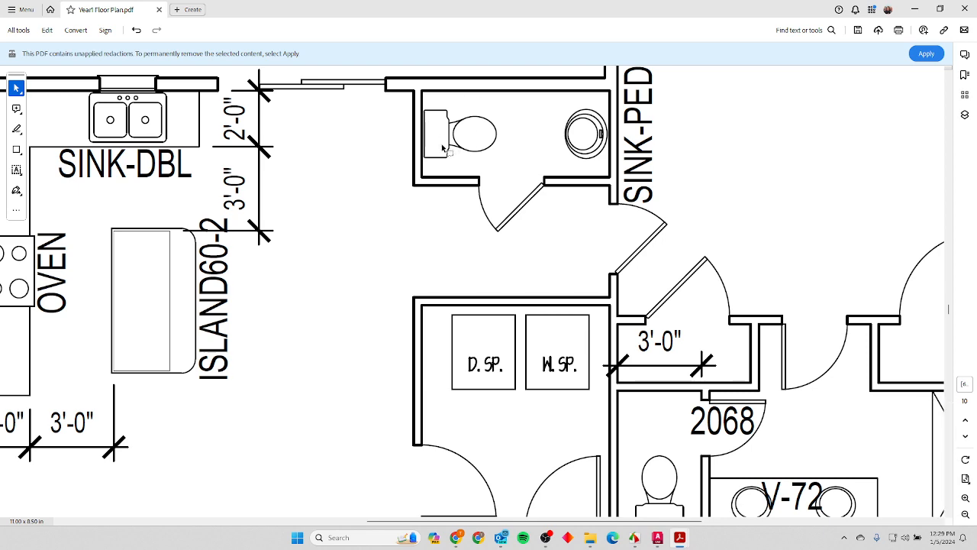
Back in AutoCAD, insert toilet.dwg at the midpoint of the small bathroom's west wall at default scale, rotated 90 degrees.
key("alt+Tab")
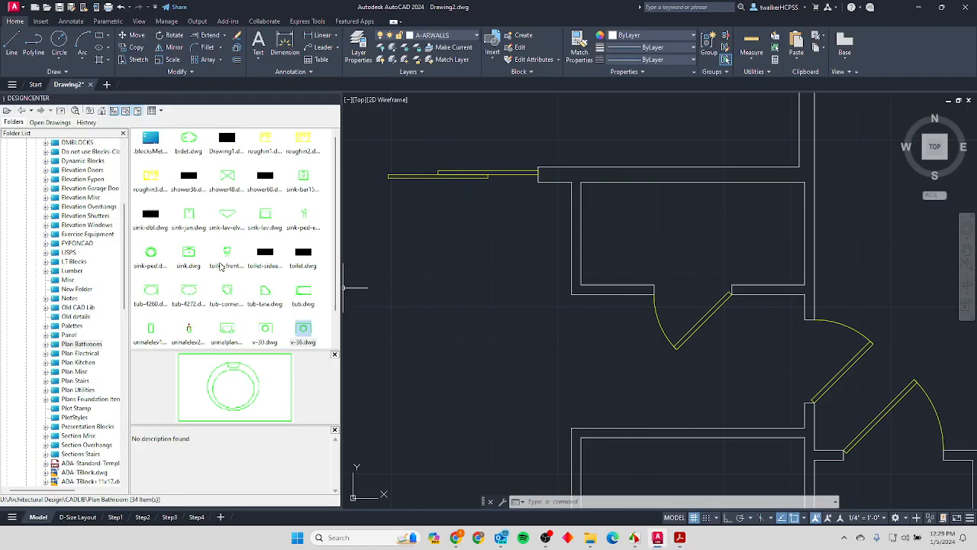
left_click_drag(295, 258, 321, 254)
left_click_drag(398, 239, 447, 260)
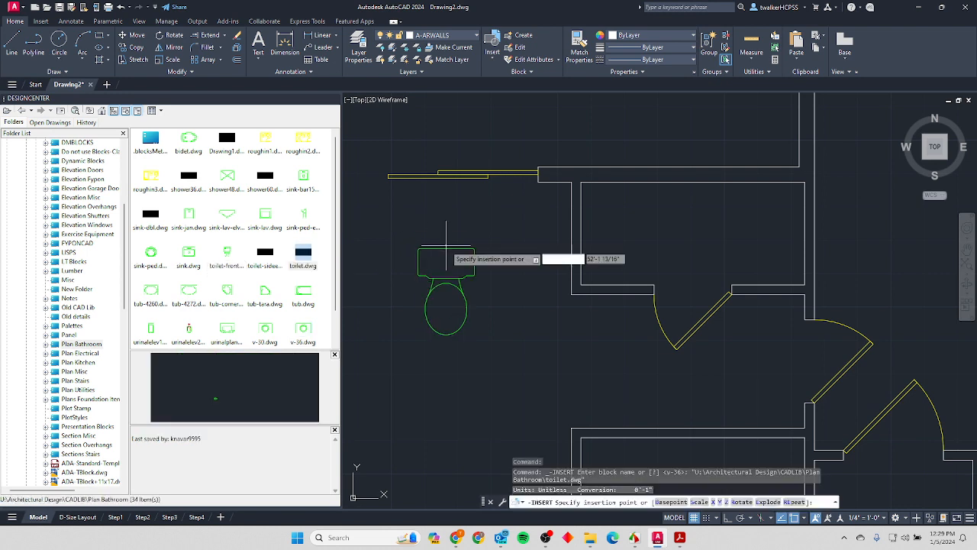
left_click(578, 234)
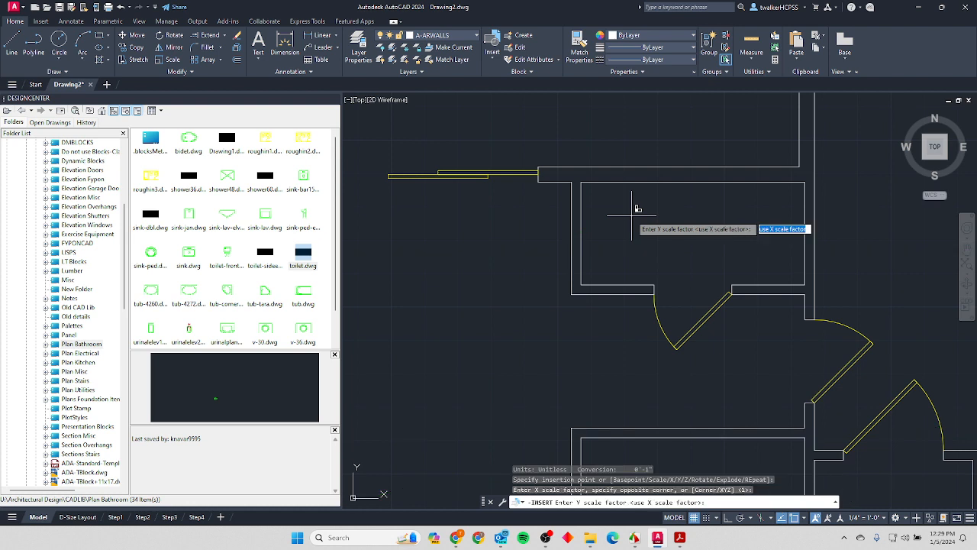
key("Return")
key("Return")
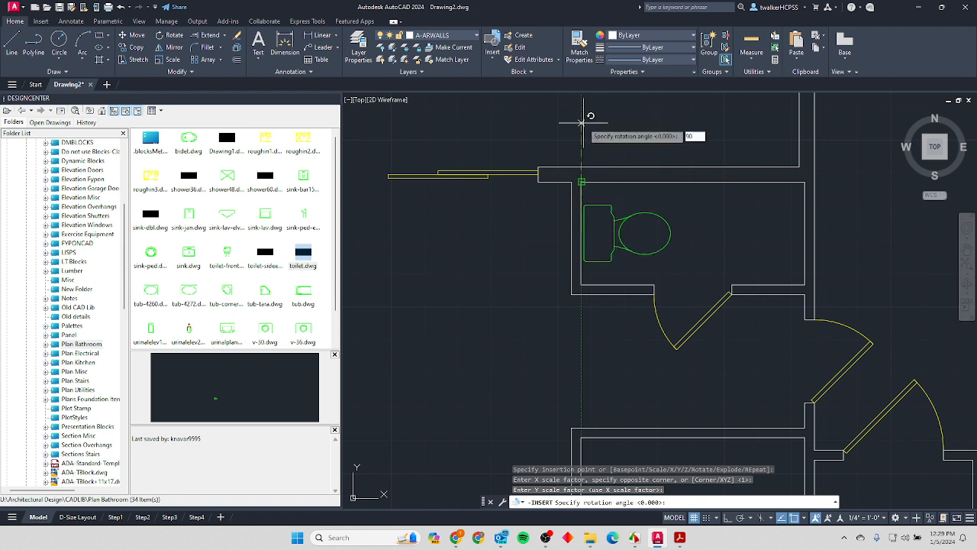
left_click(582, 122)
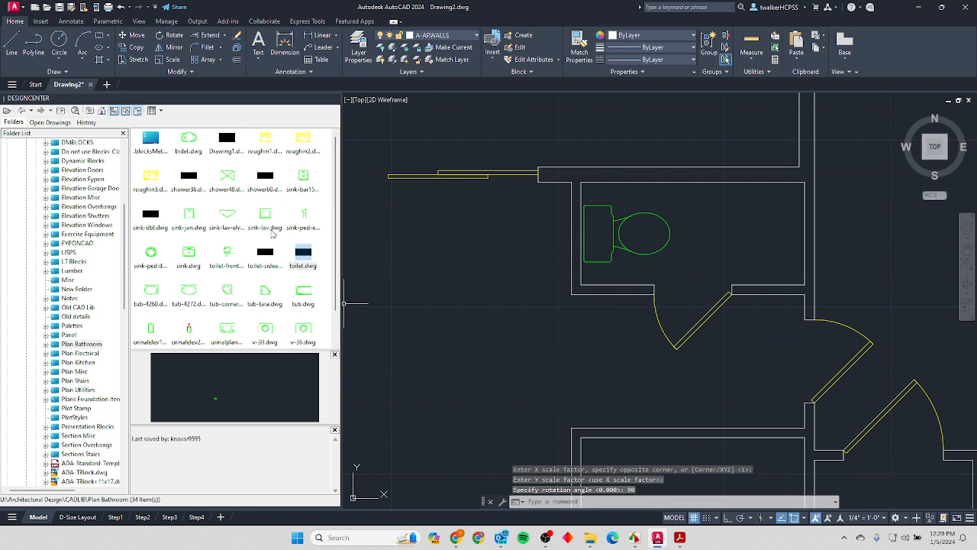
Insert the sink-ped block at the midpoint of the small bathroom's east wall, default scale, with its faucet side against the wall.
left_click(160, 254)
left_click_drag(402, 244, 804, 229)
key("Return")
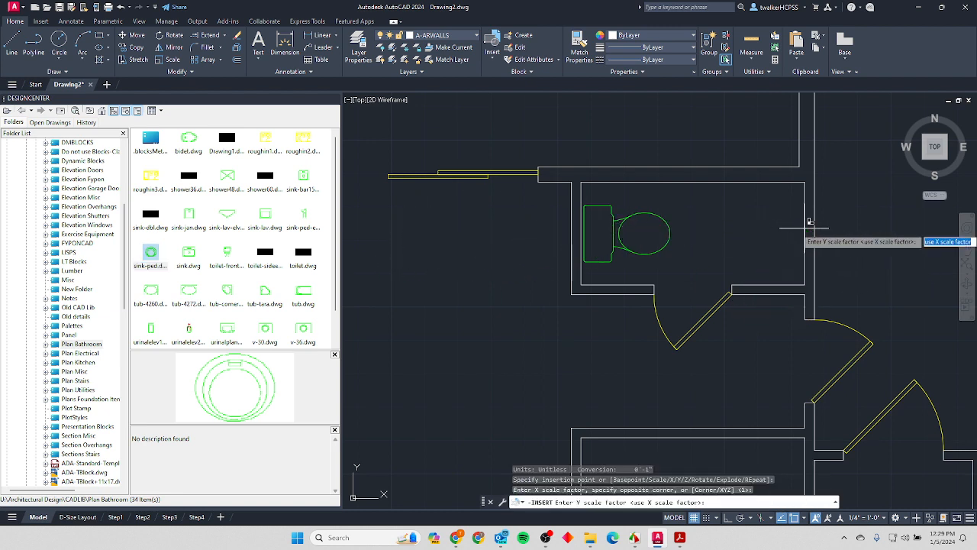
key("Return")
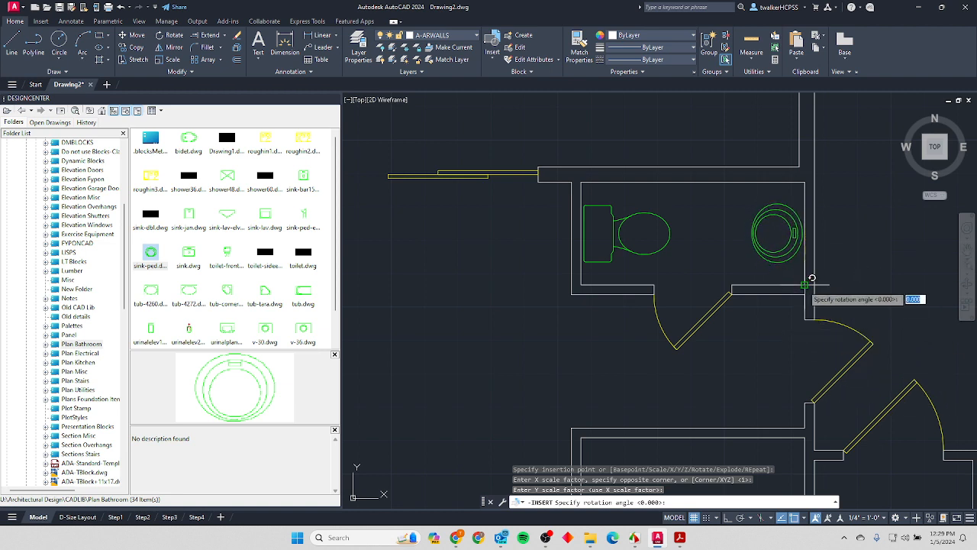
key("Return")
scroll(709, 353, "down", 5)
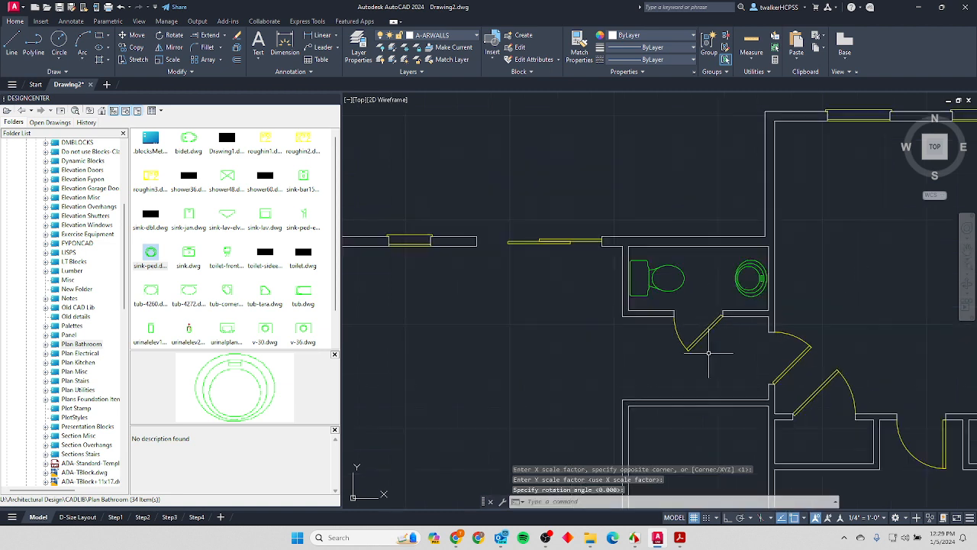
Examine the PDF's Step 6 page for the laundry spaces and the master bathroom's toilet partition, 2068 door and V-72 vanity.
key("alt+Tab")
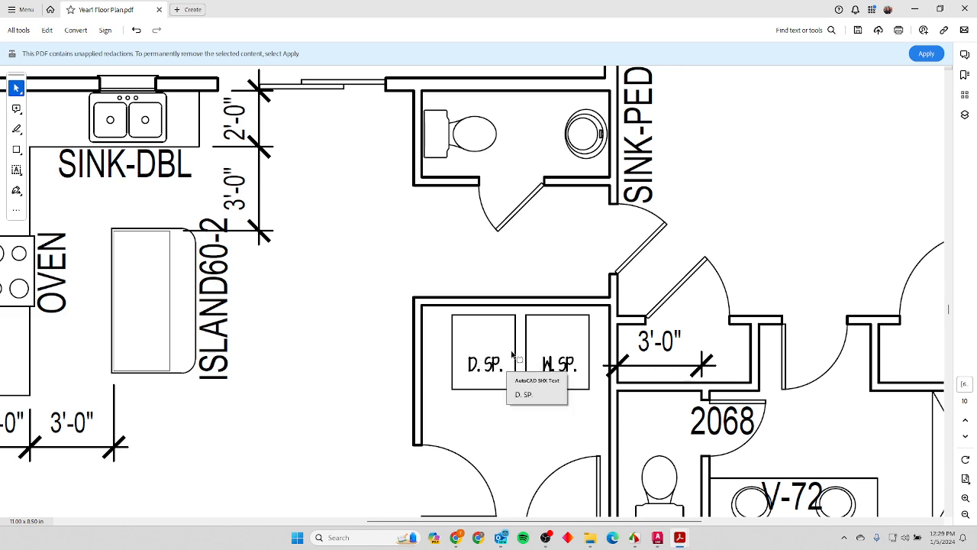
key("alt+Tab")
scroll(580, 352, "up", 5)
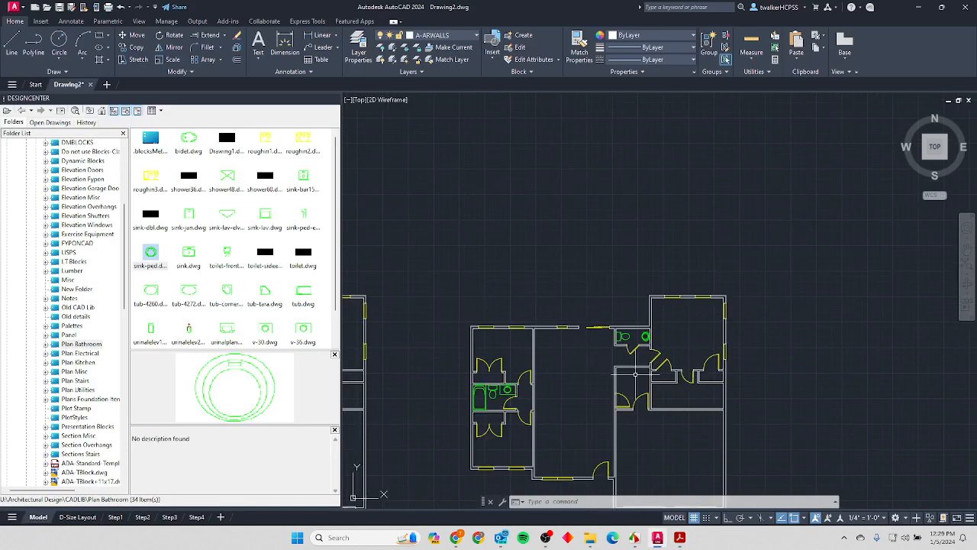
middle_click_drag(591, 391, 626, 305)
key("alt+Tab")
scroll(580, 347, "down", 4)
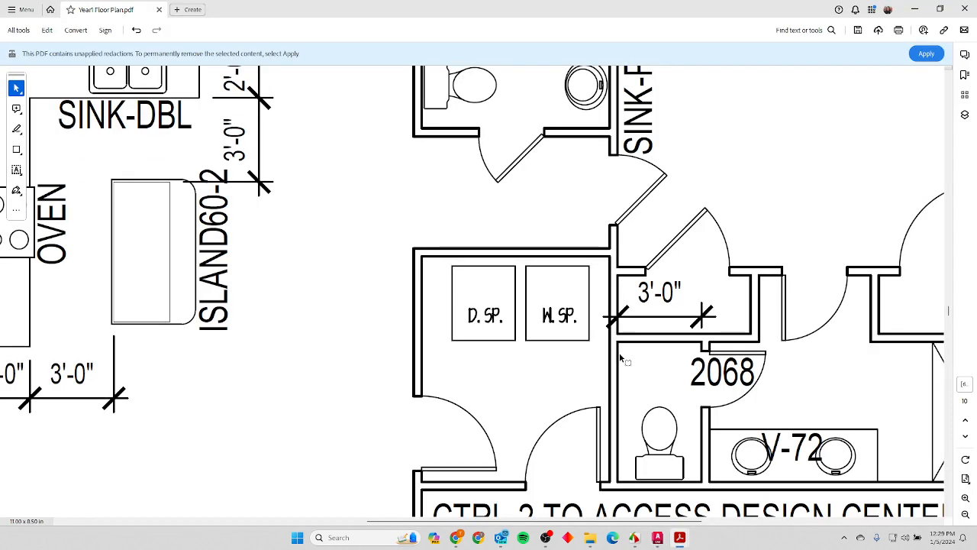
middle_click_drag(704, 357, 675, 348)
scroll(718, 374, "down", 8)
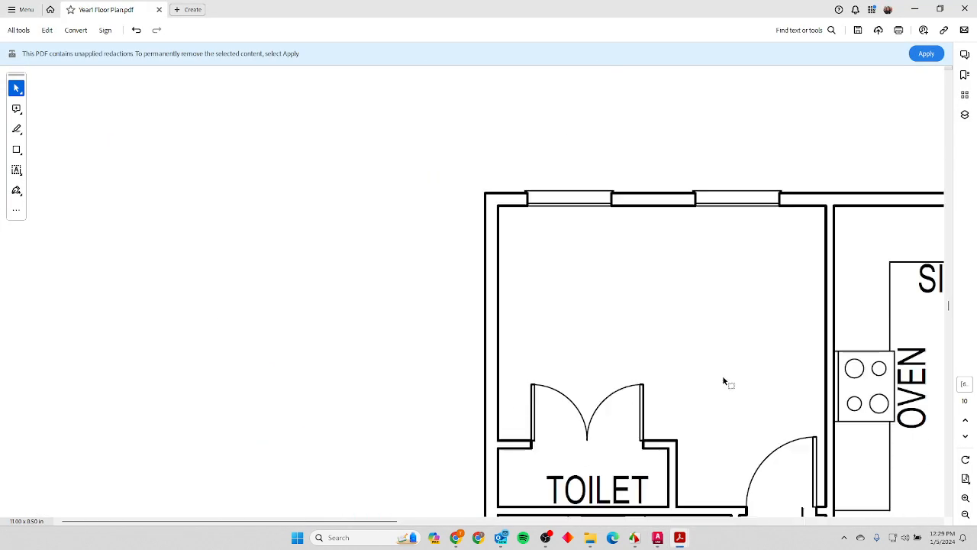
scroll(704, 360, "down", 3, "ctrl")
scroll(611, 371, "up", 6, "ctrl")
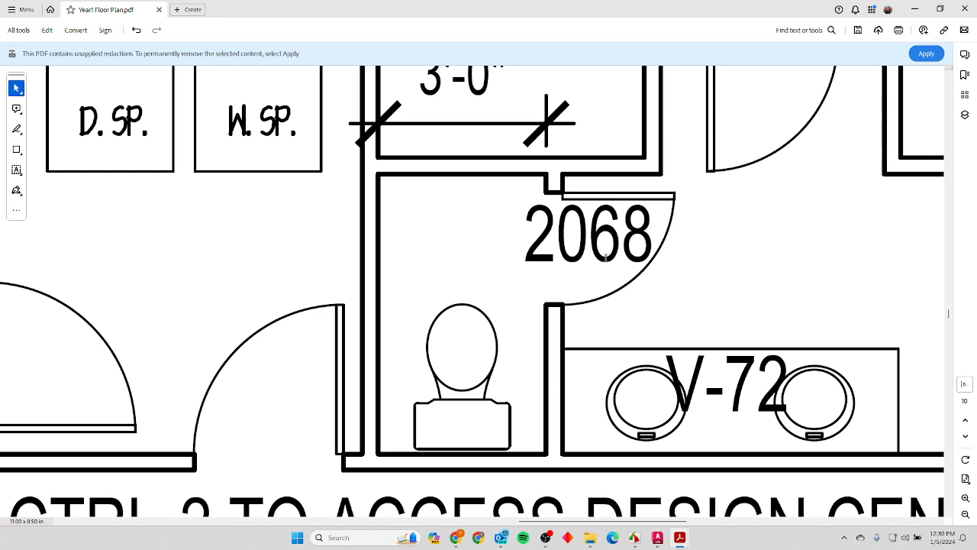
scroll(606, 256, "down", 6, "ctrl")
scroll(605, 262, "up", 1)
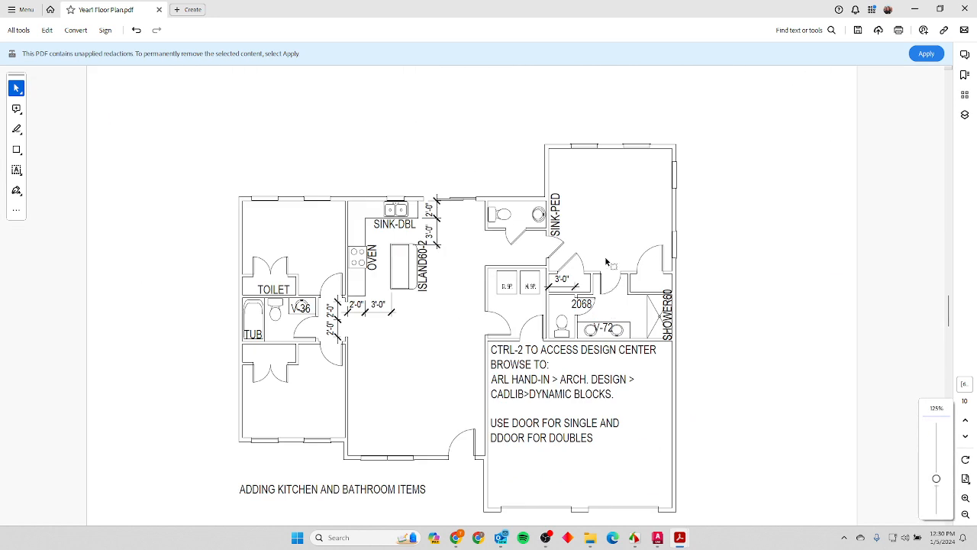
scroll(605, 261, "up", 1)
scroll(606, 262, "down", 2, "ctrl")
scroll(605, 262, "up", 10)
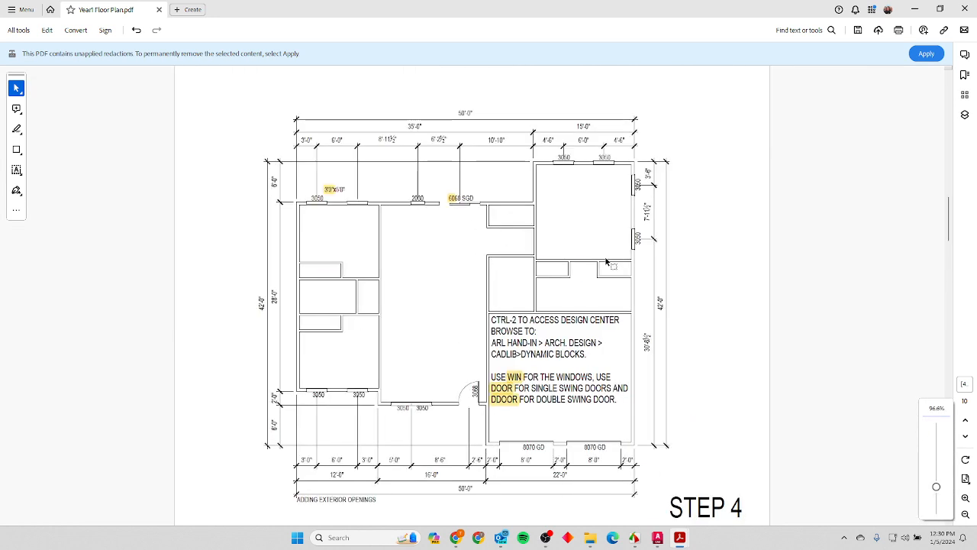
scroll(606, 261, "down", 1)
scroll(534, 302, "down", 1)
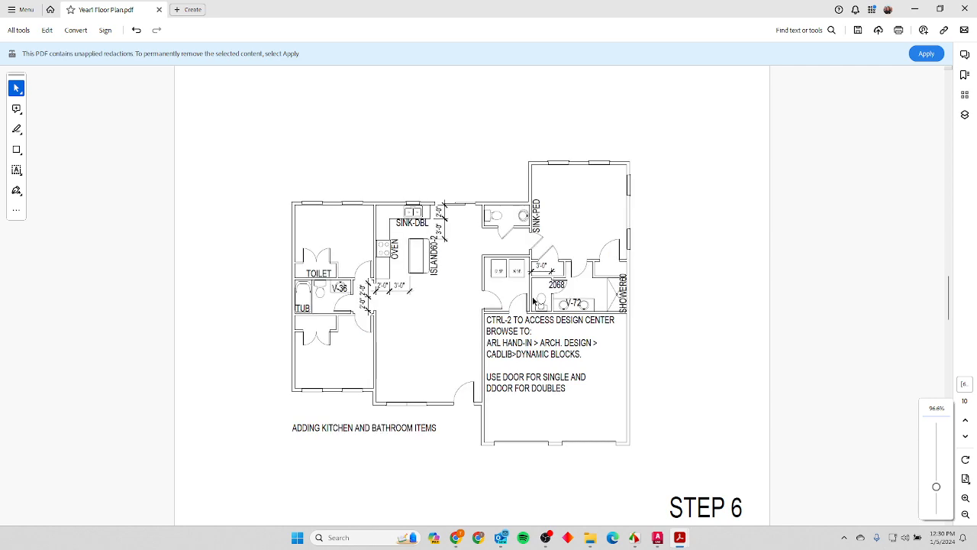
scroll(553, 302, "up", 4, "ctrl")
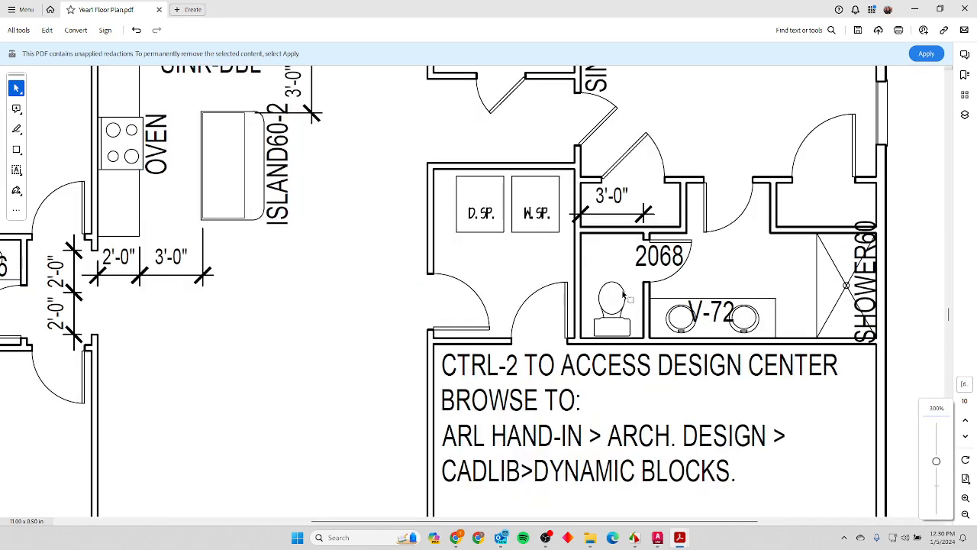
scroll(623, 295, "up", 3, "ctrl")
scroll(649, 301, "down", 2, "ctrl")
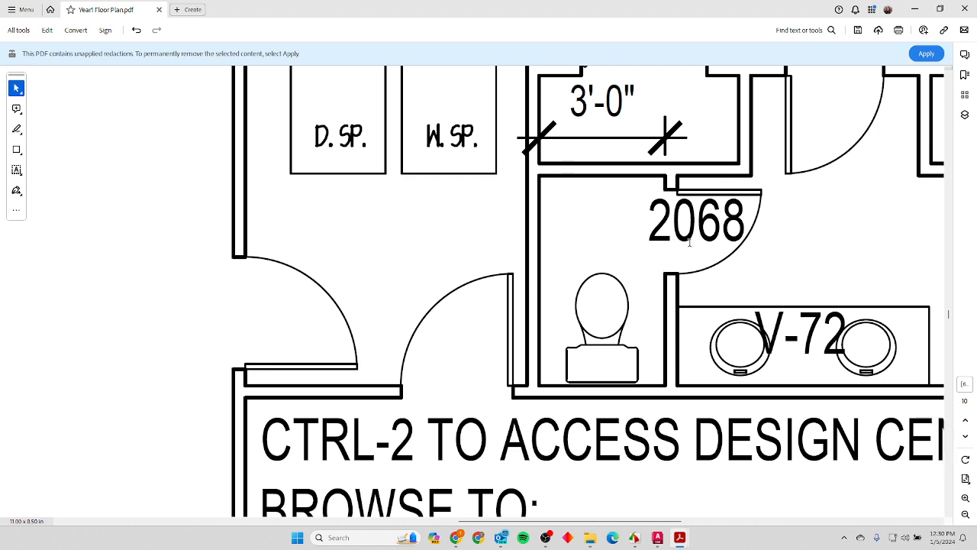
In AutoCAD, offset the master bathroom's inner west wall line 3' to the east.
key("alt+Tab")
scroll(512, 321, "down", 2)
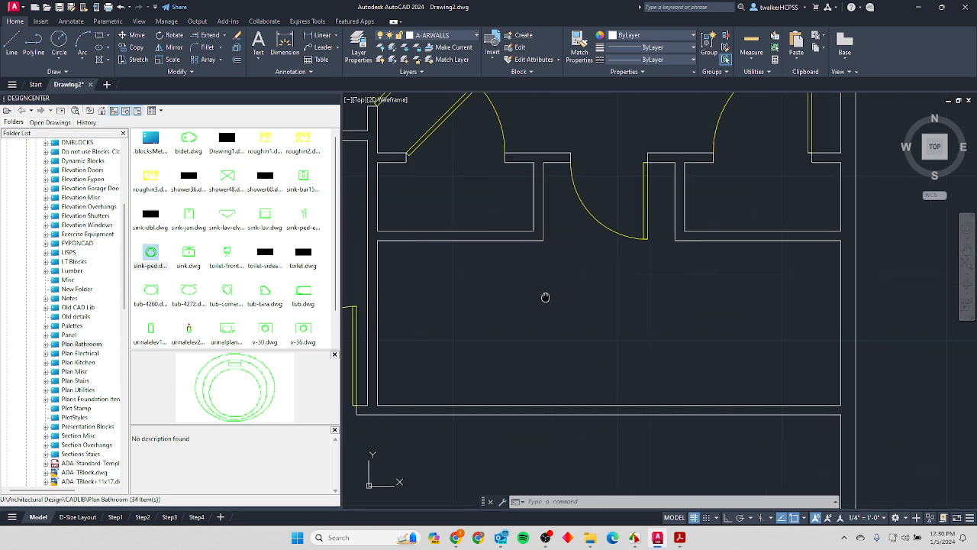
type("o")
key("Return")
type("3'")
key("Return")
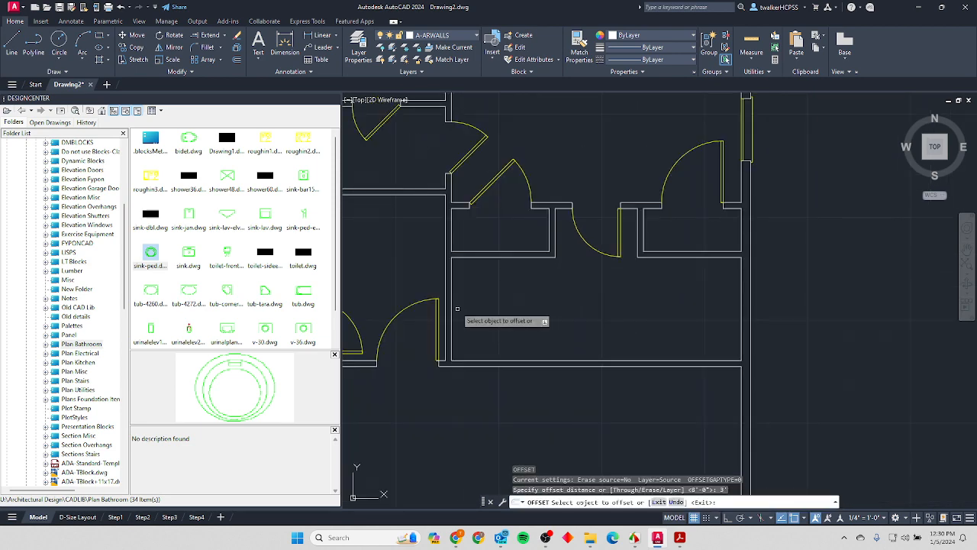
left_click(451, 283)
left_click(470, 282)
key("Return")
Offset the new partition line 3.5" to the east to give the toilet compartment wall its thickness.
key("Return")
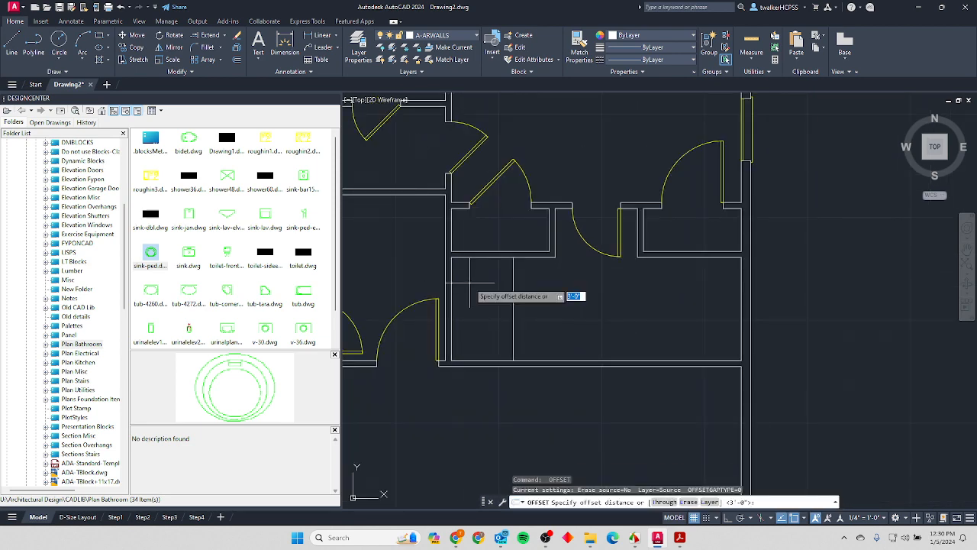
type("3.5")
key("Return")
left_click(512, 283)
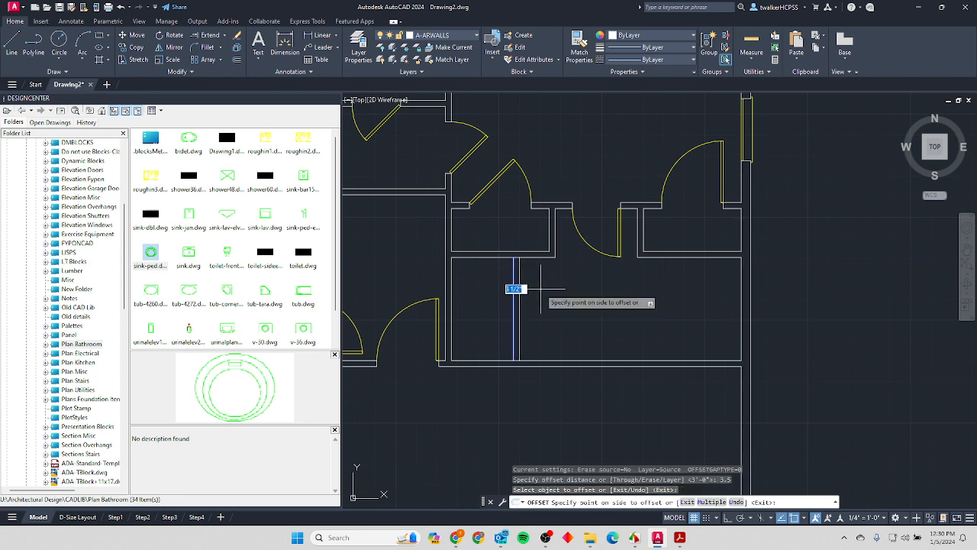
left_click(524, 284)
scroll(525, 284, "up", 4)
key("Return")
Trim the north and south wall lines between the two partition lines to open both wall junctions.
scroll(524, 283, "down", 4)
type("tr")
key("Return")
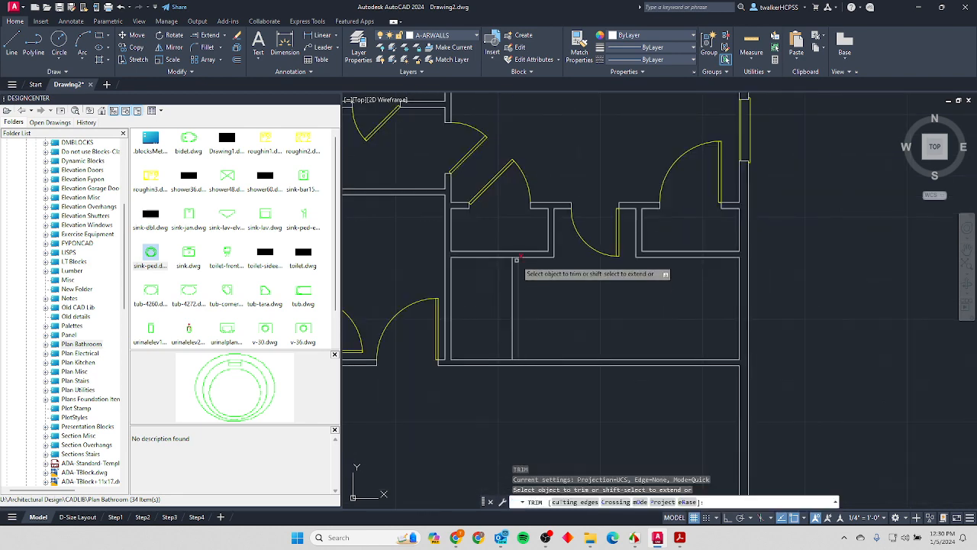
left_click(515, 257)
left_click(515, 359)
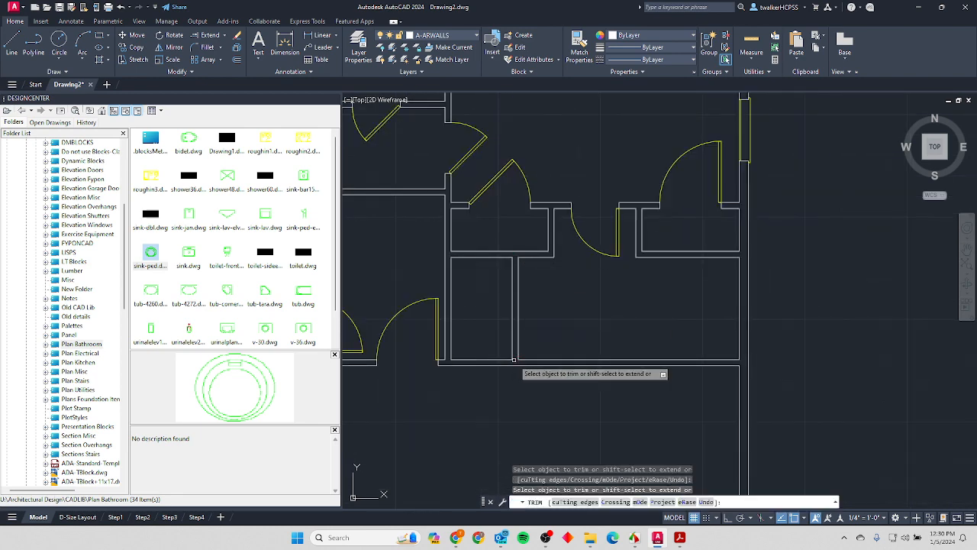
key("Return")
key("Escape")
key("Escape")
key("Escape")
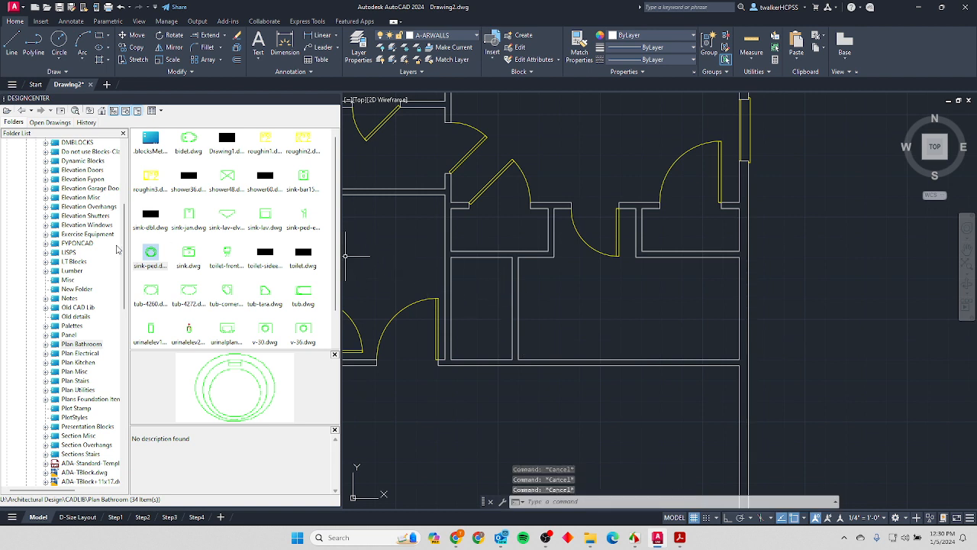
Insert the door block from CADLIB's Dynamic Blocks folder at the north end of the toilet partition's east face, using the default rotation.
scroll(72, 286, "up", 1)
left_click(81, 188)
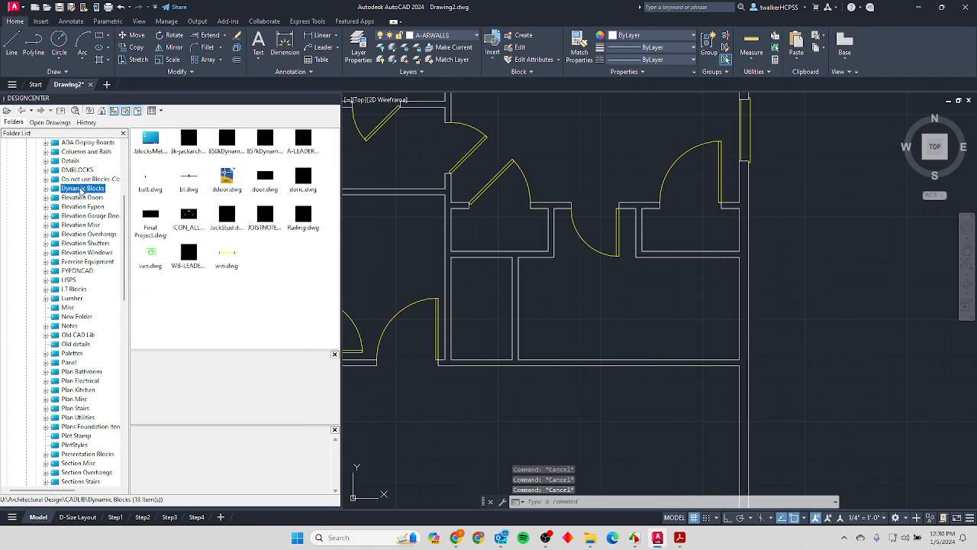
left_click(265, 178)
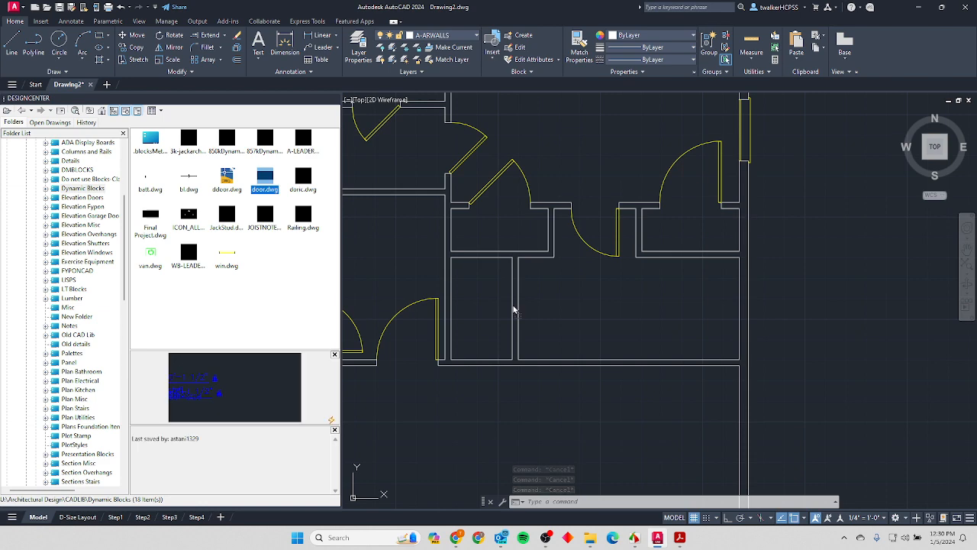
left_click_drag(557, 290, 556, 295)
scroll(534, 279, "up", 4)
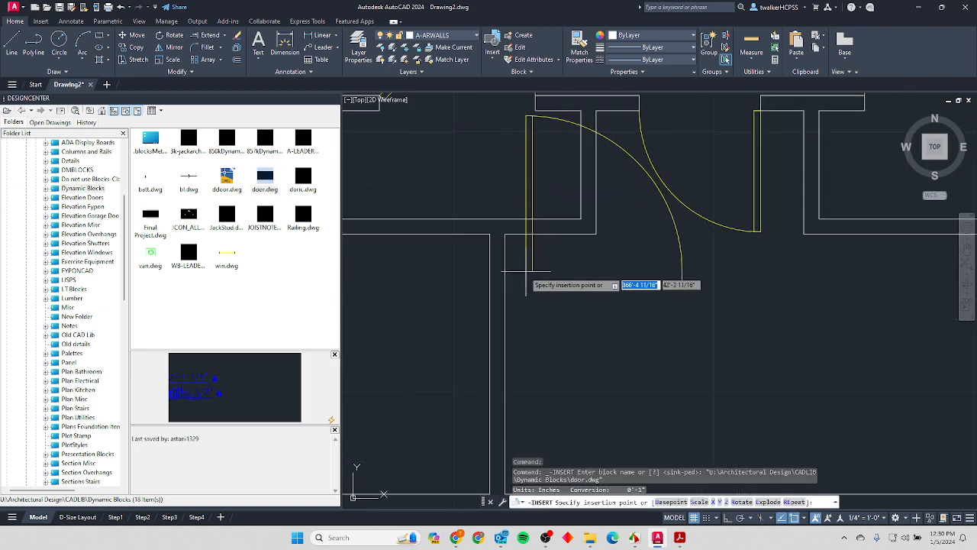
left_click(505, 235)
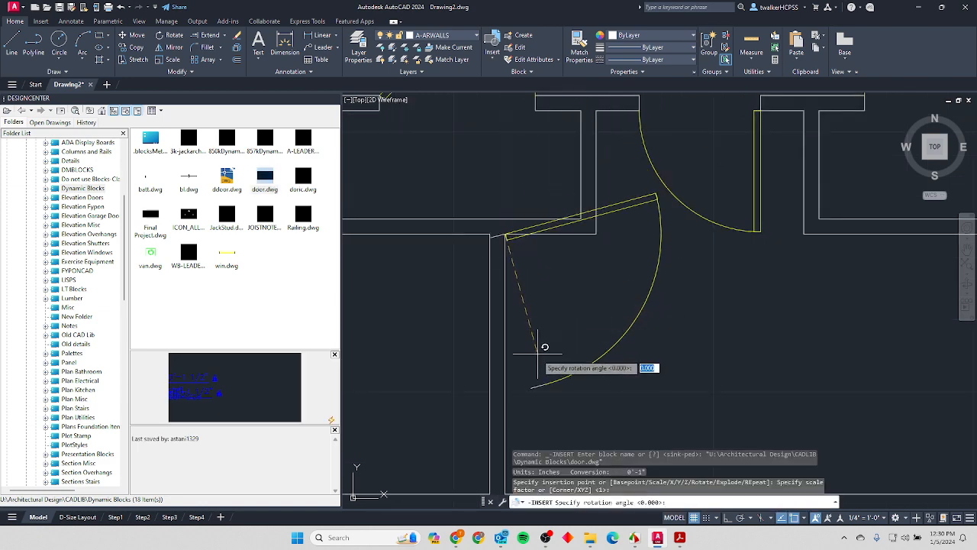
key("Return")
key("Return")
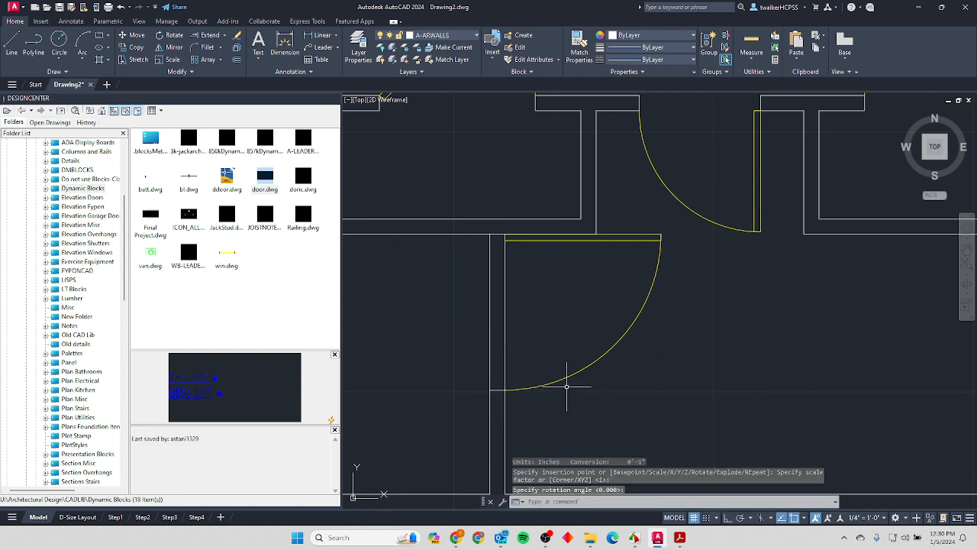
key("Return")
Move the new door 4" south along the toilet partition with Ortho on.
left_click(534, 388)
type("m")
key("Return")
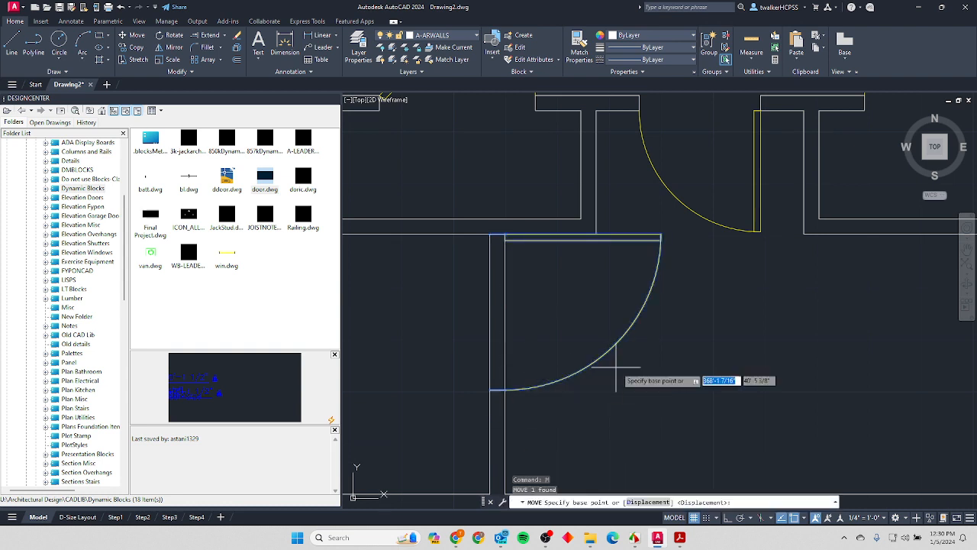
left_click(617, 367)
key("F8")
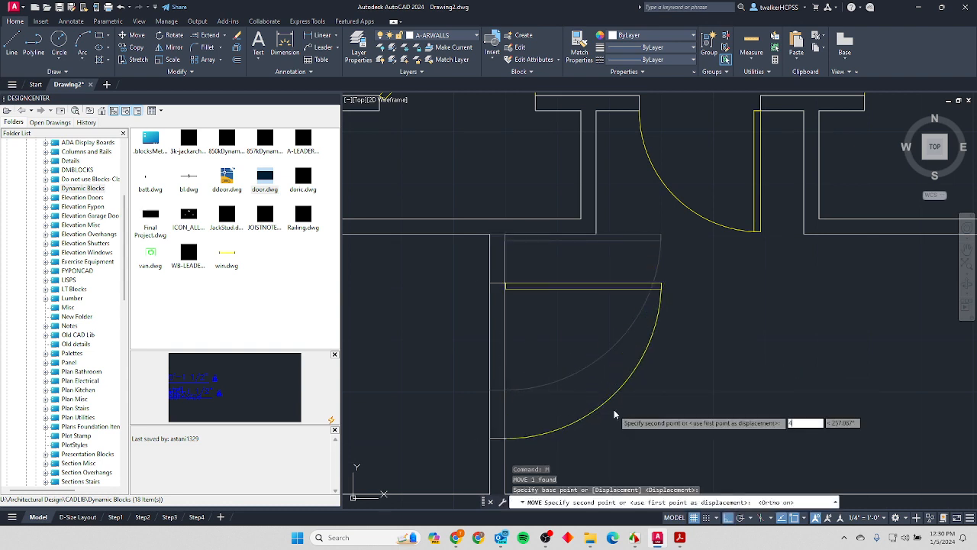
key("Return")
Set the toilet compartment door's width to 2'-0" and check it against the 2068 door in the PDF.
left_click(580, 256)
left_click(540, 390)
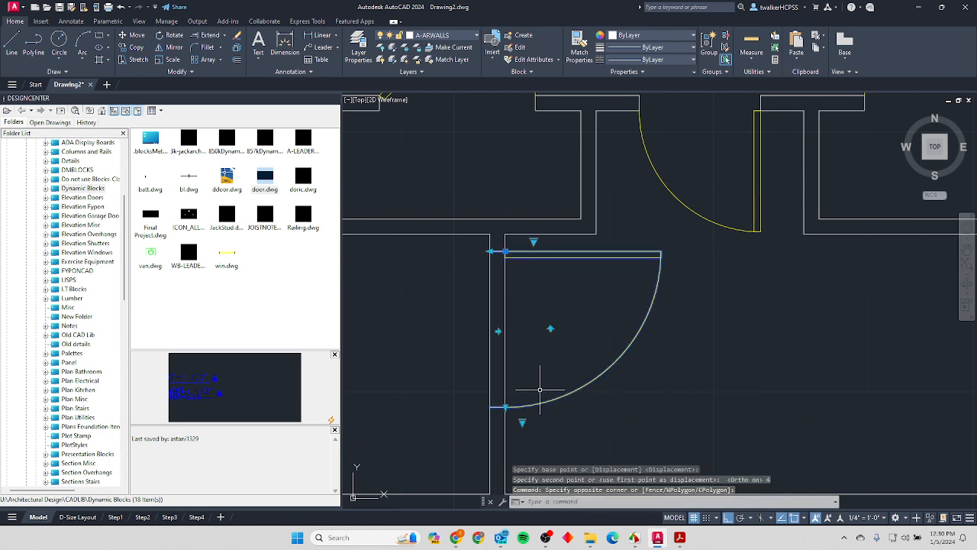
left_click(521, 420)
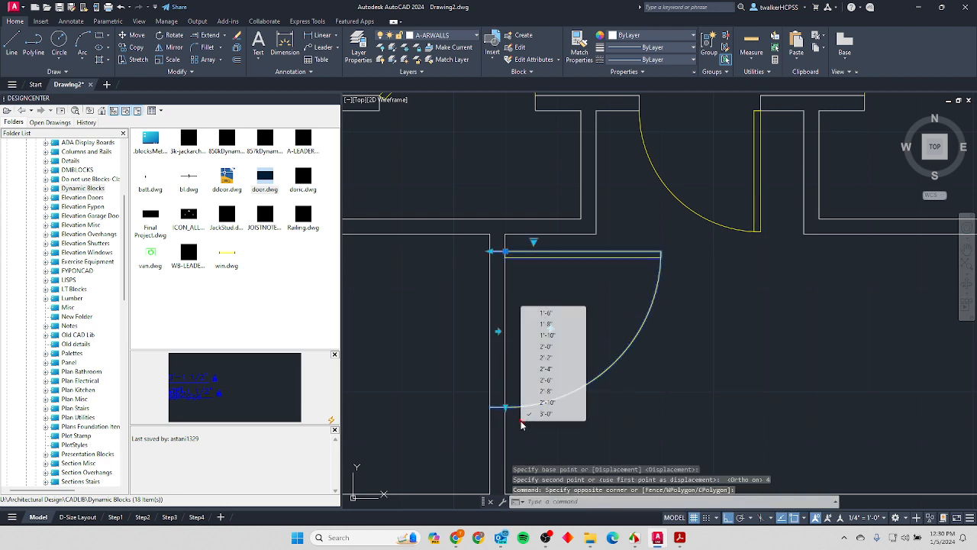
left_click(547, 348)
key("alt+Tab")
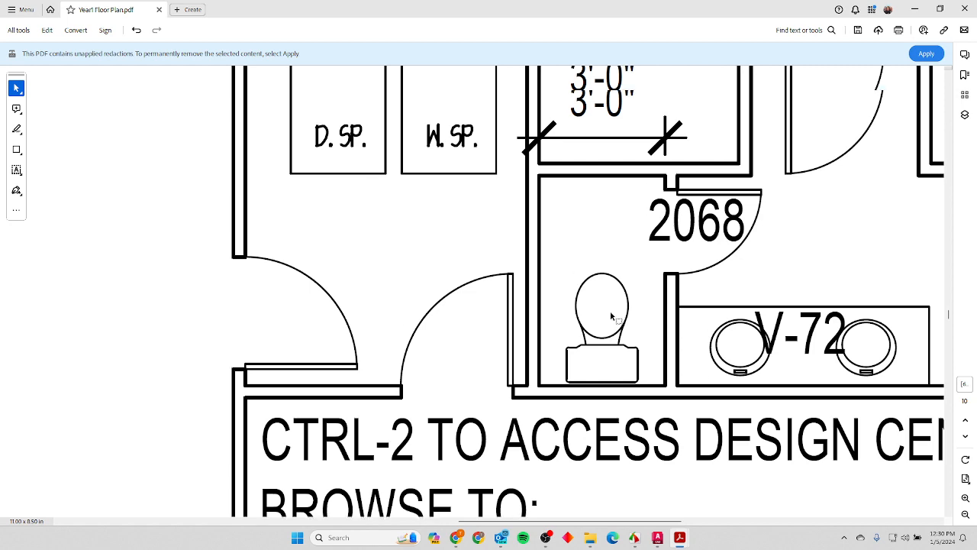
key("alt+Tab")
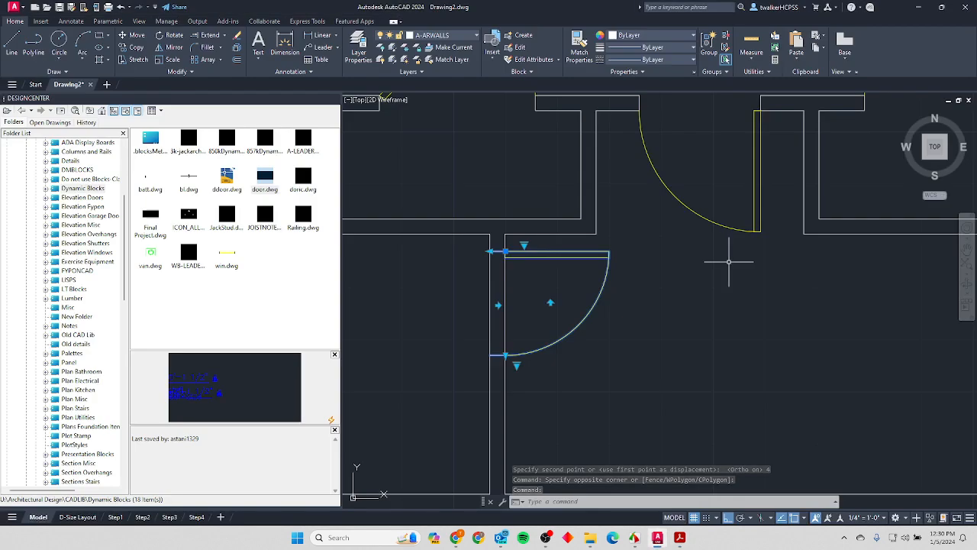
Trim both toilet partition lines inside the 2068 door to open the doorway.
key("Escape")
key("Escape")
type("tr")
key("Return")
left_click_drag(522, 302, 445, 306)
key("Return")
scroll(508, 282, "down", 4)
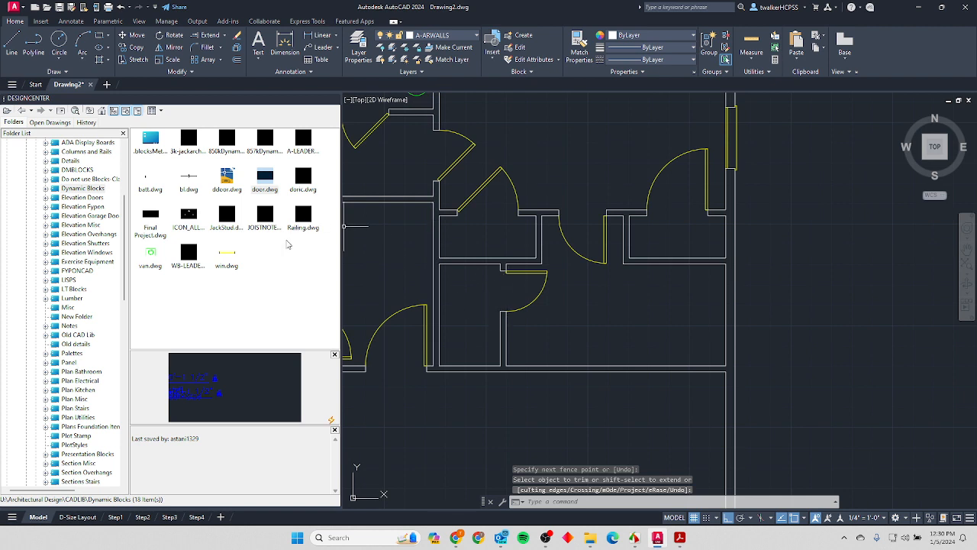
Insert the toilet block from the Plan Bathroom folder against the toilet compartment's south wall at default scale and rotation.
scroll(54, 413, "down", 1)
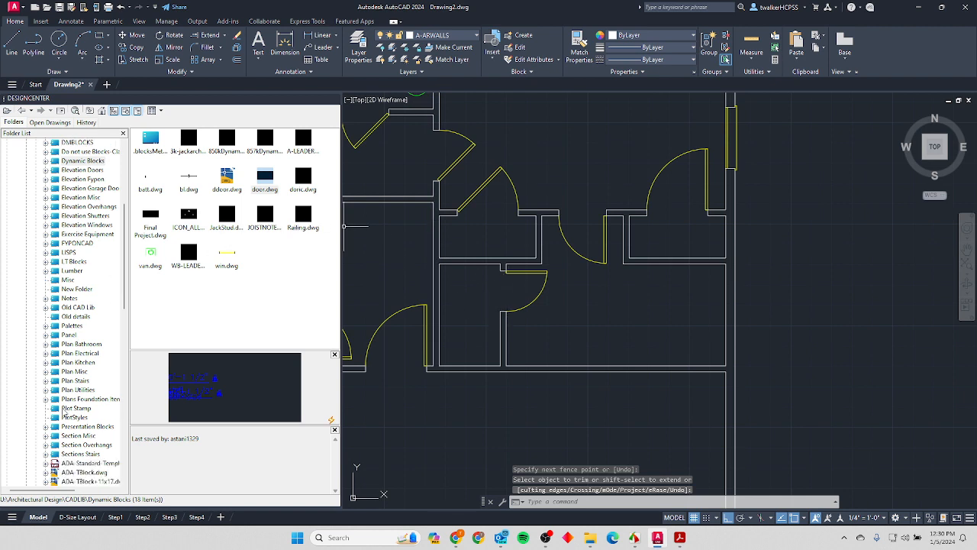
left_click(79, 344)
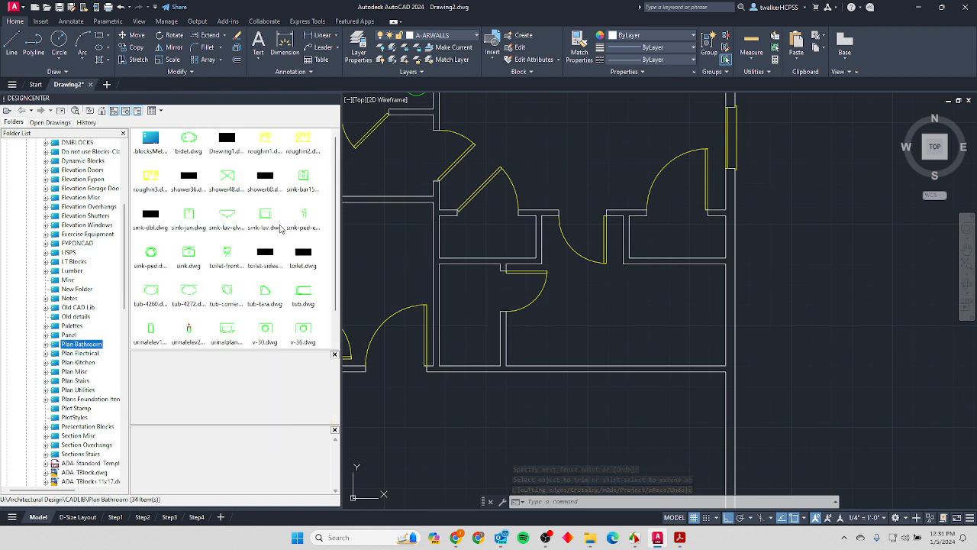
mouse_move(303, 256)
left_mouse_down()
mouse_move(439, 248)
mouse_move(463, 305)
mouse_move(464, 382)
mouse_move(464, 362)
left_mouse_up()
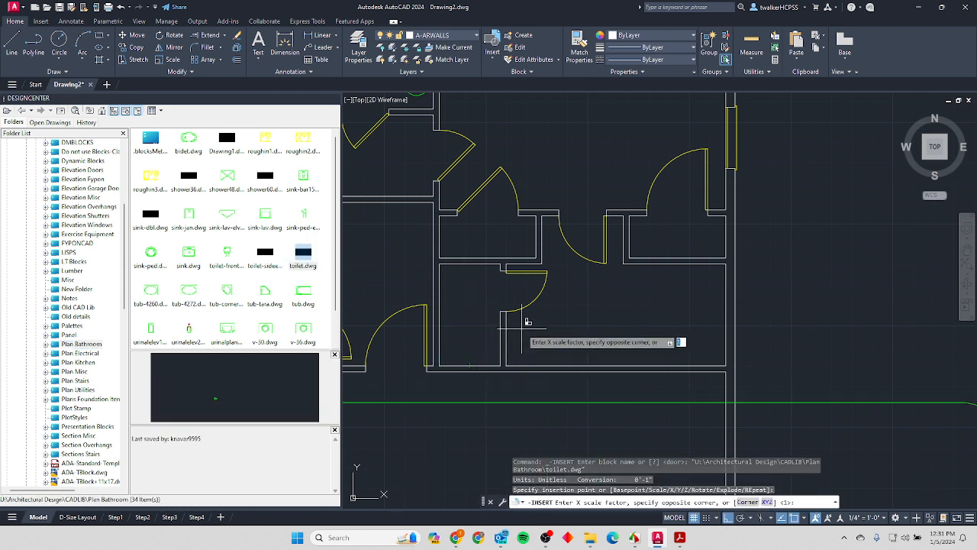
key("Return")
key("Return")
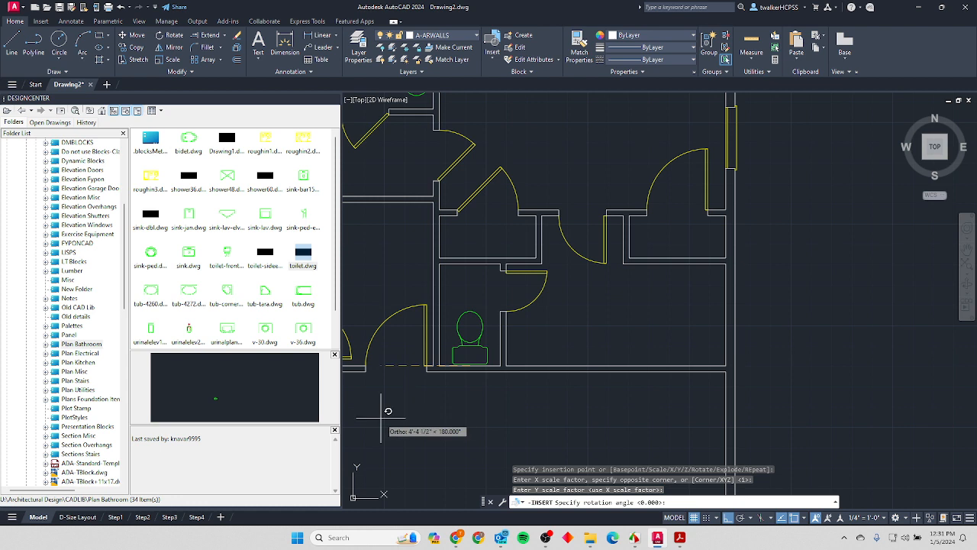
key("Return")
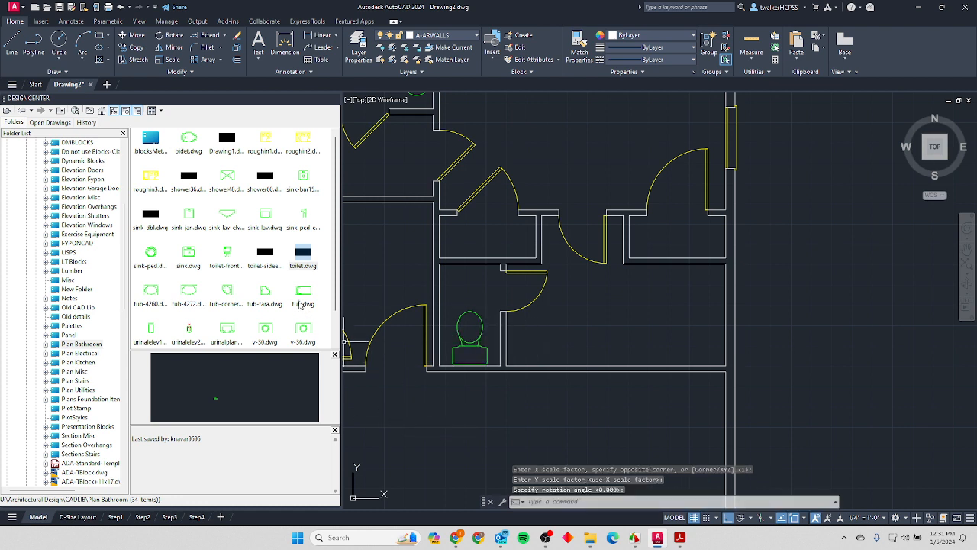
Insert the v-72 vanity block in the master bathroom at default scale, rotated 180°.
scroll(297, 303, "down", 1)
left_click(265, 334)
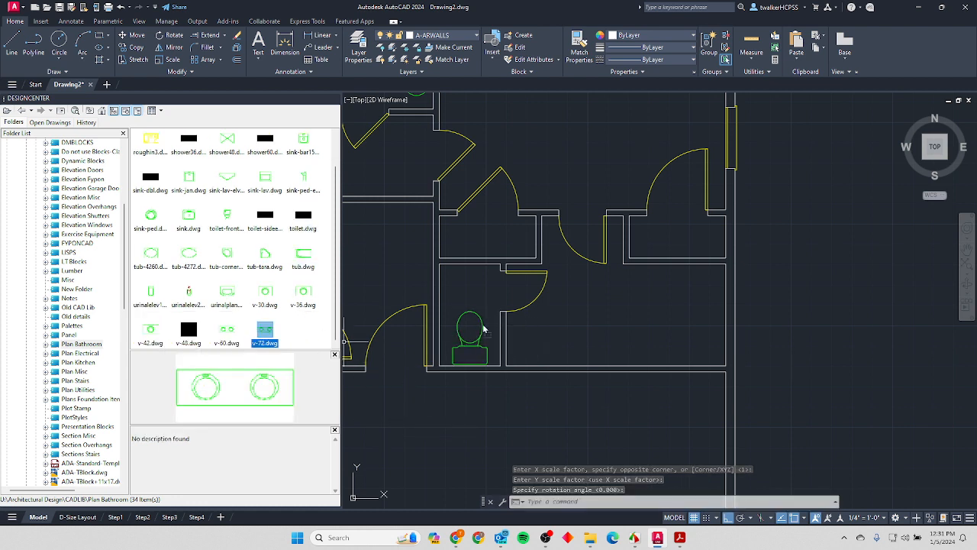
left_click_drag(265, 334, 541, 344)
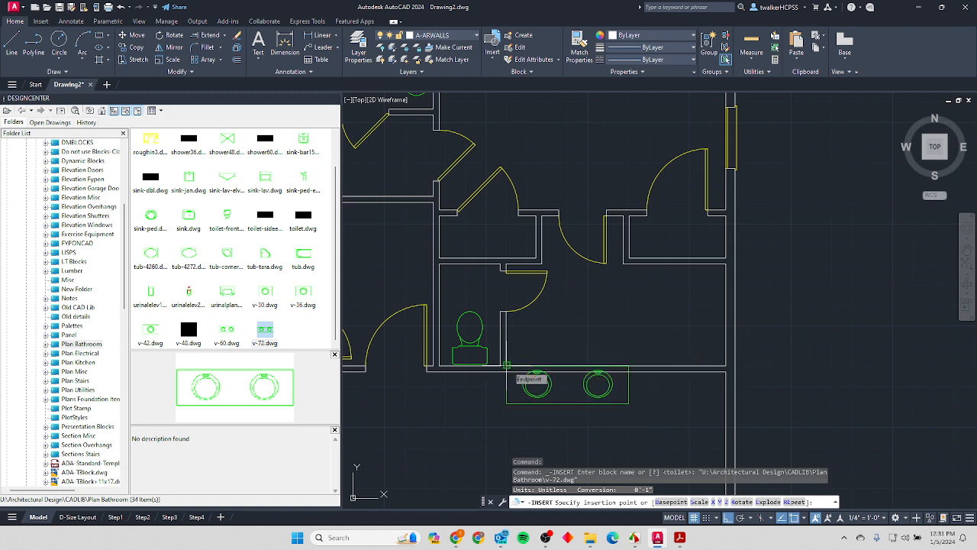
left_click(615, 316)
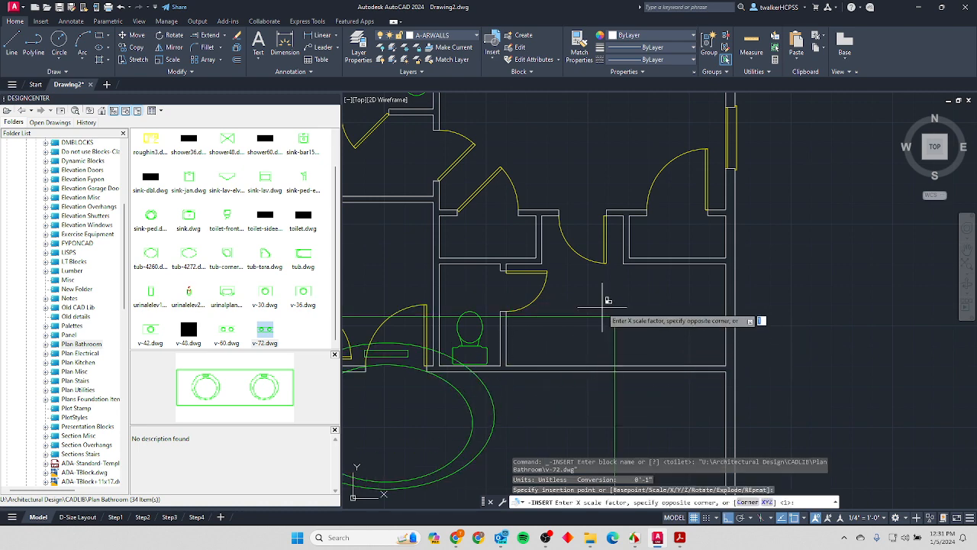
key("Return")
key("Return")
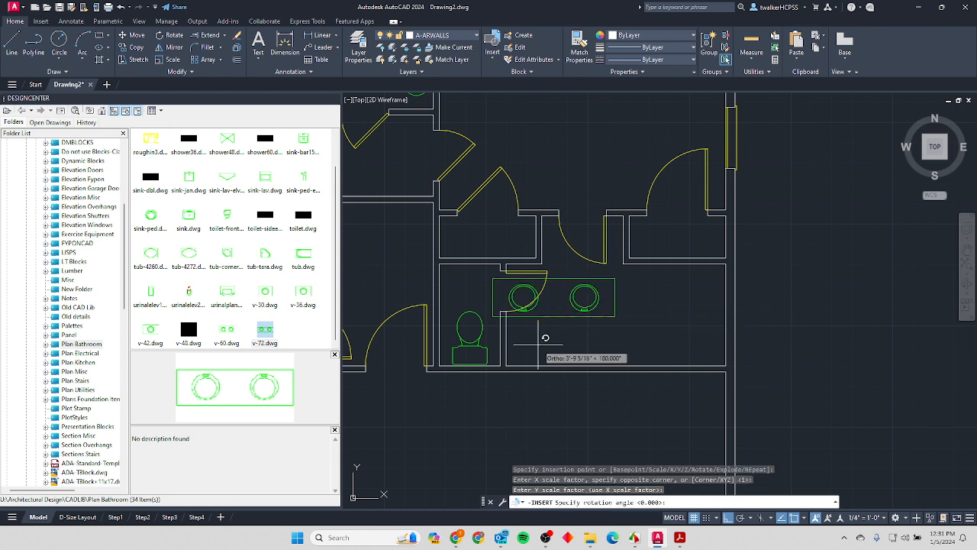
left_click(543, 352)
Move the vanity by its southwest corner to the corner where the toilet partition meets the south wall.
type("m")
key("Return")
left_click(551, 316)
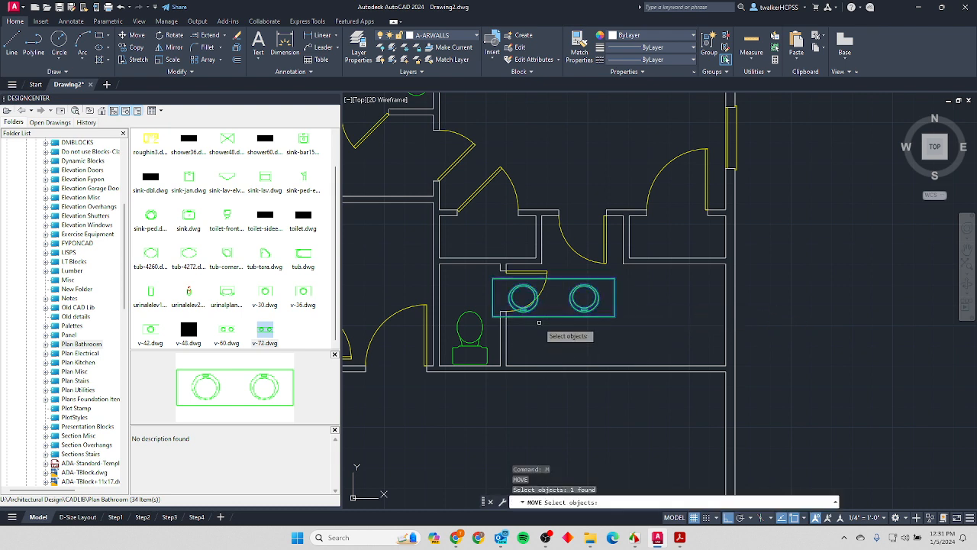
key("Return")
left_click(493, 317)
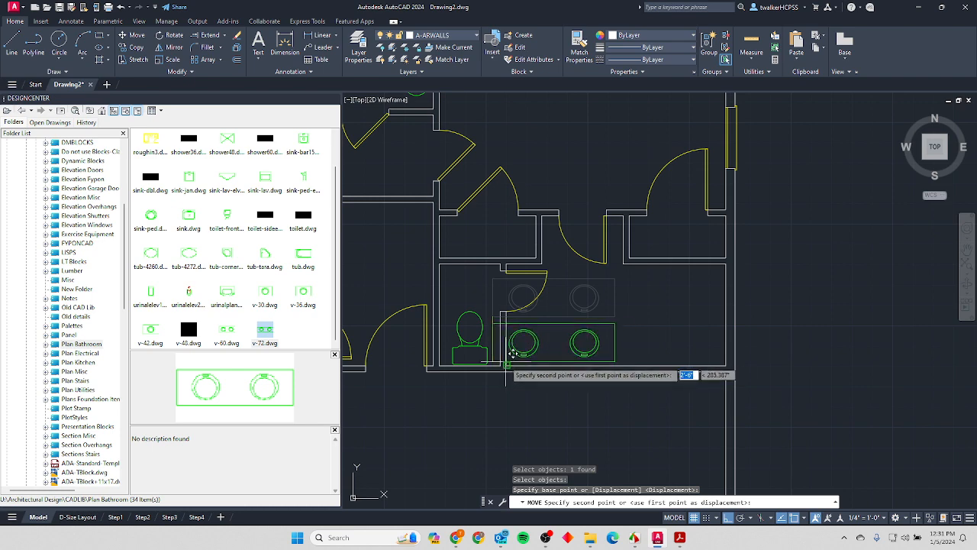
left_click(506, 365)
Examine the PDF's floor plan east of the V-72 vanity for the shower's type and location in the master bathroom.
key("alt+Tab")
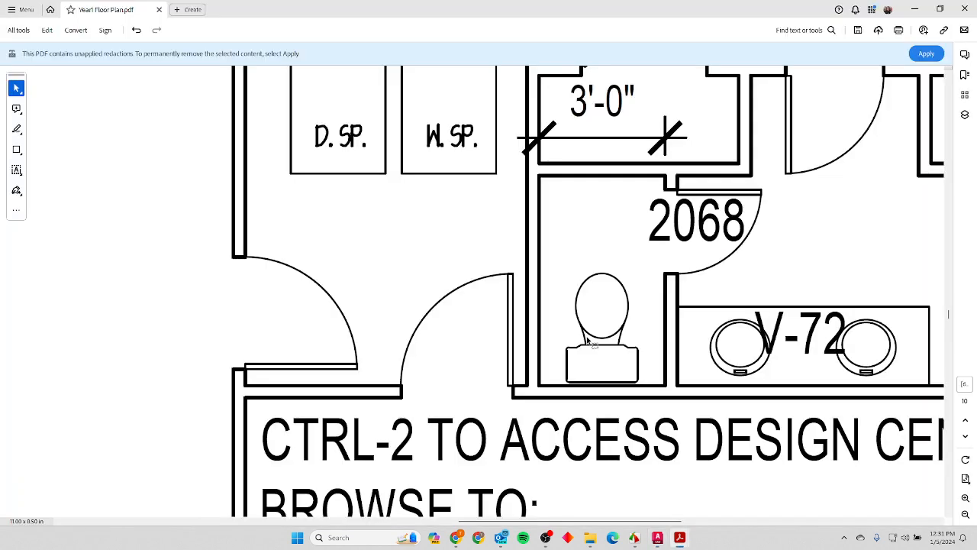
scroll(588, 341, "down", 1)
scroll(587, 336, "up", 2)
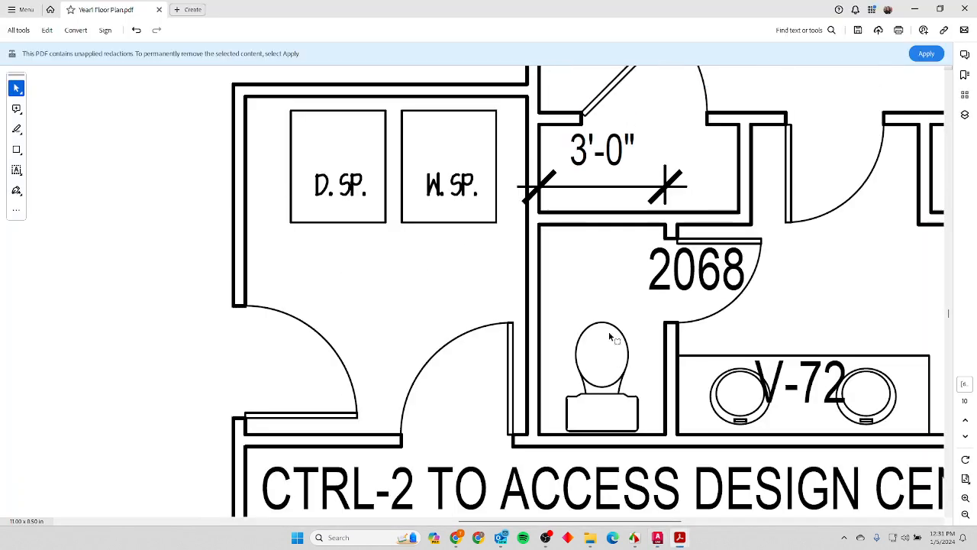
scroll(595, 336, "right", 6)
scroll(609, 332, "right", 4)
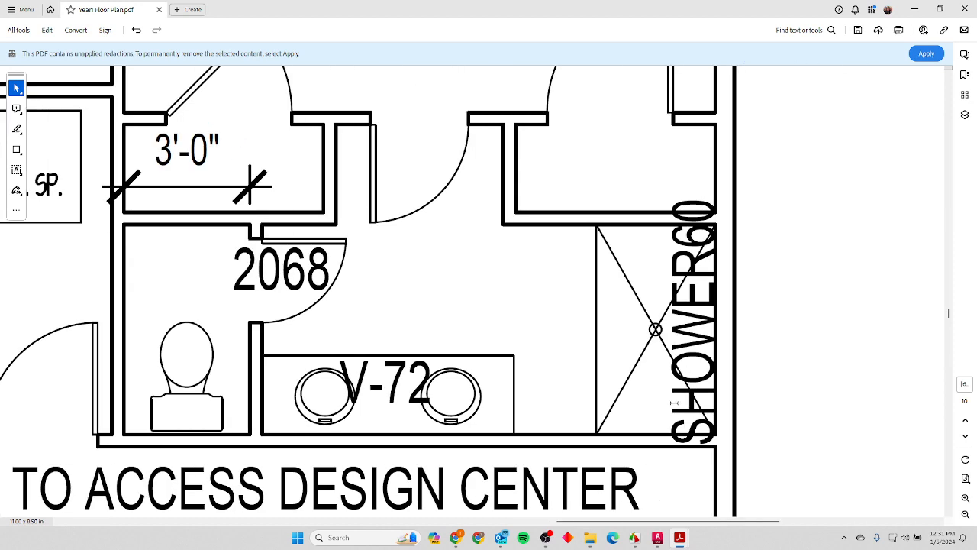
key("alt+Tab")
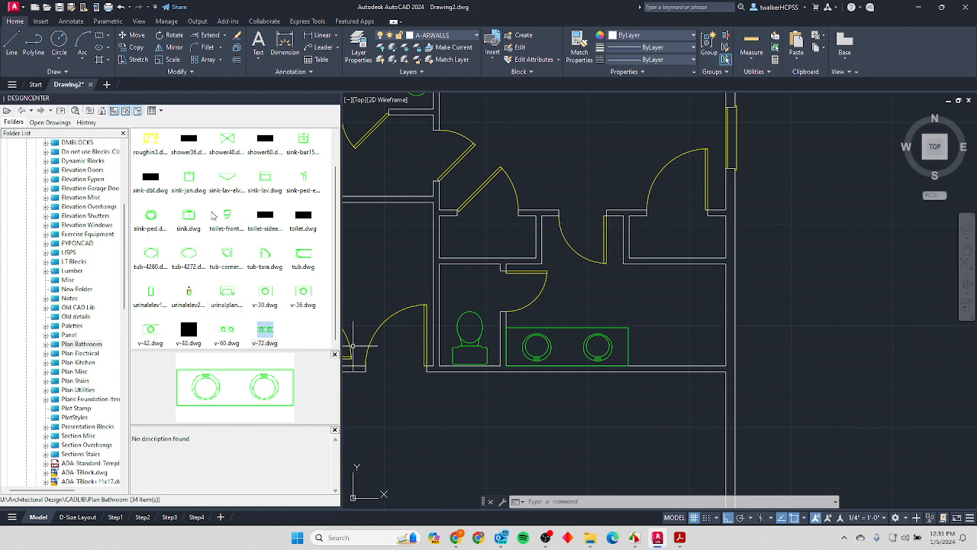
In AutoCAD, insert the shower60 block at the master bathroom's inner southeast corner, rotated 90° to lie along the east wall.
left_click(267, 143)
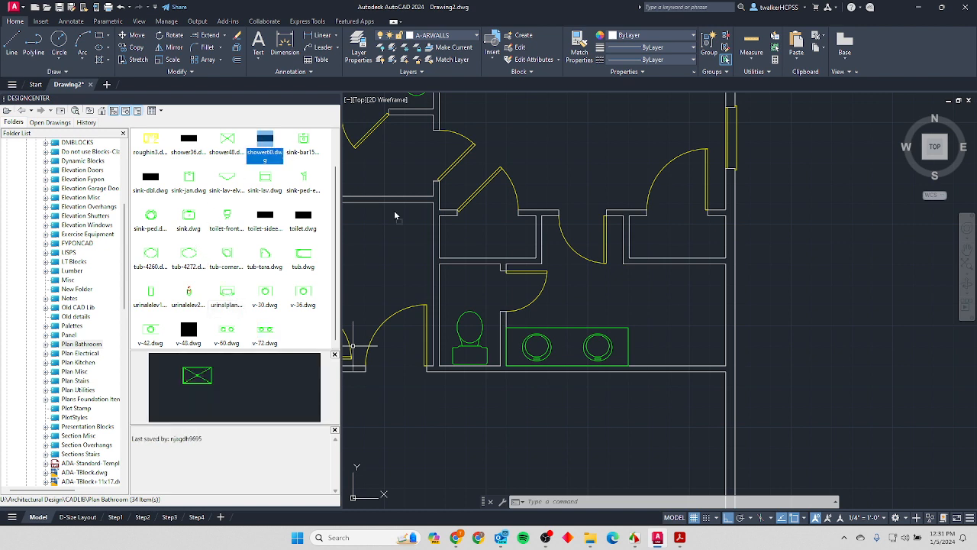
left_click_drag(613, 296, 614, 295)
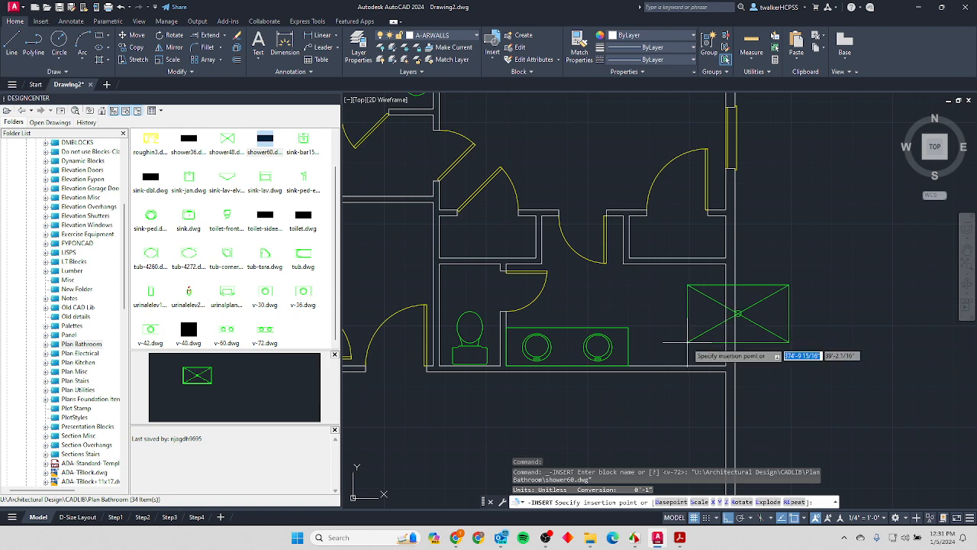
left_click(726, 366)
key("Return")
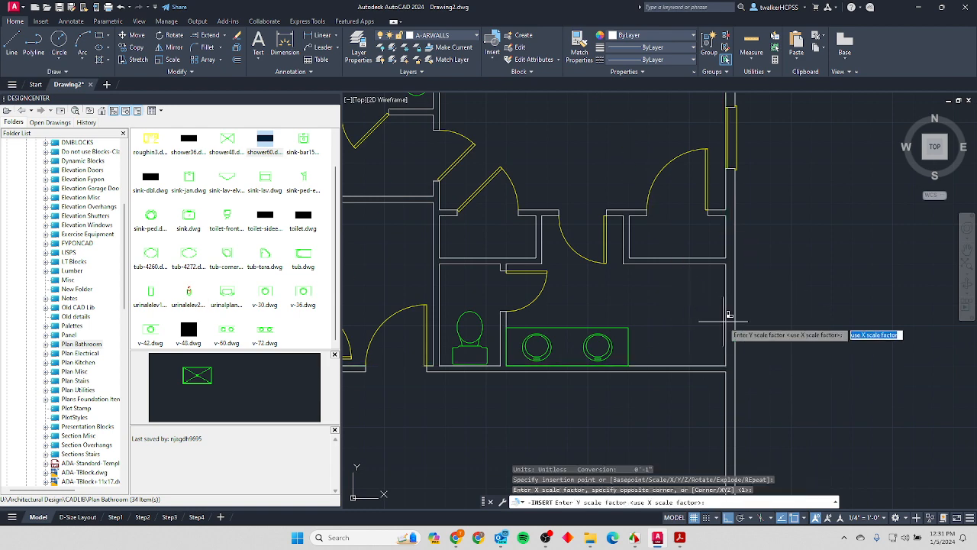
key("Return")
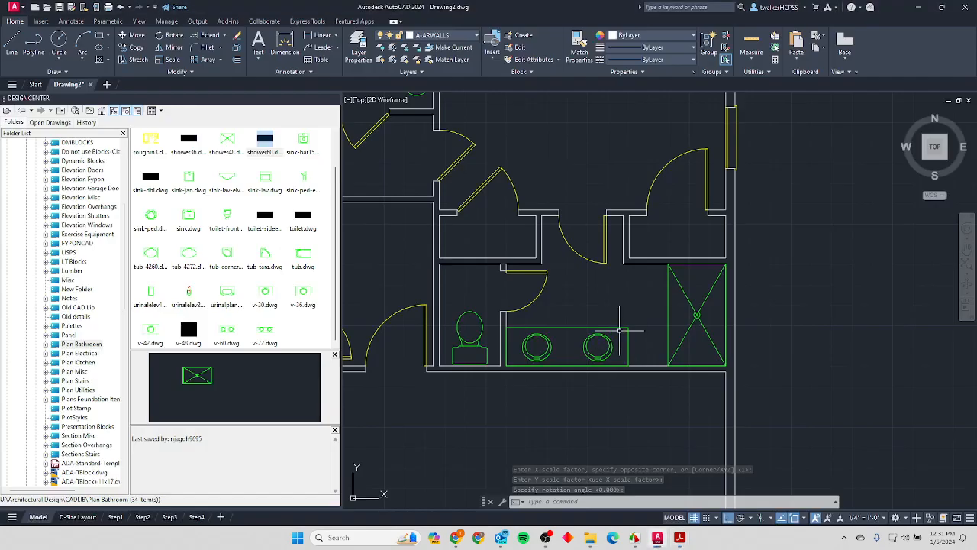
Insert the washer block from the Plan Utilities folder near the laundry room's inner northeast corner at default scale and rotation.
scroll(581, 288, "down", 3)
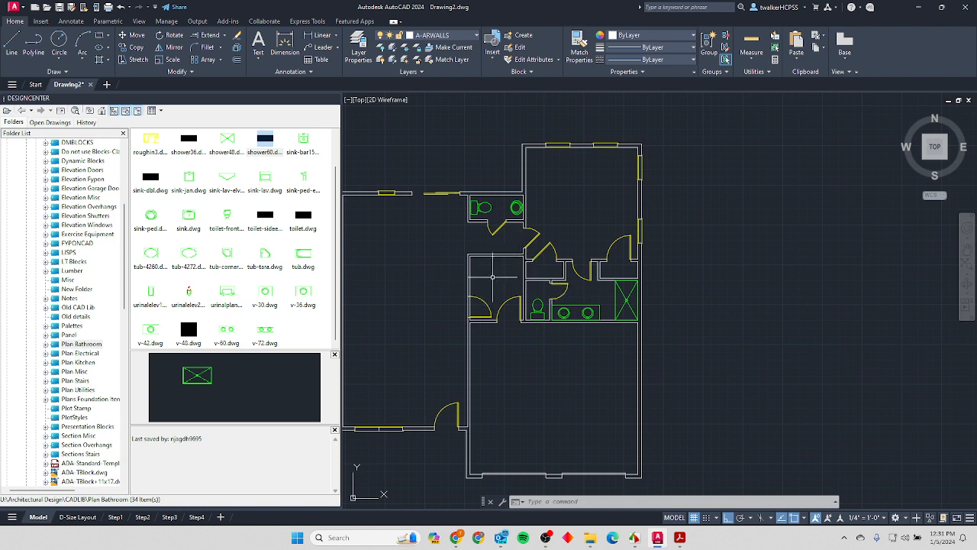
scroll(492, 276, "up", 3)
scroll(492, 267, "up", 3)
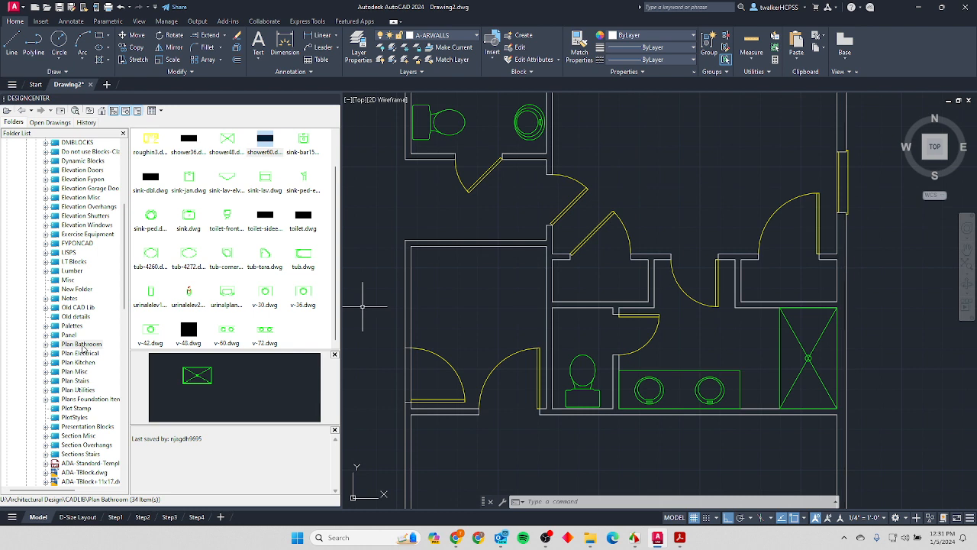
left_click(78, 391)
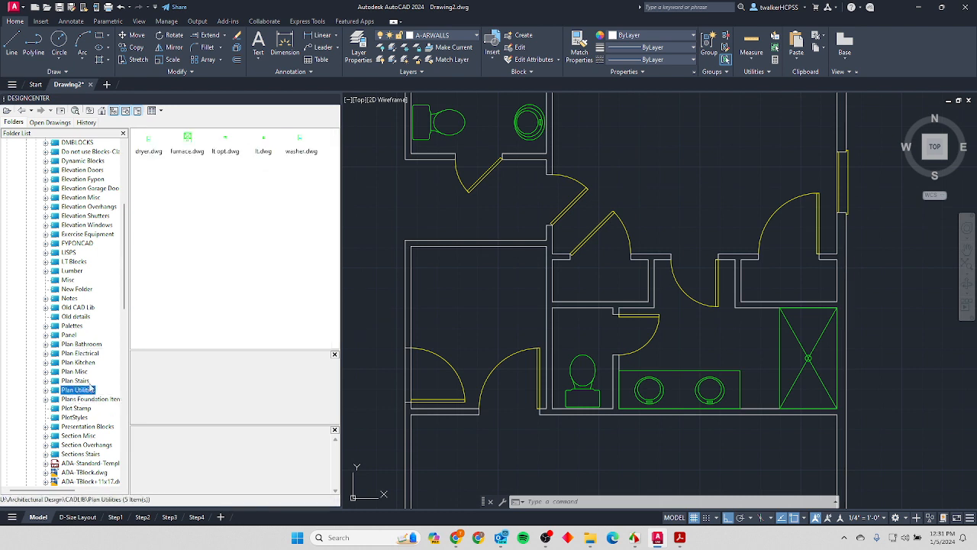
left_click(302, 142)
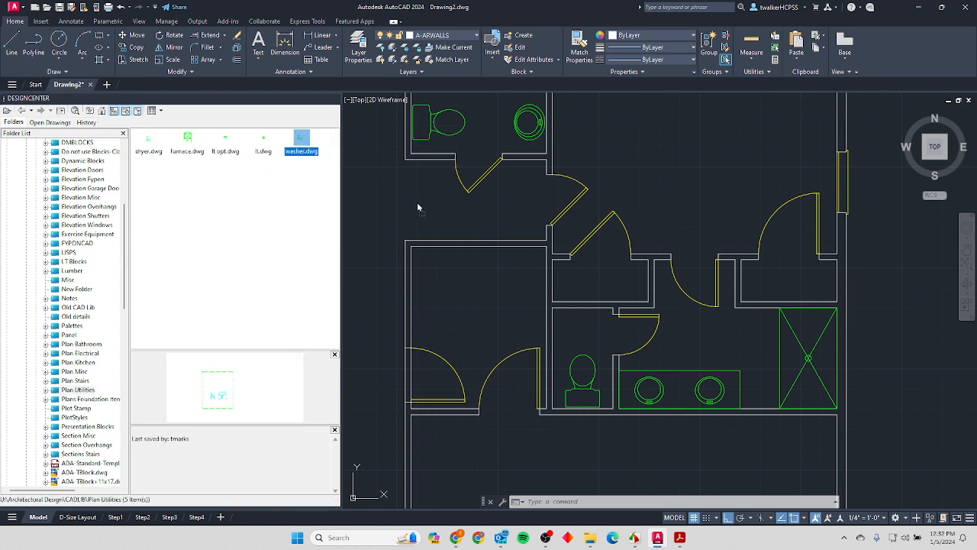
left_click_drag(471, 269, 474, 271)
left_click(542, 245)
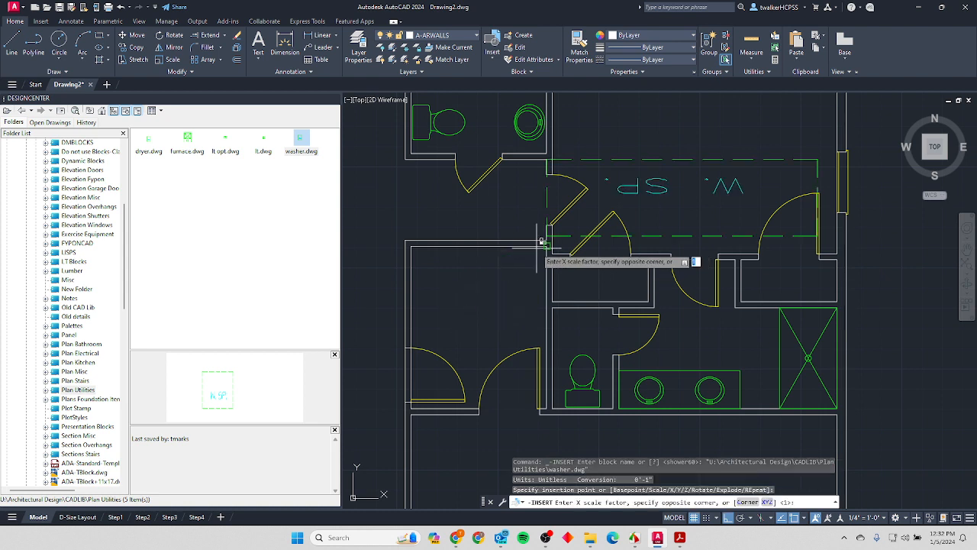
key("Return")
key("Return")
key("Return")
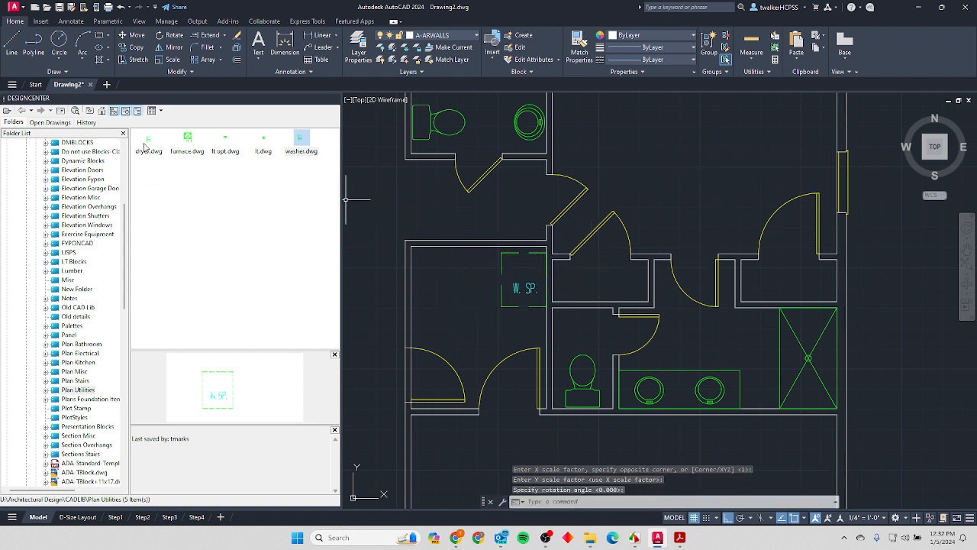
Insert the dryer block west of the washer, just below the laundry room's north wall, at default scale and rotation.
left_click_drag(146, 147, 421, 257)
scroll(428, 244, "up", 3)
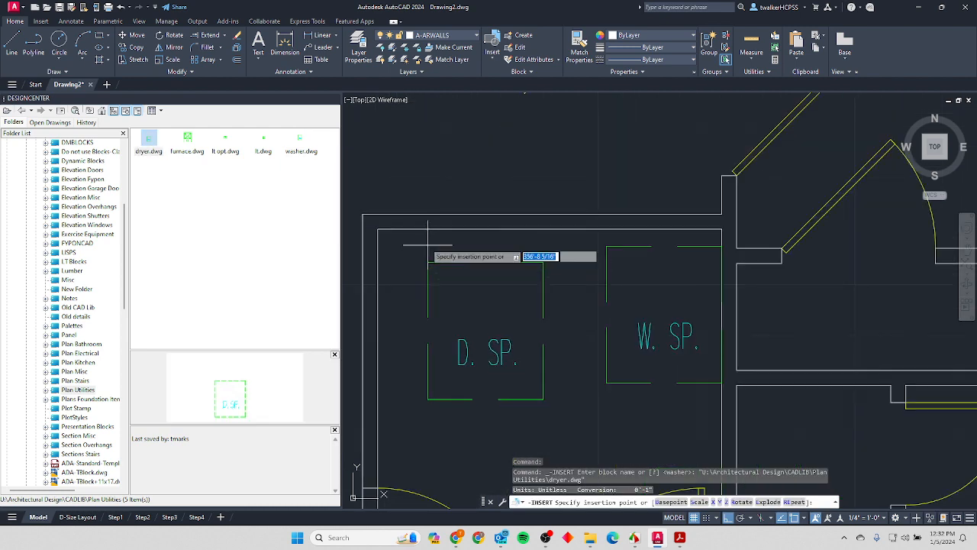
left_click(424, 236)
key("Return")
key("Return")
key("Return")
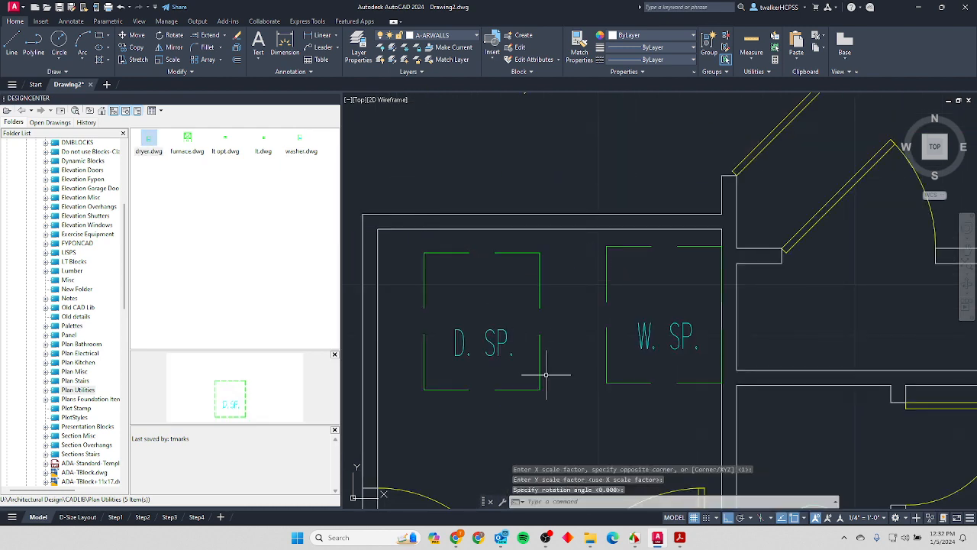
Move the dryer straight up, closer to the laundry room's north wall.
type("m")
key("Return")
left_click(536, 323)
left_click(490, 369)
key("Return")
left_click(471, 420)
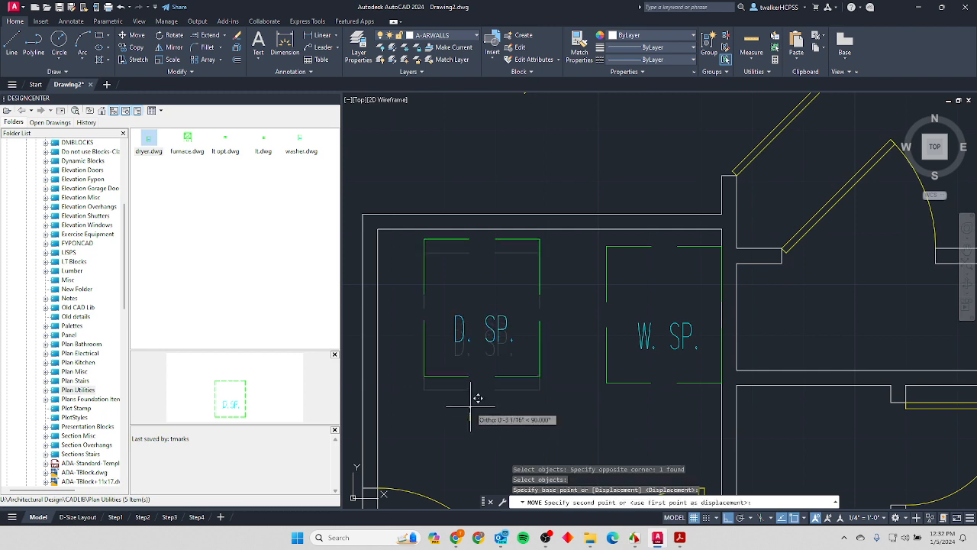
left_click(470, 405)
Move the washer west off the east wall with Ortho off, lining it up beside the dryer.
key("Return")
left_click(606, 332)
key("Return")
left_click(583, 386)
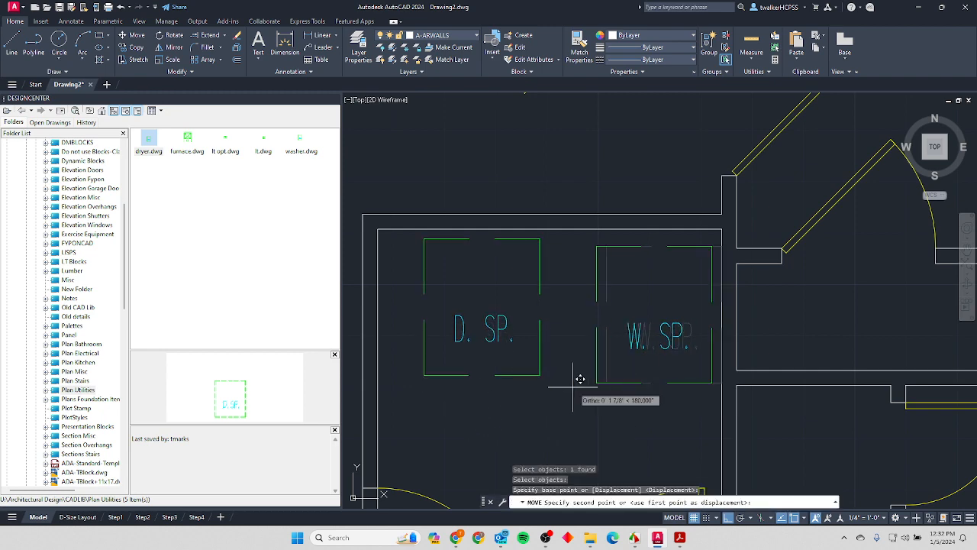
key("F8")
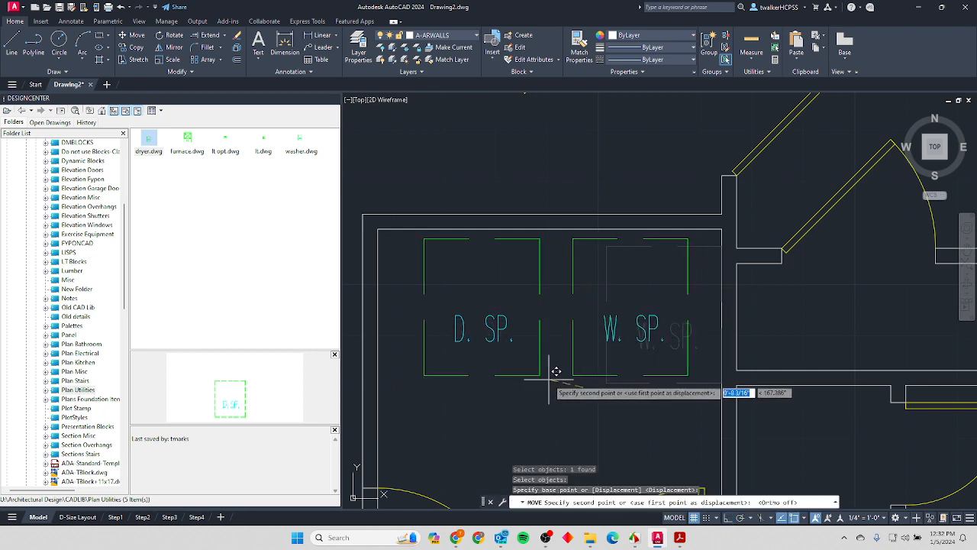
key("Escape")
key("Escape")
scroll(556, 371, "down", 4)
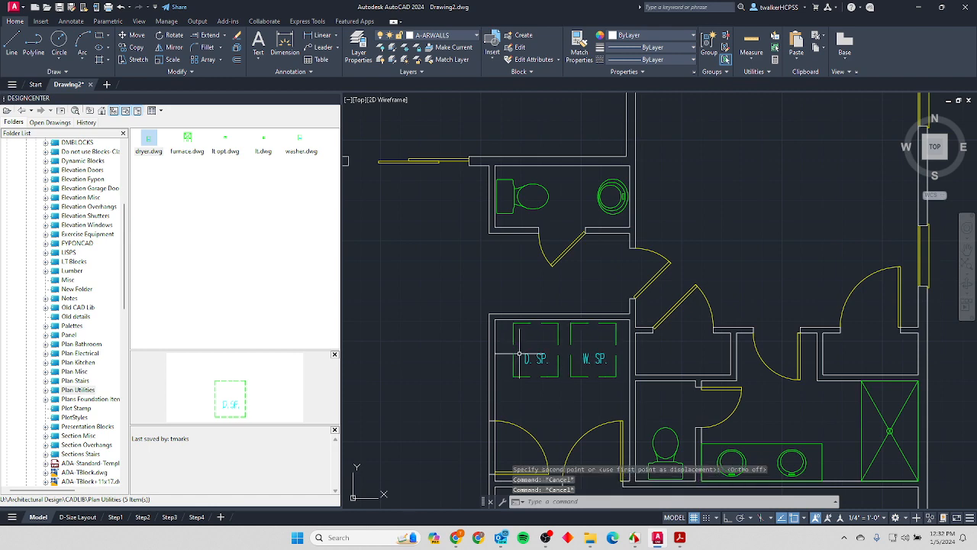
Compare the laundry layout with the PDF plan and examine its kitchen fixtures, labels and dimensions.
key("alt+Tab")
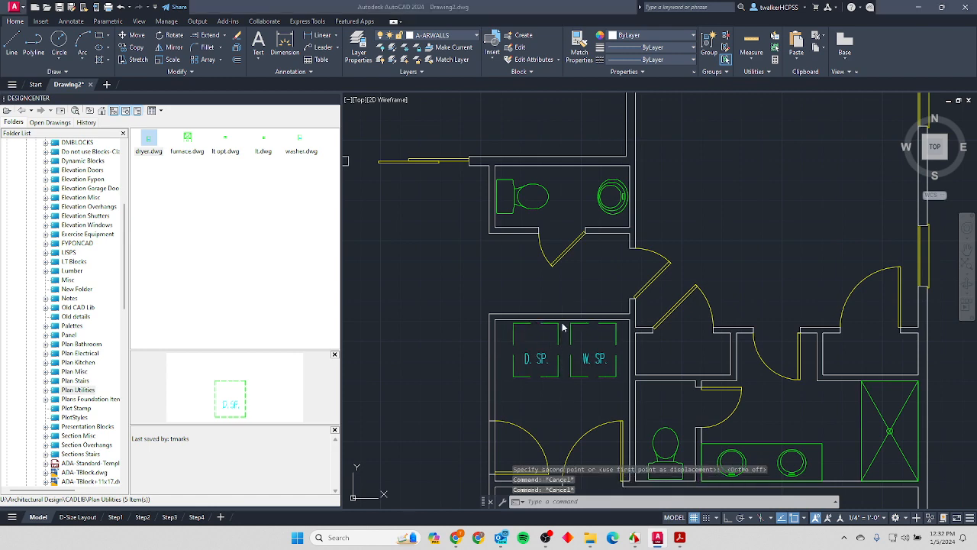
scroll(528, 334, "down", 2)
scroll(504, 331, "down", 2, "ctrl")
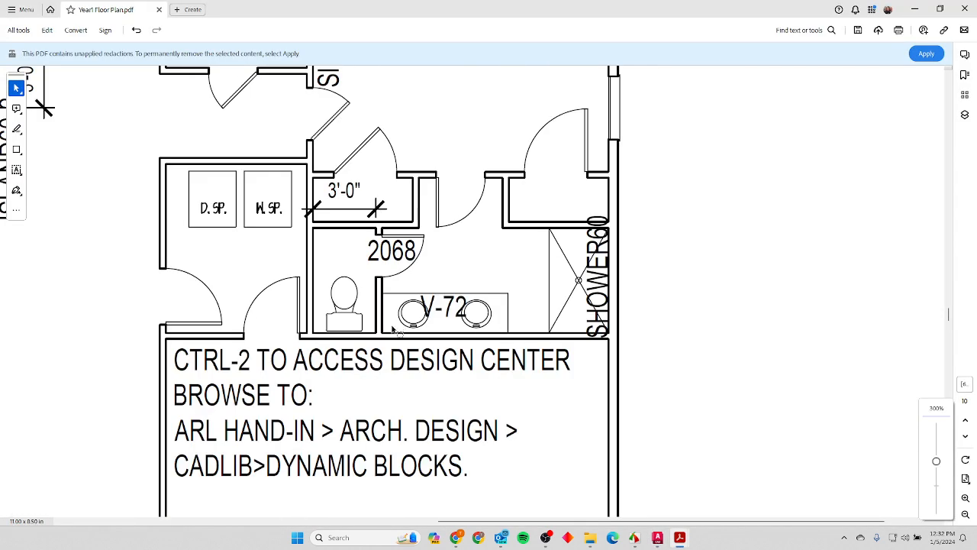
scroll(397, 328, "down", 2, "ctrl")
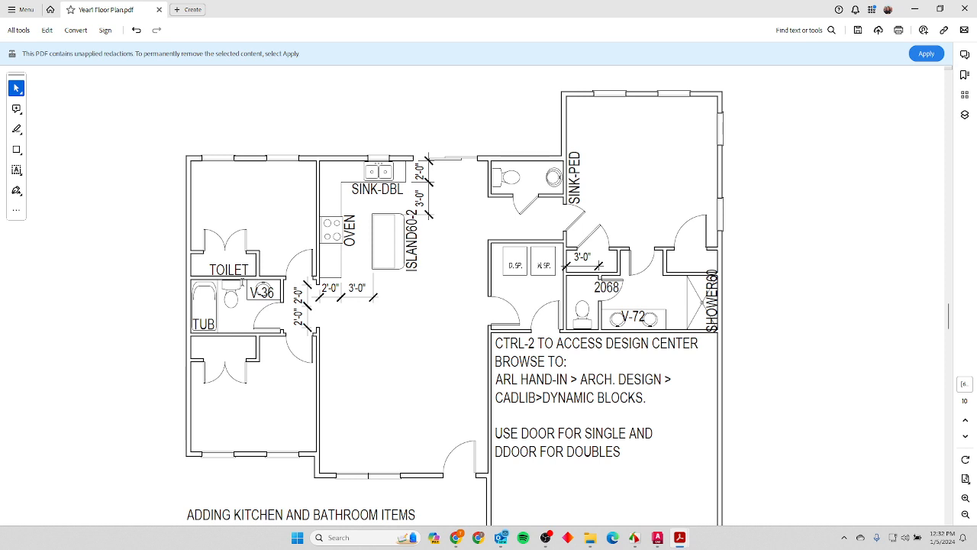
scroll(337, 262, "up", 4, "ctrl")
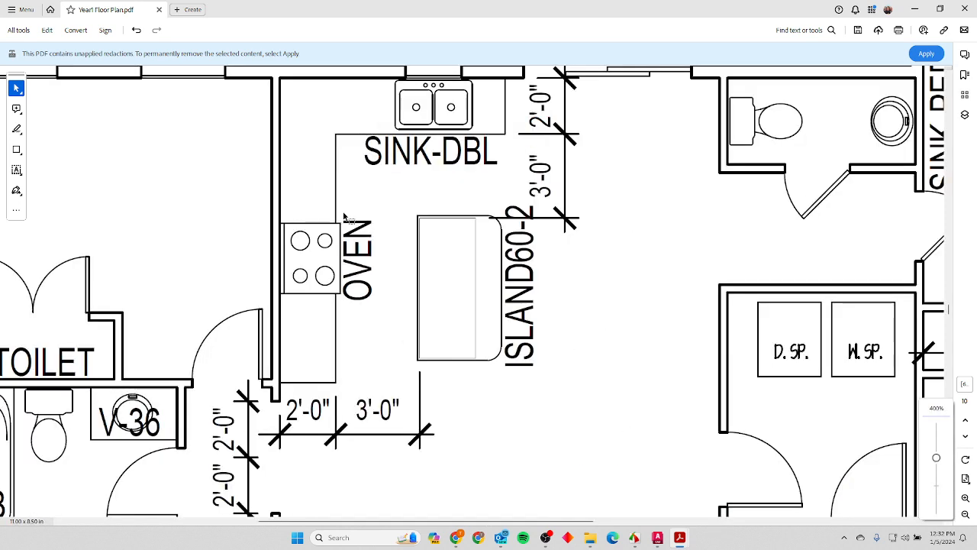
scroll(356, 218, "up", 2)
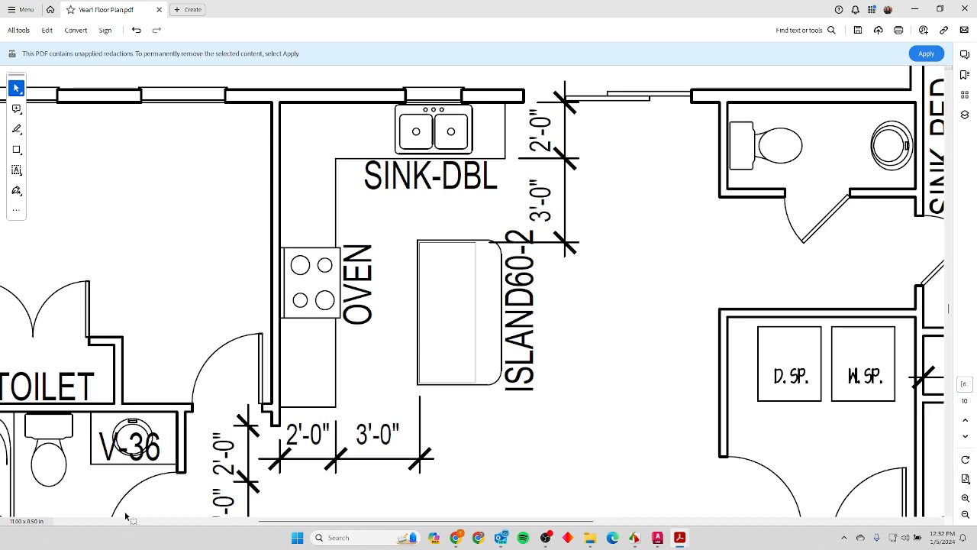
key("alt+Tab")
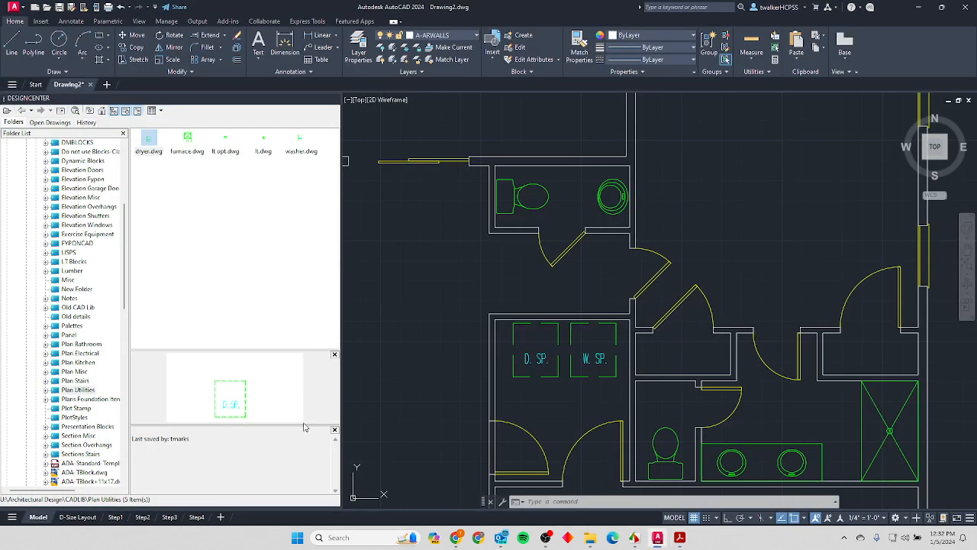
Locate the wall between the bedroom hallway and the kitchen in AutoCAD, and check the PDF for its opening dimensions.
scroll(428, 325, "down", 5)
scroll(403, 339, "up", 10)
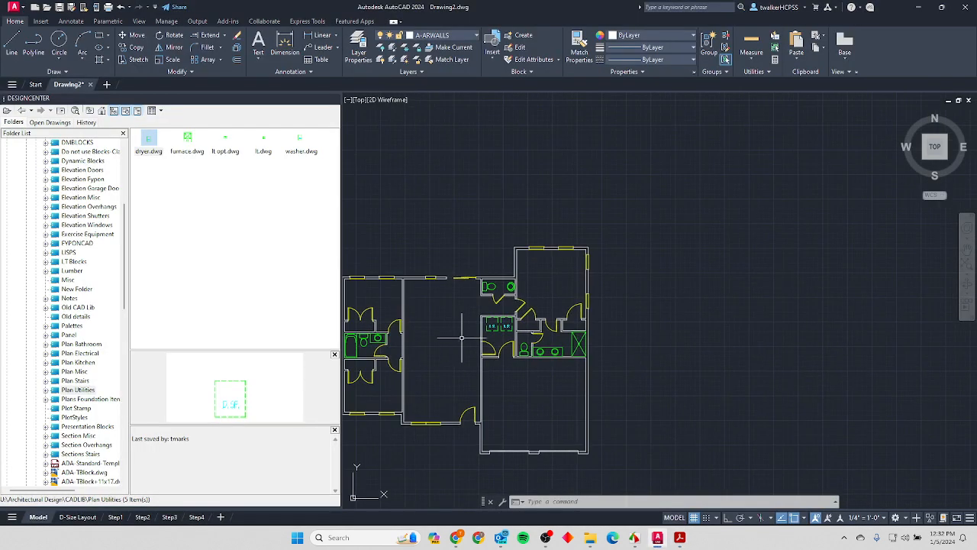
middle_click_drag(453, 359, 480, 346)
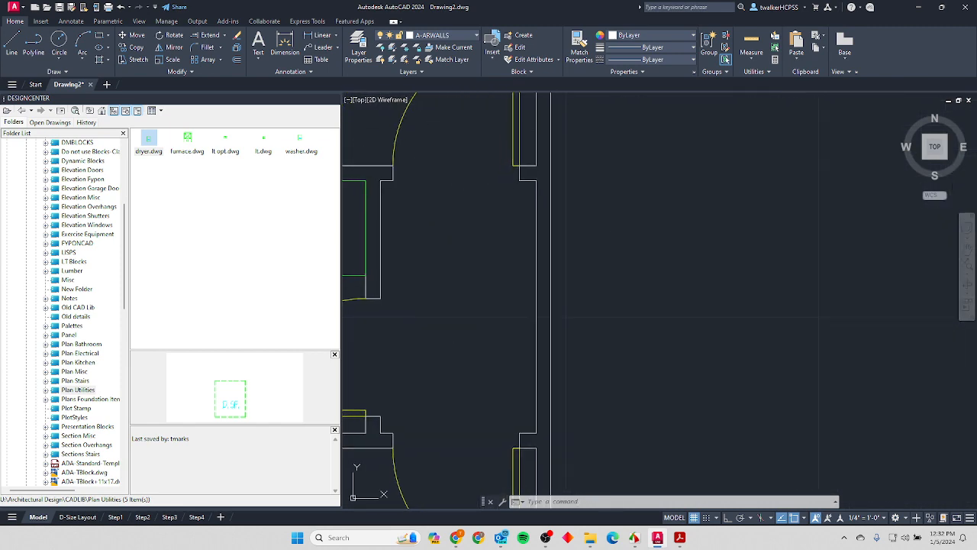
key("alt+Tab")
scroll(222, 408, "down", 3)
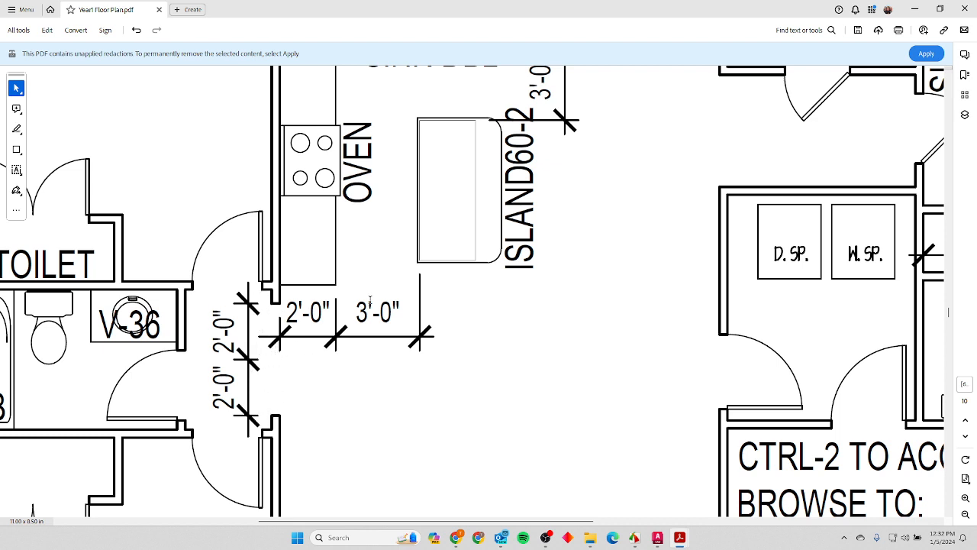
key("alt+Tab")
key("alt+Tab")
key("alt+Tab")
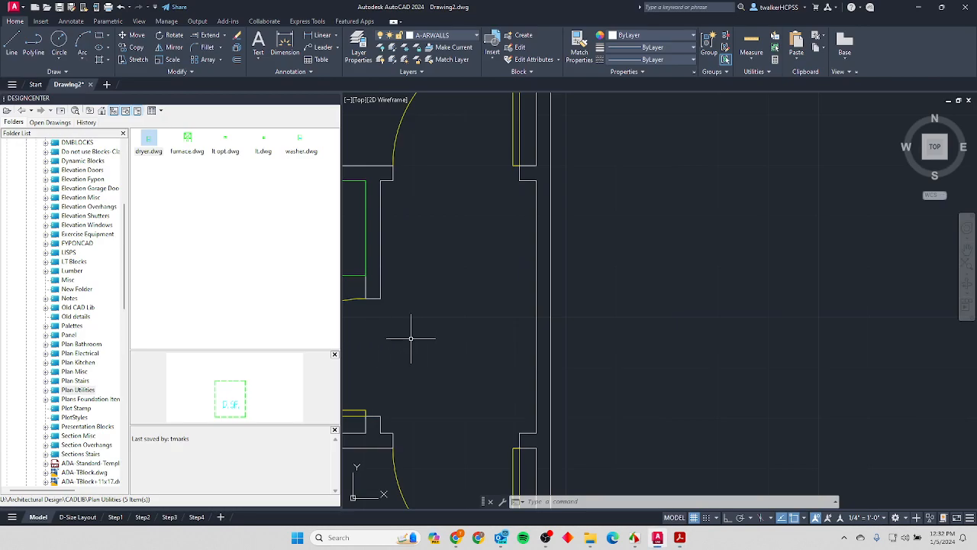
In AutoCAD, draw a horizontal line about 2'-1" long eastward from the midpoint of the wall's hallway face.
type("l")
key("Return")
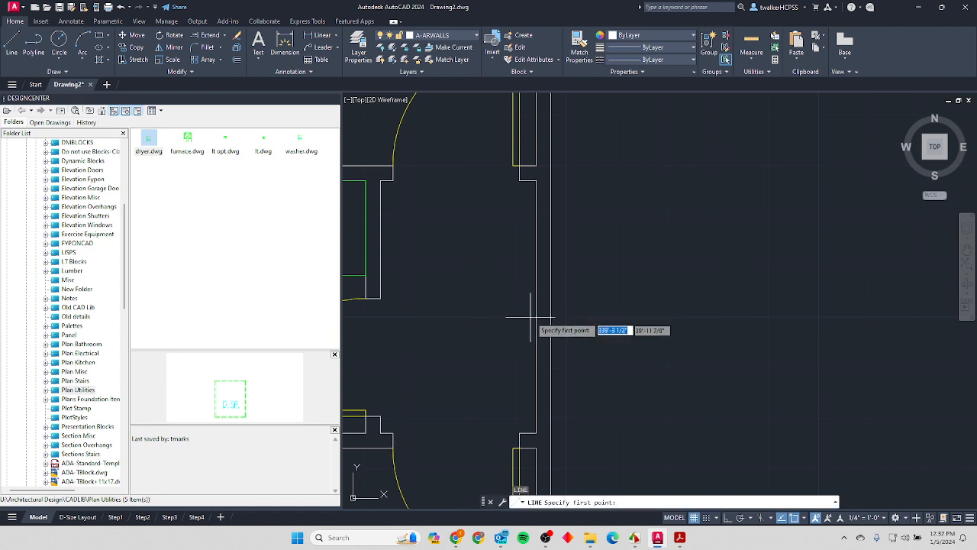
left_click(536, 306)
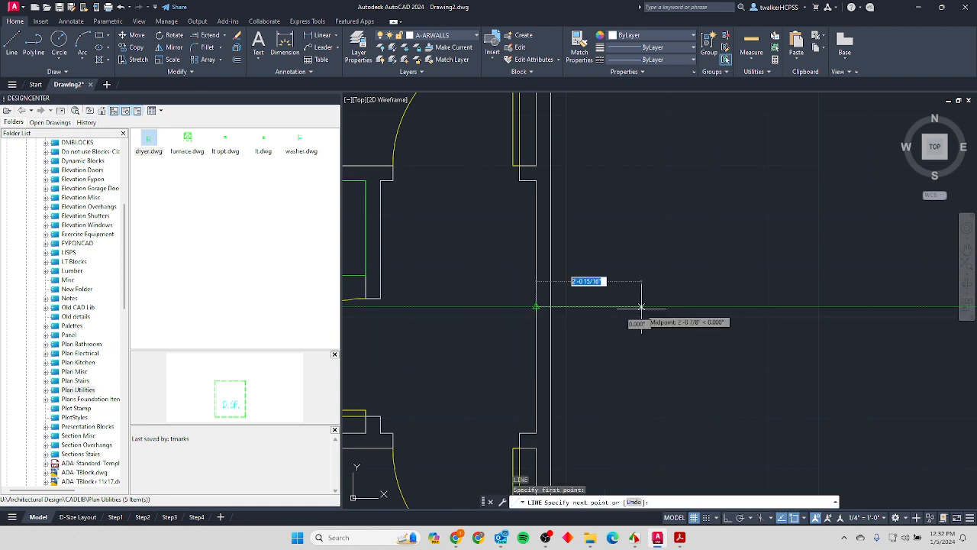
left_click(641, 307)
key("Escape")
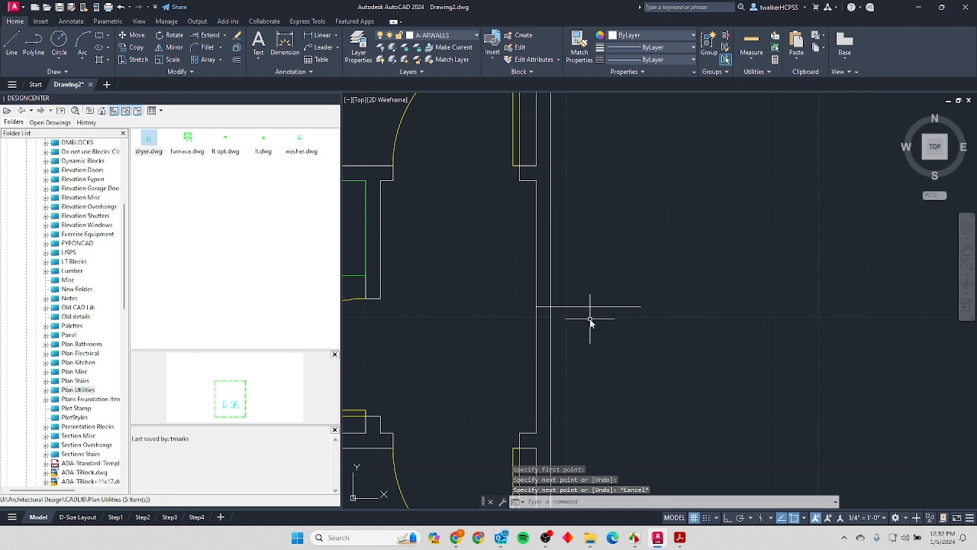
Offset the horizontal line 2' to the north and 2' to the south.
type("o")
key("Return")
type("2'")
key("Return")
left_click(592, 307)
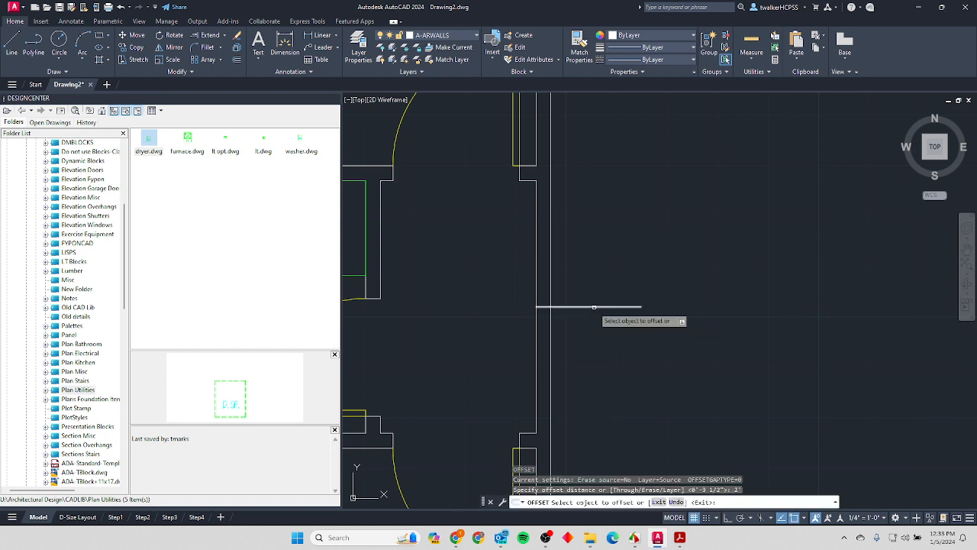
left_click(604, 224)
left_click(597, 306)
left_click(595, 353)
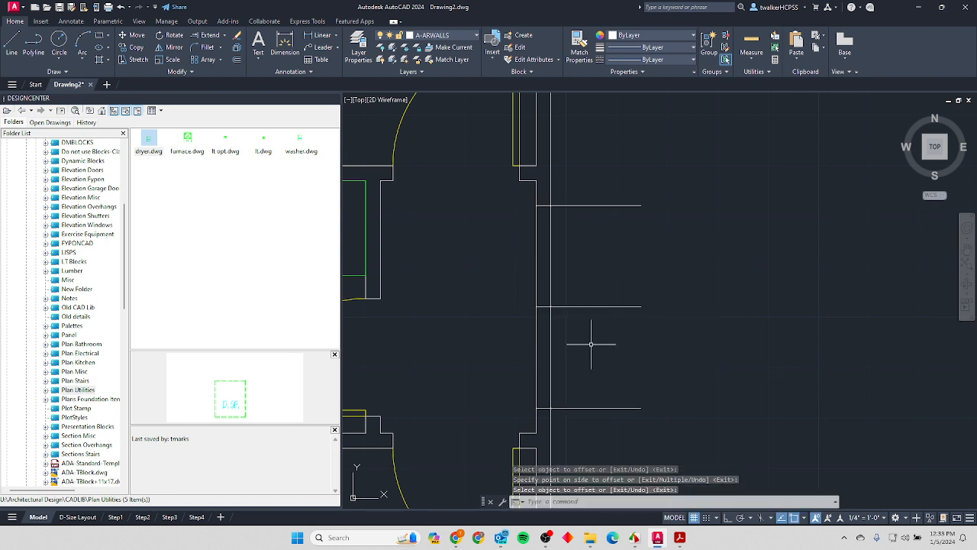
key("Escape")
Trim the three lines' ends beyond the wall's east face and remove both wall faces between the outer lines.
type("tr")
key("Return")
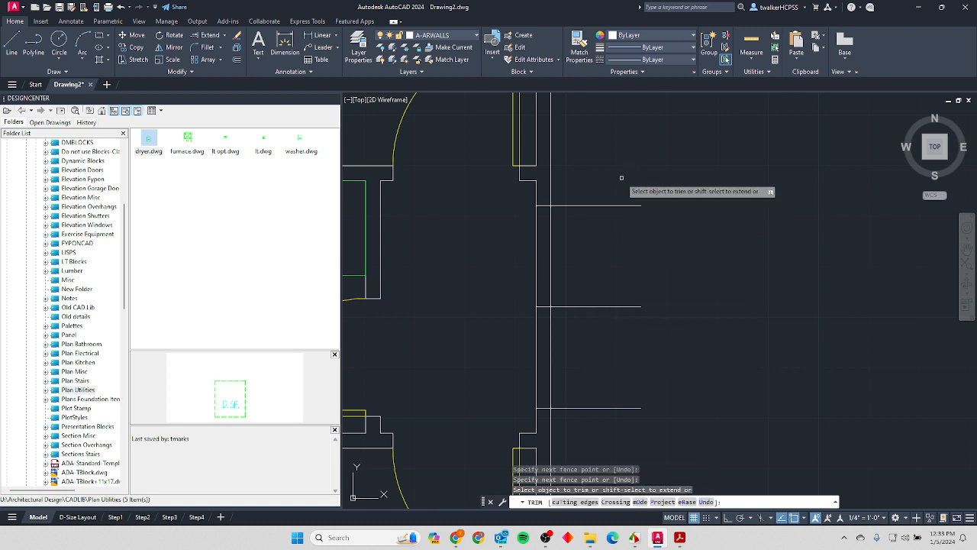
mouse_move(563, 175)
left_mouse_down()
mouse_move(596, 336)
mouse_move(600, 475)
left_mouse_up()
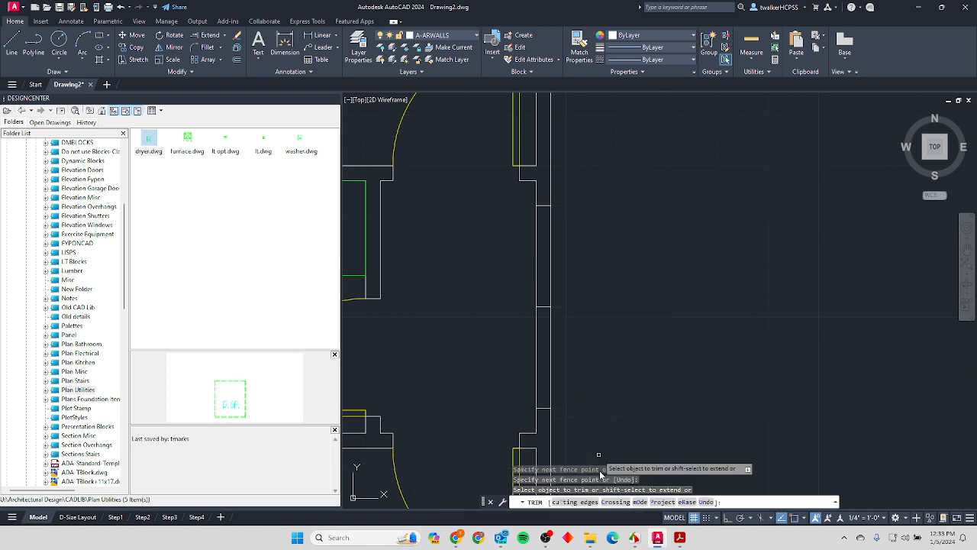
left_click(580, 352)
left_click(519, 343)
left_click(602, 239)
left_click(511, 260)
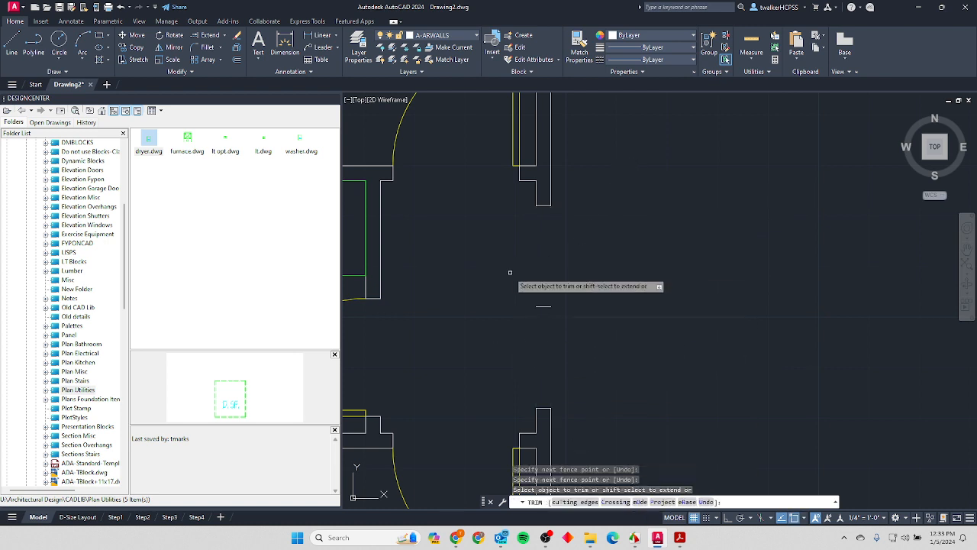
key("Return")
Erase the leftover centre line segment in the middle of the new hallway opening.
left_click(510, 274)
left_click(564, 323)
key("Delete")
scroll(575, 197, "down", 5)
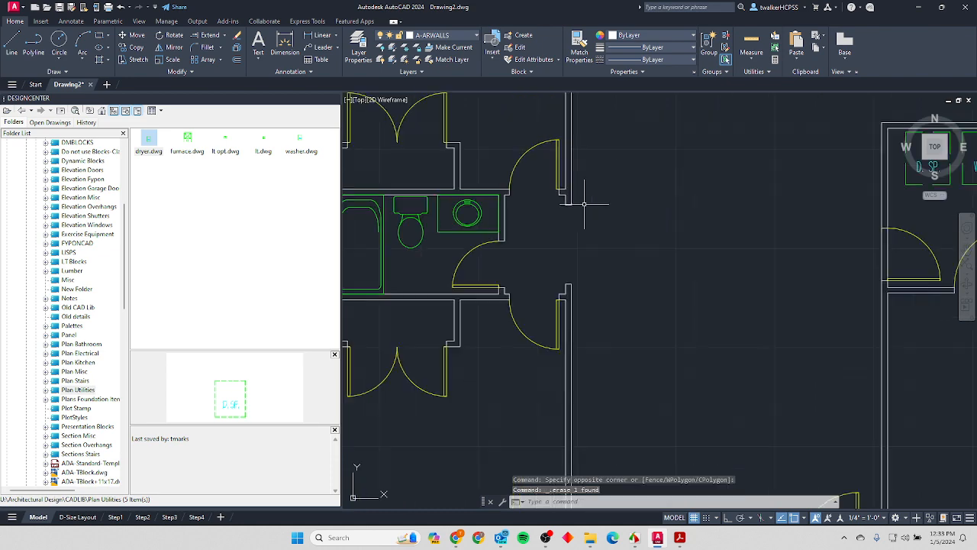
scroll(506, 332, "down", 2)
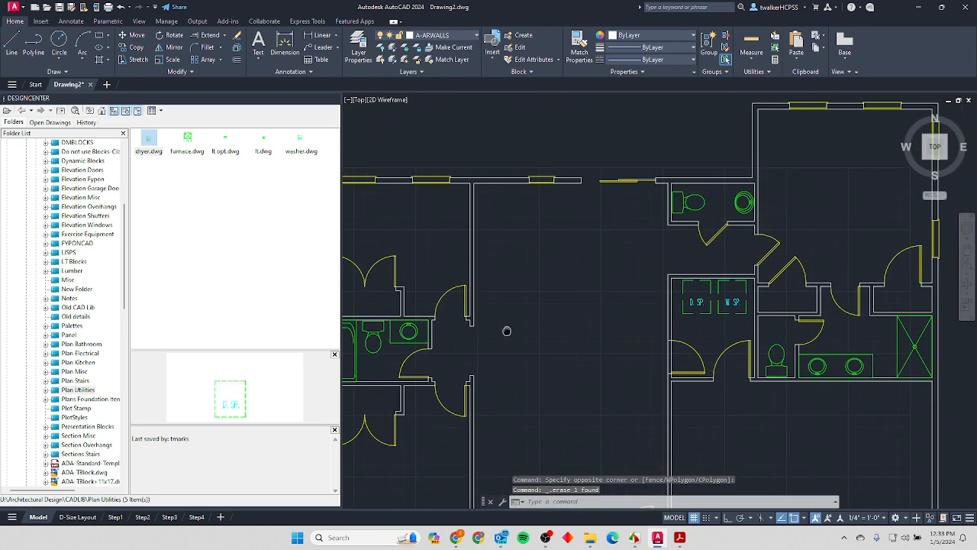
Check the kitchen counter layout in the PDF and return to the hallway opening's north wall end in AutoCAD.
key("alt+Tab")
scroll(420, 317, "up", 3)
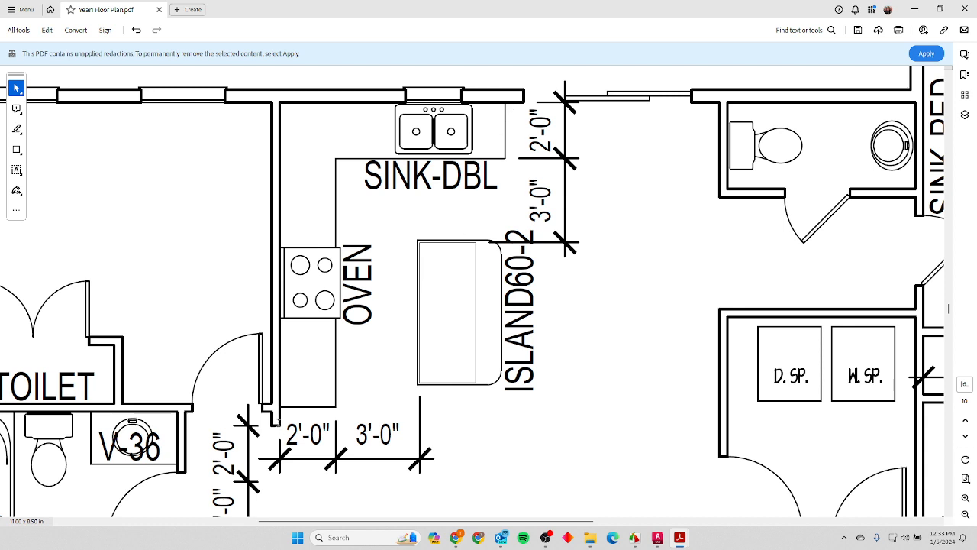
key("alt+Tab")
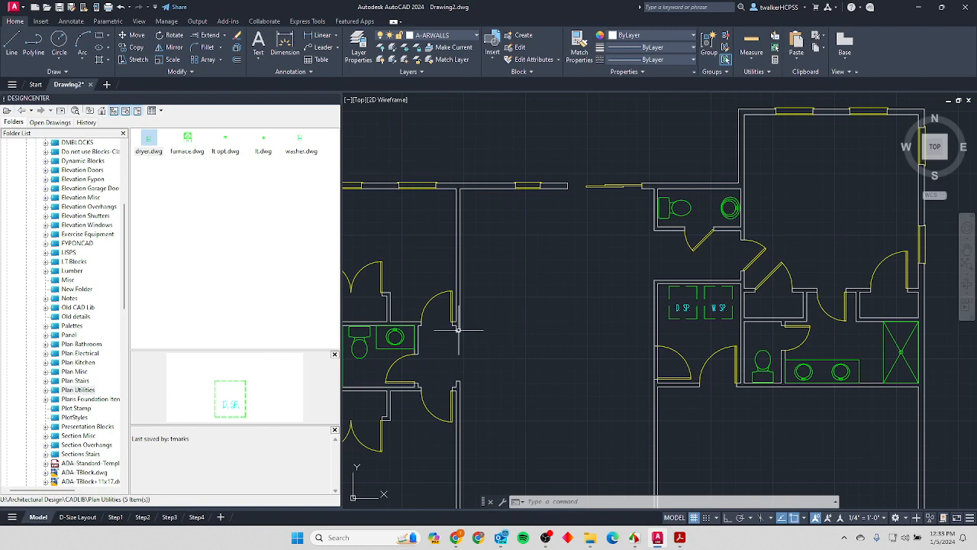
scroll(461, 323, "up", 4)
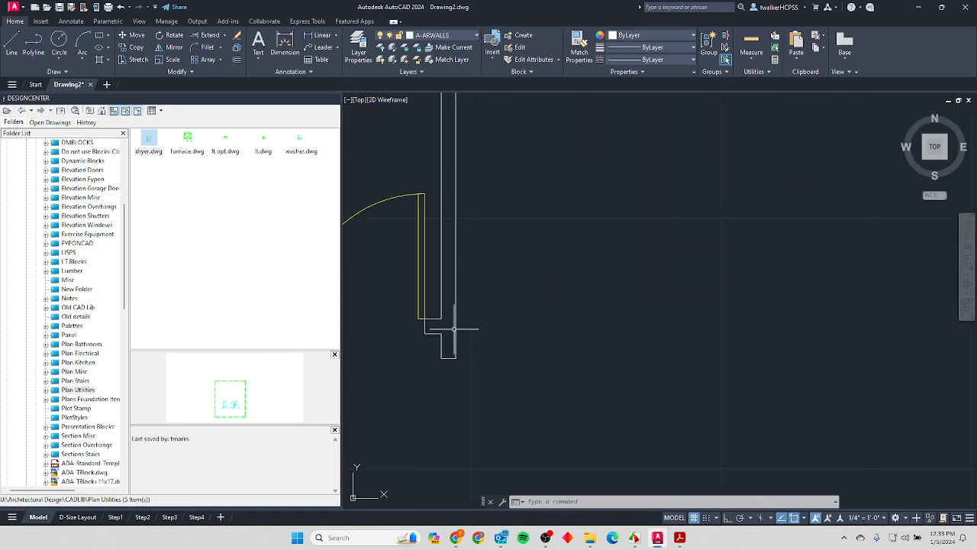
With Ortho on, draw a horizontal line running east beside the wall end just north of the hallway opening.
type("l")
key("Return")
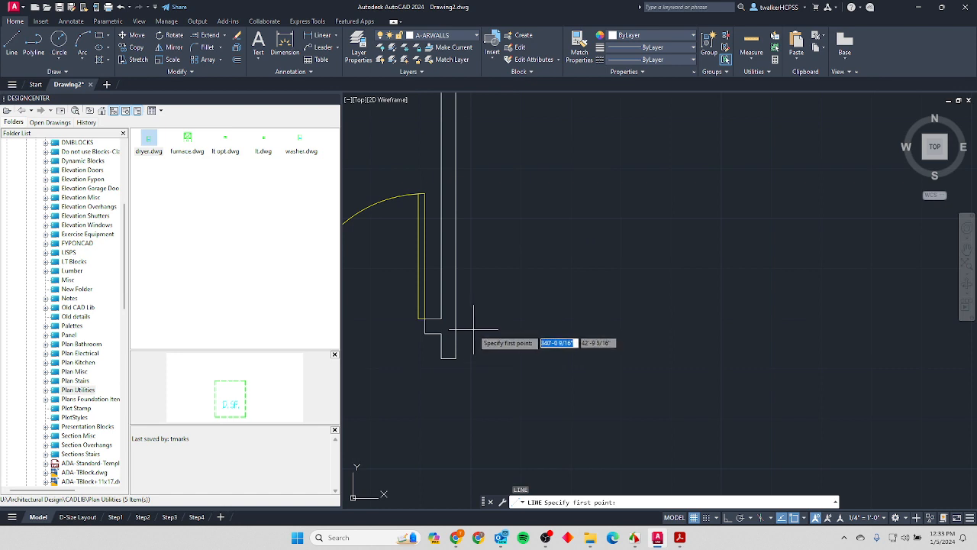
left_click(472, 328)
key("F8")
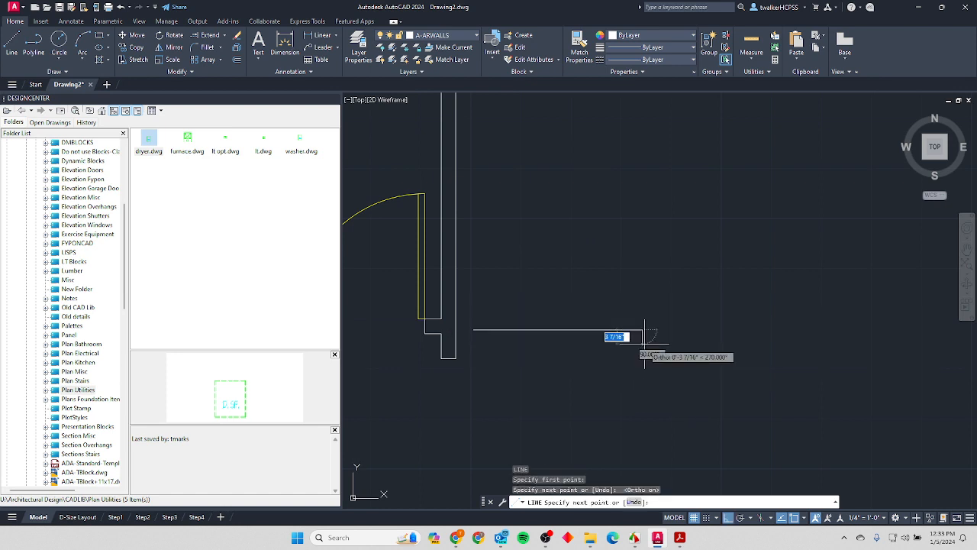
left_click(642, 330)
key("Return")
Offset the kitchen's west wall face 24 inches to the east for the counter front.
scroll(549, 284, "down", 2)
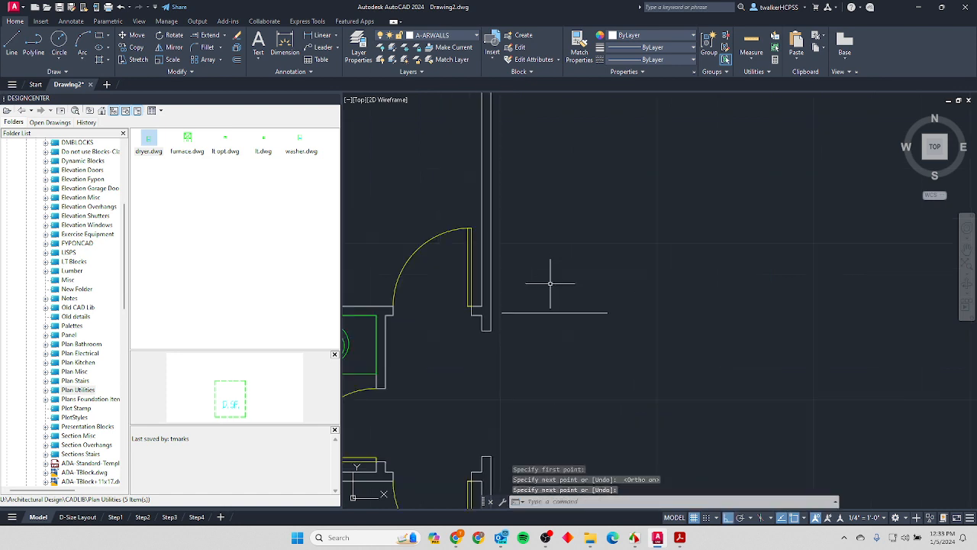
type("o")
key("Return")
type("2")
key("Return")
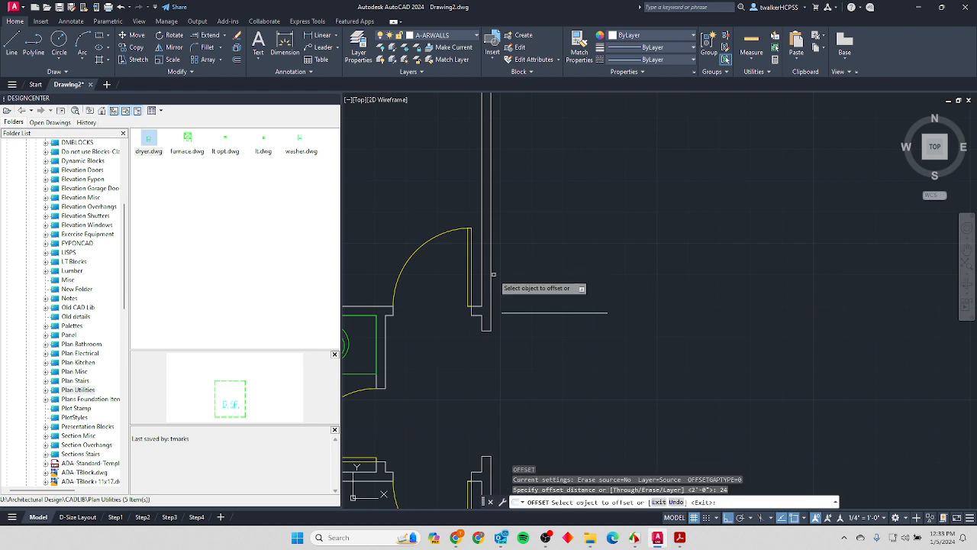
left_click(492, 289)
left_click(513, 293)
key("Escape")
Fillet the counter front and the horizontal end line into a square corner and extend the end line to the wall.
type("f")
key("Return")
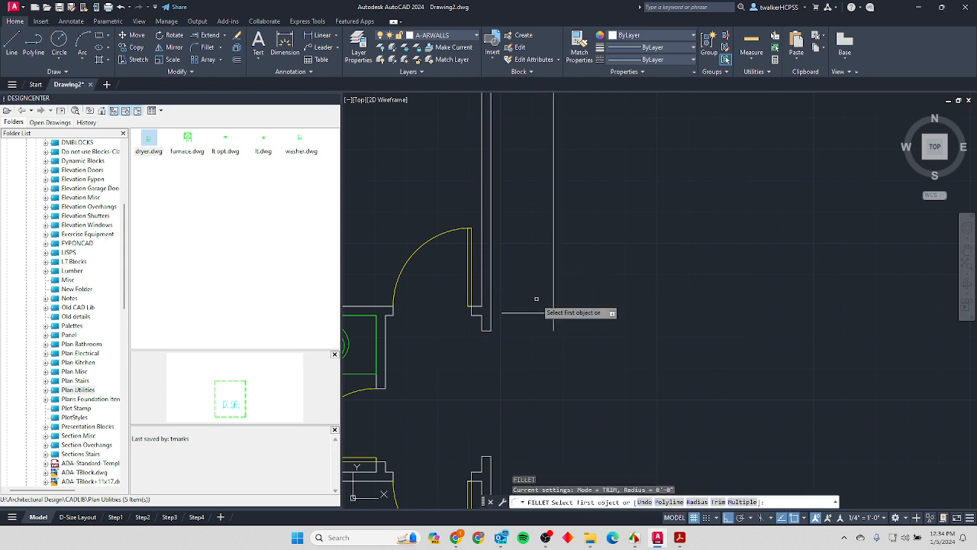
left_click(535, 312)
left_click(552, 296)
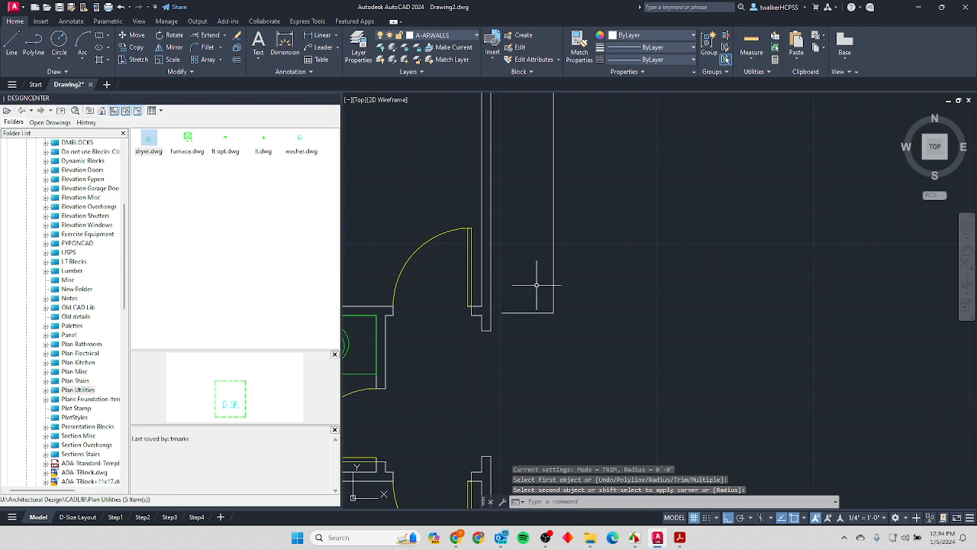
type("ex")
key("Return")
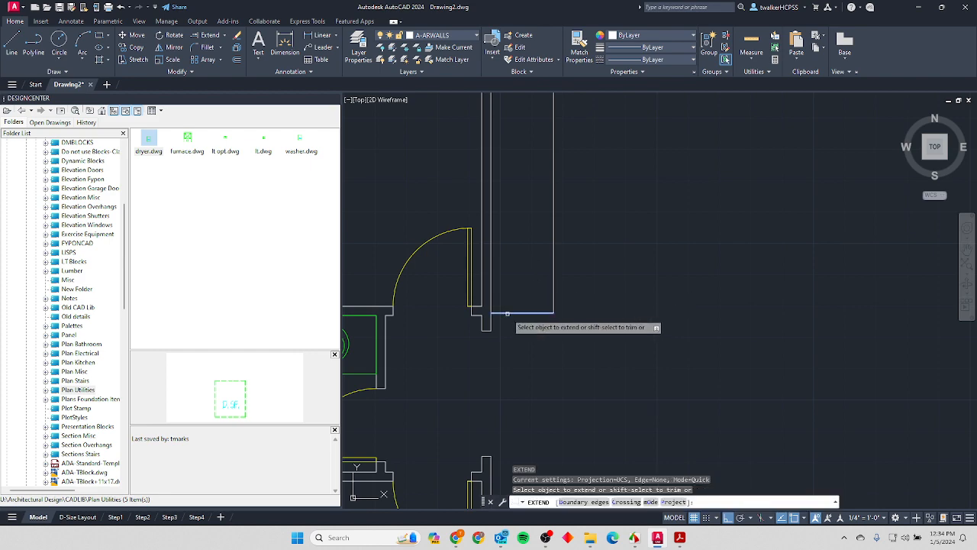
left_click(510, 314)
scroll(574, 248, "down", 3)
scroll(585, 150, "up", 5)
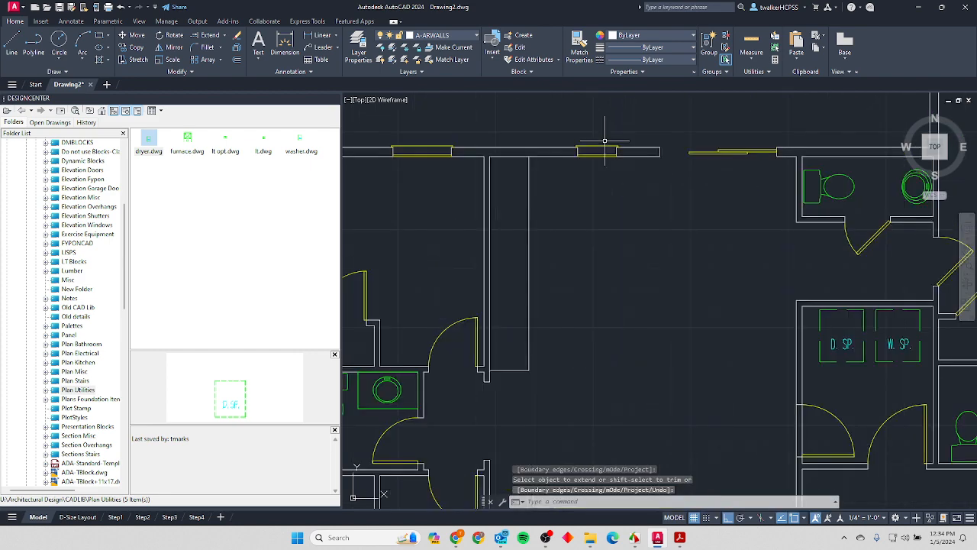
Offset the inner face of the north exterior wall, east of the kitchen window, 24 inches into the kitchen.
key("Escape")
type("o")
key("Return")
type("24")
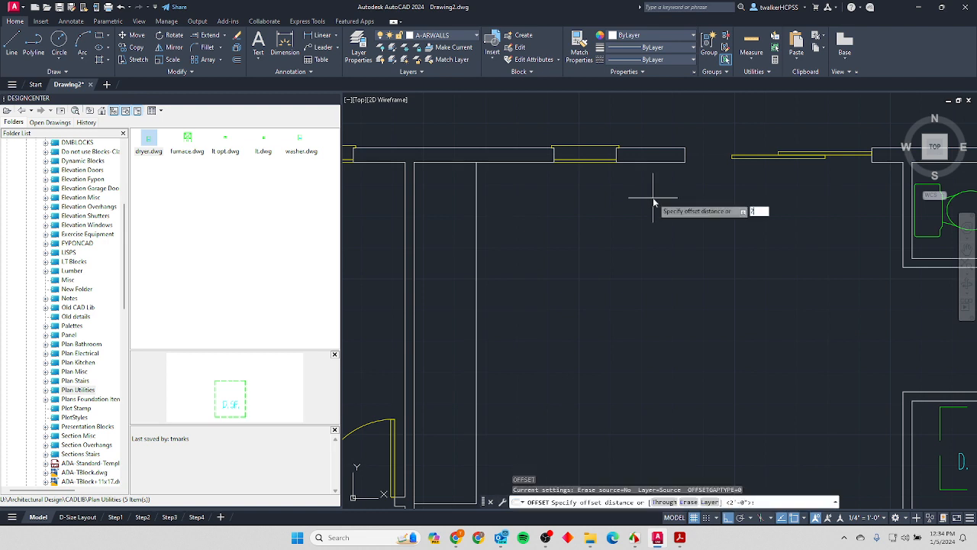
key("Return")
left_click(660, 163)
left_click(637, 220)
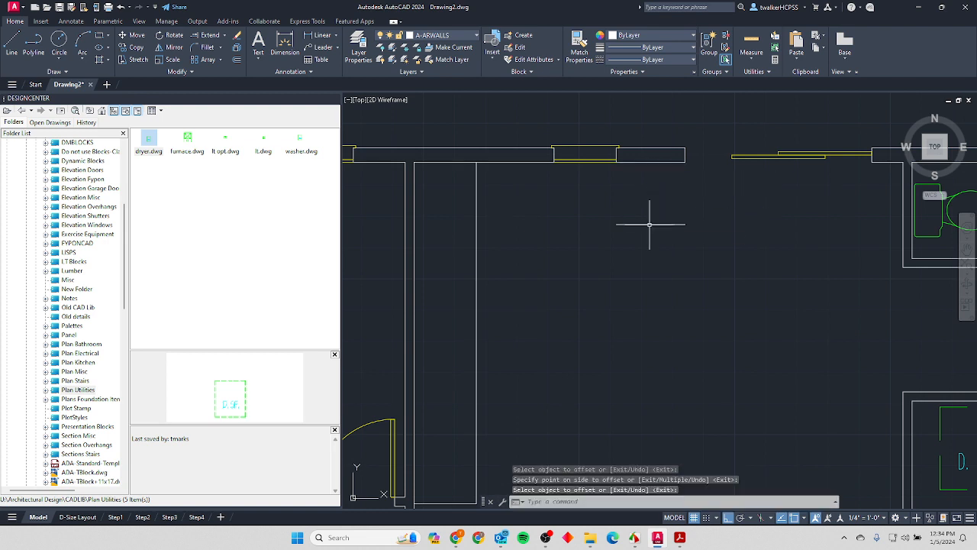
key("Escape")
Fillet the north counter front with the west counter front into the L-shaped counter's square inner corner.
type("f")
key("Return")
left_click(649, 224)
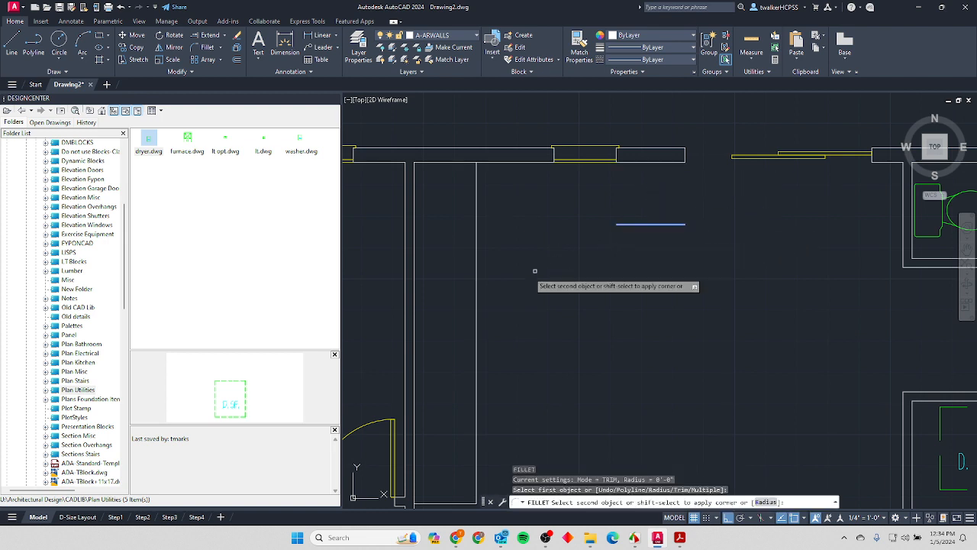
left_click(477, 300)
Draw a vertical line across the north counter front just west of the sliding door opening as the counter's east end.
type("l")
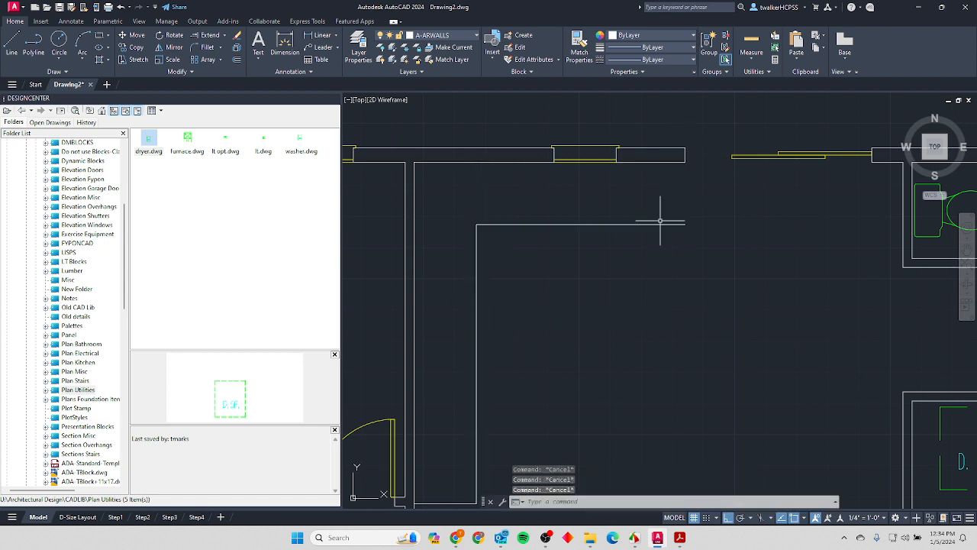
key("Return")
left_click(664, 247)
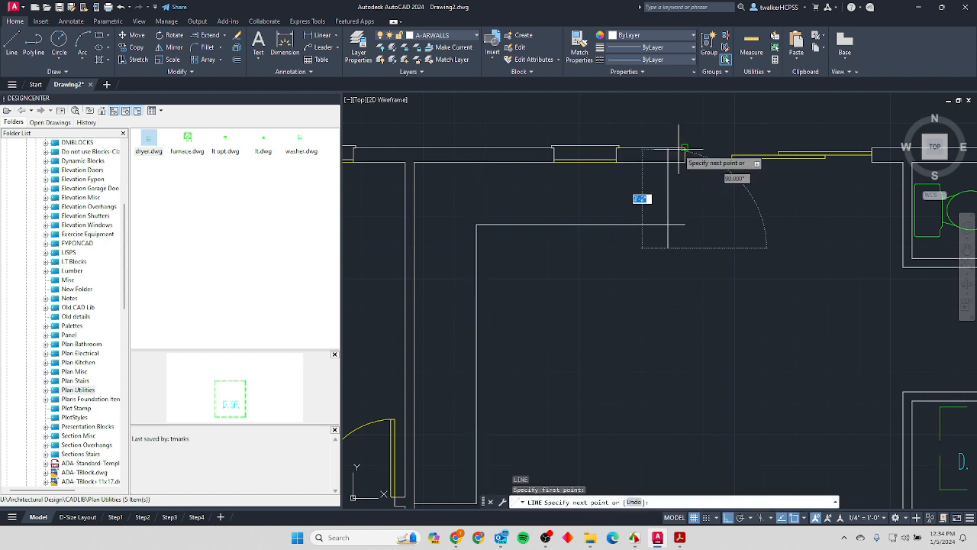
left_click(641, 174)
key("Return")
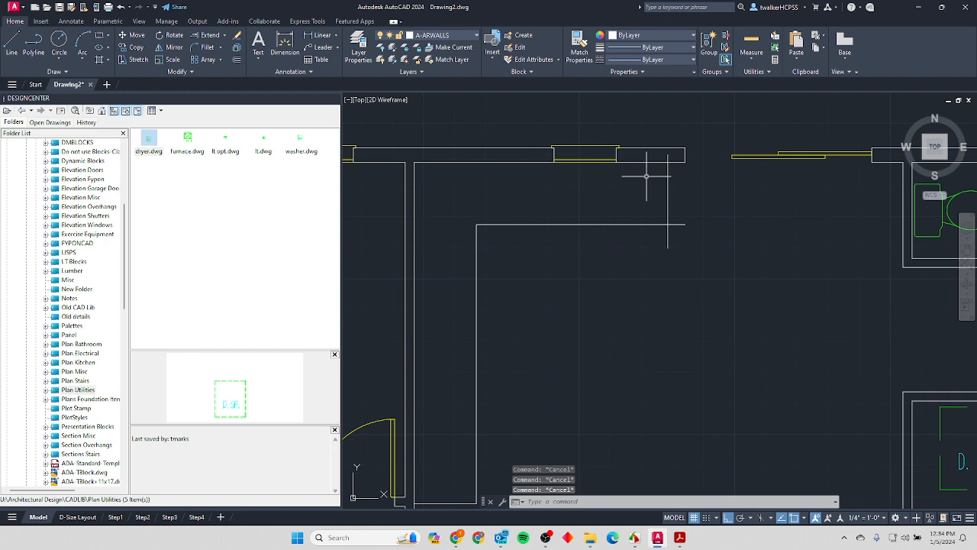
Fillet the east end line with the north counter front and trim its other end at the wall's inner face.
type("f")
key("Return")
left_click(666, 200)
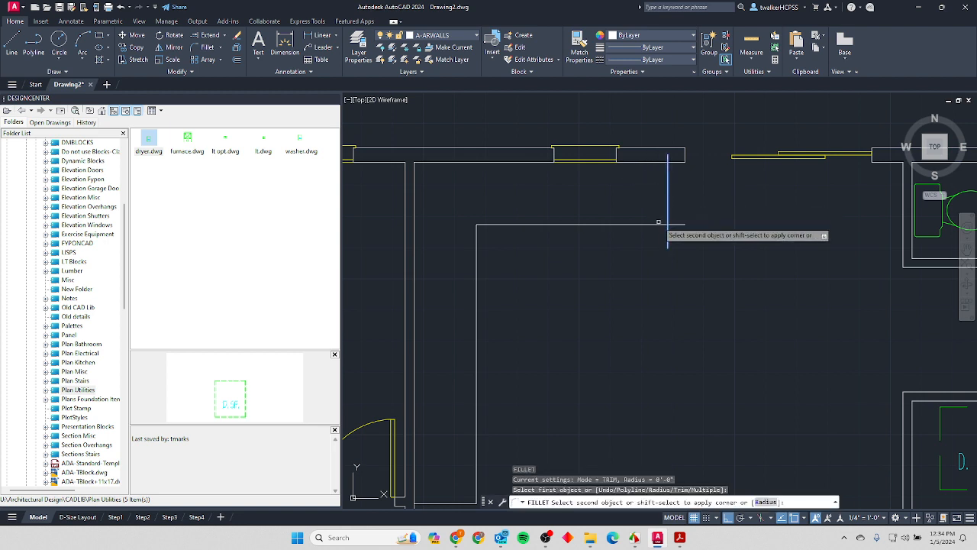
left_click(665, 224)
key("Escape")
key("Escape")
key("Escape")
type("tr")
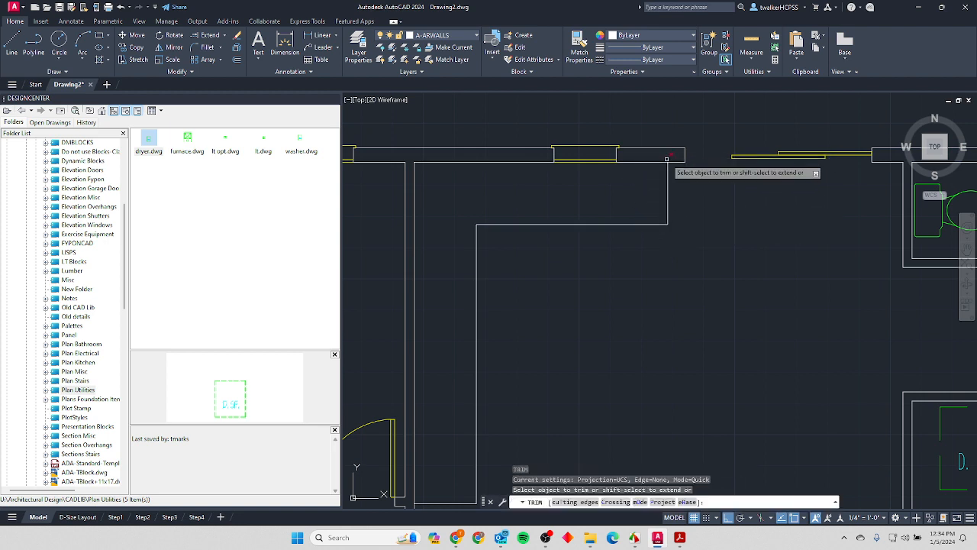
key("Return")
scroll(604, 206, "down", 2)
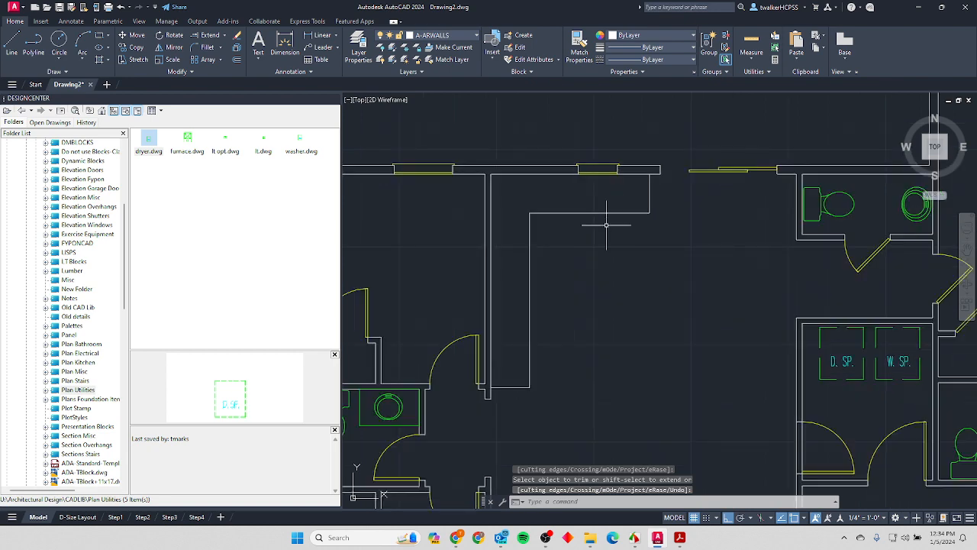
Check the kitchen layout in the PDF, then insert oven2.dwg from Plan Kitchen at the west counter front's midpoint with default scale and rotation.
key("alt+Tab")
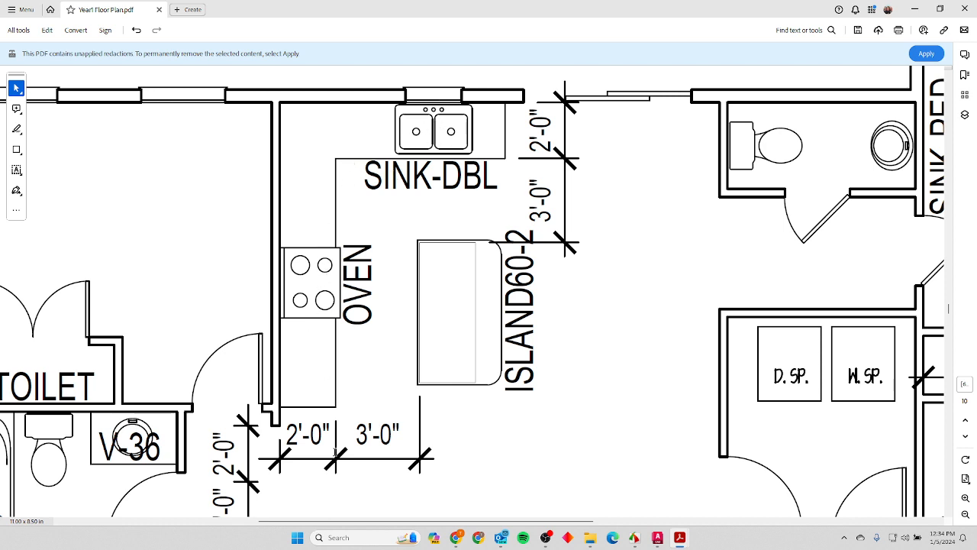
key("alt+Tab")
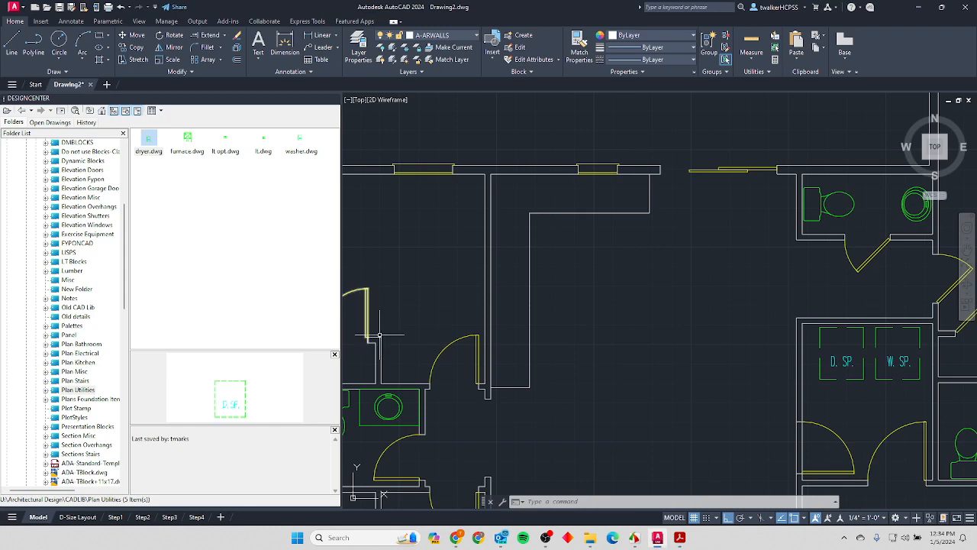
key("alt+Tab")
key("alt+Tab")
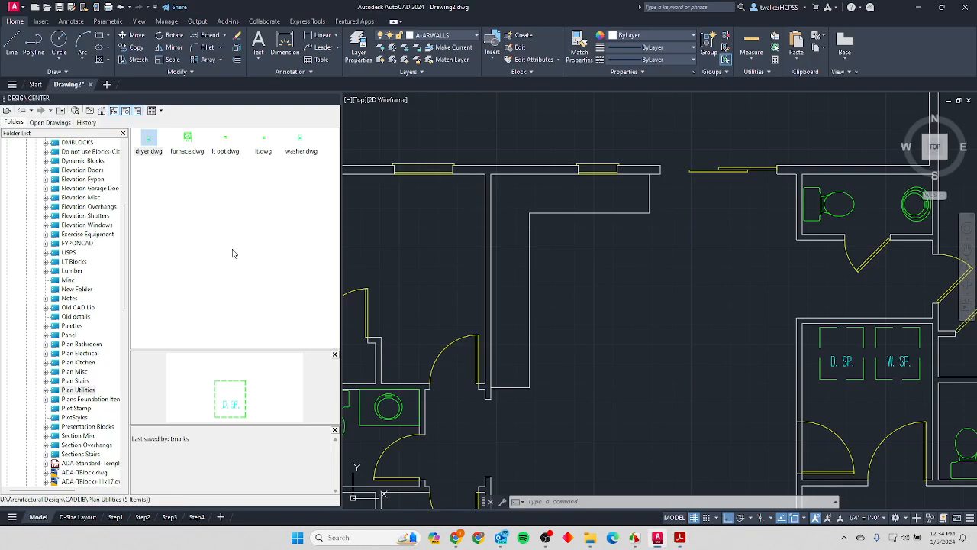
left_click(78, 362)
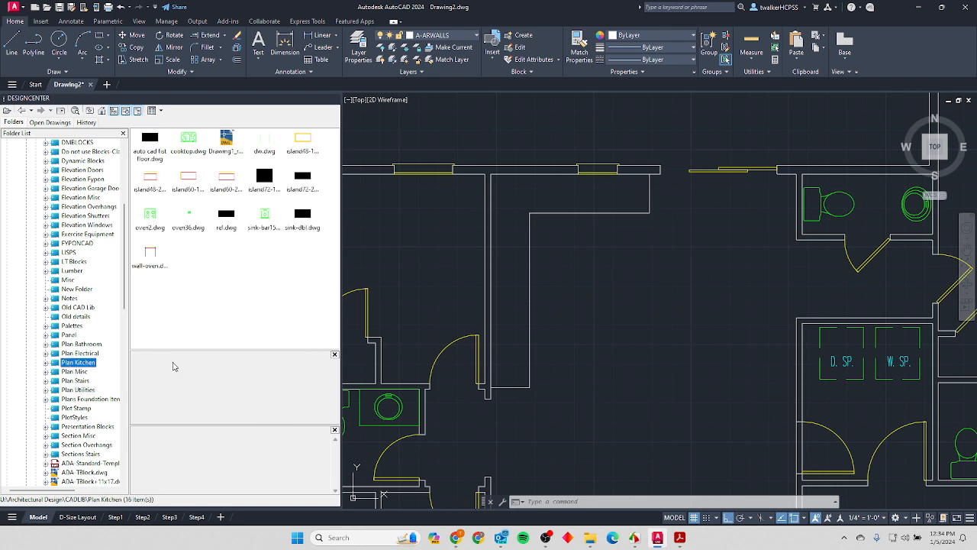
left_click(150, 218)
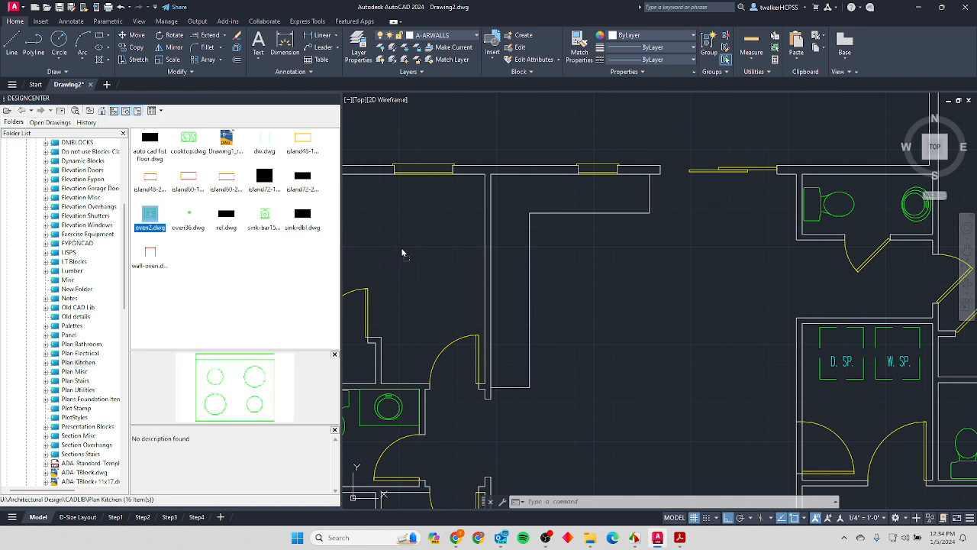
mouse_move(402, 253)
left_mouse_down()
mouse_move(517, 292)
mouse_move(519, 310)
mouse_move(530, 301)
left_mouse_up()
left_click(530, 300)
key("Return")
key("Return")
key("Return")
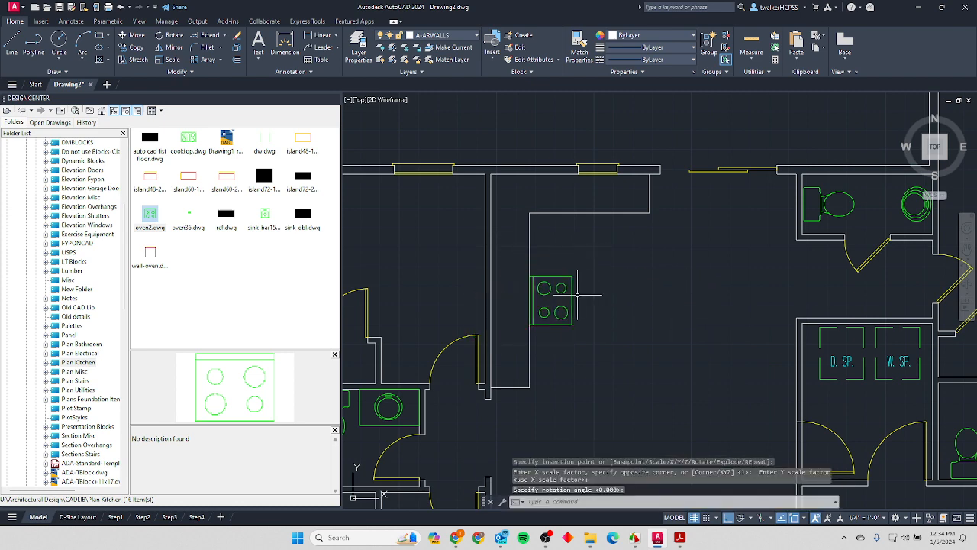
Move the oven from the counter front west to the wall face using a perpendicular snap.
left_click(578, 296)
left_click(562, 301)
type("m")
key("Return")
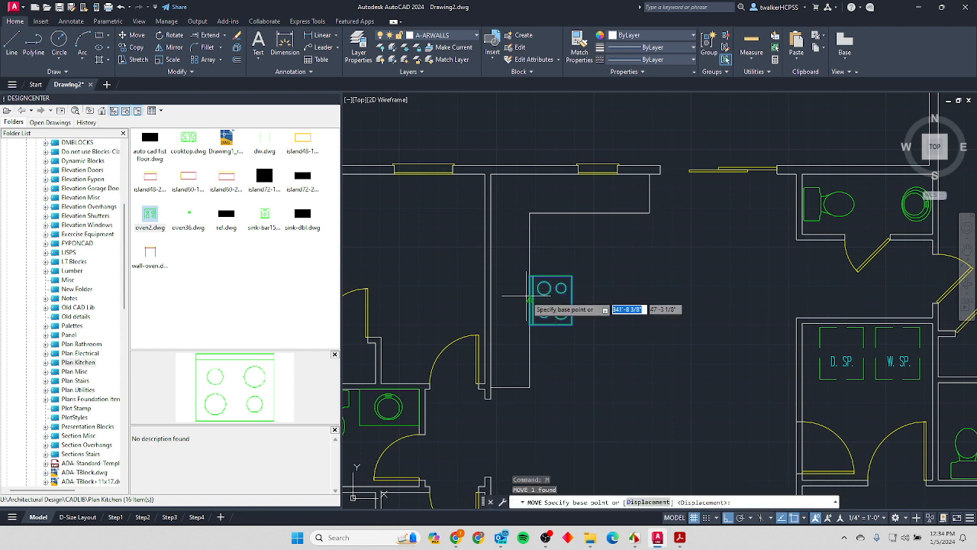
left_click(538, 288)
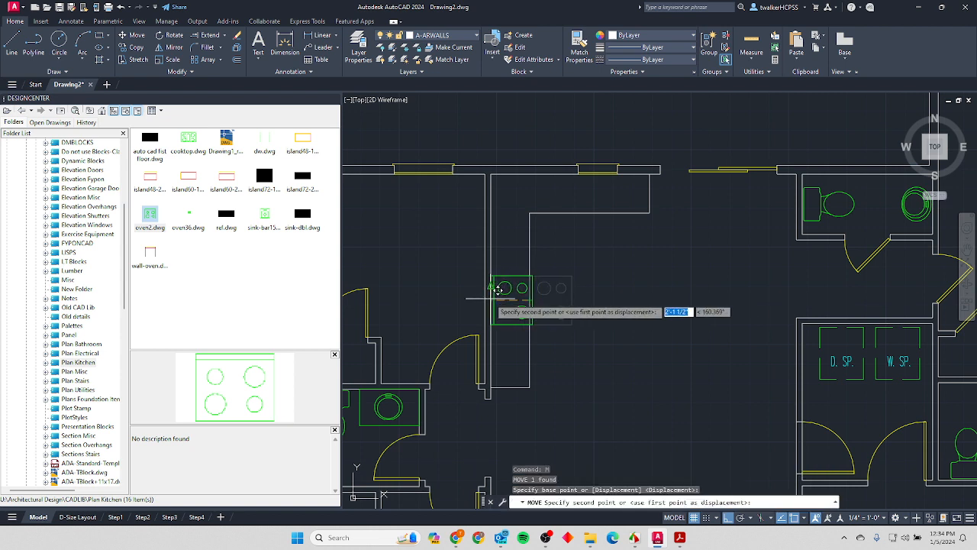
scroll(504, 288, "up", 4)
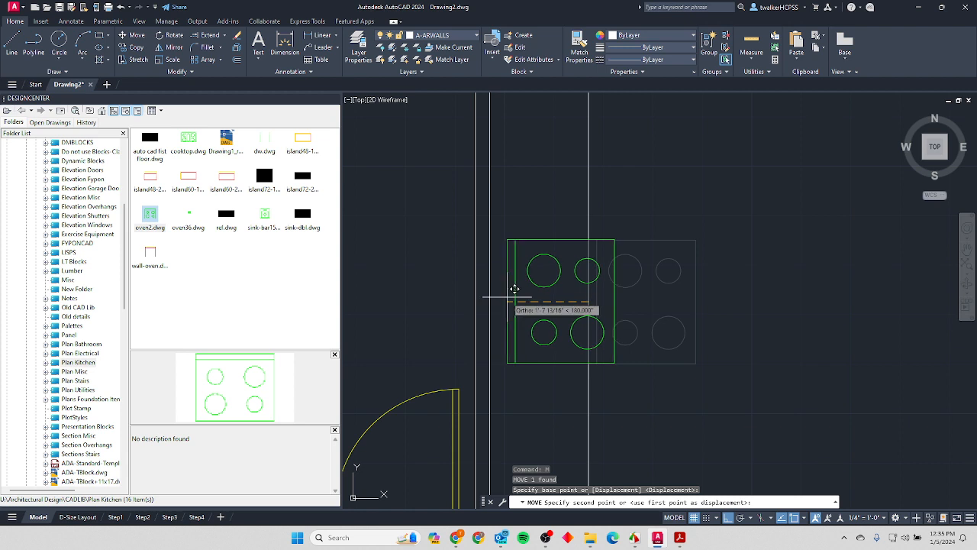
right_click(511, 305, "shift")
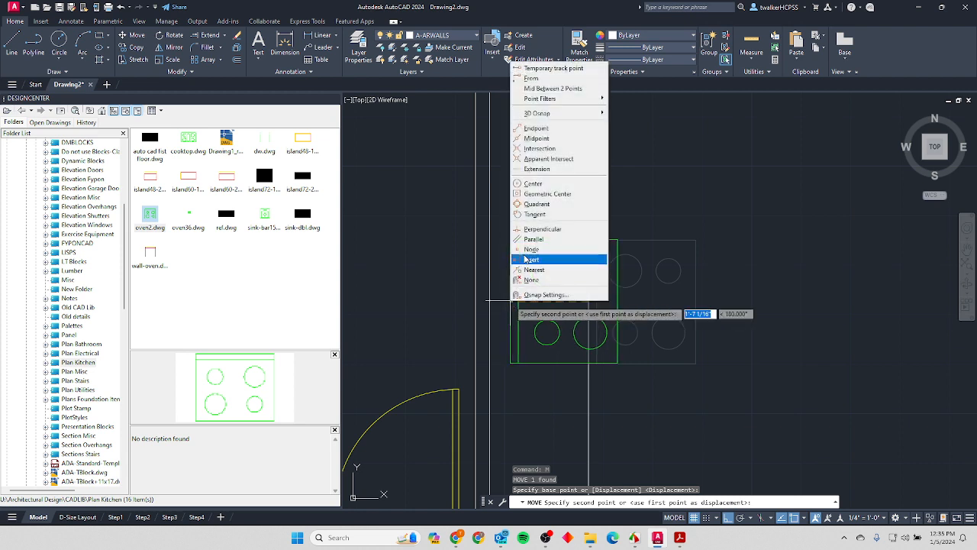
left_click(536, 231)
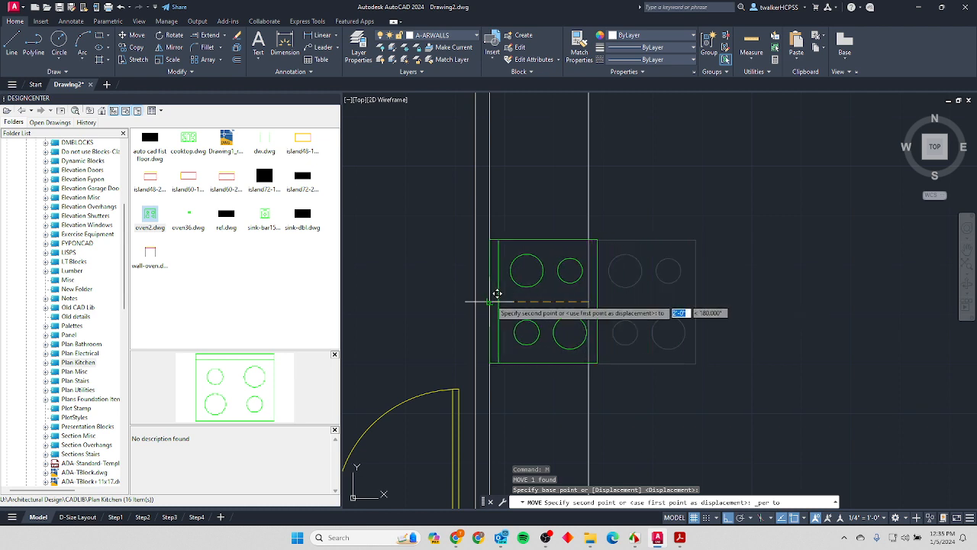
key("Escape")
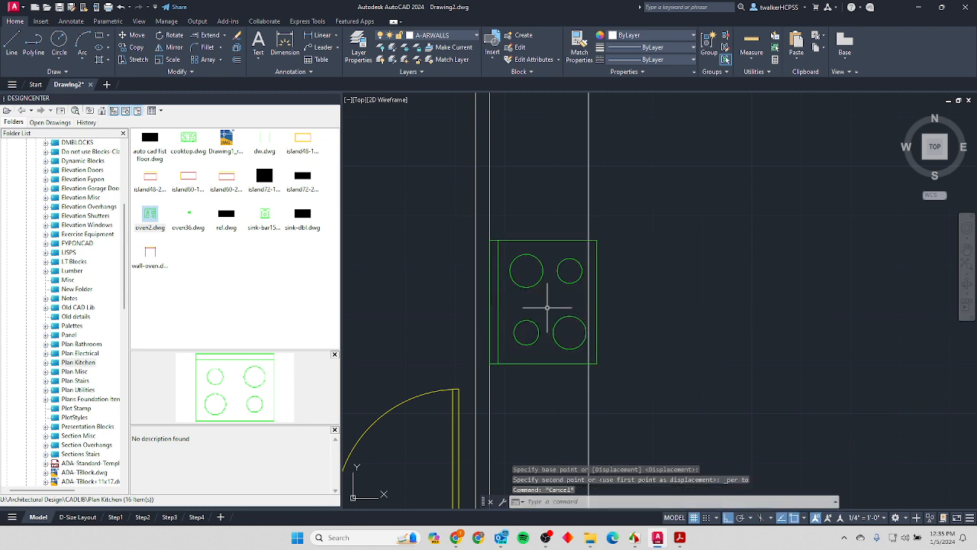
Trim the counter front line where it passes through the oven.
type("tr")
key("Return")
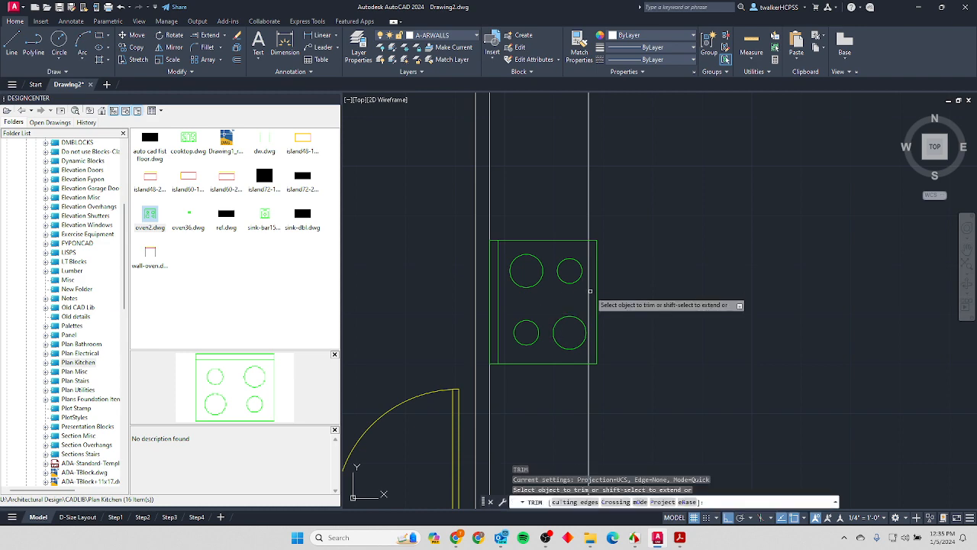
key("Return")
scroll(590, 291, "down", 4)
middle_click_drag(590, 290, 545, 316)
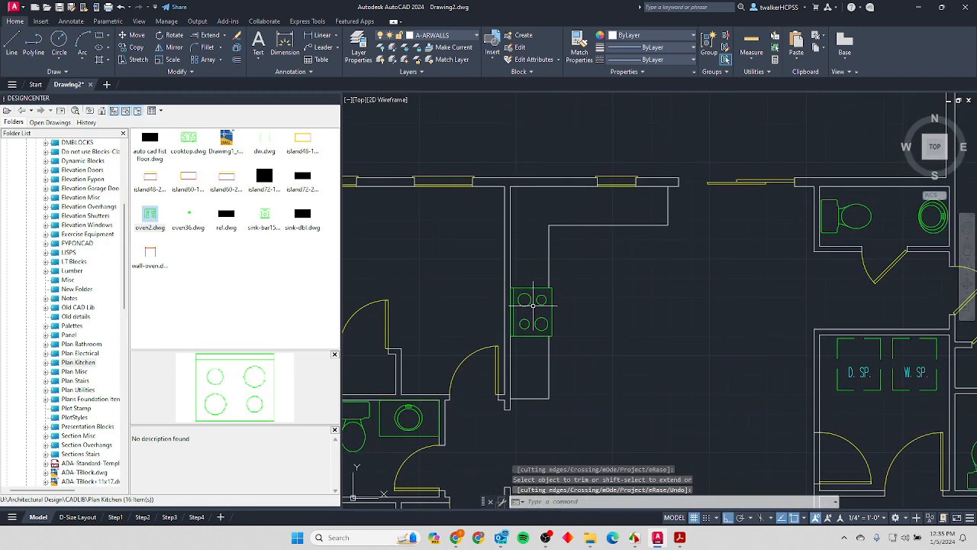
Insert sink-dbl.dwg centred on the inner wall face below the kitchen window with default scale and rotation.
left_click(299, 215)
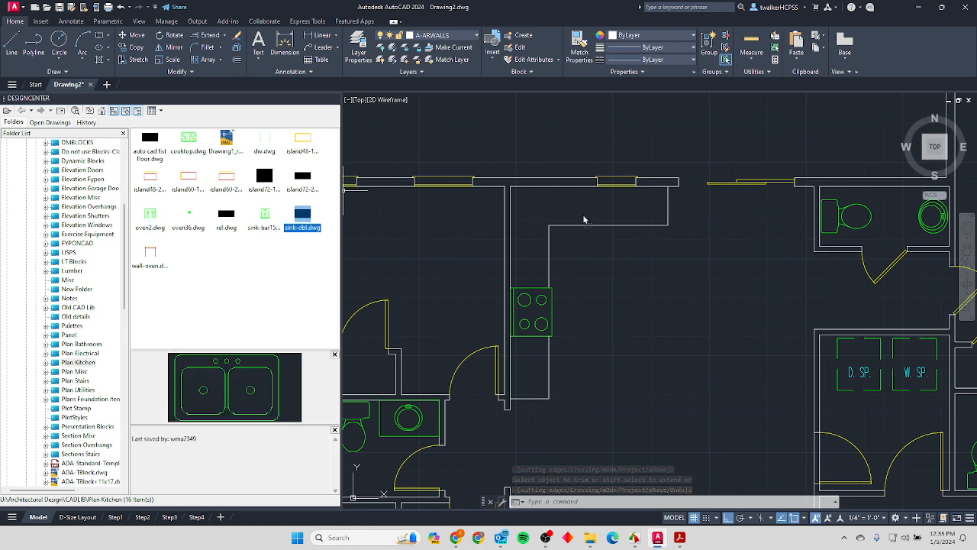
left_click_drag(584, 220, 584, 217)
left_click(617, 186)
key("Return")
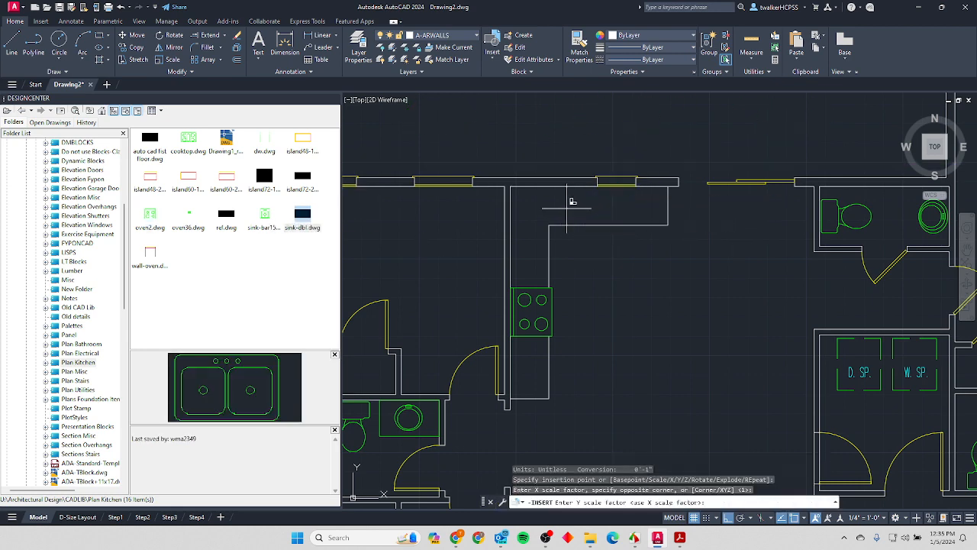
key("Return")
key("Return")
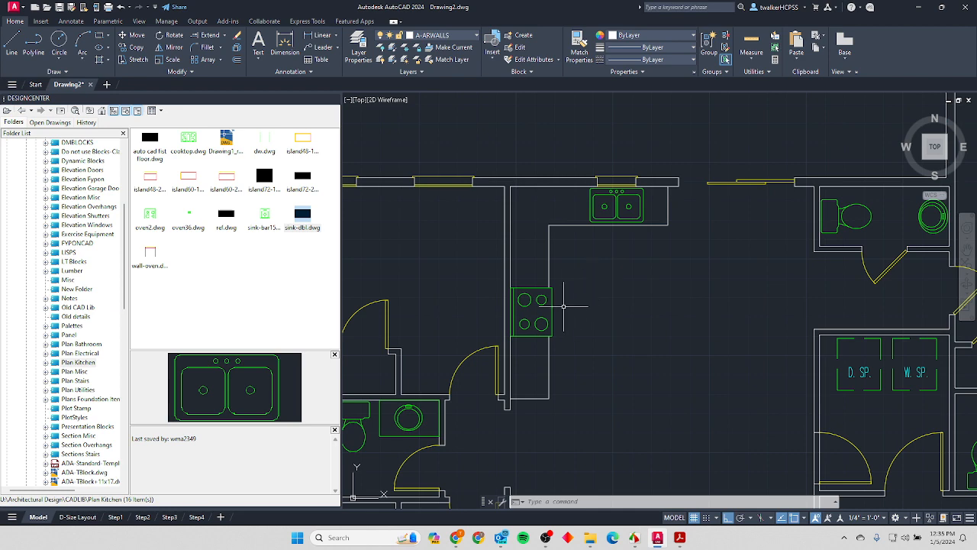
Examine the kitchen island's block name, corner and offset dimensions in the PDF, then return to AutoCAD.
key("alt+Tab")
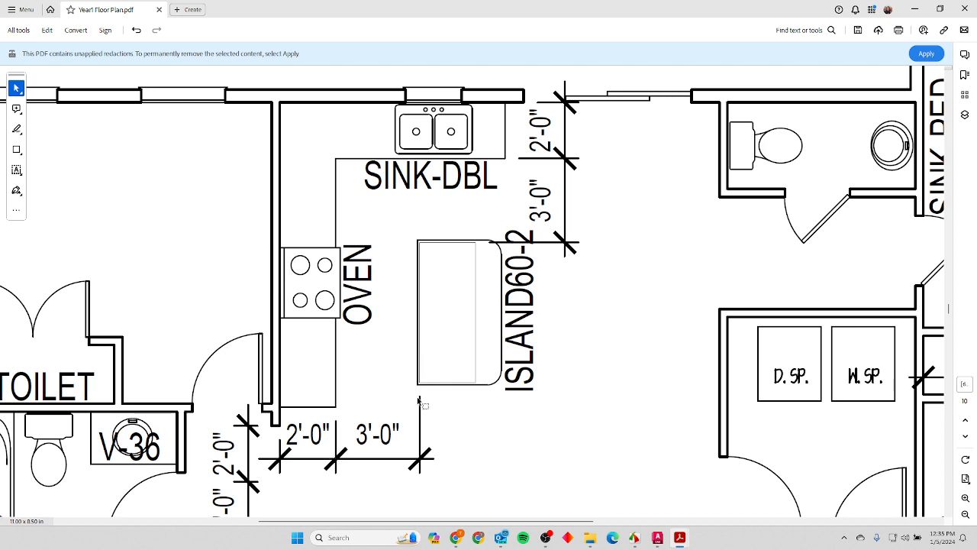
scroll(418, 398, "up", 5, "ctrl")
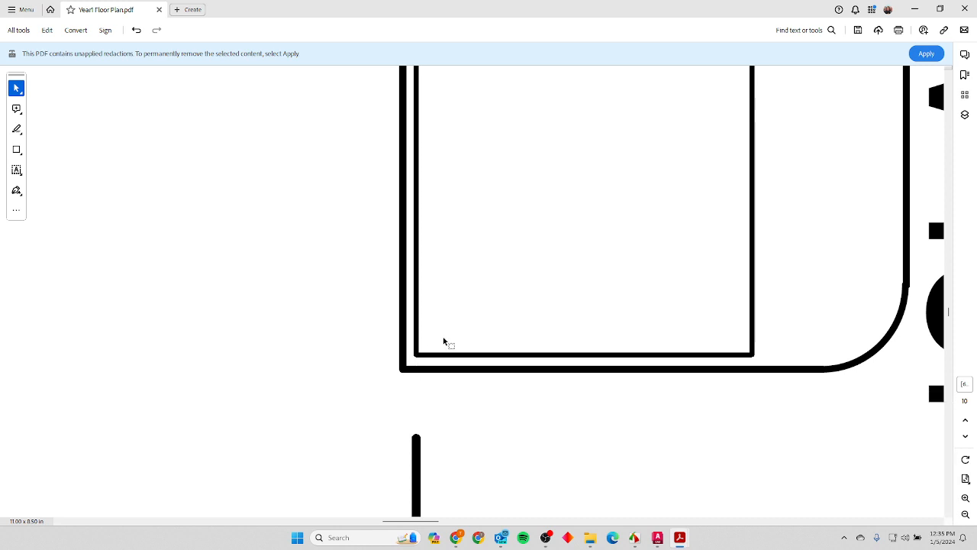
scroll(444, 341, "down", 5, "ctrl")
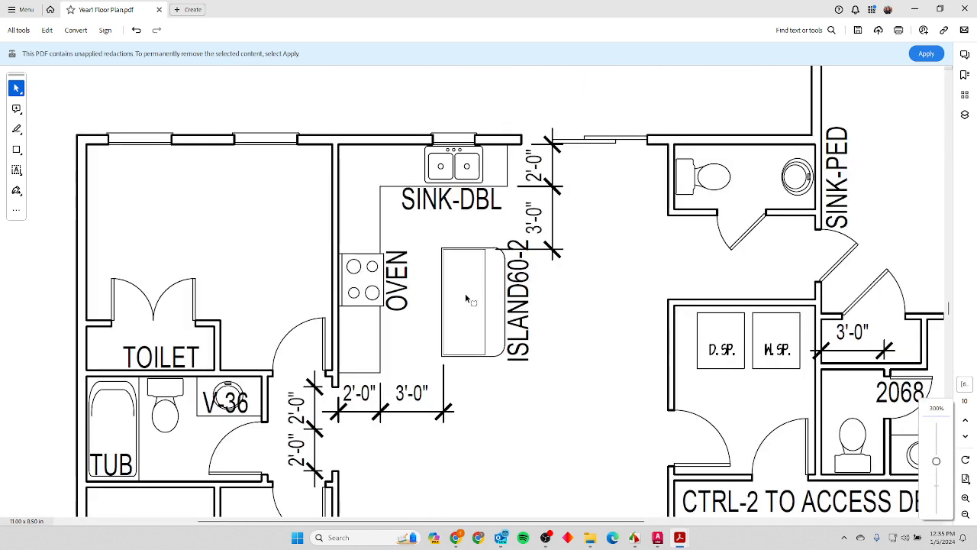
key("alt+Tab")
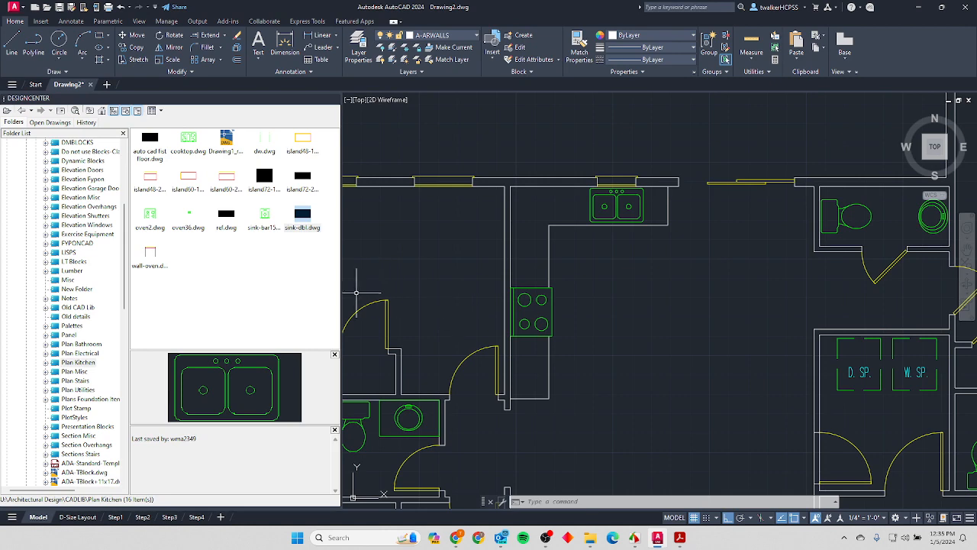
key("alt+Tab")
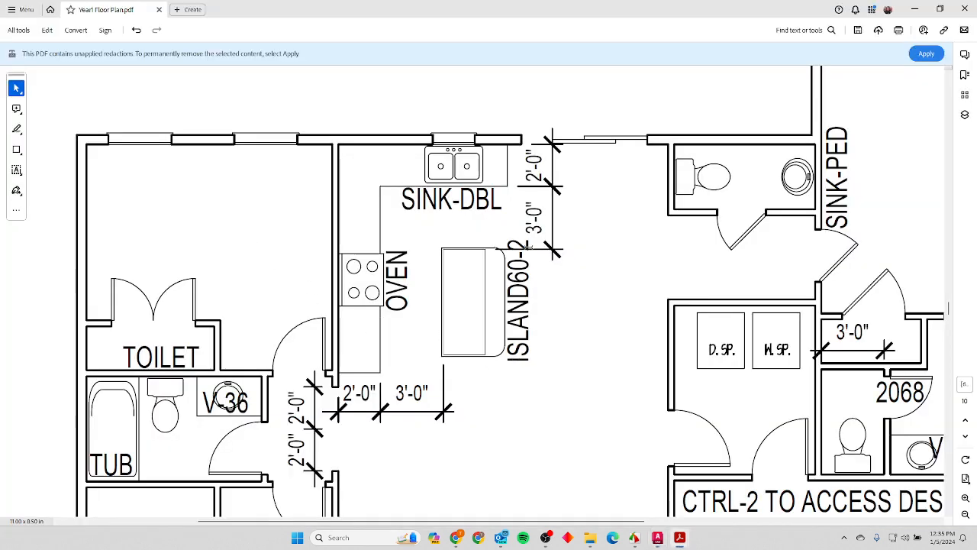
key("alt+Tab")
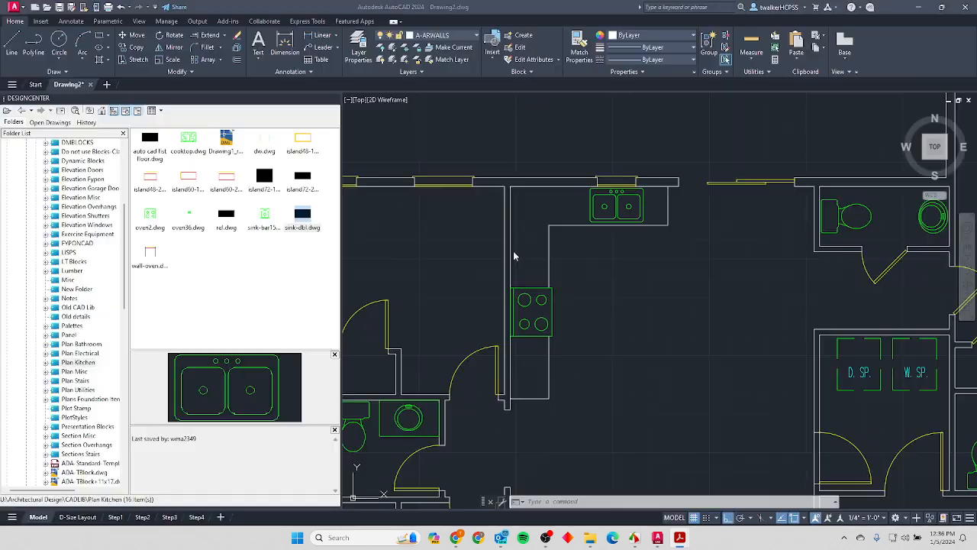
Insert the island60-2.dwg block at the counter's inside corner with scale 1, rotated 90 degrees clockwise so its rounded side faces away from the oven.
left_click(226, 180)
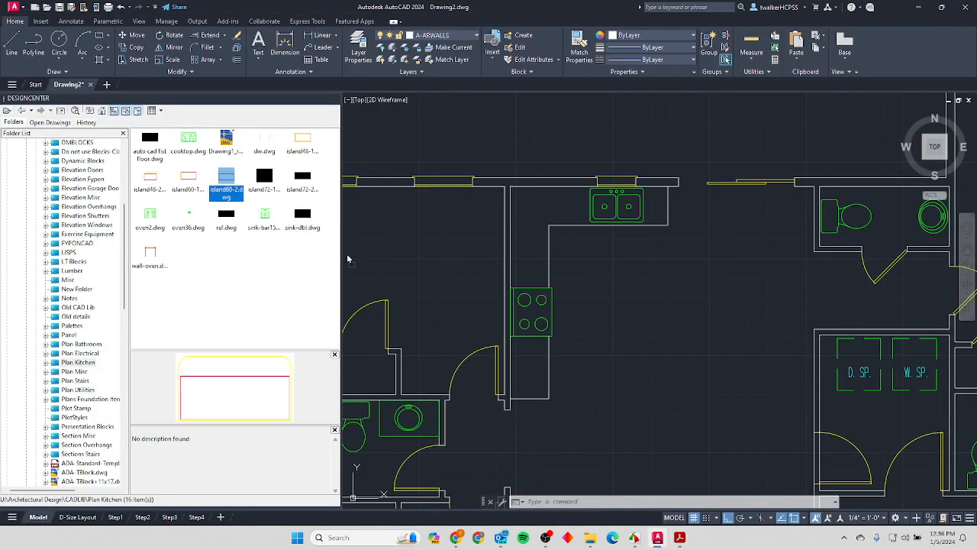
mouse_move(636, 348)
left_mouse_down()
mouse_move(617, 345)
mouse_move(626, 311)
left_mouse_up()
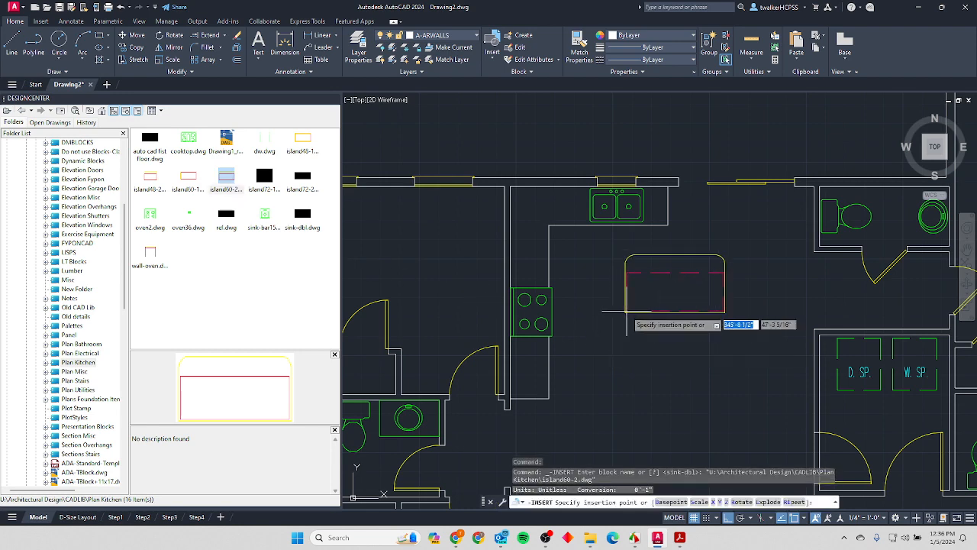
scroll(623, 311, "up", 6)
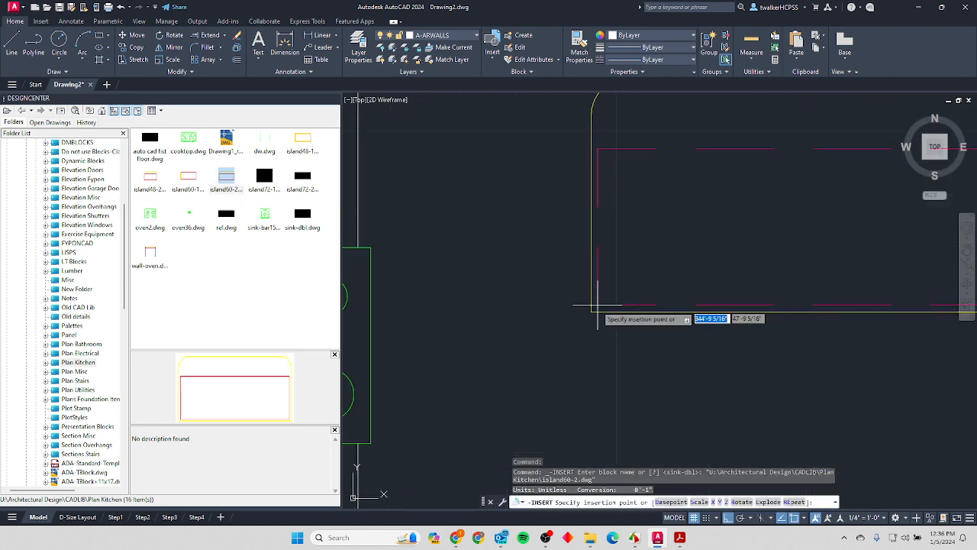
scroll(594, 309, "down", 6)
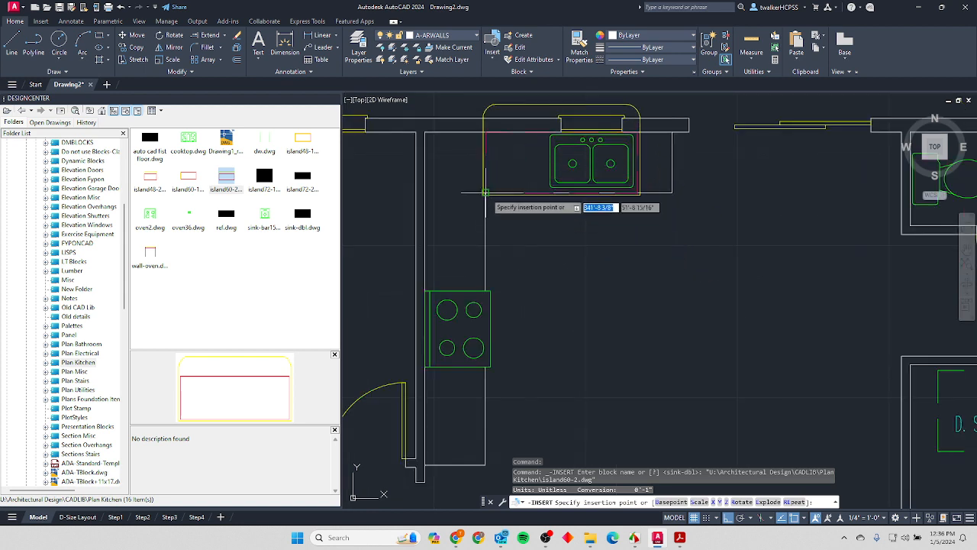
left_click(486, 192)
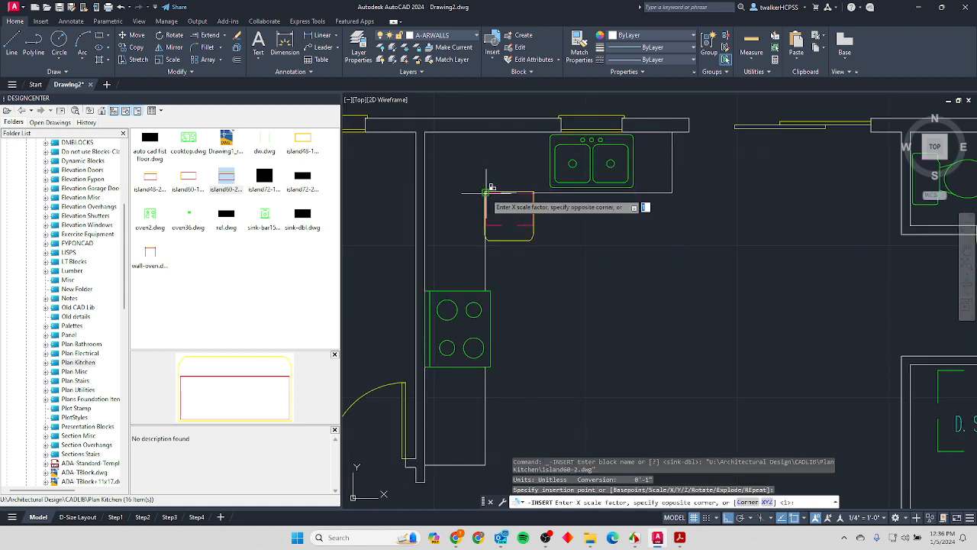
key("Return")
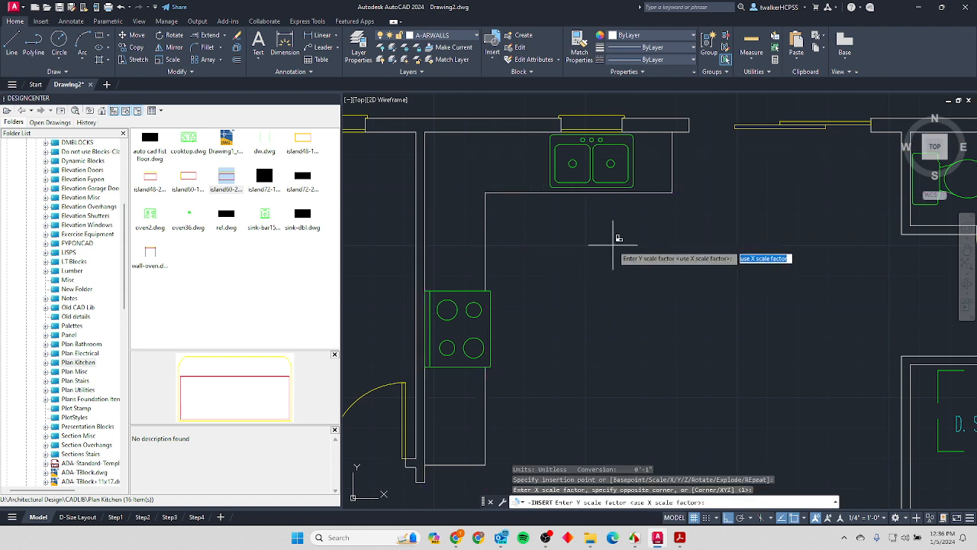
key("Return")
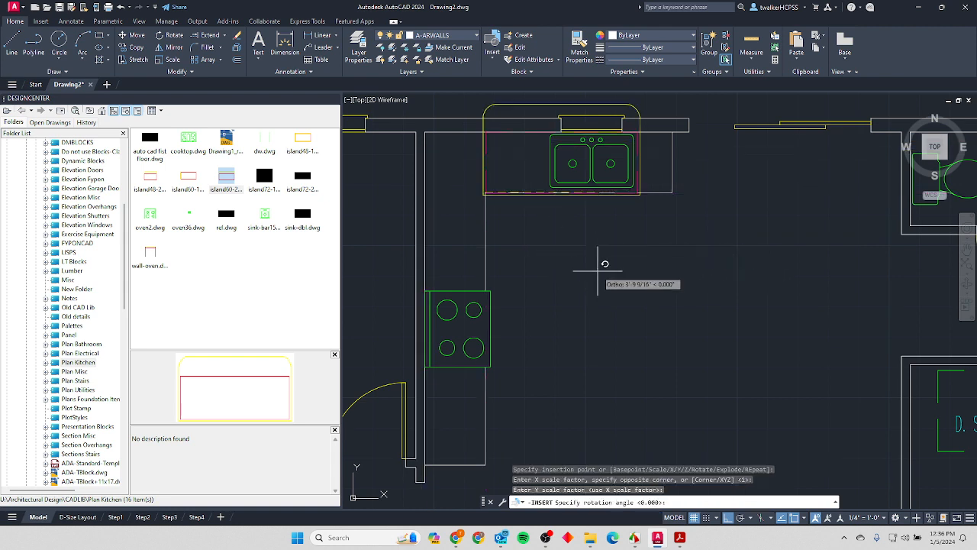
left_click(504, 433)
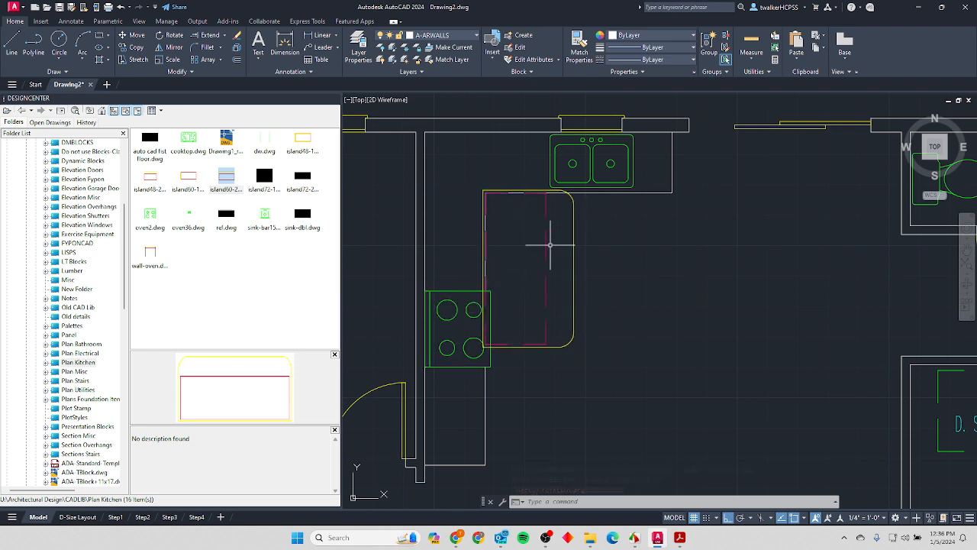
Check the island location in the Year1 Floor Plan PDF and move the island 36 inches straight down from the sink counter.
key("alt+Tab")
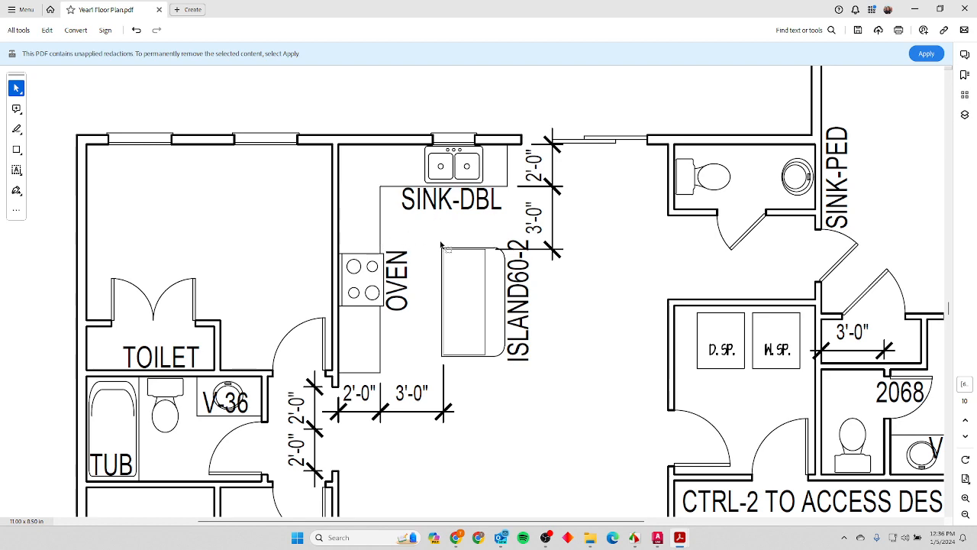
key("alt+Tab")
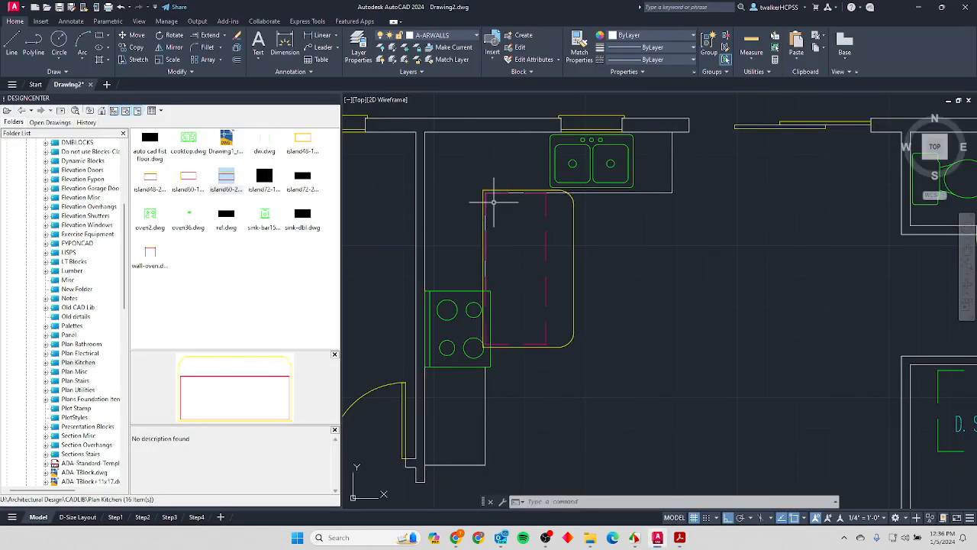
key("m")
key("Return")
left_click(593, 248)
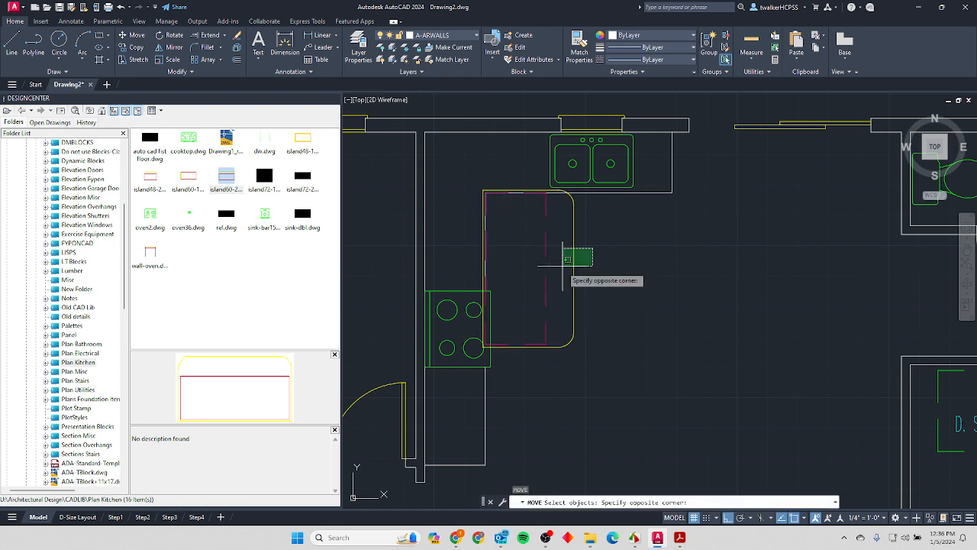
left_click(565, 263)
key("Return")
left_click(626, 249)
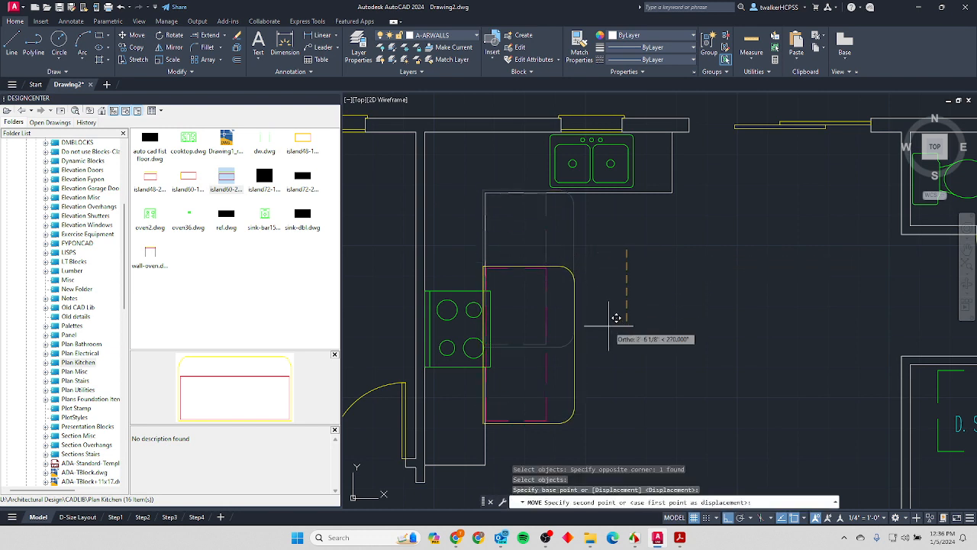
type("36")
key("Return")
Move the island 36 inches to the right, away from the oven counter.
key("Return")
left_click(590, 297)
left_click(565, 332)
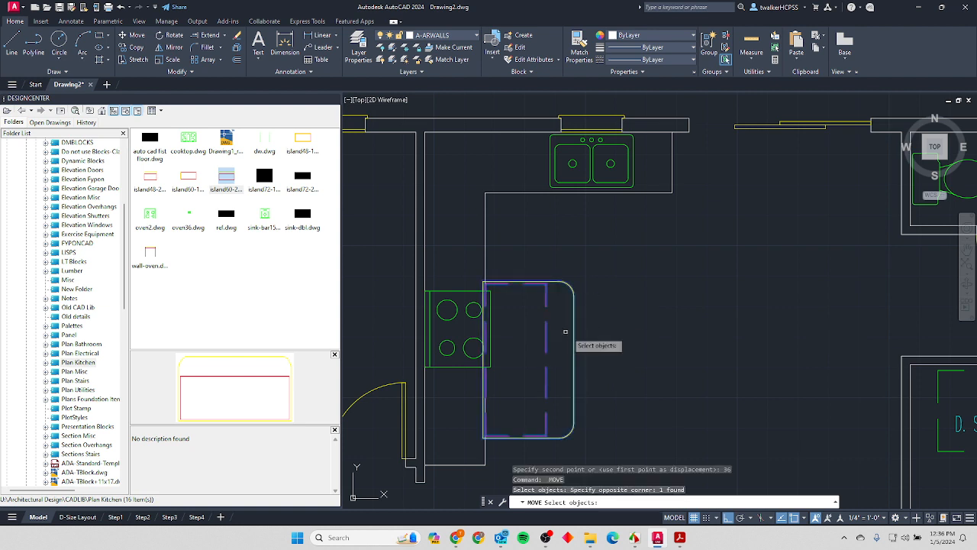
key("Return")
left_click(574, 359)
type("3")
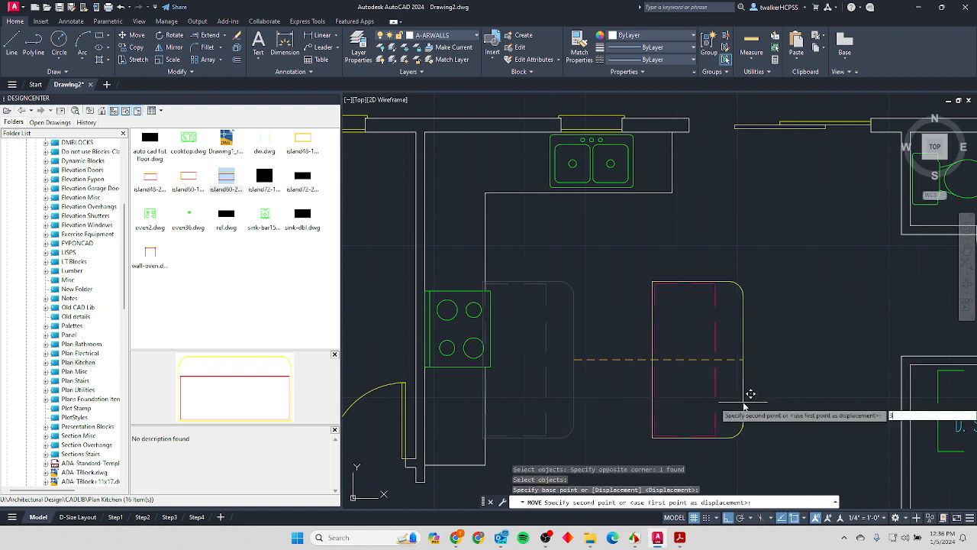
type("6")
key("Return")
key("Escape")
key("Escape")
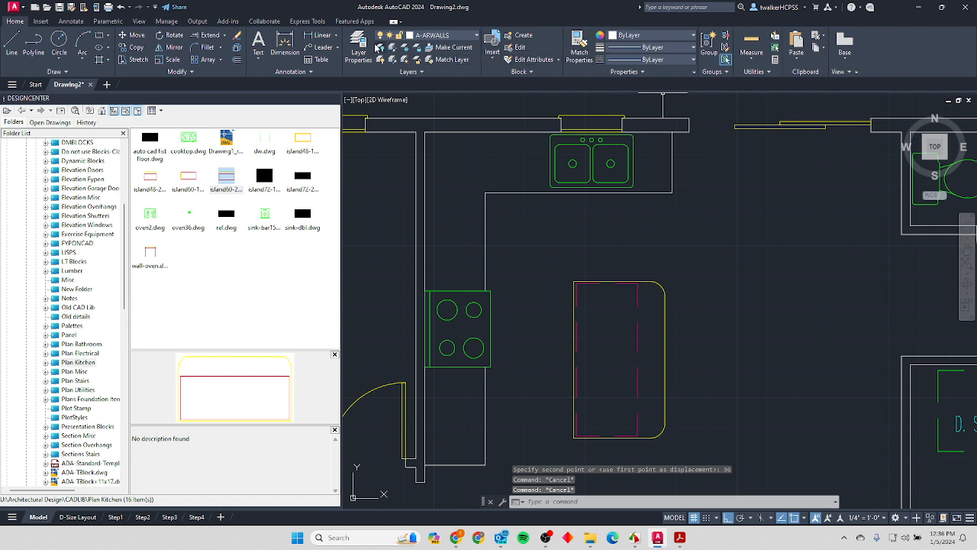
Add a linear dimension for the horizontal gap between the oven counter and the island.
left_click(319, 35)
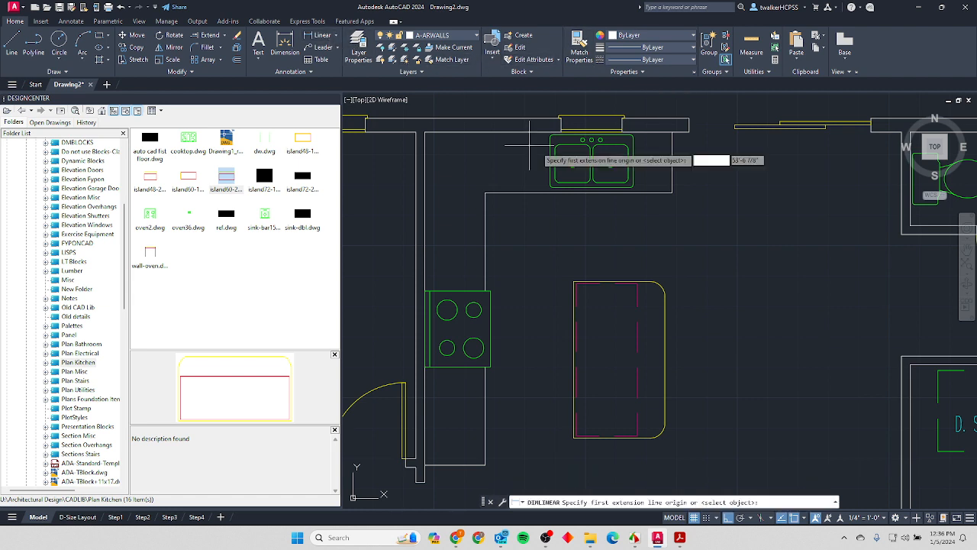
left_click(574, 283)
left_click(485, 283)
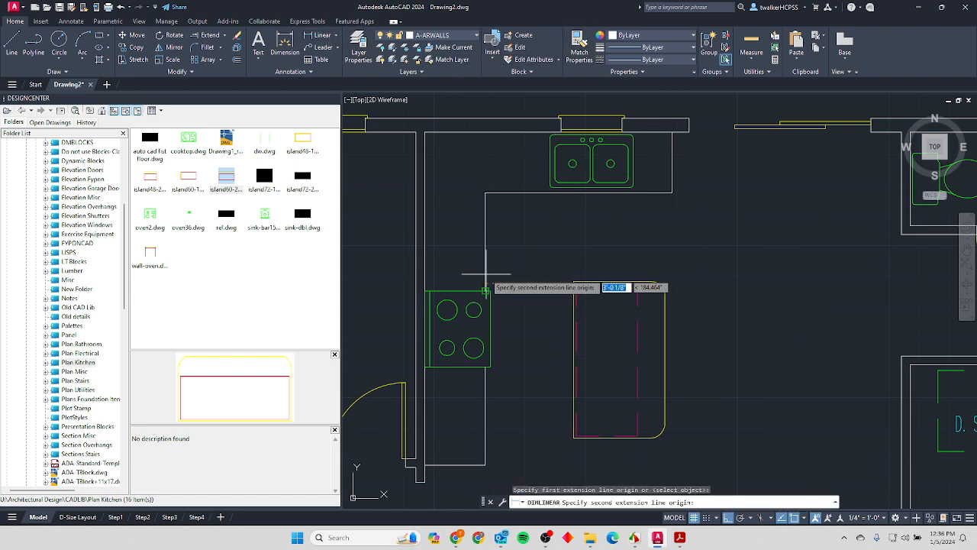
left_click(520, 251)
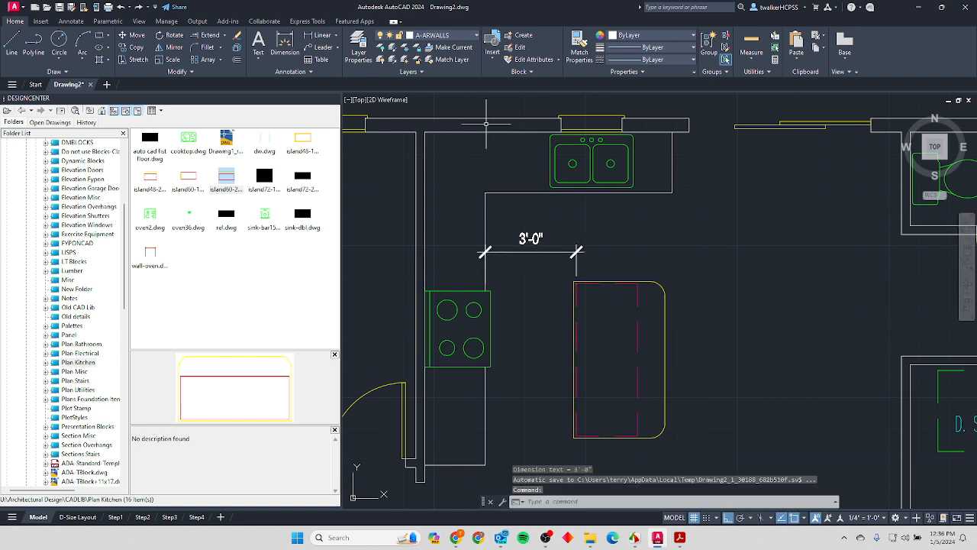
Add a linear dimension for the vertical gap between the sink counter and the island.
key("Return")
left_click(638, 283)
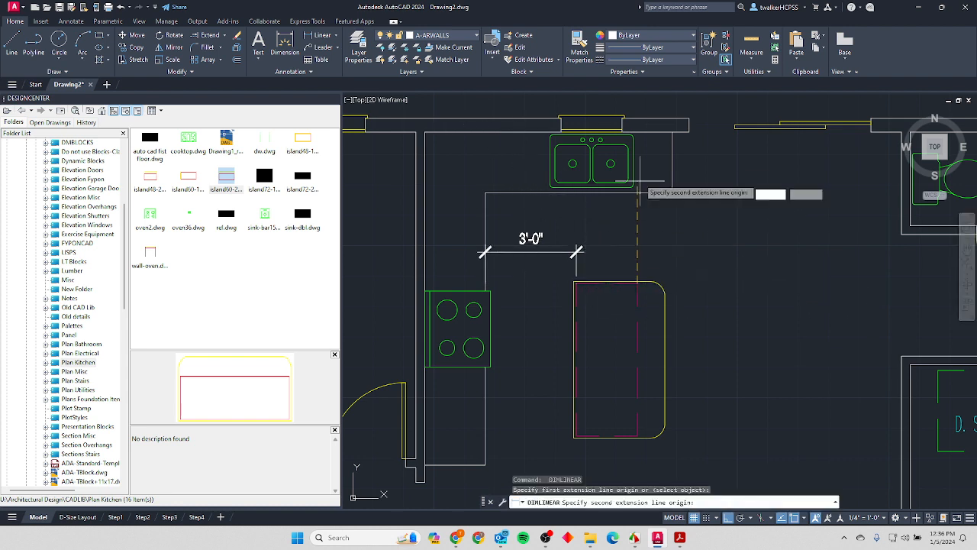
left_click(615, 192)
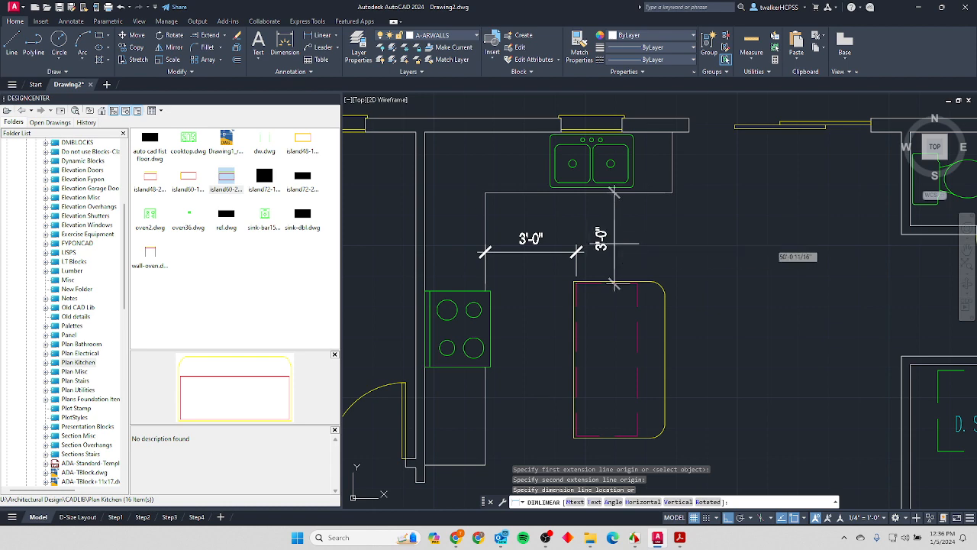
left_click(615, 244)
key("Escape")
key("Escape")
Delete both clearance dimensions around the island.
left_click(608, 229)
left_click(558, 262)
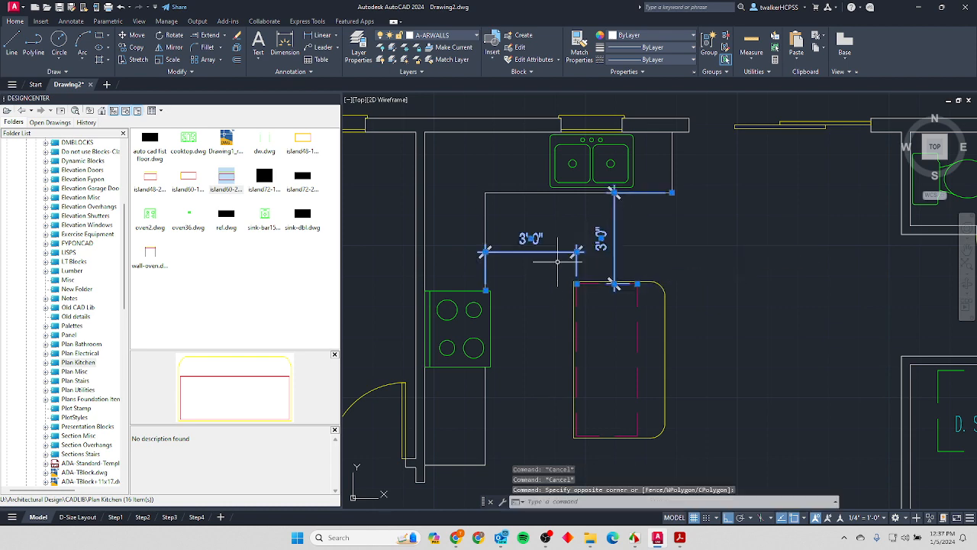
key("Delete")
Switch to the Year1 Floor Plan PDF and go to its Step 7 page on closet shelving and upper cabinets.
key("alt+Tab")
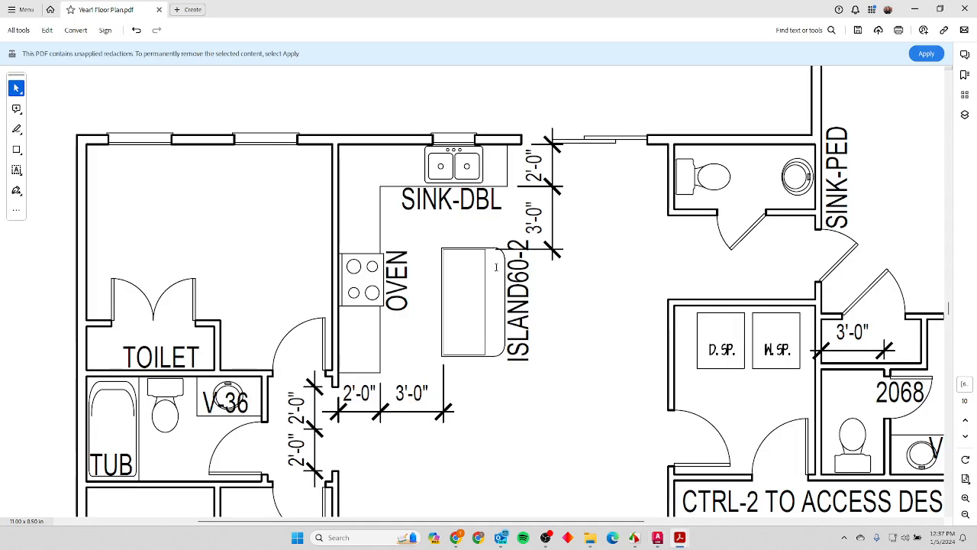
scroll(511, 273, "down", 4, "ctrl")
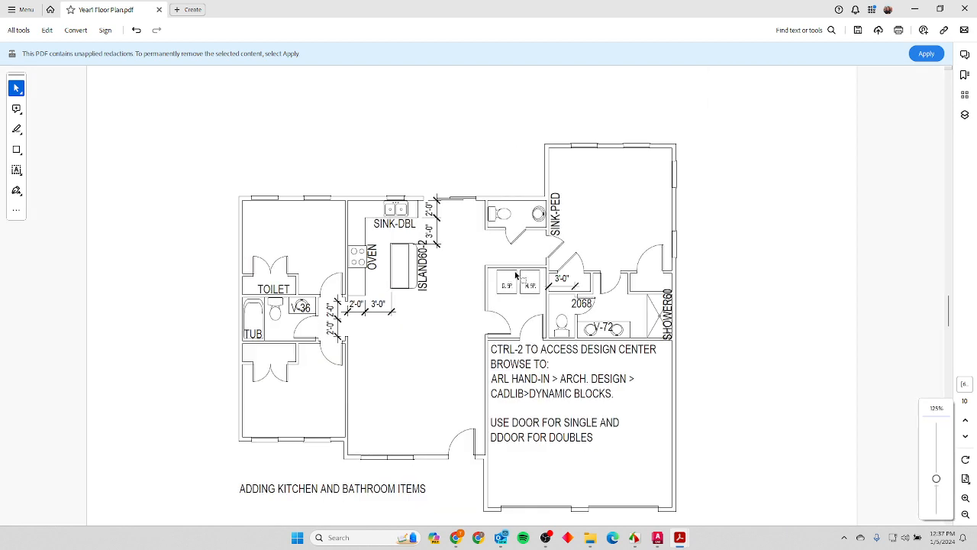
scroll(516, 276, "down", 1)
scroll(516, 275, "down", 2, "ctrl")
scroll(516, 276, "down", 3)
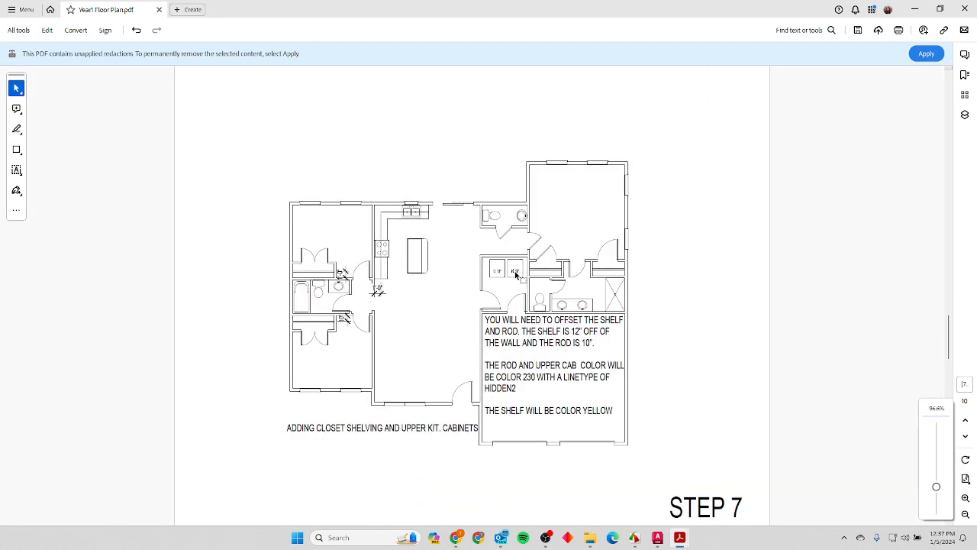
Back in AutoCAD, copy the whole furnished floor plan horizontally into the empty space to its right.
key("alt+Tab")
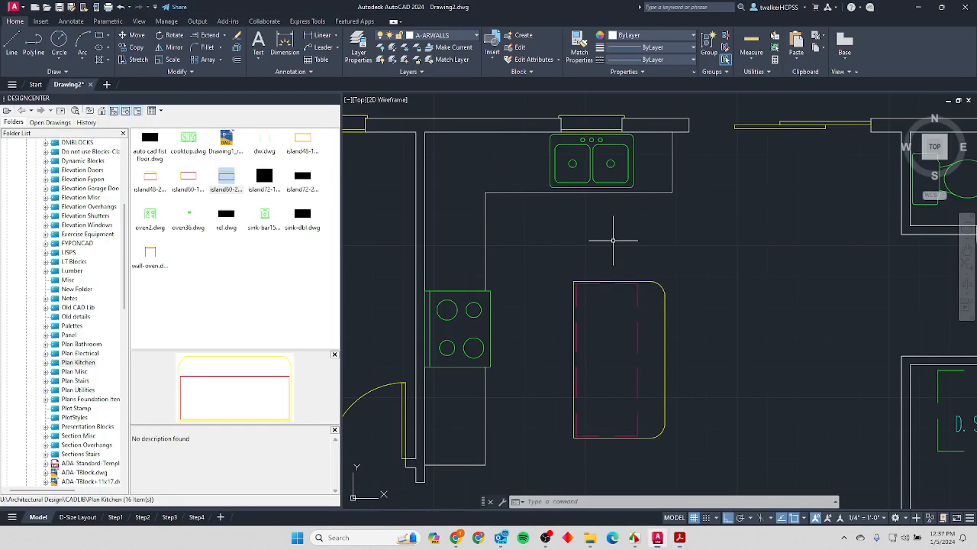
key("Escape")
key("Escape")
scroll(654, 257, "down", 10)
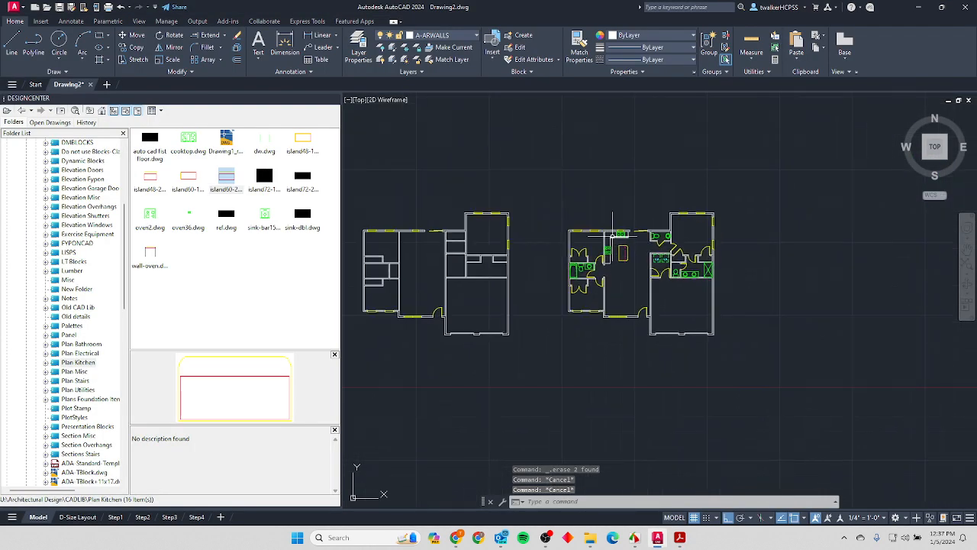
key("Return")
left_click(732, 179)
left_click(555, 381)
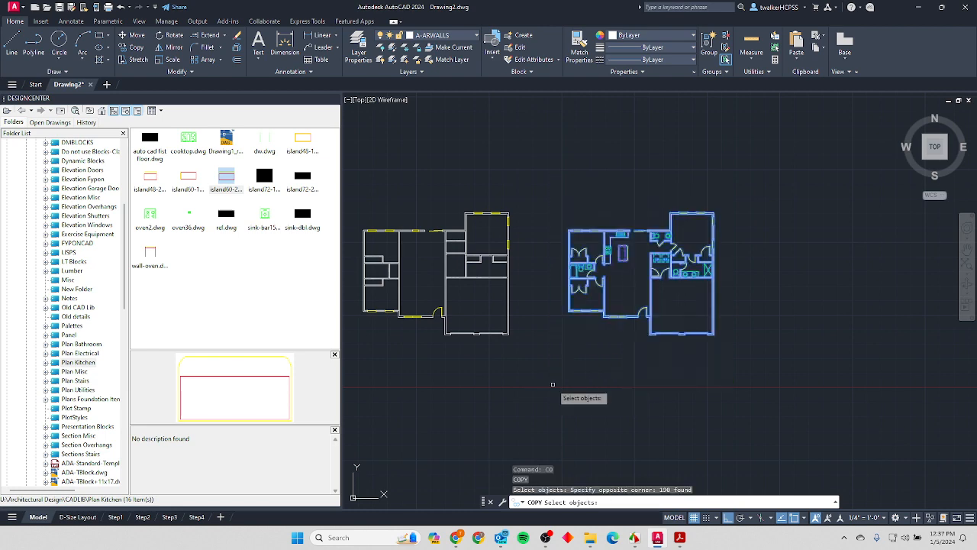
key("Return")
left_click(561, 379)
left_click(761, 412)
key("Escape")
key("Escape")
middle_click_drag(671, 345, 500, 310)
scroll(697, 220, "up", 4)
Examine the PDF's Step 7 notes on shelf and rod offsets and the closet shelf detail beside the bathroom.
key("alt+Tab")
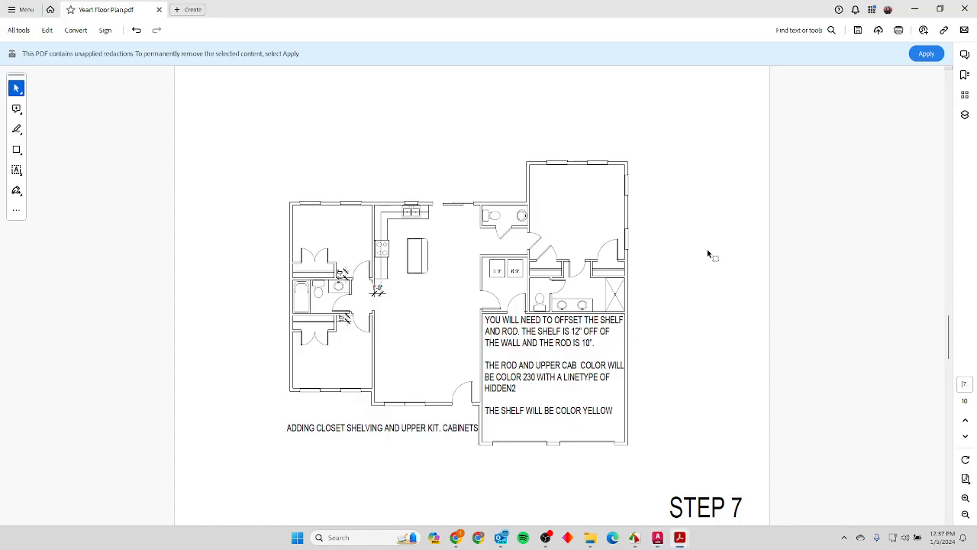
scroll(707, 249, "down", 1)
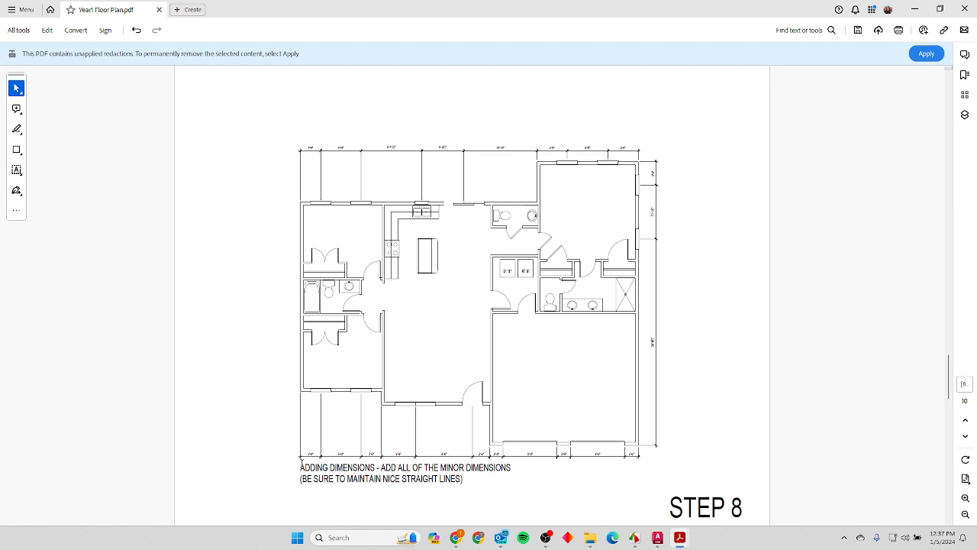
scroll(357, 433, "up", 1)
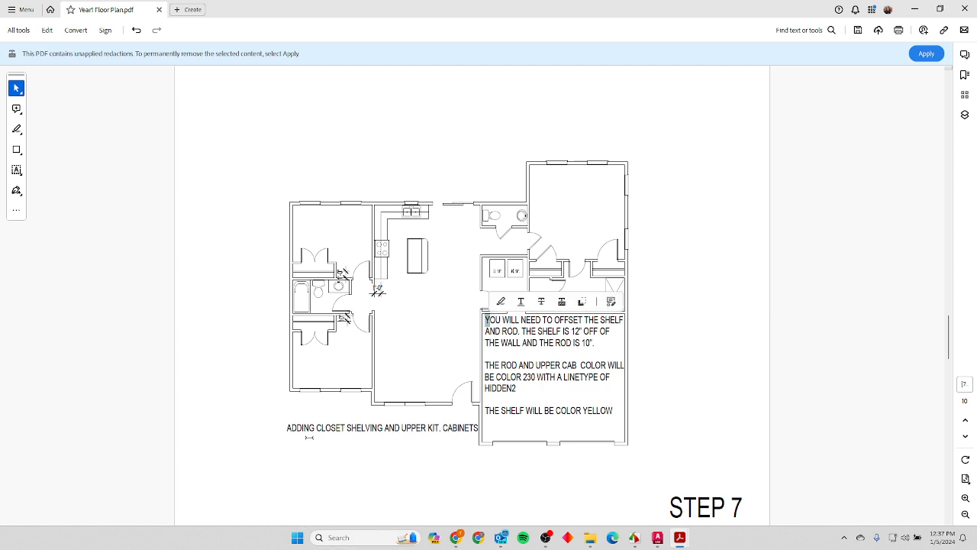
double_click(290, 427)
left_click_drag(312, 427, 348, 422)
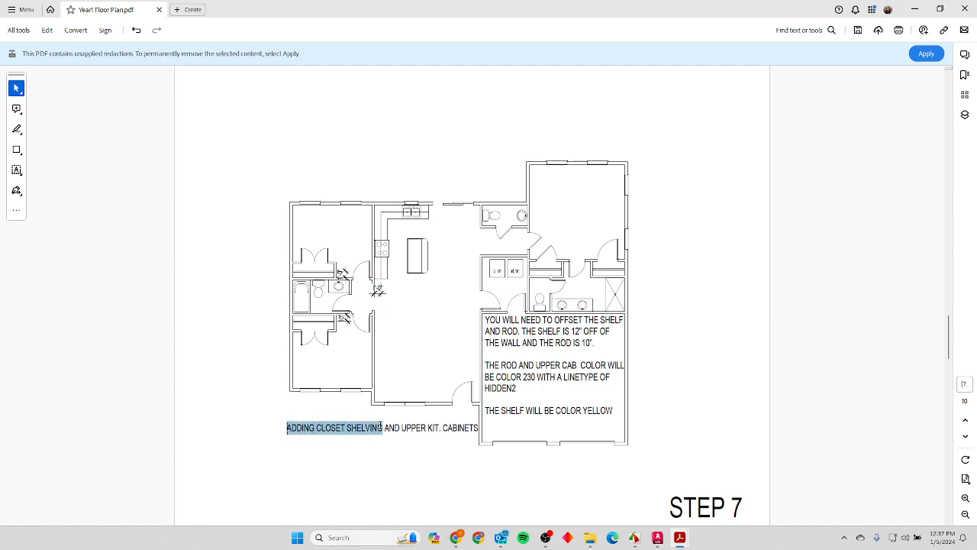
left_click_drag(428, 429, 432, 431)
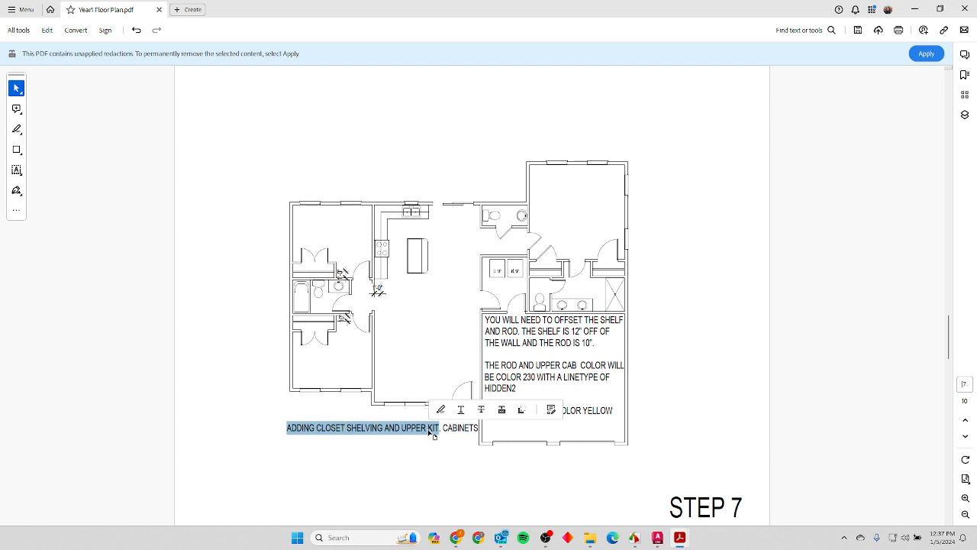
left_click(429, 429)
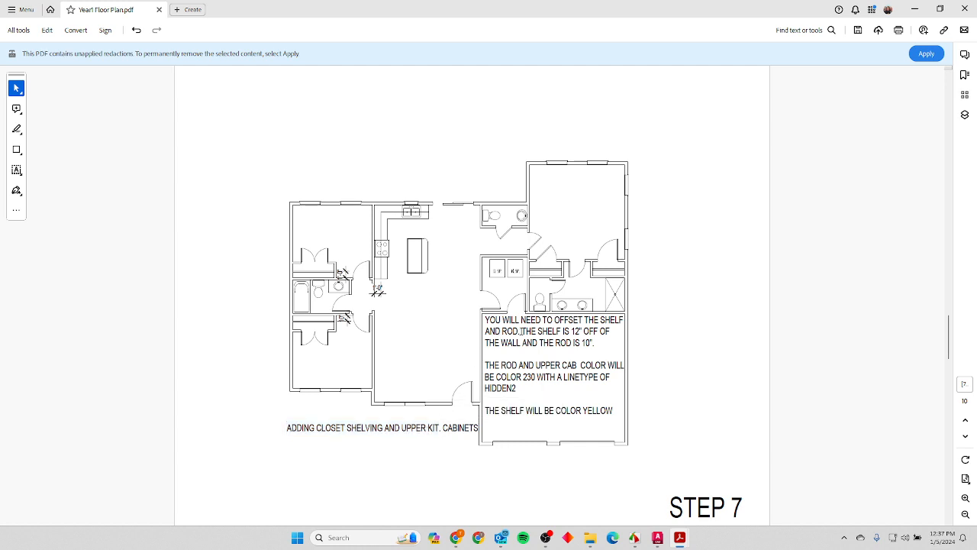
left_click_drag(523, 331, 590, 348)
scroll(305, 273, "up", 5, "ctrl")
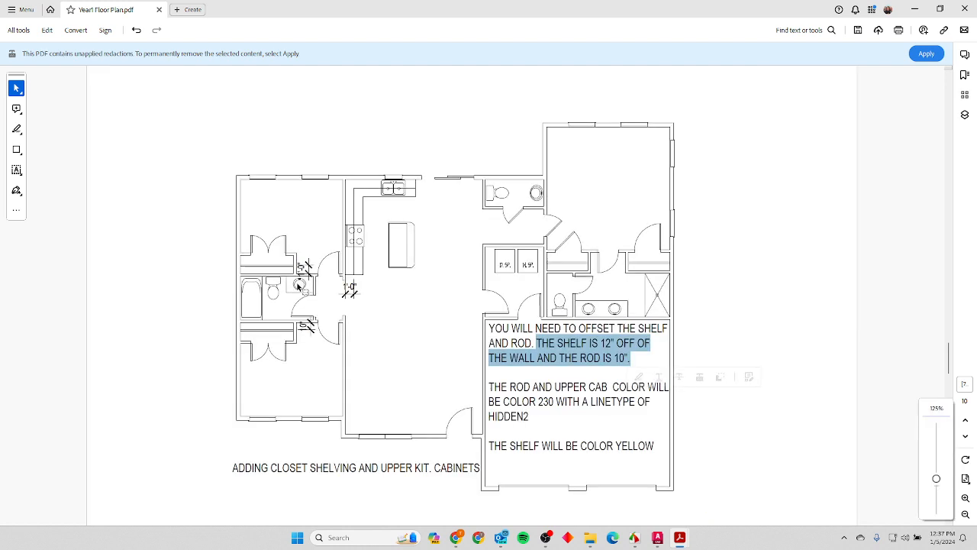
scroll(220, 258, "up", 4, "ctrl")
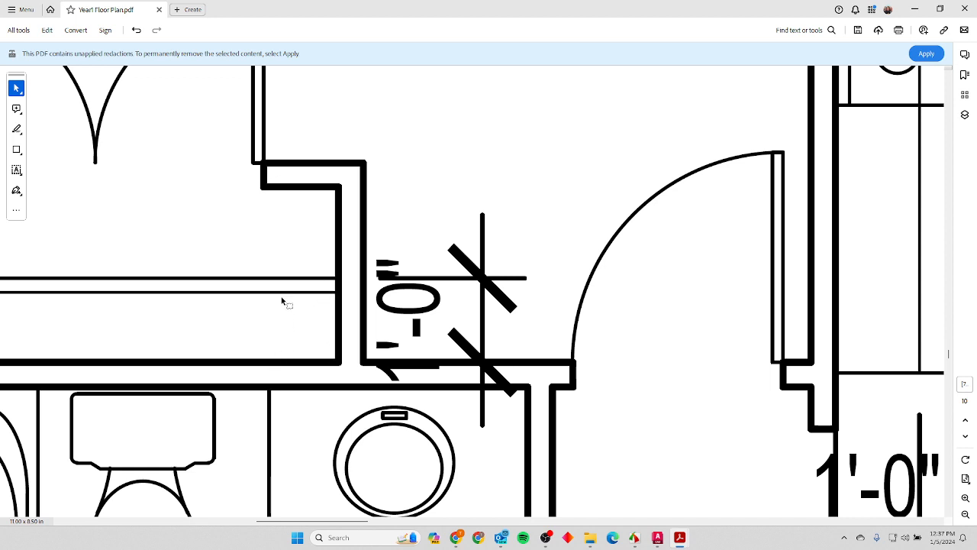
Check the PDF's shelf and rod detail in the closet beside the bathroom and return to the AutoCAD drawing.
scroll(283, 295, "down", 3)
scroll(306, 282, "up", 1)
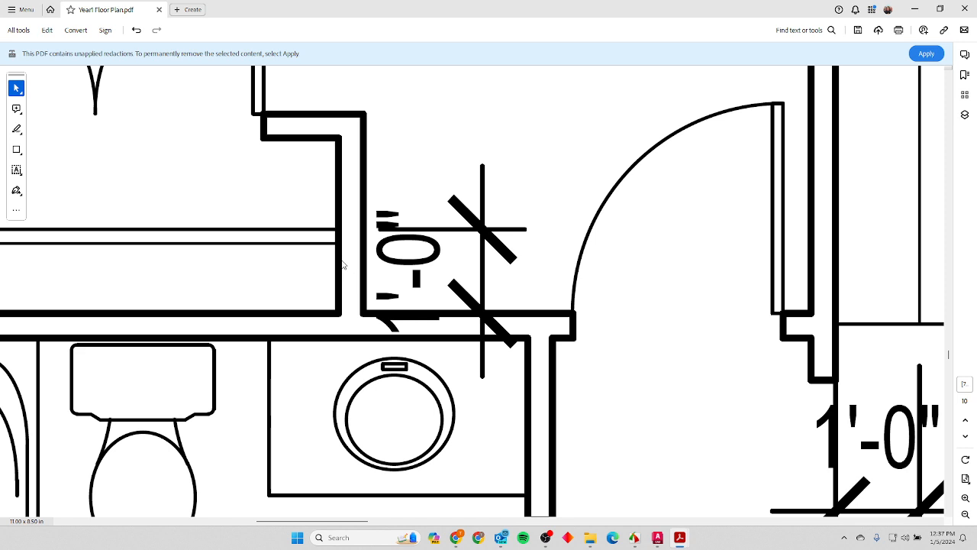
scroll(307, 269, "down", 5, "ctrl")
key("alt+Tab")
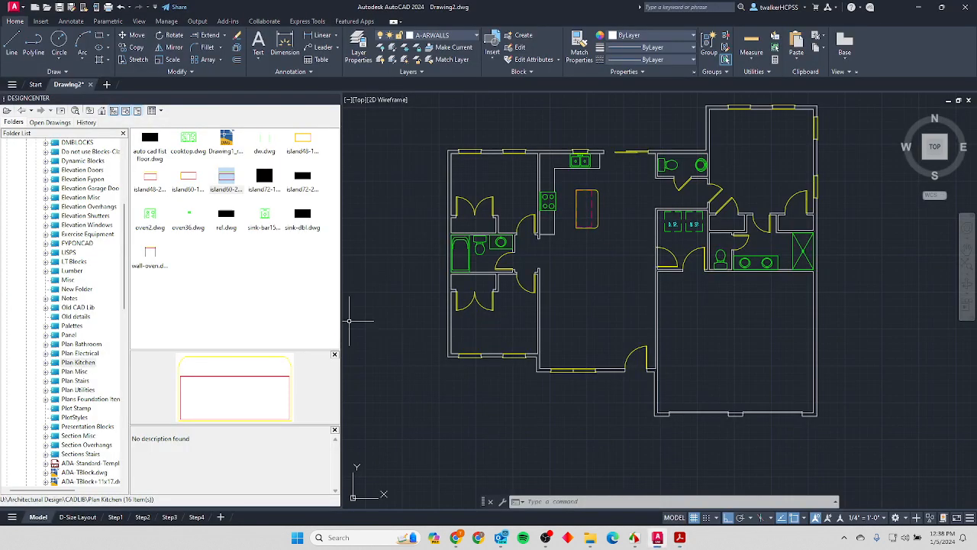
Offset the back wall lines of the two closets flanking the hall bathroom 10 inches into the closets for the rods.
scroll(497, 196, "up", 6)
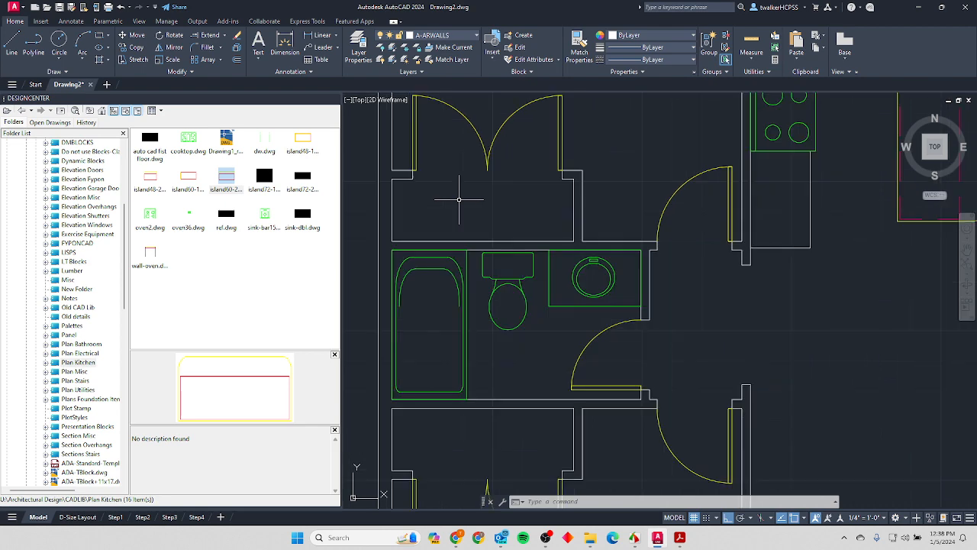
type("o")
key("Return")
type("18")
key("Return")
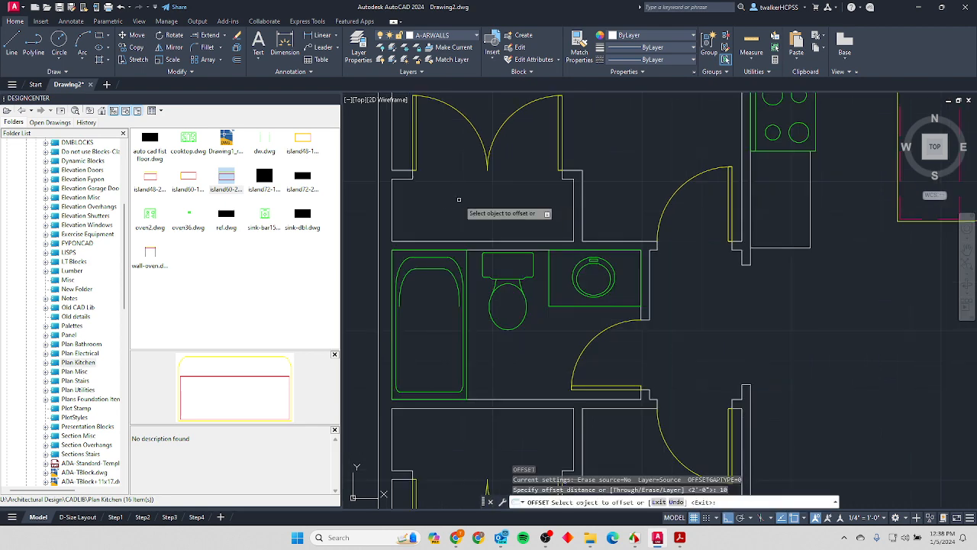
left_click(452, 241)
left_click(452, 205)
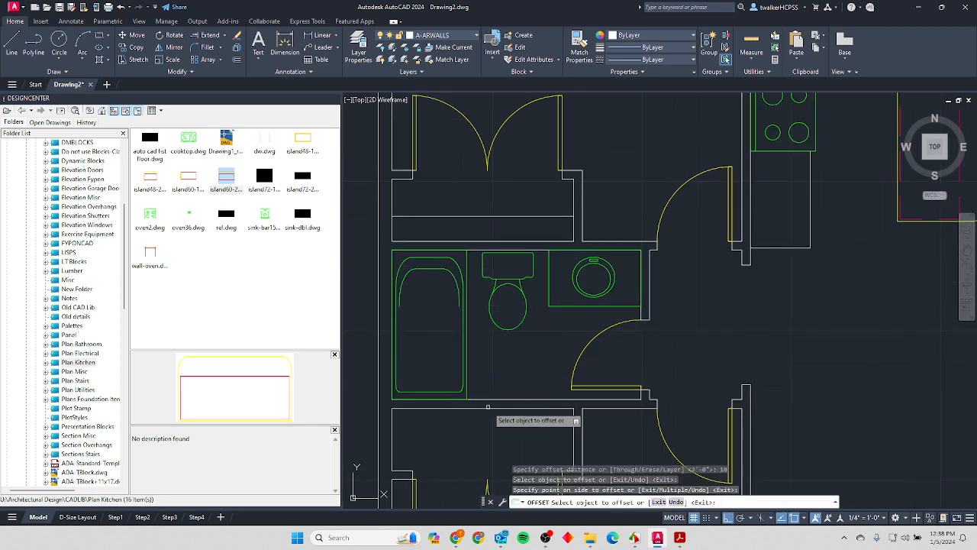
left_click(467, 409)
left_click(464, 479)
Offset the back wall lines of the two closets above the double-vanity bathroom 10 inches inward for their rods.
scroll(463, 479, "down", 5)
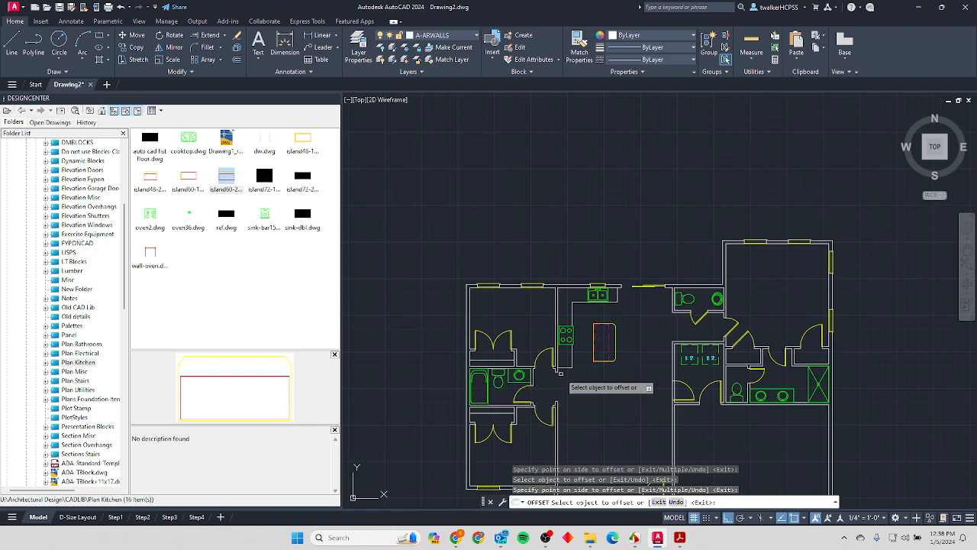
scroll(726, 349, "up", 3)
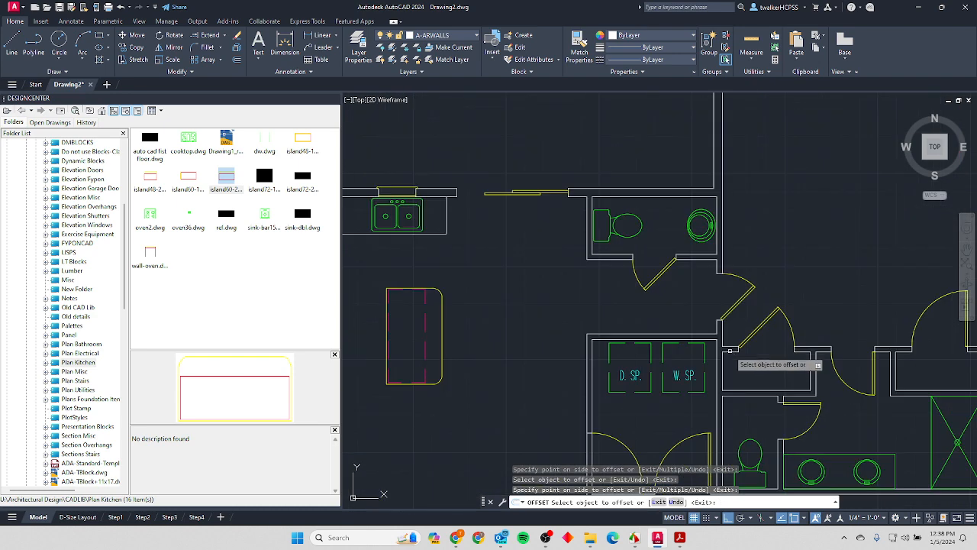
left_click(743, 389)
left_click(745, 386)
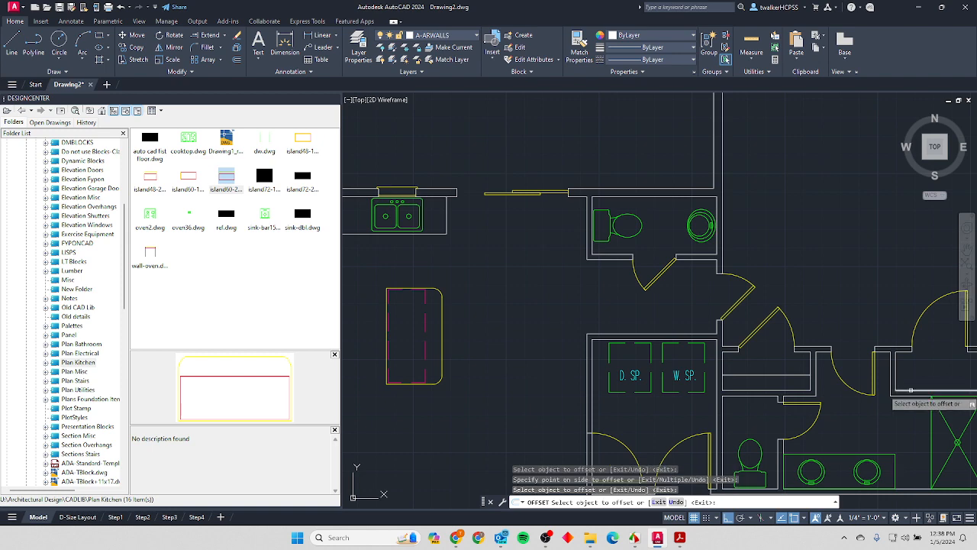
left_click(910, 390)
left_click(910, 362)
key("Escape")
scroll(794, 330, "down", 2)
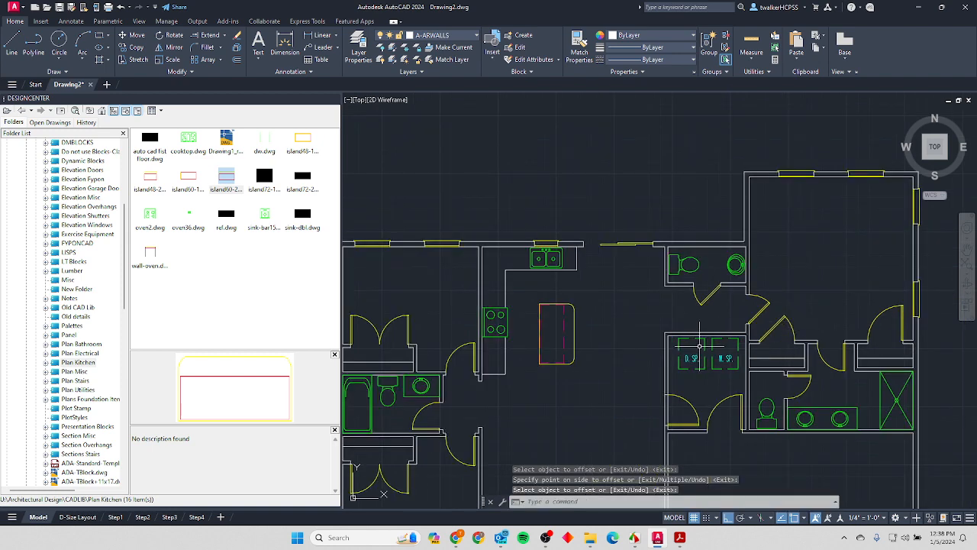
Offset the back wall lines of the two closets above the double-vanity bathroom 12 inches inward for their shelves.
key("Return")
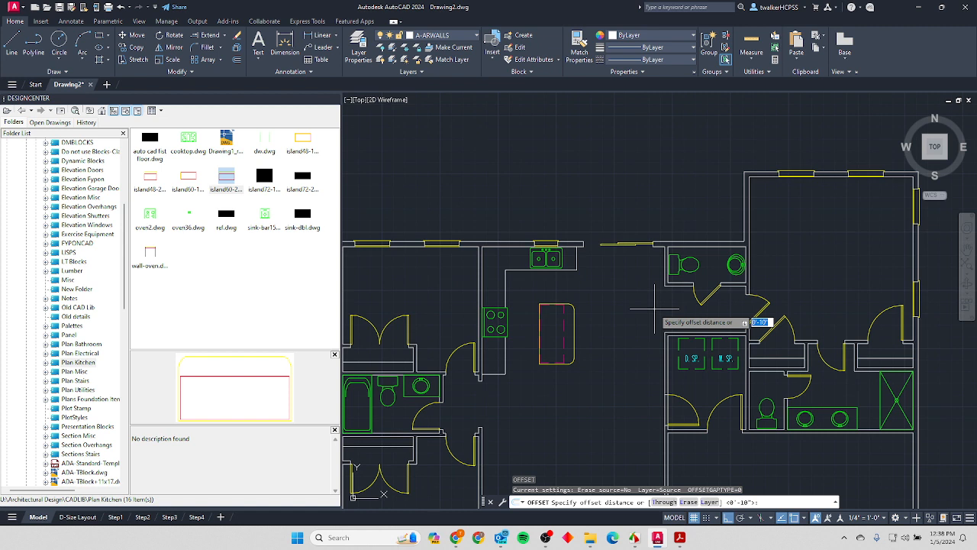
key("Return")
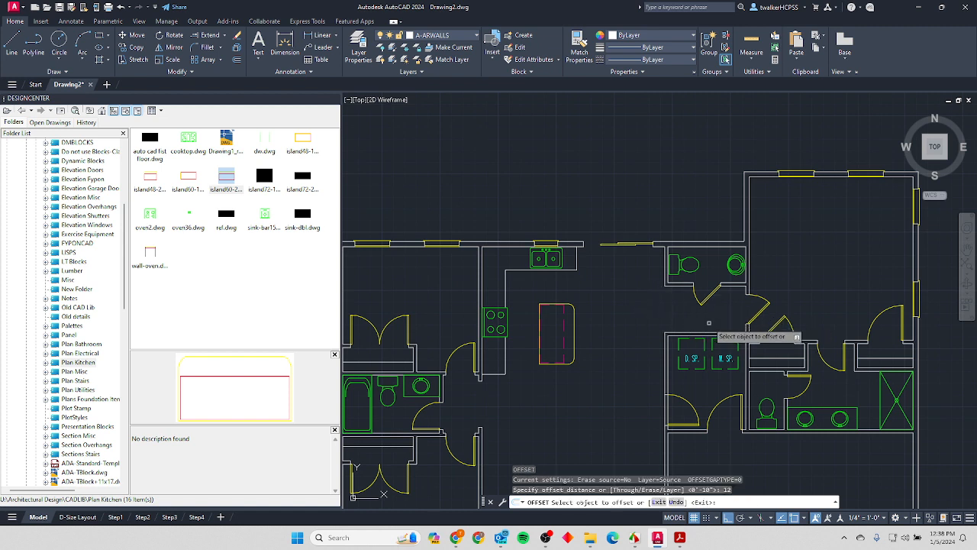
left_click(865, 369)
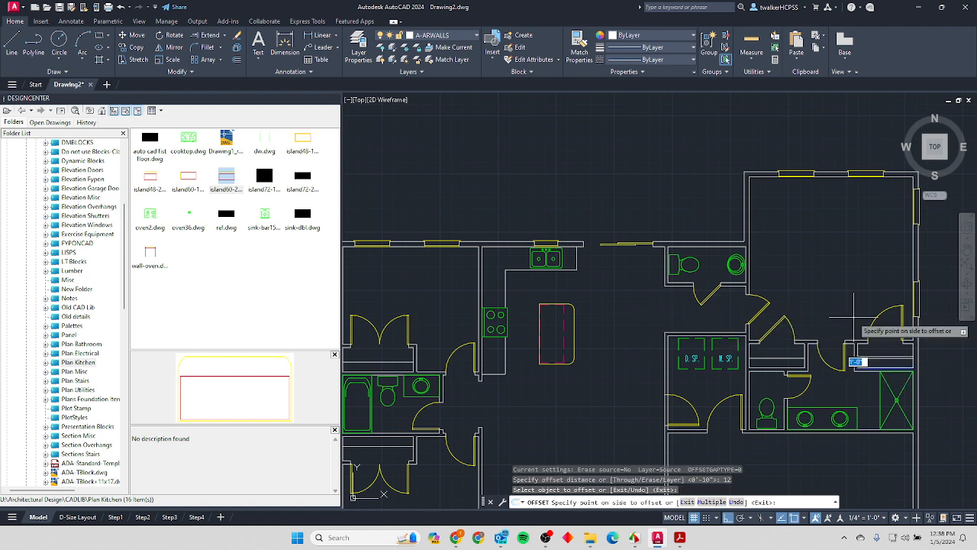
left_click(851, 321)
left_click(777, 365)
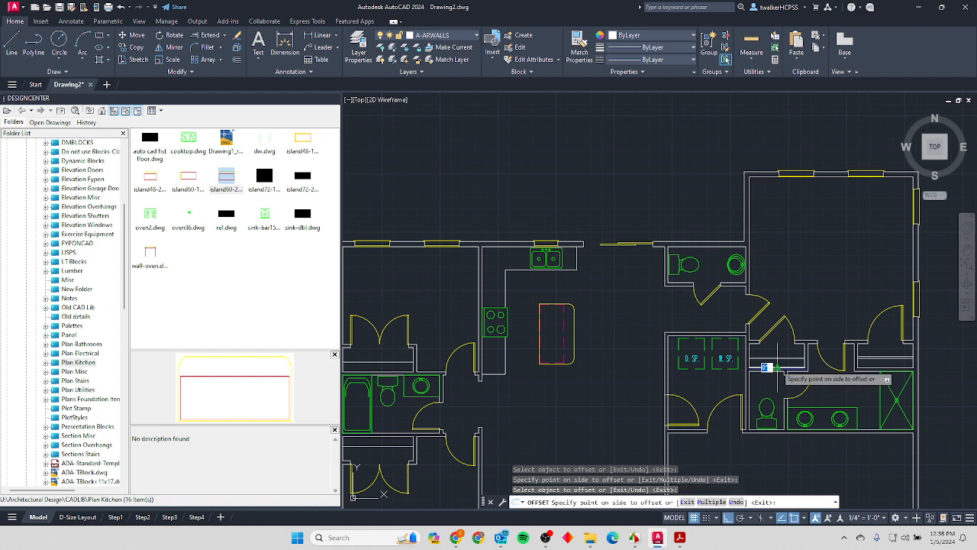
left_click(783, 297)
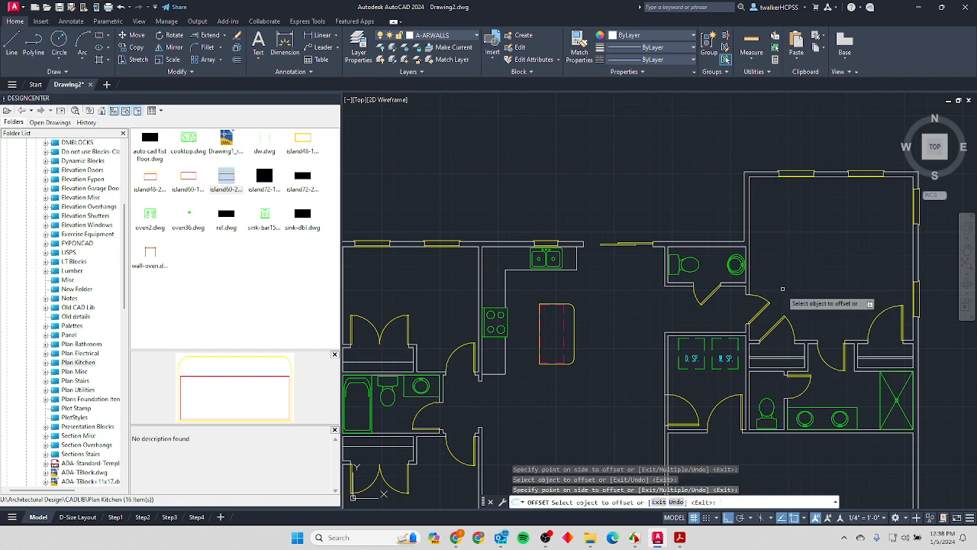
Offset the back wall lines of the two closets flanking the hall bathroom 12 inches inward for their shelves.
left_click(392, 372)
left_click(400, 273)
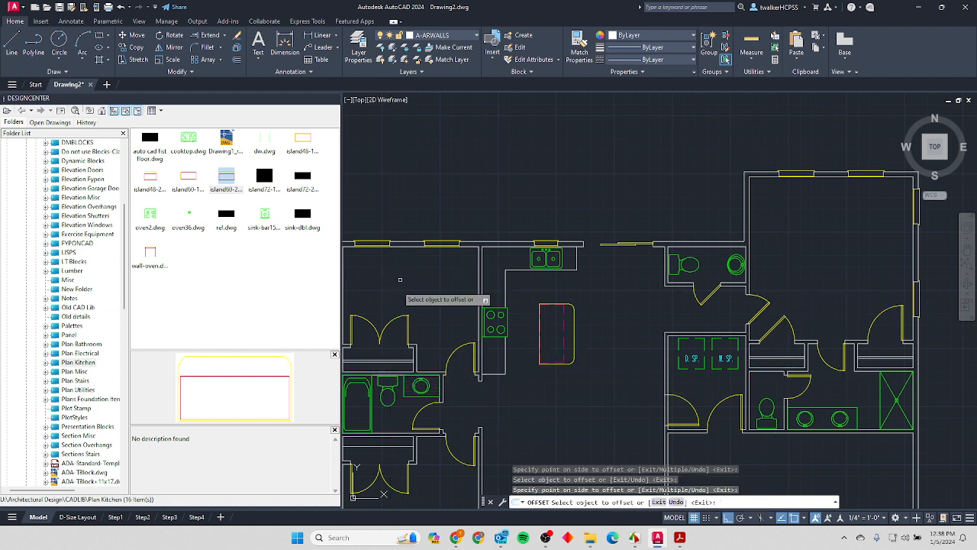
left_click(384, 437)
left_click(392, 463)
key("Return")
scroll(438, 419, "down", 2)
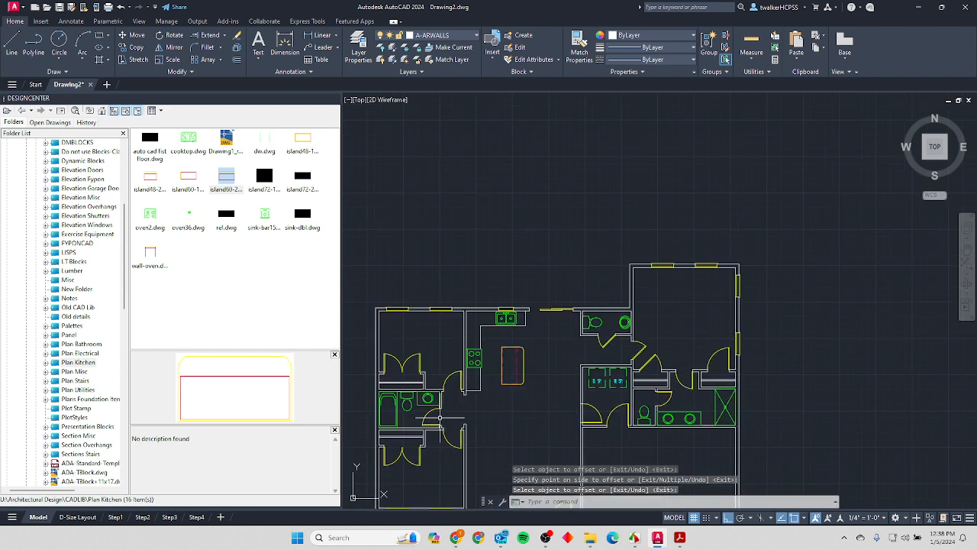
Switch to the PDF and examine the rod and upper cabinet color and linetype notes and the kitchen's upper cabinet offset.
key("alt+Tab")
scroll(645, 374, "down", 2)
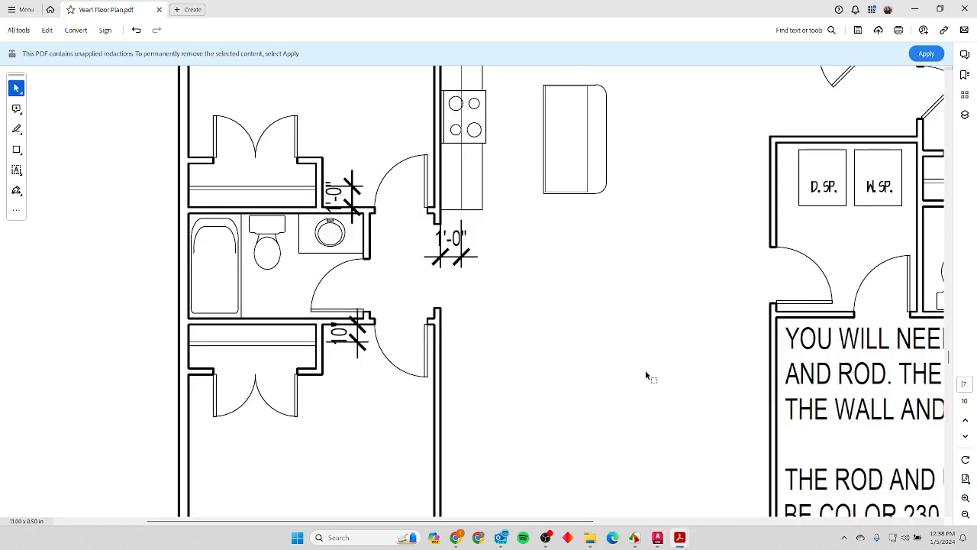
scroll(666, 377, "down", 1, "ctrl")
scroll(669, 377, "down", 1, "ctrl")
scroll(643, 419, "up", 3, "ctrl")
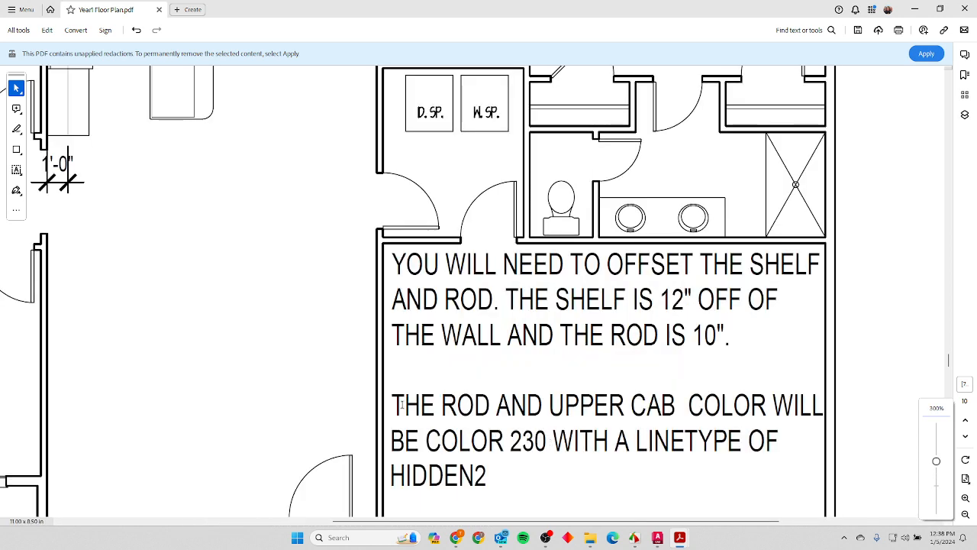
left_click_drag(402, 406, 547, 442)
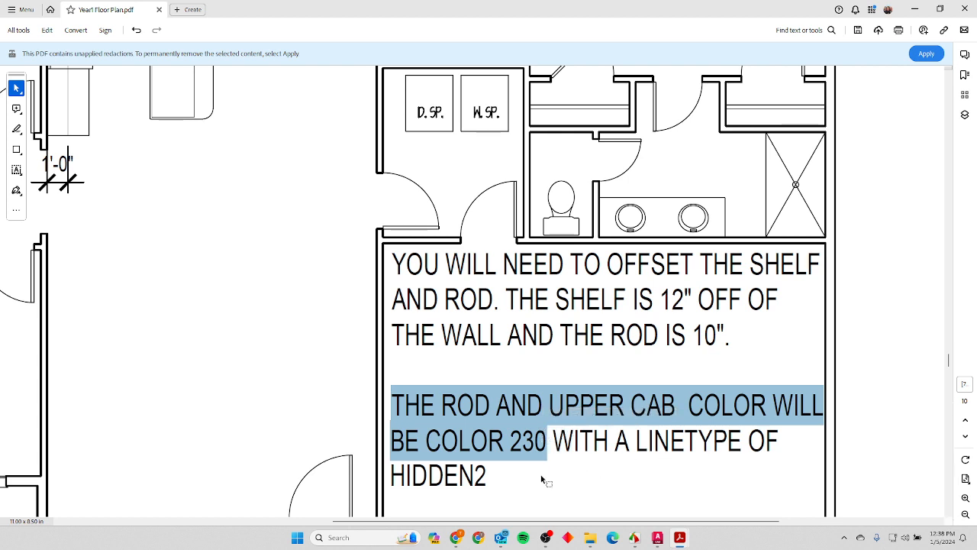
left_click(587, 416)
scroll(524, 410, "down", 2, "ctrl")
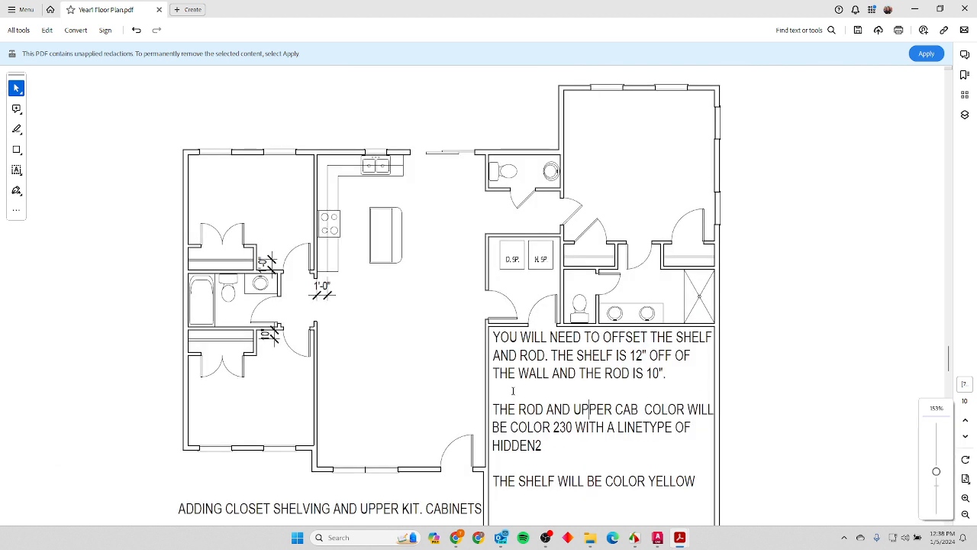
scroll(315, 252, "up", 4, "ctrl")
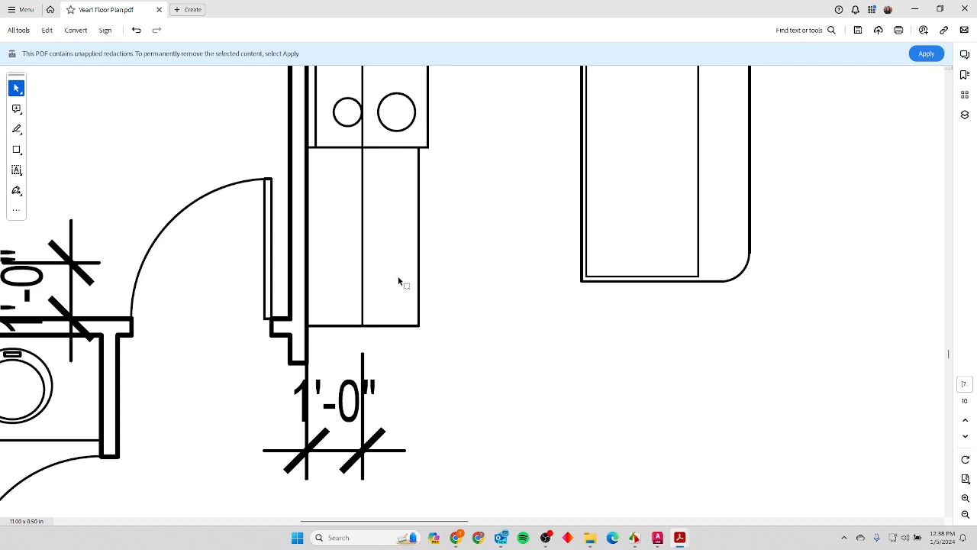
scroll(397, 277, "down", 2, "ctrl")
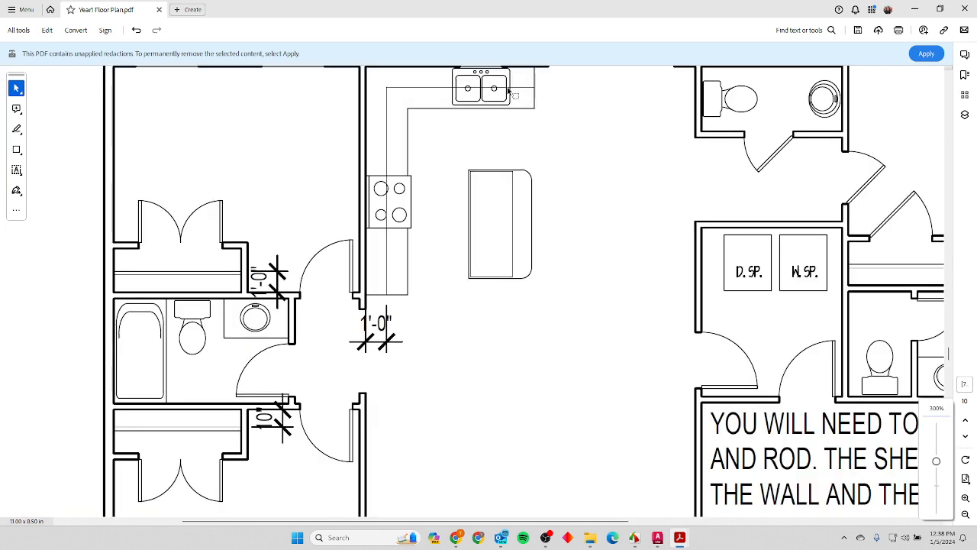
Back in AutoCAD, offset the kitchen's stove-side and sink-side wall lines 1'-0" into the room for the upper cabinets.
key("alt+Tab")
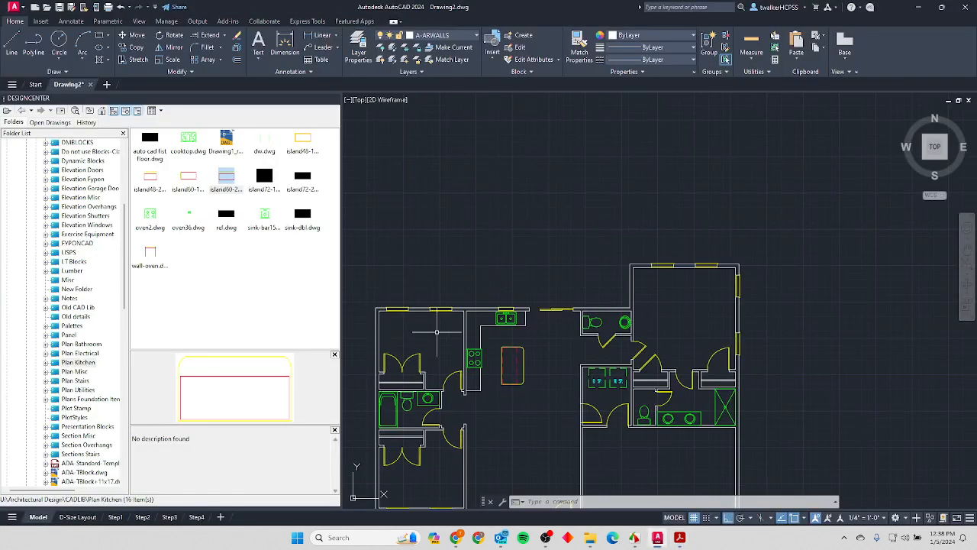
type("O")
key("Return")
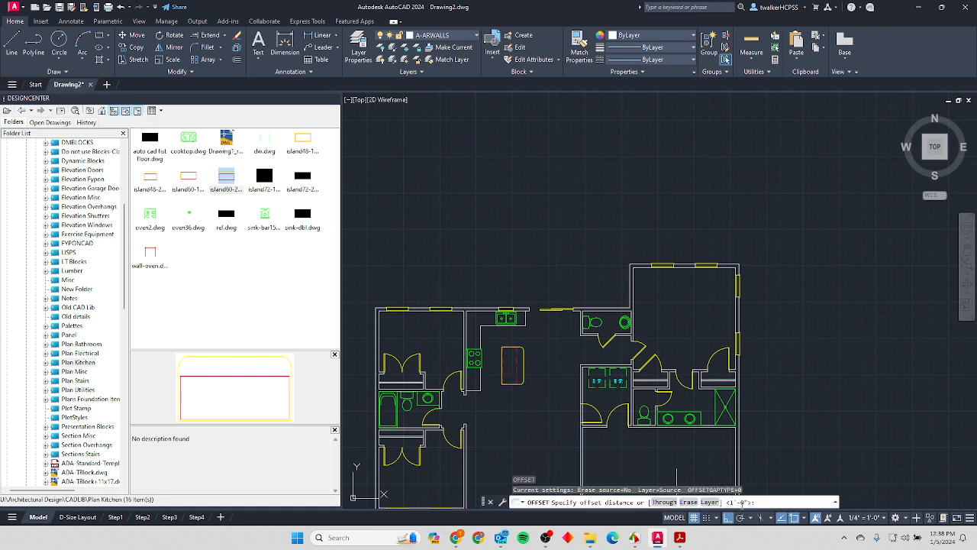
key("Return")
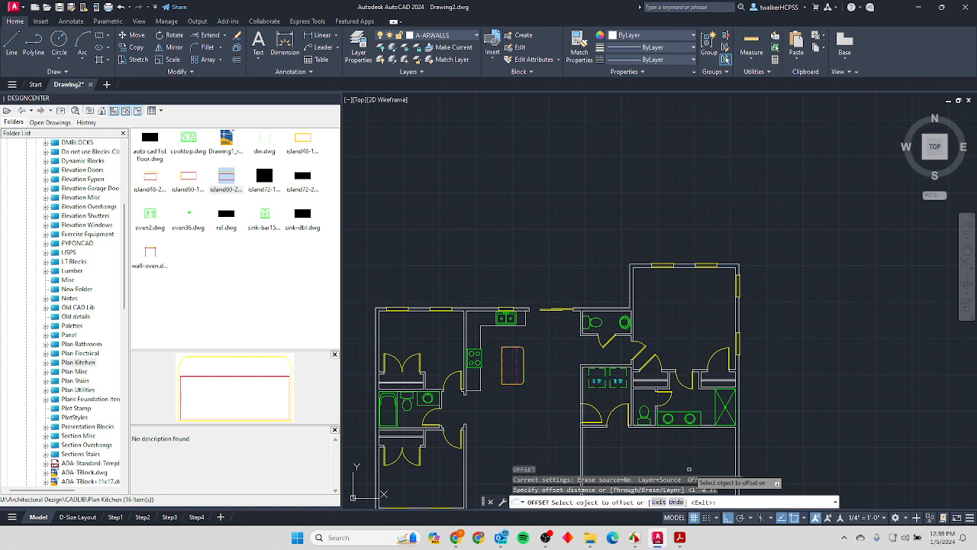
left_click(467, 336)
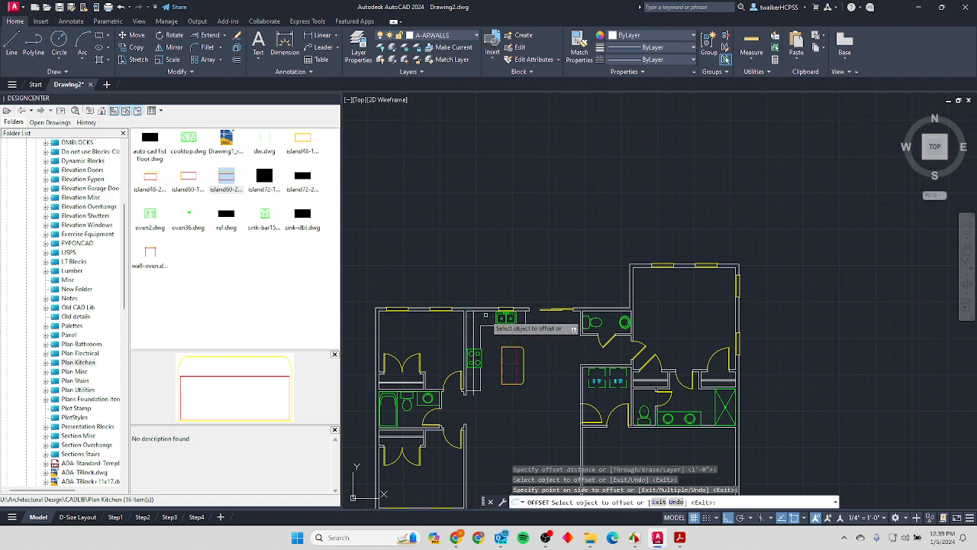
left_click(486, 311)
left_click(486, 336)
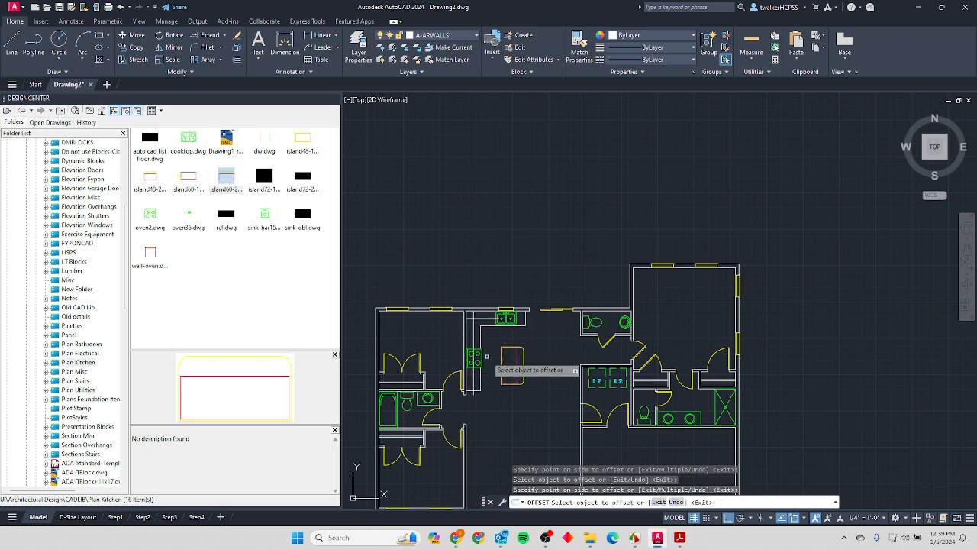
key("Return")
Fillet the two upper cabinet lines with a zero radius to form a square corner.
scroll(501, 313, "up", 5)
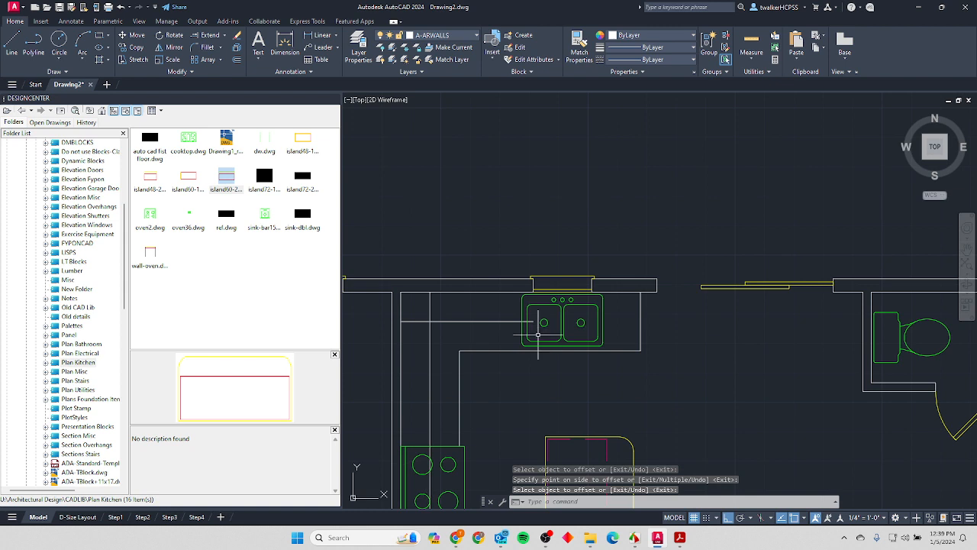
type("f")
key("Return")
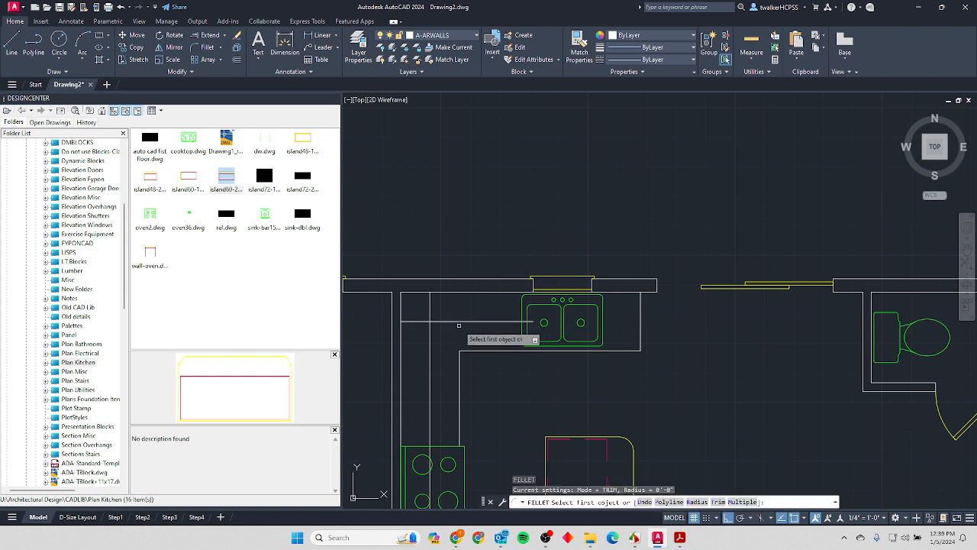
left_click(461, 321)
left_click(429, 338)
key("Escape")
key("Escape")
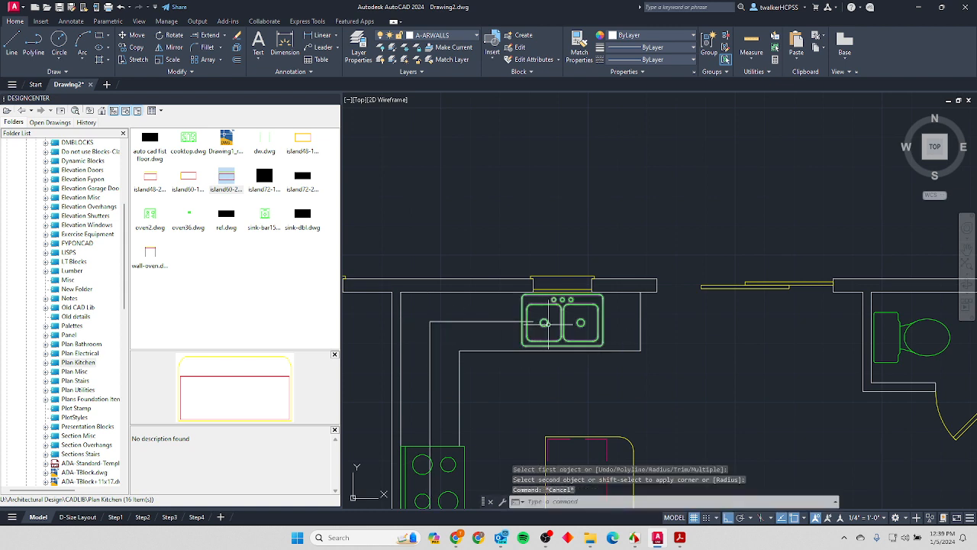
Try extending the upper cabinet line past the sink using the counter's end line as the boundary edge, and undo it.
type("ex")
key("Return")
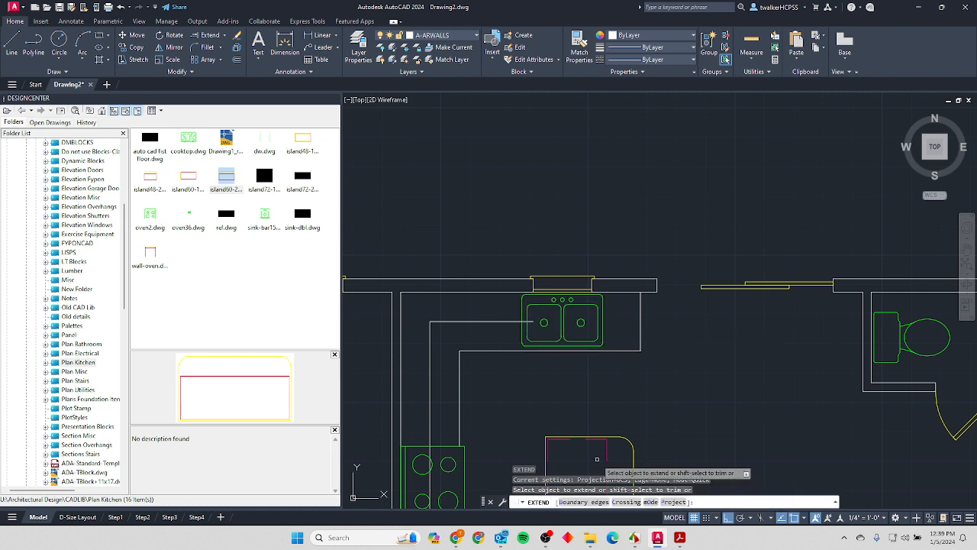
left_click(574, 503)
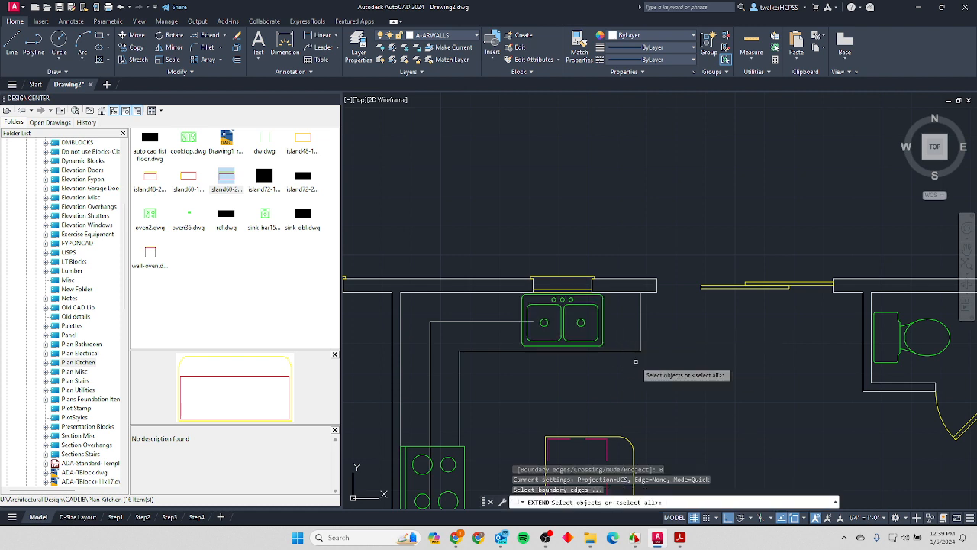
left_click(639, 308)
key("Return")
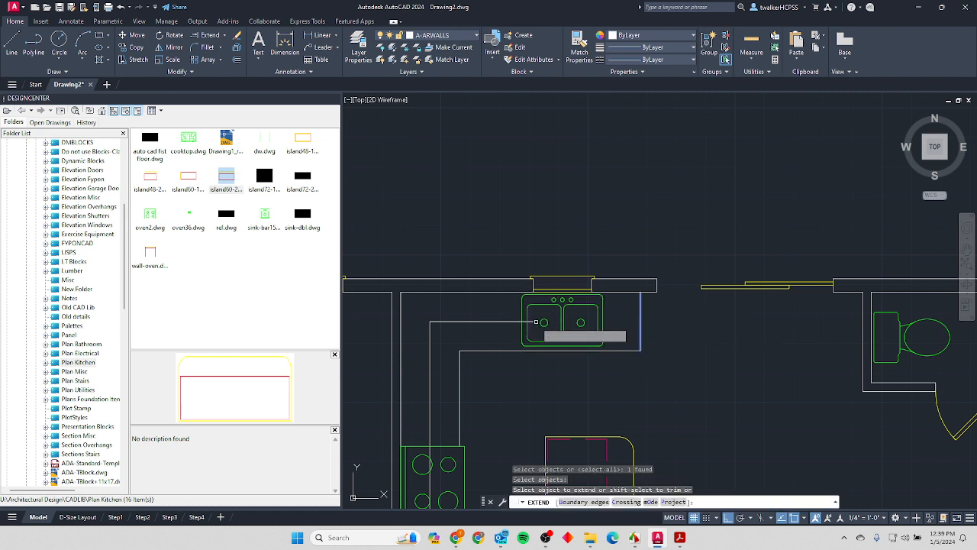
key("Escape")
type("u")
key("Return")
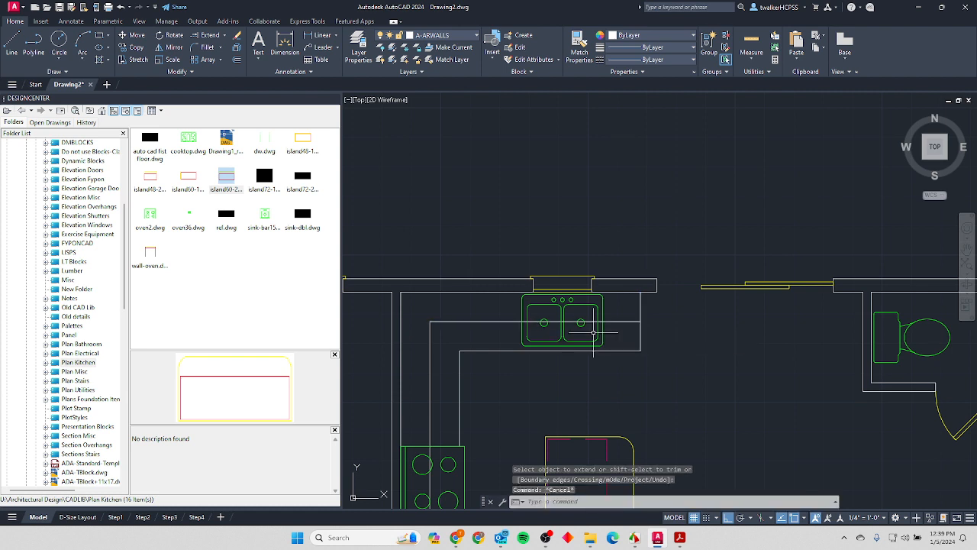
Try extending the upper cabinet line across the sink to the counter's end line one edge at a time, and undo it.
scroll(540, 322, "up", 2)
type("ex")
key("Return")
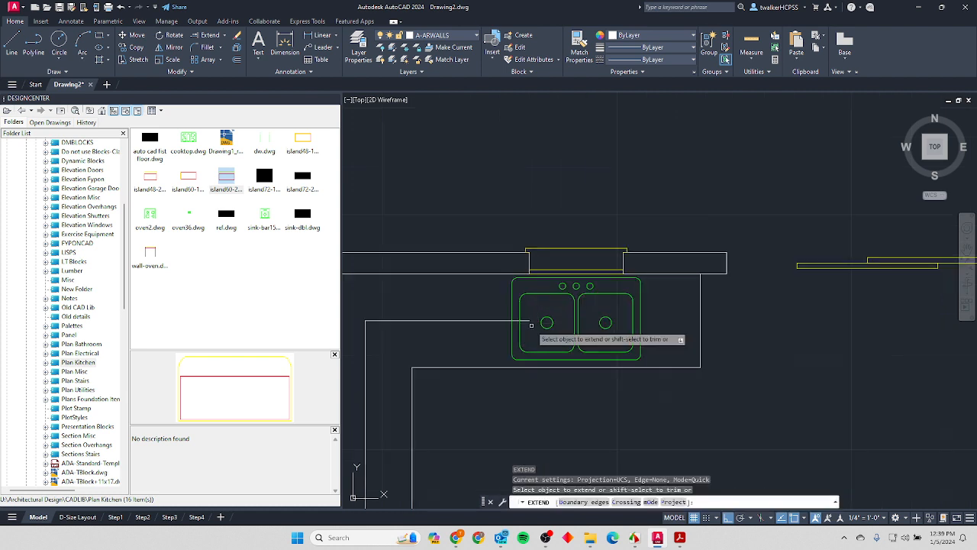
left_click(528, 320)
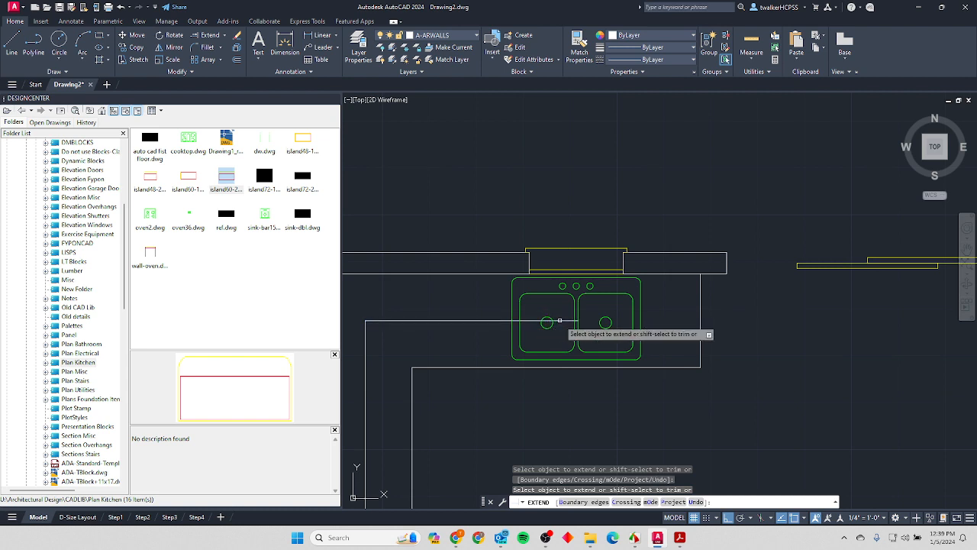
left_click(566, 320)
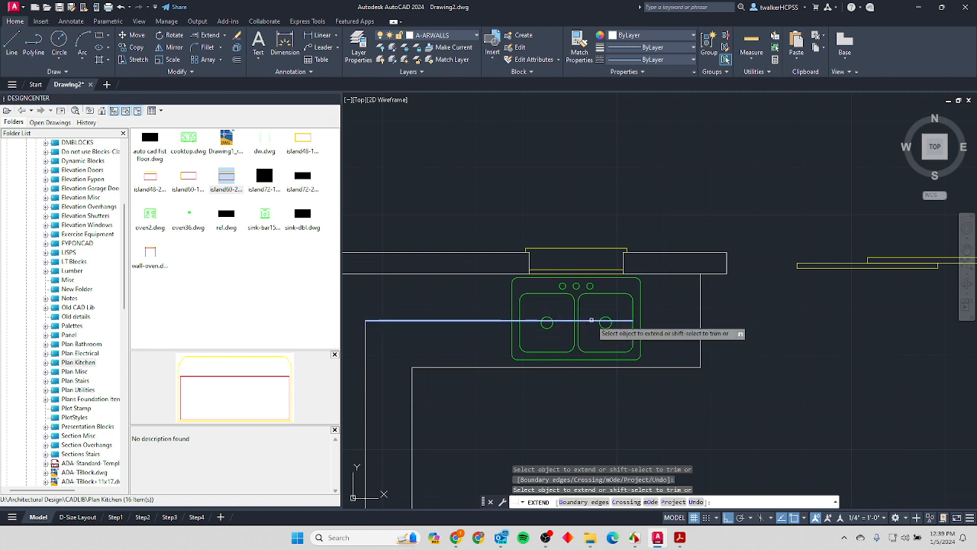
left_click(591, 321)
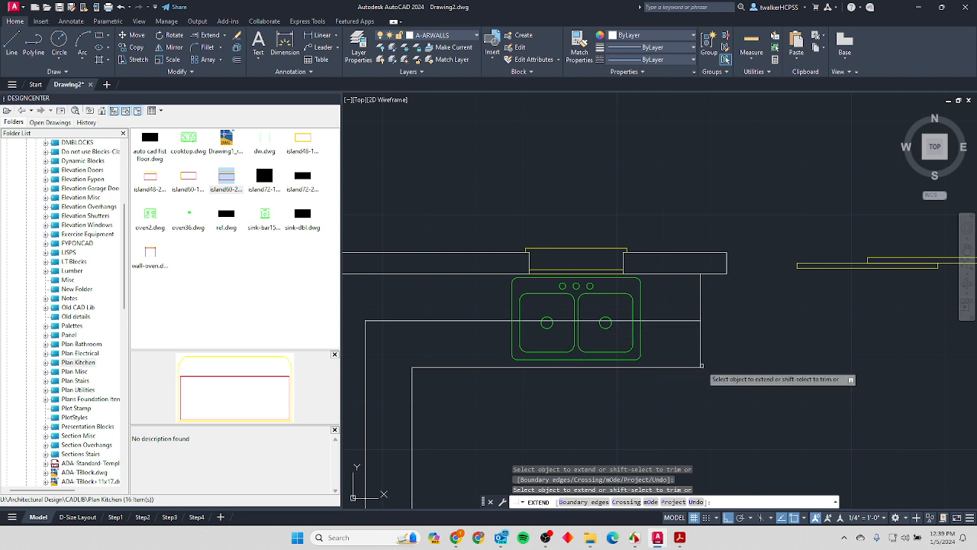
key("Escape")
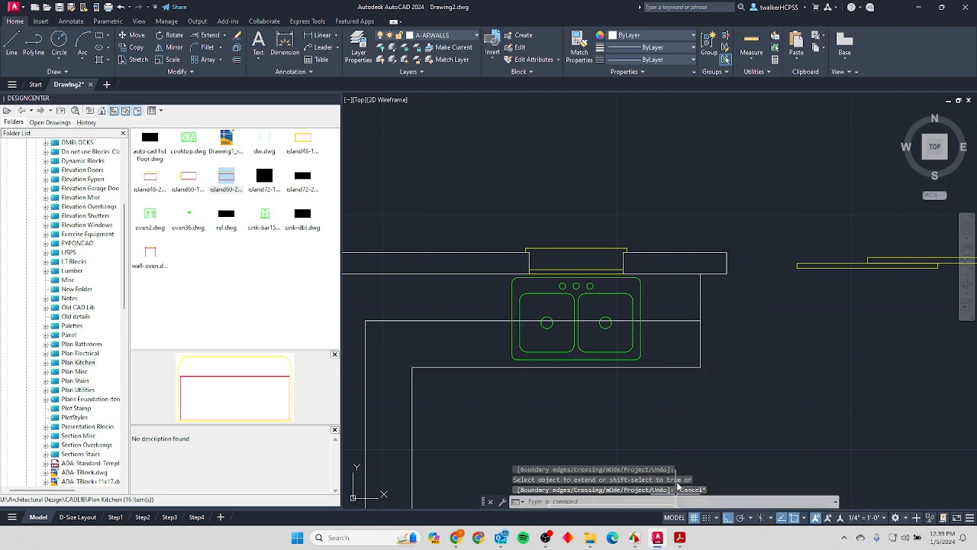
key("ctrl+z")
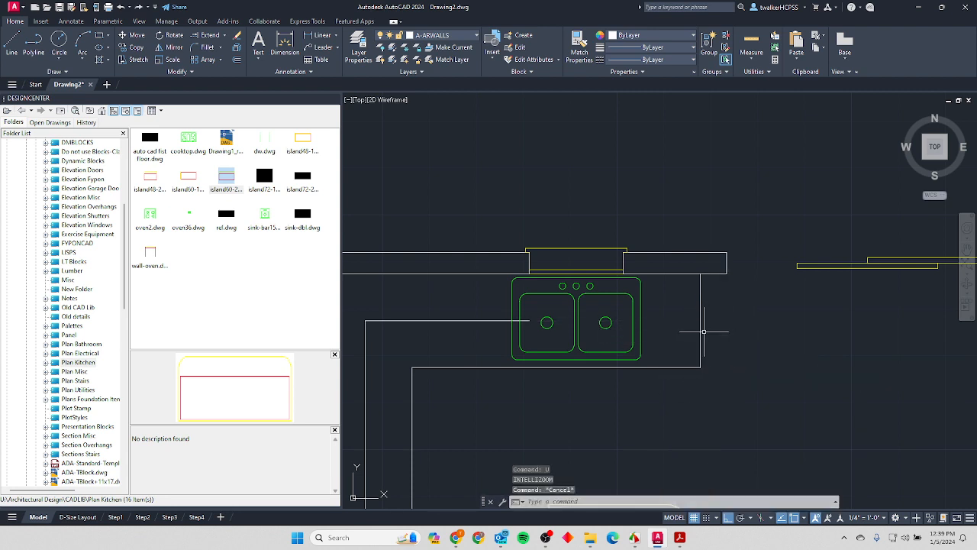
Extend the sink-side upper cabinet line using the counter's end line as the only boundary edge.
type("ex")
key("Return")
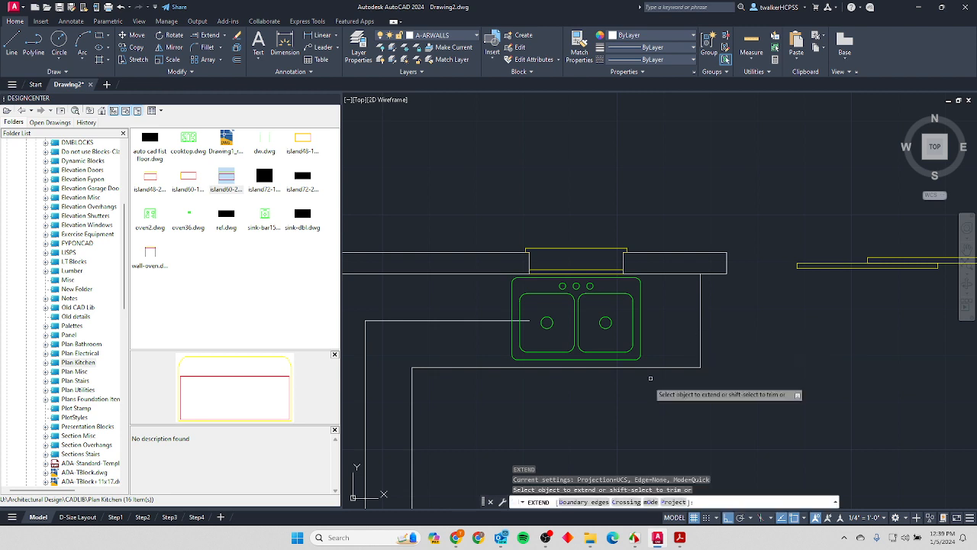
left_click(577, 501)
left_click(700, 309)
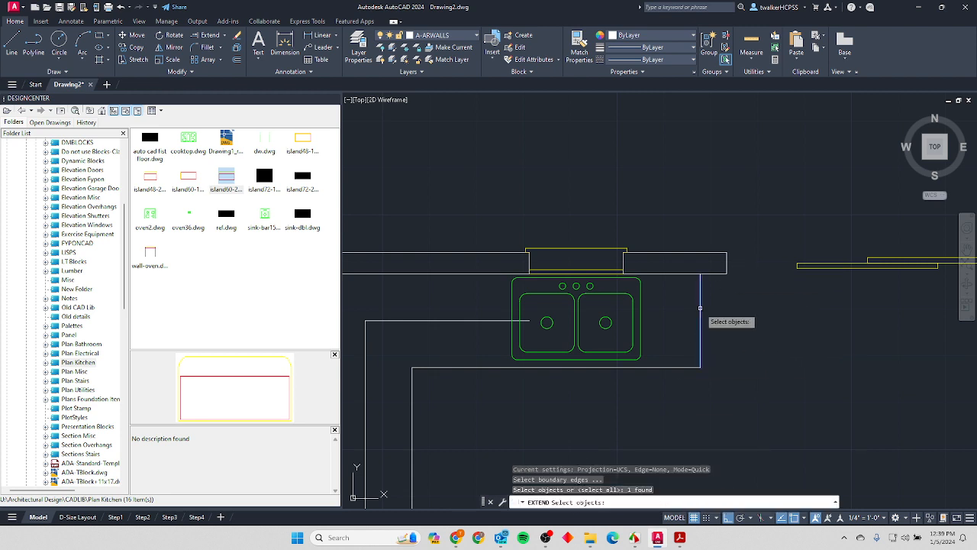
key("Return")
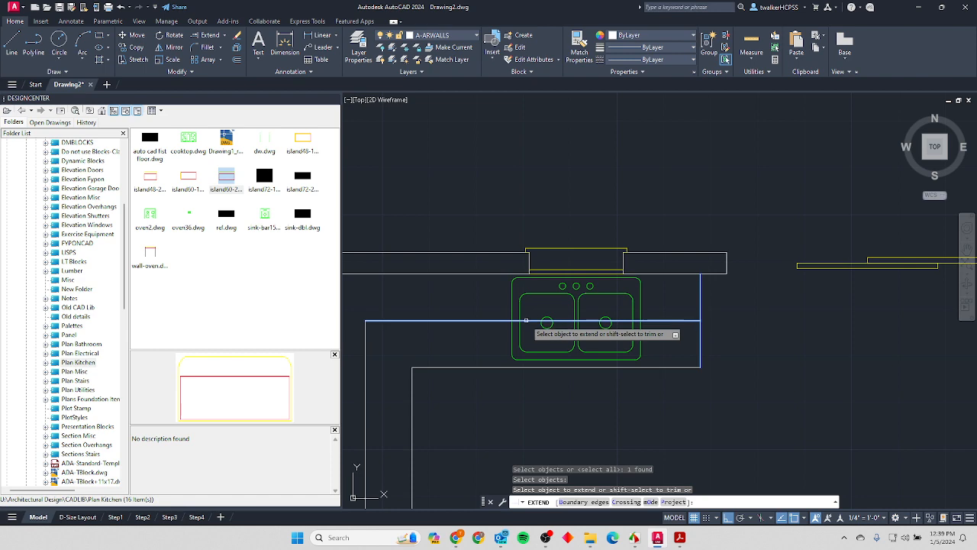
left_click(537, 321)
scroll(670, 318, "down", 2)
scroll(669, 319, "down", 2)
key("Escape")
key("Escape")
scroll(580, 363, "down", 3)
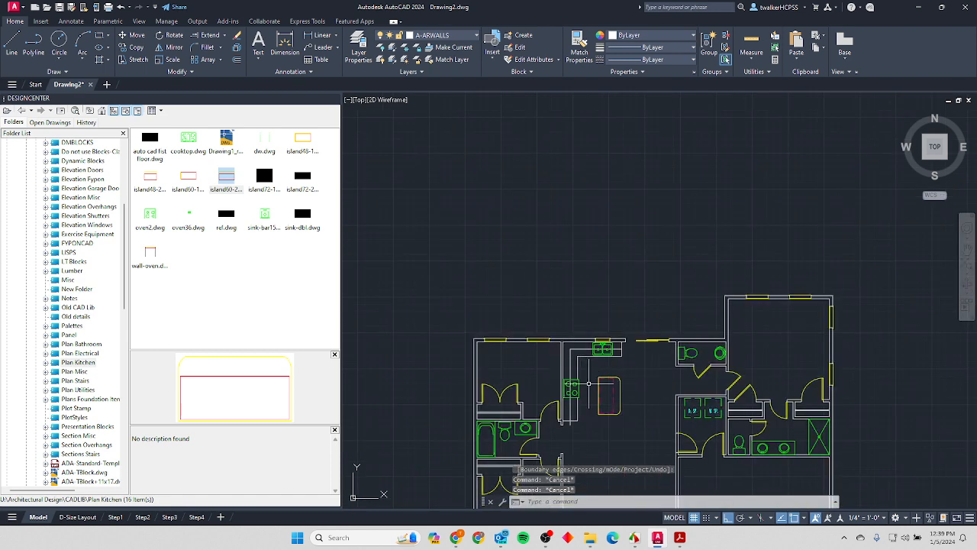
Trim the stove-side upper cabinet line where it runs past the counter's end below the stove.
scroll(580, 364, "up", 5)
scroll(581, 363, "up", 3)
type("tr")
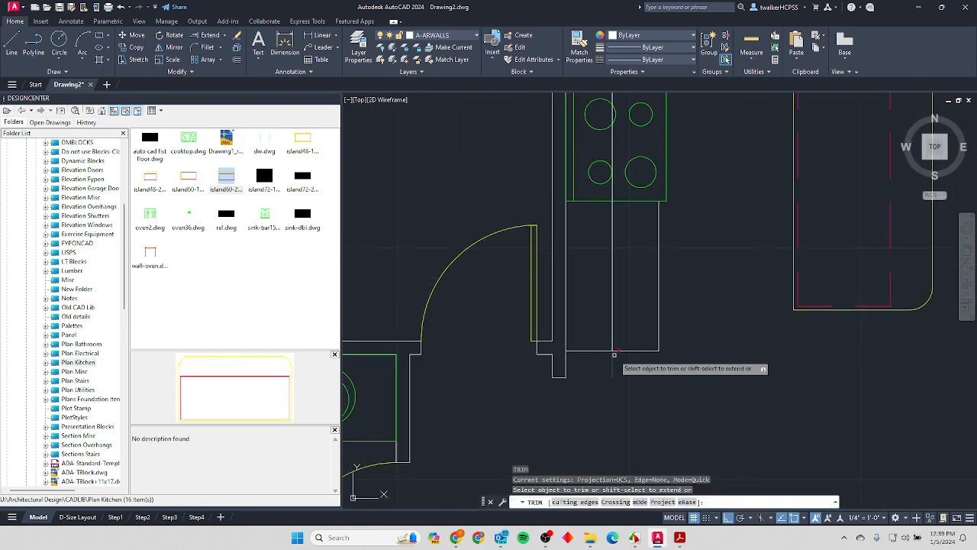
key("Return")
left_click(615, 360)
key("Escape")
key("Escape")
scroll(615, 360, "down", 4)
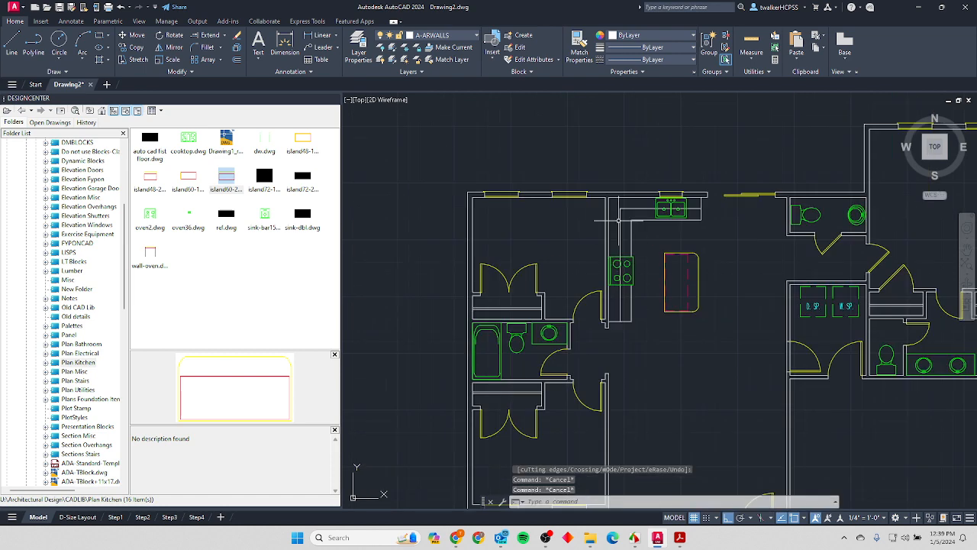
Set the color of the two upper cabinet lines and the four closet rod lines to 230.
scroll(623, 205, "up", 2)
left_click(617, 212)
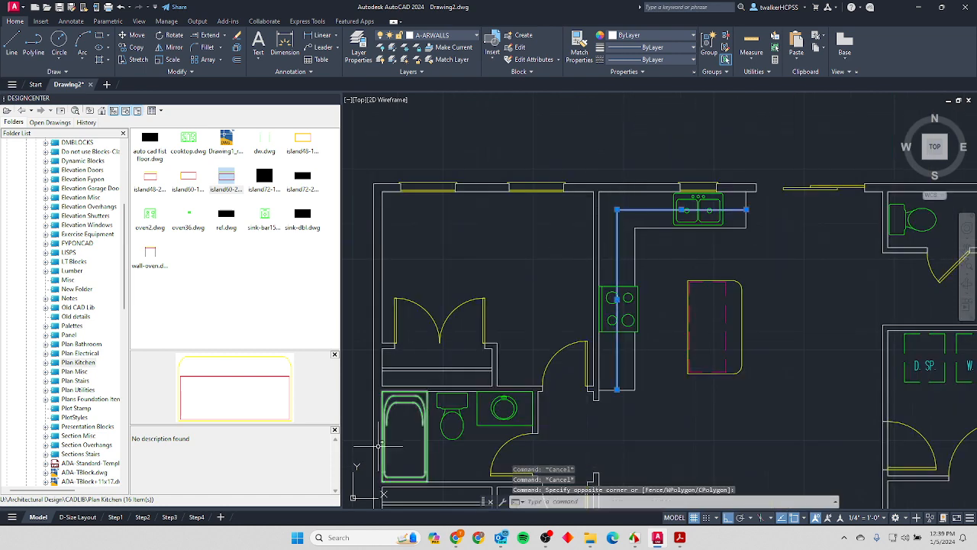
left_click(458, 370)
middle_click_drag(467, 389, 475, 346)
scroll(475, 346, "down", 2)
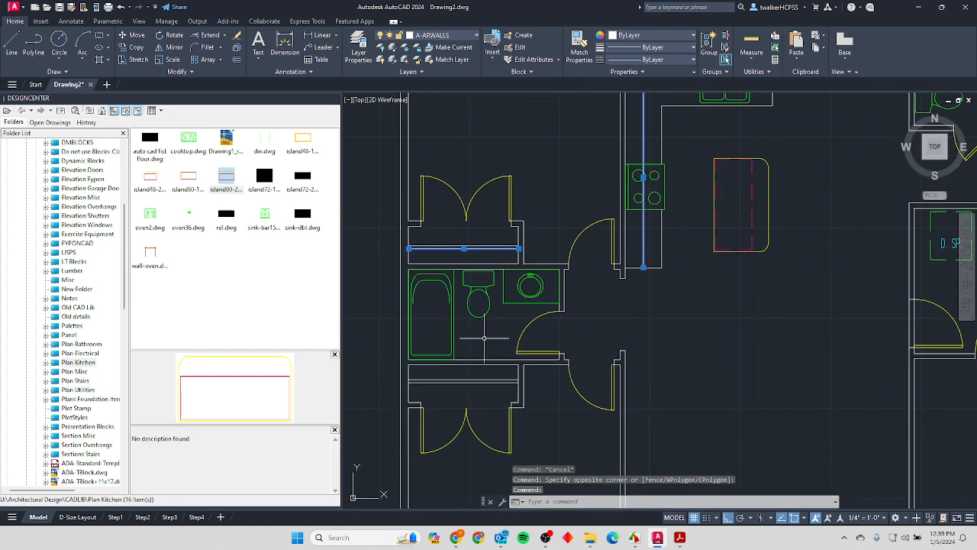
scroll(580, 336, "down", 3)
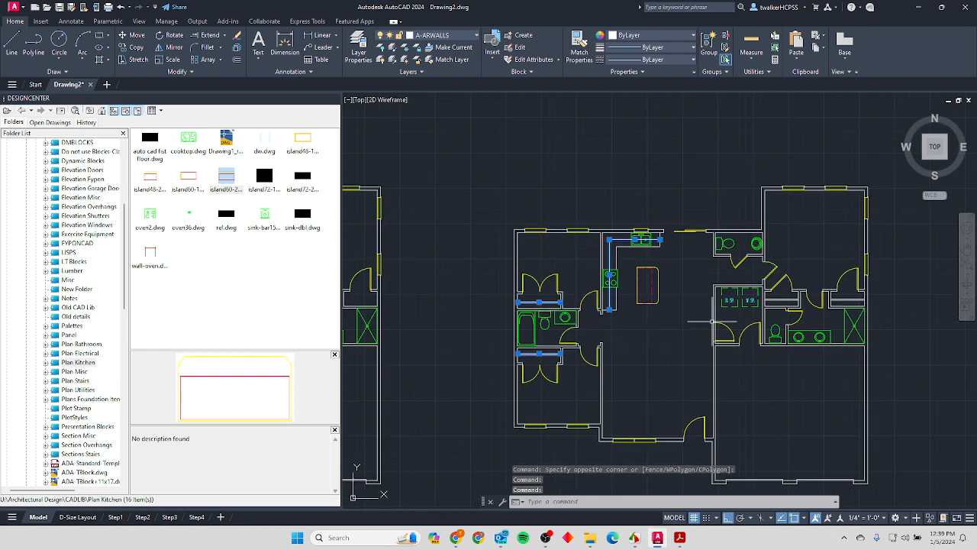
scroll(767, 302, "up", 3)
left_click(783, 292)
left_click(778, 297)
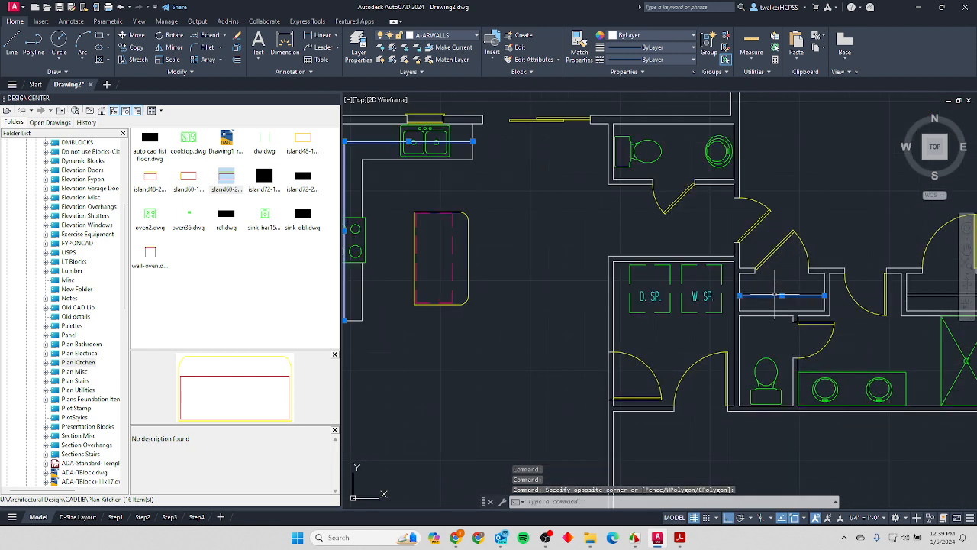
left_click(914, 295)
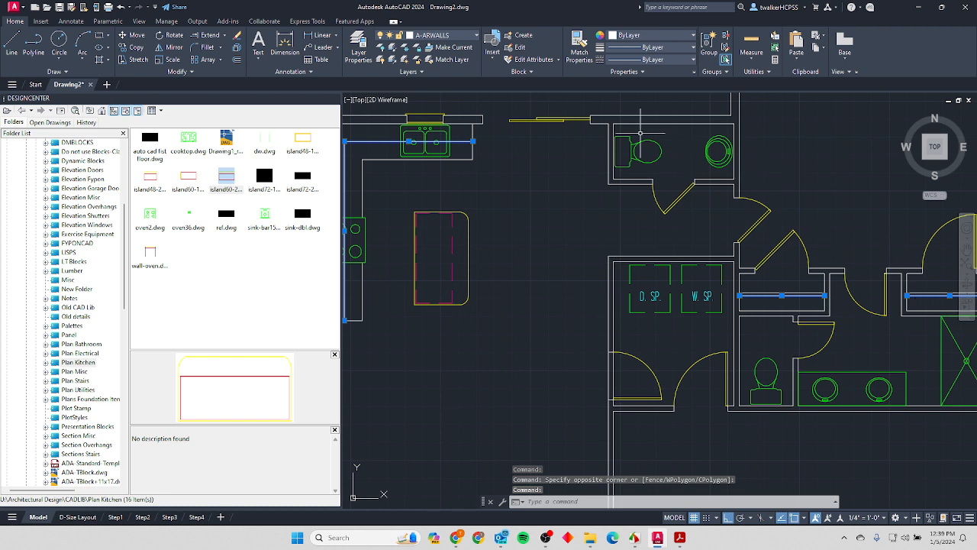
left_click(632, 35)
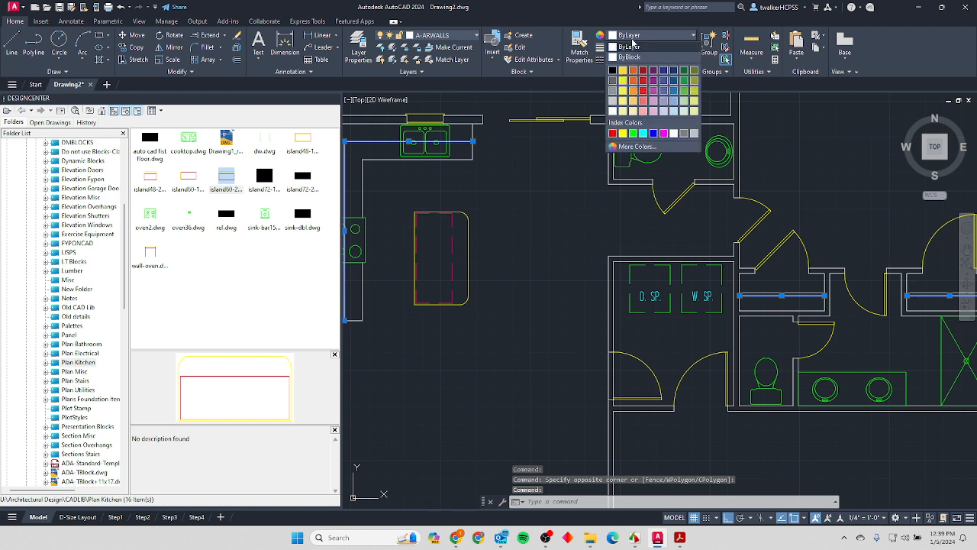
left_click(630, 148)
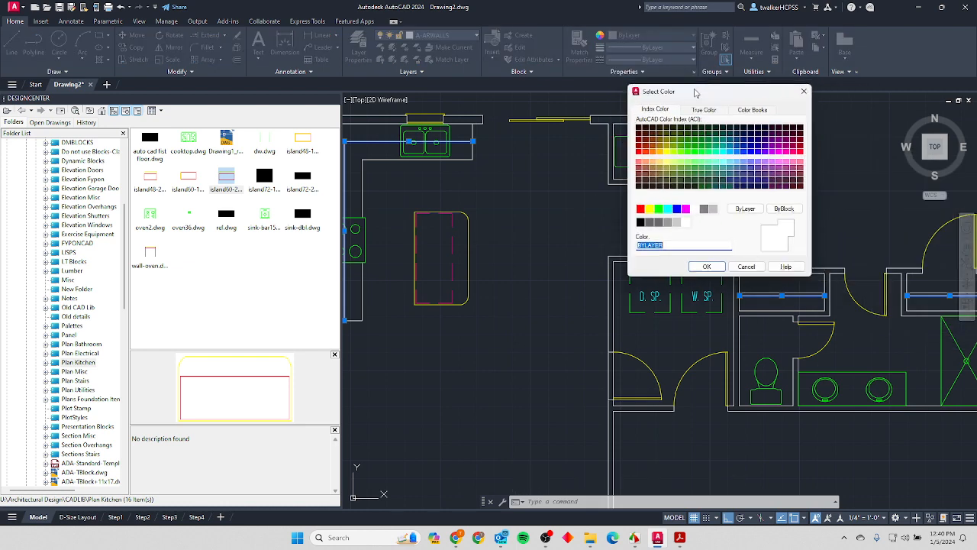
left_click_drag(687, 93, 547, 187)
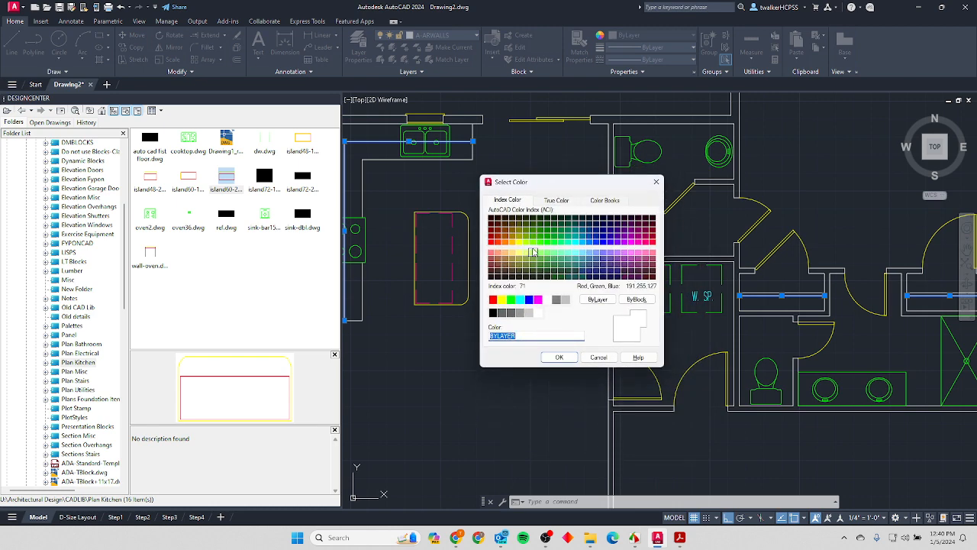
type("230")
key("Return")
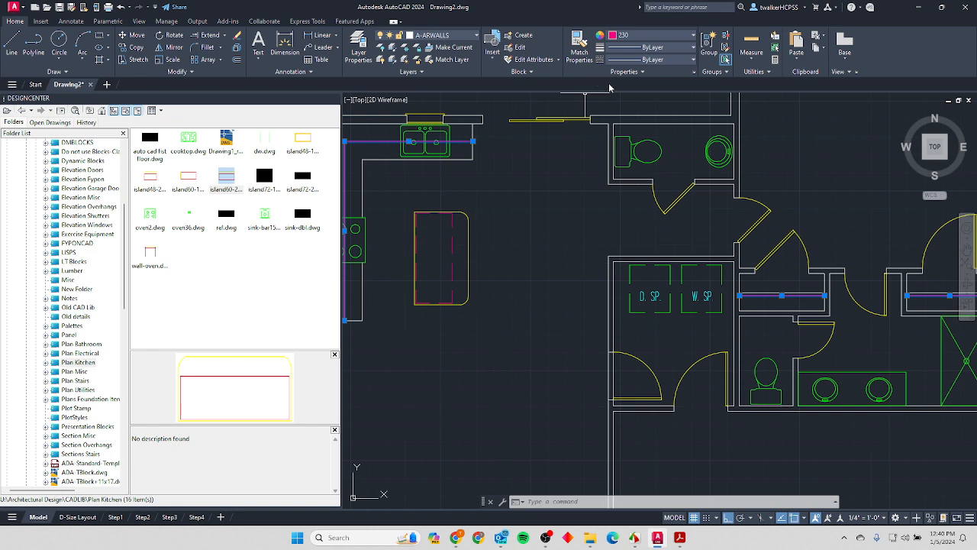
Check the rod and upper cabinet linetype note in the PDF, and set the selected lines in AutoCAD to HIDDEN2.
key("alt+Tab")
scroll(686, 390, "down", 5)
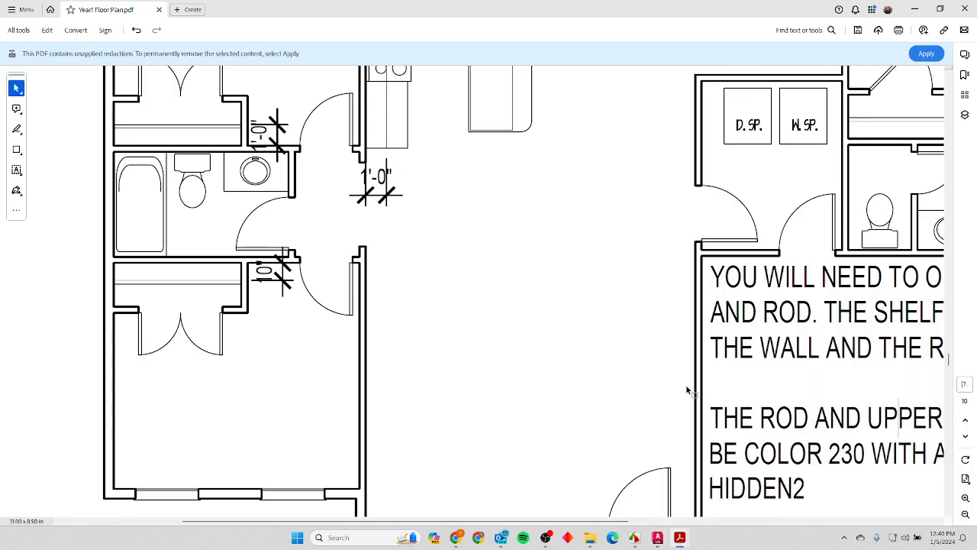
scroll(687, 390, "down", 3, "ctrl")
scroll(654, 403, "up", 3, "ctrl")
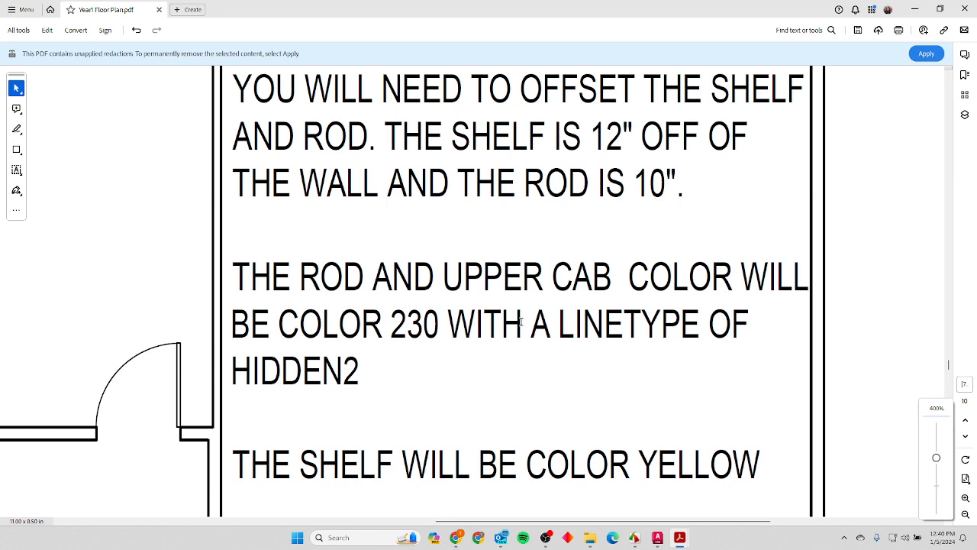
left_click_drag(562, 332, 576, 375)
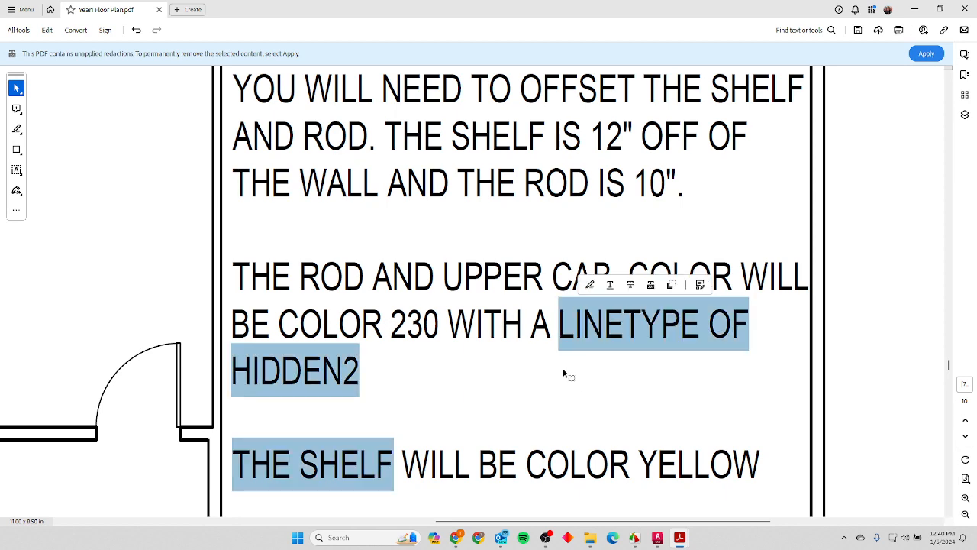
left_click(562, 367)
key("alt+Tab")
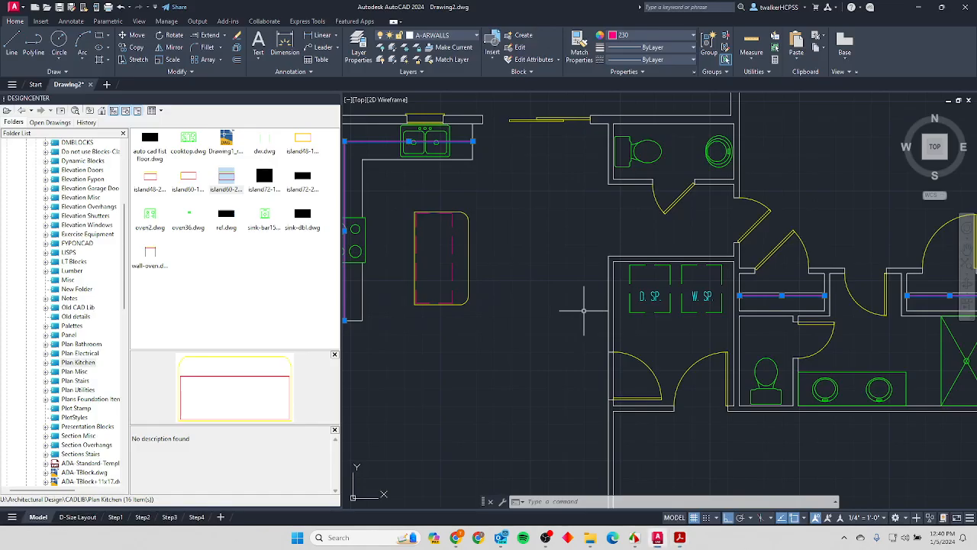
left_click(630, 60)
left_click(647, 126)
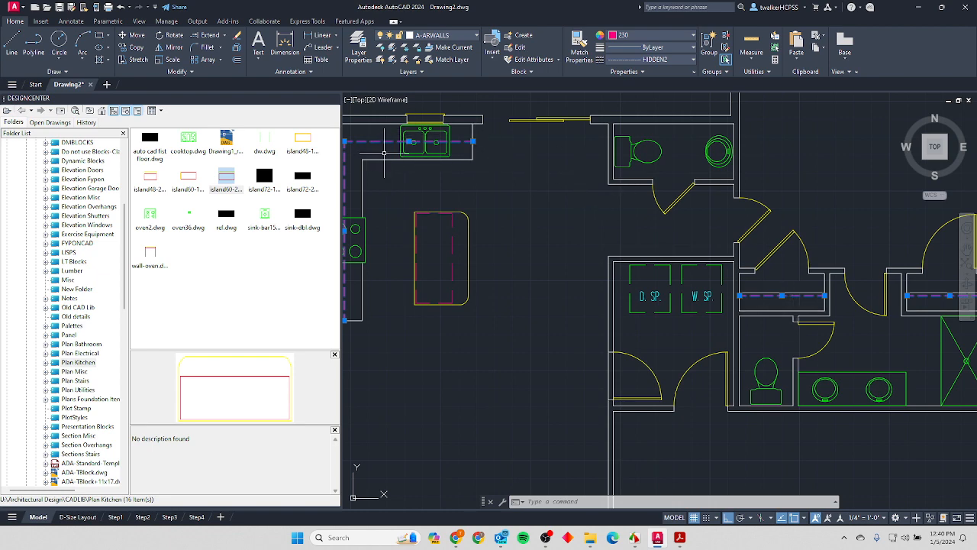
Check the shelf color note in the PDF, and set the four closet shelf lines in AutoCAD to Yellow.
key("alt+Tab")
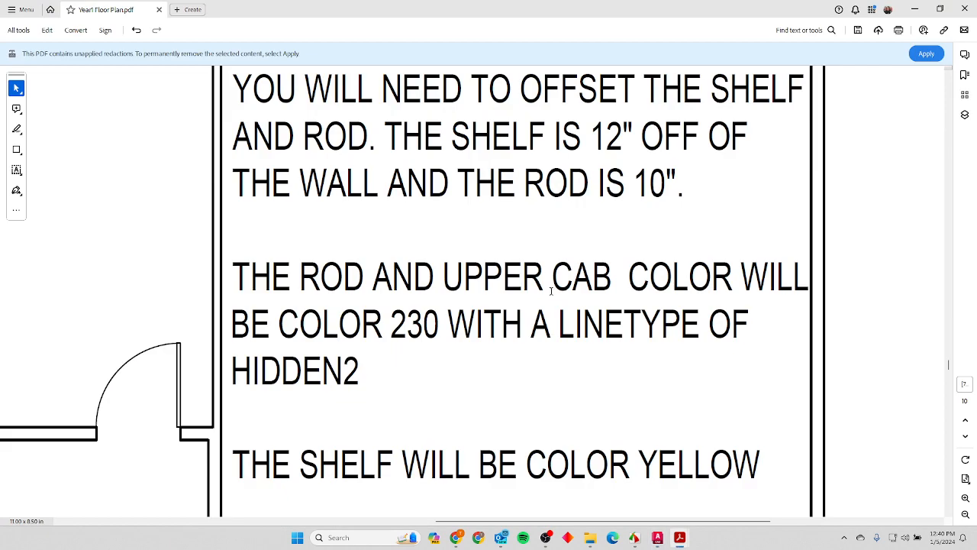
scroll(551, 291, "down", 4)
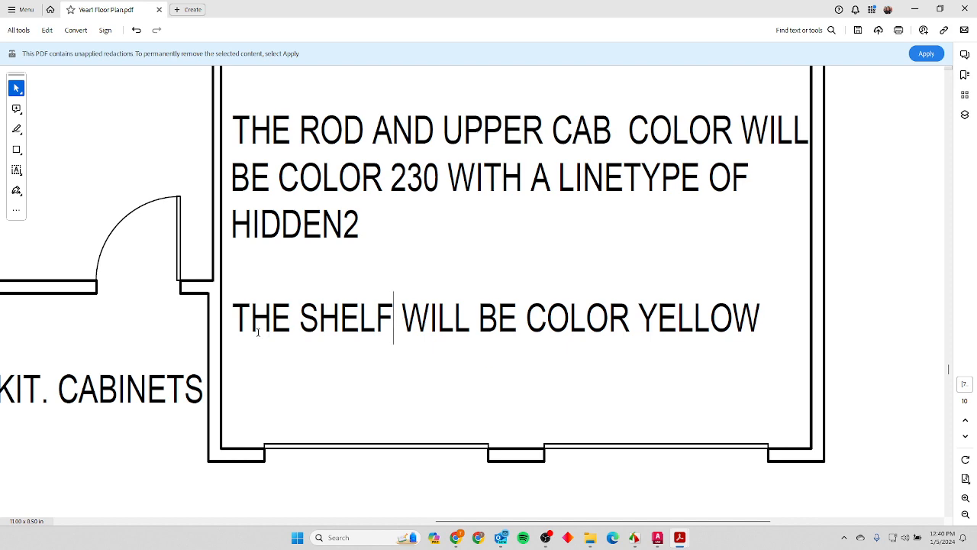
left_click_drag(232, 317, 631, 321)
key("alt+Tab")
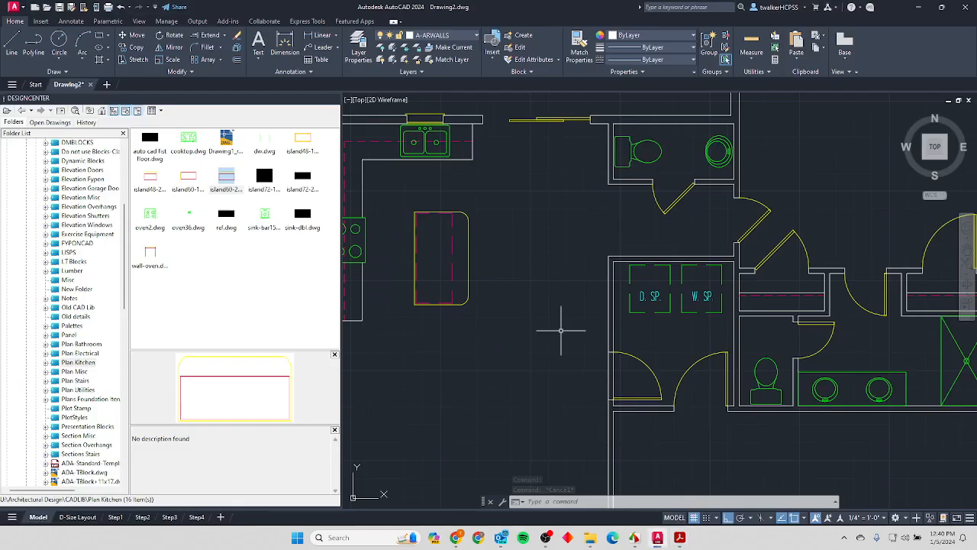
left_click(915, 290)
scroll(915, 291, "up", 2)
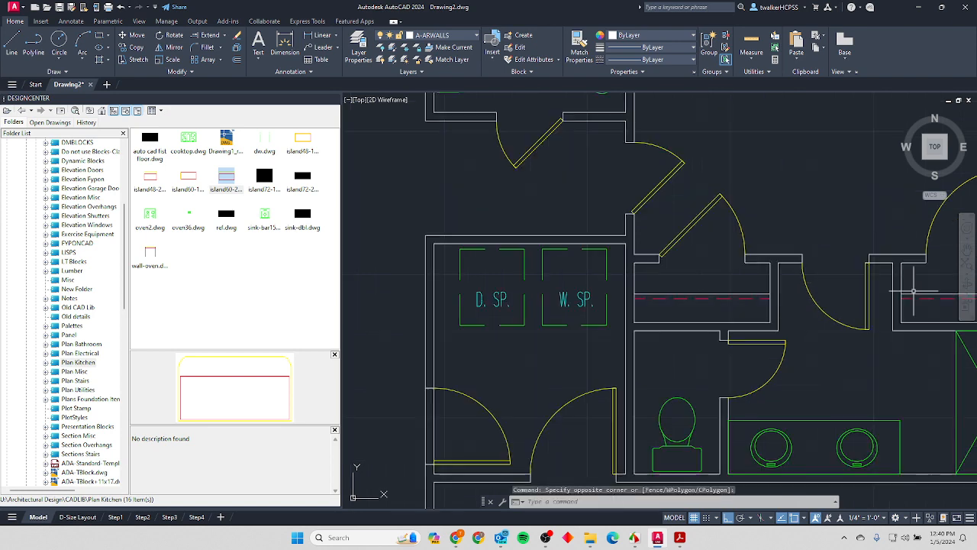
left_click(750, 293)
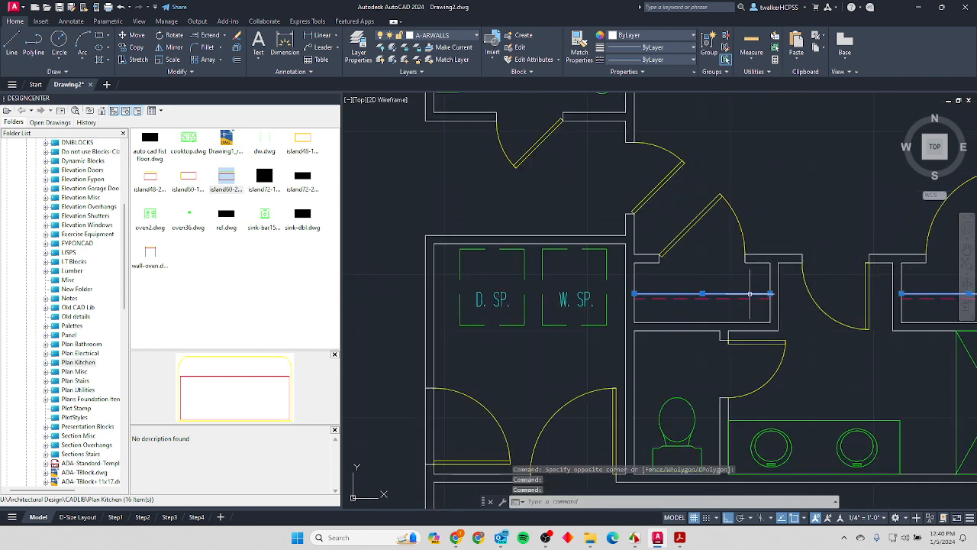
scroll(749, 293, "down", 5)
scroll(493, 315, "up", 5)
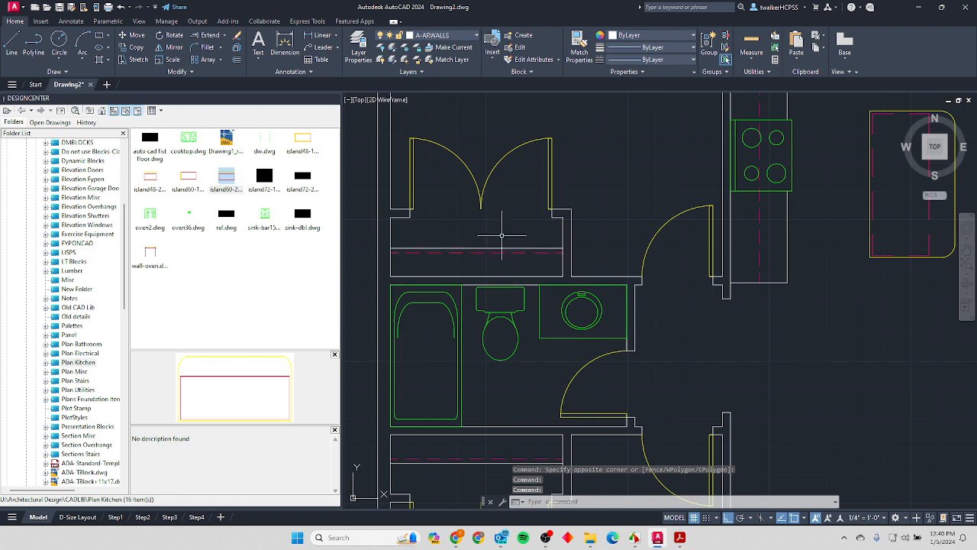
left_click(502, 248)
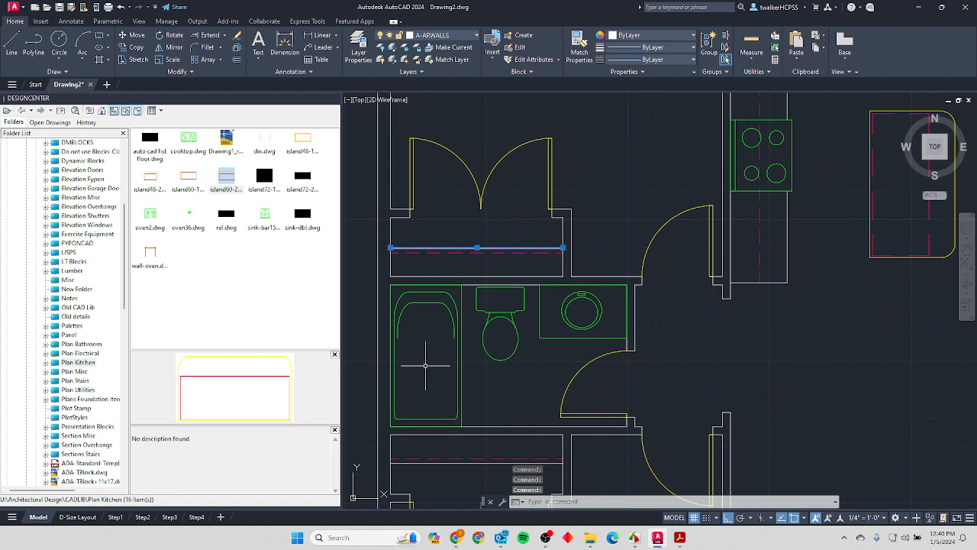
left_click(456, 463)
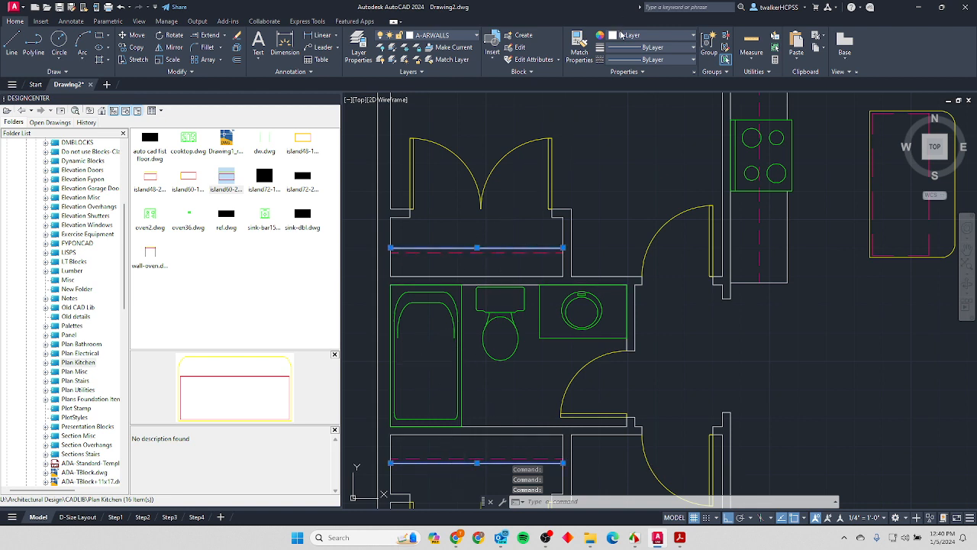
left_click(626, 35)
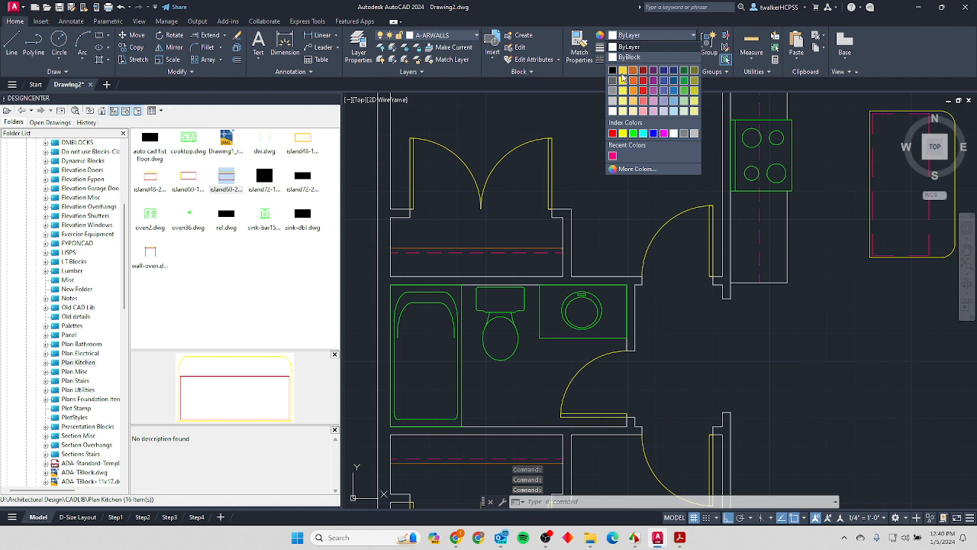
left_click(623, 134)
key("Escape")
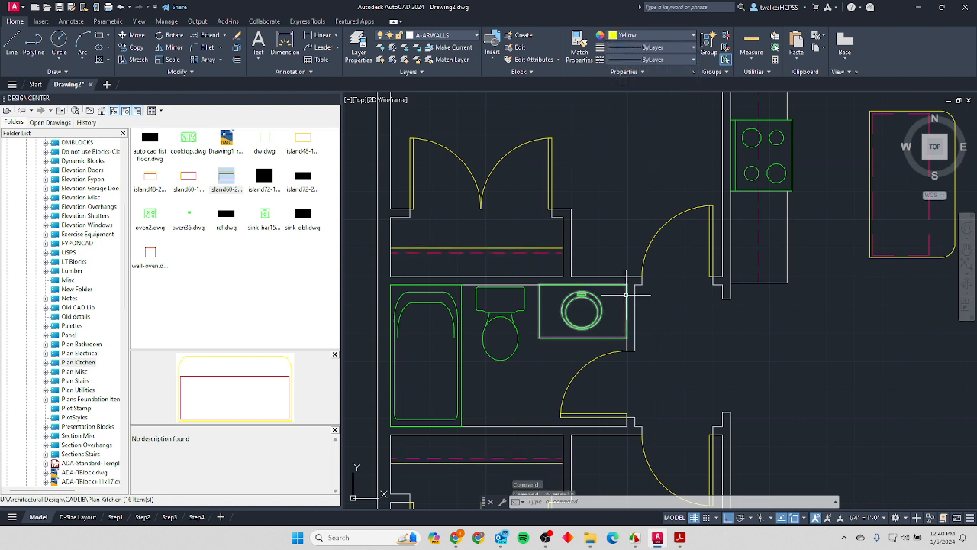
Look over the Step 7 plan, and view the Step 8 page of the floor plan PDF.
scroll(628, 293, "down", 8)
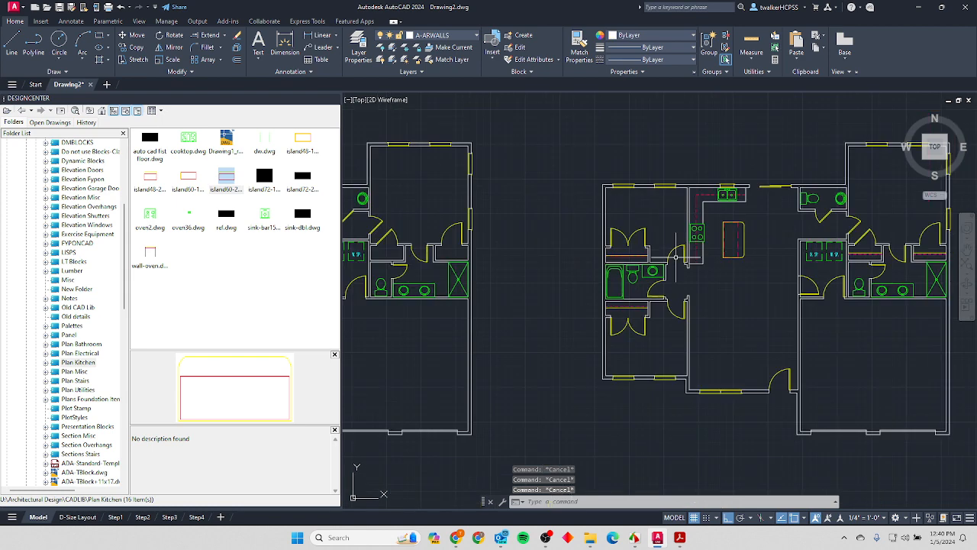
scroll(732, 276, "up", 4)
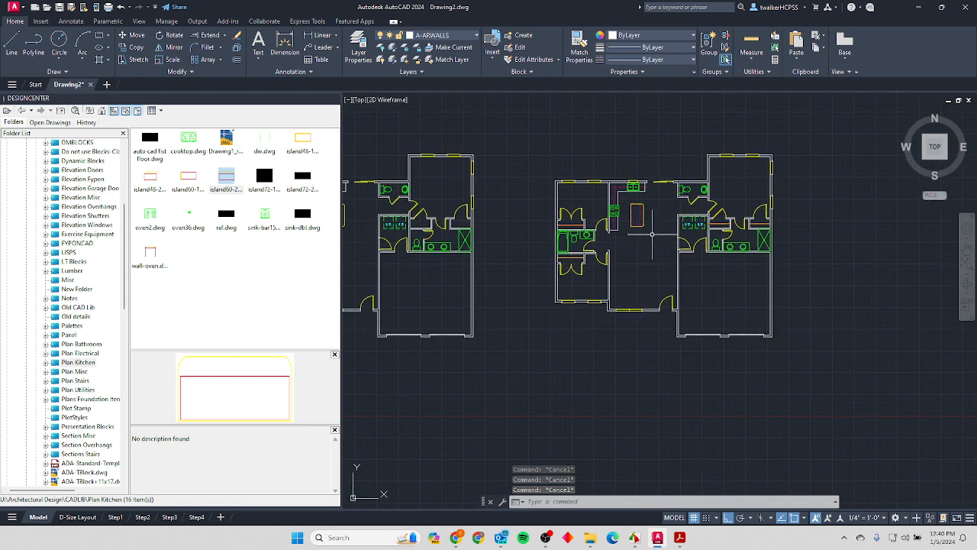
key("alt+Tab")
left_click(542, 233)
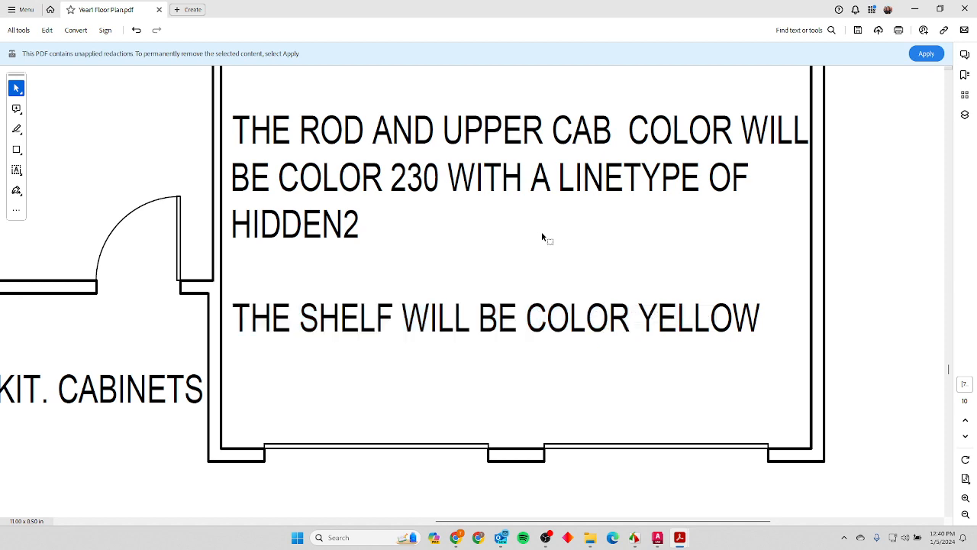
scroll(542, 234, "down", 4, "ctrl")
scroll(530, 254, "down", 2, "ctrl")
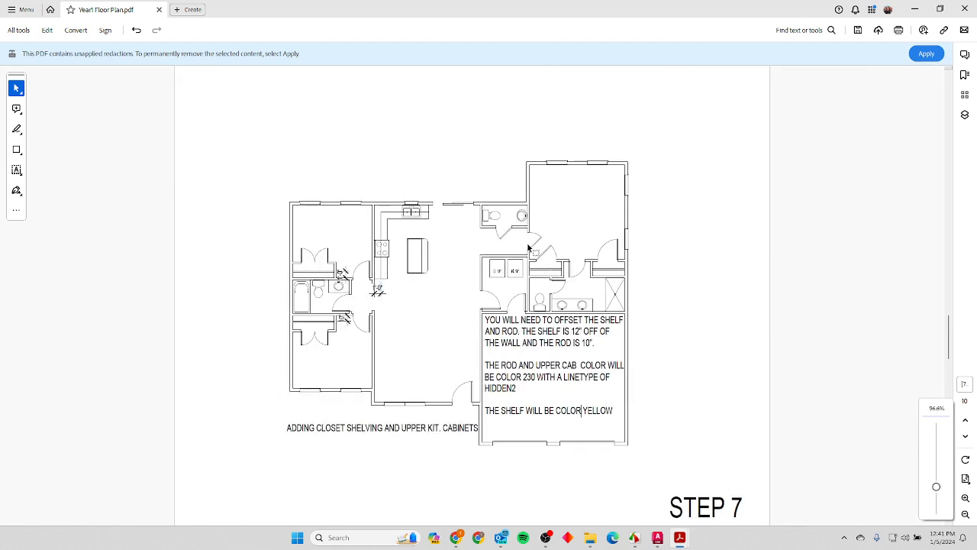
scroll(527, 248, "down", 2)
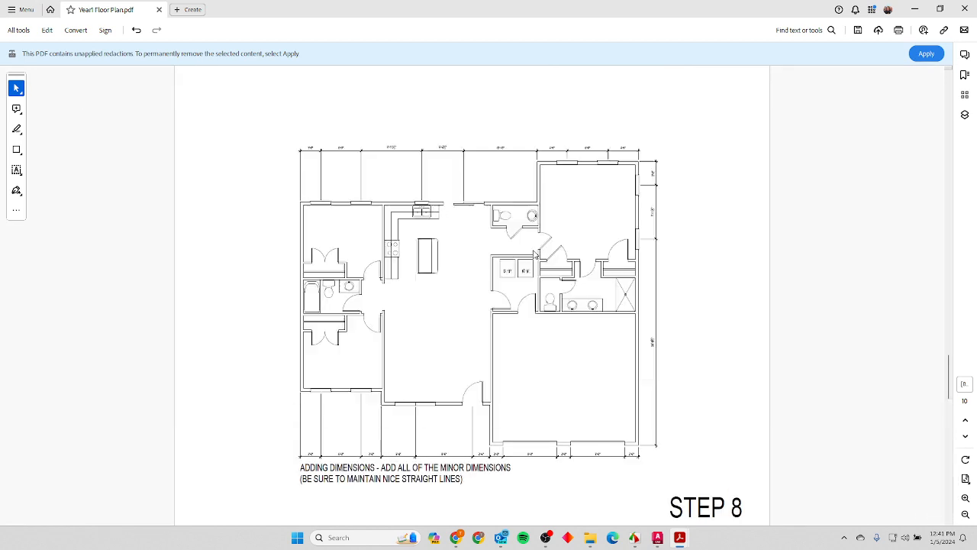
Switch to AutoCAD and copy the entire Step 7 floor plan into the empty space to its right.
key("alt+Tab")
type("co")
key("Return")
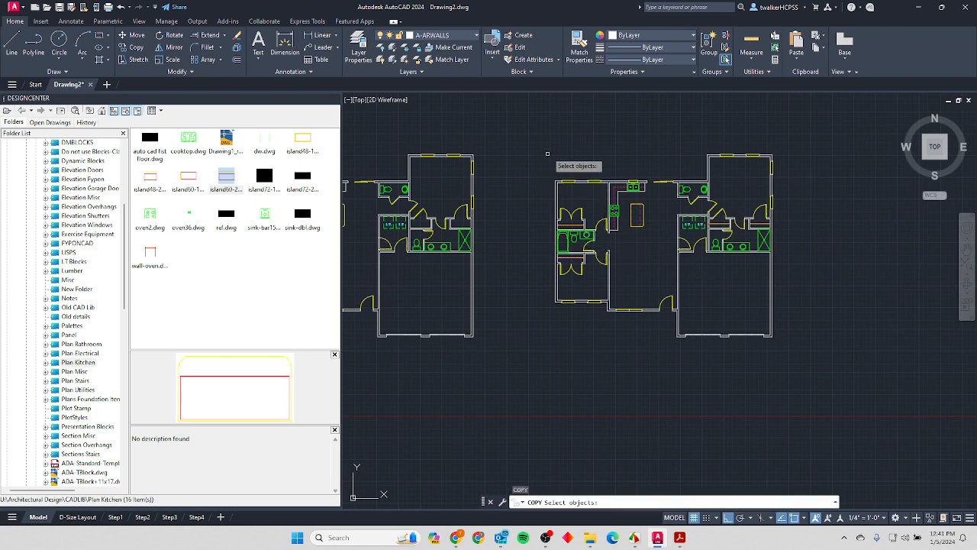
left_click(535, 120)
left_click(790, 375)
key("Return")
left_click(718, 319)
scroll(764, 329, "down", 6)
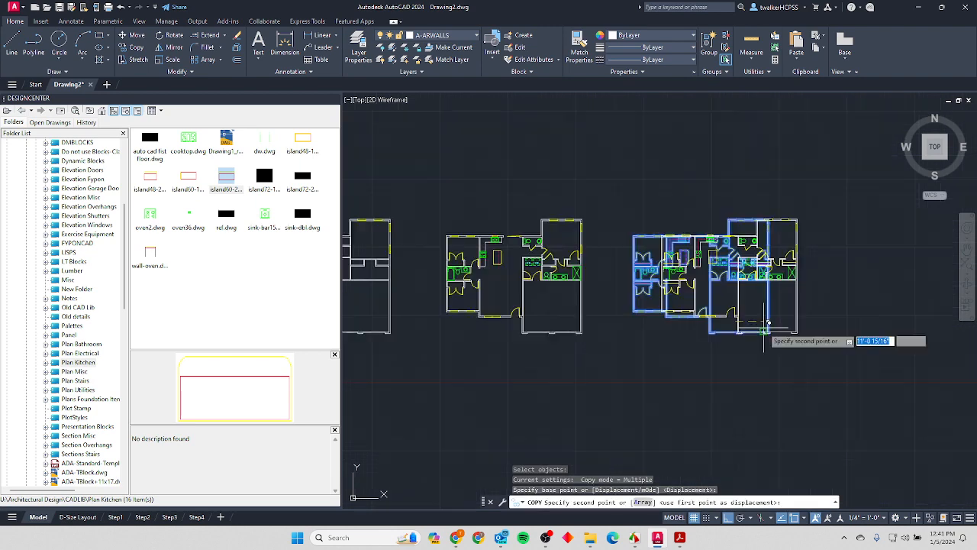
left_click(820, 336)
key("Escape")
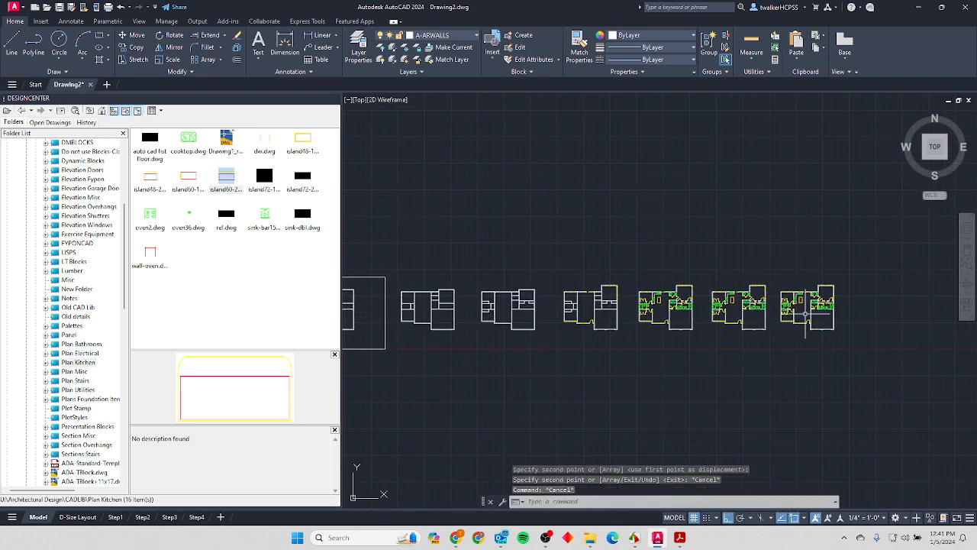
Go to the new plan copy, and examine the minor dimension layout on the PDF's Step 8 page.
scroll(802, 311, "up", 4)
middle_click_drag(791, 284, 617, 255)
scroll(617, 256, "up", 4)
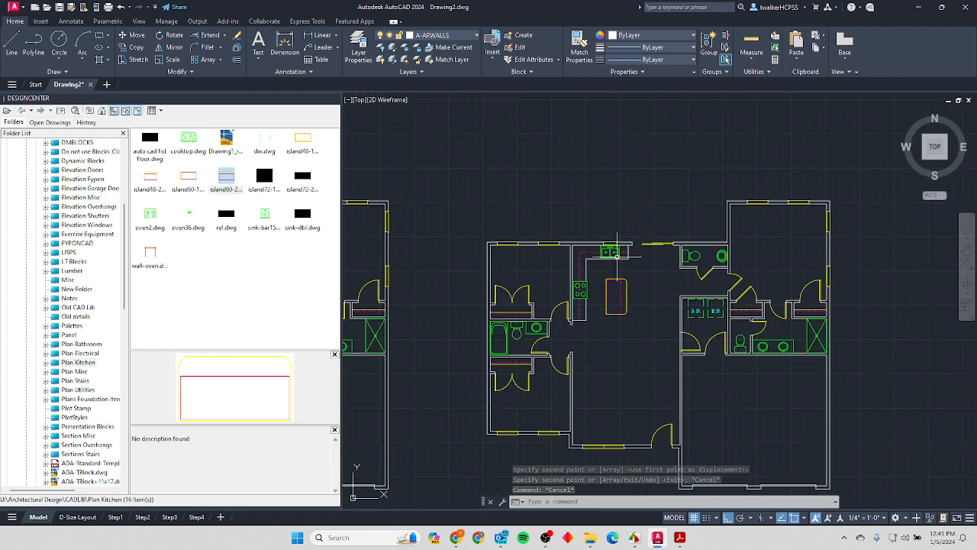
scroll(617, 252, "down", 1)
key("alt+Tab")
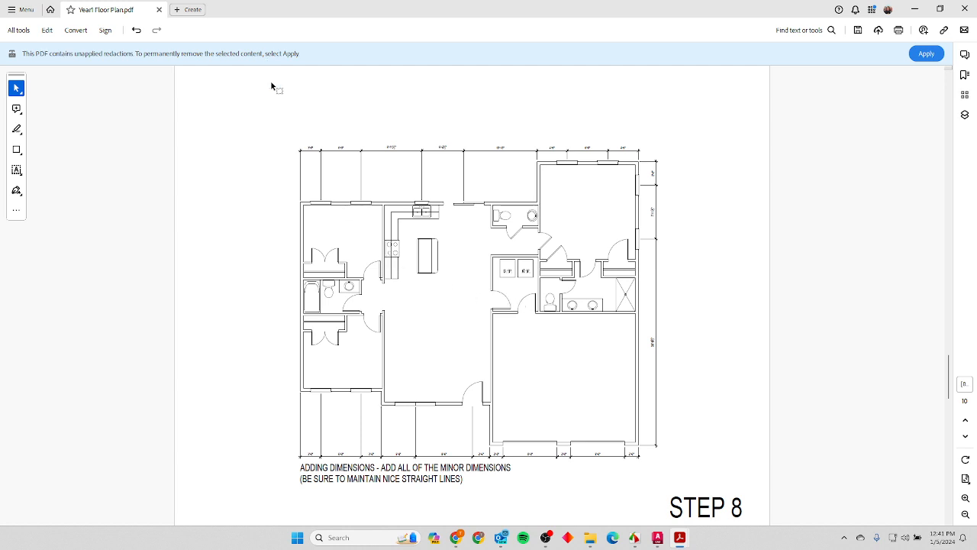
scroll(315, 192, "up", 3, "ctrl")
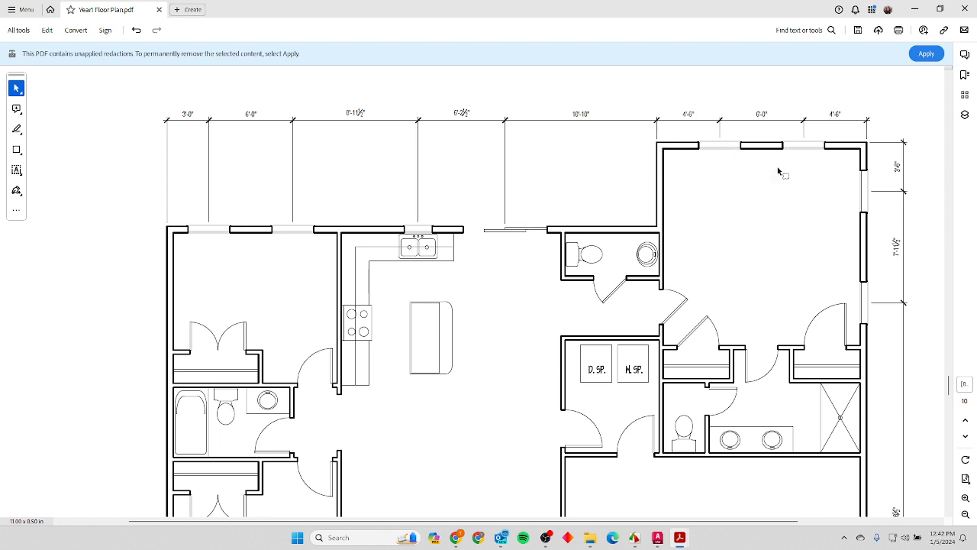
Make Dimensions the current layer in AutoCAD and close the DesignCenter.
key("alt+Tab")
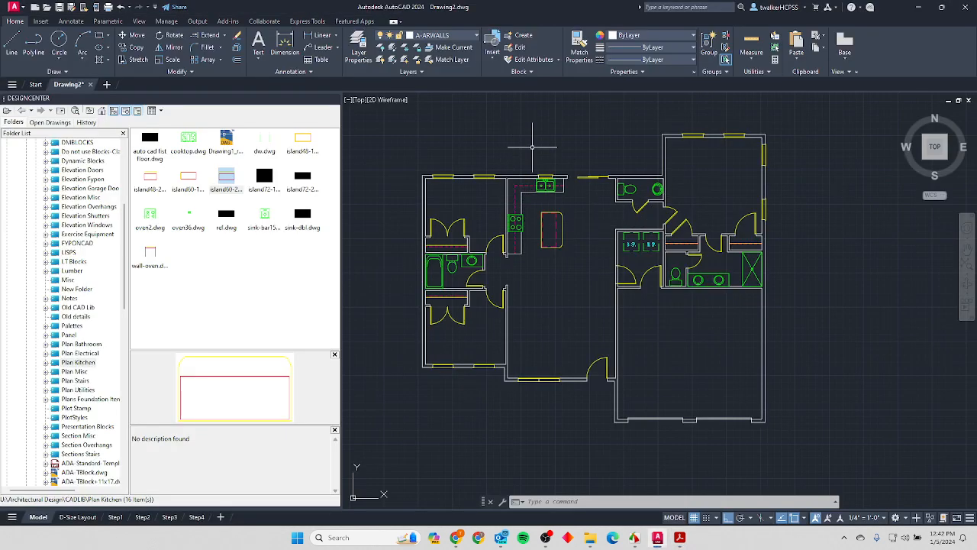
middle_click_drag(524, 158, 508, 253)
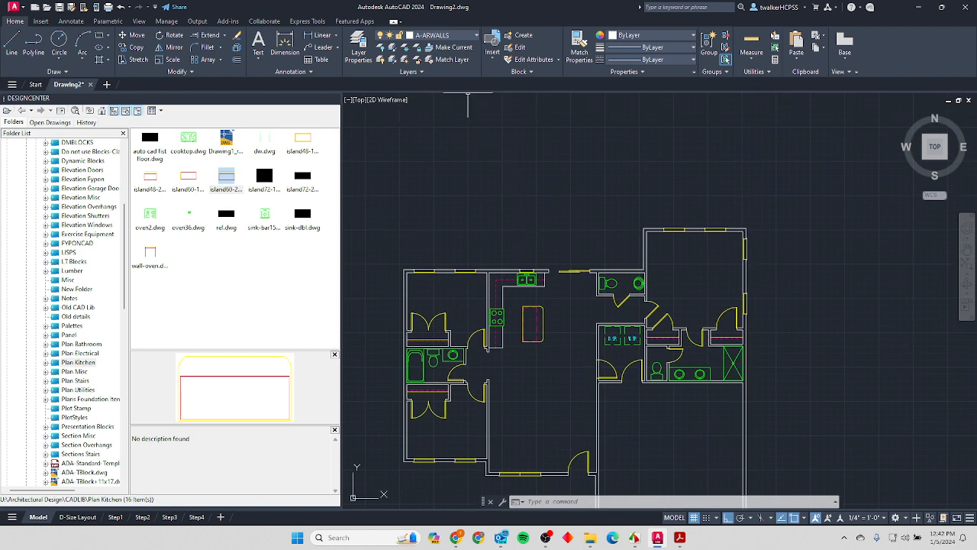
left_click(449, 36)
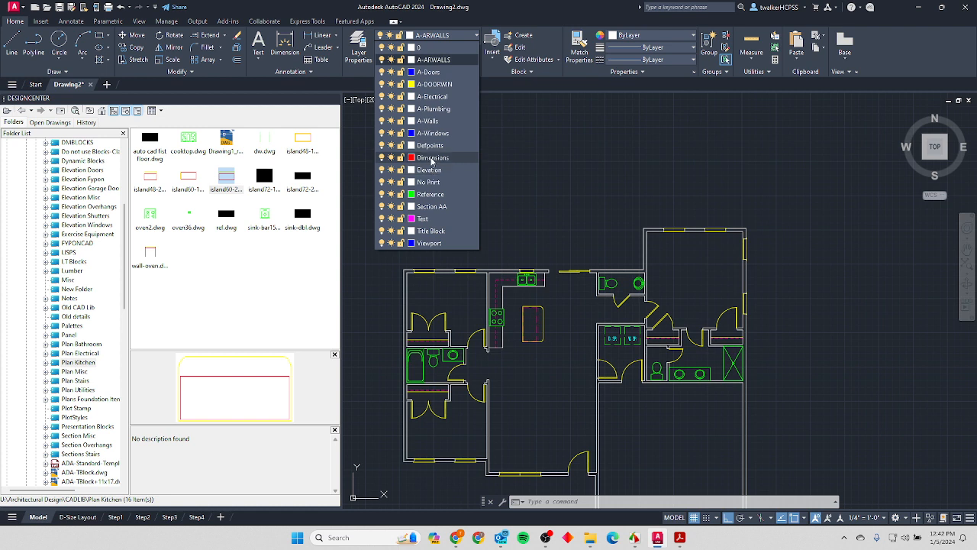
left_click(432, 158)
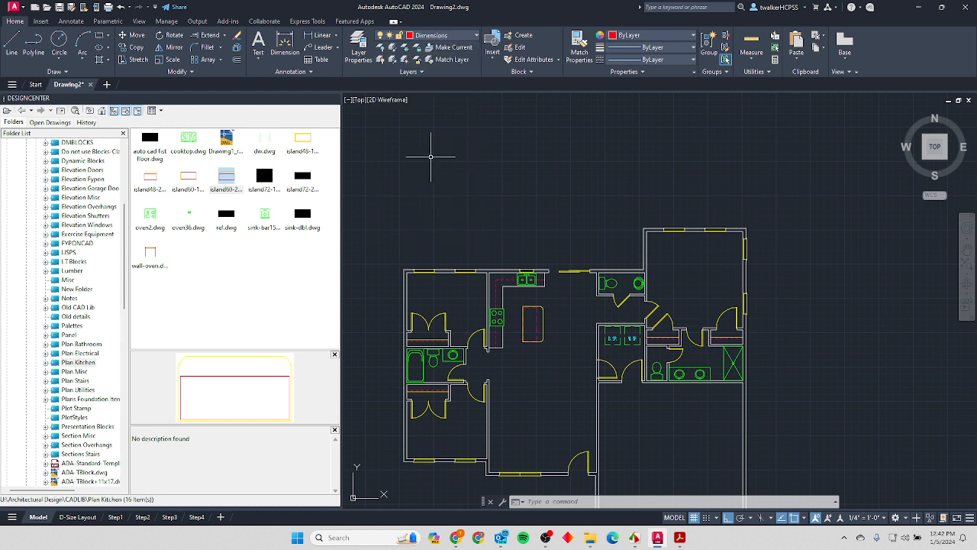
left_click(421, 38)
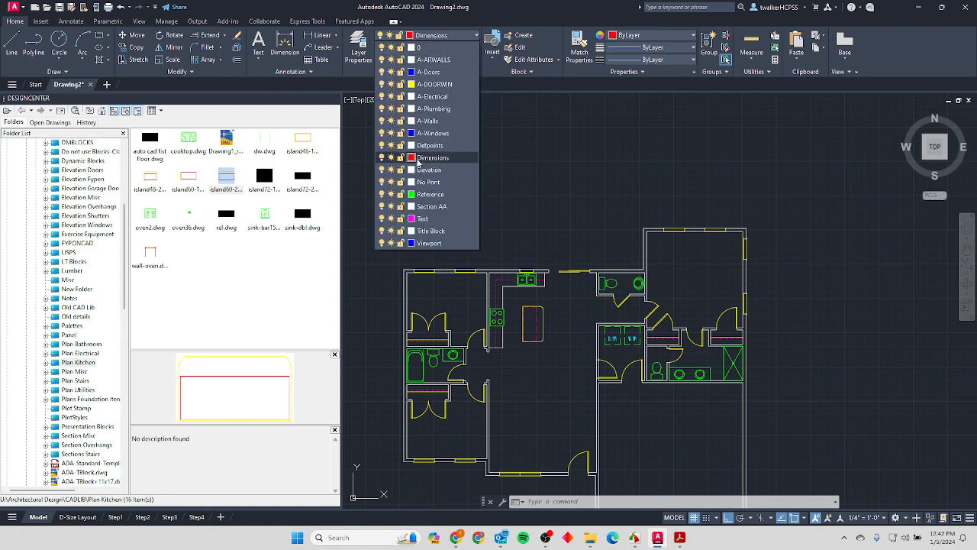
left_click(422, 158)
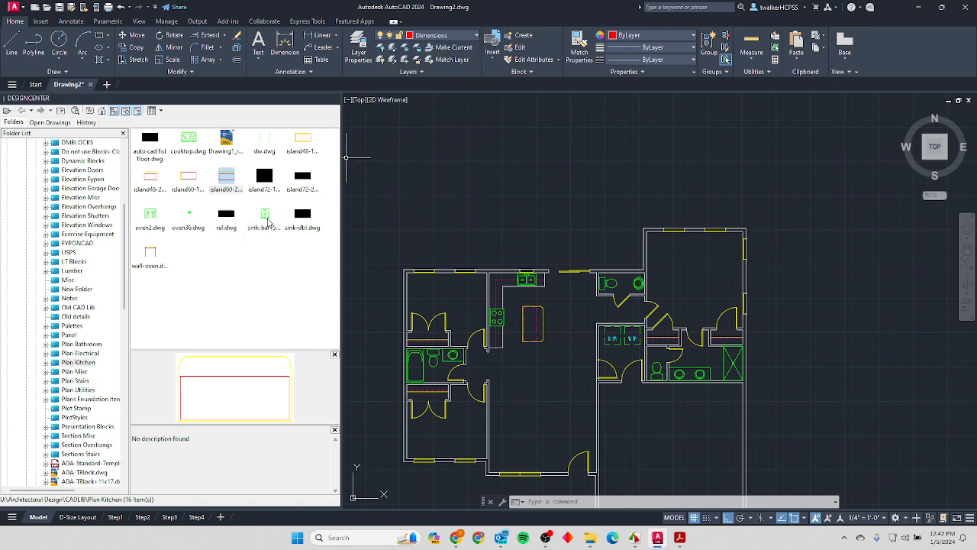
key("ctrl+2")
Add a linear dimension from the upper-left bedroom's outer corner to its first window's center, placed above the house's highest wall.
scroll(336, 233, "down", 4)
scroll(344, 244, "up", 5)
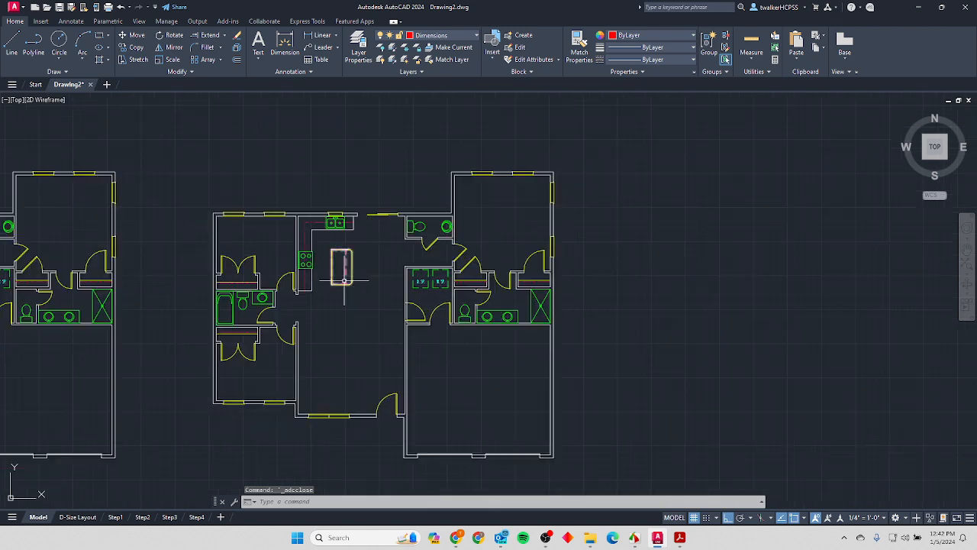
scroll(348, 254, "down", 3)
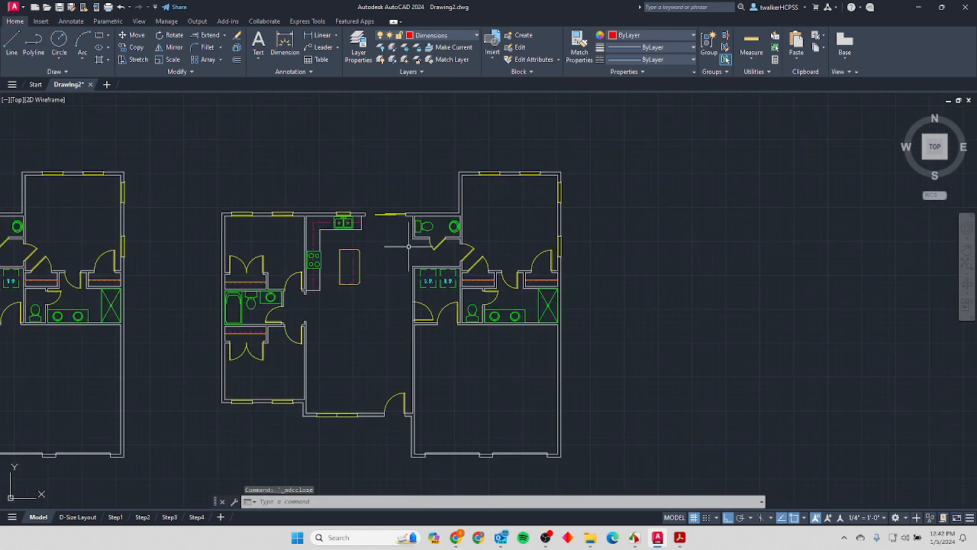
middle_click_drag(406, 245, 483, 227)
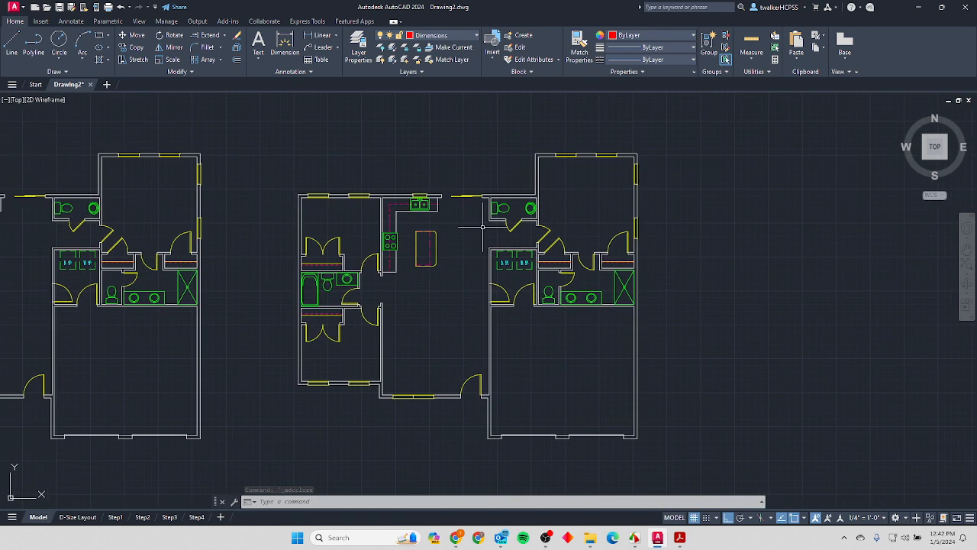
left_click(321, 38)
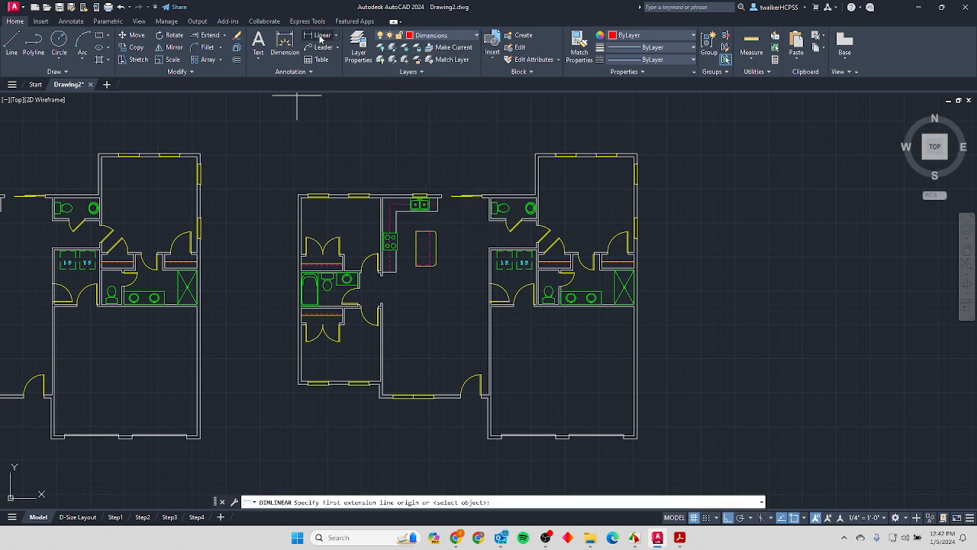
scroll(299, 193, "up", 4)
left_click(301, 190)
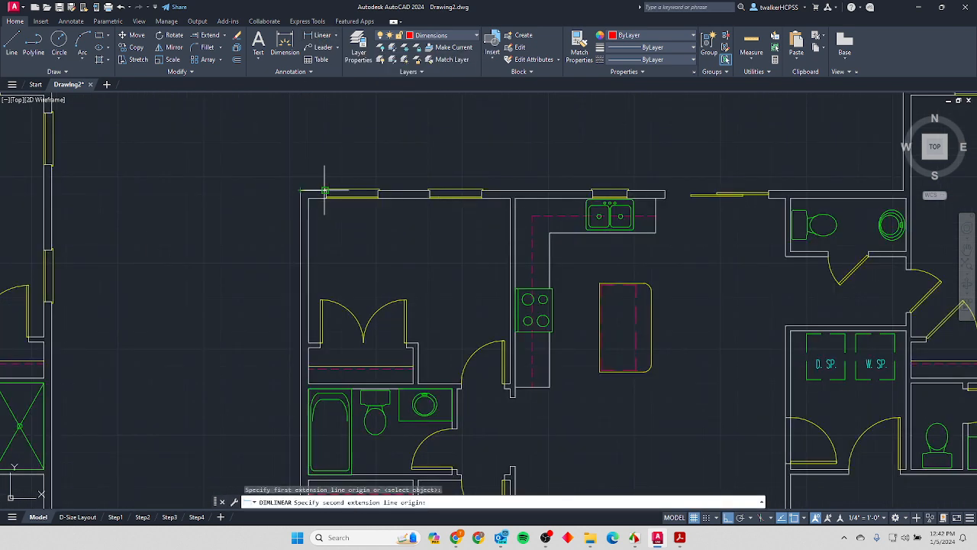
left_click(327, 192)
scroll(339, 149, "down", 2)
scroll(339, 149, "down", 2)
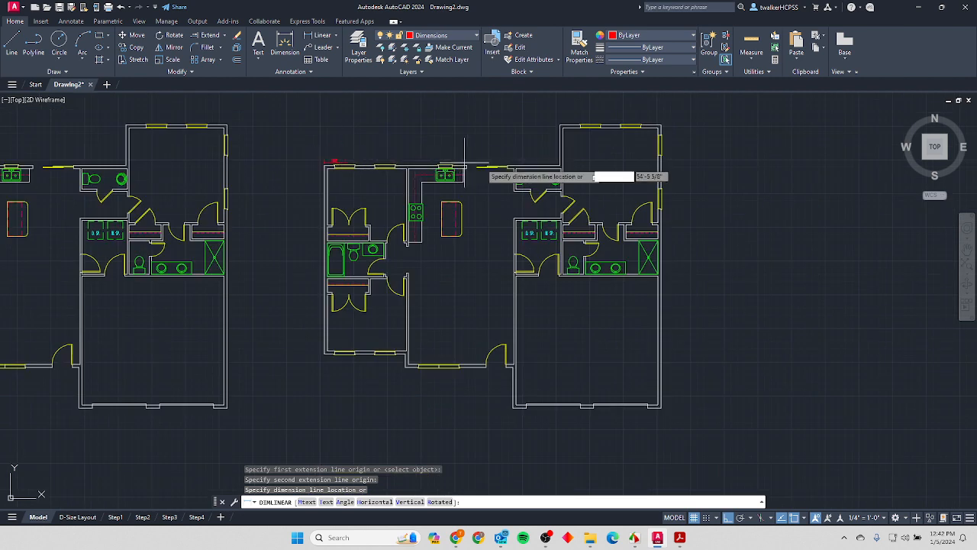
left_click(561, 104)
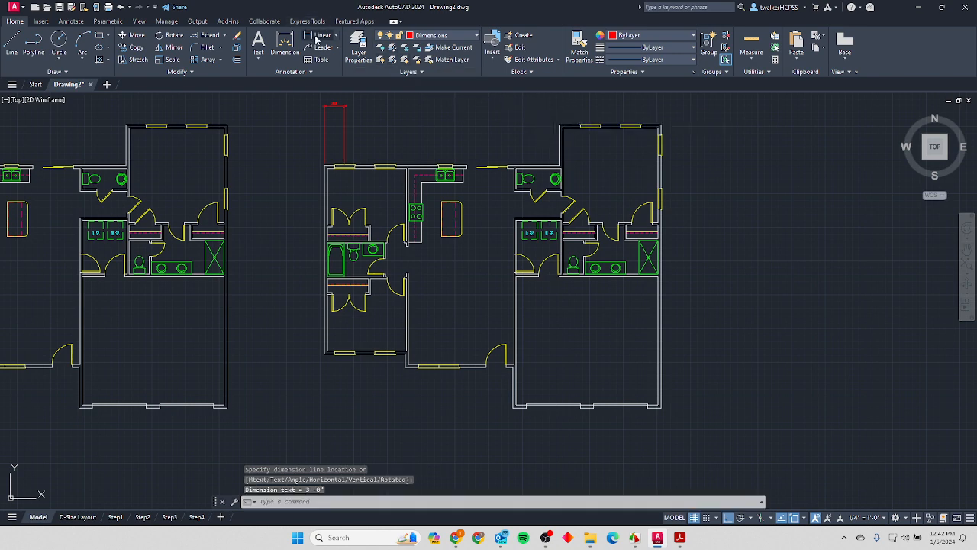
Add a linear dimension between the centers of the upper-left bedroom's two top windows, aligned with the first dimension.
left_click(317, 36)
scroll(330, 166, "up", 5)
left_click(349, 228)
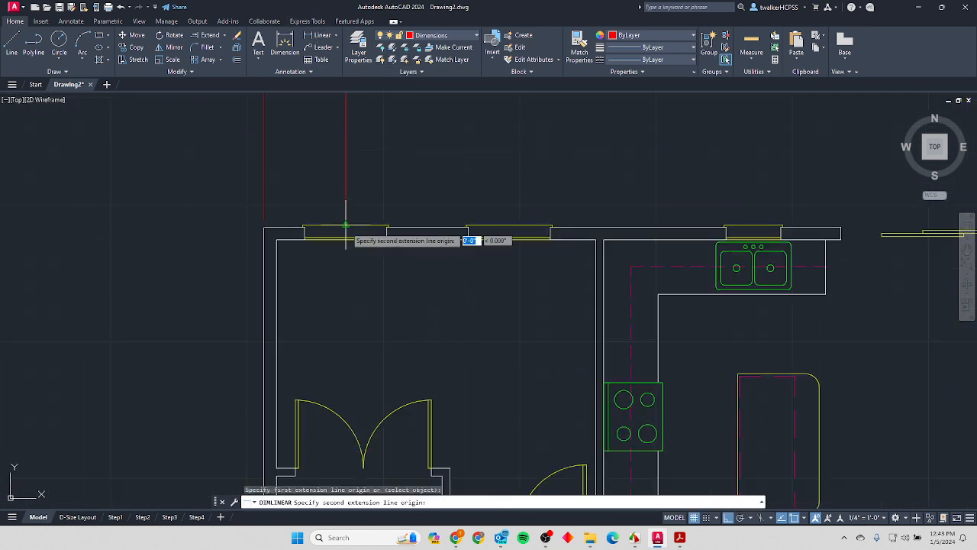
left_click(509, 227)
scroll(414, 177, "down", 3)
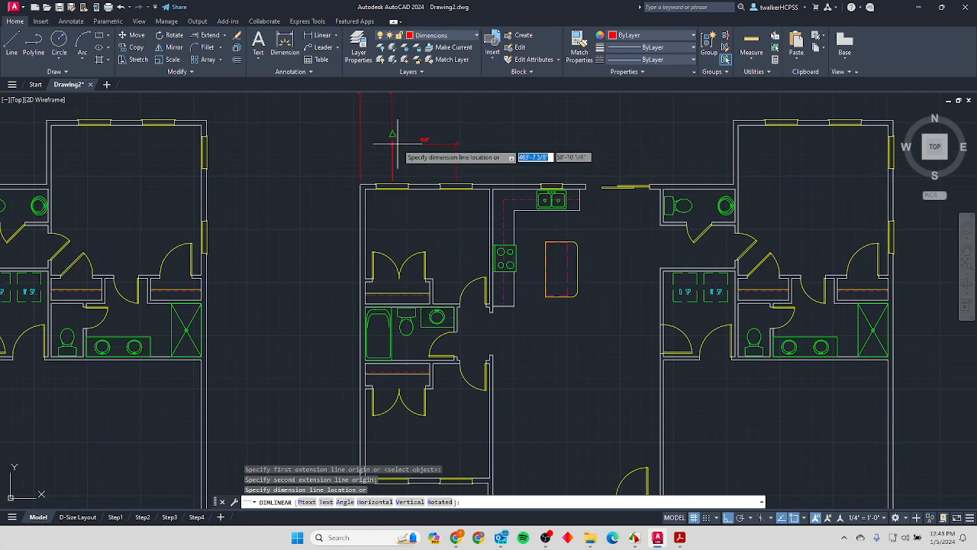
middle_click_drag(416, 236, 402, 359)
scroll(382, 256, "up", 2)
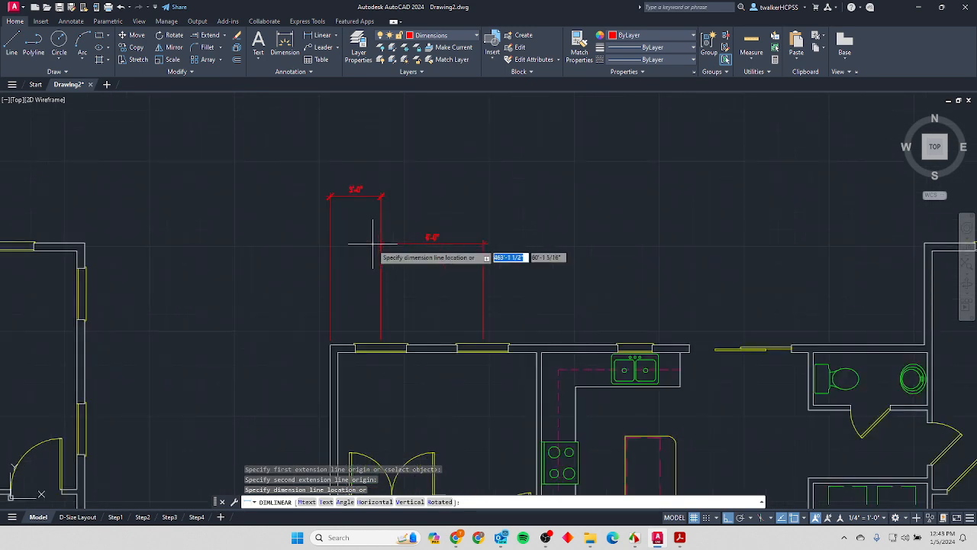
scroll(381, 206, "up", 2)
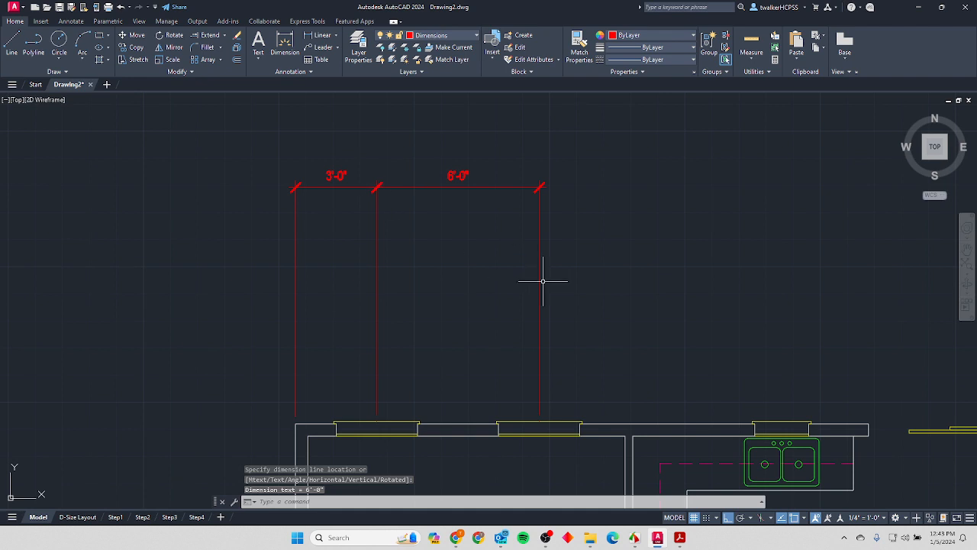
Continue the top dimension row from the second bedroom window's center to the kitchen window's center, and on to the sliding door's center.
left_click(325, 39)
left_click(540, 419)
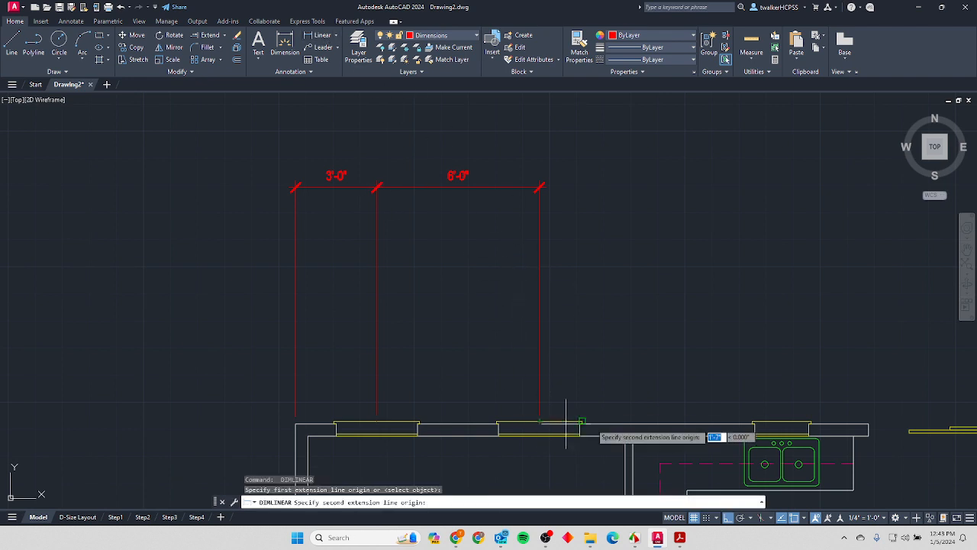
left_click(781, 421)
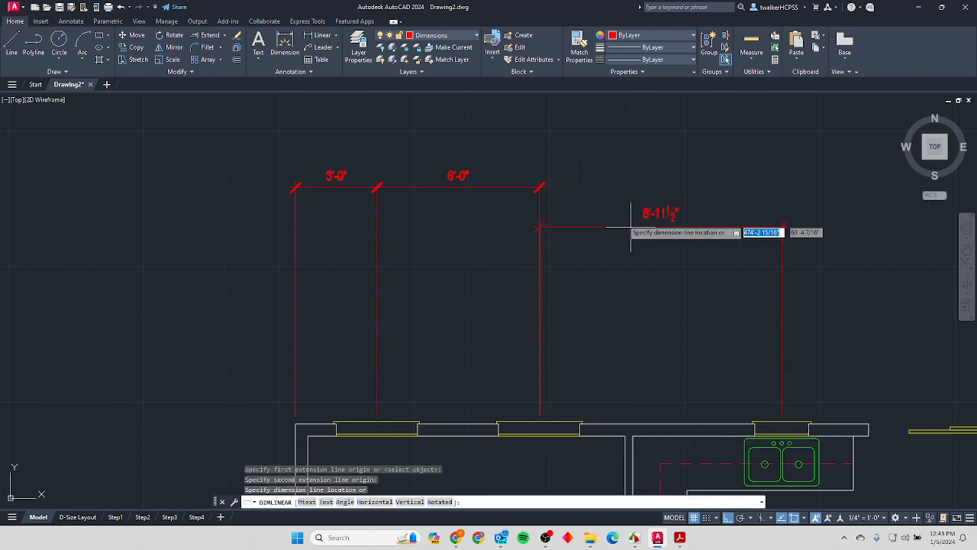
left_click(546, 188)
key("Return")
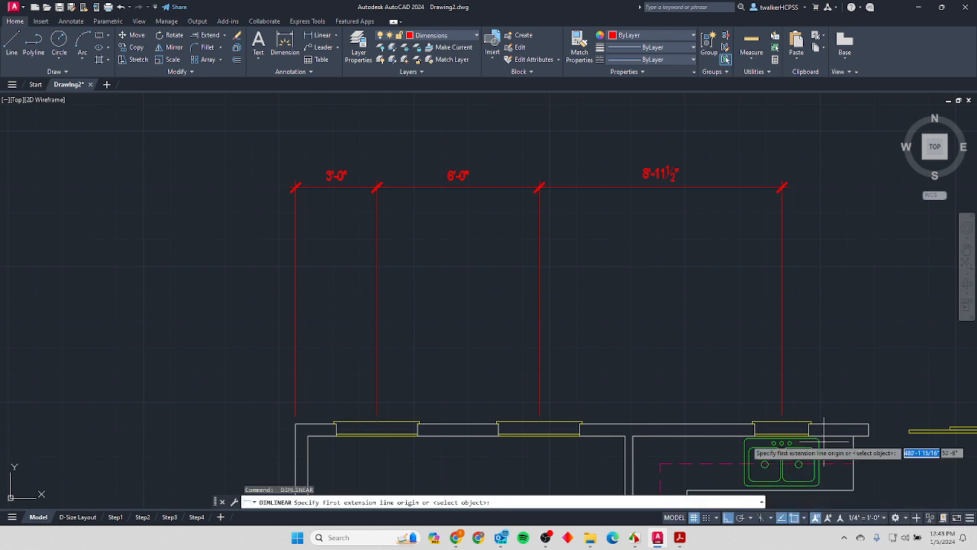
left_click(786, 421)
left_click(951, 421)
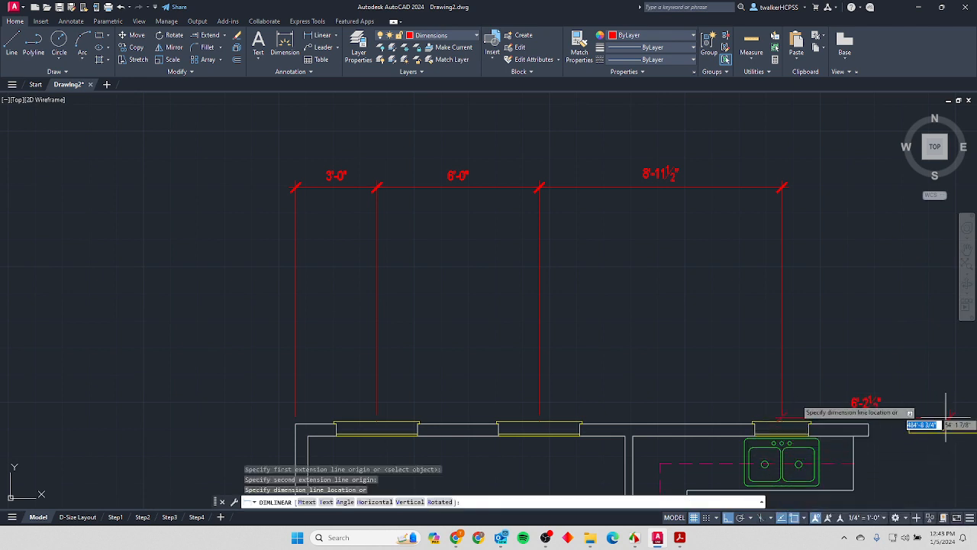
left_click(801, 187)
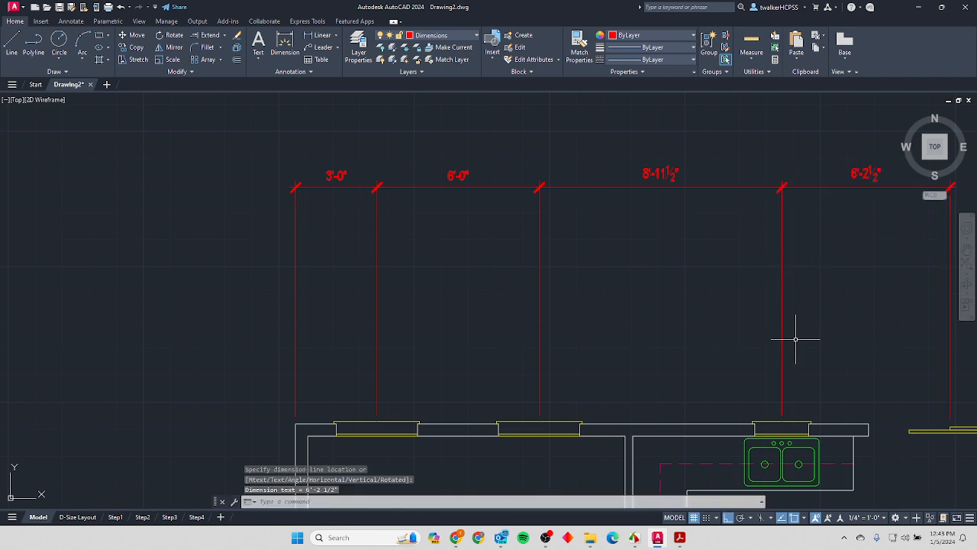
Add a linear dimension from the sliding door's center to the upper-right bedroom's outer left corner, in line with the top row.
mouse_move(825, 324)
middle_mouse_down()
mouse_move(796, 312)
mouse_move(550, 332)
middle_mouse_up()
scroll(534, 336, "down", 2)
middle_click_drag(519, 340, 339, 329)
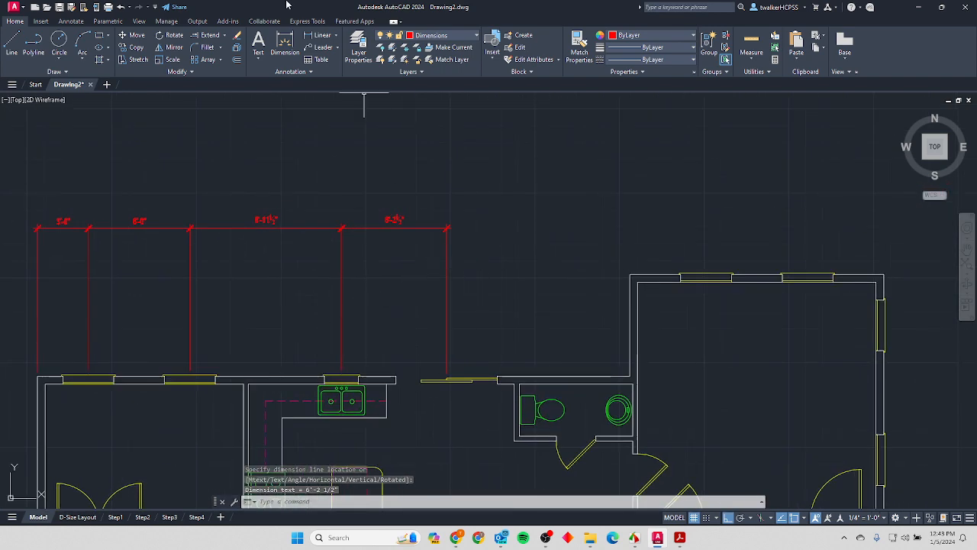
key("Return")
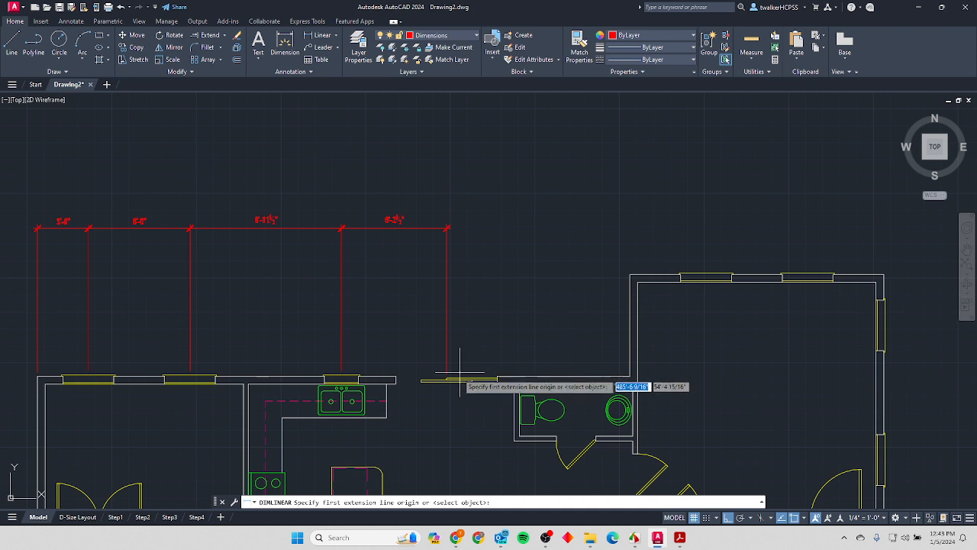
left_click(450, 377)
left_click(630, 275)
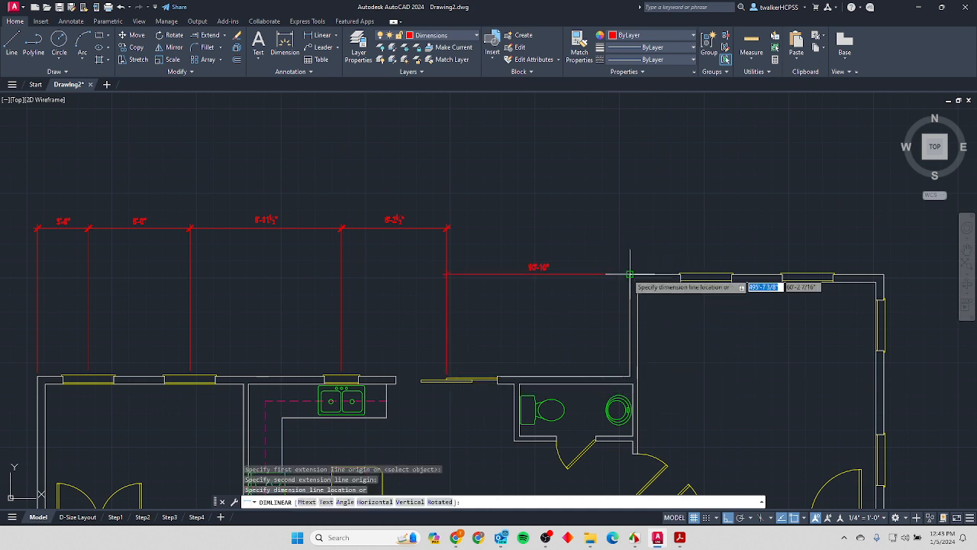
left_click(451, 222)
Dimension from the upper-right bedroom's outer left corner to its first top window's center, in line with the row.
key("Return")
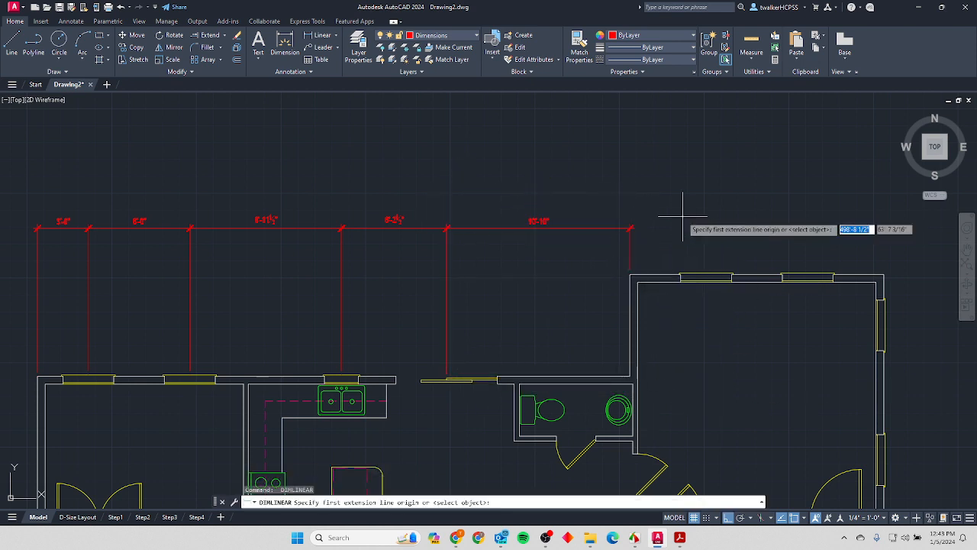
left_click(642, 273)
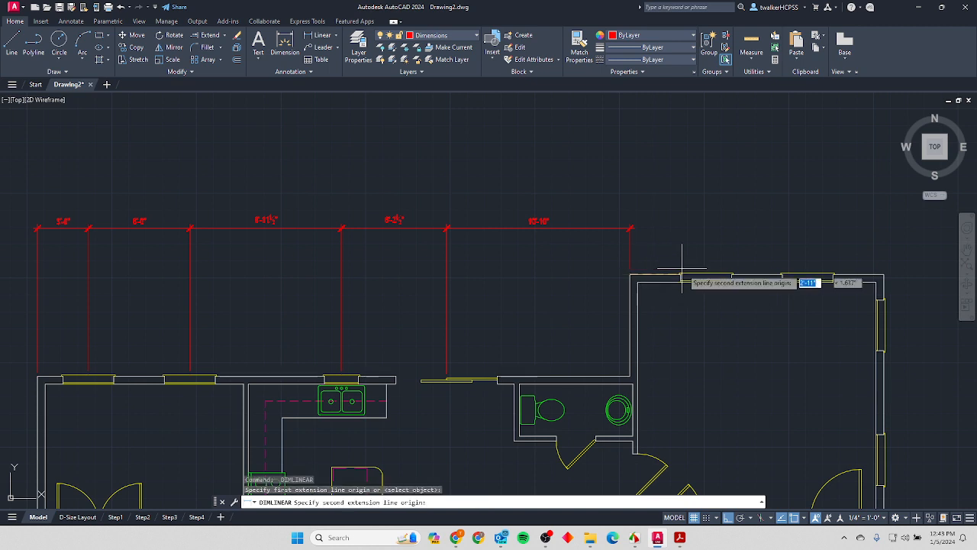
left_click(706, 275)
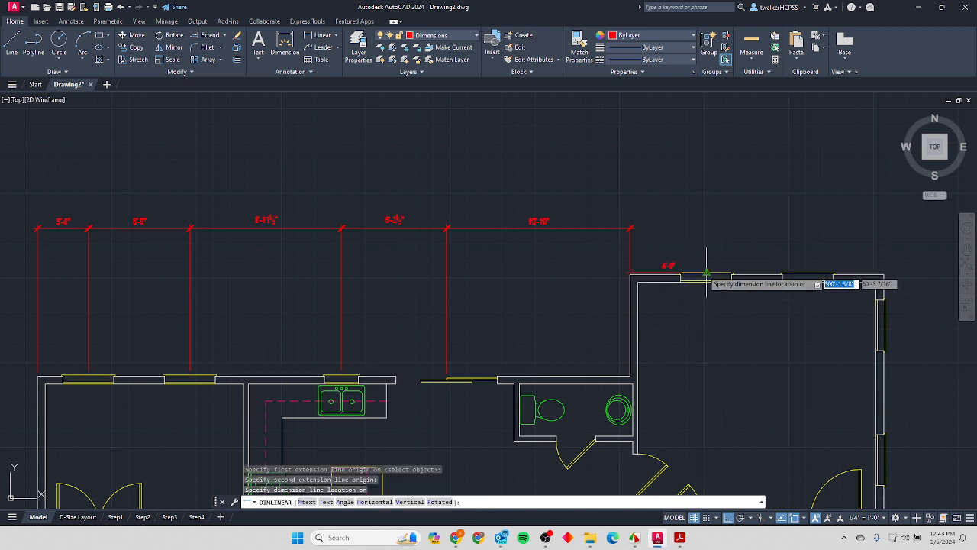
left_click(641, 220)
Dimension between the centers of the upper-right bedroom's two top windows, keeping the dimension line aligned with the row.
key("Return")
left_click(713, 275)
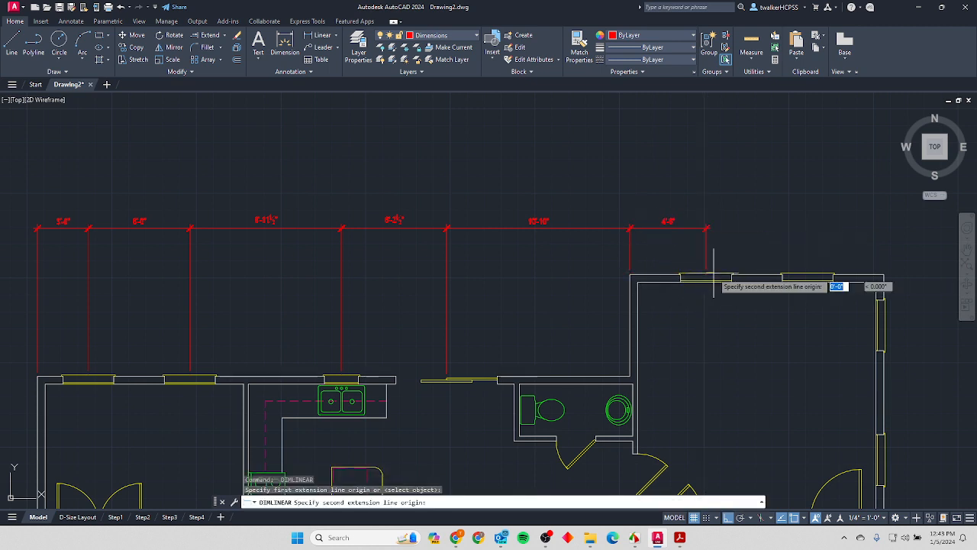
left_click(807, 275)
scroll(714, 221, "up", 2)
scroll(714, 222, "up", 2)
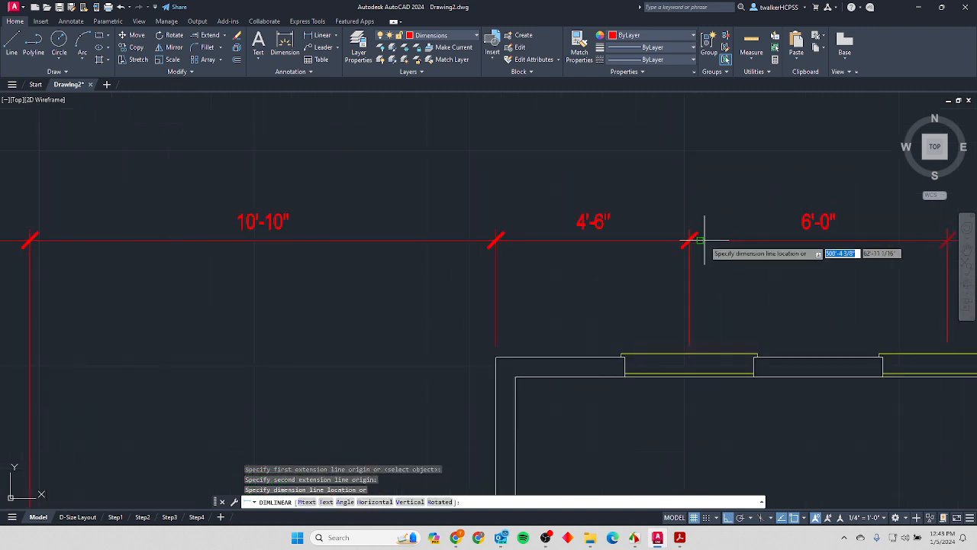
left_click(693, 242)
key("Escape")
key("Escape")
Complete the top dimension row from the upper-right bedroom's second top window center to the house's outer right corner.
scroll(689, 369, "down", 2)
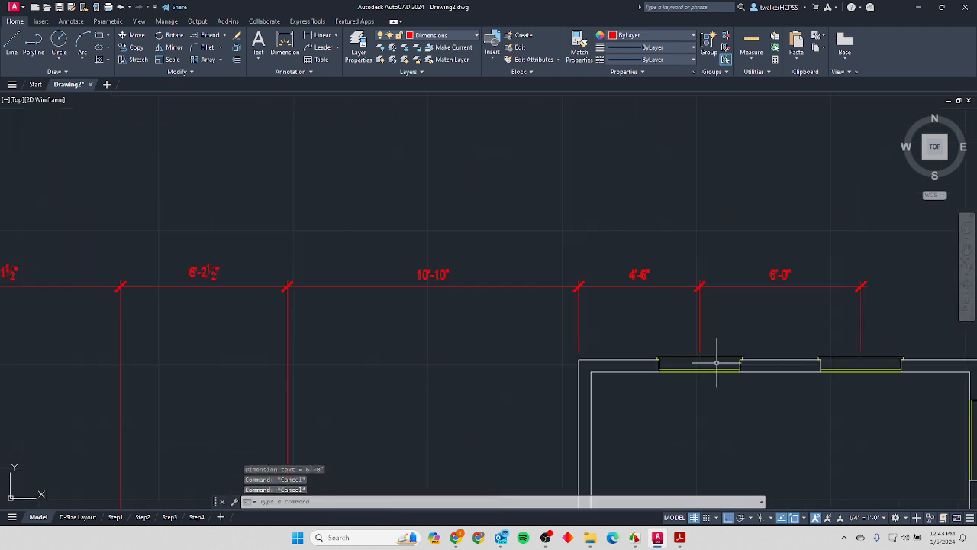
mouse_move(713, 356)
middle_mouse_down()
mouse_move(706, 310)
mouse_move(508, 290)
mouse_move(502, 303)
middle_mouse_up()
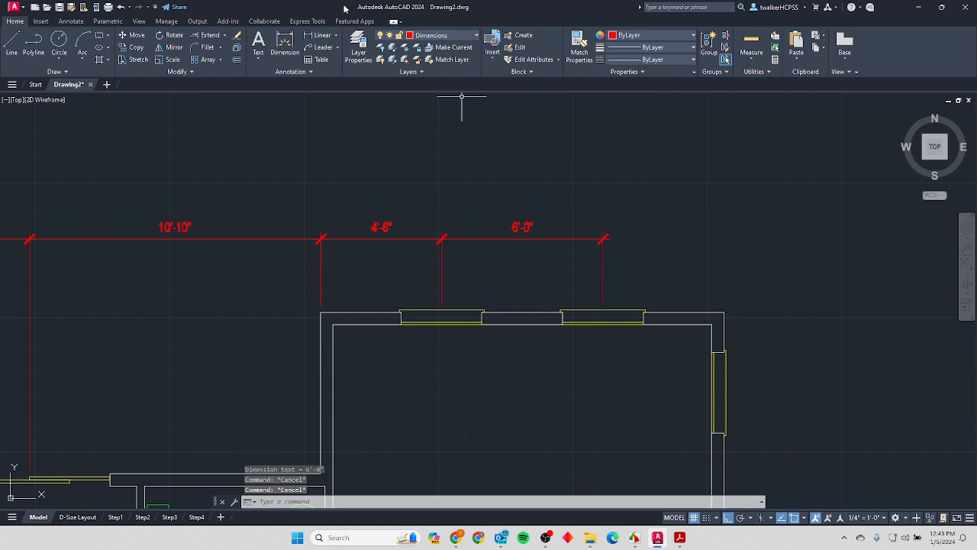
left_click(311, 39)
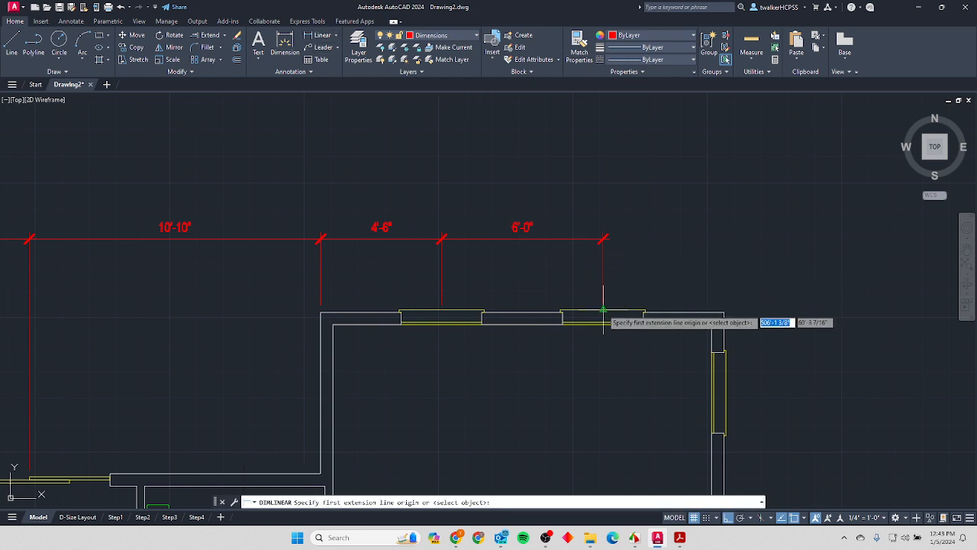
left_click(611, 309)
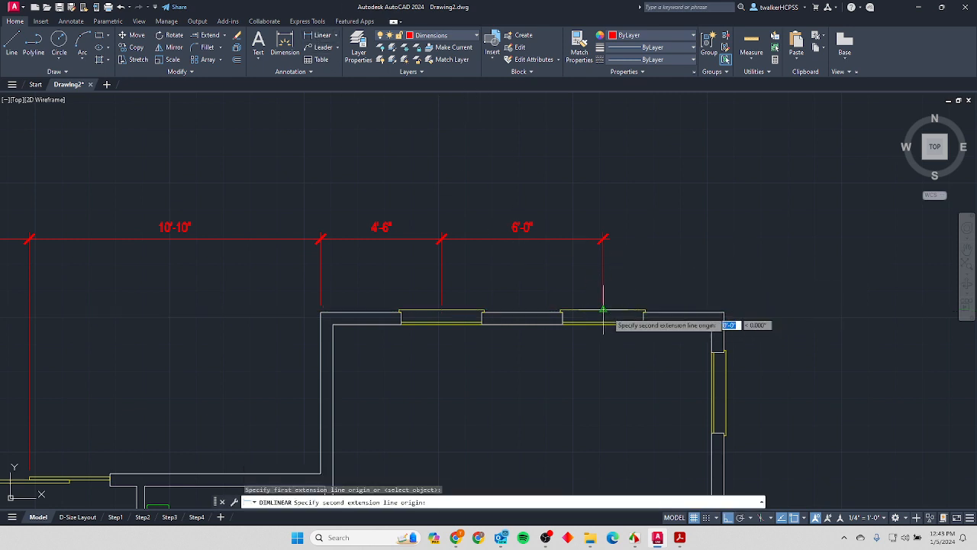
left_click(723, 312)
left_click(630, 239)
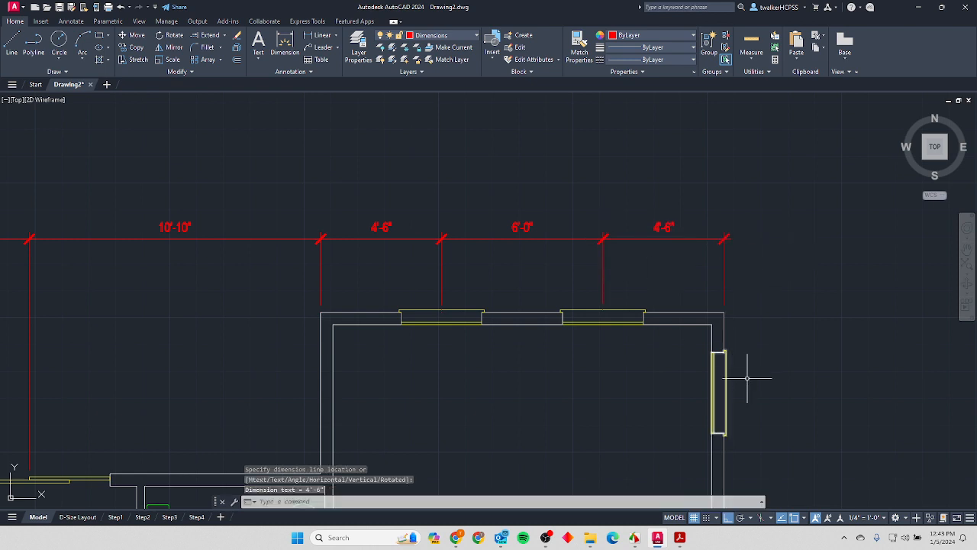
Add a vertical linear dimension from the house's upper-right corner to the first right-wall window's center, placed outside the wall.
key("Return")
left_click(718, 314)
left_click(730, 389)
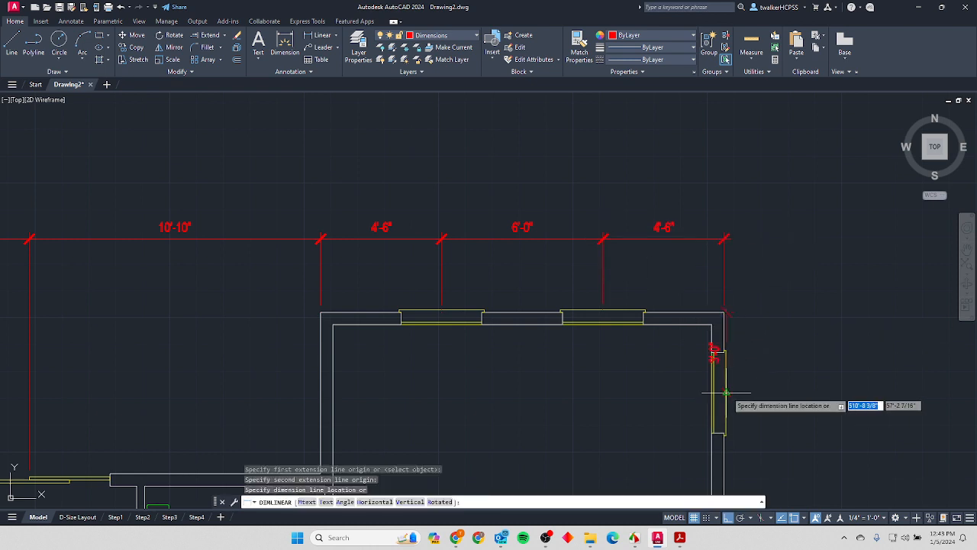
left_click(788, 398)
Add a vertical dimension between the centers of the two right-wall windows, aligned with the vertical dimension above it.
key("Return")
left_click(729, 388)
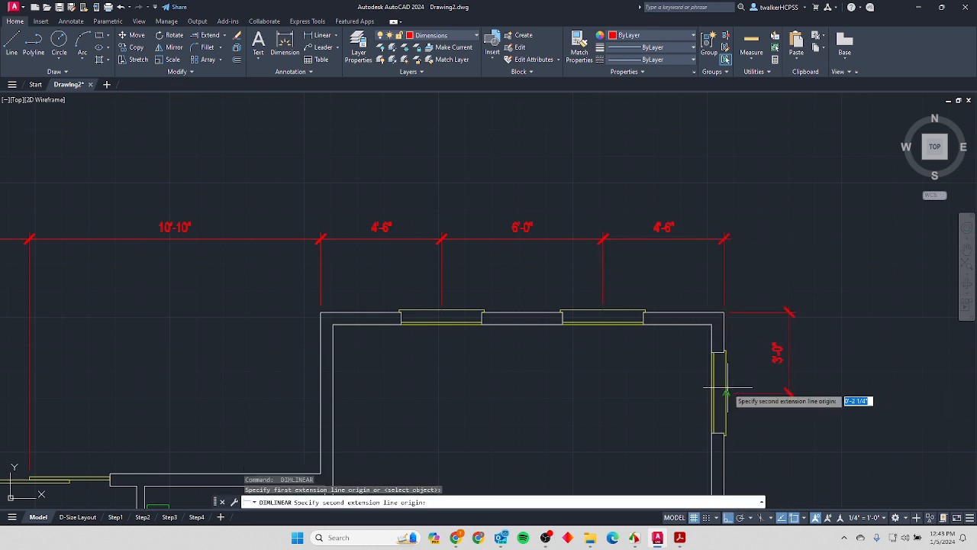
scroll(720, 408, "down", 2)
middle_click_drag(716, 397, 661, 135)
left_click(670, 269)
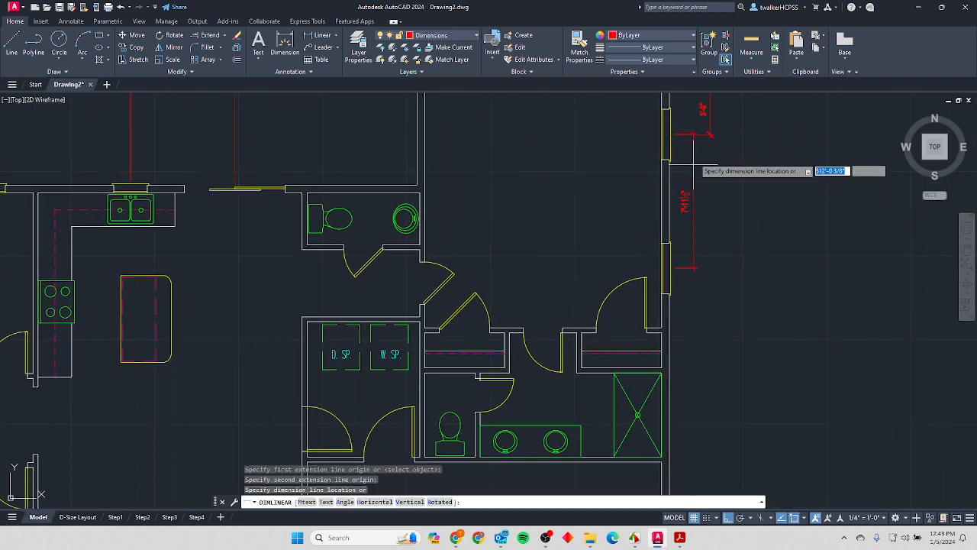
left_click(710, 195)
scroll(686, 218, "up", 2)
scroll(686, 218, "up", 2)
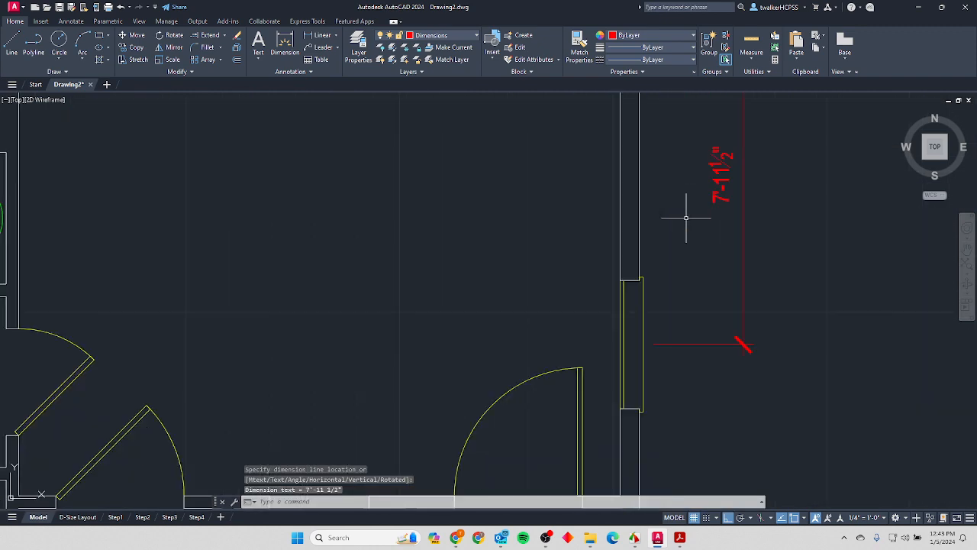
scroll(724, 249, "down", 2)
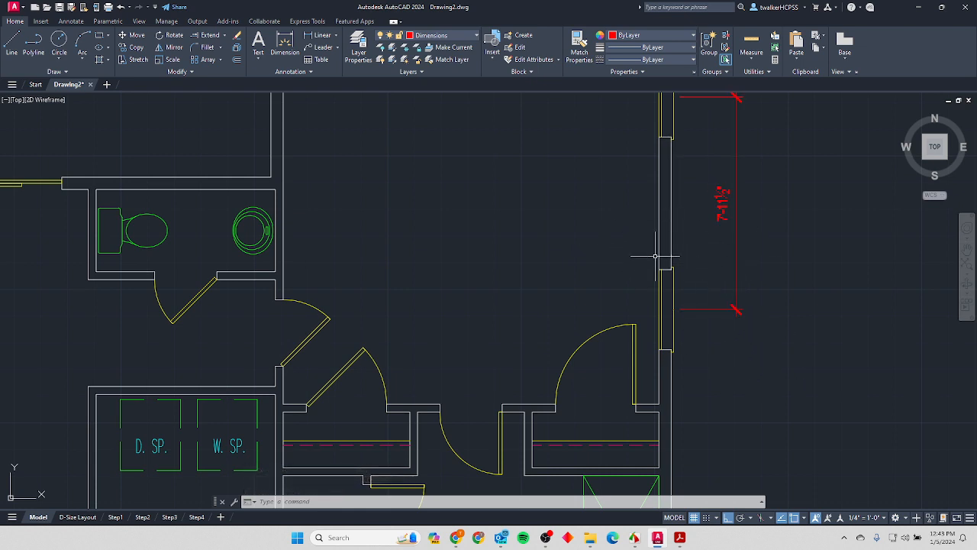
Try stretching the lower right-wall window and its dimension downward by 0.5, and undo the stretch.
left_click(136, 61)
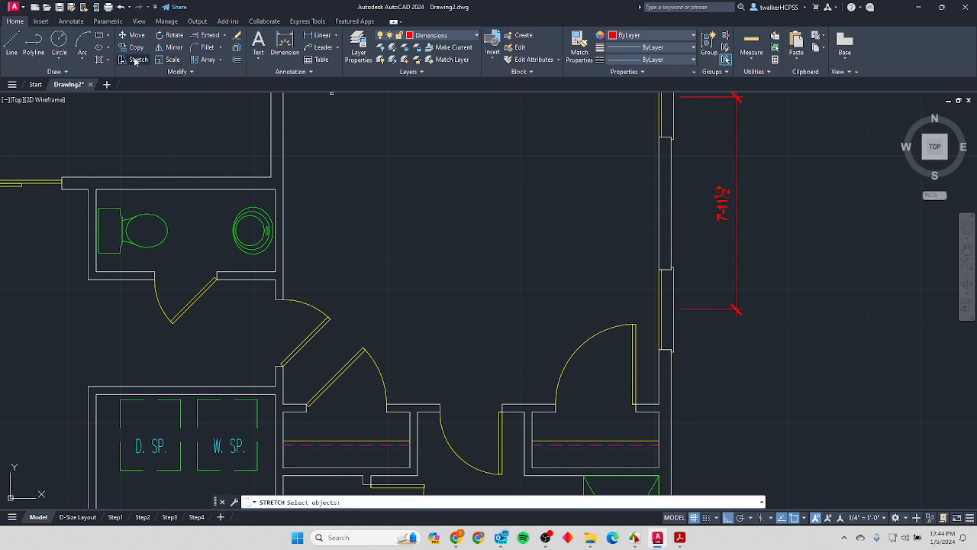
left_click(763, 238)
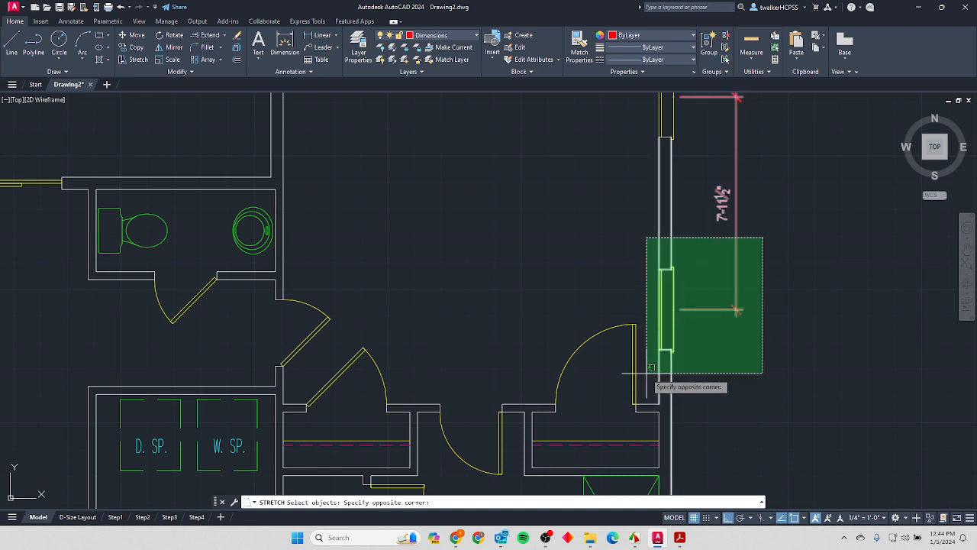
left_click(648, 373)
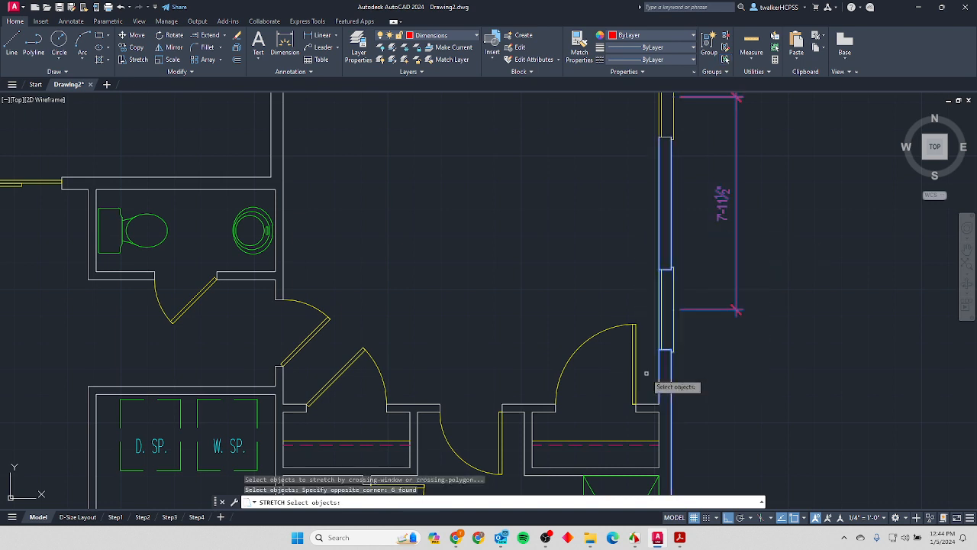
key("Return")
left_click(721, 351)
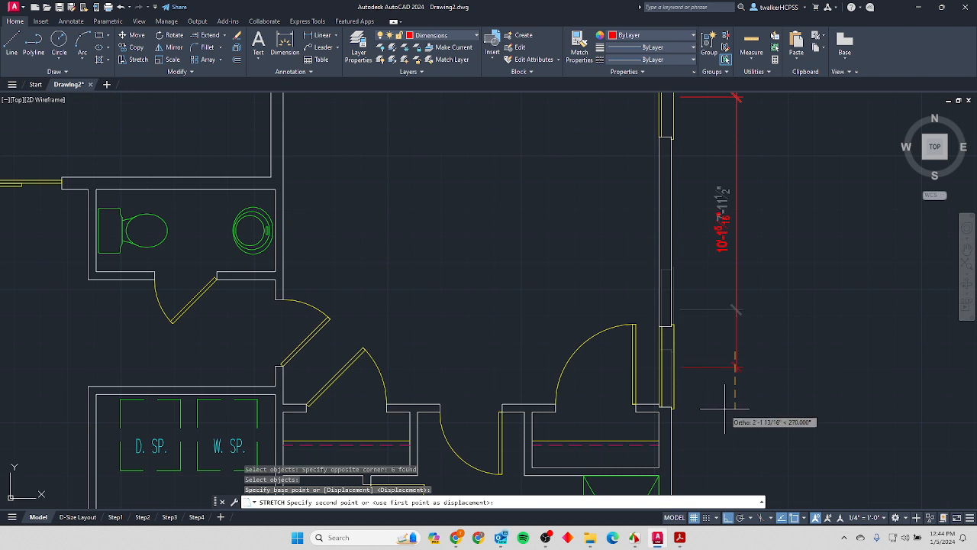
type(".5")
key("Return")
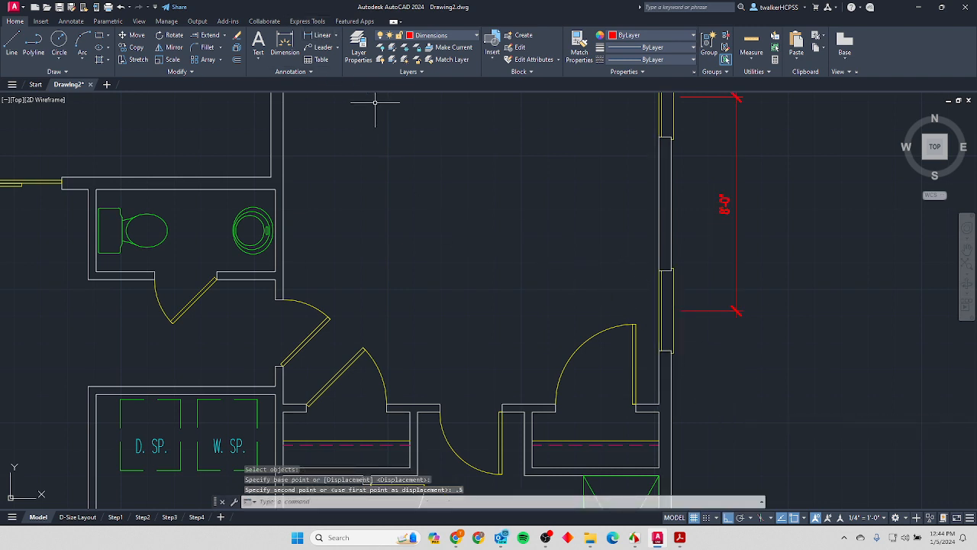
type("u")
key("Return")
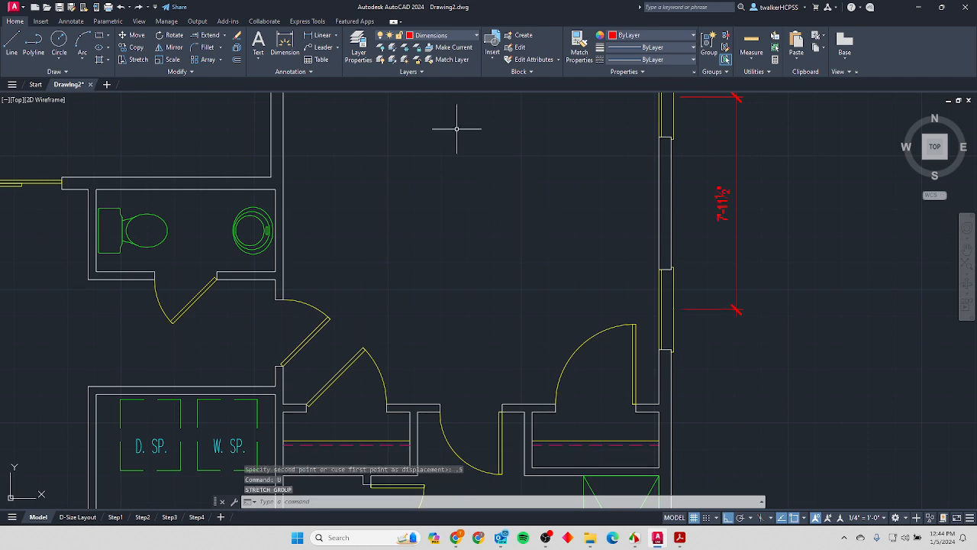
Add a vertical linear dimension from the lower right-wall window's center to the garage's lower-right outer corner, aligned with the dimension above.
left_click(317, 36)
left_click(675, 328)
scroll(672, 356, "down", 8)
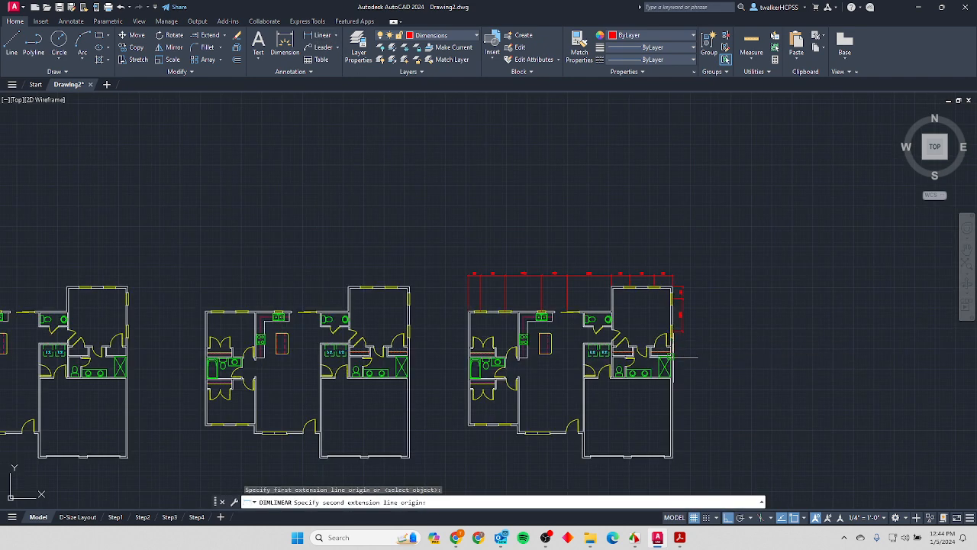
scroll(676, 467, "up", 6)
left_click(680, 454)
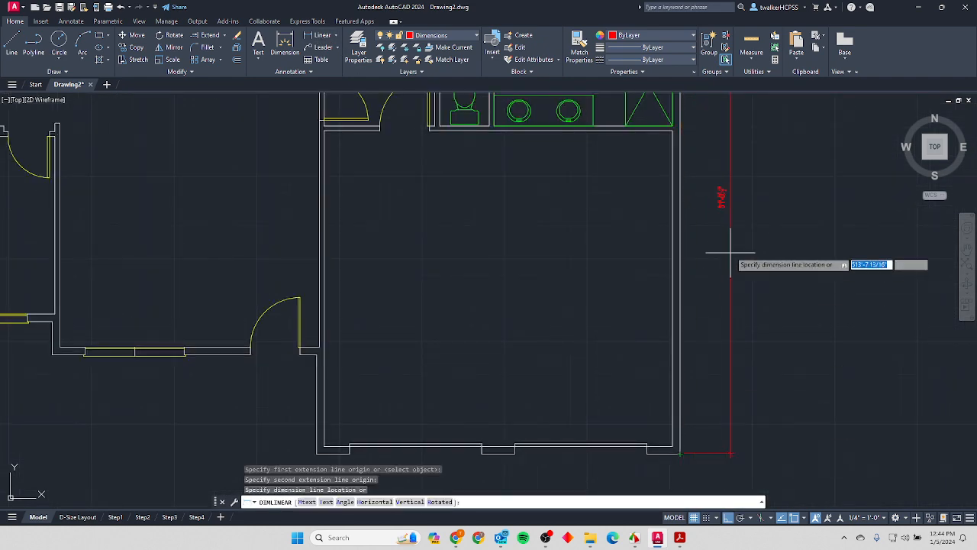
scroll(719, 212, "down", 4)
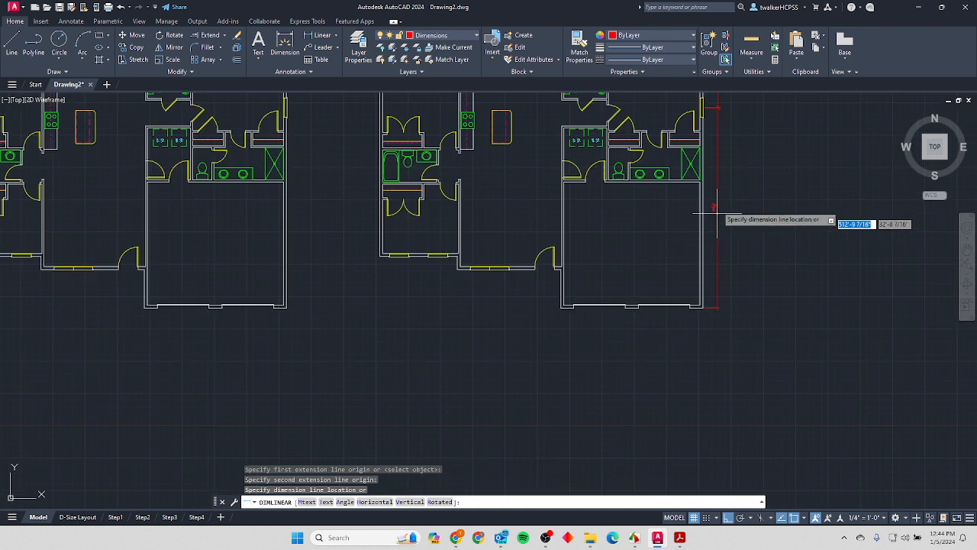
left_click(718, 109)
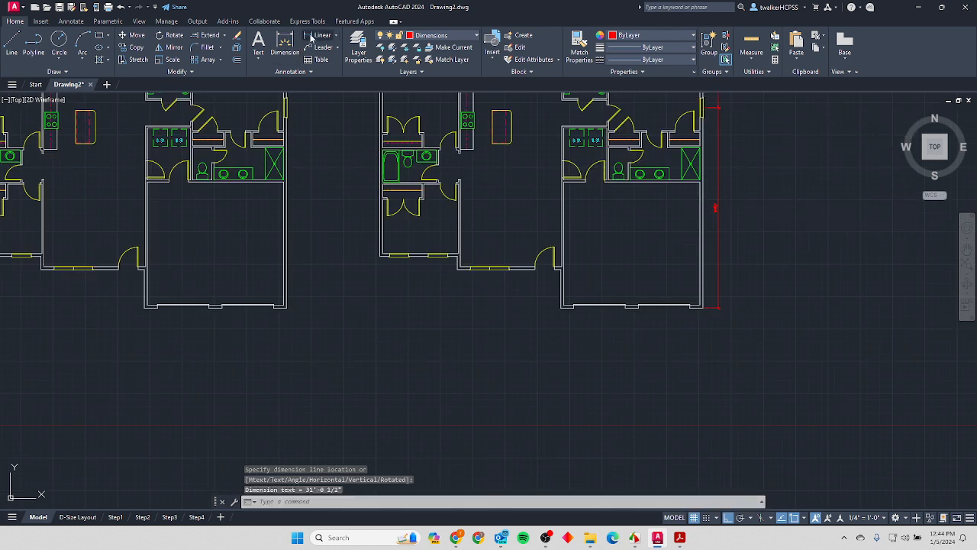
Add a horizontal linear dimension from the garage's lower-right corner to the near edge of the right garage door opening, placed below the wall.
left_click(313, 36)
scroll(695, 321, "up", 6)
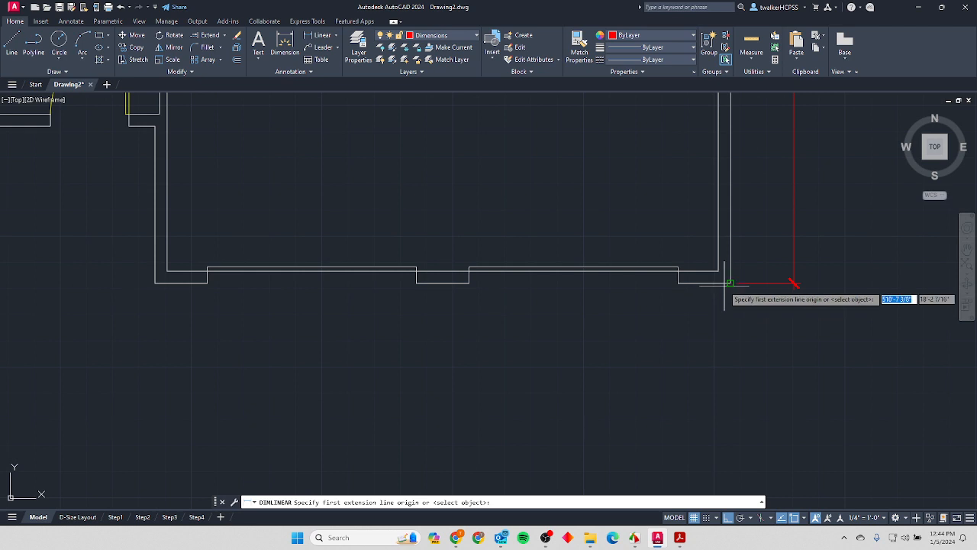
left_click(730, 283)
left_click(679, 283)
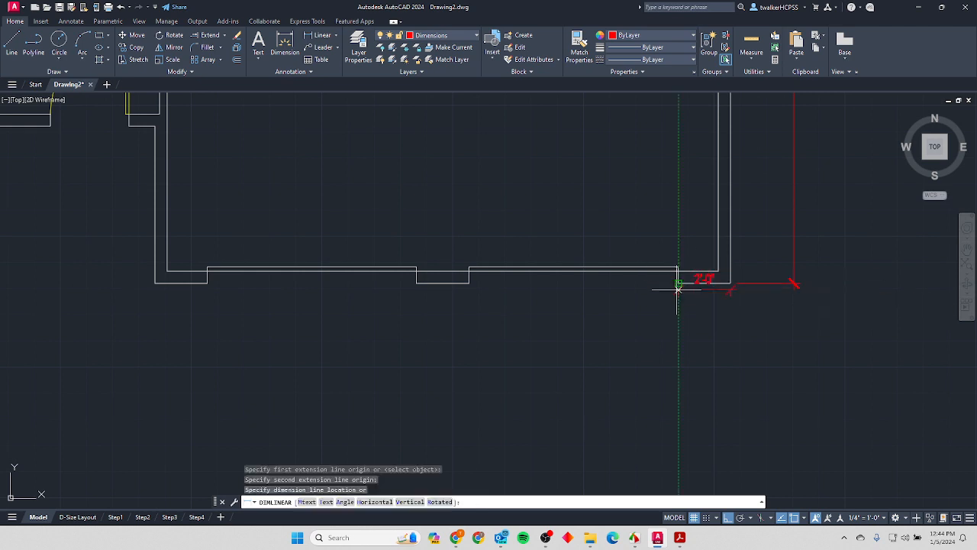
left_click(680, 349)
Dimension the right garage door opening and the wall segment between the two openings, aligned with the first bottom dimension.
key("Return")
left_click(678, 283)
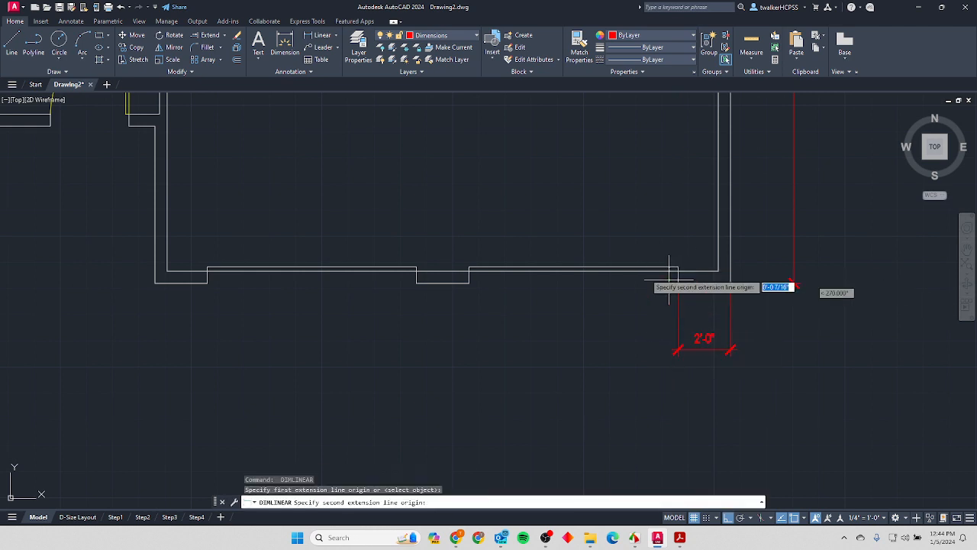
left_click(469, 283)
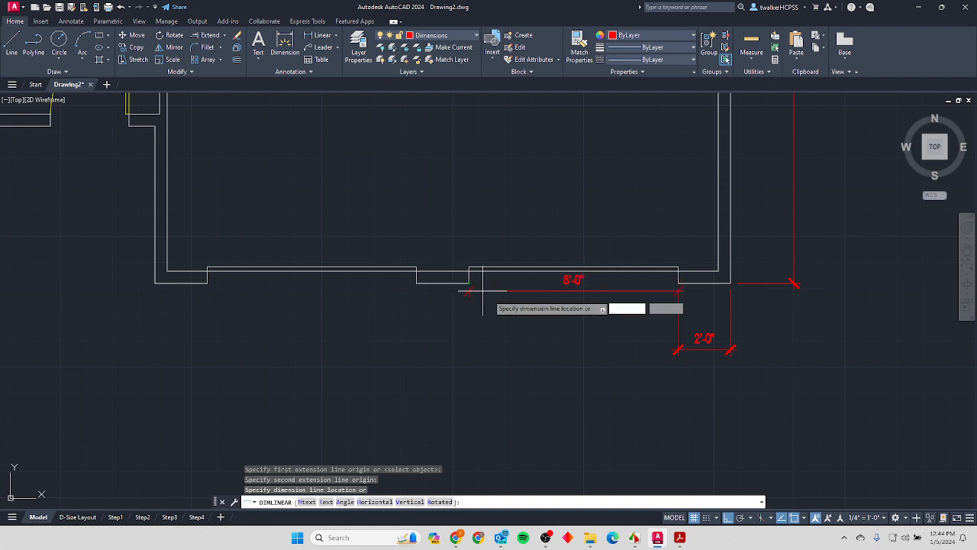
left_click(666, 349)
key("Return")
key("Return")
left_click(455, 283)
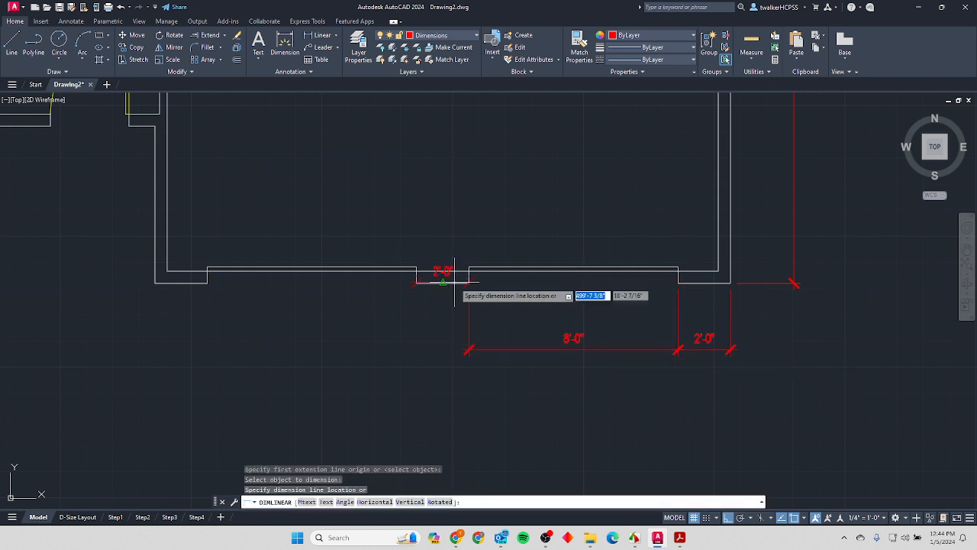
left_click(462, 348)
Extend the bottom dimension row across the left garage door opening and the wall segment to the garage's lower-left outer corner.
key("Return")
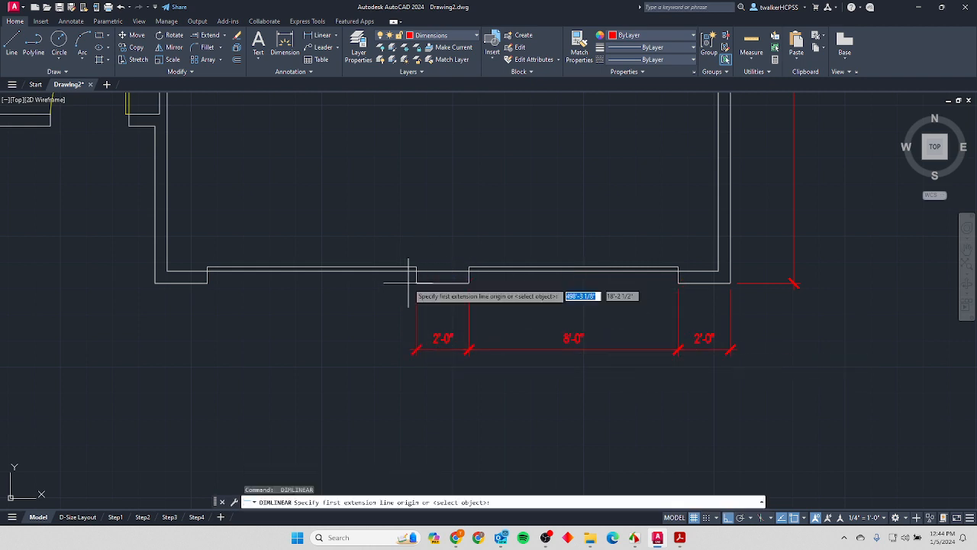
left_click(416, 283)
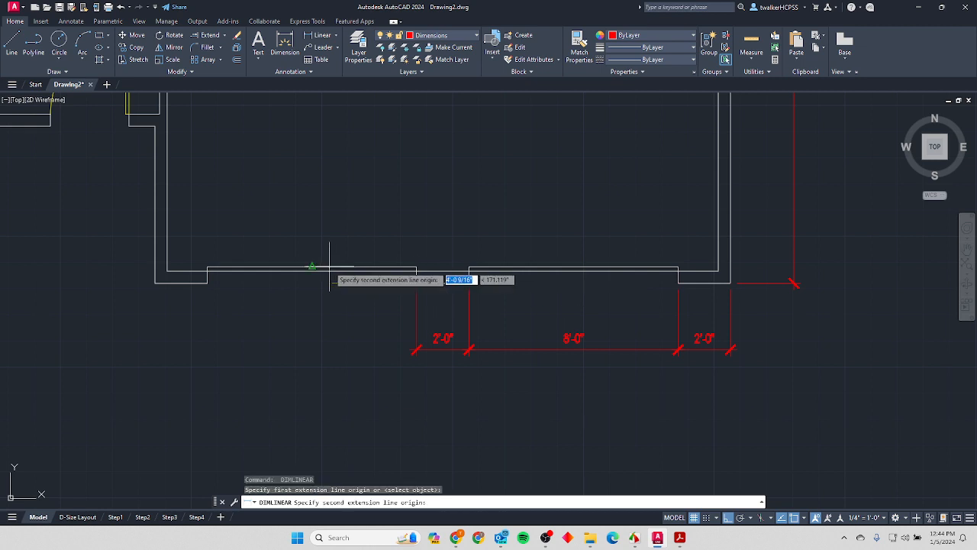
left_click(211, 282)
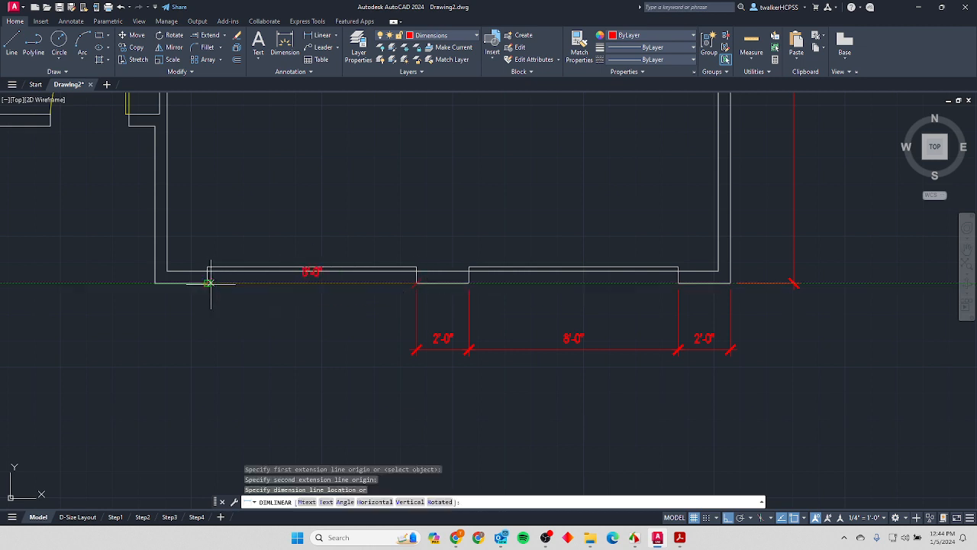
left_click(433, 349)
key("Return")
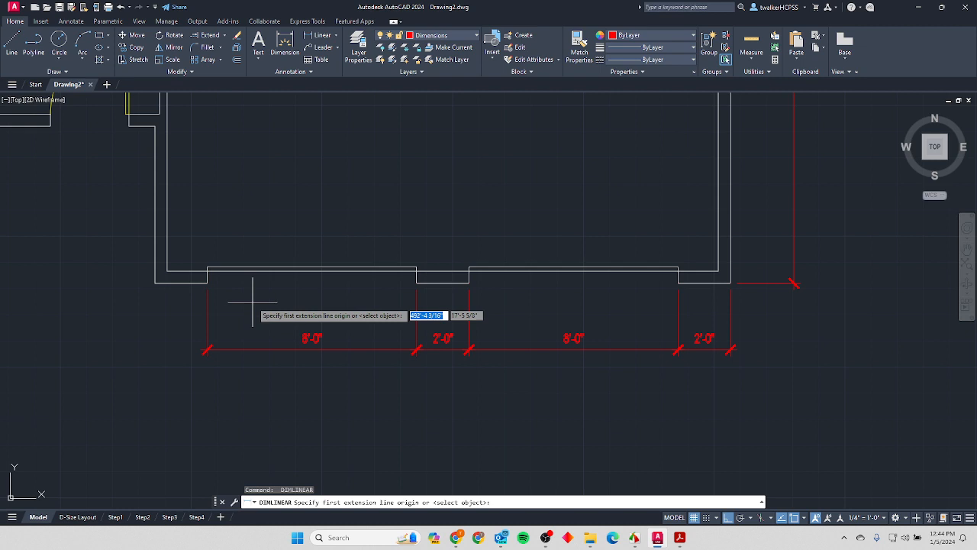
left_click(180, 282)
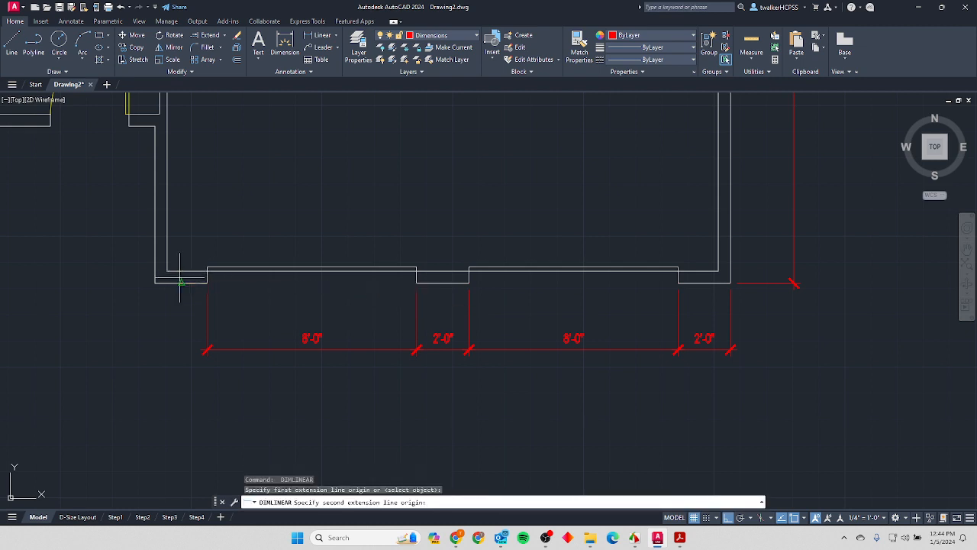
left_click(155, 282)
left_click(219, 347)
Dimension horizontally from the garage's lower-left corner to the front door opening's center using Mid Between 2 Points, aligned with the bottom row.
key("Return")
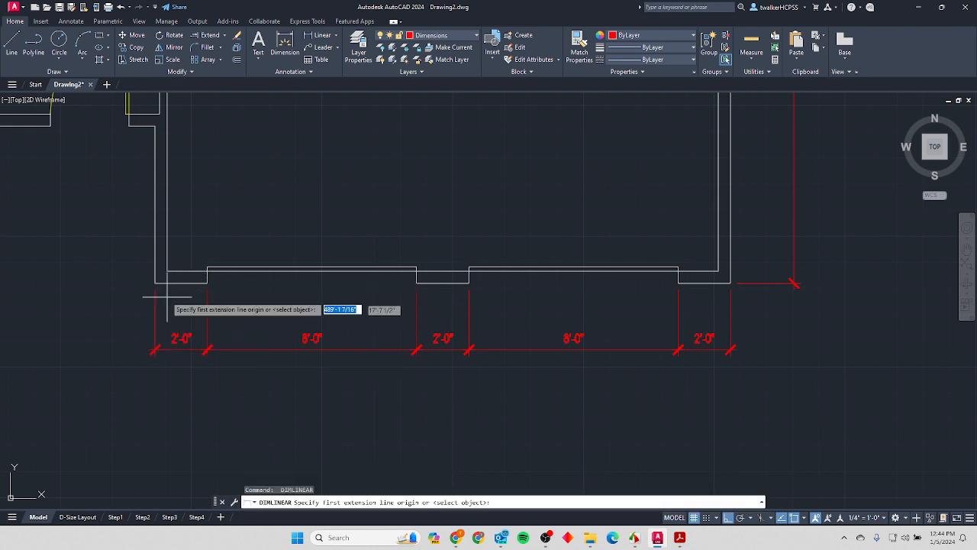
left_click(157, 283)
scroll(138, 233, "down", 4)
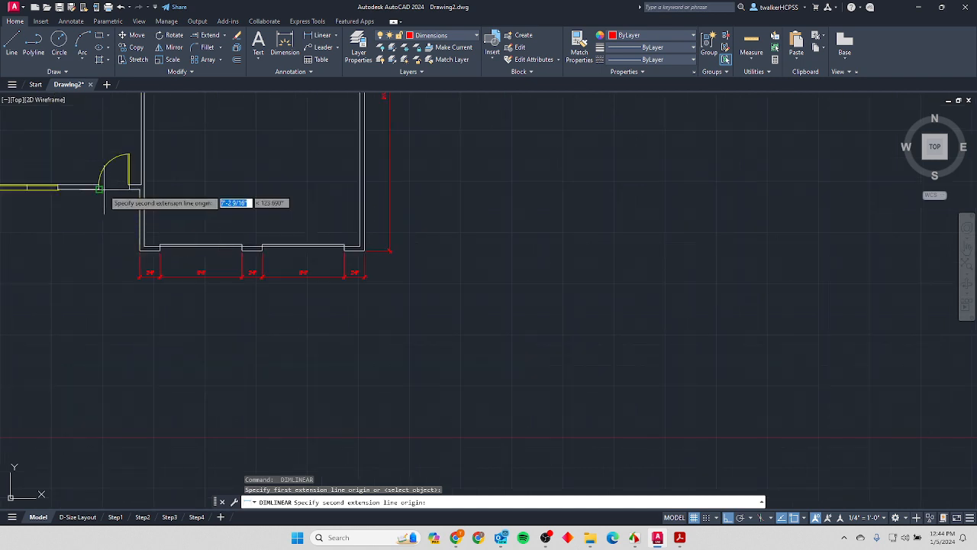
scroll(114, 196, "up", 6)
scroll(126, 194, "down", 3)
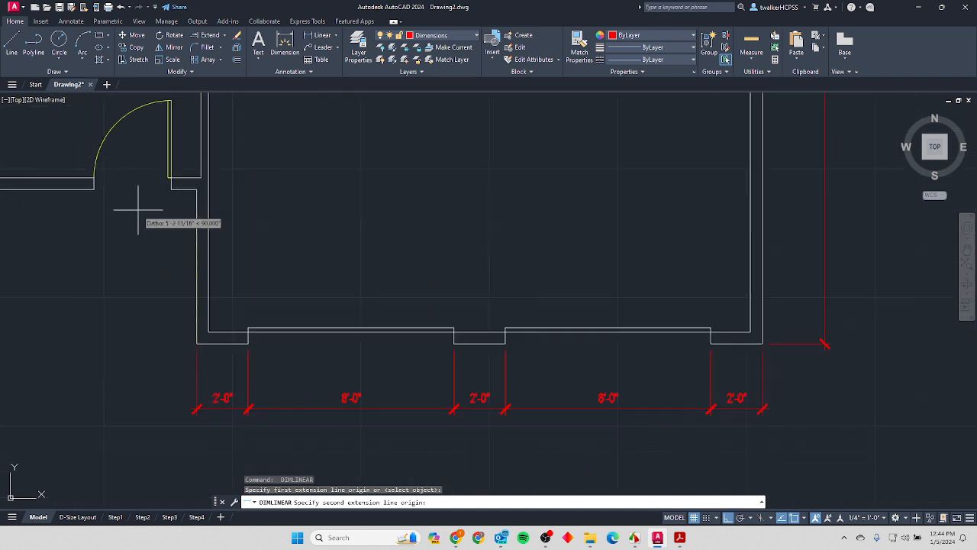
mouse_move(217, 232)
middle_mouse_down()
mouse_move(291, 242)
mouse_move(297, 268)
middle_mouse_up()
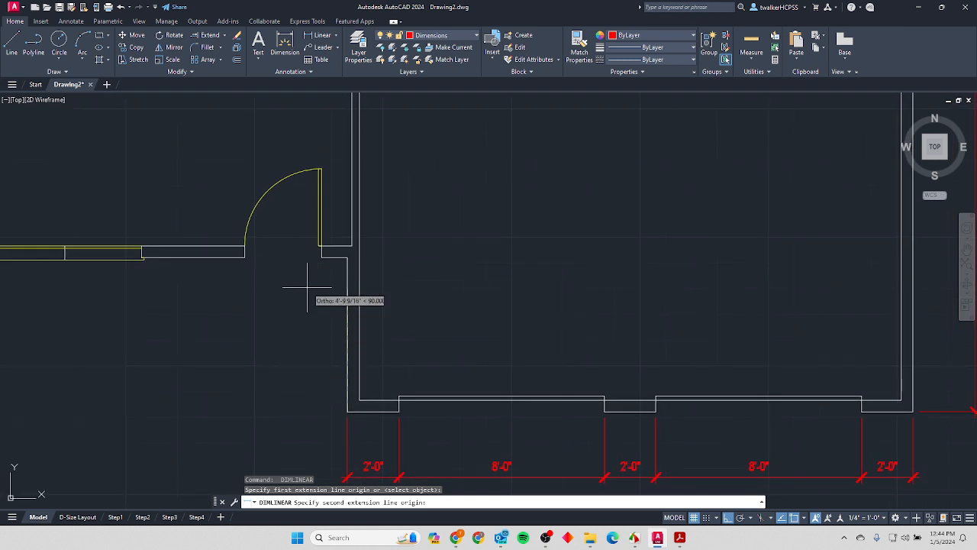
right_click(269, 258, "shift")
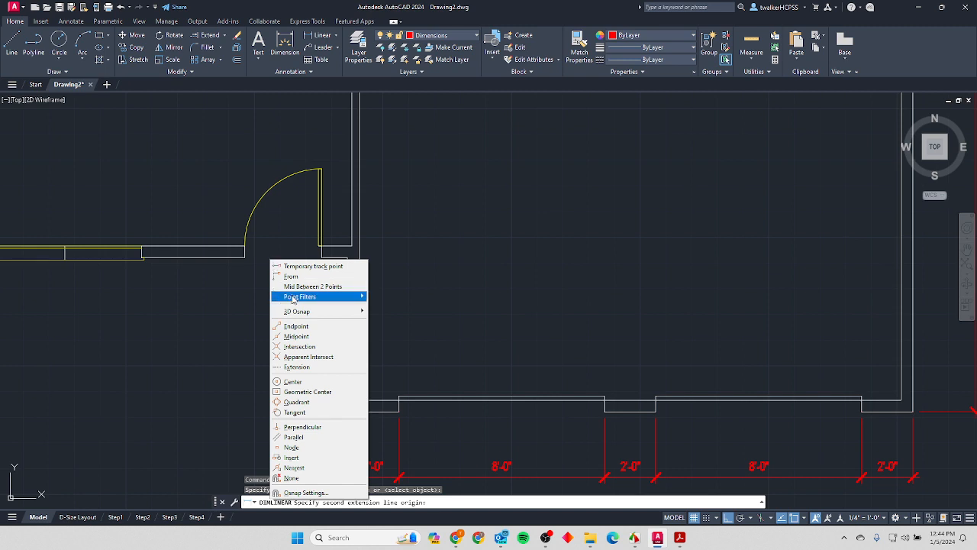
left_click(302, 286)
left_click(321, 257)
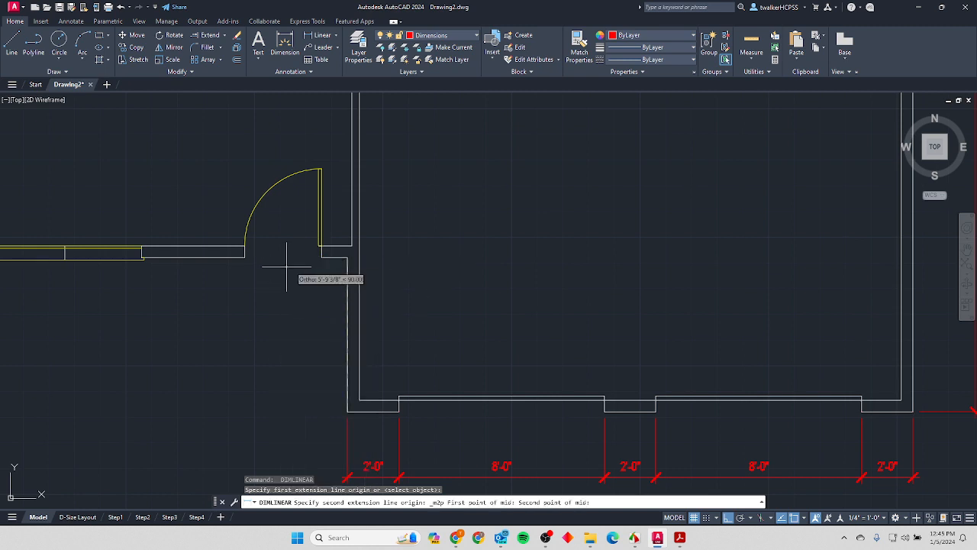
left_click(247, 260)
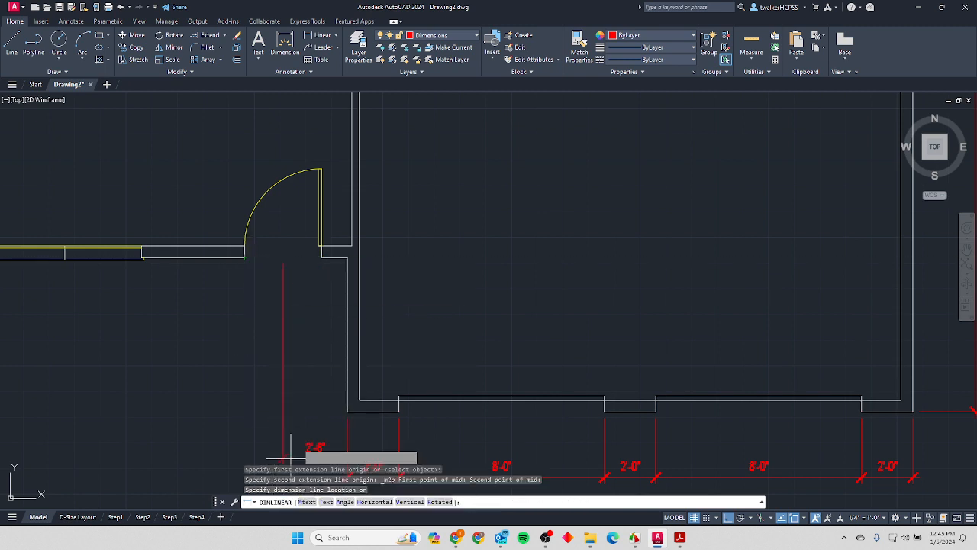
scroll(317, 401, "down", 2)
middle_click_drag(314, 393, 318, 279)
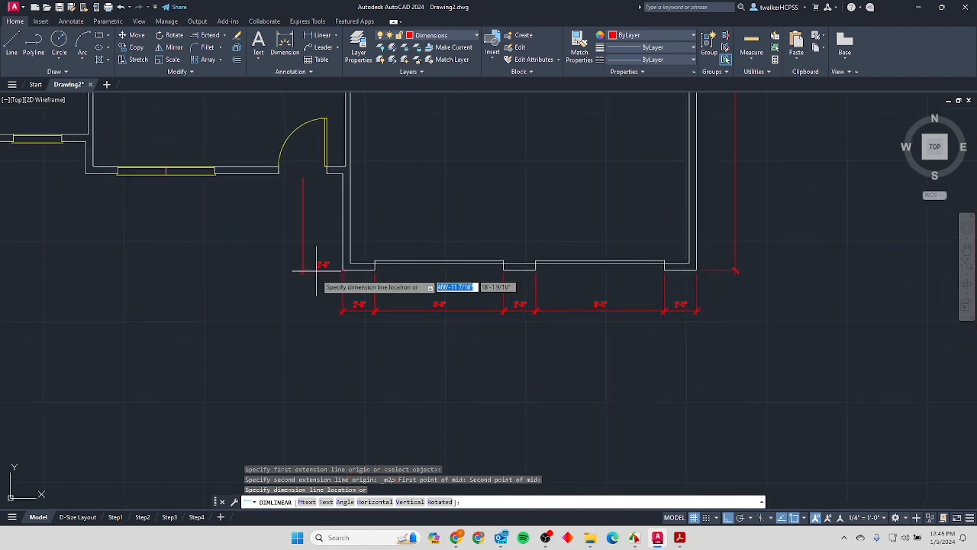
left_click(333, 310)
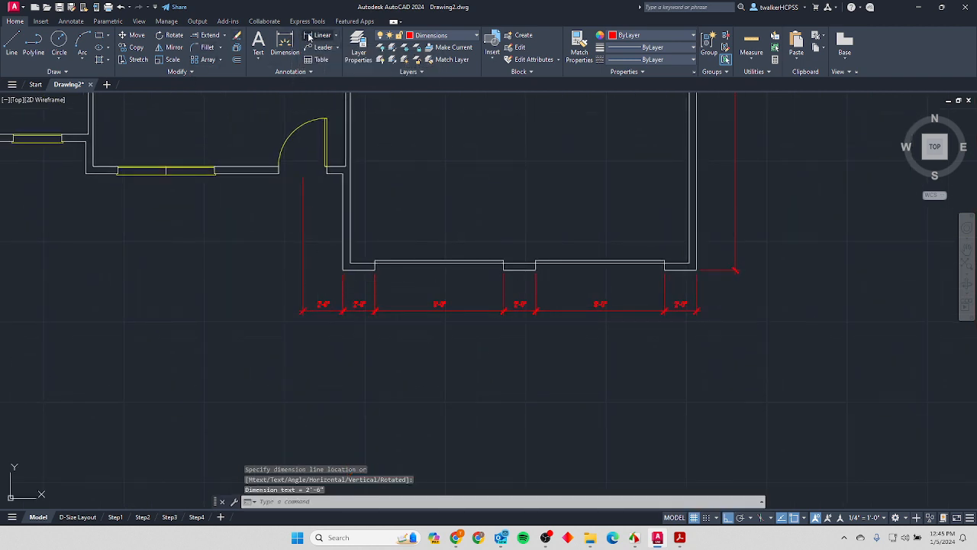
Add a horizontal dimension from the double front window's center to the front door opening's center, aligned with the bottom dimension row.
left_click(310, 36)
left_click(165, 174)
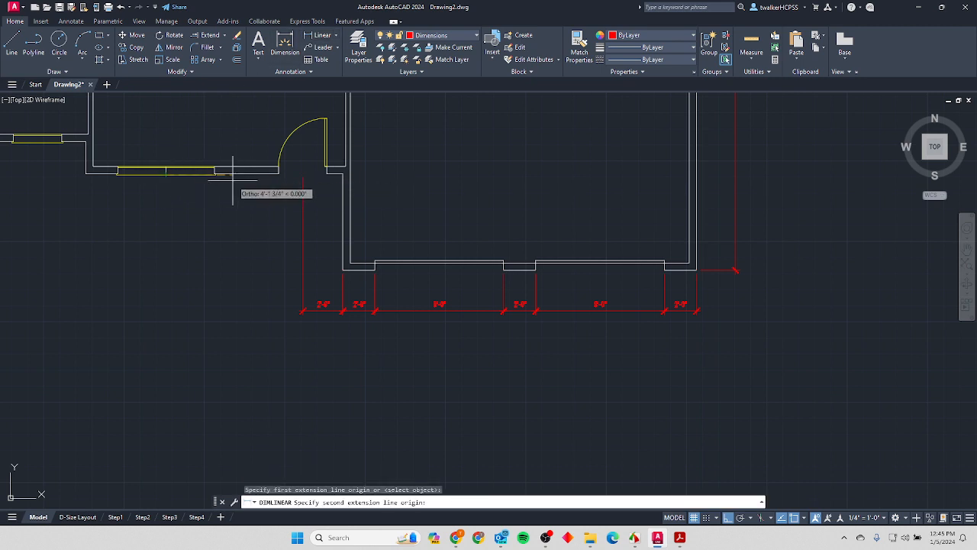
scroll(302, 176, "up", 3)
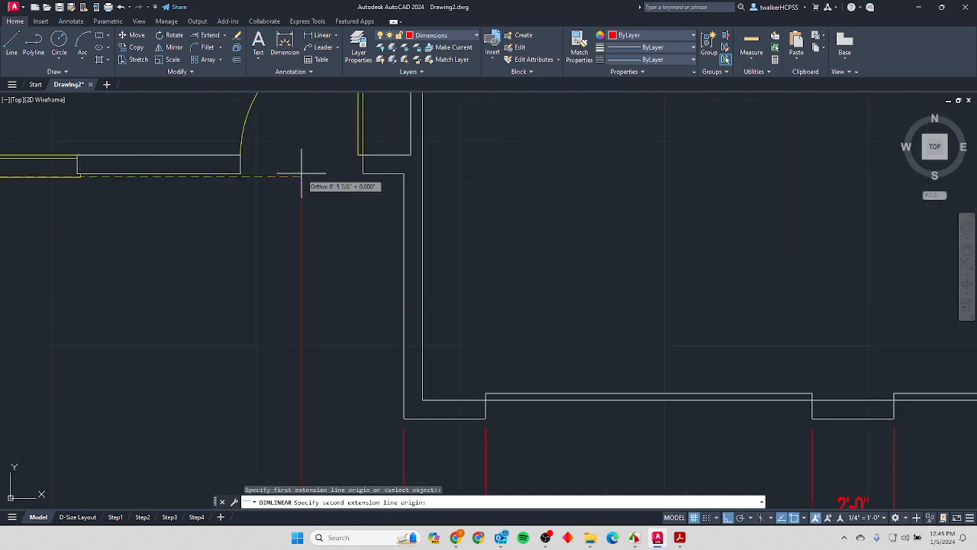
right_click(278, 168, "shift")
left_click(293, 194)
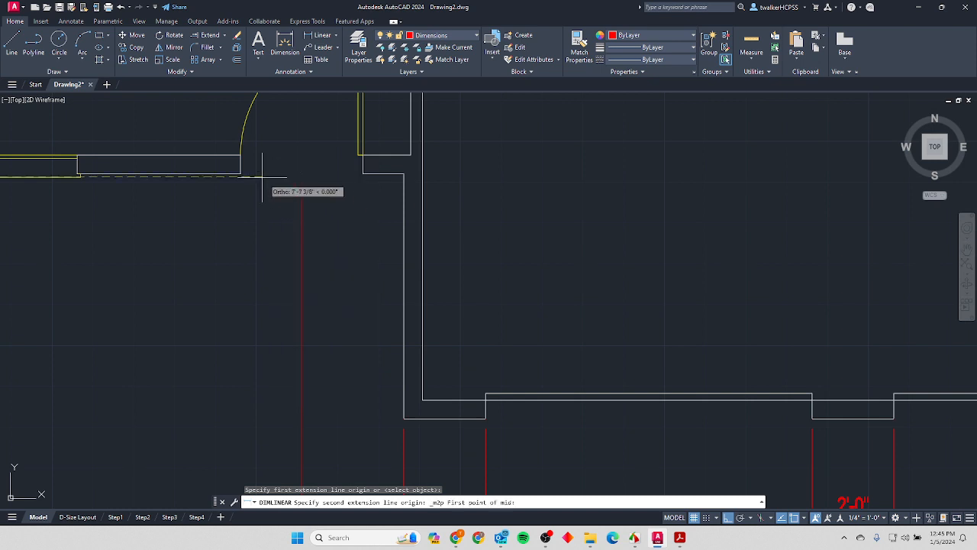
left_click(357, 176)
scroll(338, 178, "down", 4)
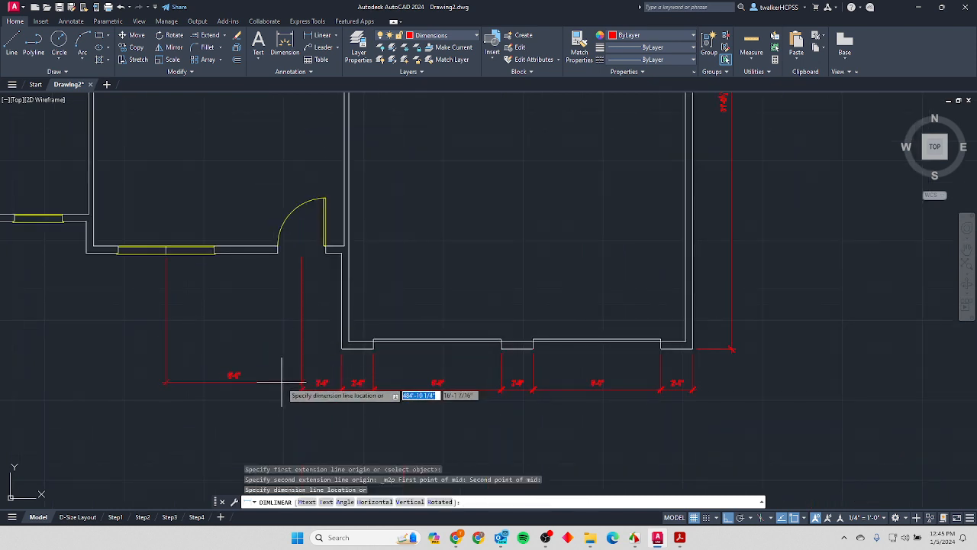
left_click(298, 389)
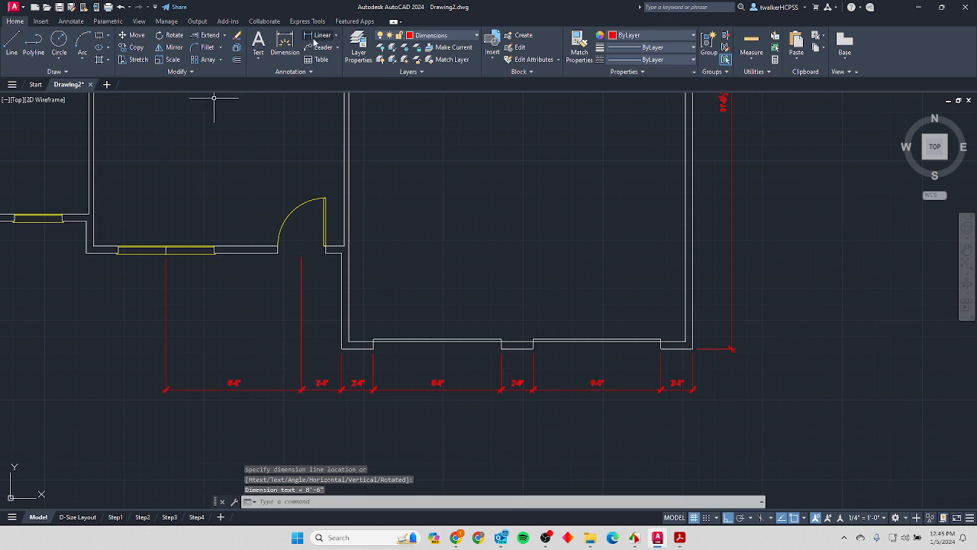
Add a horizontal dimension from the double front window's center to the outer wall corner on its left, aligned with the bottom row.
left_click(314, 42)
left_click(155, 251)
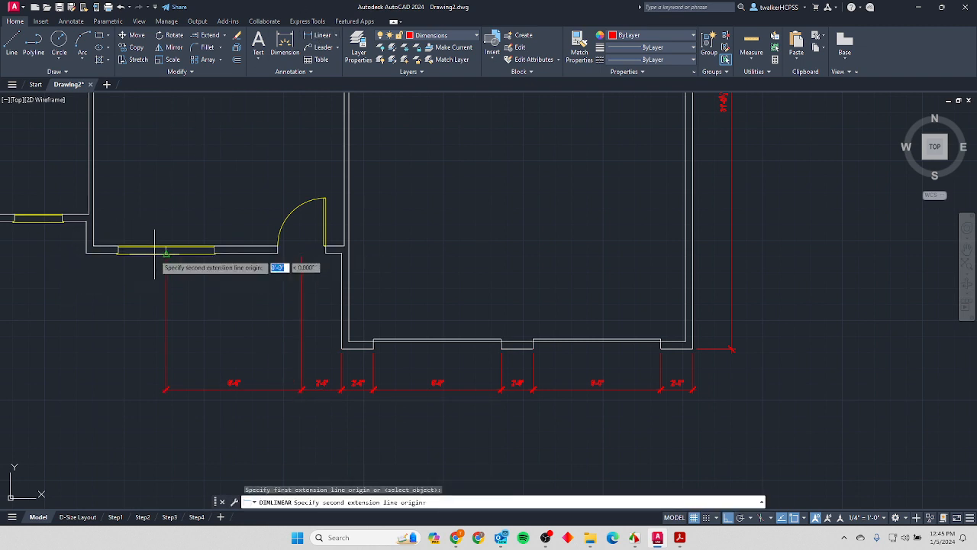
left_click(86, 252)
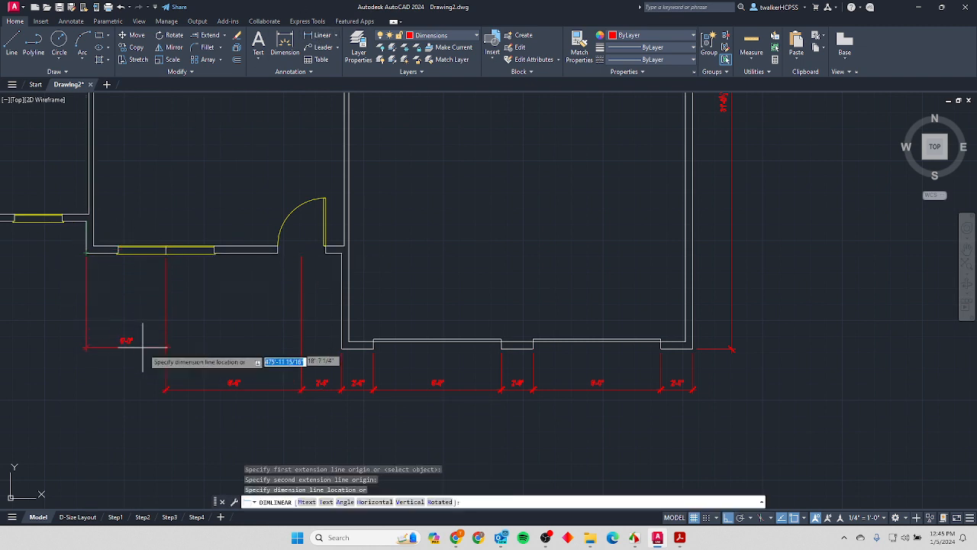
left_click(181, 386)
Dimension horizontally from that outer wall corner to the center of the lower-left bedroom's right front window, continuing the bottom row.
middle_click_drag(115, 296, 337, 347)
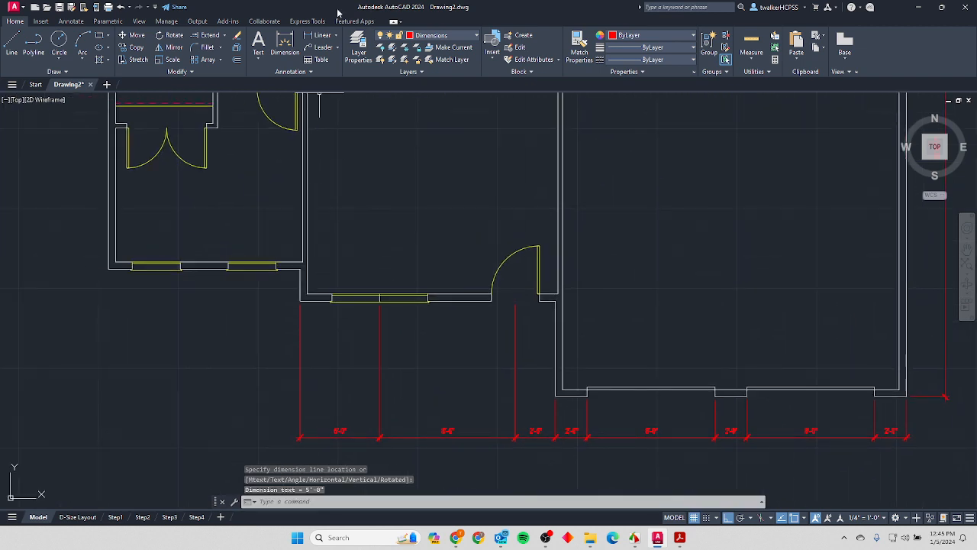
left_click(321, 35)
left_click(300, 299)
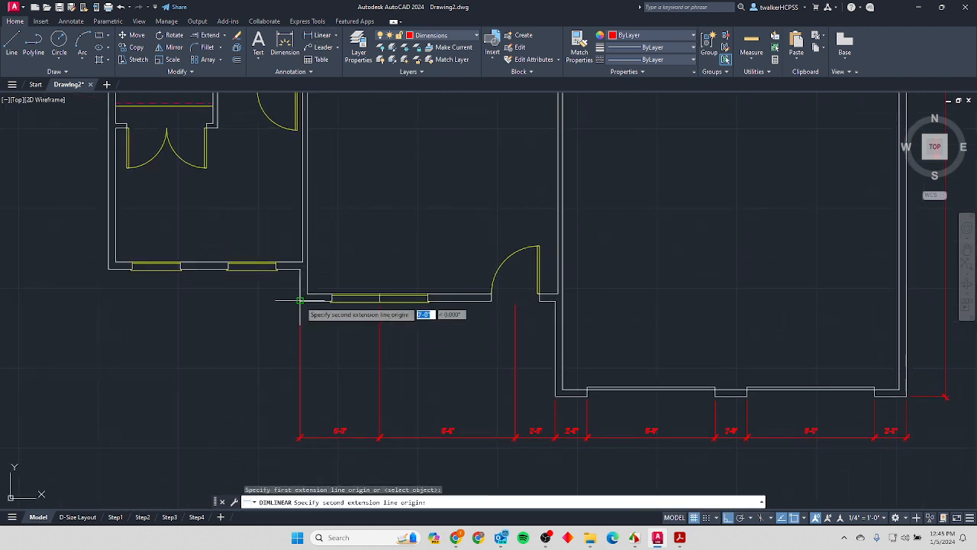
left_click(251, 267)
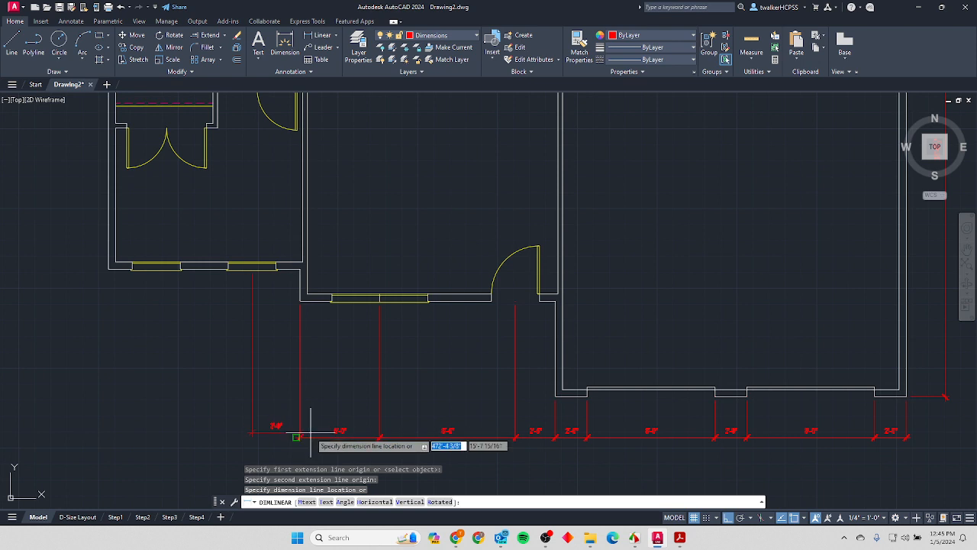
left_click(279, 435)
Add a horizontal dimension between the centers of the lower-left bedroom's two front windows, aligned with the bottom row.
left_click(310, 37)
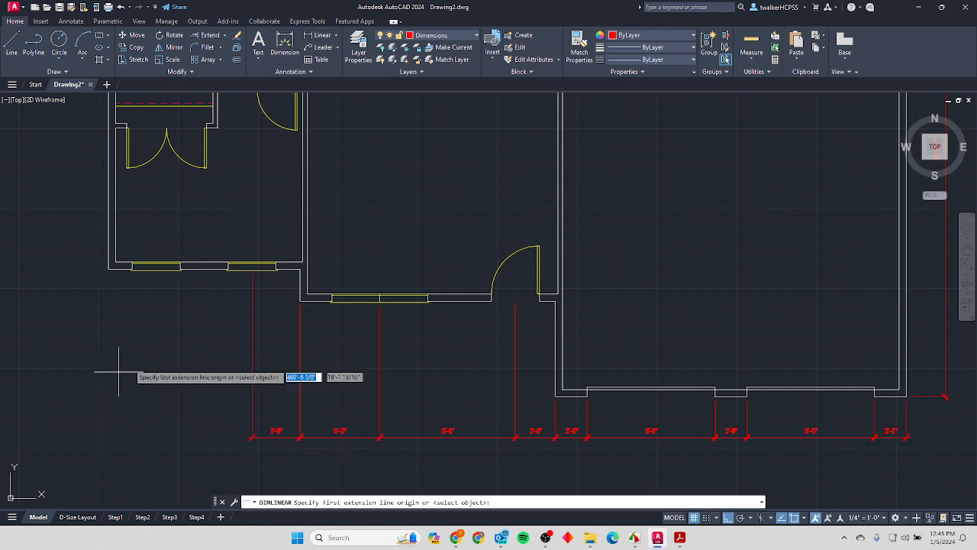
left_click(227, 267)
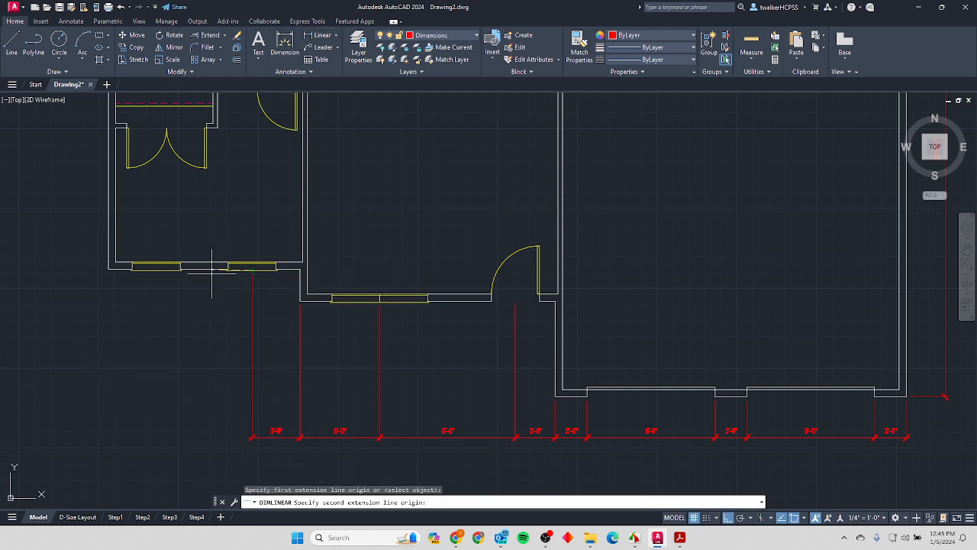
left_click(157, 267)
left_click(248, 437)
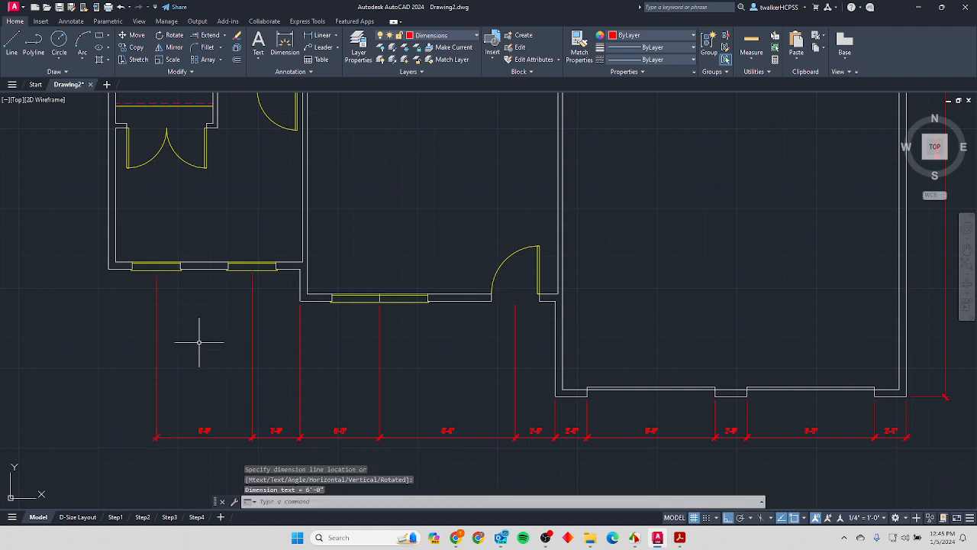
Dimension horizontally from the lower-left bedroom's left front window center to the house's outer left corner, completing the bottom row.
key("space")
left_click(132, 267)
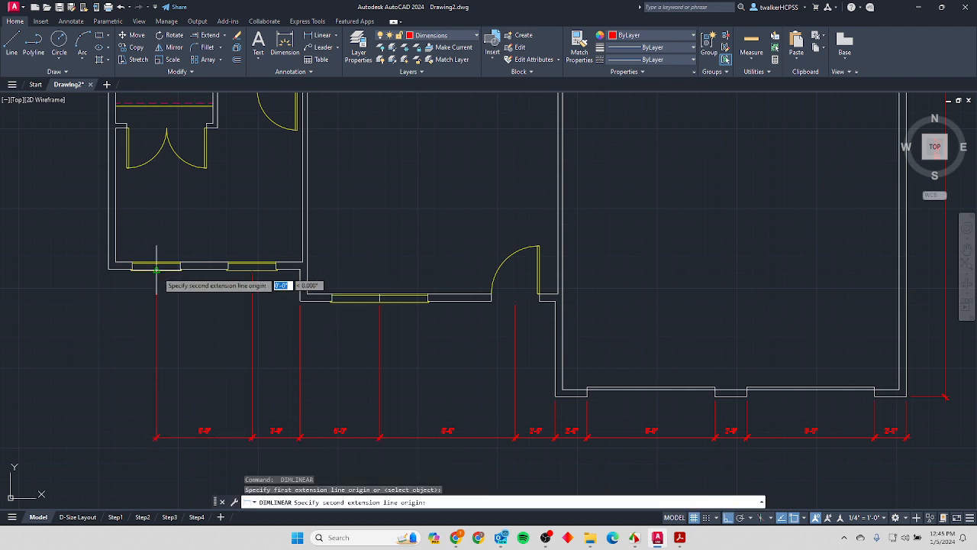
left_click(109, 269)
left_click(161, 437)
scroll(196, 342, "down", 2)
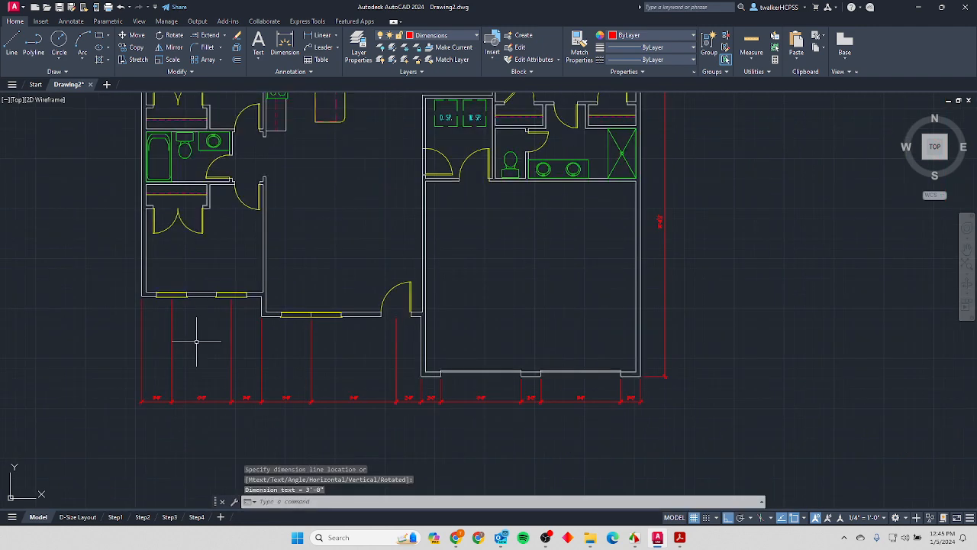
Switch to the Year1 Floor Plan PDF and compare its Step 8 minor dimensions with the finished plan.
scroll(196, 342, "down", 3)
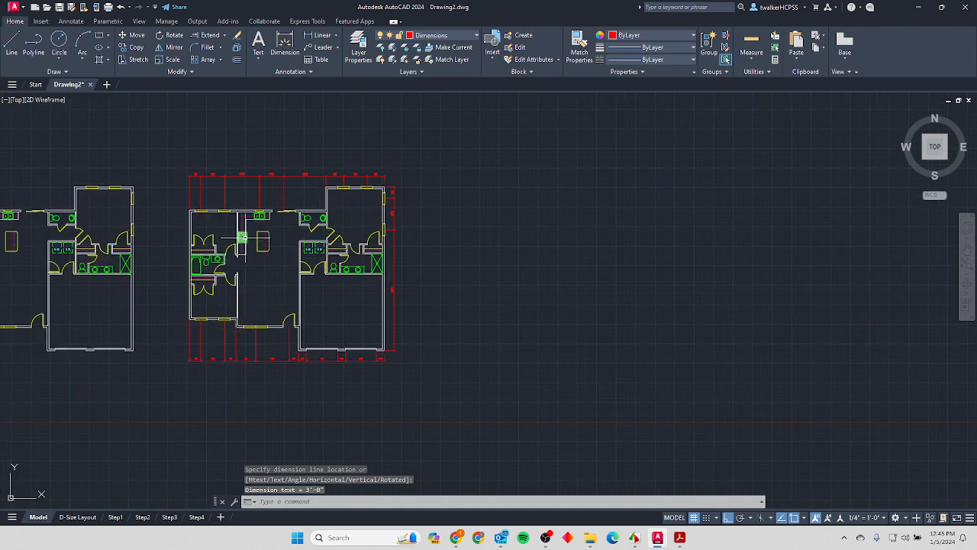
key("alt+Tab")
scroll(377, 238, "down", 1)
scroll(389, 245, "up", 2, "ctrl")
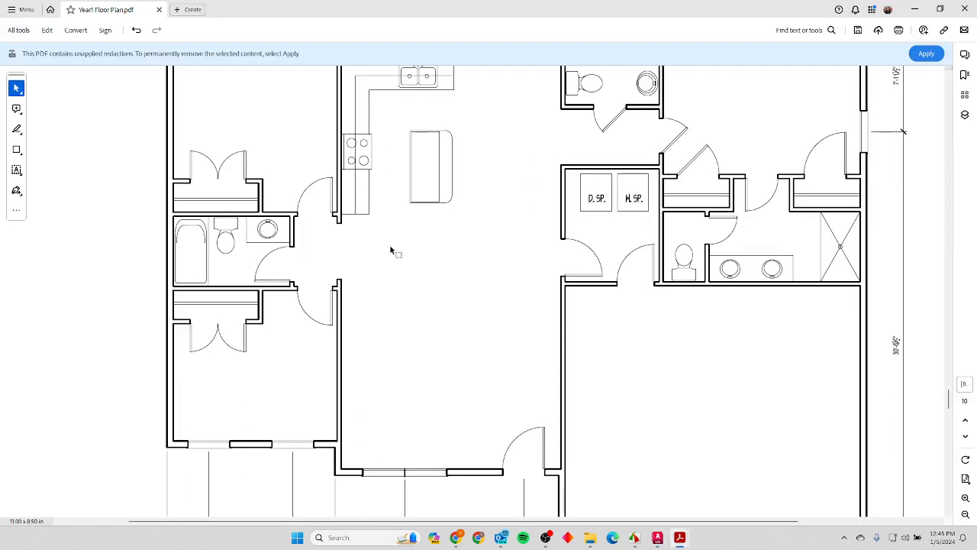
scroll(390, 247, "down", 2, "ctrl")
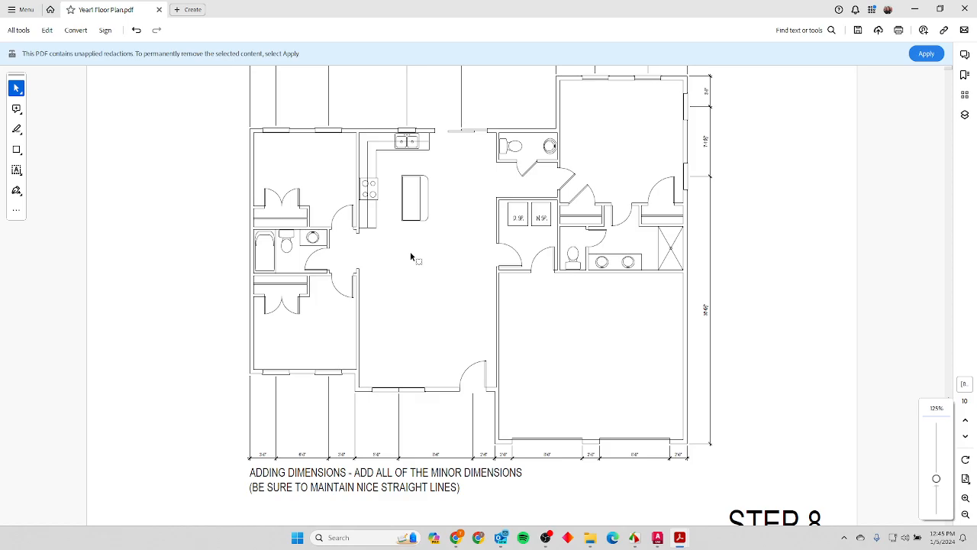
Return to AutoCAD and copy the entire dimensioned floor plan straight across to the empty area on its right.
key("alt+Tab")
left_click_drag(460, 134, 157, 428)
type("C")
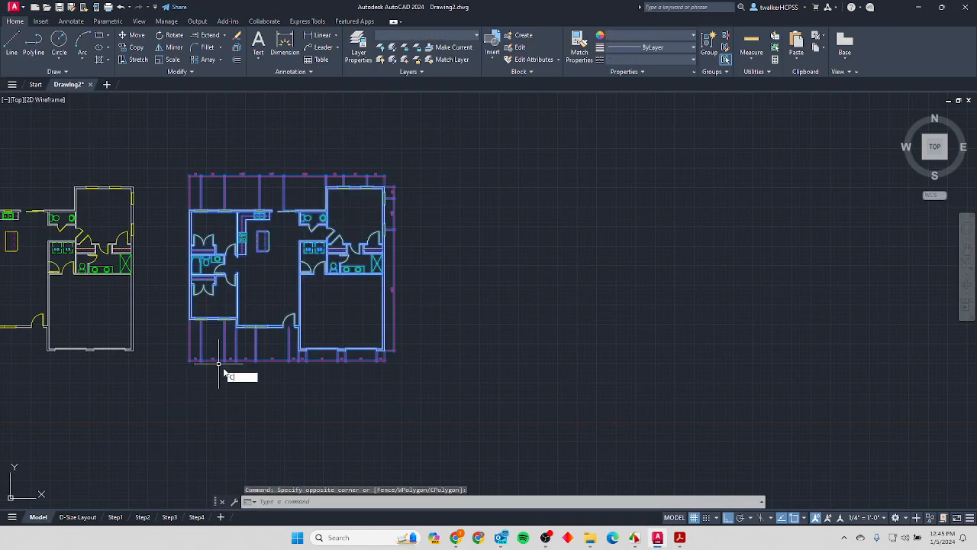
type("O")
key("Return")
left_click(245, 393)
left_click(560, 460)
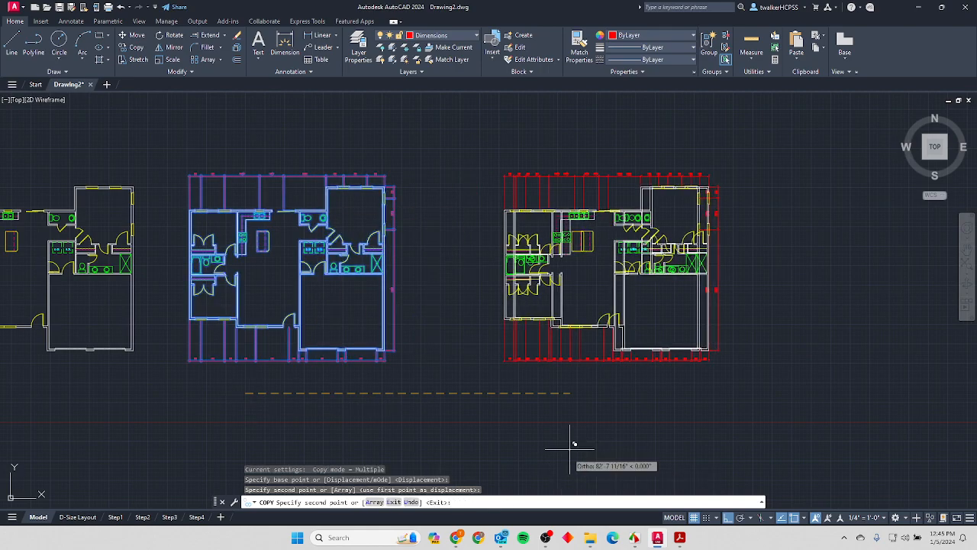
key("Escape")
Switch to the floor plan PDF and examine the major dimensions required on the Step 9 page.
key("alt+Tab")
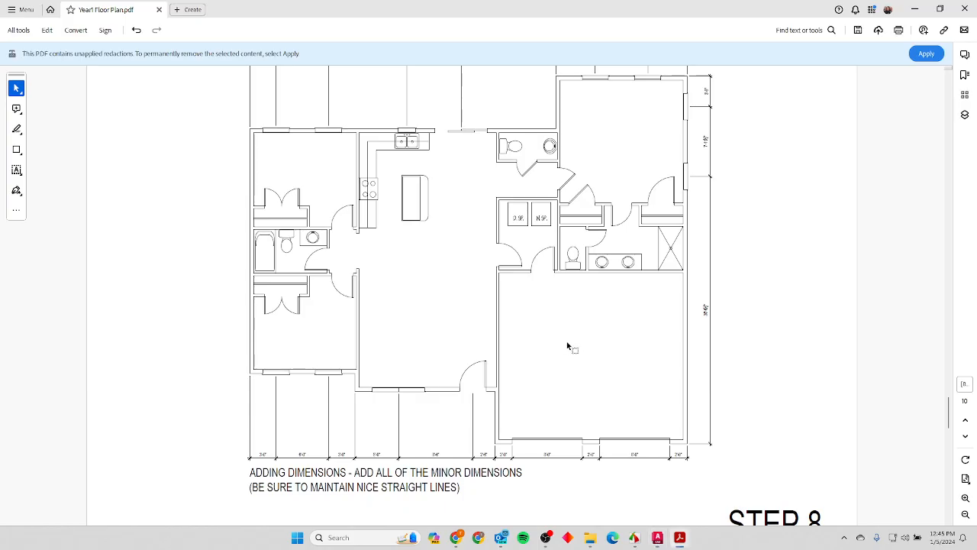
scroll(567, 346, "down", 10)
scroll(567, 347, "down", 2, "ctrl")
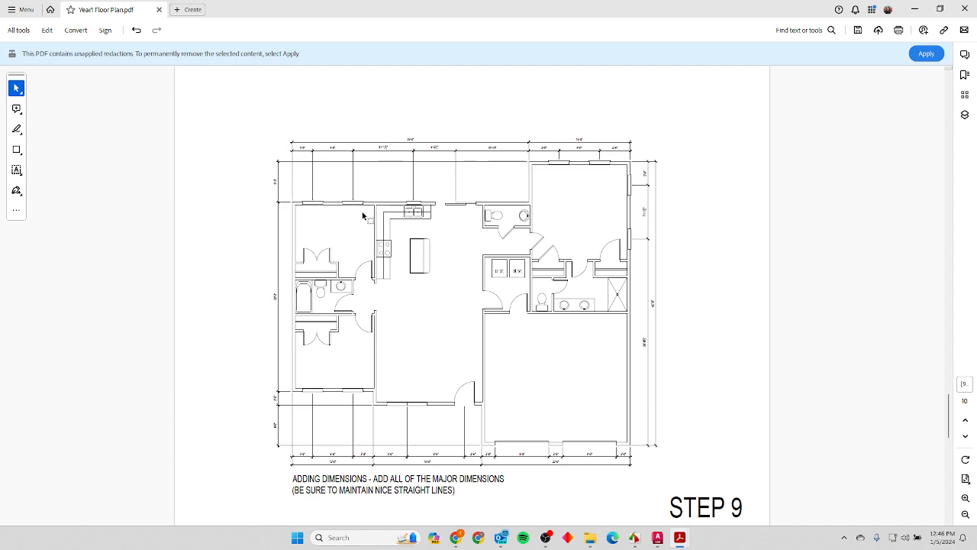
scroll(389, 147, "up", 2, "ctrl")
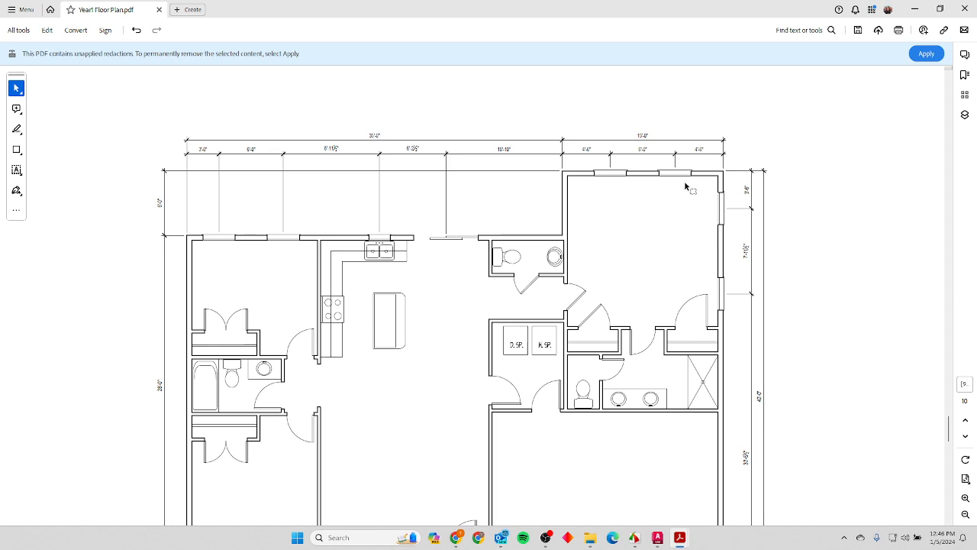
In AutoCAD, dimension the copied plan's top side horizontally from the upper-right bedroom's outer left corner to the house's left corner, above the minor row.
key("alt+Tab")
scroll(569, 196, "down", 2)
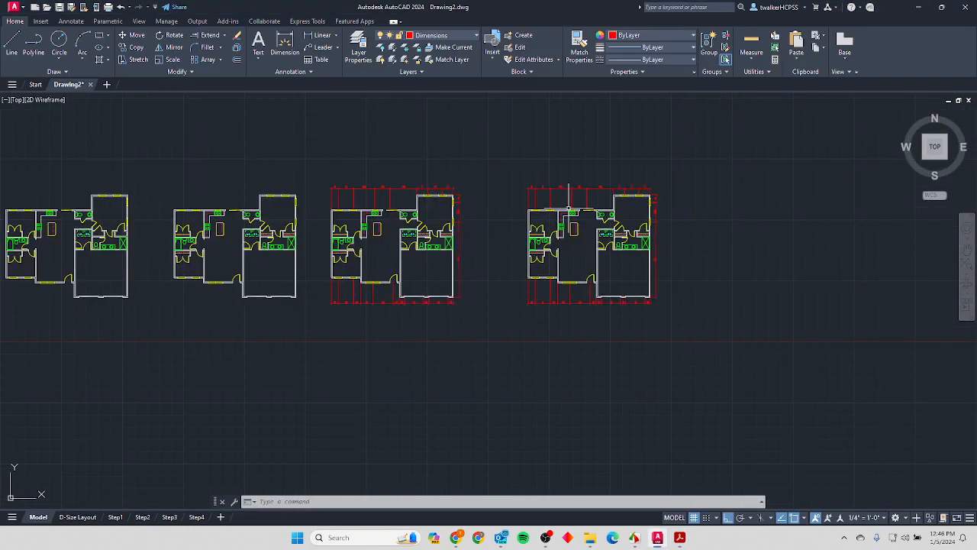
scroll(554, 175, "up", 2)
scroll(617, 200, "up", 2)
left_click(311, 36)
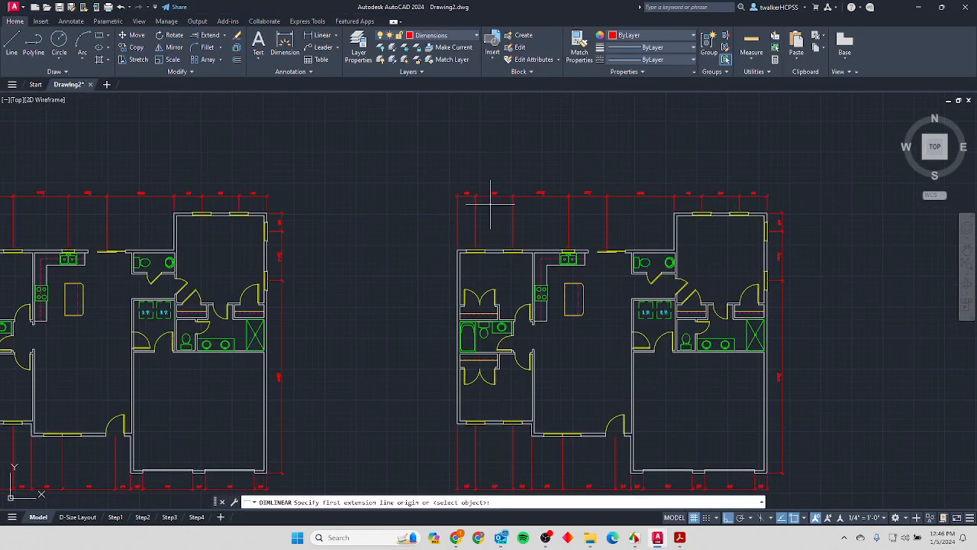
scroll(457, 249, "up", 3)
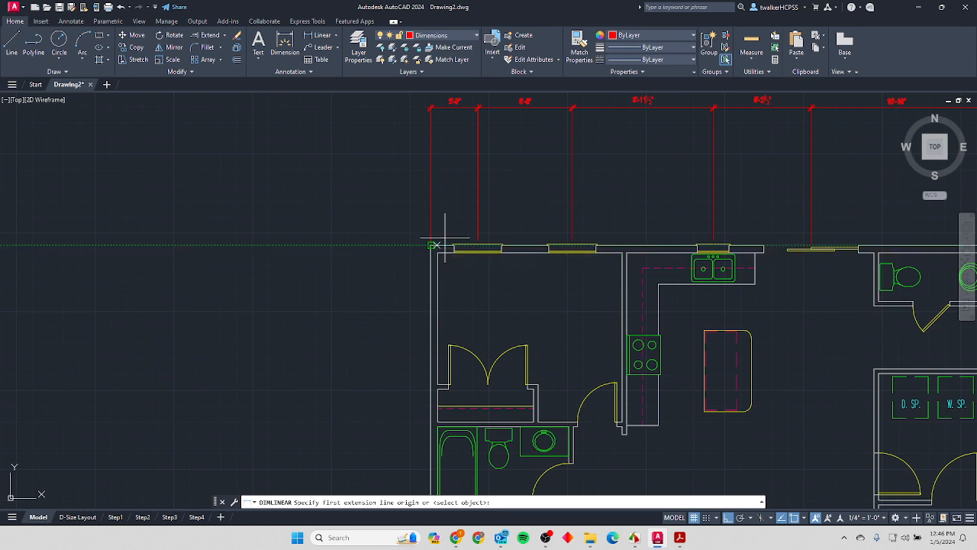
scroll(815, 216, "down", 3)
scroll(833, 212, "up", 3)
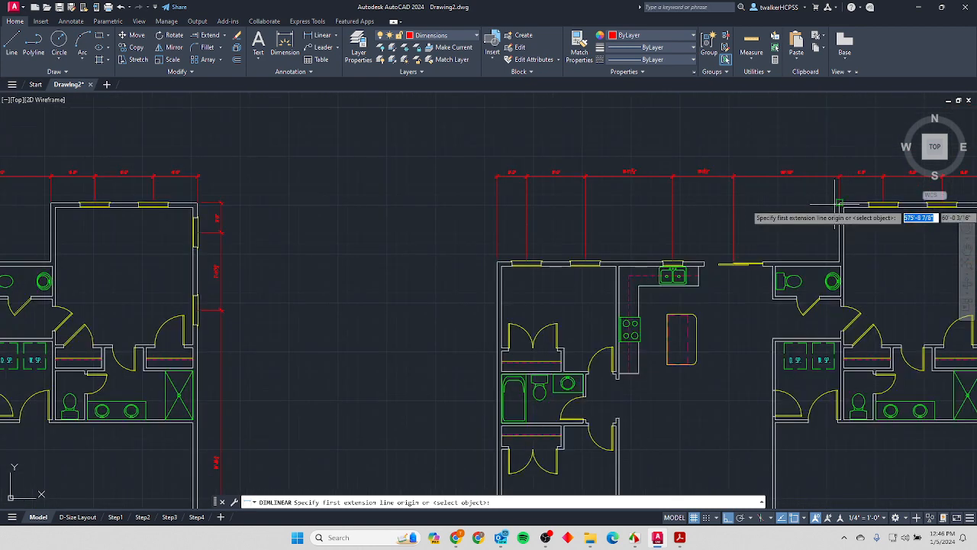
left_click(837, 207)
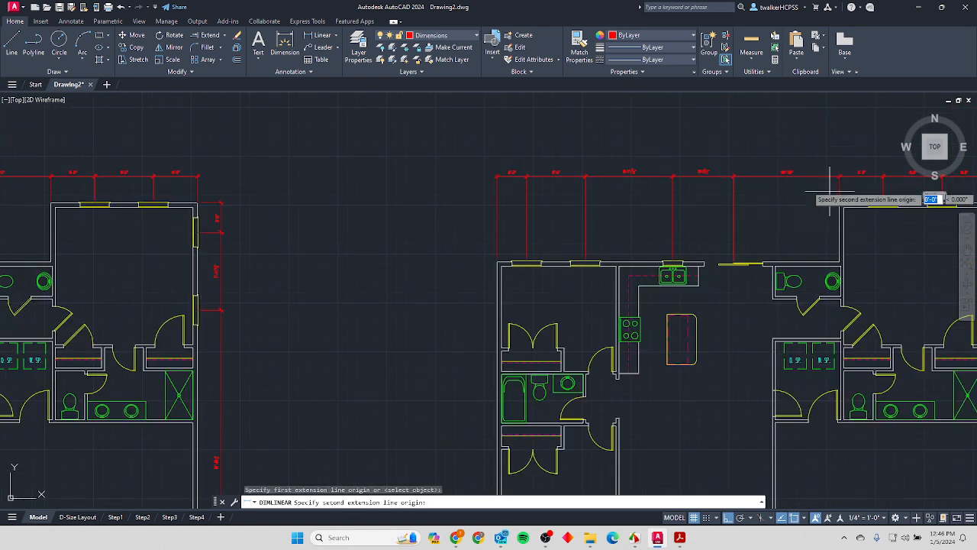
left_click(498, 264)
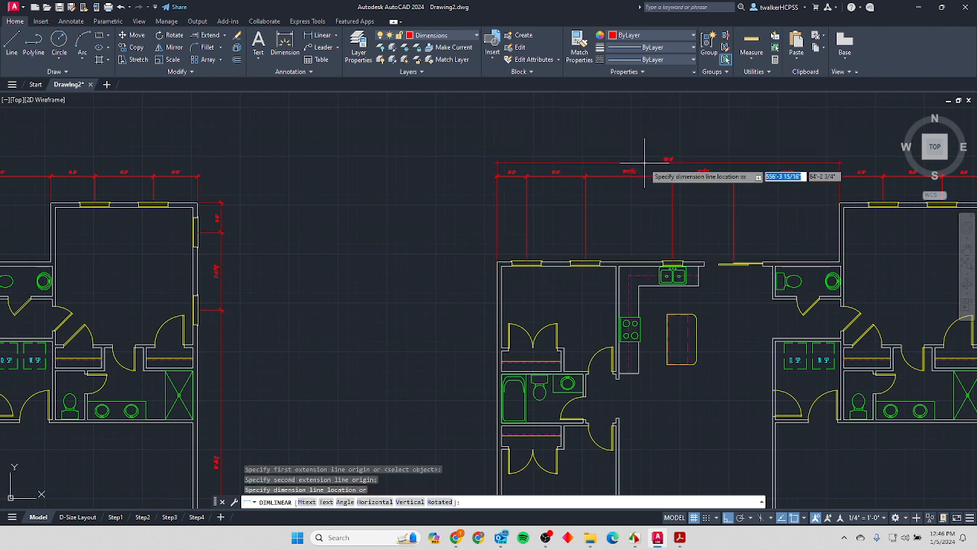
scroll(646, 158, "up", 2)
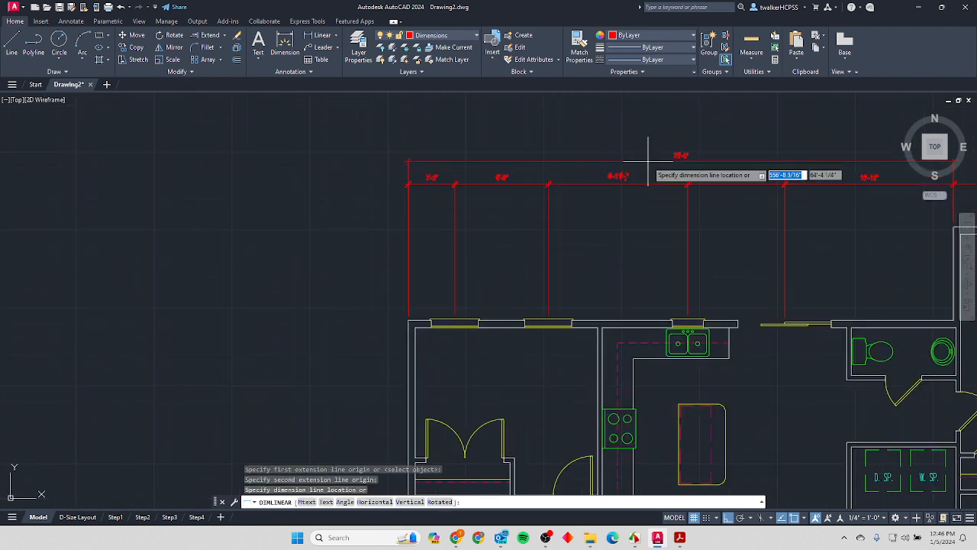
left_click(647, 161)
scroll(647, 183, "down", 4)
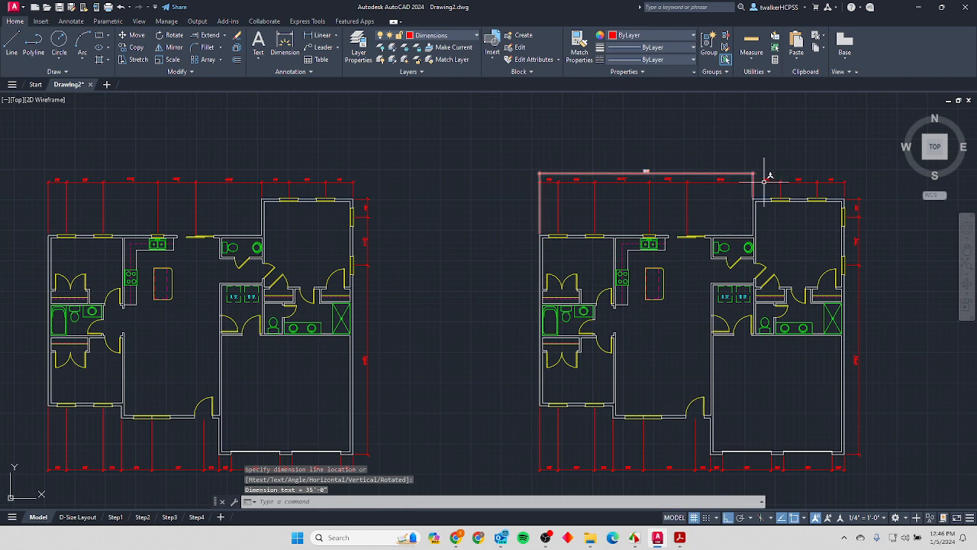
Add a major horizontal dimension across the upper-right bedroom's top wall, aligned with the major dimension beside it.
scroll(765, 178, "up", 3)
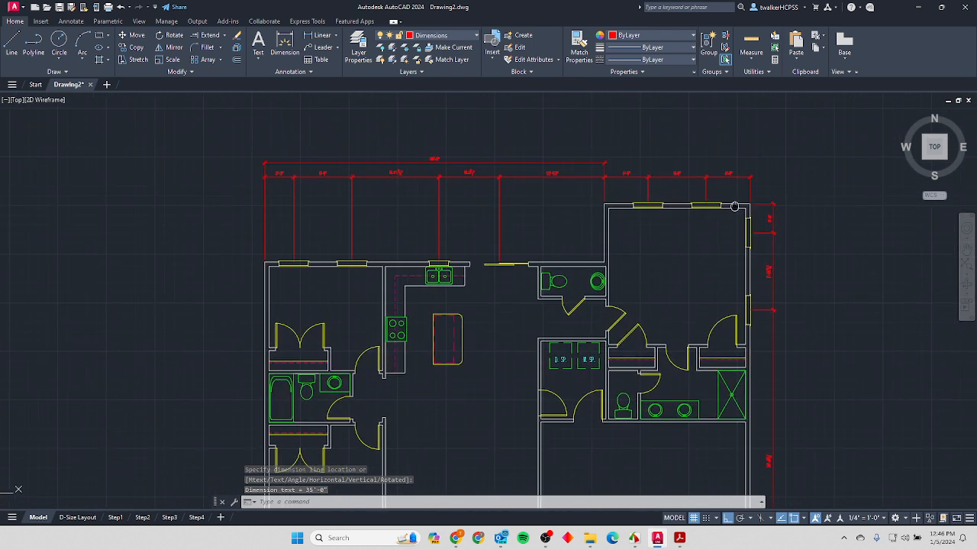
middle_click_drag(735, 206, 637, 206)
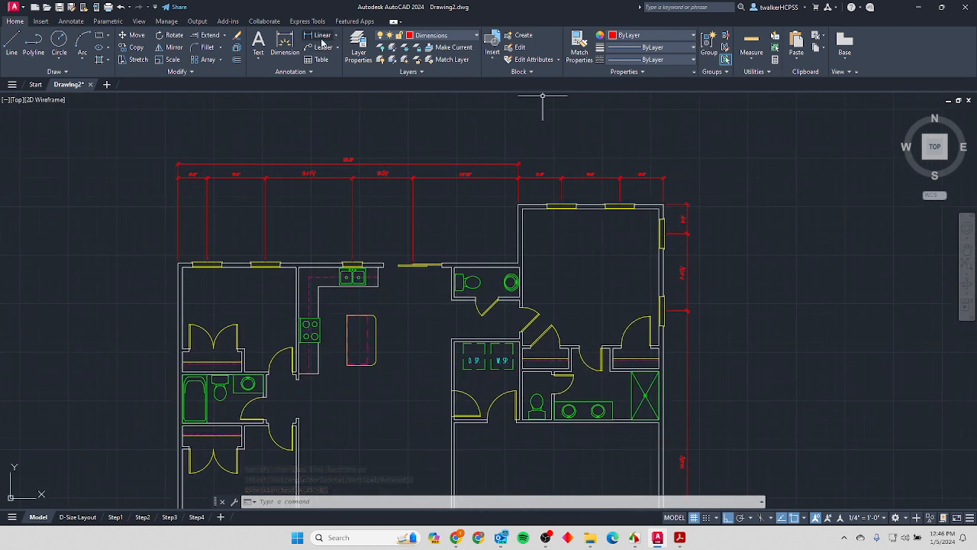
left_click(322, 37)
scroll(537, 187, "up", 2)
left_click(508, 215)
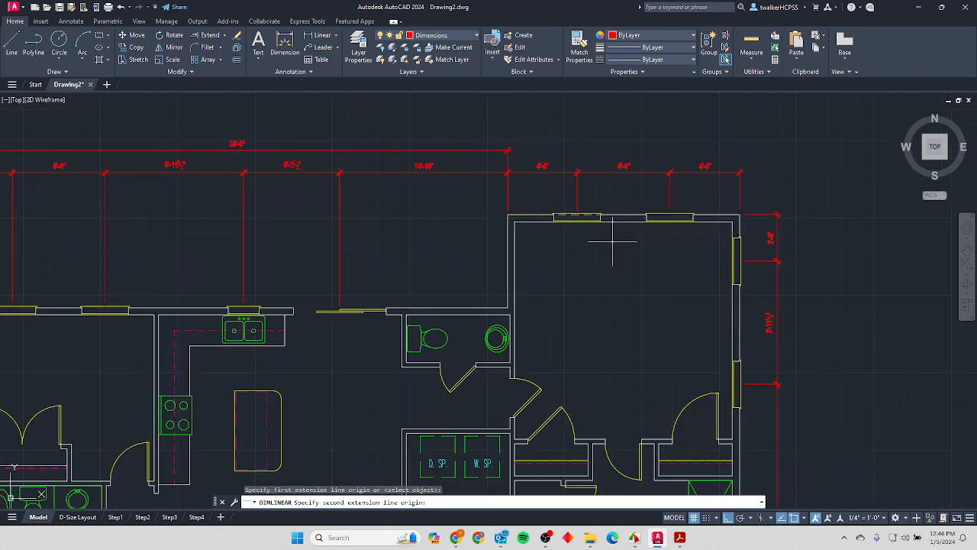
left_click(737, 217)
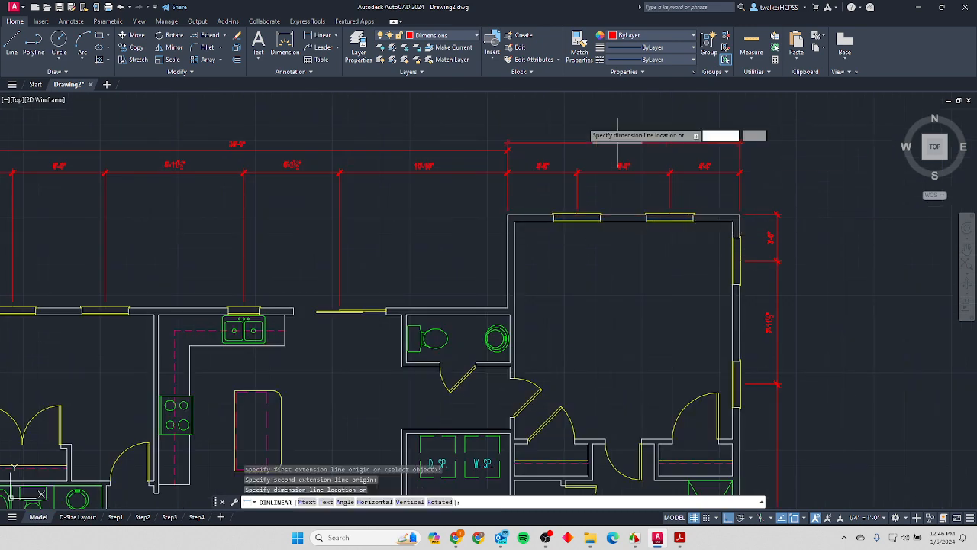
left_click(500, 157)
scroll(632, 197, "down", 4)
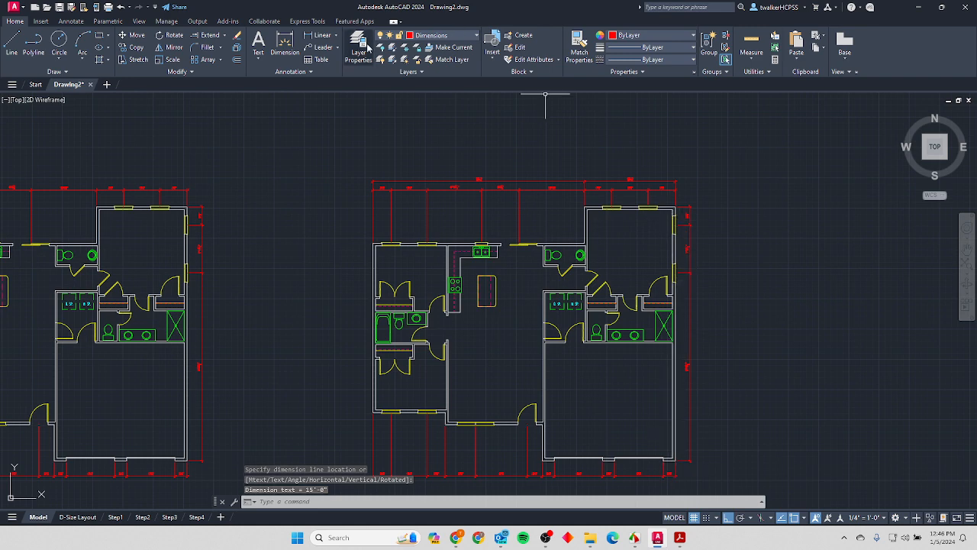
Add an overall vertical dimension along the house's right side from the top corner to the garage's bottom corner, outside the minor dimensions.
key("Return")
scroll(676, 204, "up", 4)
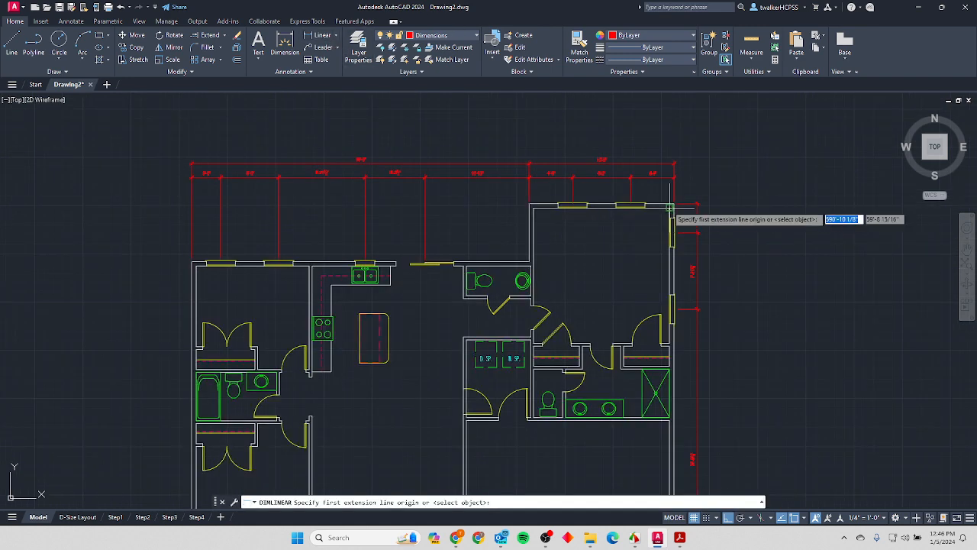
left_click(676, 200)
scroll(679, 207, "down", 5)
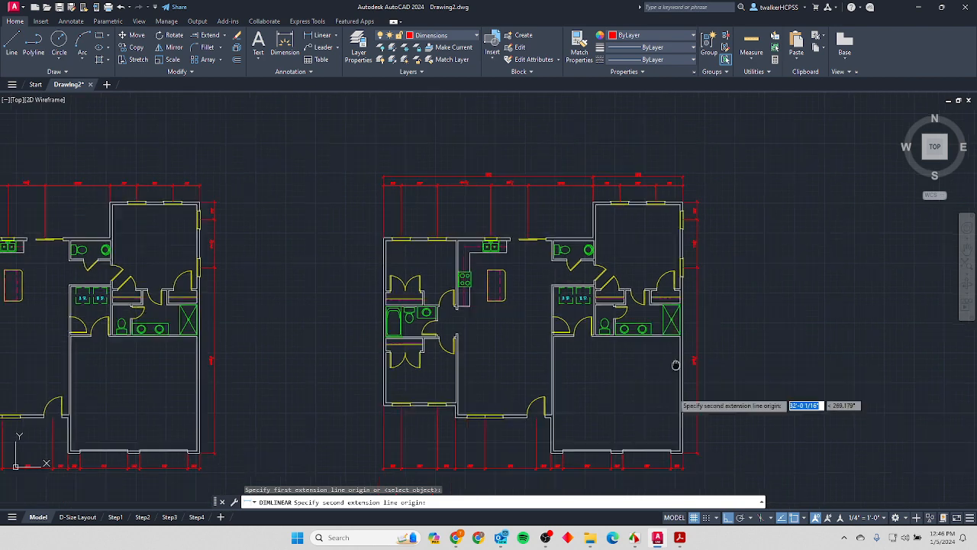
scroll(680, 311, "up", 4)
left_click(672, 372)
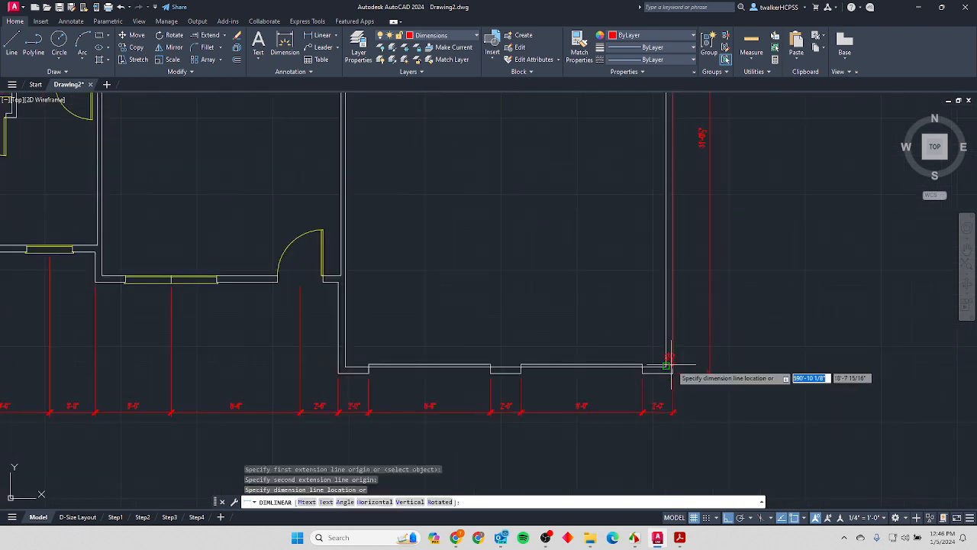
left_click(739, 350)
scroll(698, 305, "down", 6)
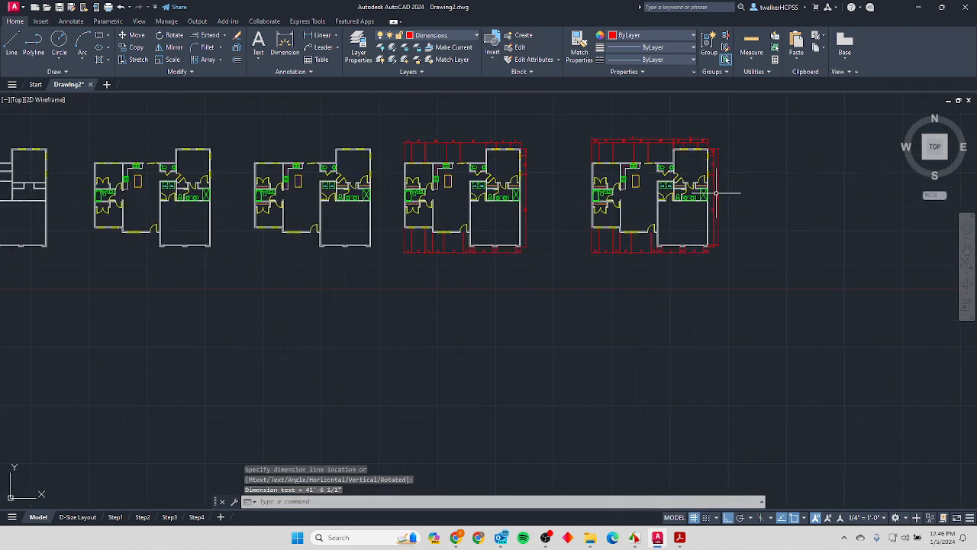
Add a major horizontal dimension across the garage's front wall between its outer corners, below the minor dimension row.
scroll(677, 229, "up", 4)
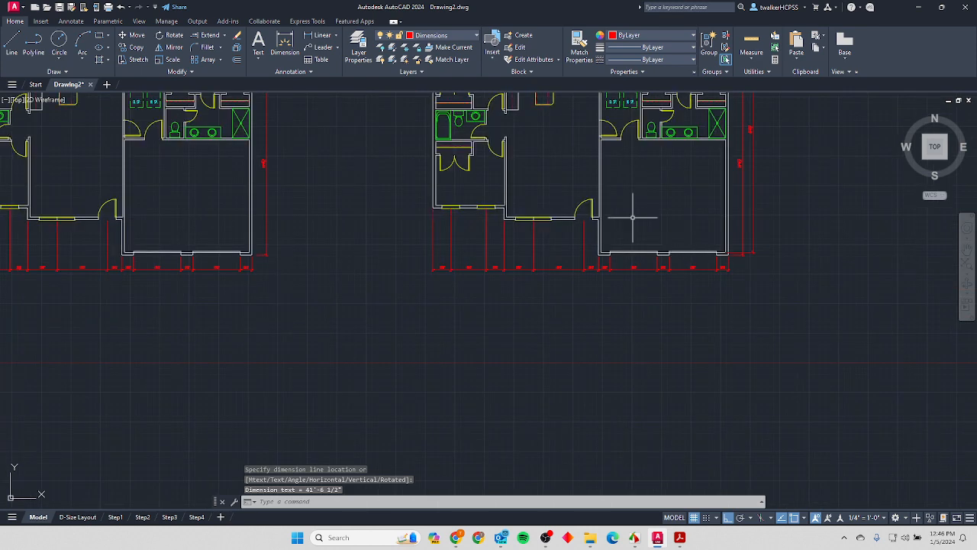
left_click(321, 35)
scroll(733, 268, "up", 5)
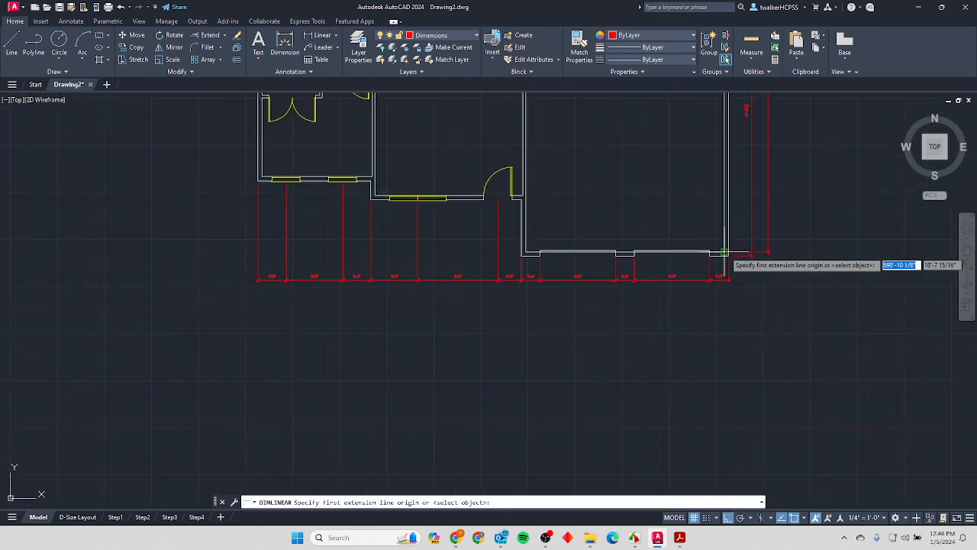
left_click(729, 260)
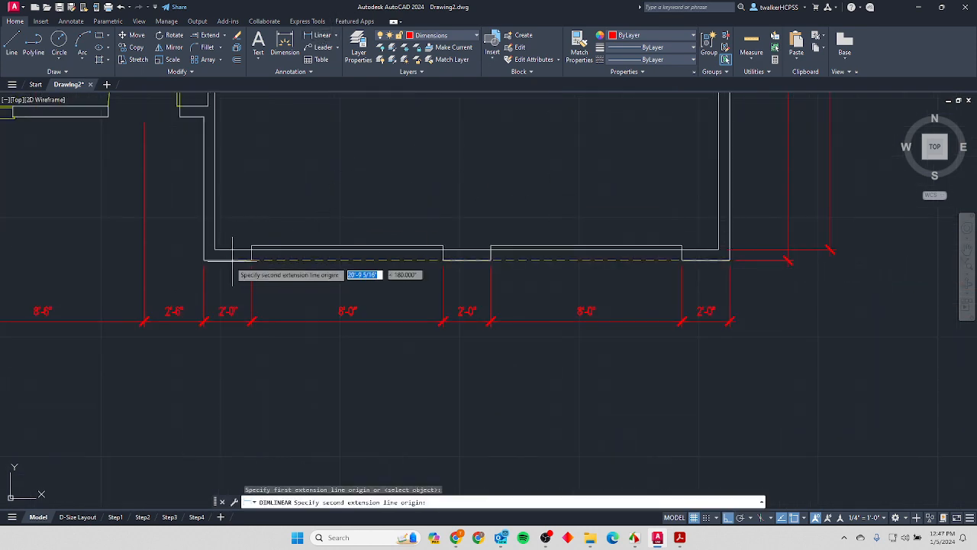
left_click(204, 260)
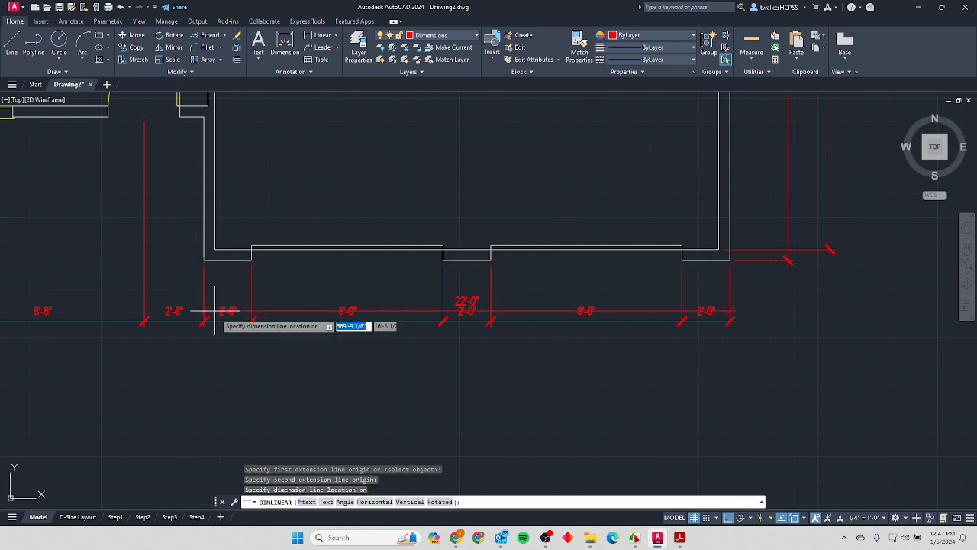
left_click(218, 348)
scroll(261, 255, "down", 4)
middle_click_drag(261, 255, 299, 249)
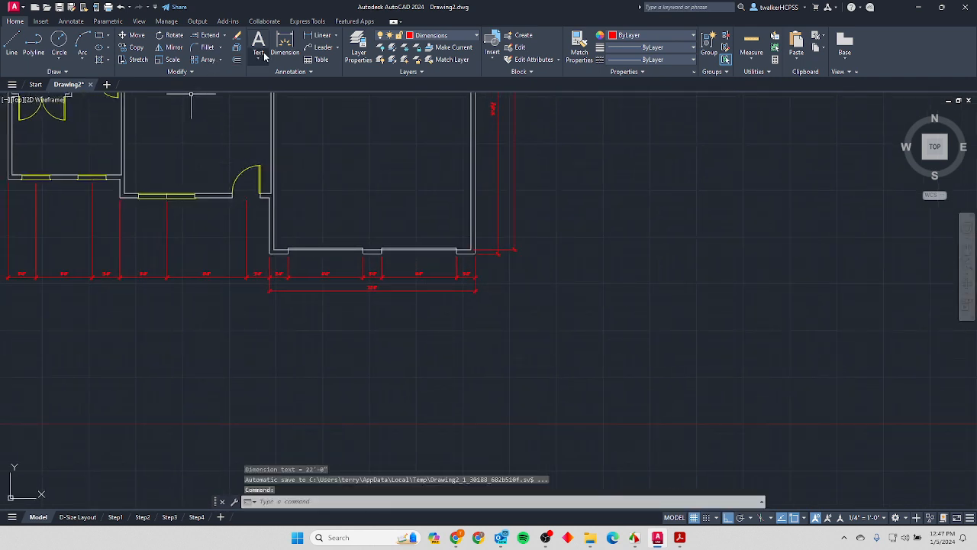
Add a major horizontal dimension across the living room's front wall, from the garage corner to its left corner, aligned with the garage's major dimension.
left_click(302, 37)
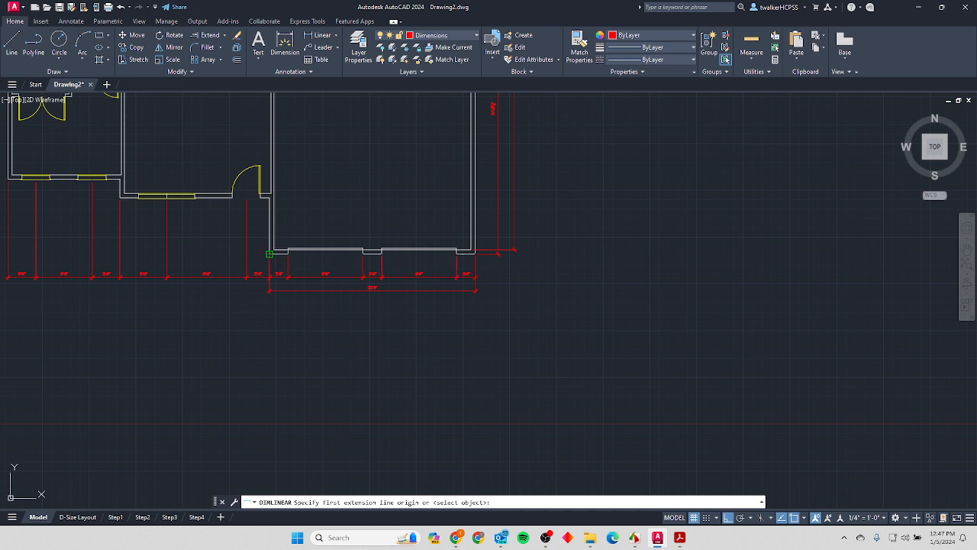
left_click(272, 252)
left_click(121, 194)
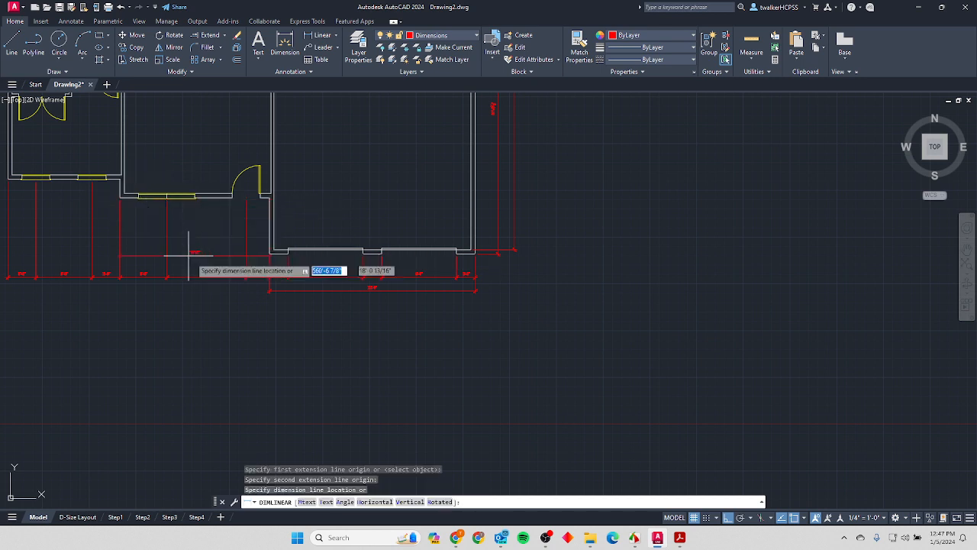
left_click(261, 288)
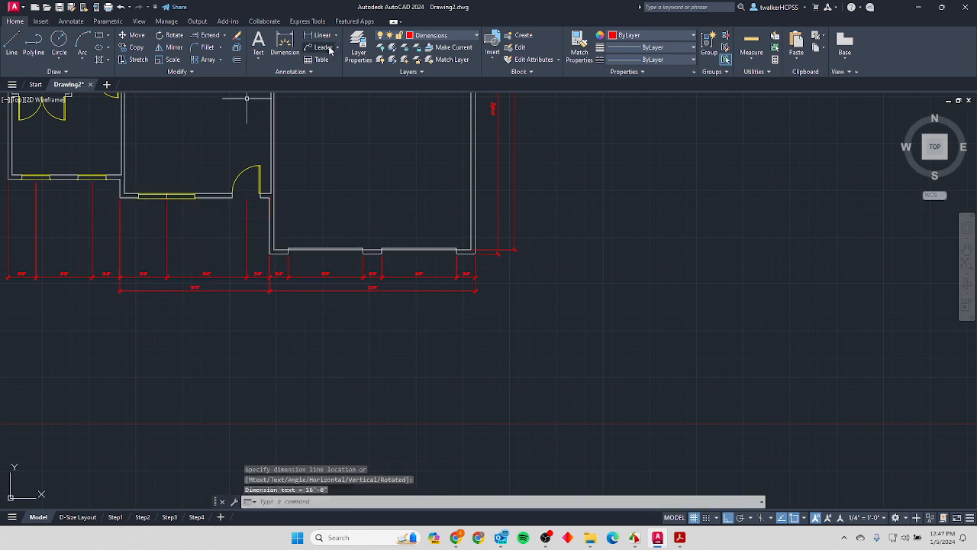
Add a major horizontal dimension across the lower-left bedroom's front wall, aligned with the major dimension row beneath the plan.
left_click(321, 36)
left_click(120, 194)
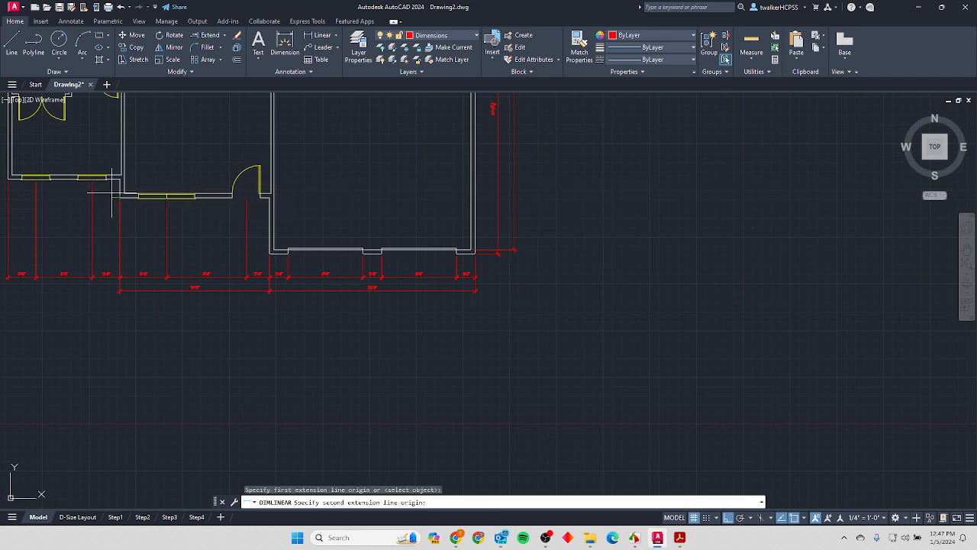
scroll(107, 191, "up", 3)
scroll(86, 187, "up", 1)
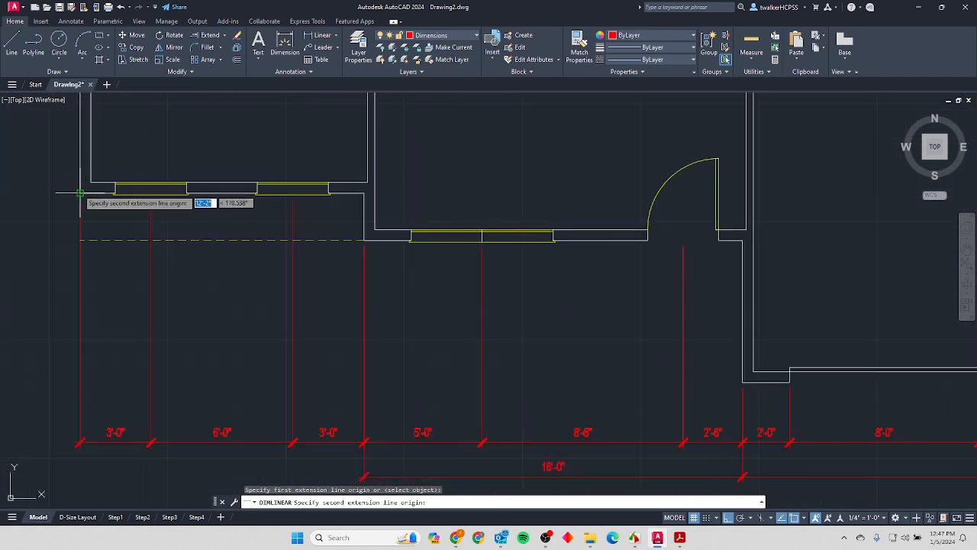
left_click(84, 187)
scroll(415, 392, "down", 1)
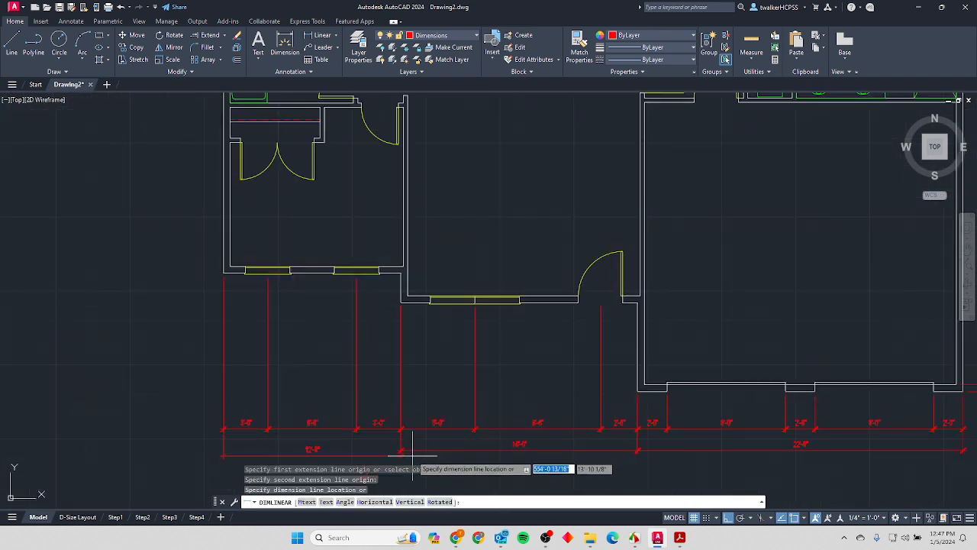
left_click(406, 432)
Check the left-side dimensions in Year1 Floor Plan.pdf, and in AutoCAD vertically dimension the garage's front-left corner to the living room's front-left corner, left of the house.
key("alt+Tab")
scroll(503, 336, "down", 5)
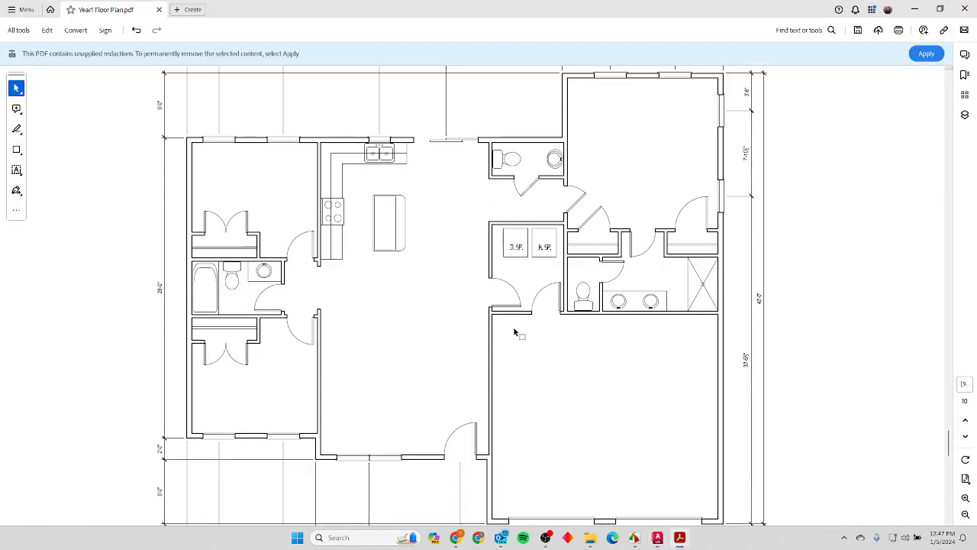
scroll(307, 312, "up", 5)
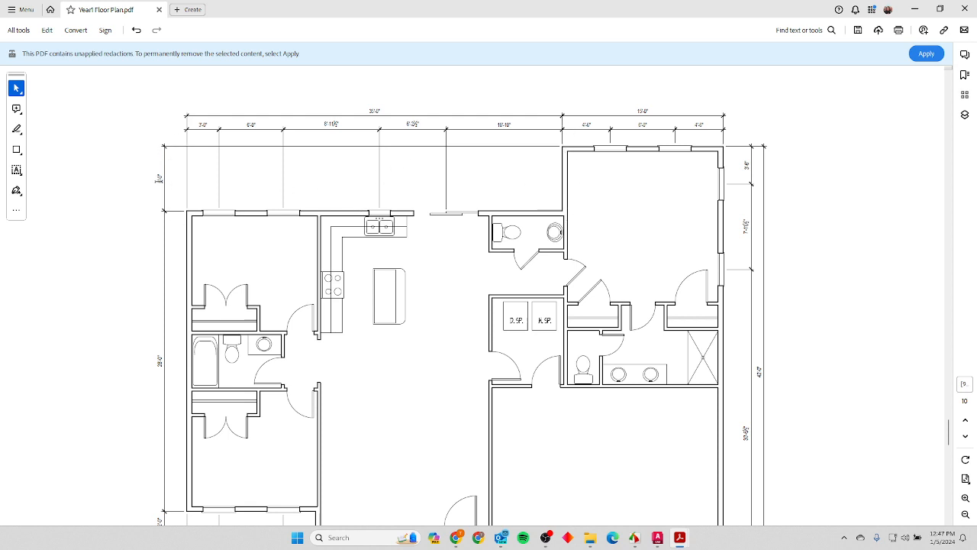
scroll(175, 229, "down", 1)
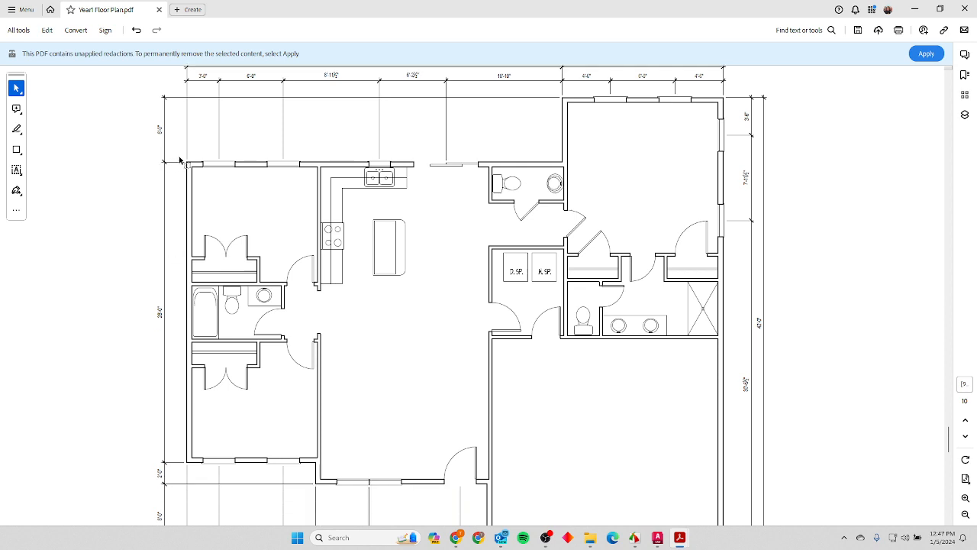
scroll(186, 447, "down", 1)
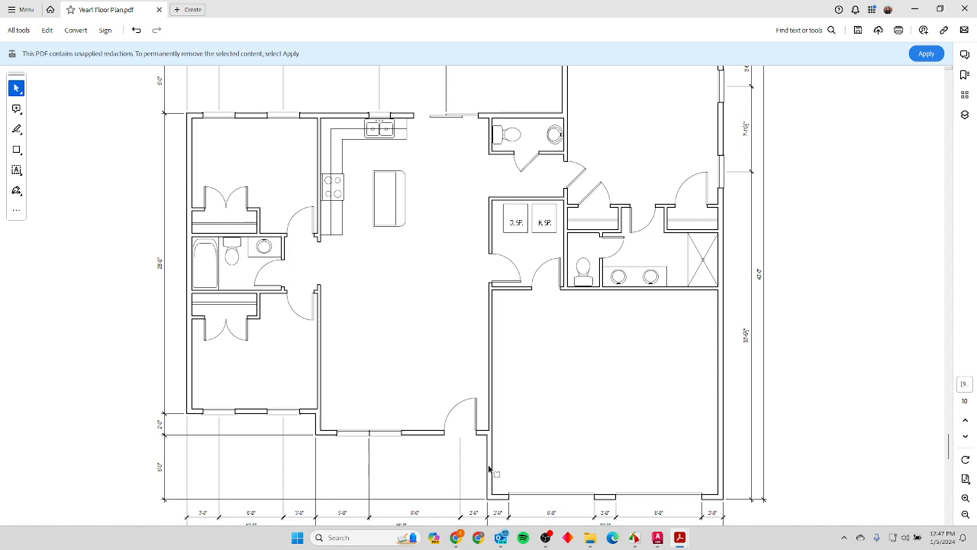
key("alt+Tab")
scroll(371, 252, "down", 2)
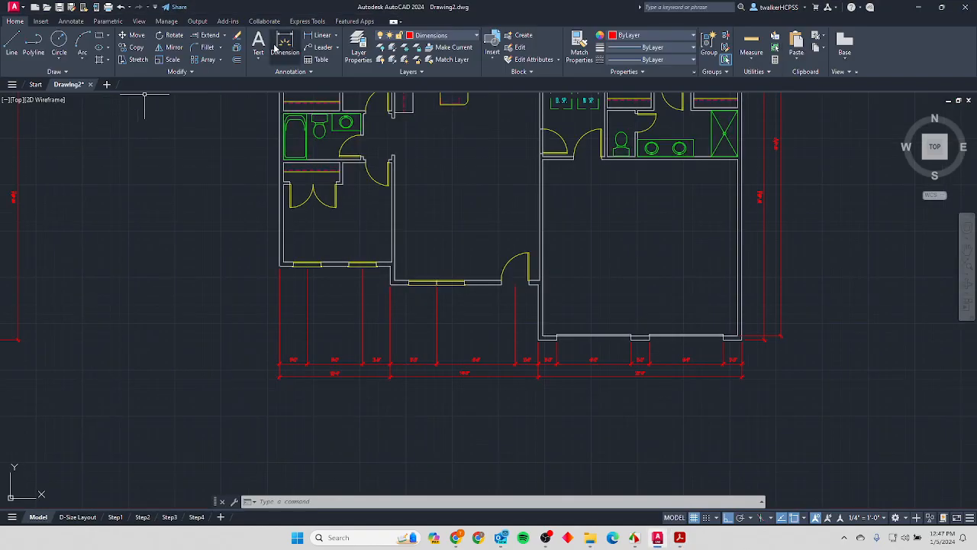
left_click(316, 35)
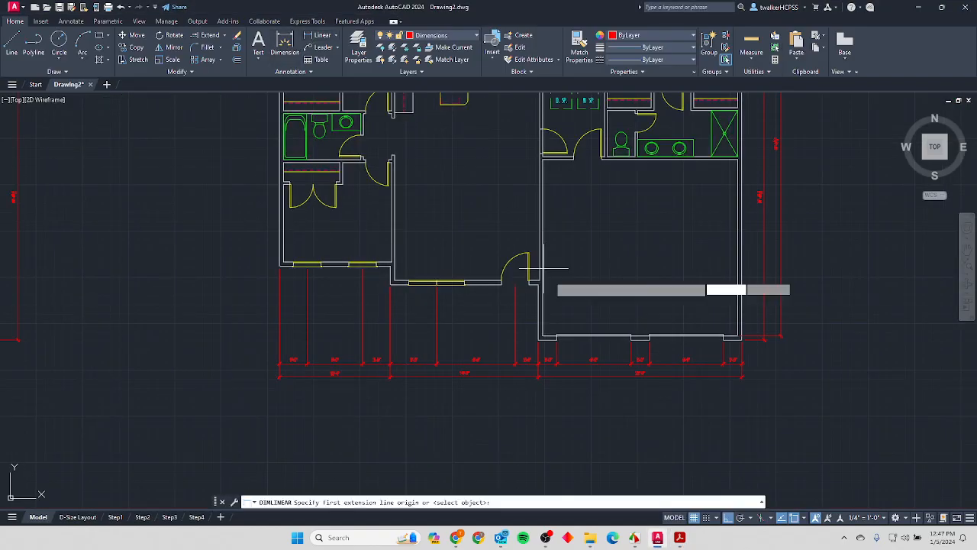
left_click(539, 339)
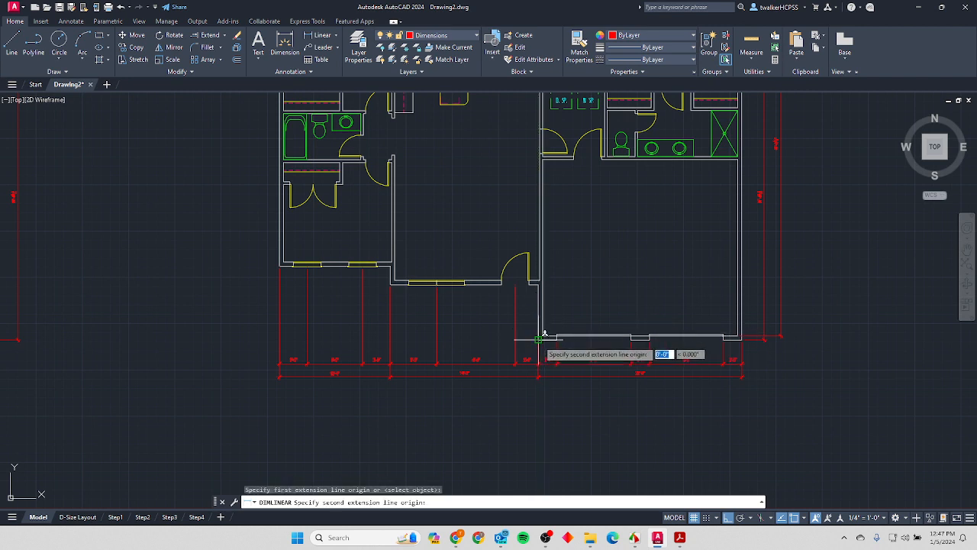
left_click(539, 284)
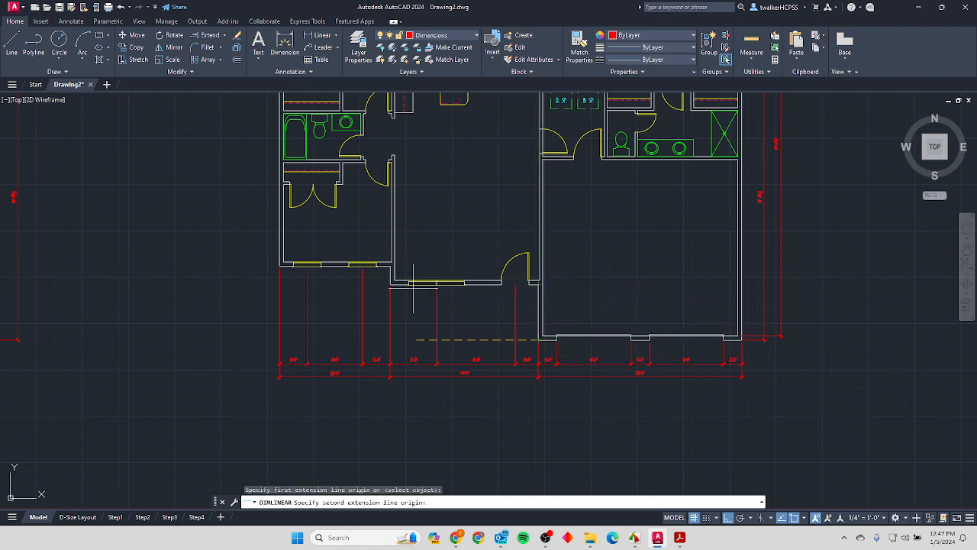
left_click(253, 314)
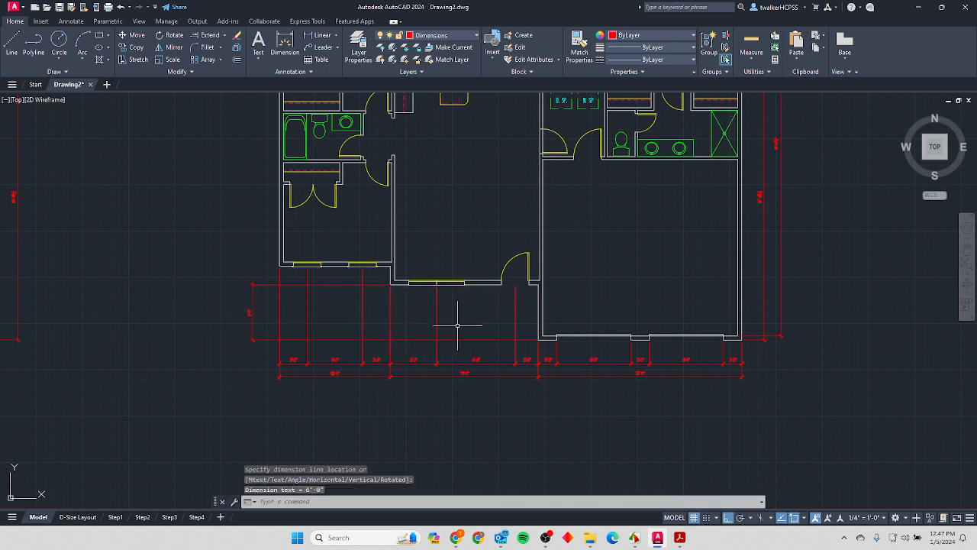
Stretch the upper extension line origin of the new vertical dimension across to where the living room's front wall meets the garage.
scroll(466, 313, "up", 2)
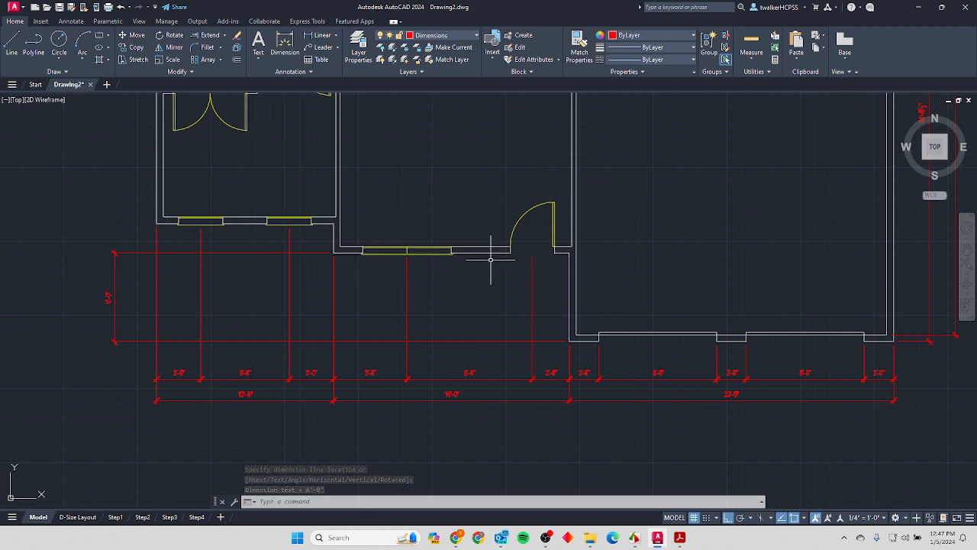
left_click(320, 250)
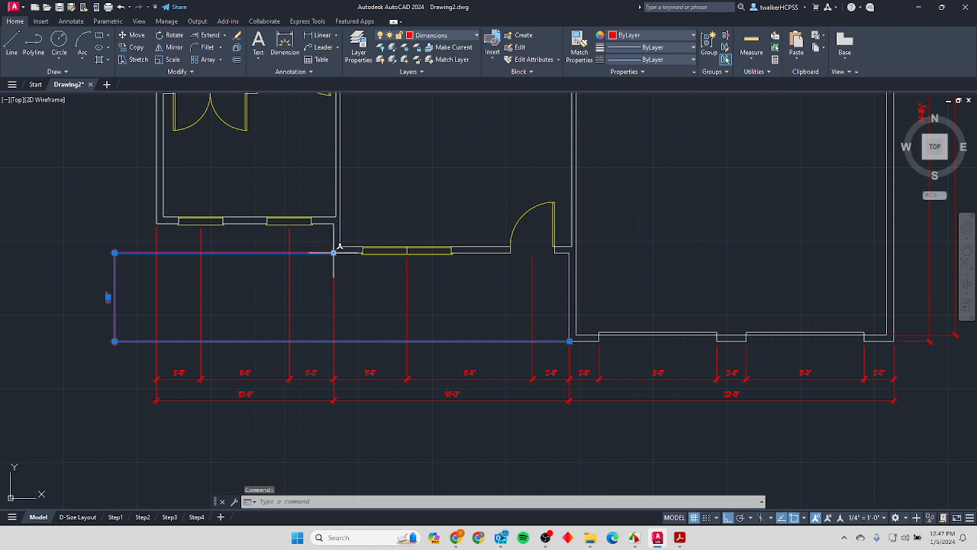
left_click(333, 253)
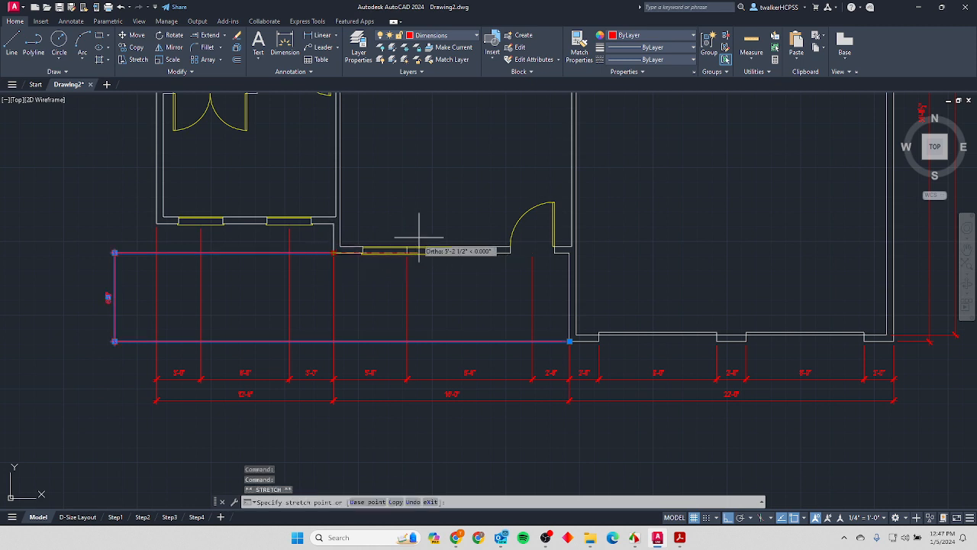
left_click(570, 252)
key("Escape")
key("Escape")
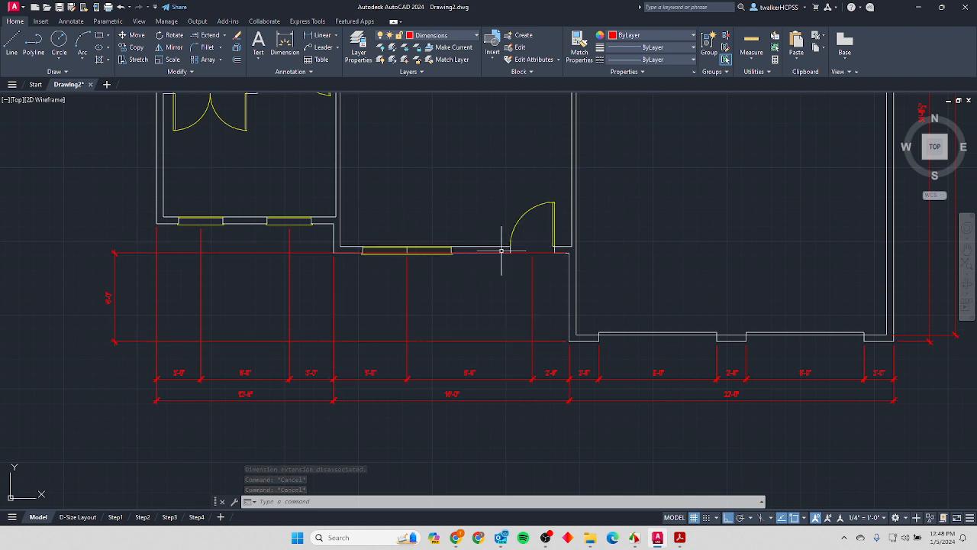
Return the vertical dimension's upper extension line origin to the living room's front-left corner.
left_click(531, 253)
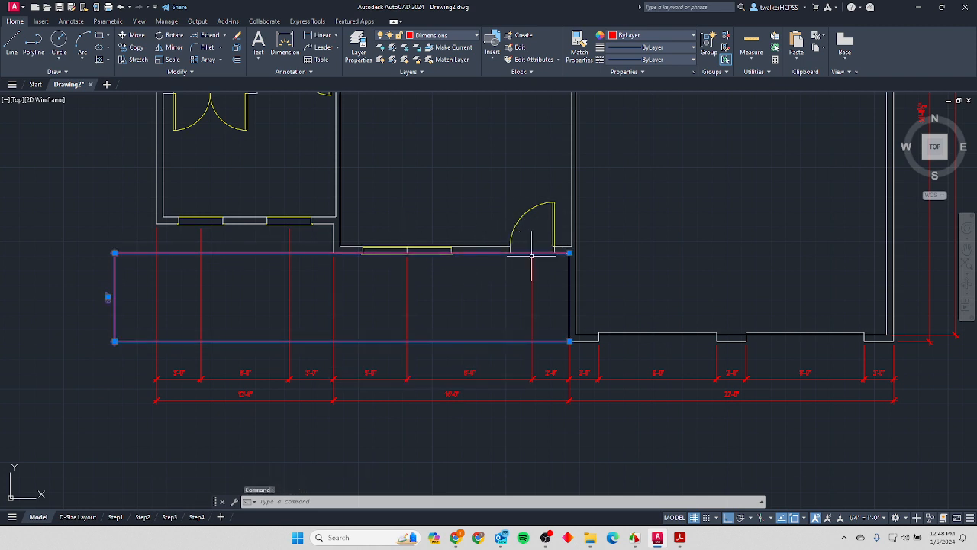
left_click(570, 252)
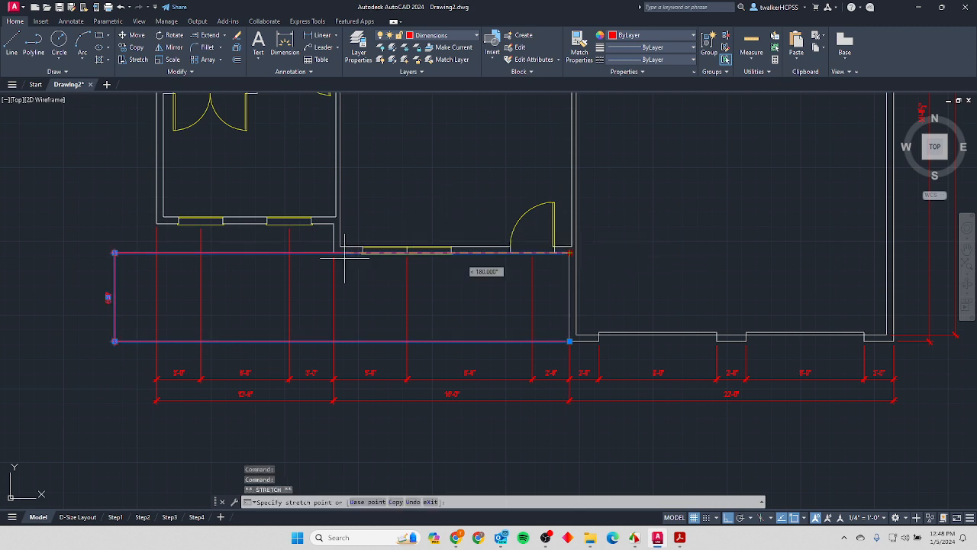
key("Escape")
key("Escape")
key("Escape")
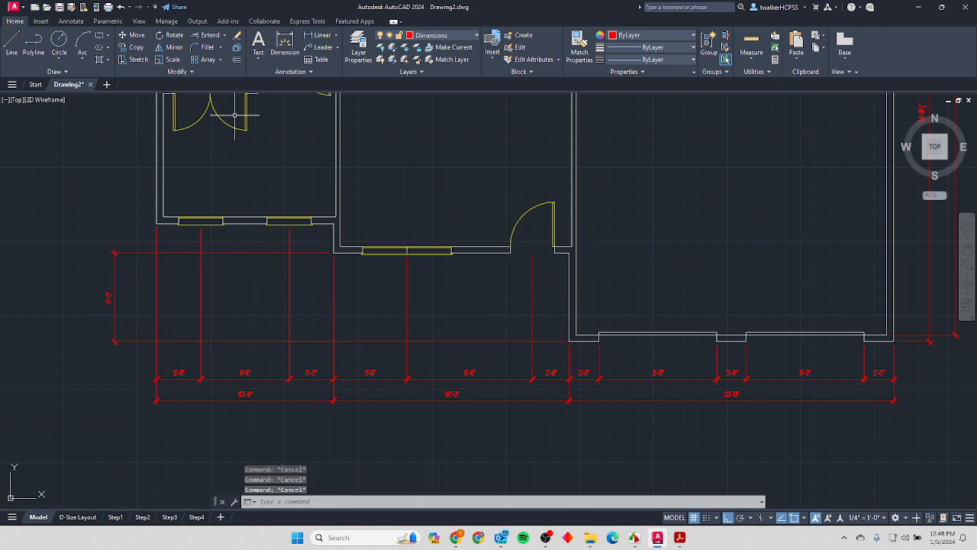
Add a vertical dimension between the living room's and lower-left bedroom's front-left corners, aligned above the existing left-side dimension.
left_click(309, 36)
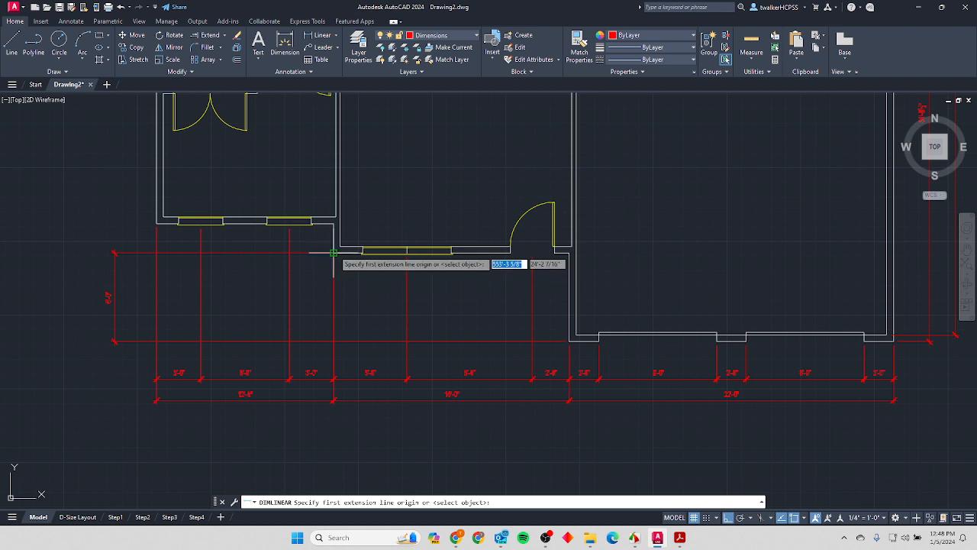
left_click(333, 252)
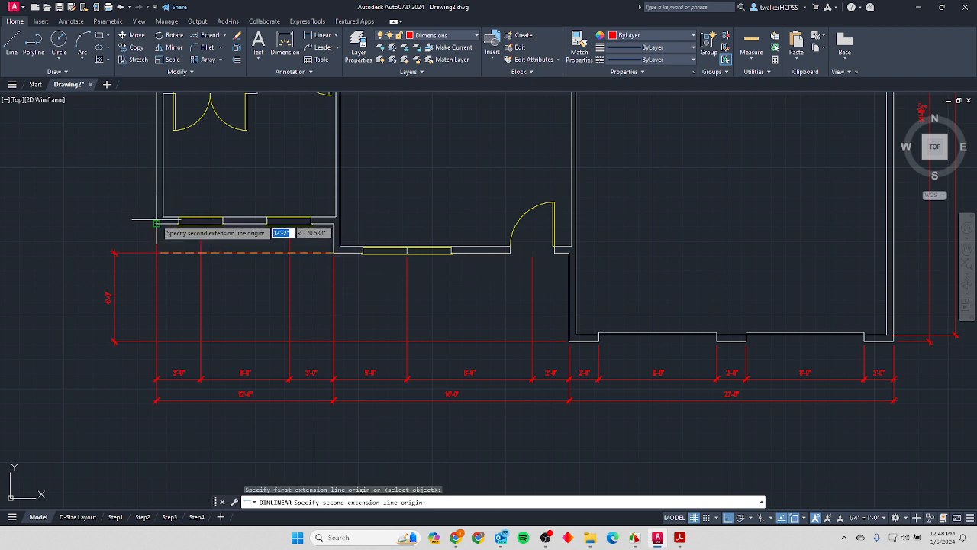
left_click(157, 224)
left_click(116, 239)
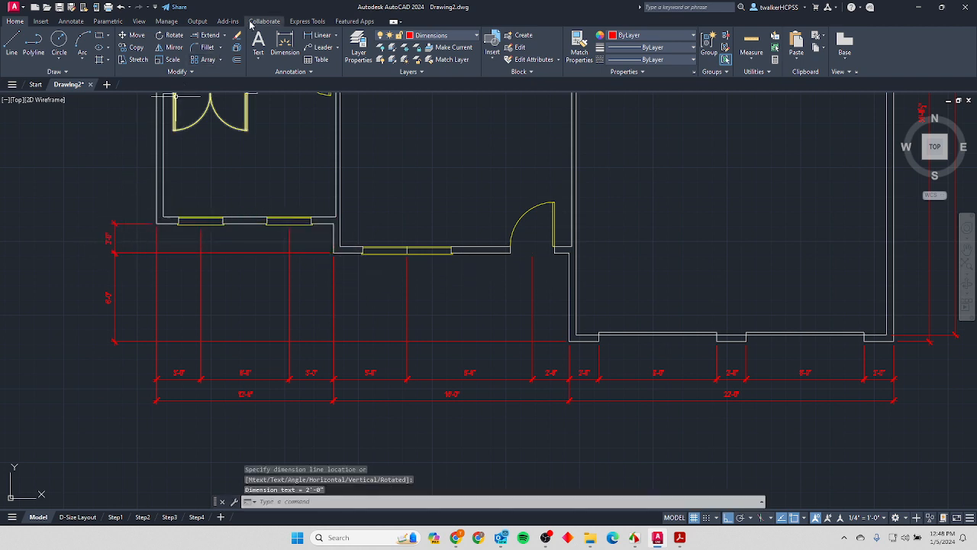
Add a vertical dimension along the house's left wall from the lower-left bedroom's front corner to the upper-left bedroom's top corner, aligned with the left-side dimensions.
left_click(308, 36)
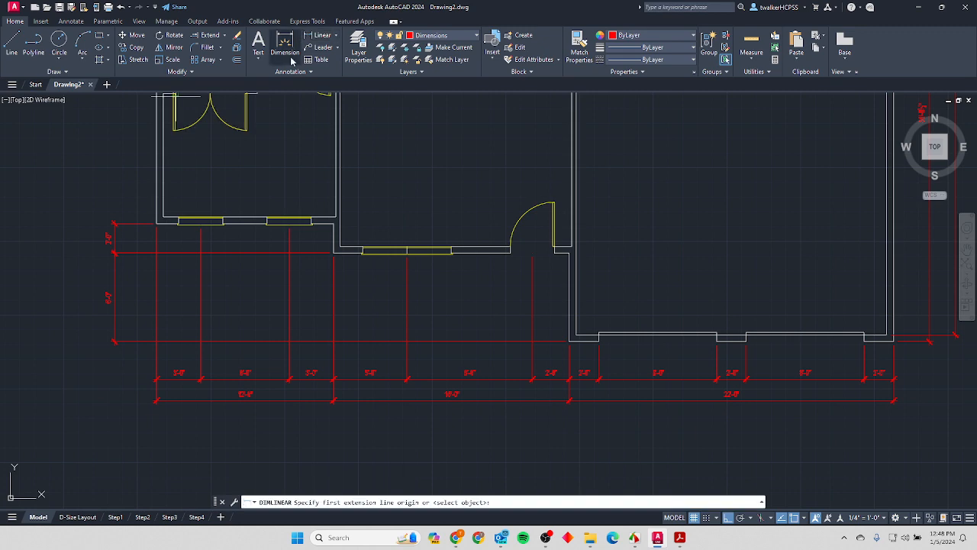
left_click(156, 223)
scroll(190, 152, "down", 4)
scroll(190, 165, "up", 5)
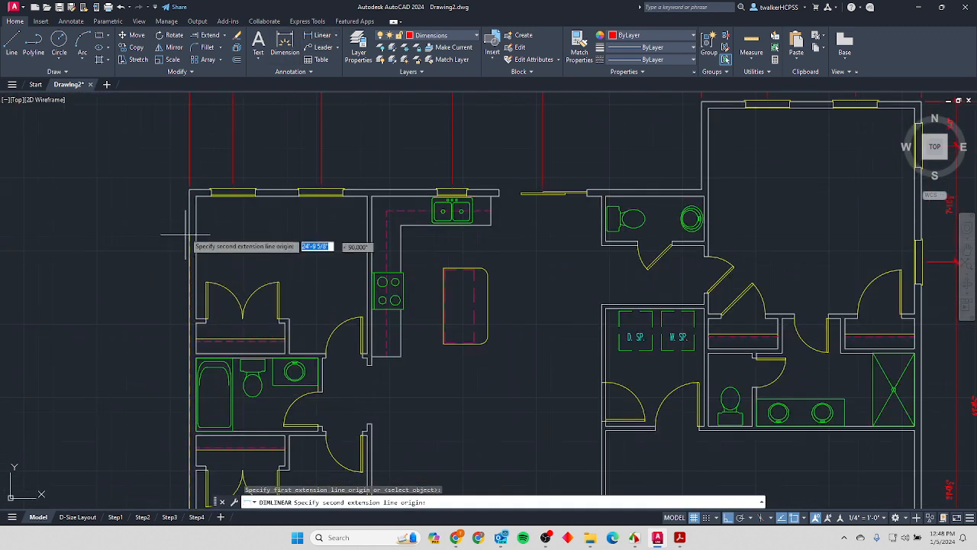
left_click(190, 190)
scroll(171, 277, "down", 2)
scroll(163, 331, "up", 6)
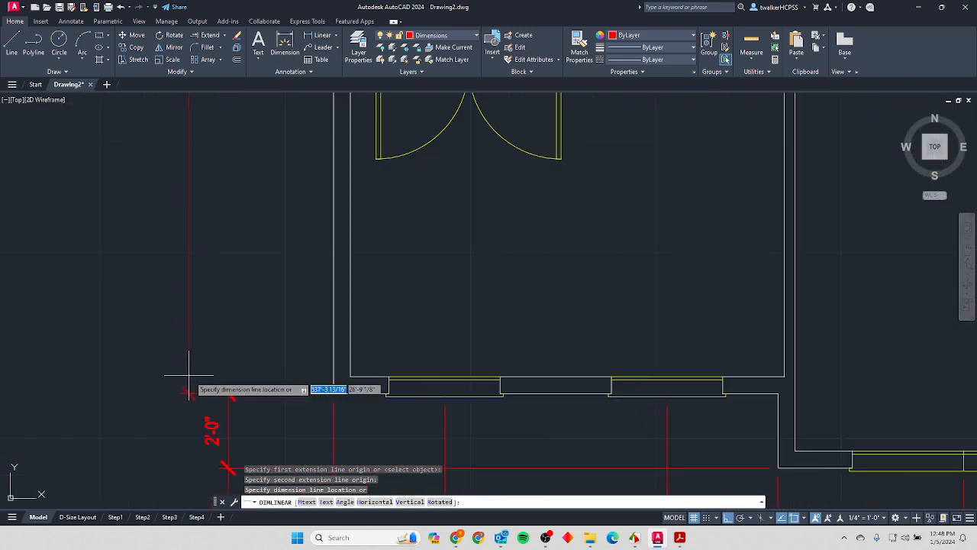
left_click(216, 393)
scroll(288, 239, "down", 5)
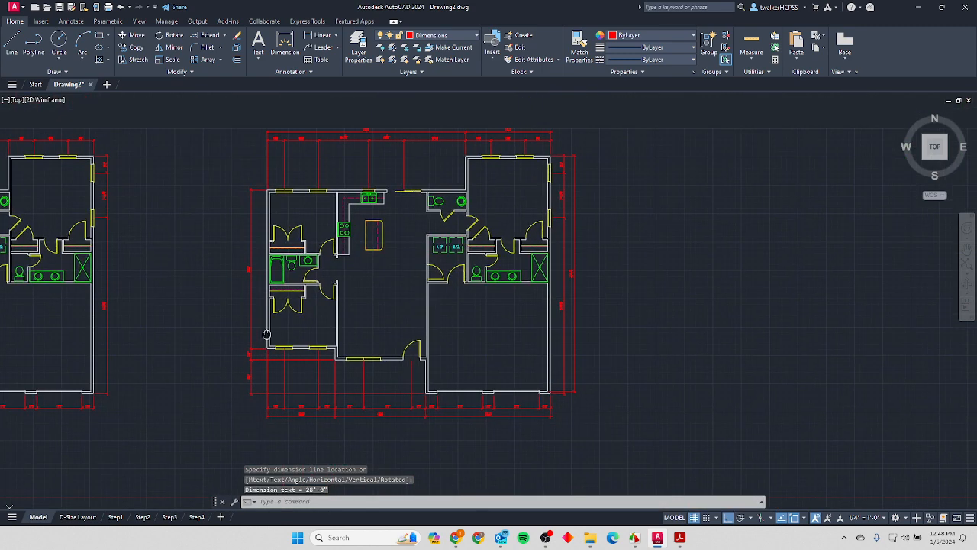
Add a vertical dimension from the house's upper-left corner to the upper-right bedroom's top-left corner, aligned with the left-side dimension line.
left_click(327, 37)
scroll(256, 310, "up", 6)
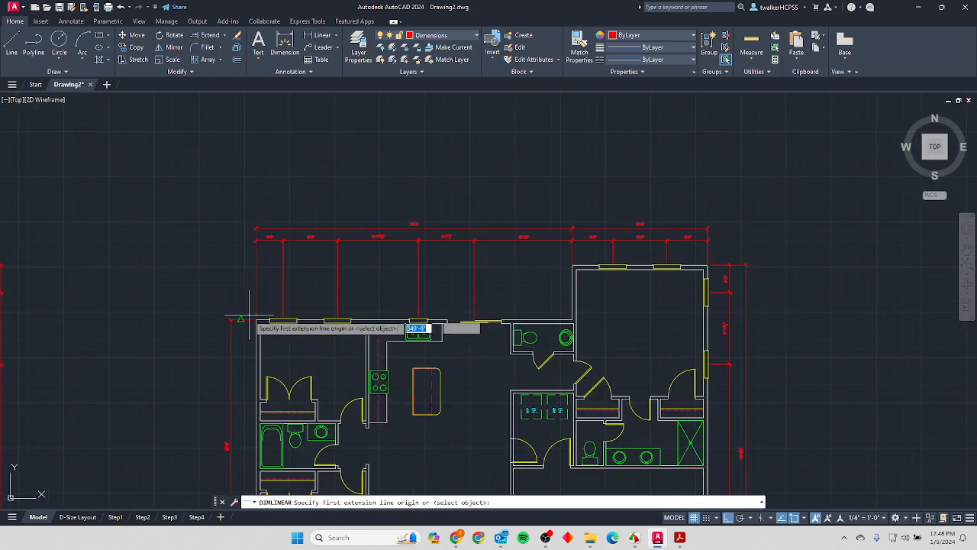
left_click(256, 309)
scroll(267, 294, "down", 6)
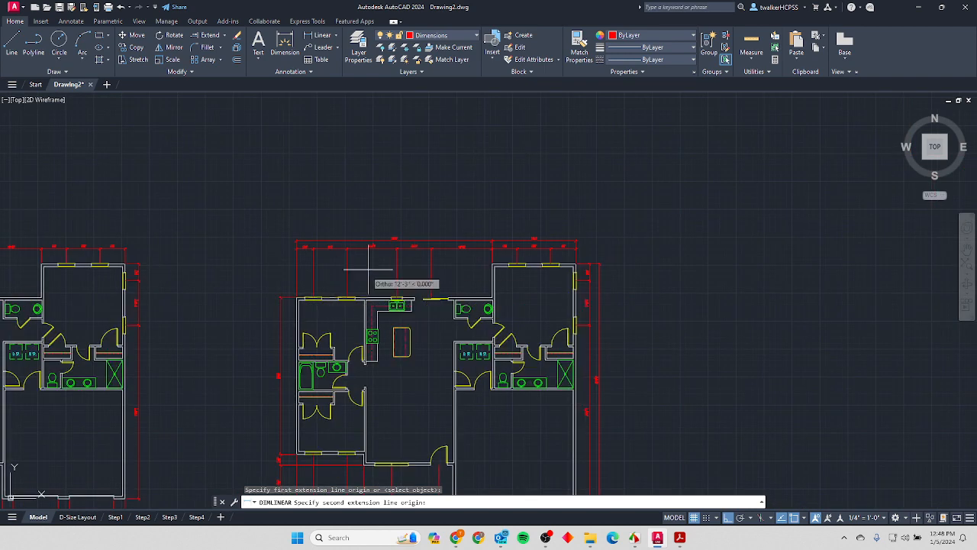
scroll(464, 263, "up", 6)
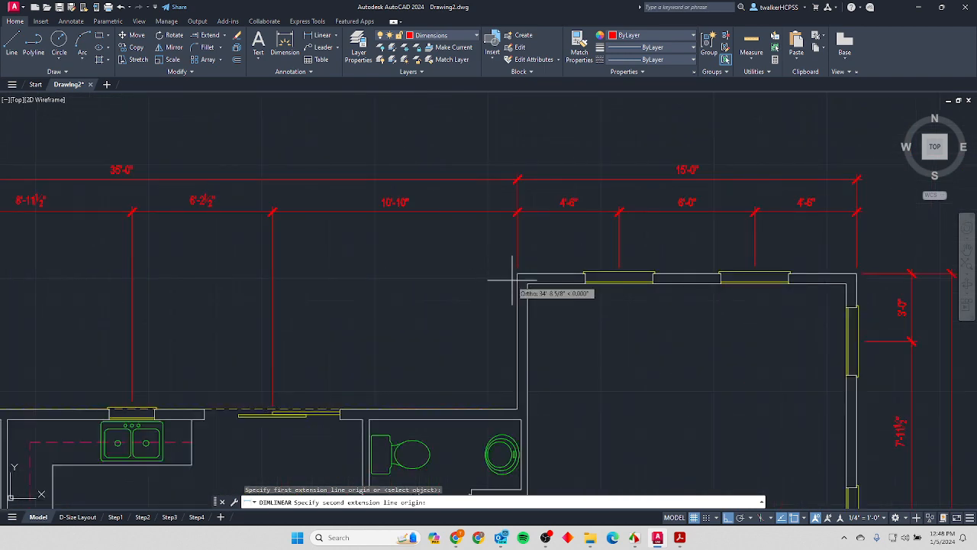
left_click(517, 272)
scroll(372, 332, "down", 6)
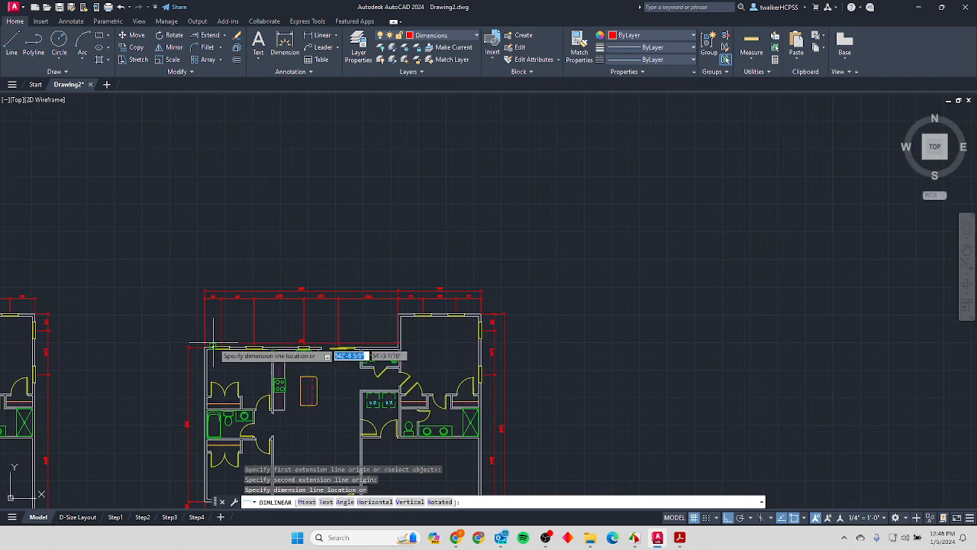
scroll(184, 336, "up", 6)
scroll(185, 336, "up", 4)
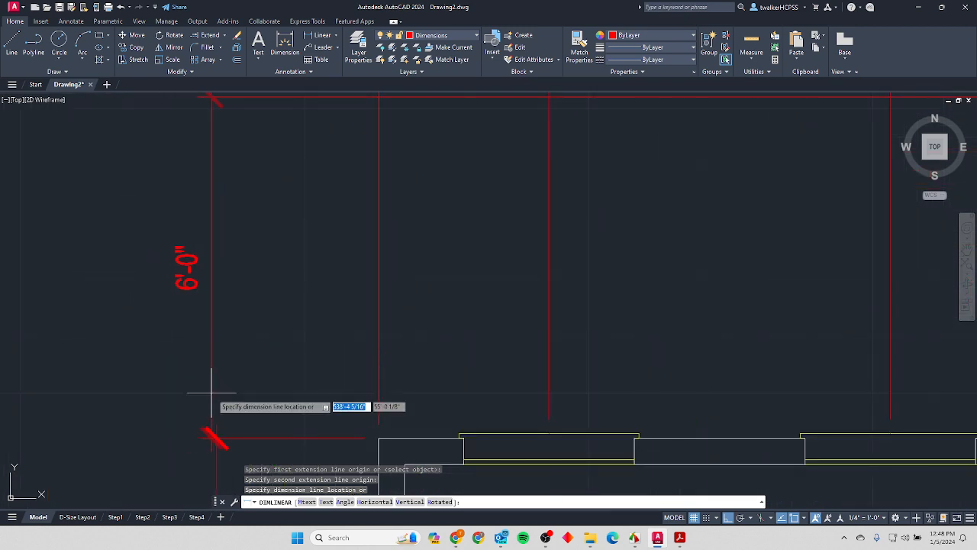
left_click(217, 424)
scroll(268, 322, "down", 10)
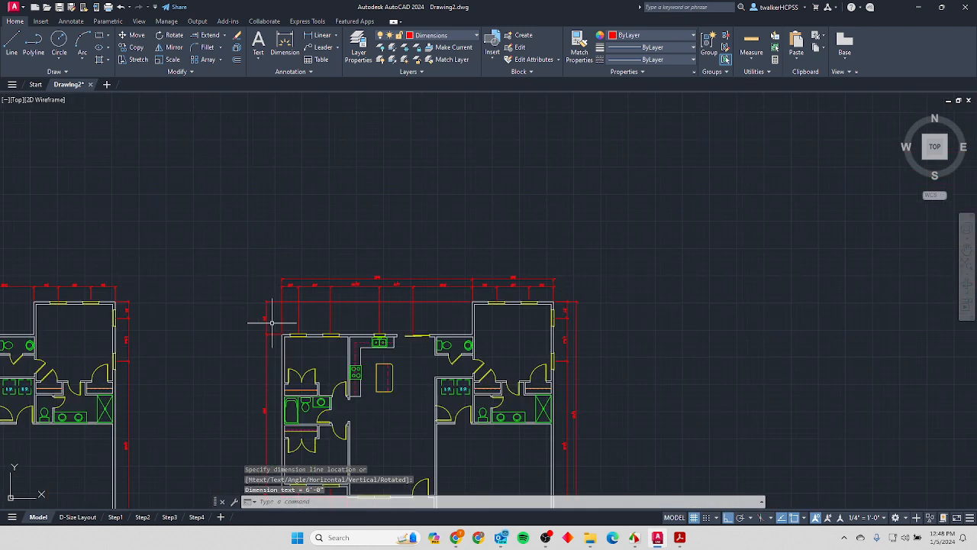
Switch to the floor plan PDF and examine the Step 10 instructions and overall dimensions around the plan.
middle_click_drag(291, 323, 337, 224)
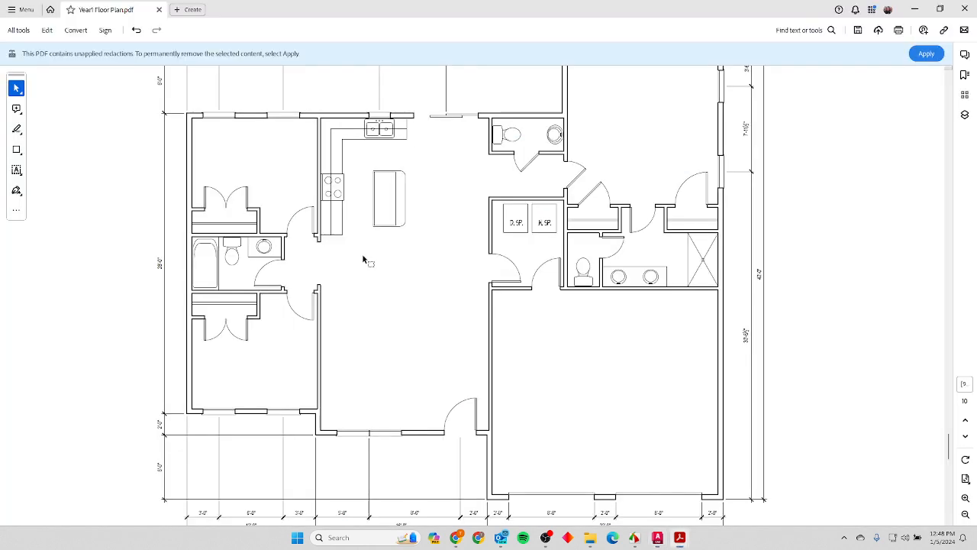
scroll(449, 237, "down", 1, "ctrl")
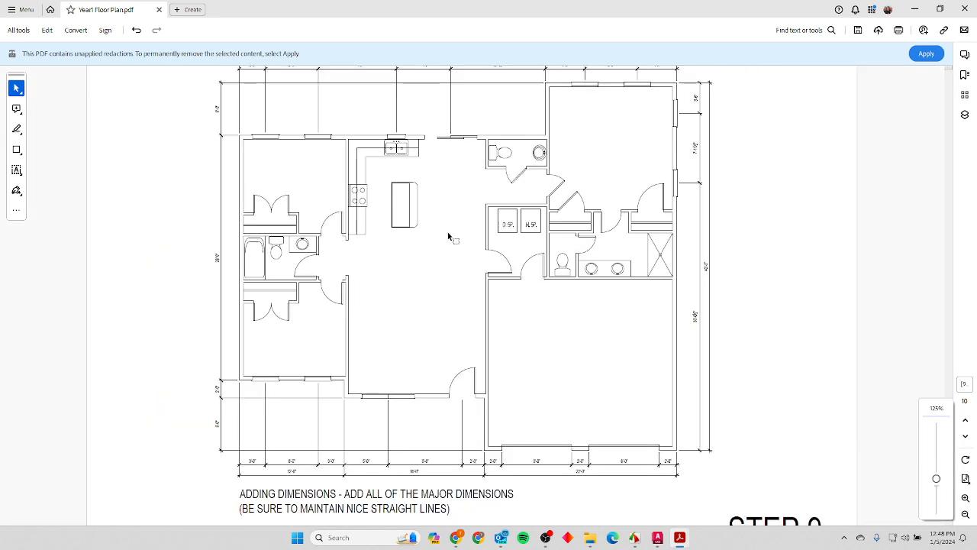
scroll(448, 237, "down", 8)
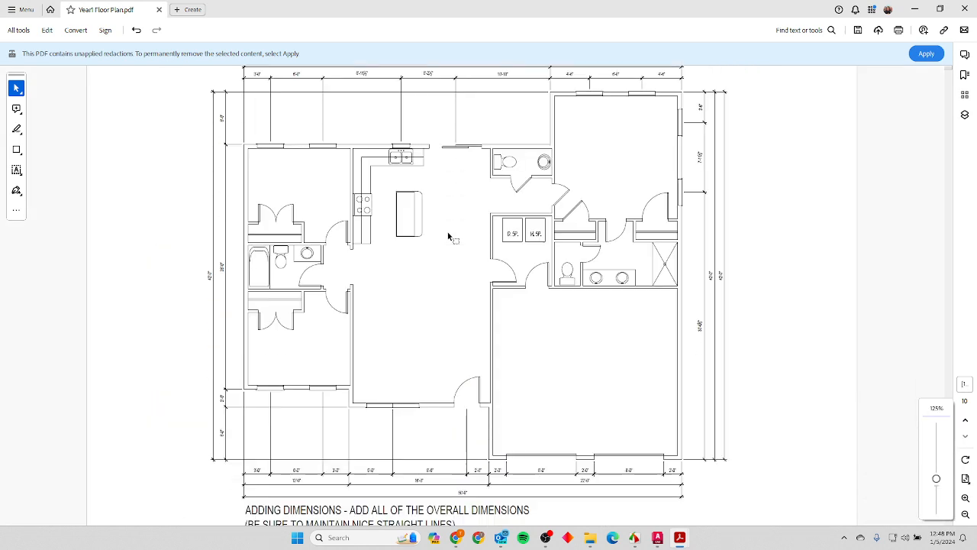
scroll(448, 237, "down", 2)
scroll(448, 237, "up", 2)
scroll(448, 236, "down", 2)
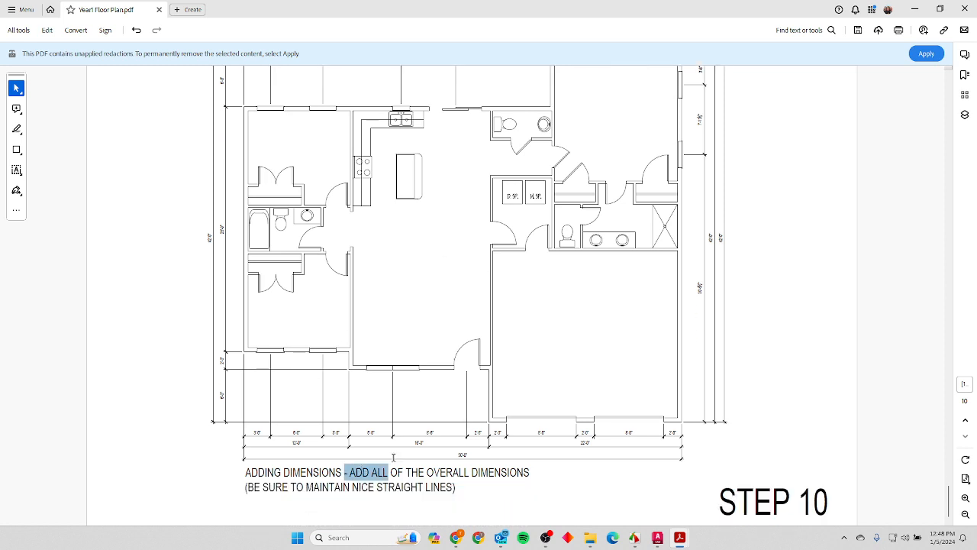
left_click_drag(393, 456, 537, 467)
left_click(536, 473)
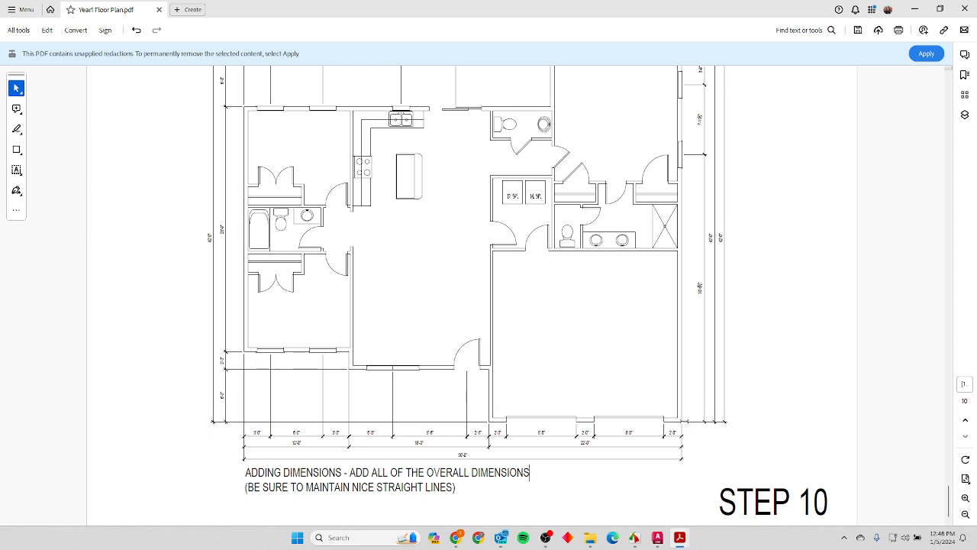
scroll(462, 463, "up", 5, "ctrl")
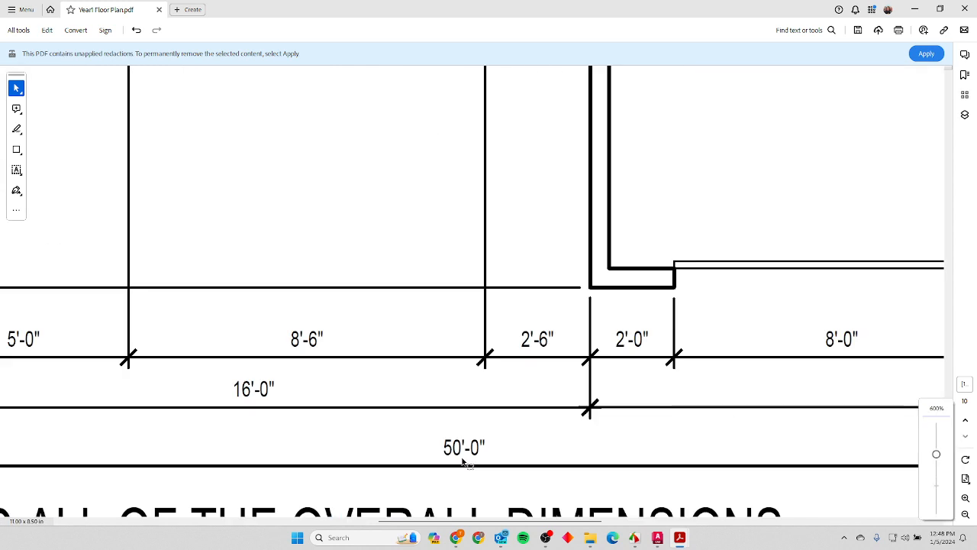
scroll(466, 464, "down", 5, "ctrl")
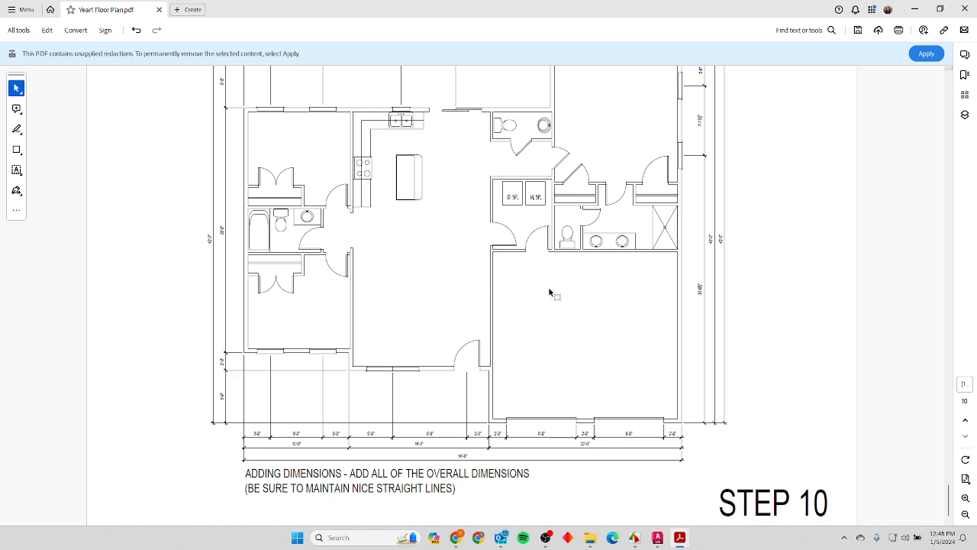
scroll(549, 292, "up", 1)
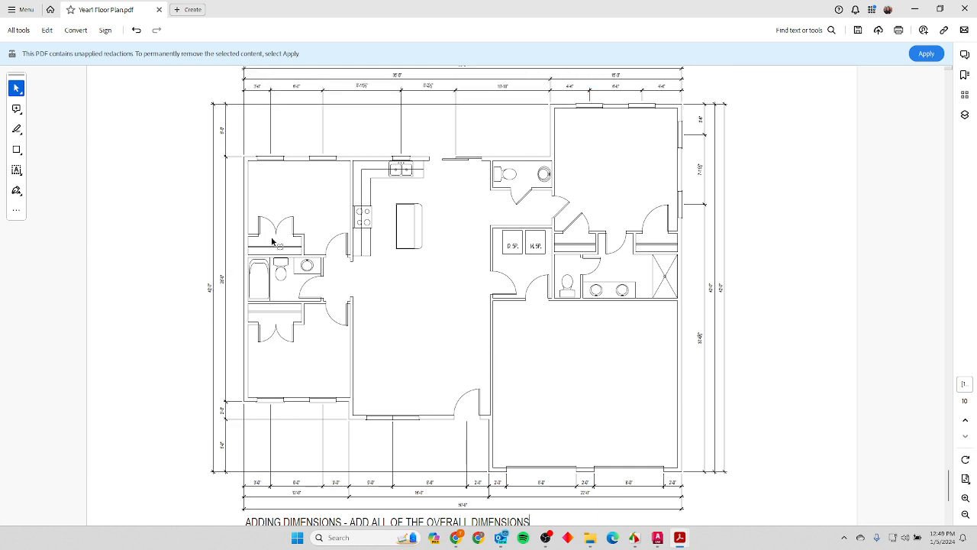
scroll(471, 211, "up", 1)
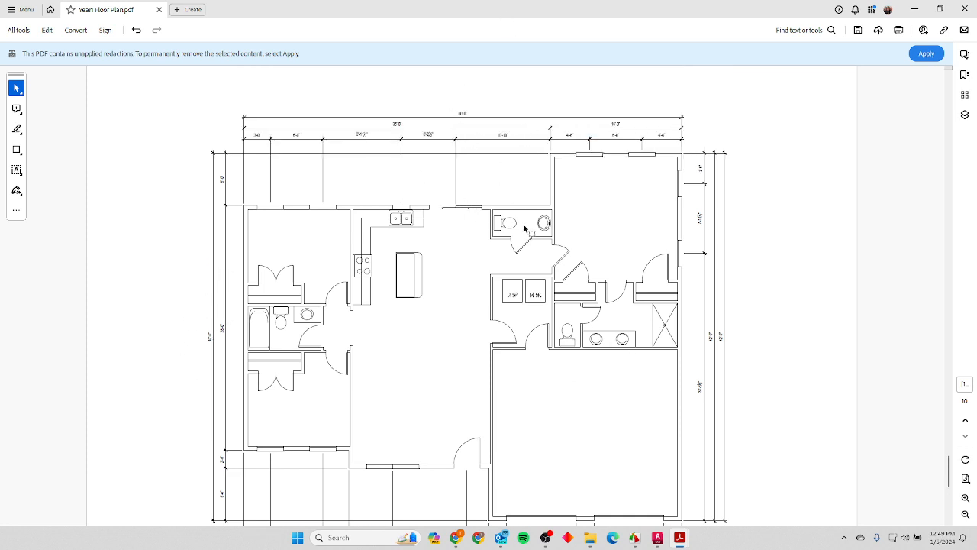
key("alt+Tab")
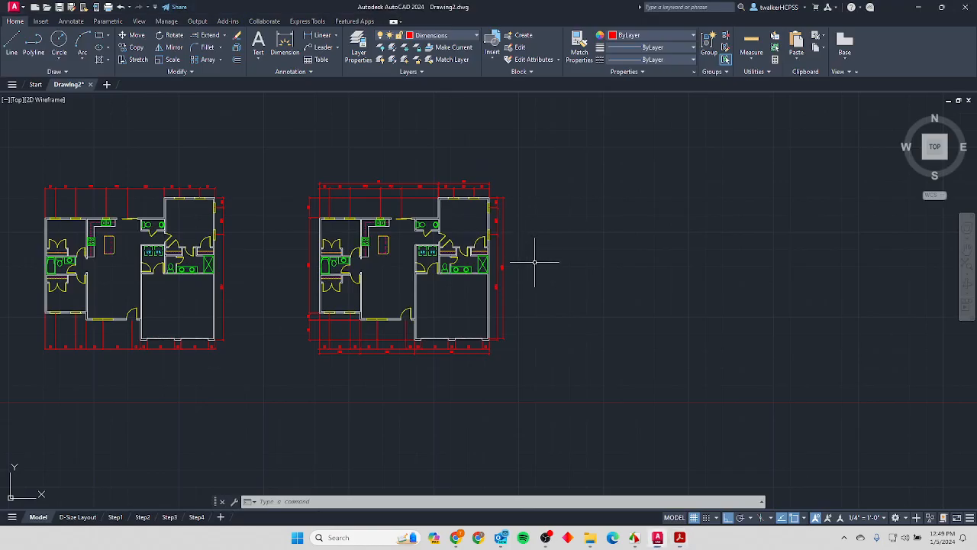
Add an overall horizontal dimension from the house's upper-left corner to the upper-right bedroom's top-right corner, above the existing top dimensions.
left_click(315, 40)
scroll(318, 221, "up", 6)
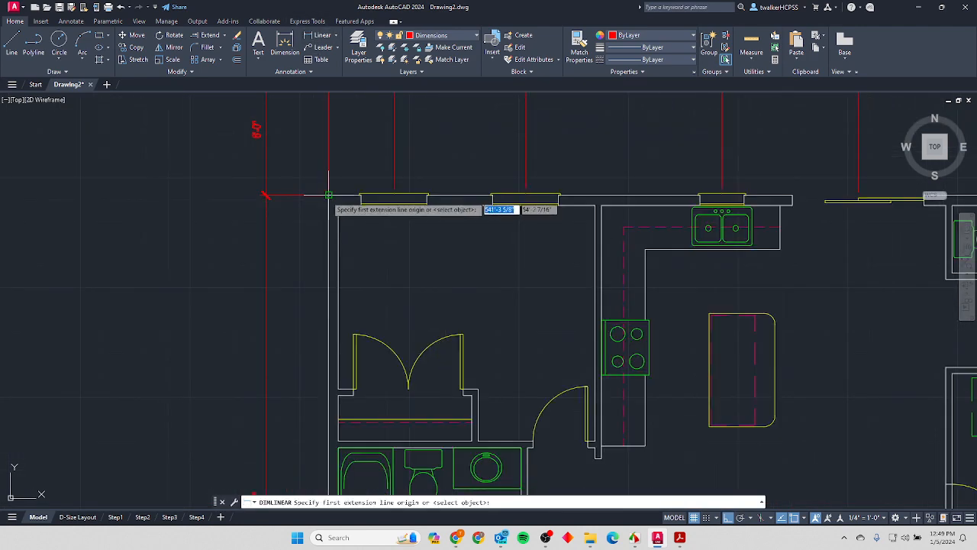
left_click(329, 197)
scroll(388, 182, "down", 6)
scroll(545, 165, "up", 8)
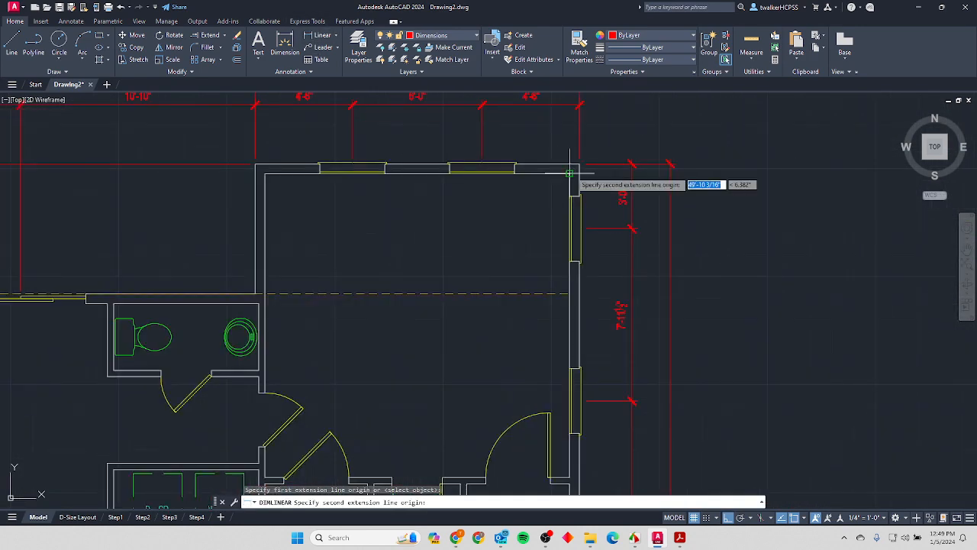
left_click(574, 168)
scroll(542, 122, "down", 5)
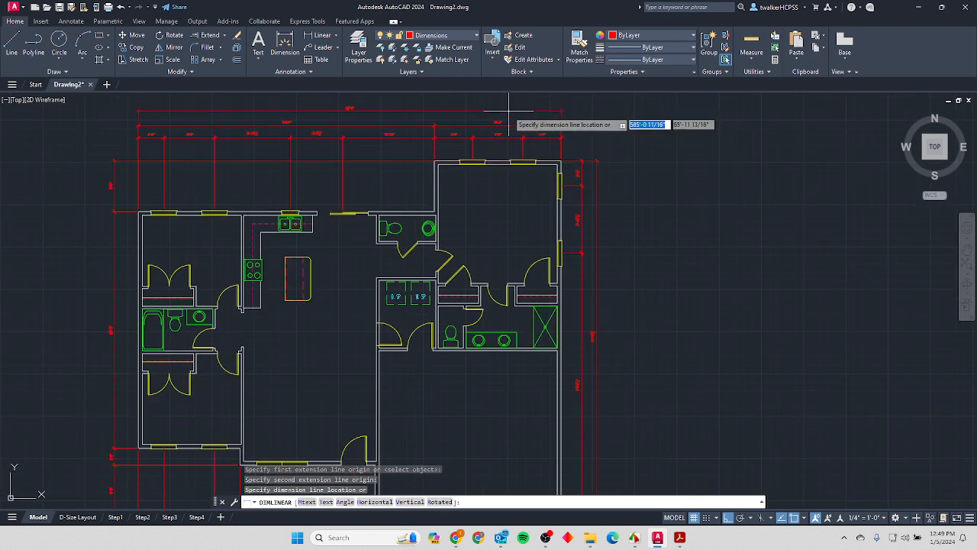
scroll(506, 115, "up", 2)
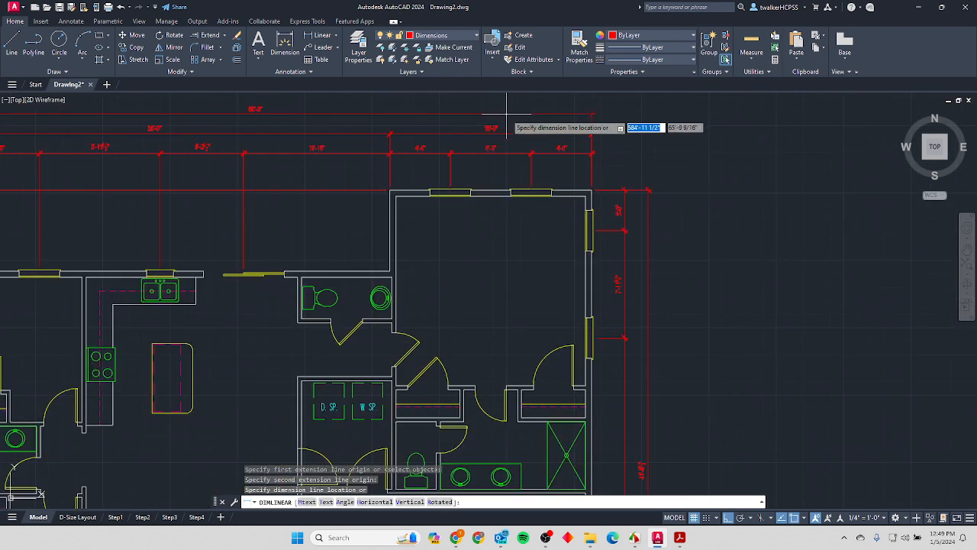
left_click(504, 115)
Try adding another overall vertical dimension from the upper-right bedroom's top-right corner to the garage's front-right corner, outside the existing right-side dimensions.
key("Return")
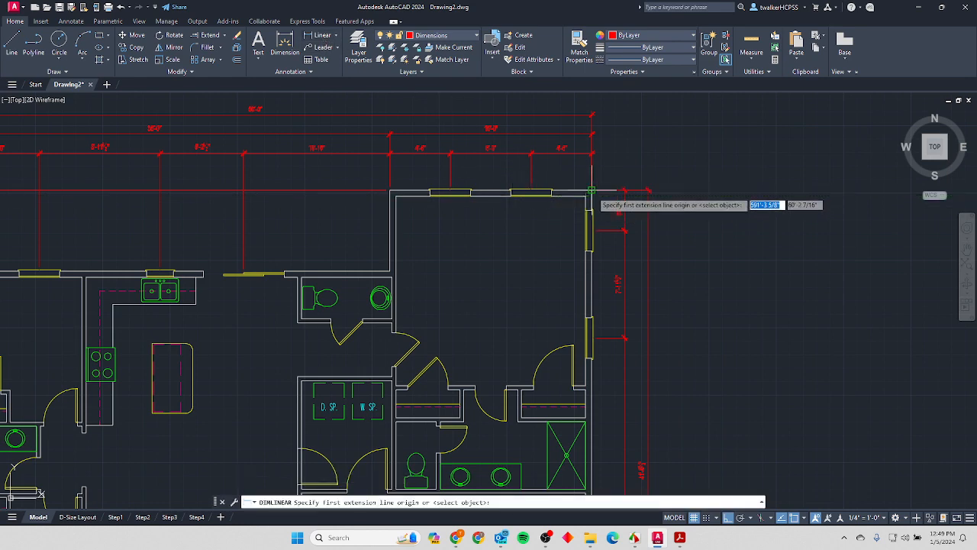
left_click(584, 198)
scroll(585, 200, "down", 5)
scroll(578, 353, "up", 7)
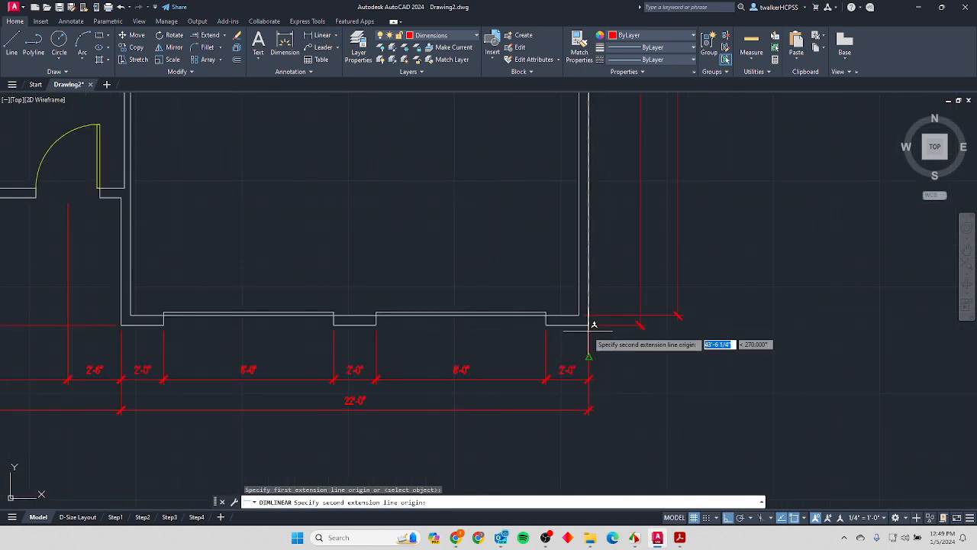
left_click(588, 324)
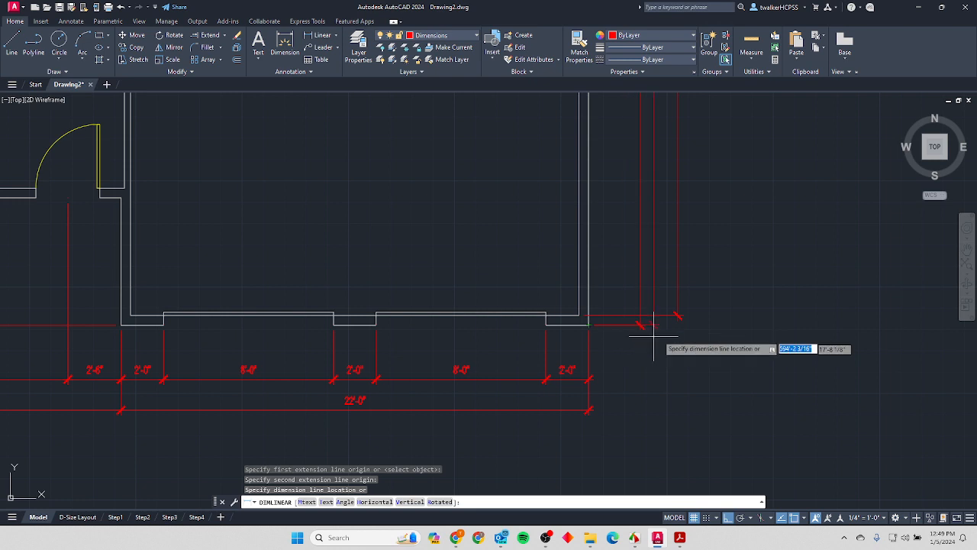
left_click(698, 338)
scroll(698, 338, "down", 5)
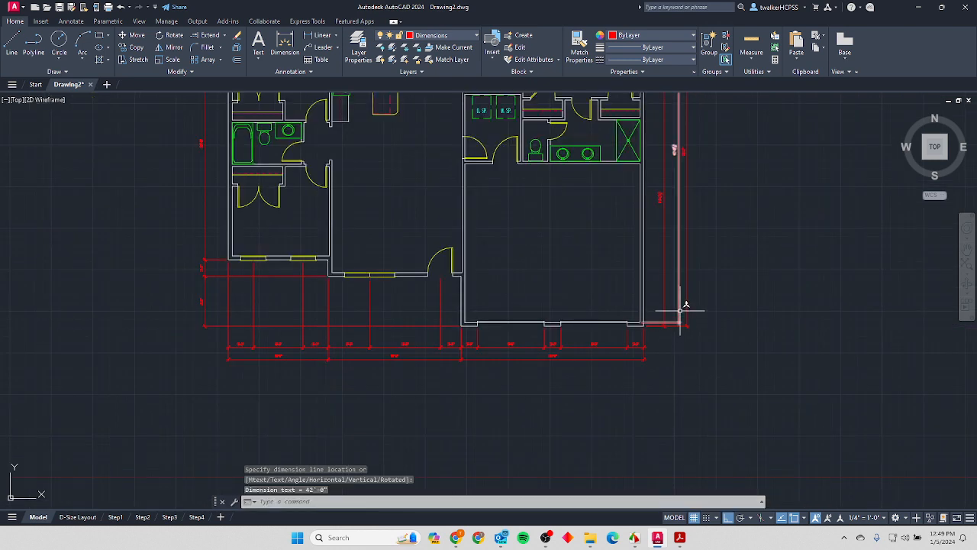
Move the lower extension line origin of the existing overall right-side dimension from the garage's inner corner to its outer front-right corner.
key("Escape")
key("Escape")
scroll(679, 310, "up", 5)
left_click(677, 334)
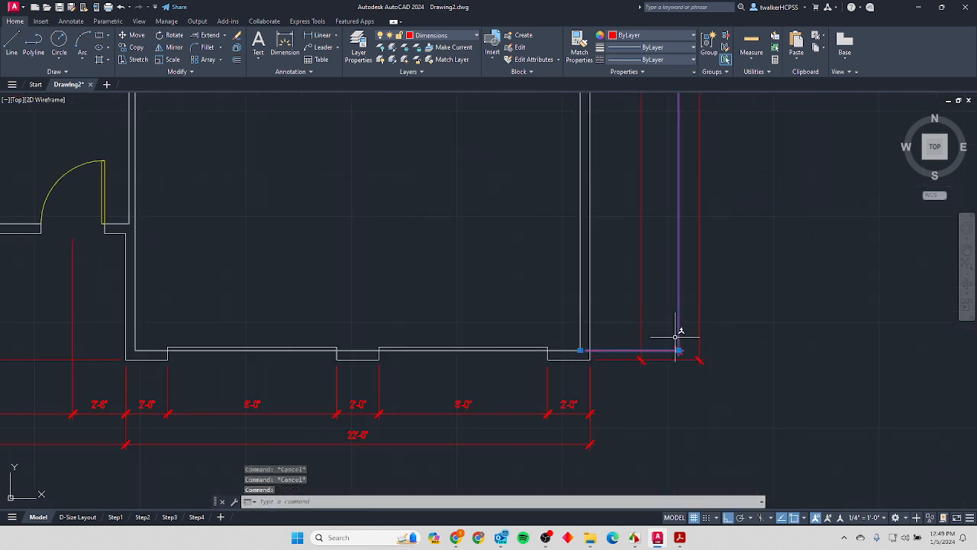
left_click(580, 351)
left_click(589, 359)
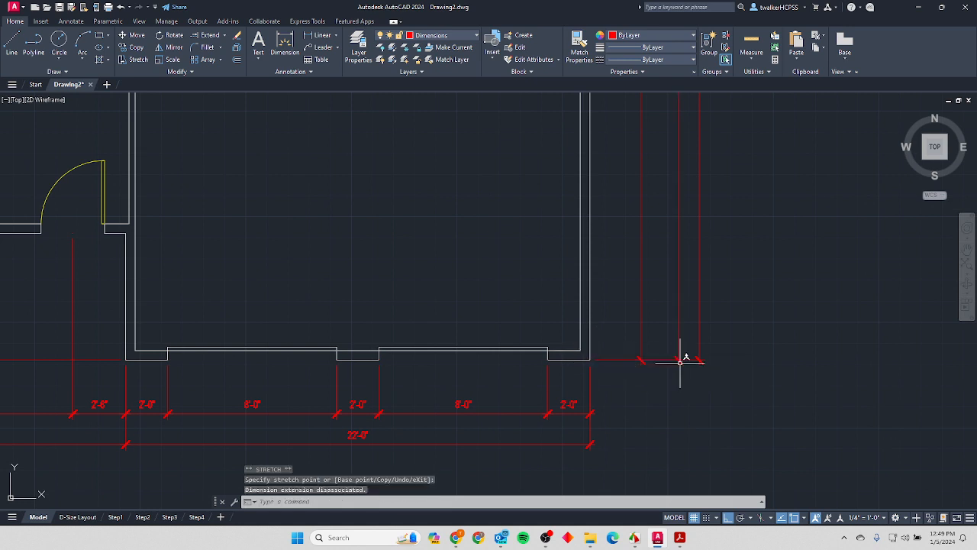
key("Escape")
key("Escape")
Delete the outermost duplicate vertical dimension along the house's right side.
scroll(691, 351, "down", 3)
scroll(689, 252, "up", 5)
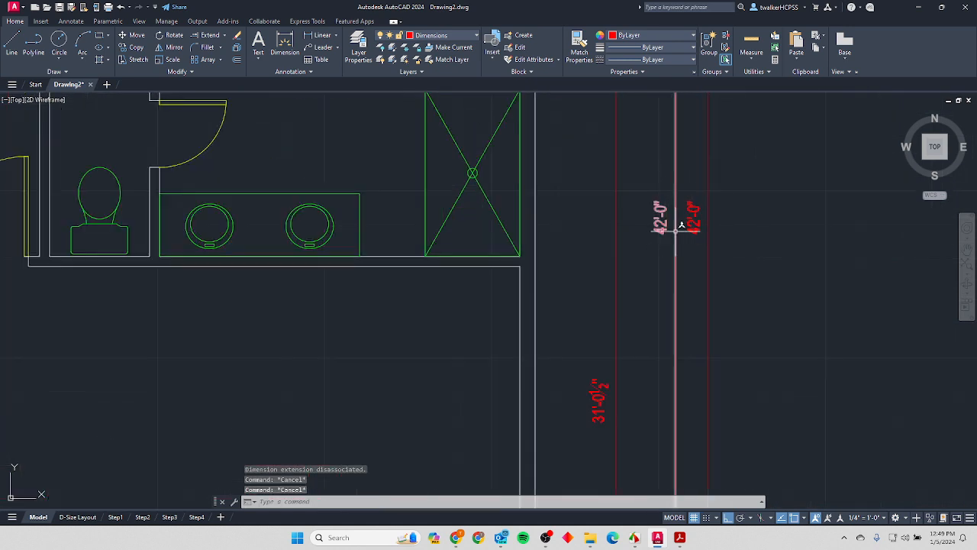
left_click(710, 202)
left_click(689, 217)
key("Delete")
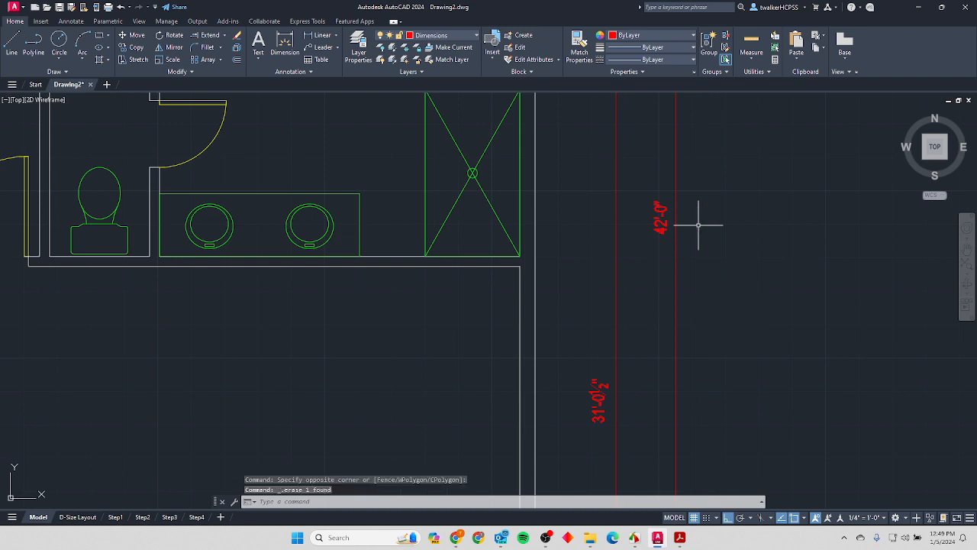
Add an overall horizontal dimension from the garage's front-right corner to the lower-left bedroom's front-left corner, below the existing bottom dimensions.
scroll(698, 225, "down", 5)
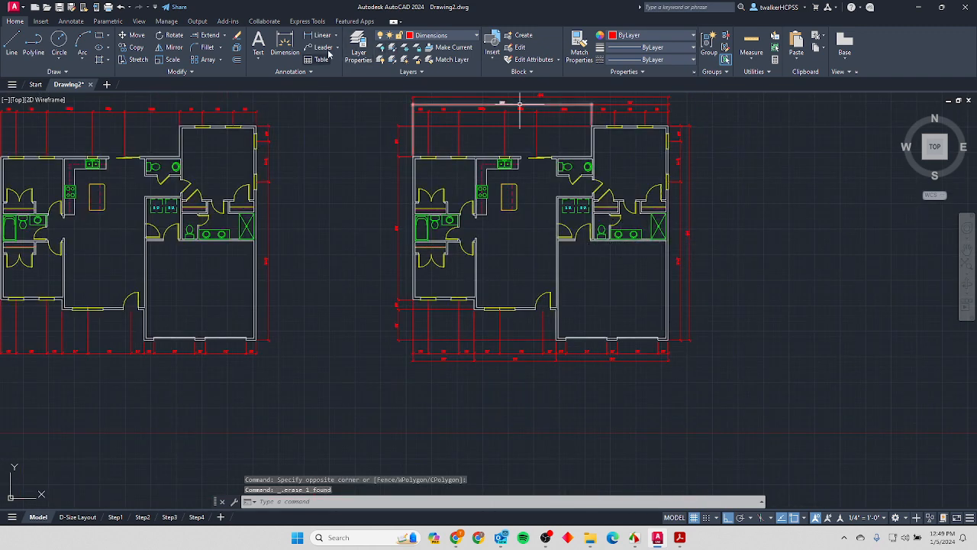
left_click(323, 40)
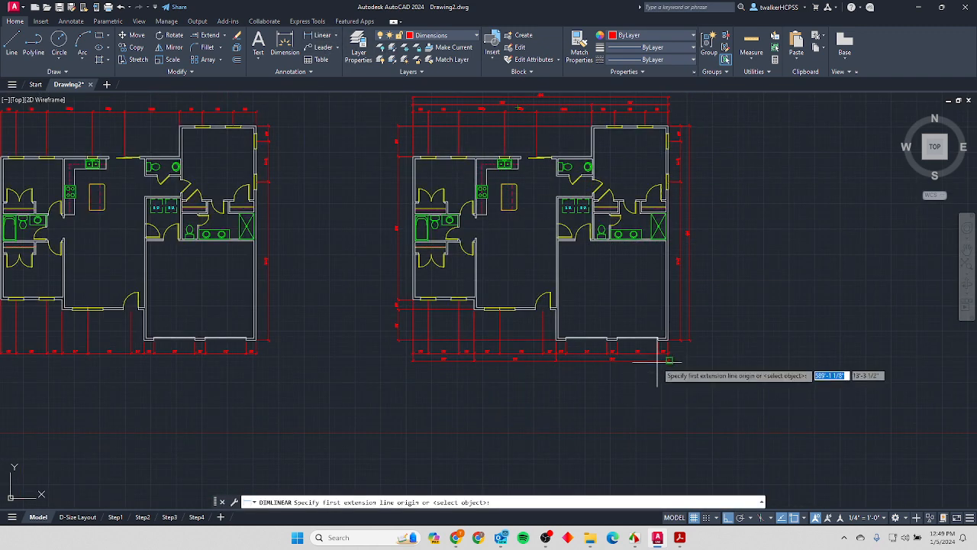
scroll(665, 343, "up", 5)
left_click(710, 257)
scroll(687, 258, "down", 5)
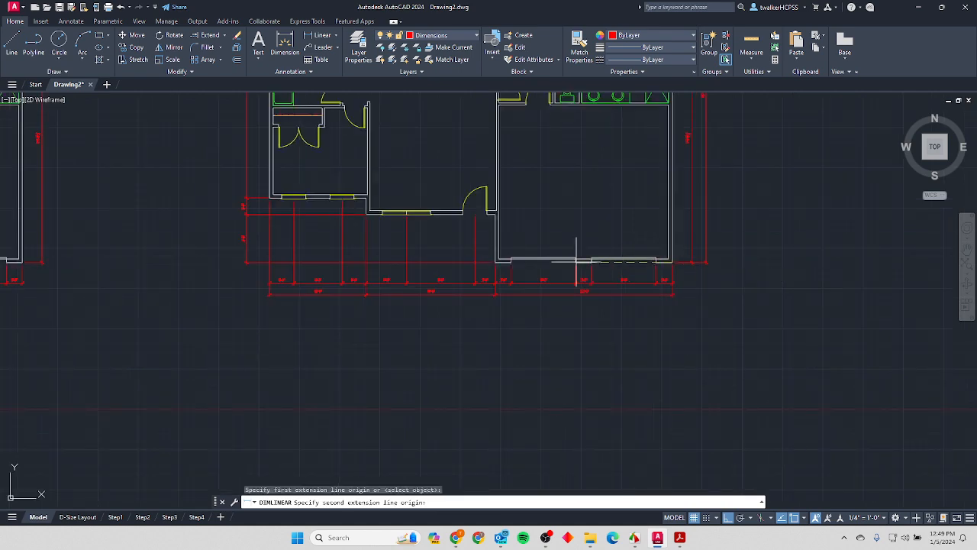
scroll(263, 204, "up", 6)
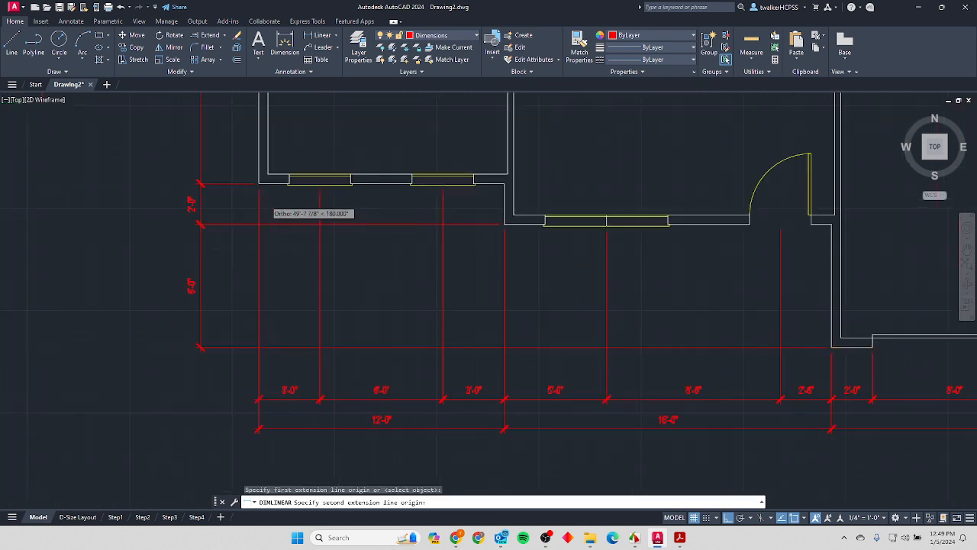
left_click(242, 163)
scroll(305, 202, "down", 5)
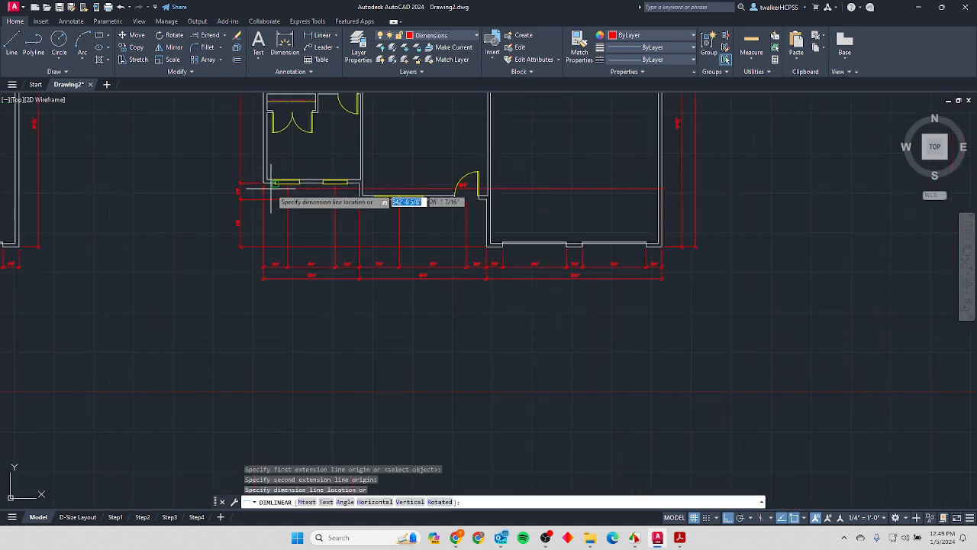
scroll(365, 257, "up", 4)
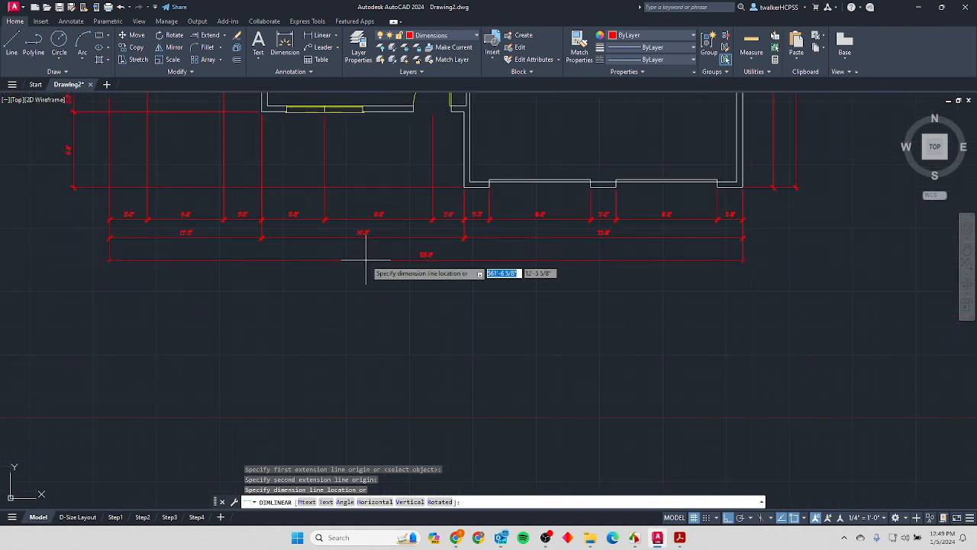
left_click(367, 257)
Add an overall vertical dimension from the garage's front-left corner to the upper-right bedroom's top-left corner, outside the existing left-side dimensions.
scroll(348, 258, "down", 4)
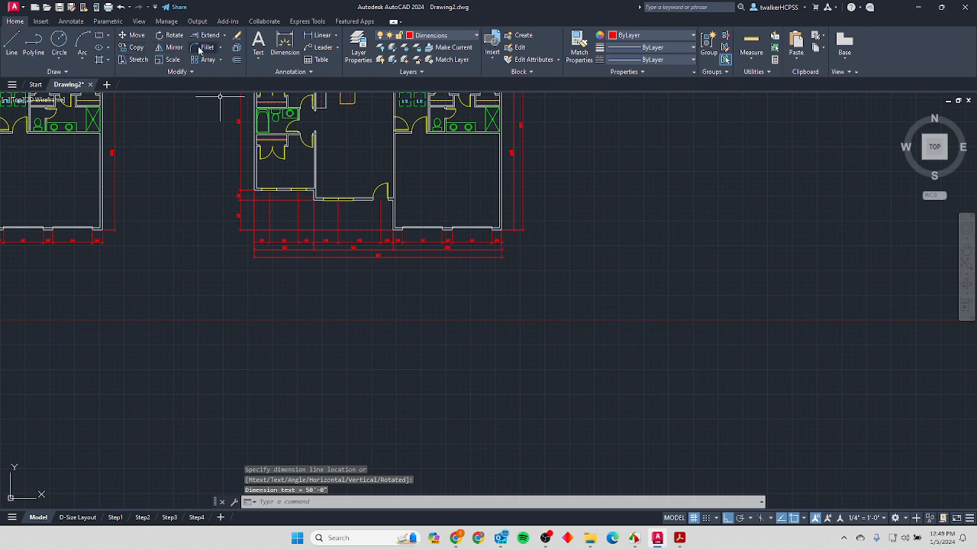
left_click(308, 36)
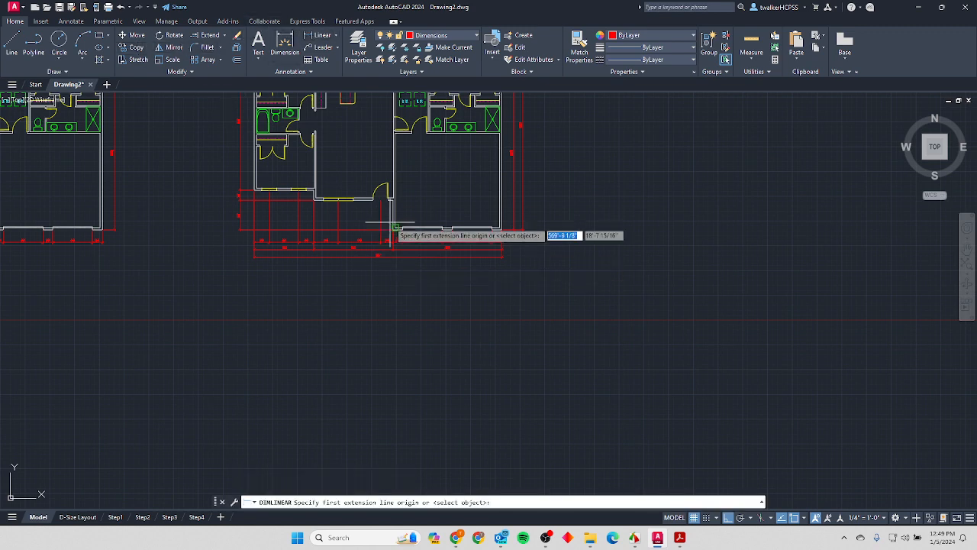
scroll(393, 231, "up", 3)
left_click(396, 251)
scroll(381, 237, "down", 6)
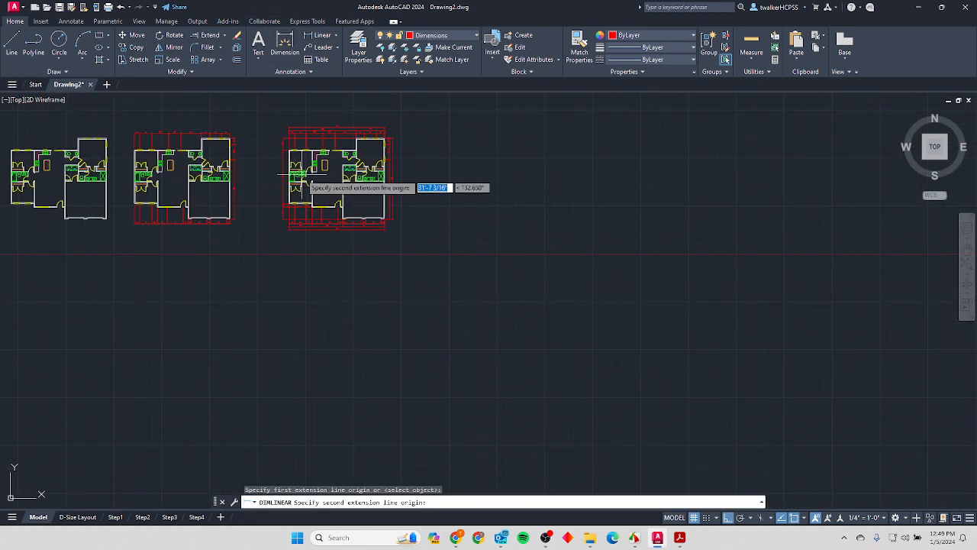
scroll(354, 144, "up", 6)
left_click(356, 119)
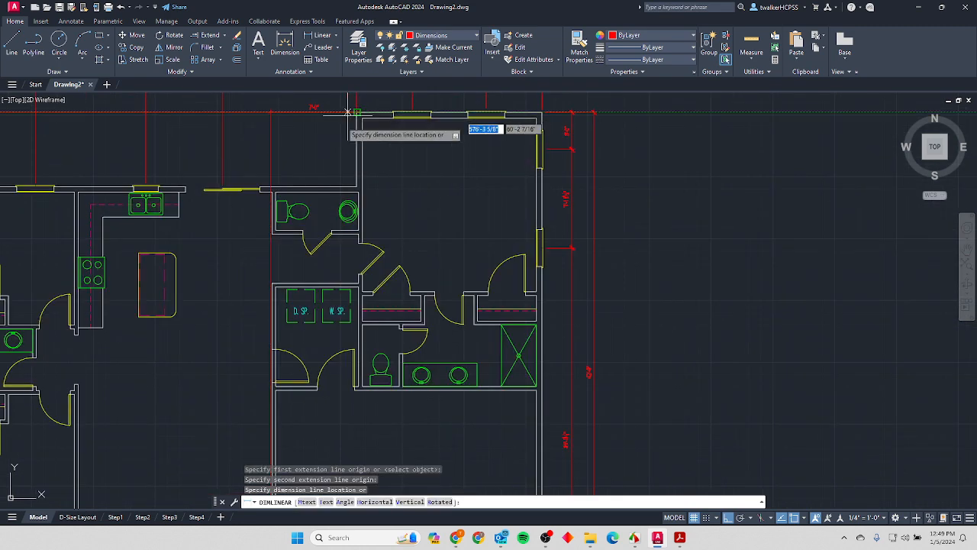
scroll(351, 130, "down", 5)
scroll(106, 213, "up", 4)
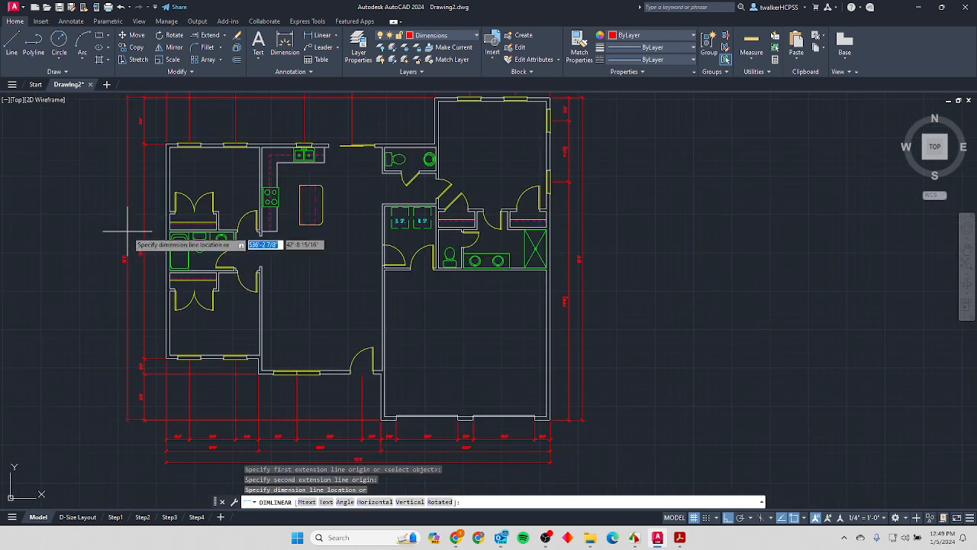
left_click(126, 244)
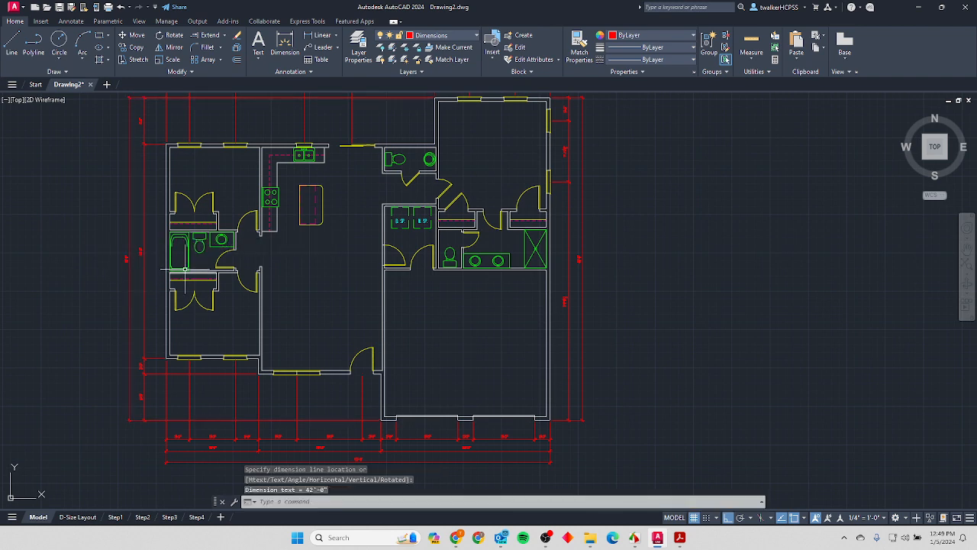
scroll(213, 283, "down", 2)
middle_click_drag(191, 260, 314, 257)
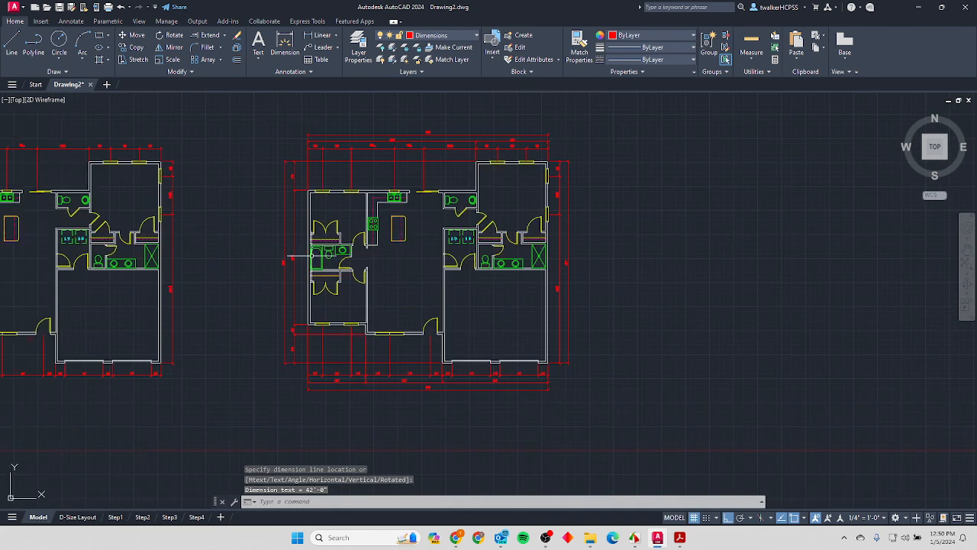
Switch to the Year1 Floor Plan PDF and compare the Step 10 overall dimensions, then return to the drawing.
key("alt+Tab")
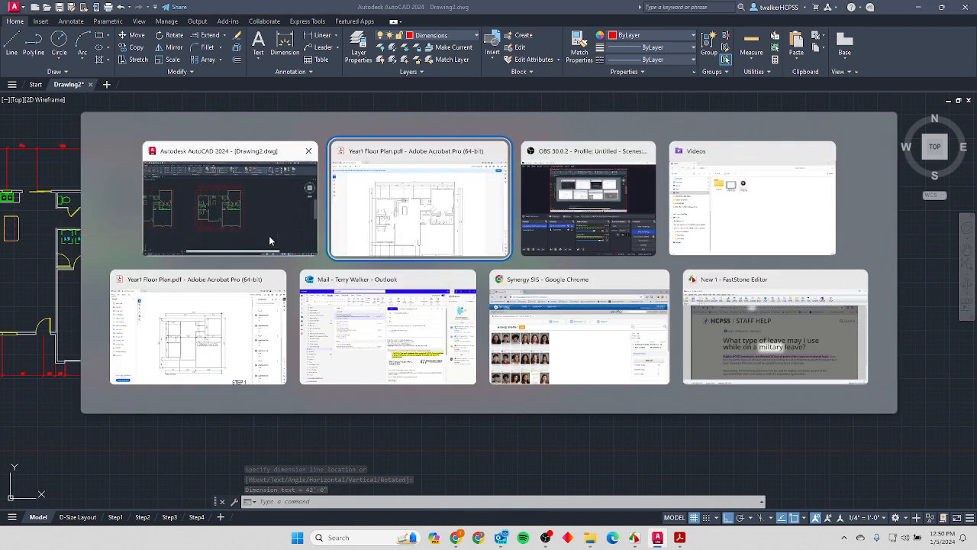
scroll(431, 273, "down", 1)
scroll(443, 279, "down", 2, "ctrl")
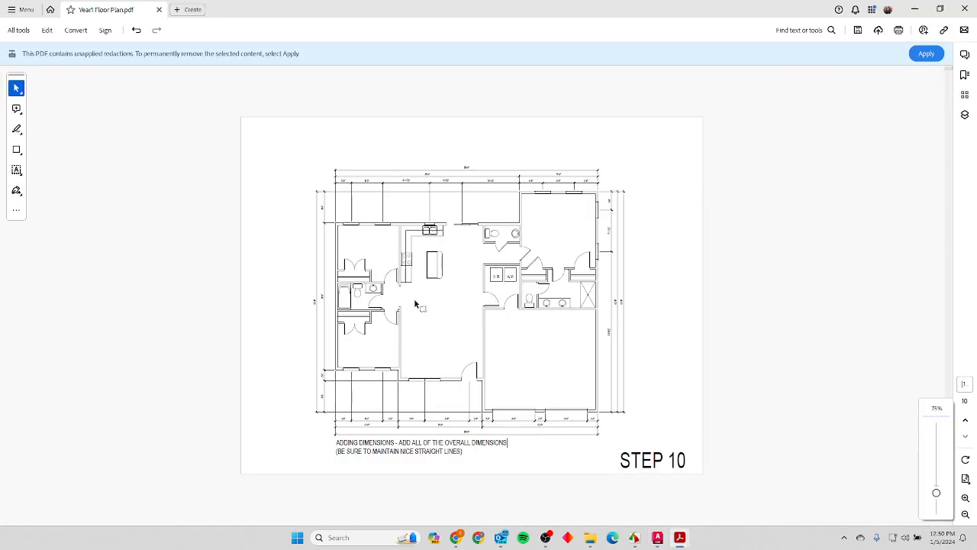
key("alt+Tab")
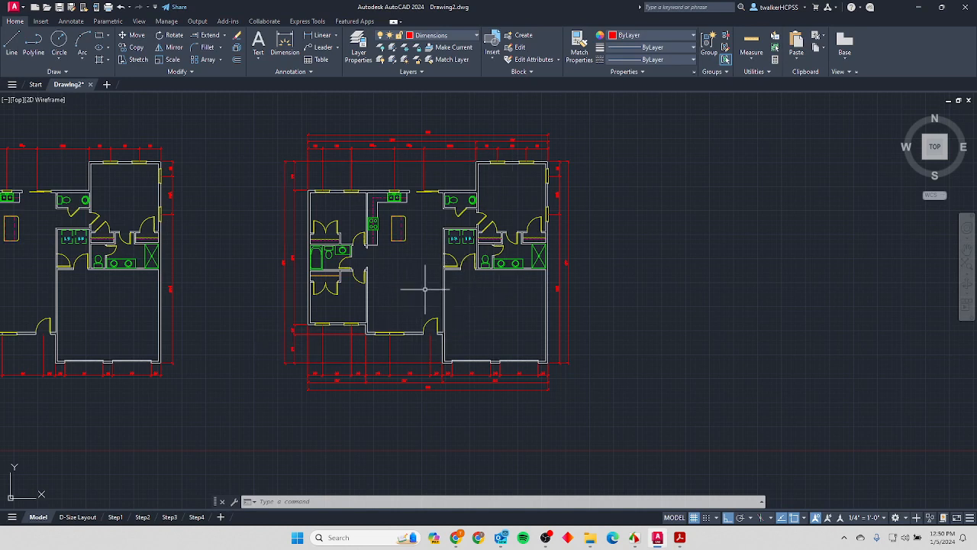
Copy the fully dimensioned floor plan to the empty area on its right.
type("CO")
key("Return")
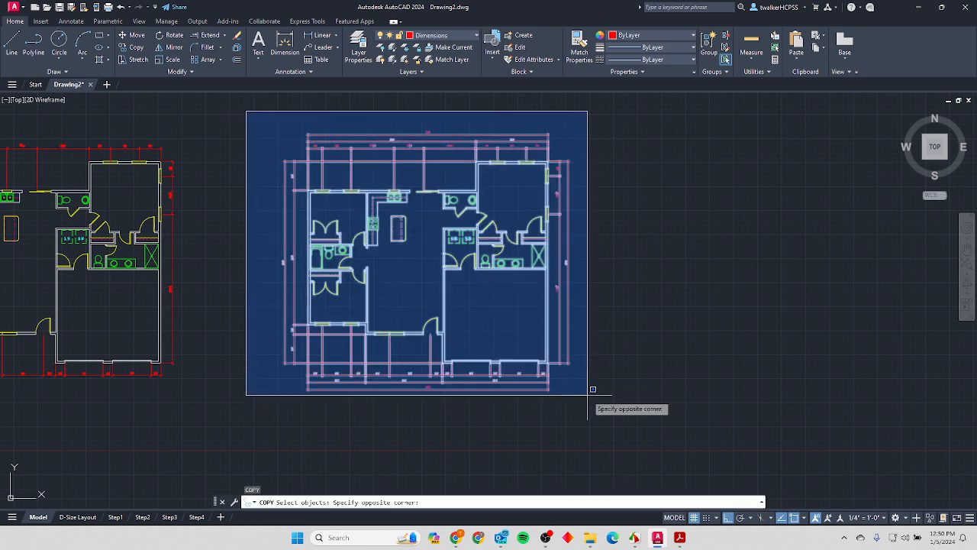
left_click(590, 437)
key("Return")
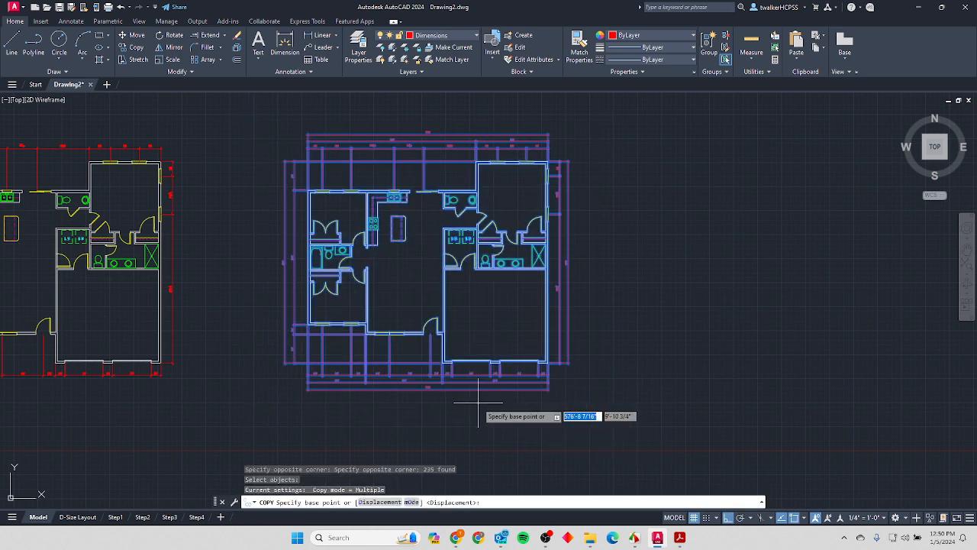
left_click(477, 402)
left_click(801, 439)
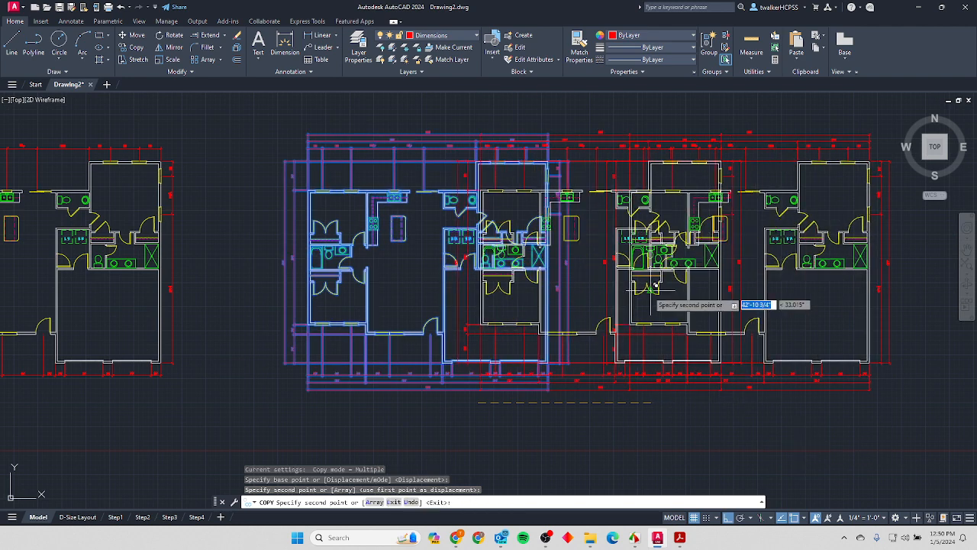
key("Escape")
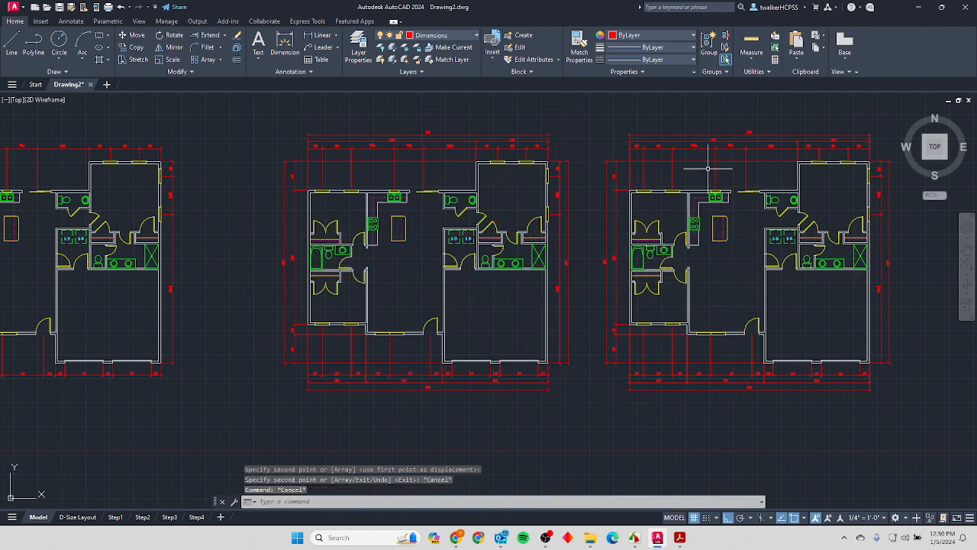
In the copied plan, add a vertical linear dimension inside the upper-left bedroom from its top inner corner to the closet's front wall.
left_click(322, 41)
scroll(637, 221, "up", 5)
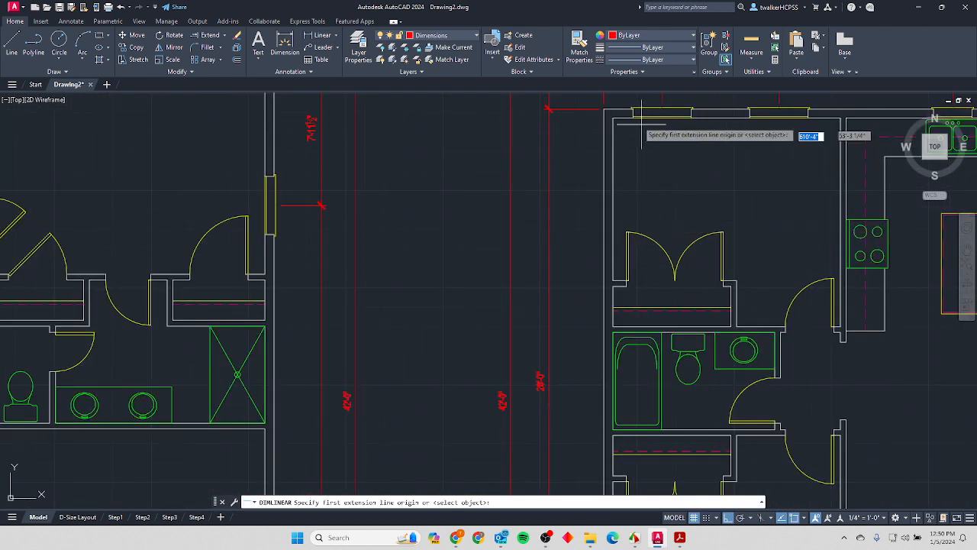
left_click(613, 120)
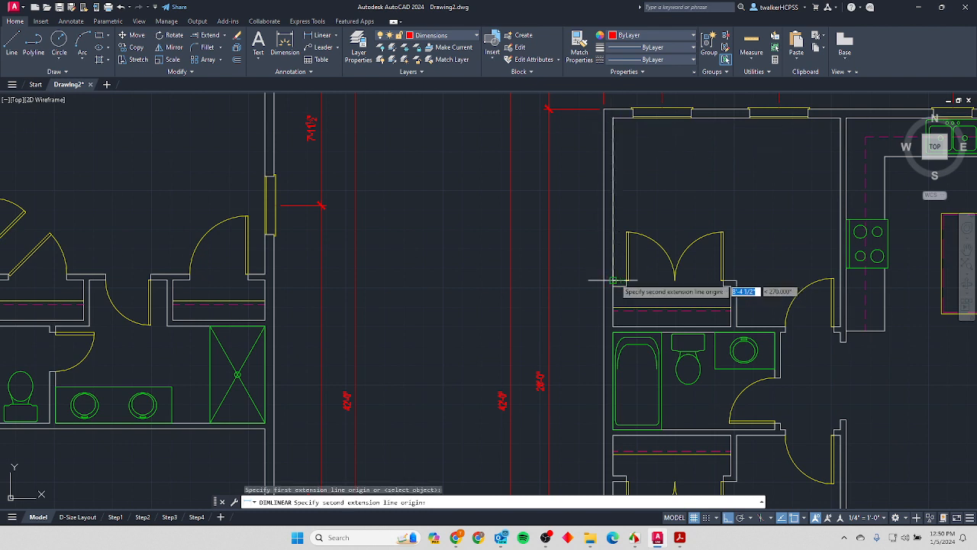
left_click(613, 280)
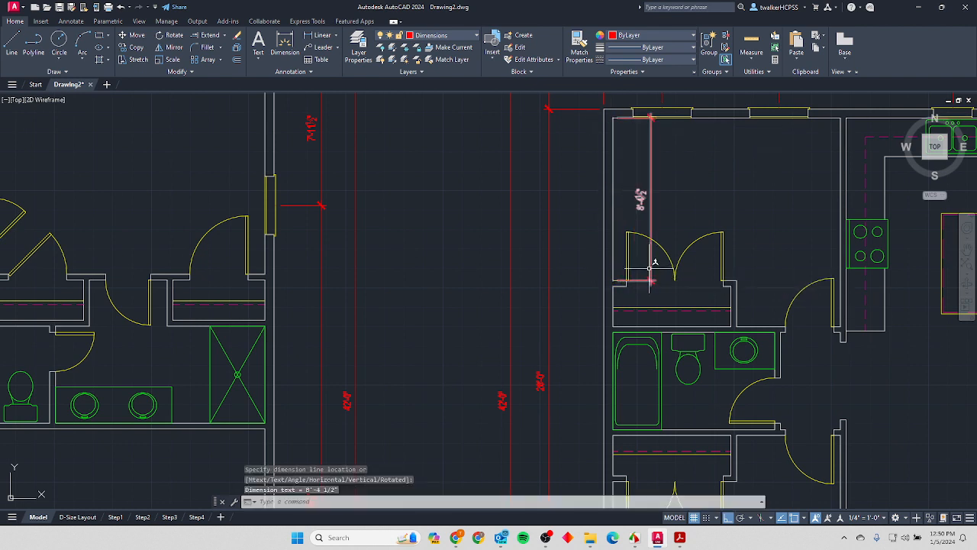
left_click(537, 106)
Add a vertical linear dimension for the upper closet's inside depth, lined up with the bedroom dimension above it.
key("Return")
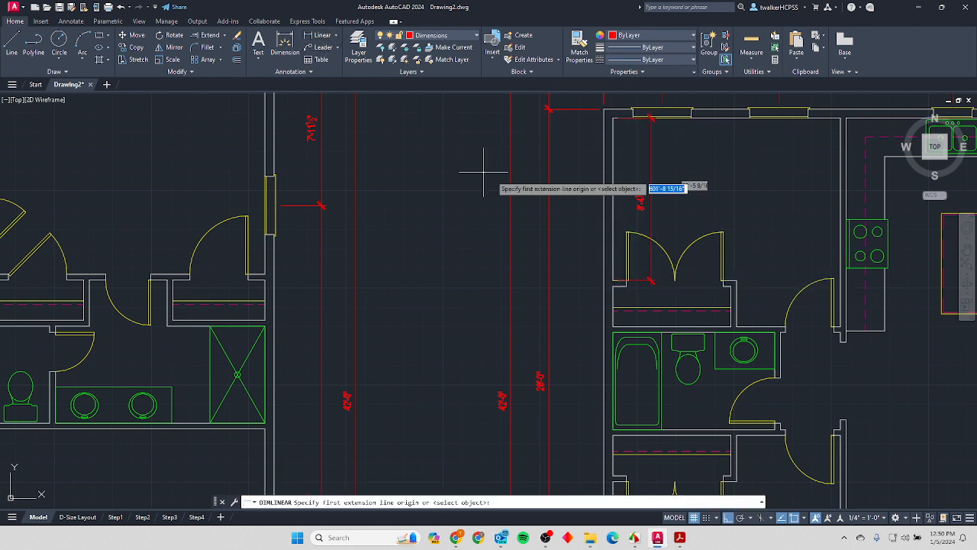
scroll(607, 298, "up", 3)
left_click(622, 268)
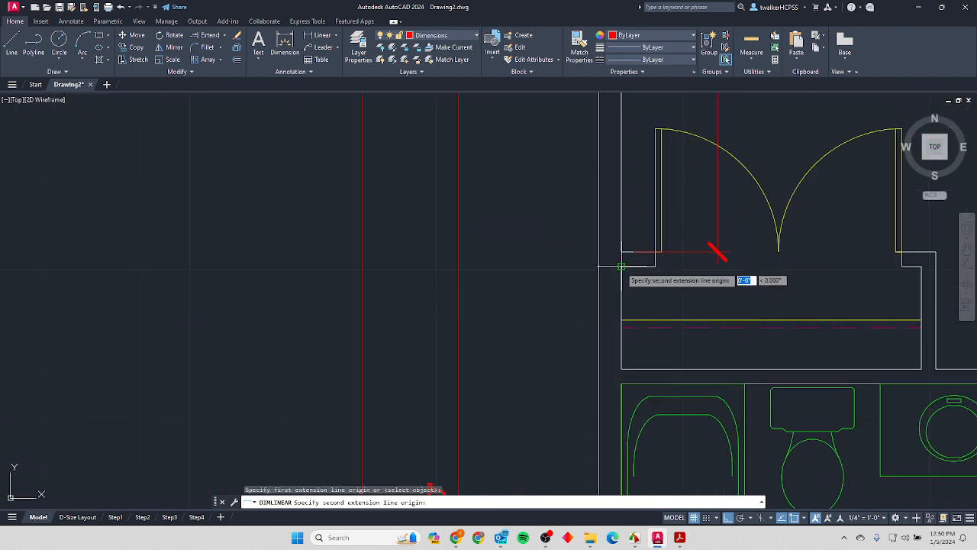
left_click(622, 369)
left_click(707, 286)
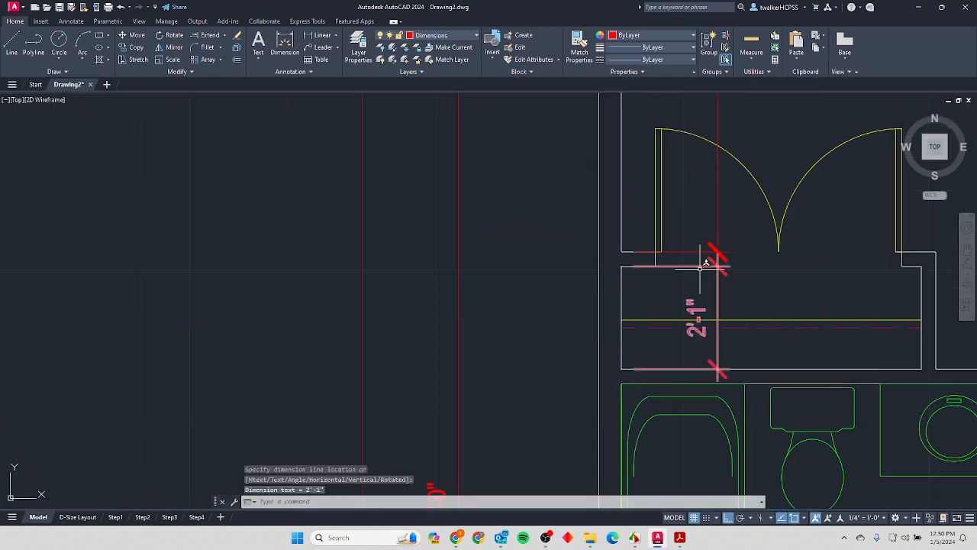
Add a vertical linear dimension between the left bathroom's inner walls at the tub, aligned with the closet dimension above.
scroll(700, 274, "down", 2)
key("Return")
left_click(650, 342)
middle_click_drag(657, 298, 636, 113)
left_click(628, 313)
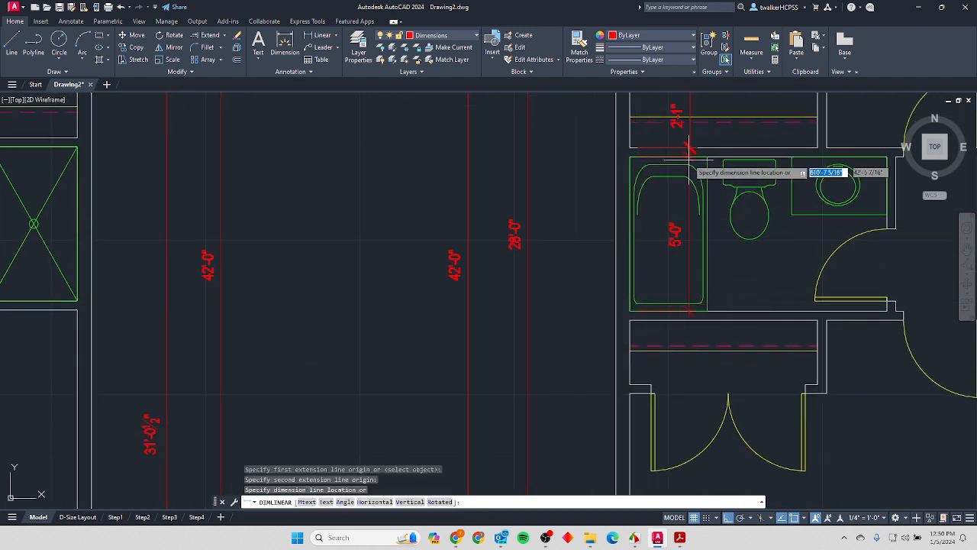
scroll(660, 248, "down", 2)
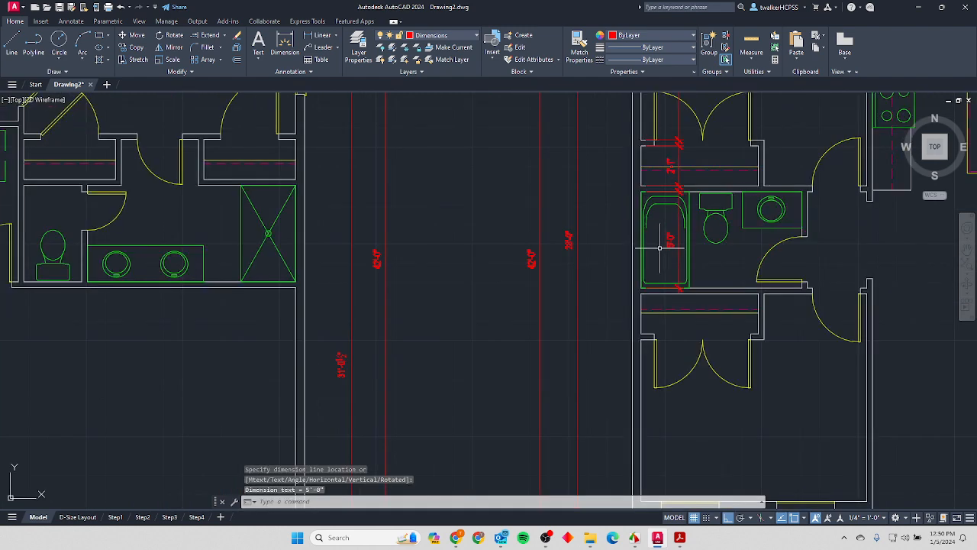
Dimension the lower closet's inside depth by selecting its side wall, aligning the dimension with the bathroom dimension above.
key("Return")
key("Return")
left_click(641, 309)
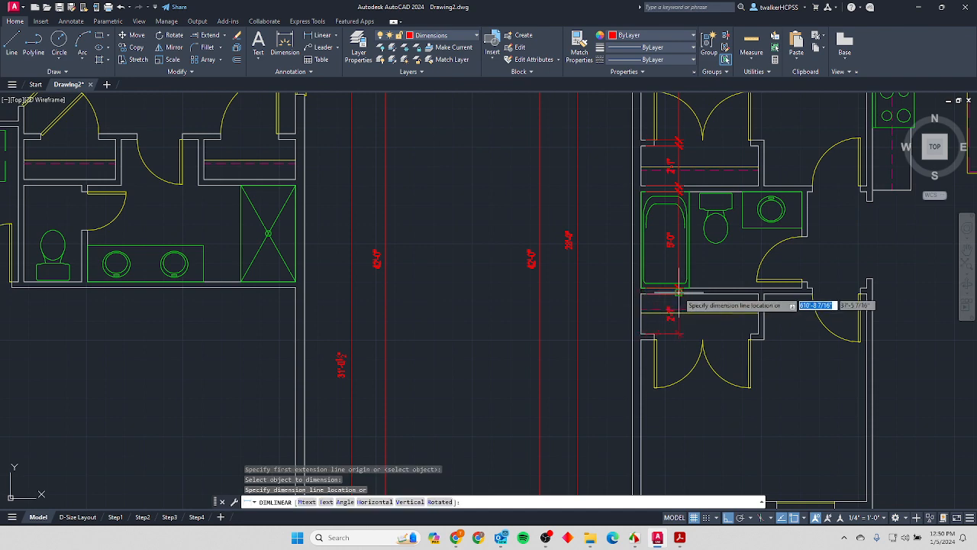
left_click(679, 292)
Add a vertical linear dimension in the lower-left bedroom from the closet's front wall to the bottom inner wall, aligned with the chain above.
key("Return")
left_click(642, 339)
mouse_move(636, 314)
middle_mouse_down()
mouse_move(632, 274)
mouse_move(586, 142)
mouse_move(606, 213)
middle_mouse_up()
scroll(586, 143, "down", 2)
left_click(599, 198)
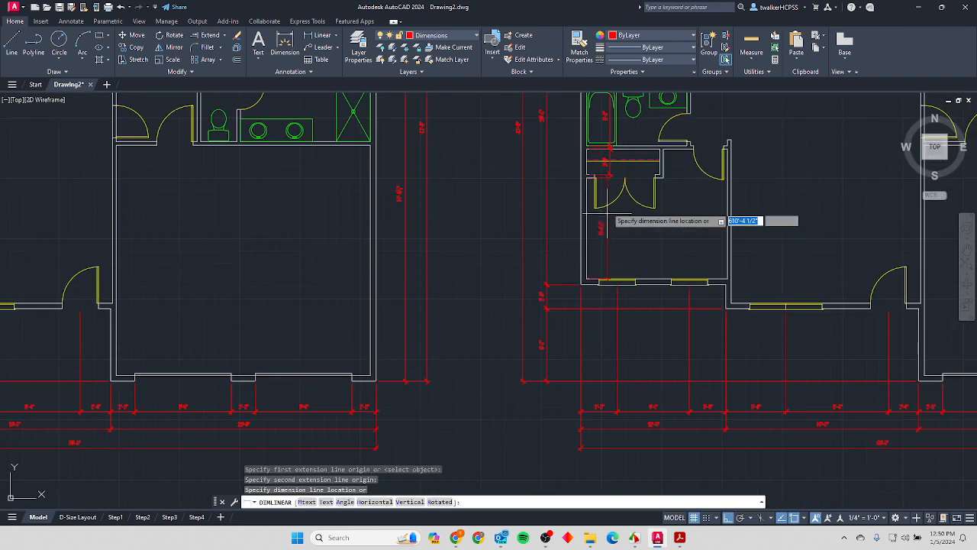
scroll(607, 216, "up", 5)
left_click(611, 182)
scroll(639, 202, "down", 4)
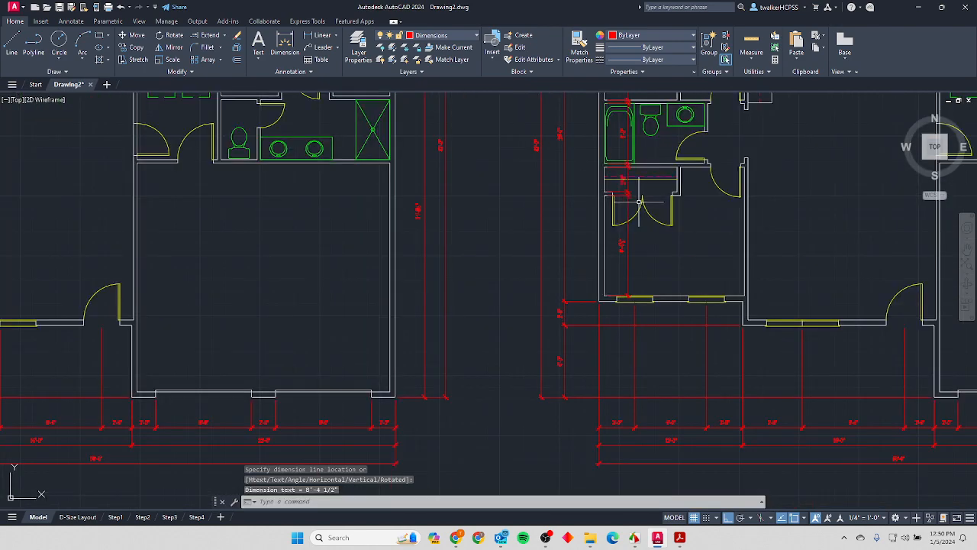
Examine the chain of vertical interior dimensions through the left bedrooms, closets and bathroom for alignment.
middle_click_drag(710, 262, 646, 324)
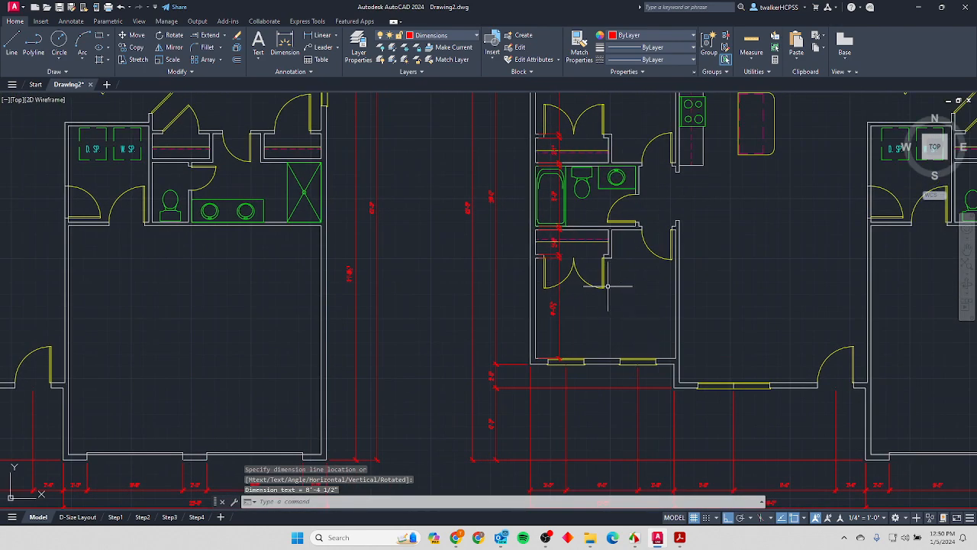
middle_click_drag(607, 286, 516, 397)
scroll(463, 311, "up", 2)
scroll(472, 292, "down", 2)
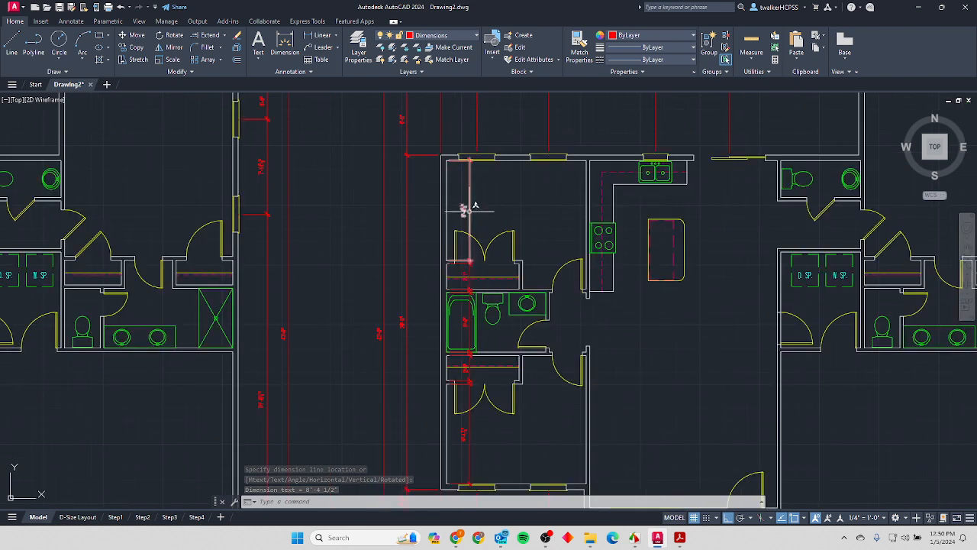
middle_click_drag(462, 338, 472, 273)
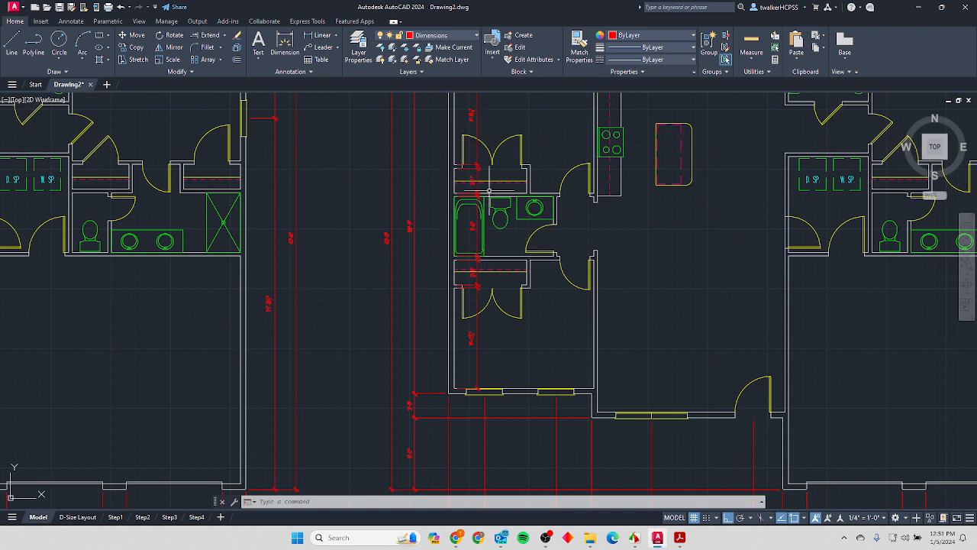
scroll(489, 191, "up", 6)
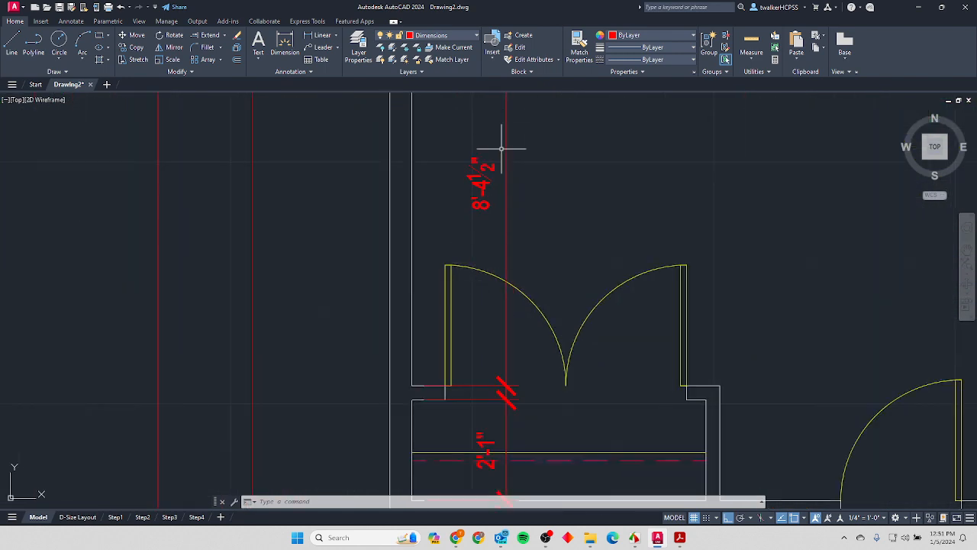
scroll(502, 227, "down", 4)
scroll(503, 255, "down", 3)
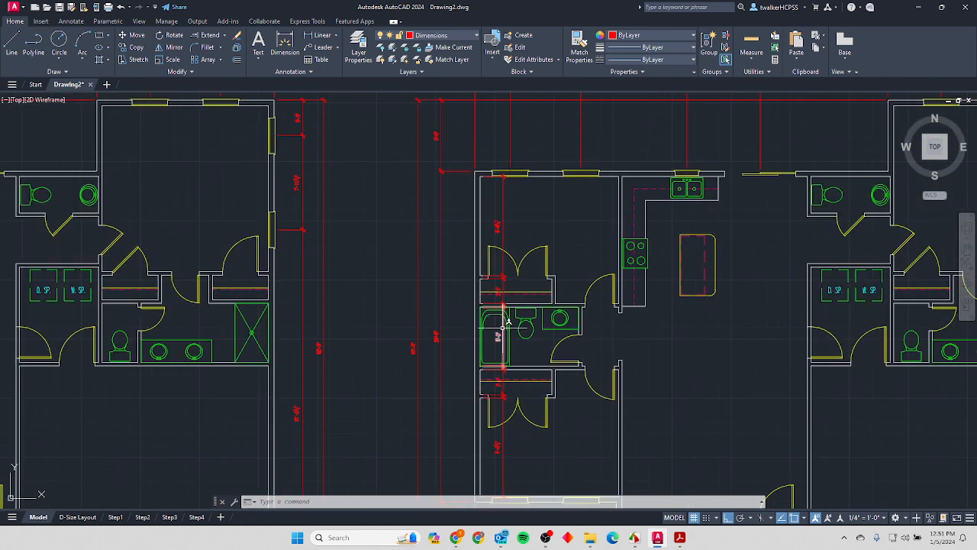
Move the bathroom's vertical dimension line toward the bathroom door and the upper closet's dimension line closer to the left wall.
left_click(502, 305)
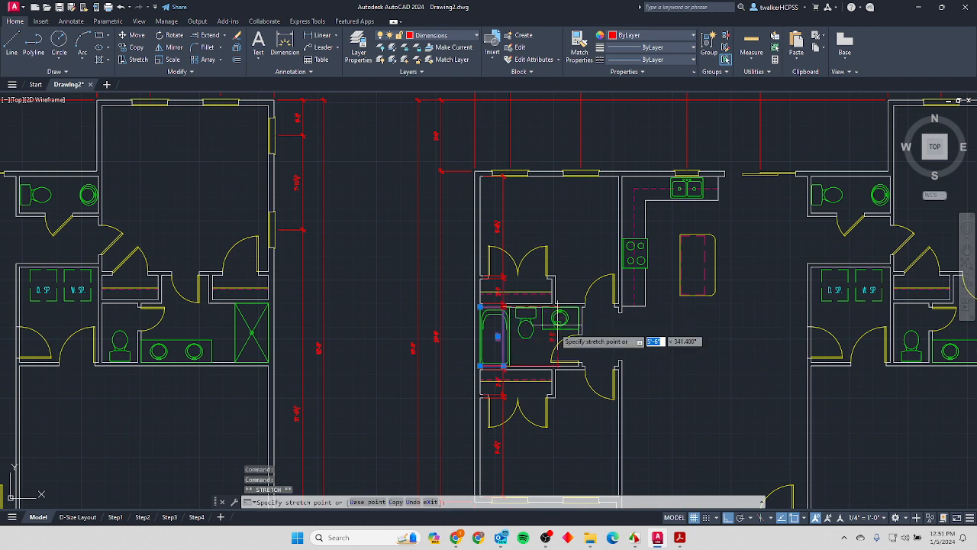
scroll(572, 327, "up", 3)
left_click(587, 317)
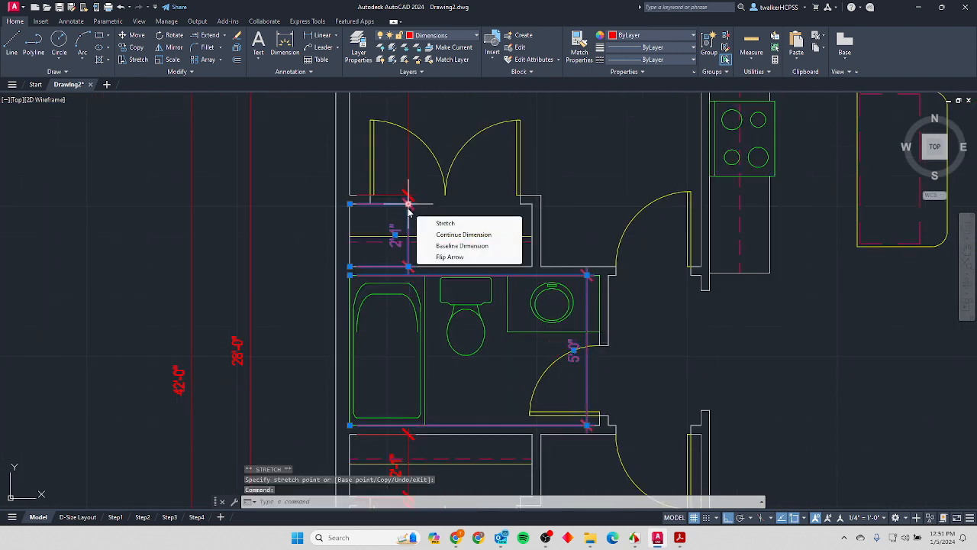
left_click(409, 201)
left_click(375, 213)
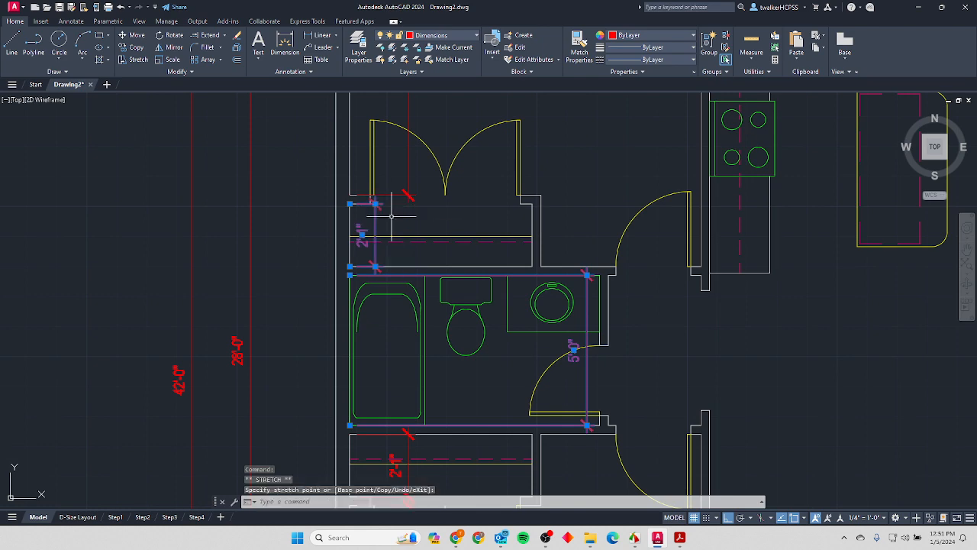
Move the upper-left bedroom's vertical dimension line over to the room's right wall.
left_click(409, 193)
left_click(409, 195)
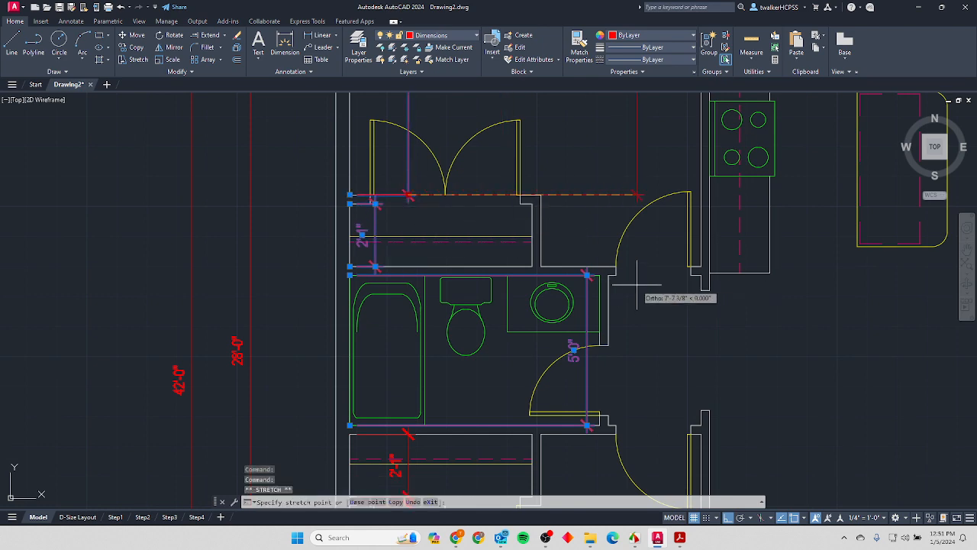
key("Escape")
key("Escape")
scroll(552, 284, "down", 6)
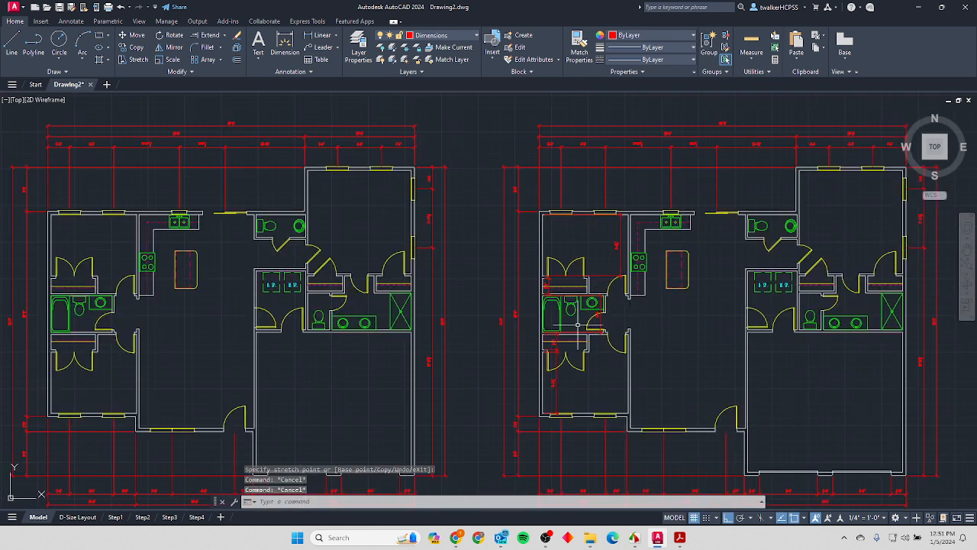
Move the lower closet's depth dimension line to the right, outside the closet and under the bathroom dimension.
scroll(561, 233, "up", 2)
mouse_move(549, 301)
middle_mouse_down()
mouse_move(547, 292)
mouse_move(495, 305)
middle_mouse_up()
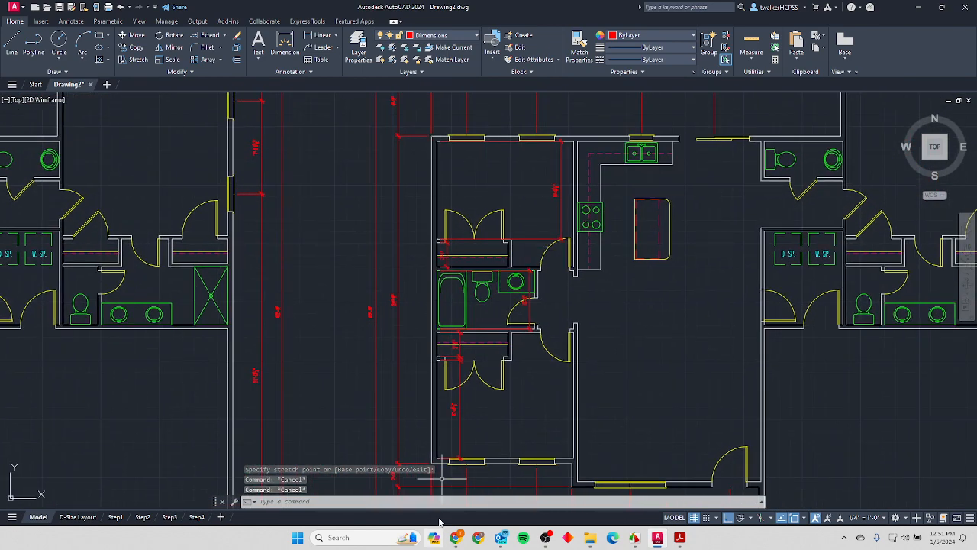
left_click(455, 348)
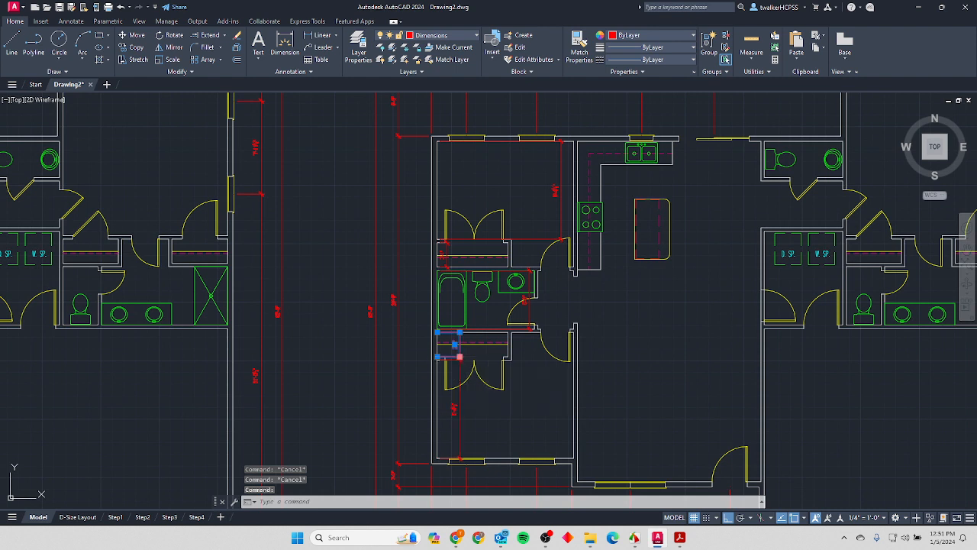
left_click(459, 357)
key("Escape")
key("Escape")
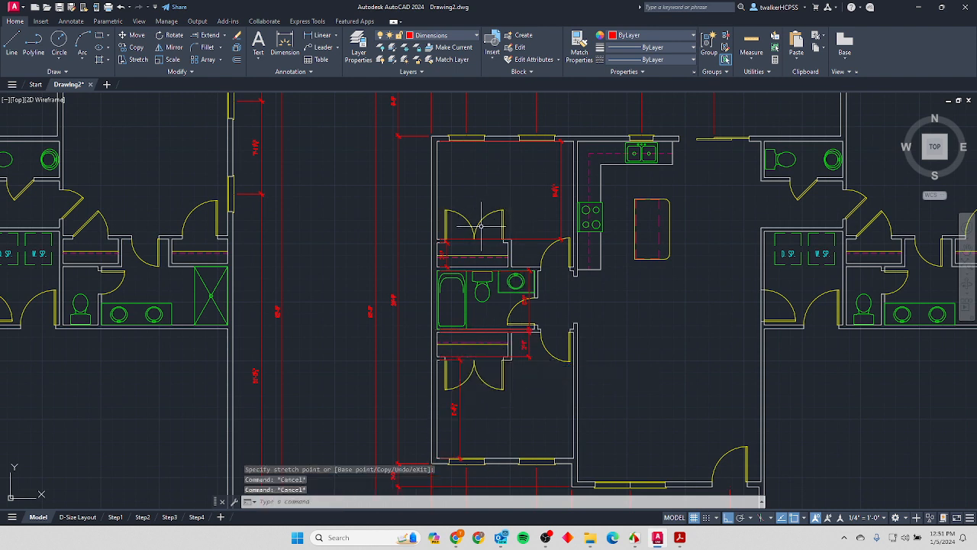
Undo the grip edits that moved the four interior dimension lines out of alignment.
key("ctrl+z")
key("ctrl+z")
key("ctrl+z")
key("ctrl+z")
key("ctrl+z")
key("ctrl+z")
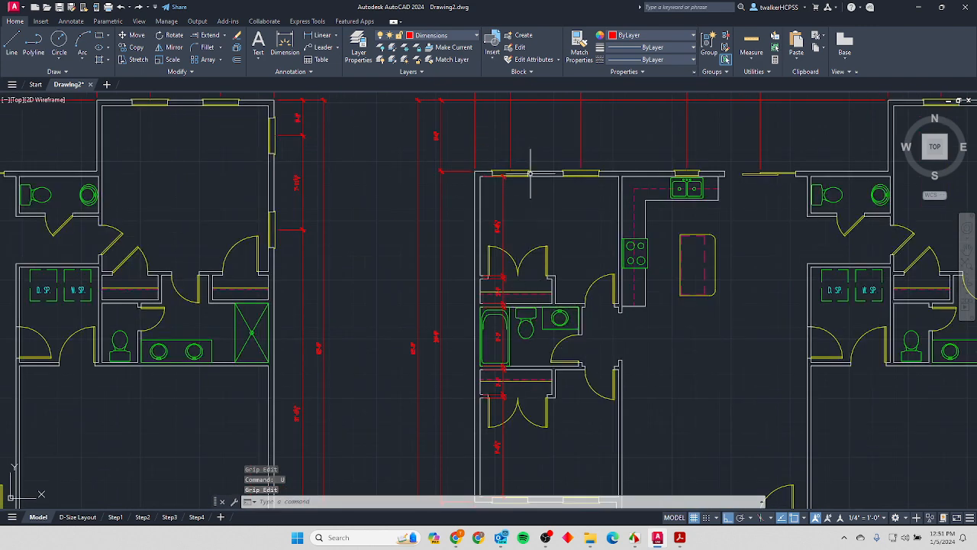
Add a linear dimension for the interior width of the upper-left bedroom's closet, placing its line inside the closet above the shelf.
scroll(603, 272, "down", 2)
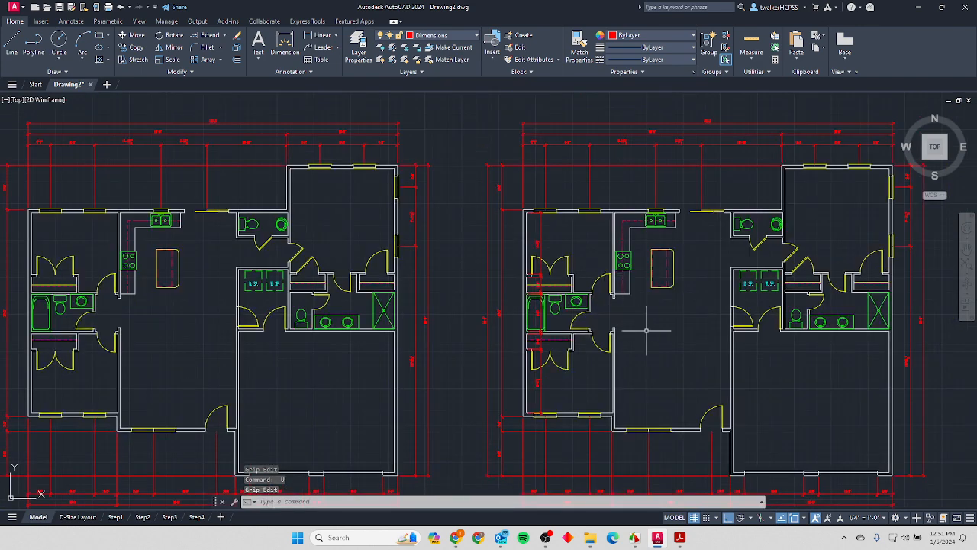
scroll(589, 272, "up", 2)
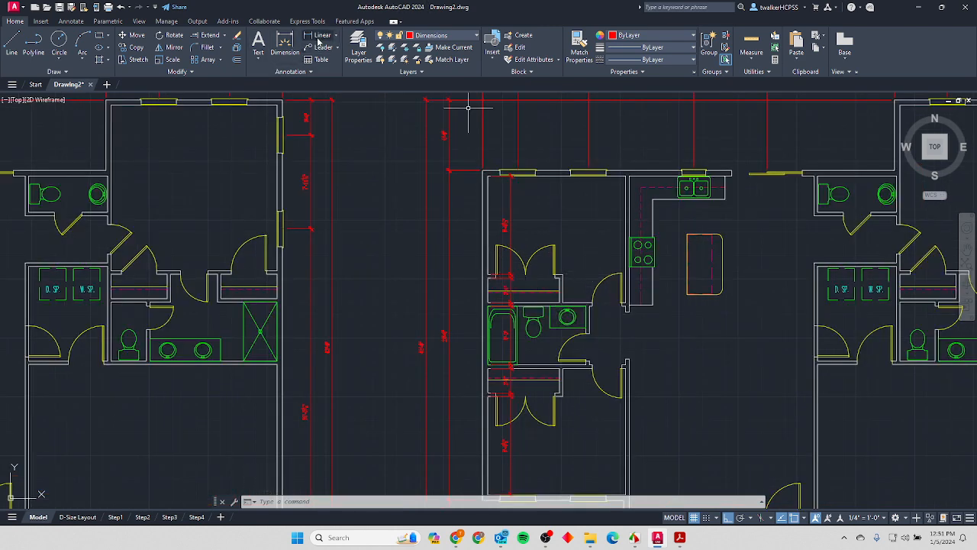
left_click(320, 36)
scroll(496, 290, "up", 4)
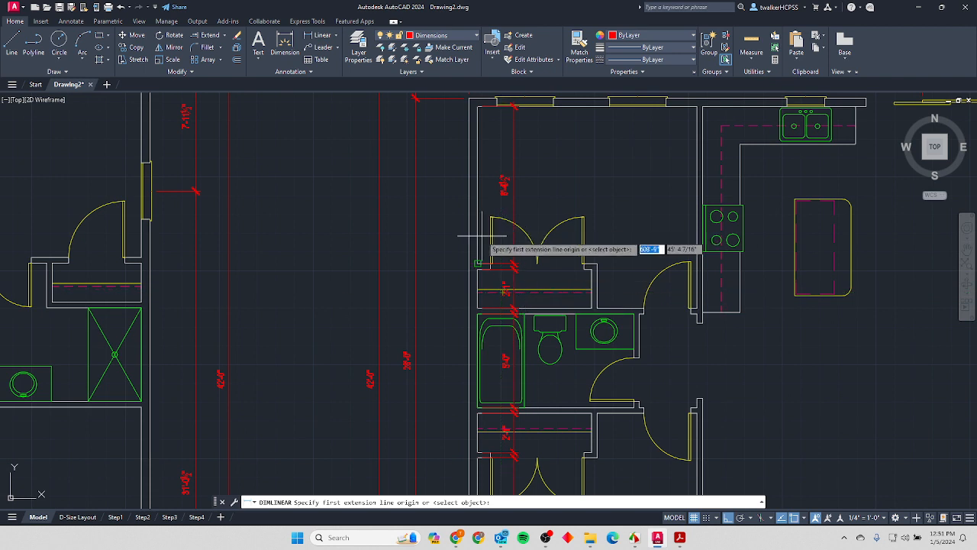
scroll(504, 260, "up", 2)
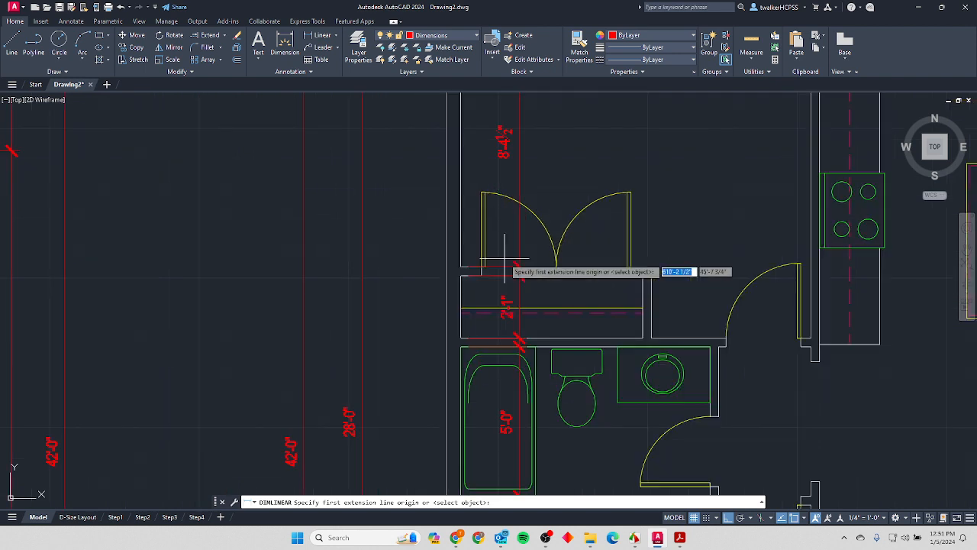
left_click(461, 266)
left_click(642, 273)
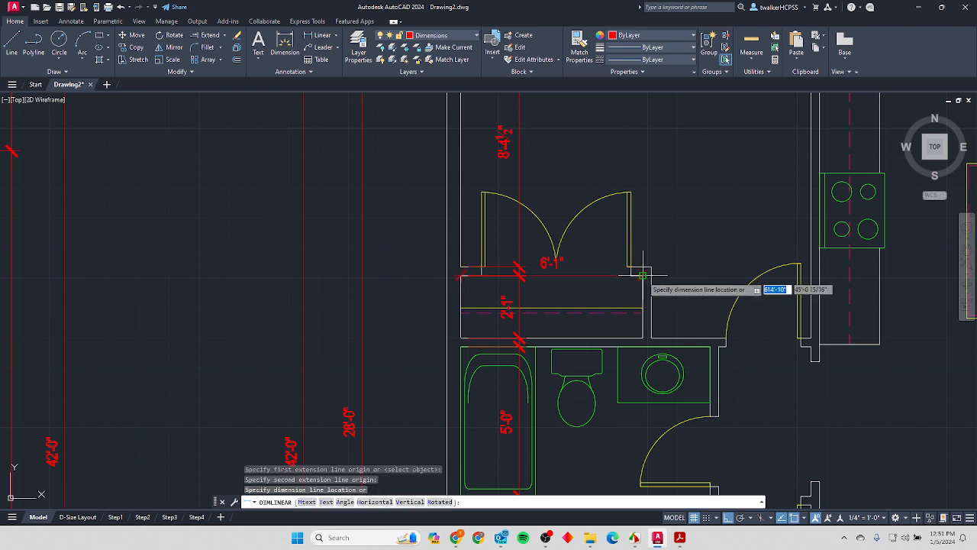
left_click(606, 291)
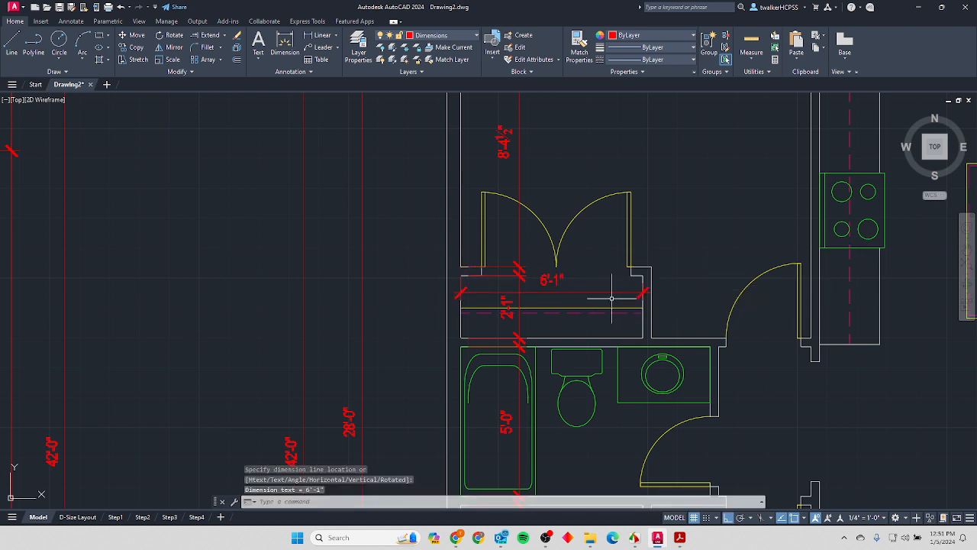
Dimension the width from the upper closet's outer corner to the bedroom's right wall, in line with the closet width dimension.
left_click(328, 36)
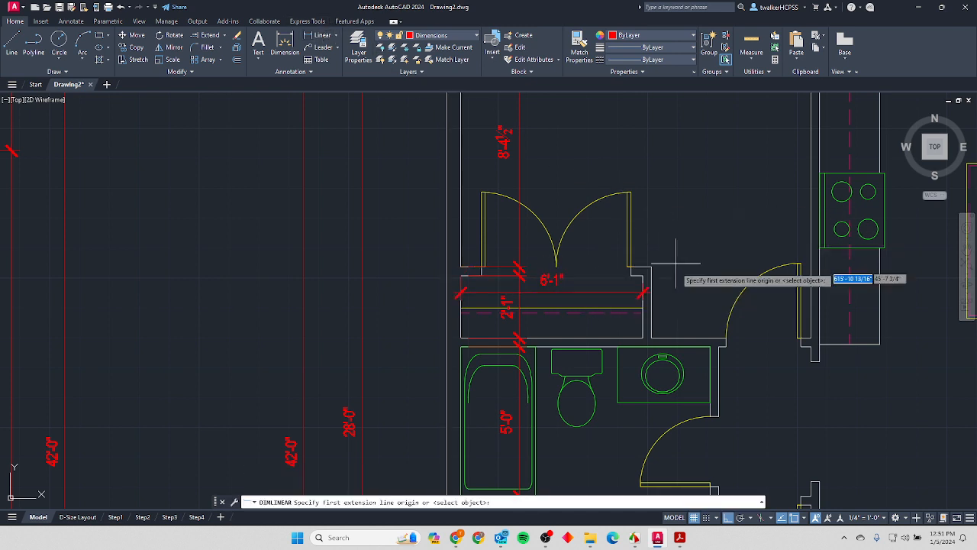
left_click(652, 267)
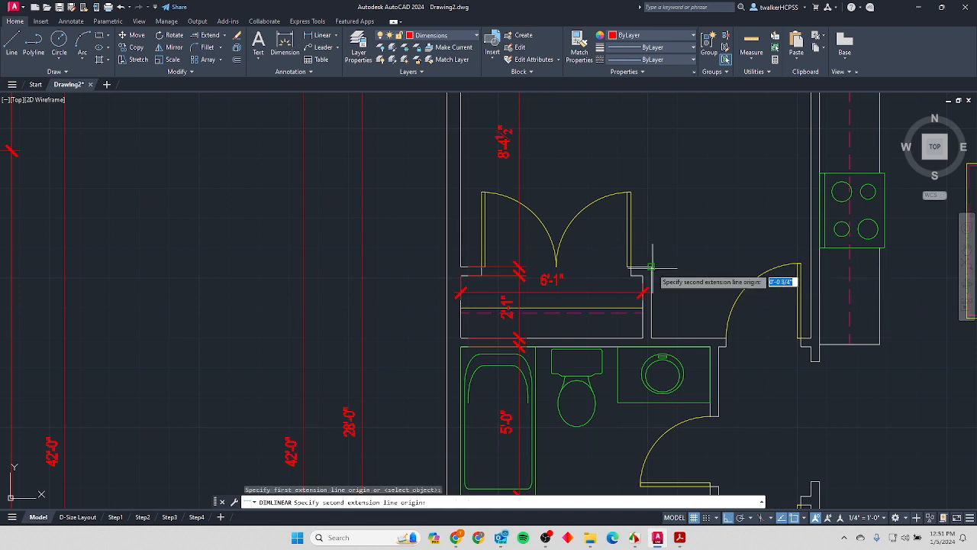
left_click(810, 267)
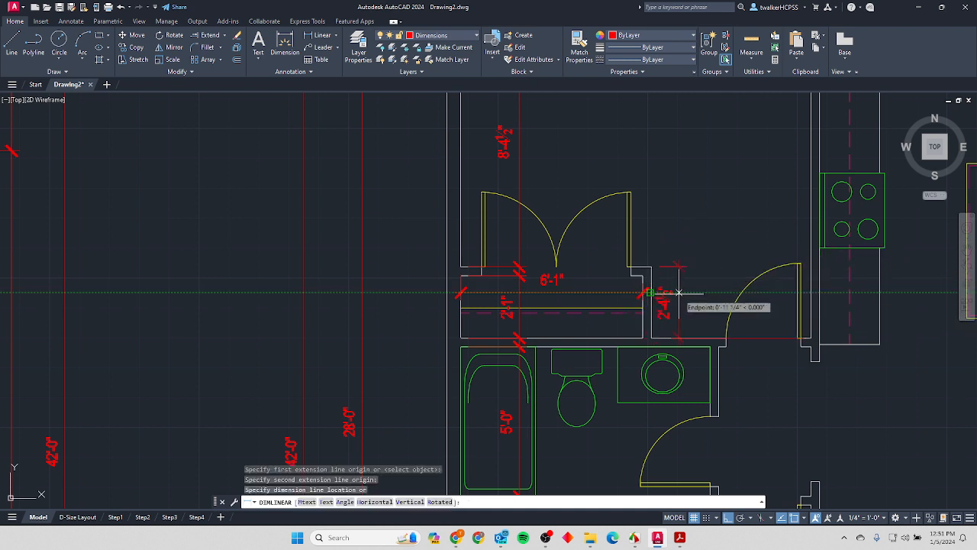
scroll(644, 278, "up", 5)
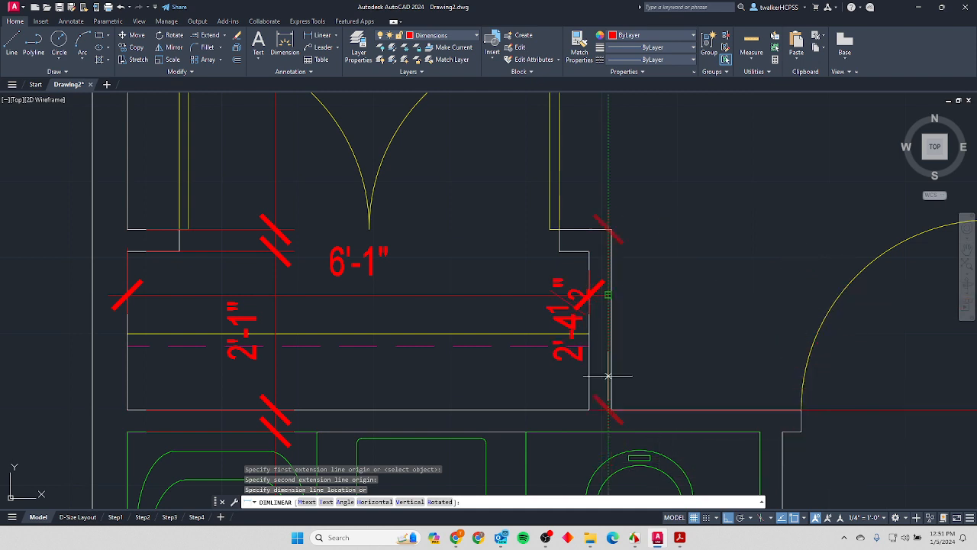
left_click(687, 283)
scroll(722, 305, "down", 4)
key("Escape")
key("Escape")
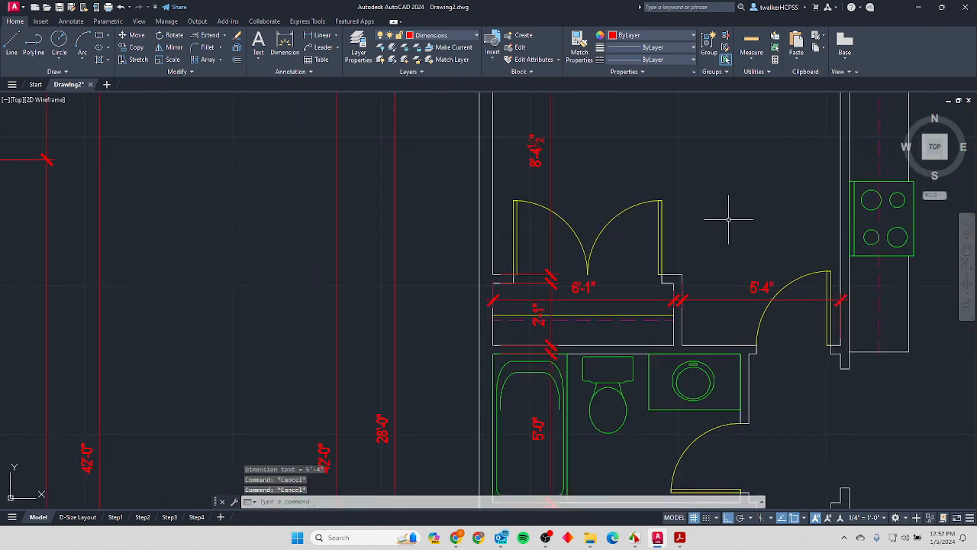
Dimension the upper-left bedroom's full interior width, placing the line between the windows and the closet doors.
middle_click_drag(713, 177, 688, 297)
left_click(320, 35)
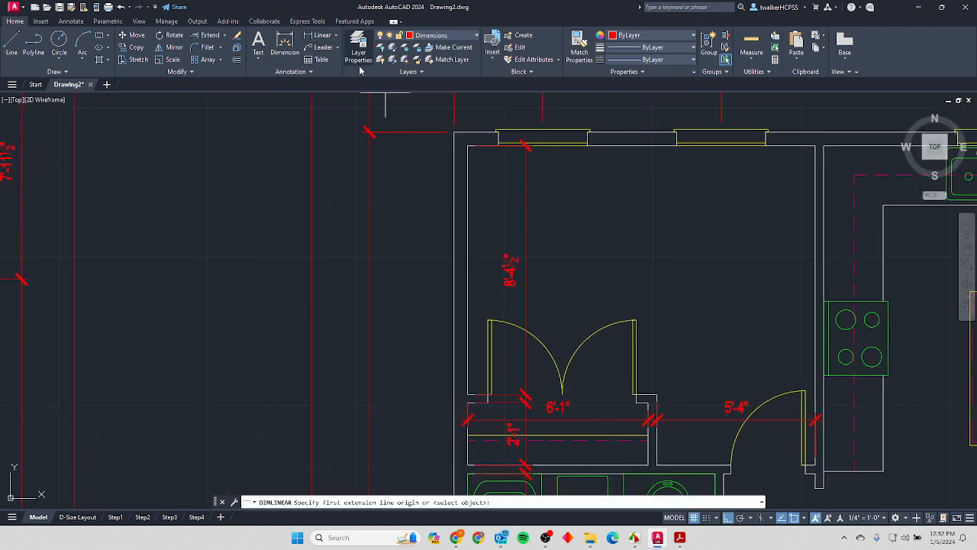
left_click(467, 144)
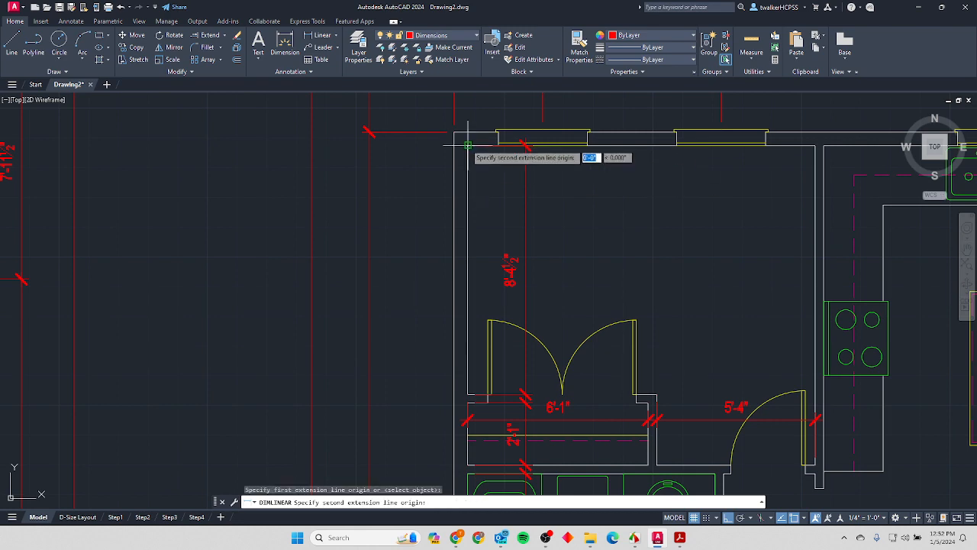
left_click(816, 144)
left_click(735, 231)
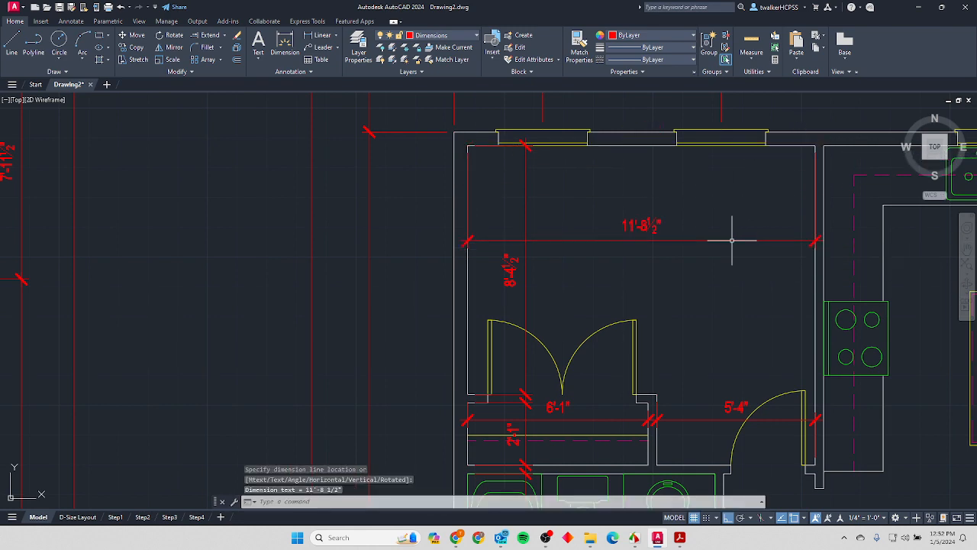
Dimension the kitchen area's interior width from the bedroom wall to the powder room wall, in line with the bedroom width dimension.
scroll(736, 231, "down", 2)
middle_click_drag(735, 232, 668, 238)
scroll(427, 130, "down", 2)
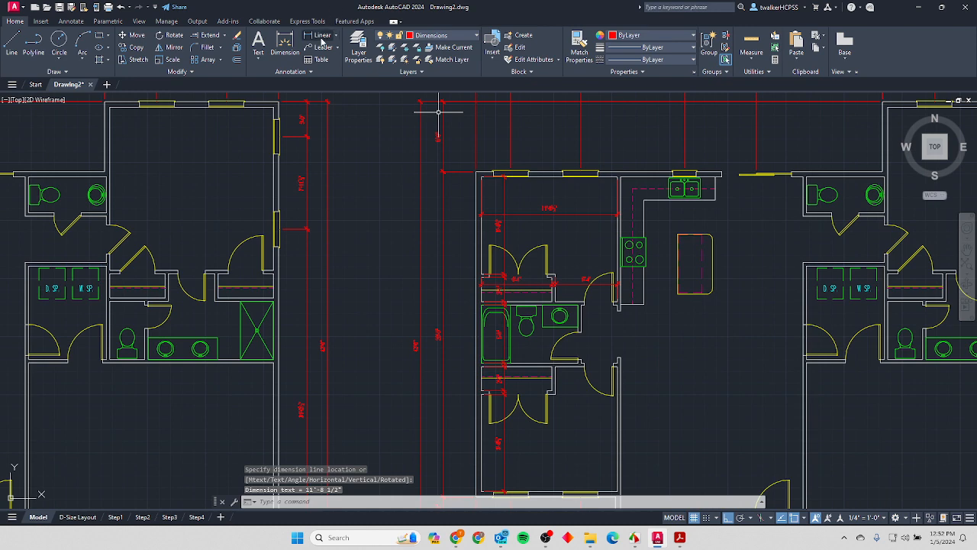
left_click(322, 38)
left_click(622, 177)
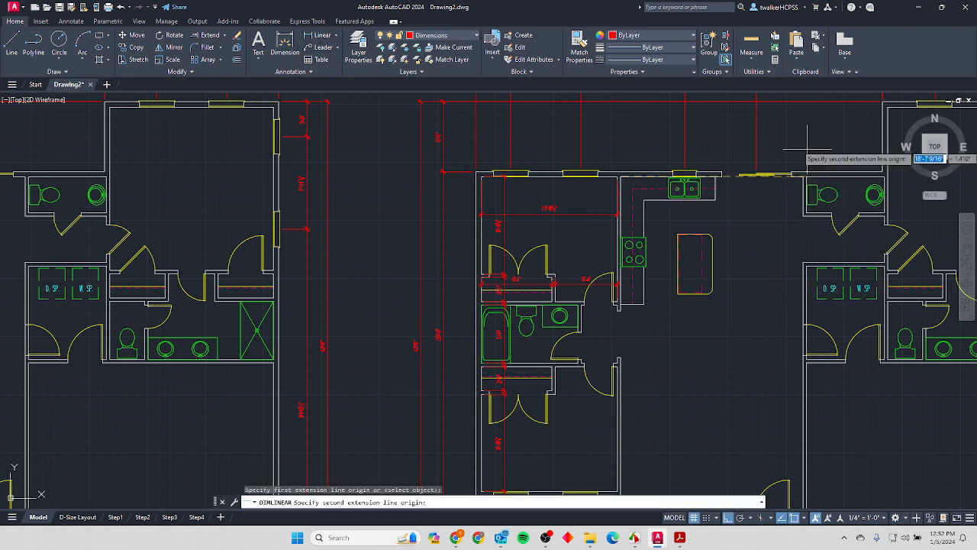
scroll(813, 164, "up", 2)
left_click(797, 180)
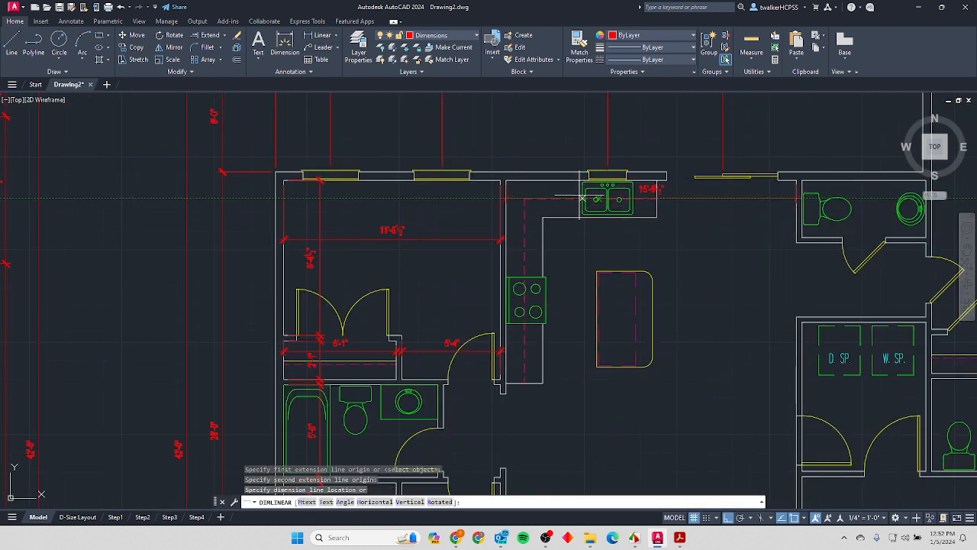
left_click(516, 238)
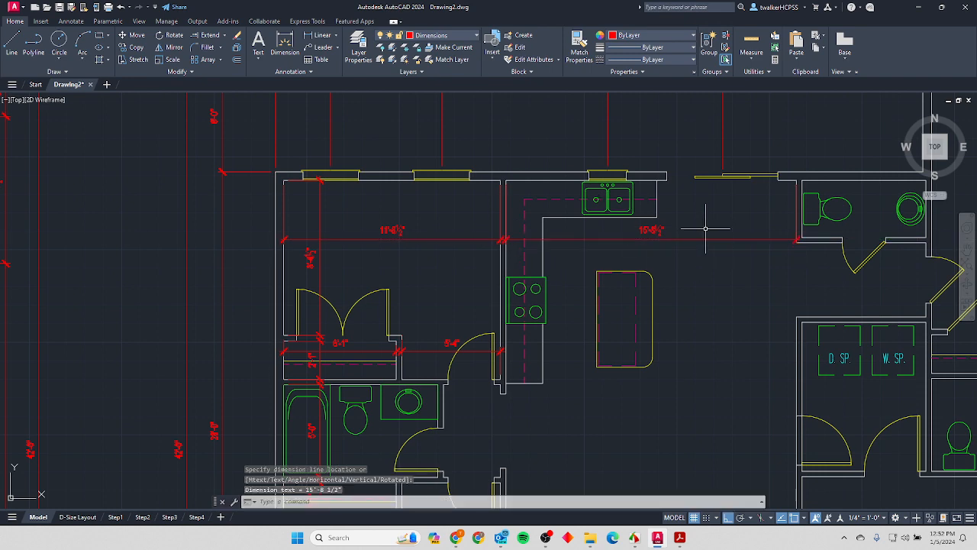
Dimension the powder room's interior width between its side walls, placing the line just above the door wall.
scroll(765, 255, "up", 2)
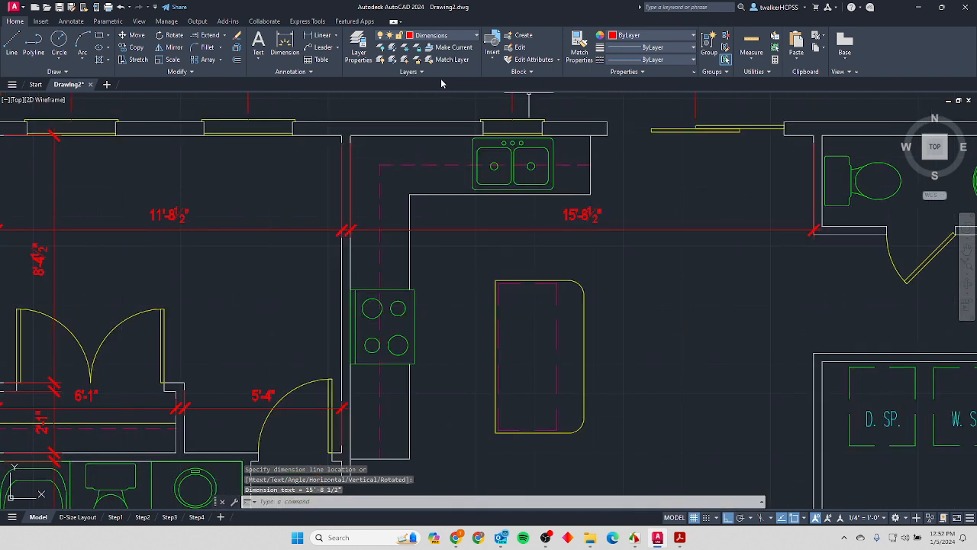
left_click(321, 36)
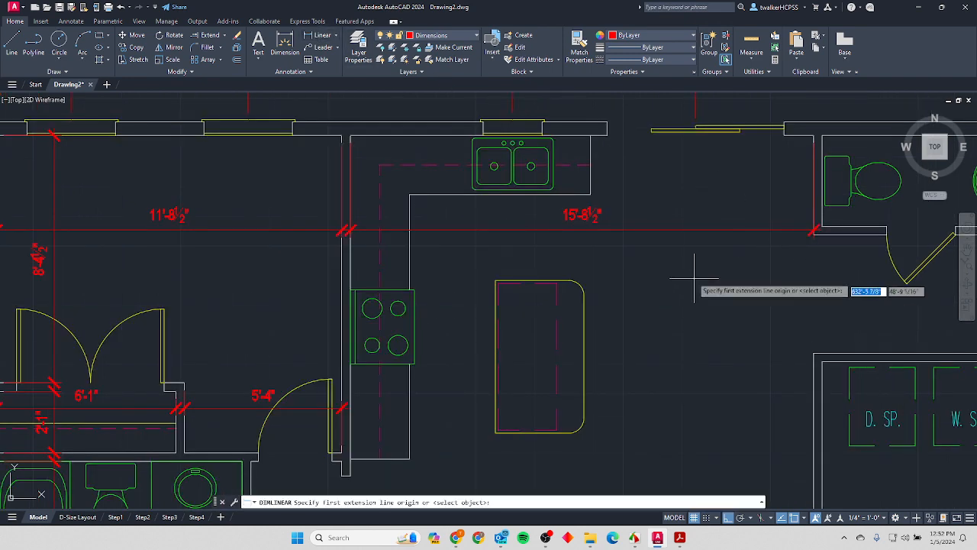
middle_click_drag(694, 277, 517, 268)
left_click(748, 127)
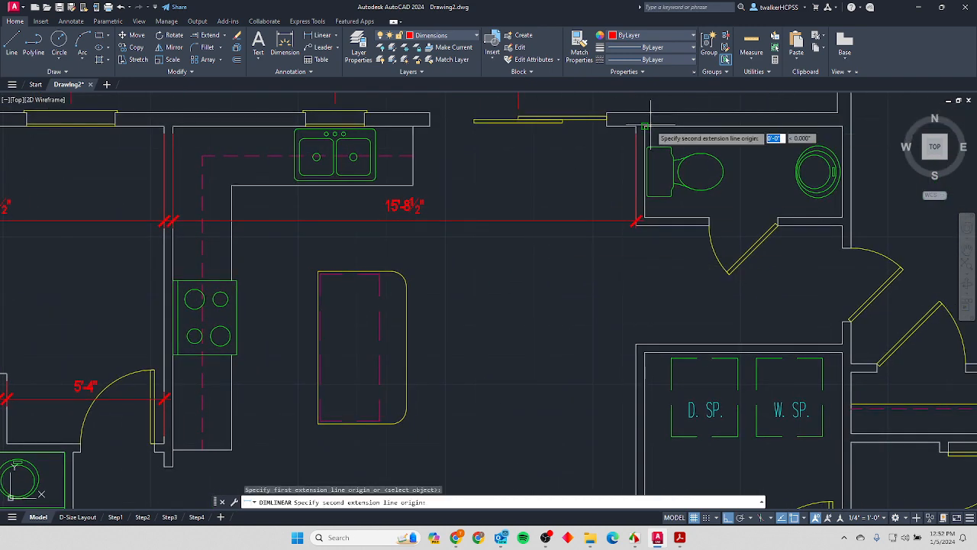
left_click(842, 127)
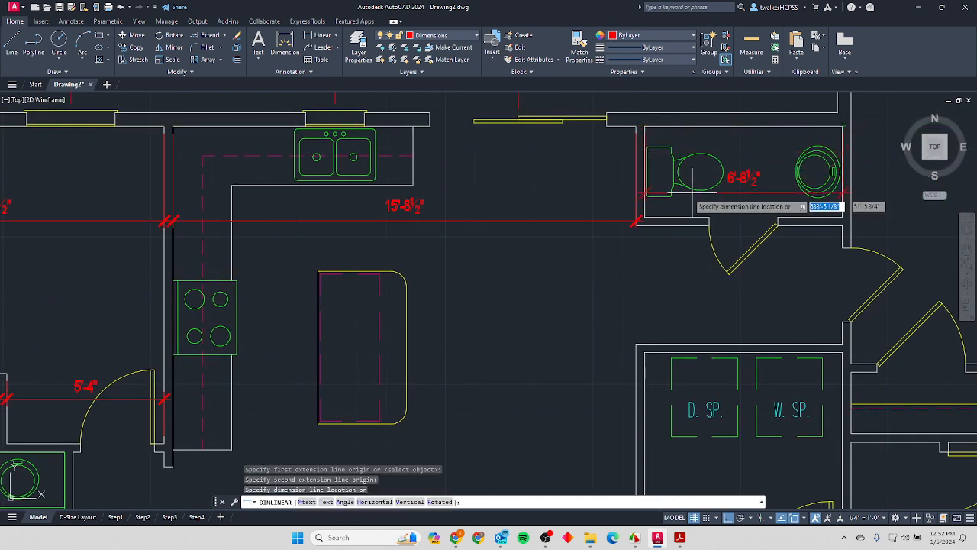
scroll(644, 219, "up", 4)
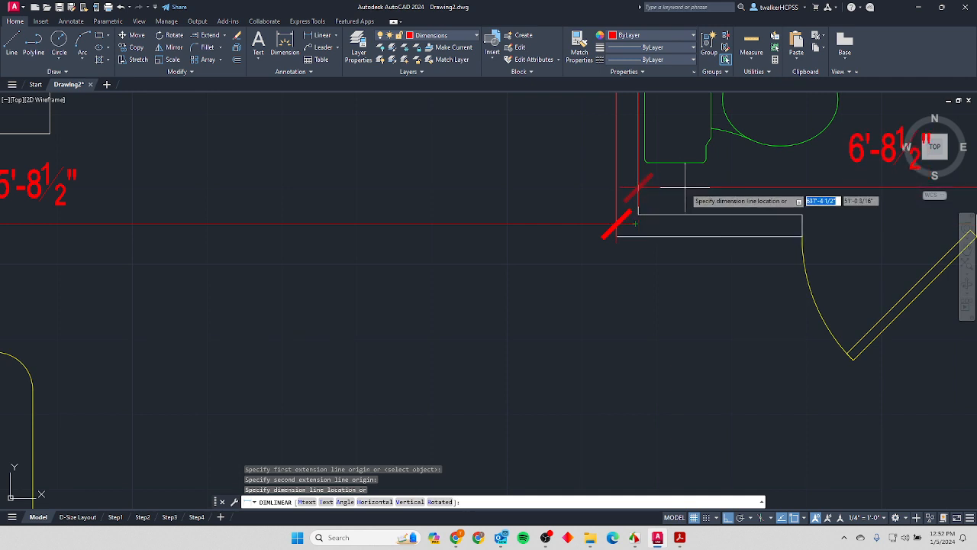
key("Escape")
scroll(634, 223, "down", 2)
key("Escape")
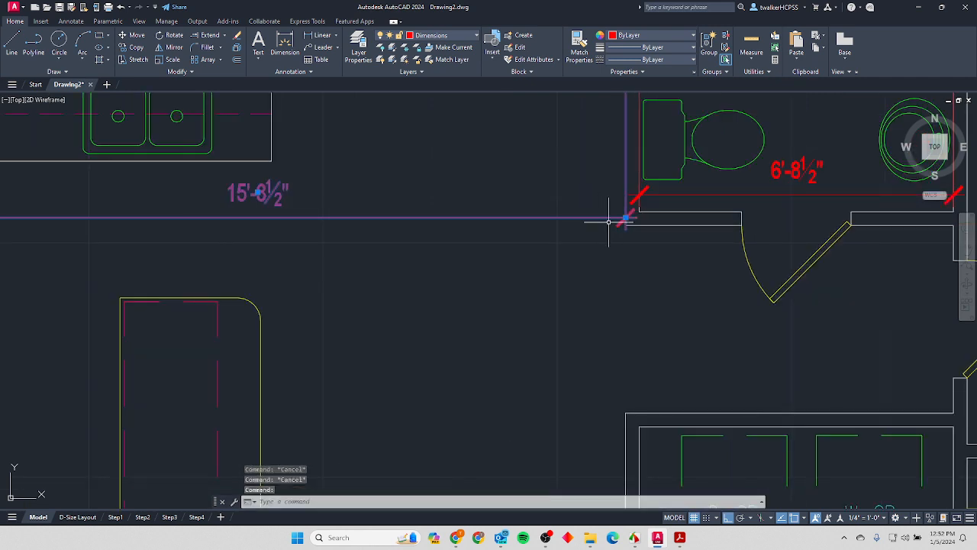
Move the kitchen and upper-left bedroom width dimension lines up into alignment with the powder room's dimension line.
left_click(625, 217)
left_click(626, 217)
scroll(581, 193, "down", 4)
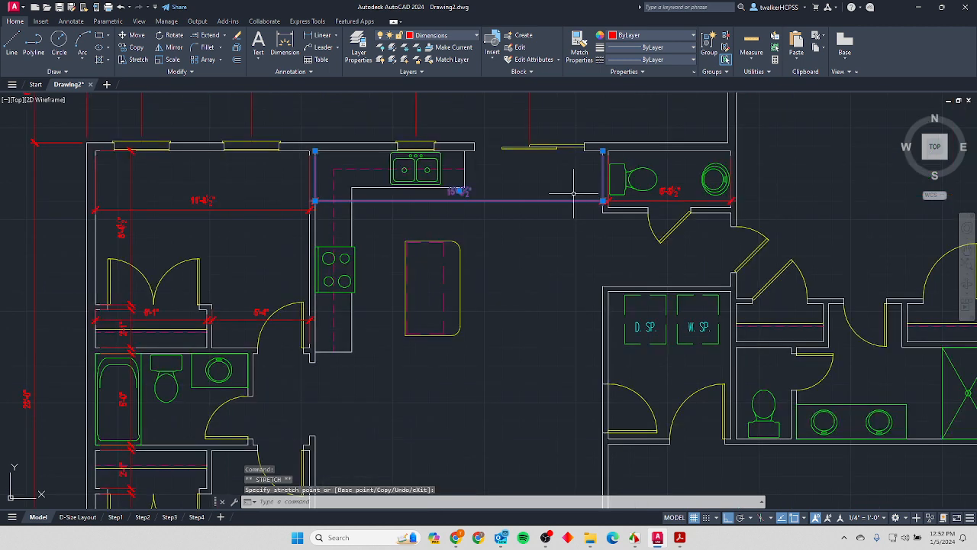
left_click(299, 206)
left_click(299, 207)
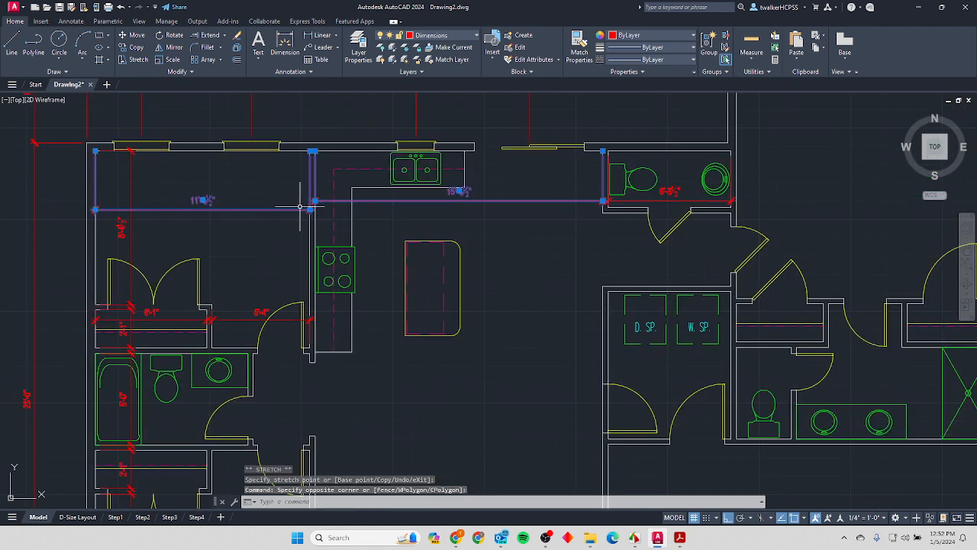
key("Escape")
key("Escape")
key("Escape")
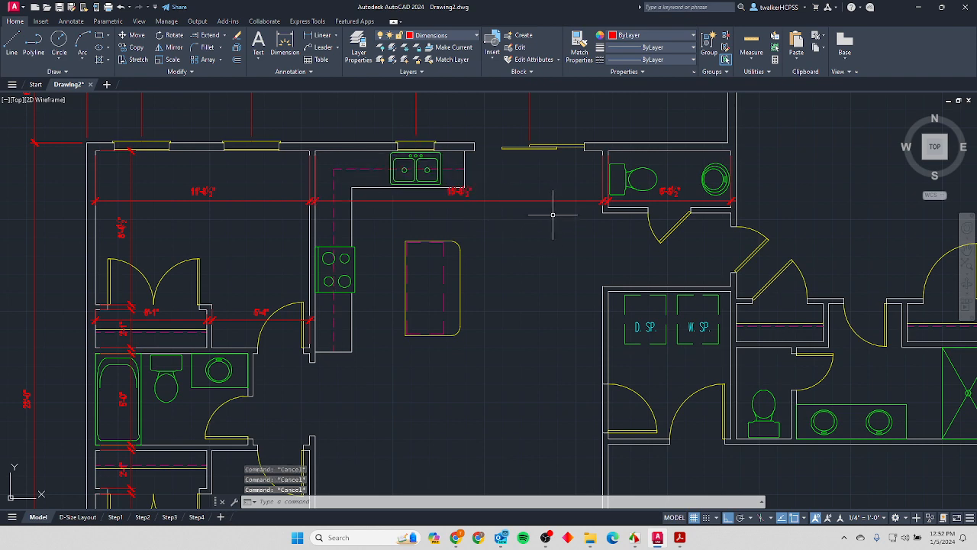
Dimension the upper-right bedroom's interior width between its side walls, continuing the row of room width dimensions.
scroll(557, 216, "up", 2)
scroll(386, 187, "up", 5)
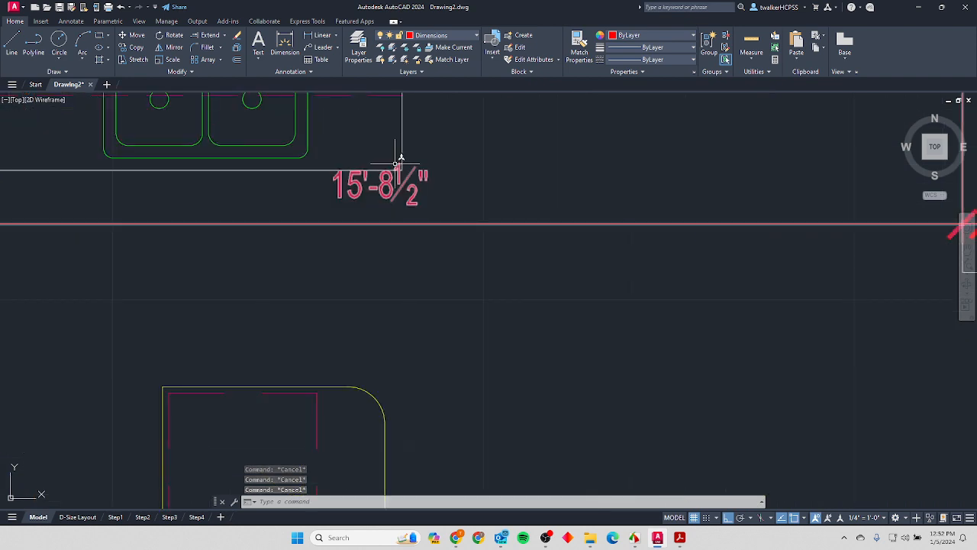
scroll(473, 206, "down", 7)
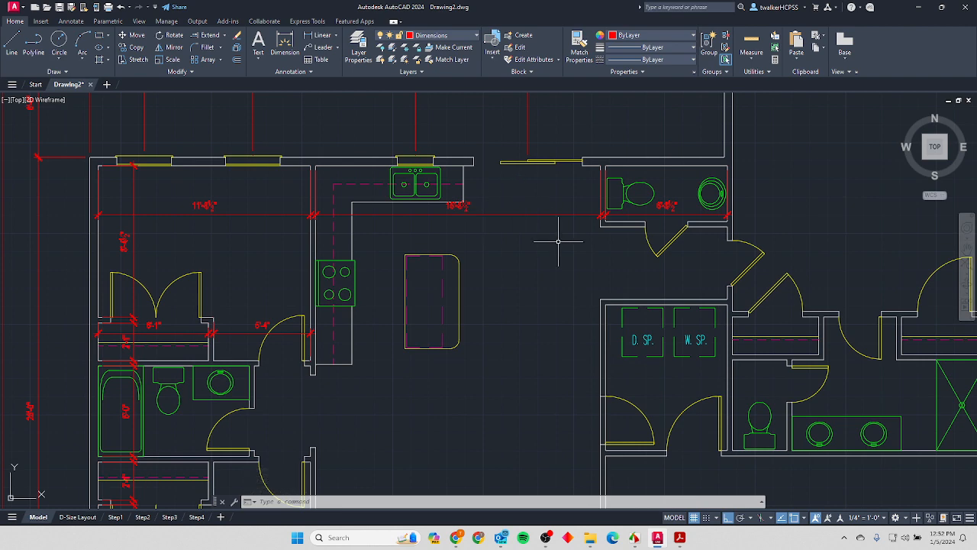
scroll(612, 239, "down", 2)
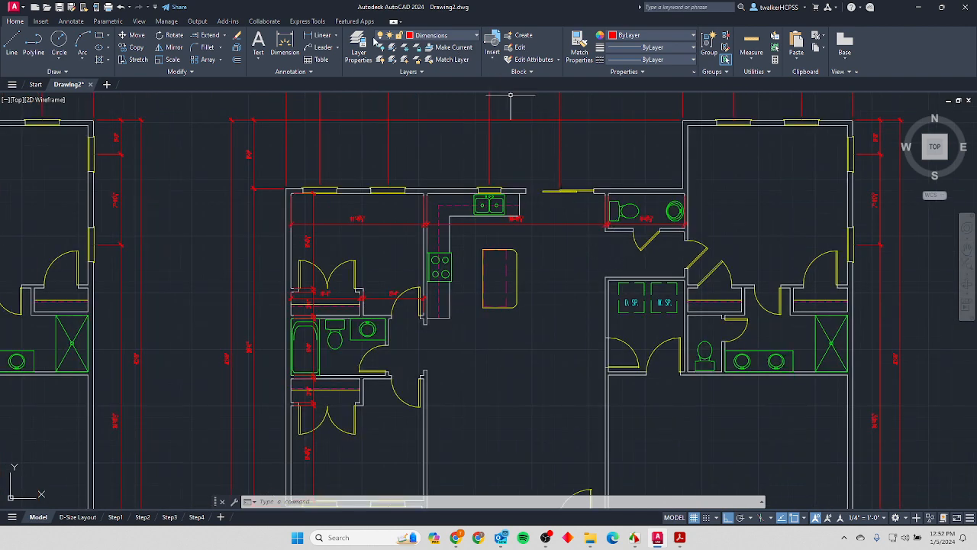
left_click(329, 36)
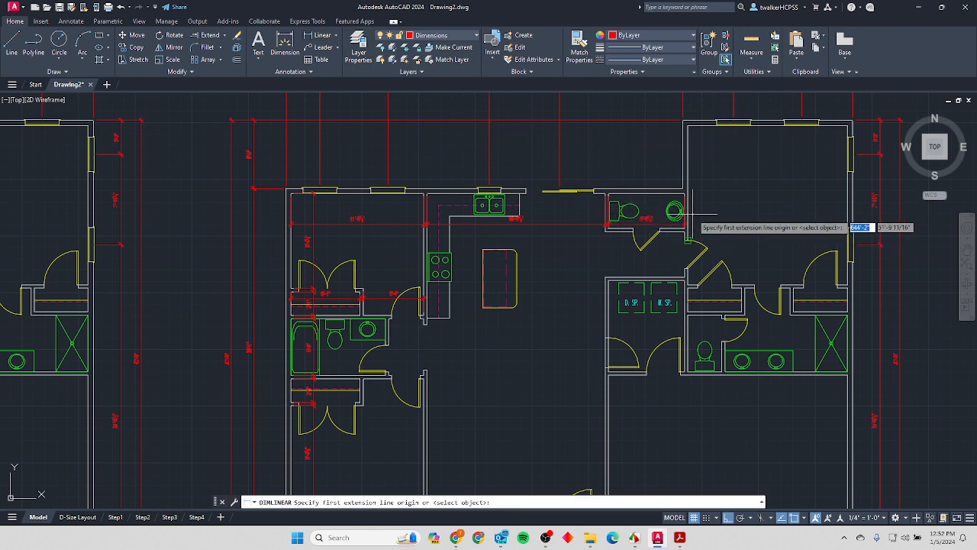
left_click(686, 187)
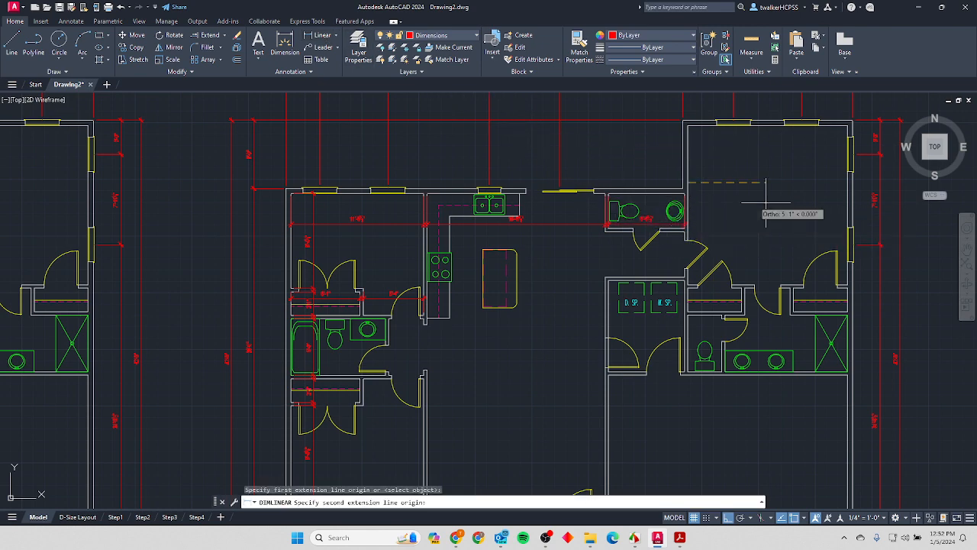
left_click(853, 189)
scroll(700, 225, "up", 5)
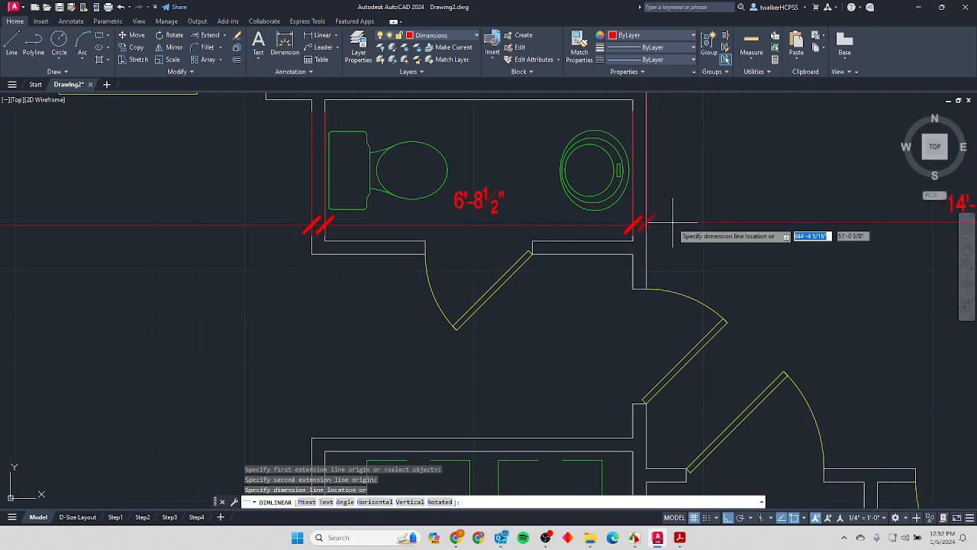
scroll(689, 202, "down", 5)
left_click(709, 215)
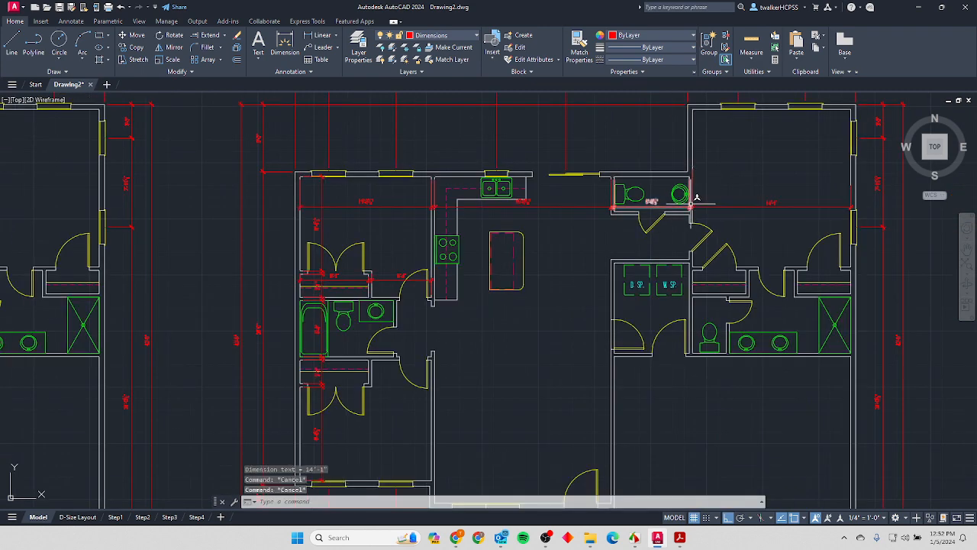
key("Escape")
key("Escape")
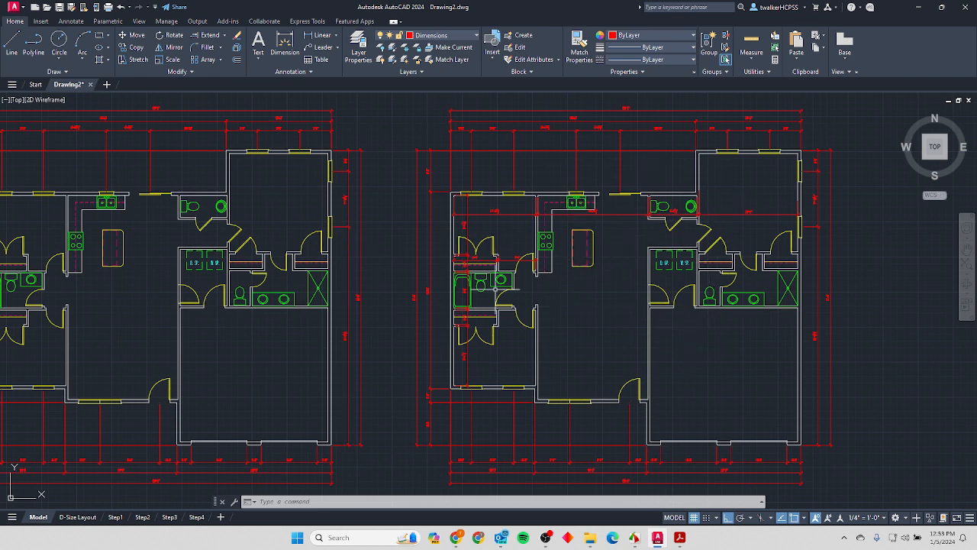
scroll(671, 322, "down", 3)
scroll(648, 323, "up", 3)
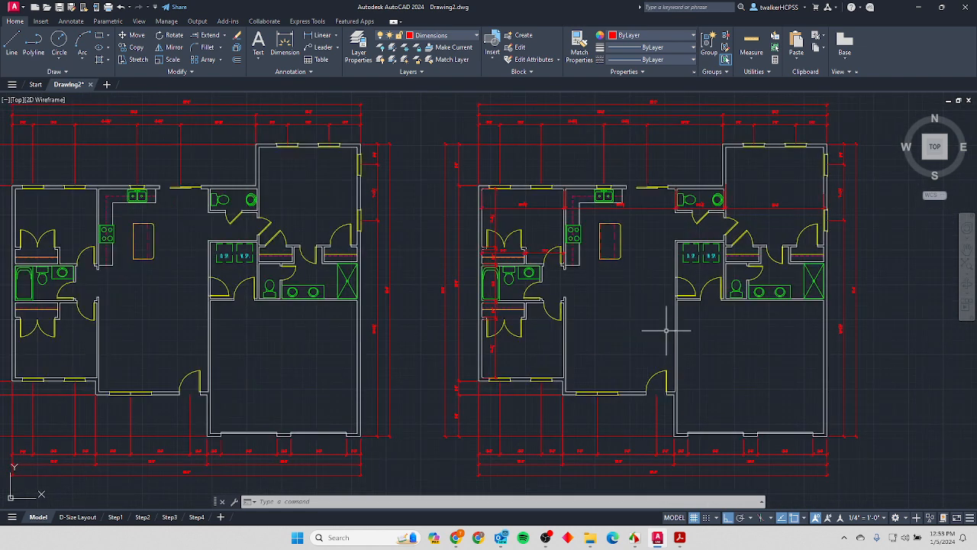